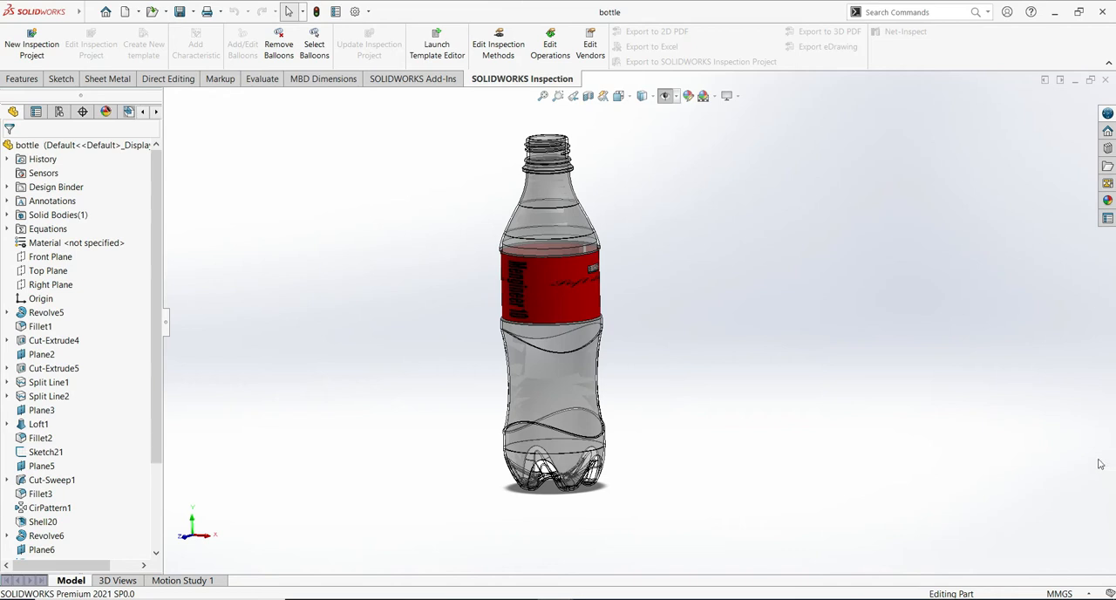
- Create a new part document and start a sketch on its Front Plane
middle_click_drag(702, 251, 610, 175)
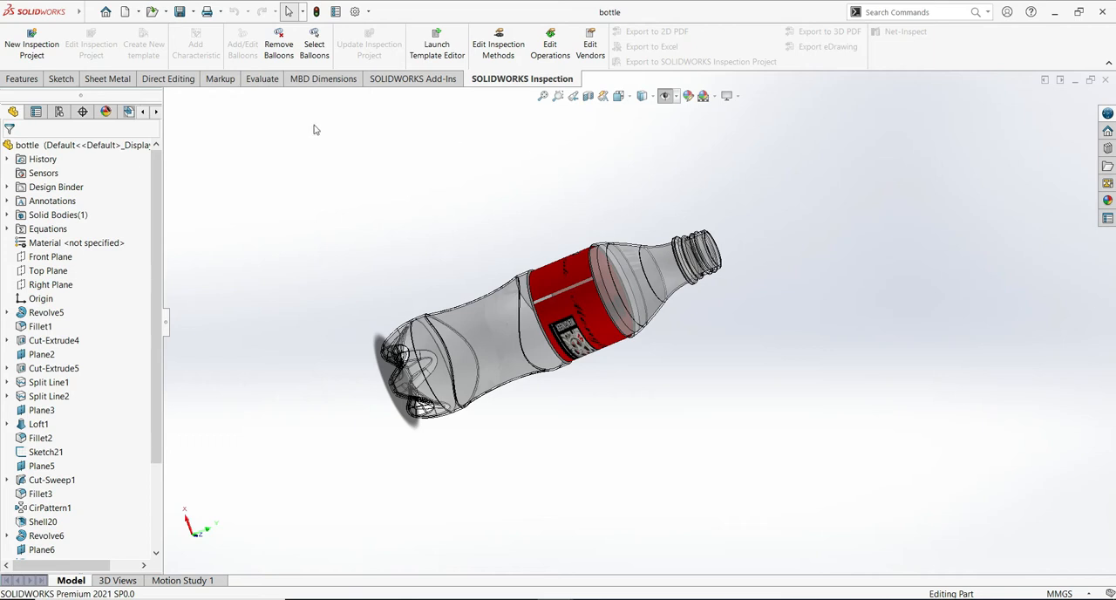
left_click(126, 11)
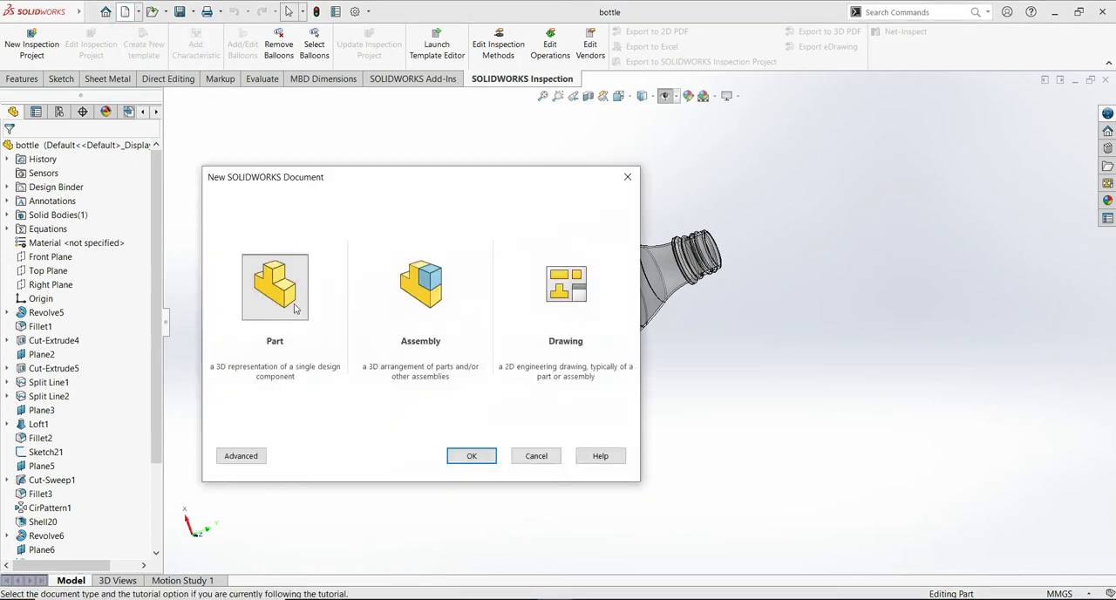
left_click(472, 455)
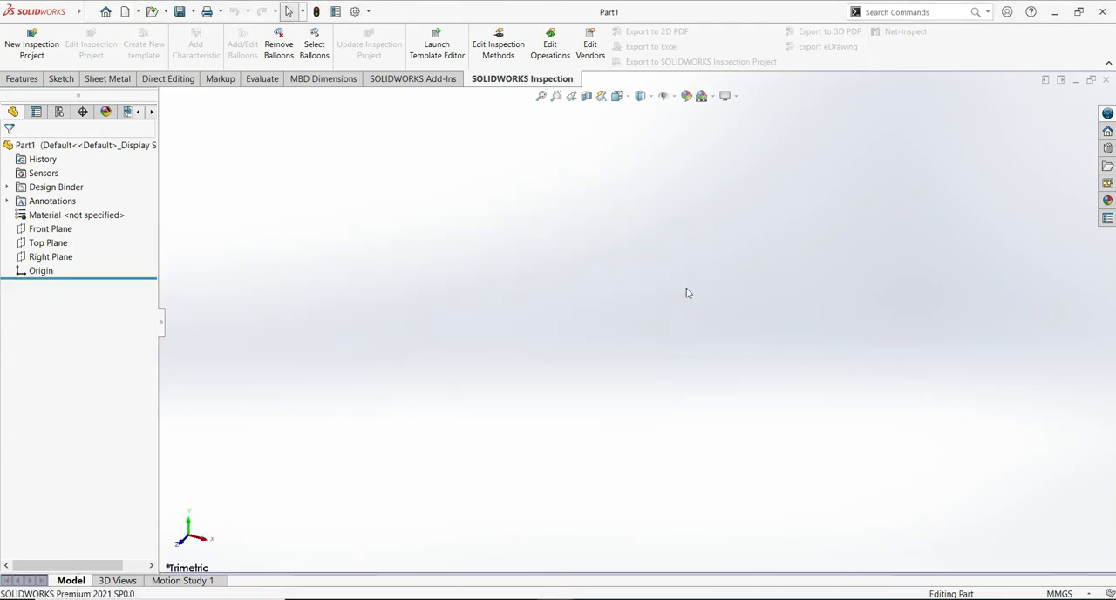
left_click(51, 229)
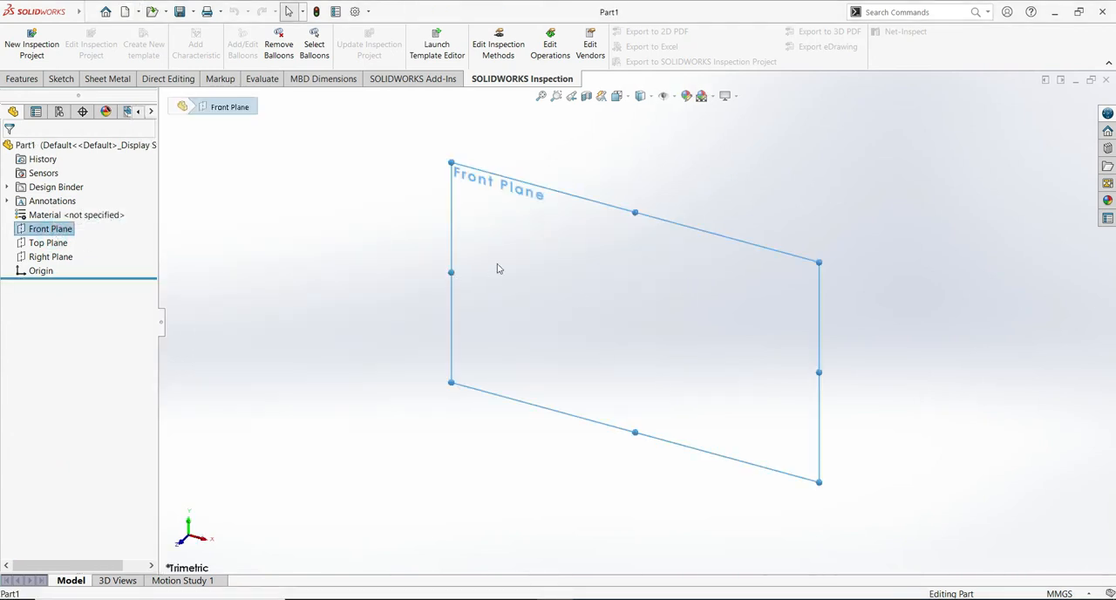
right_click(550, 259)
left_click(582, 237)
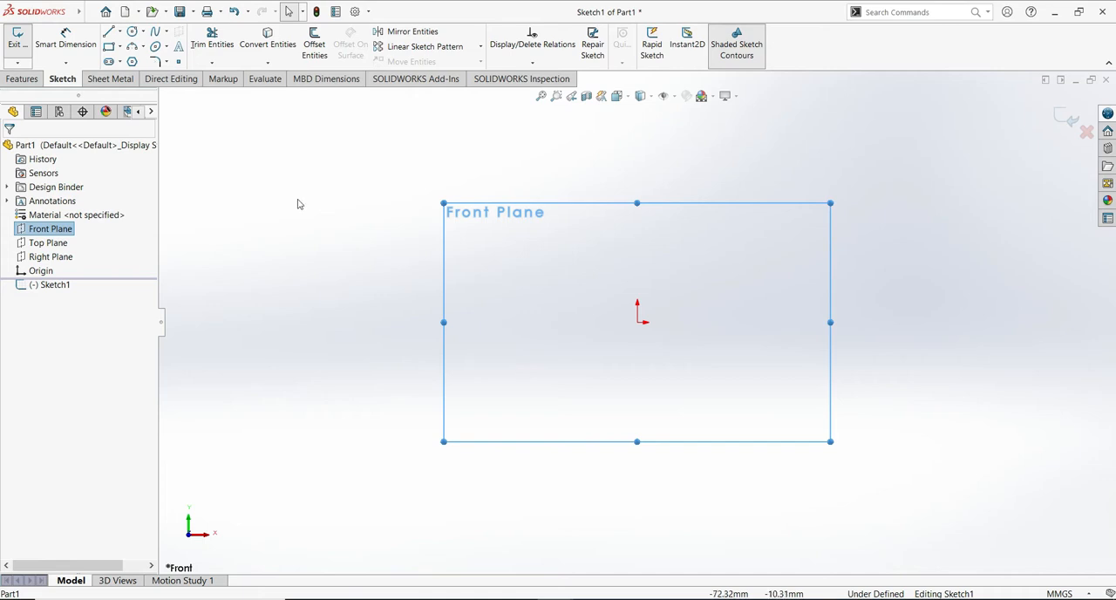
- Sketch two parallel vertical construction lines, one about 78 mm up from the origin and one about 76 mm long to its left
key("l")
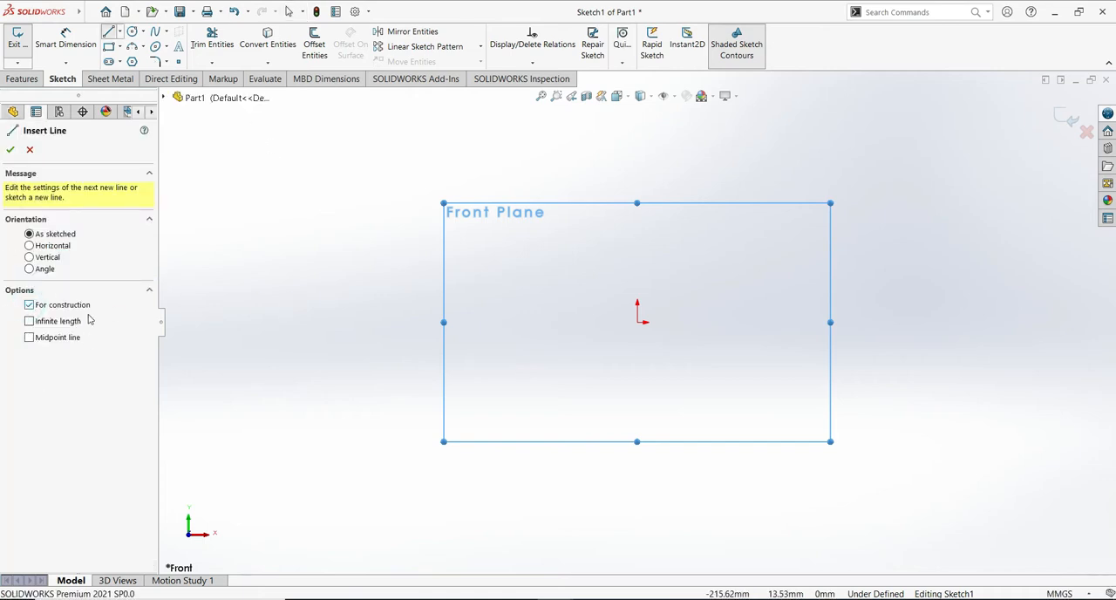
left_click(29, 257)
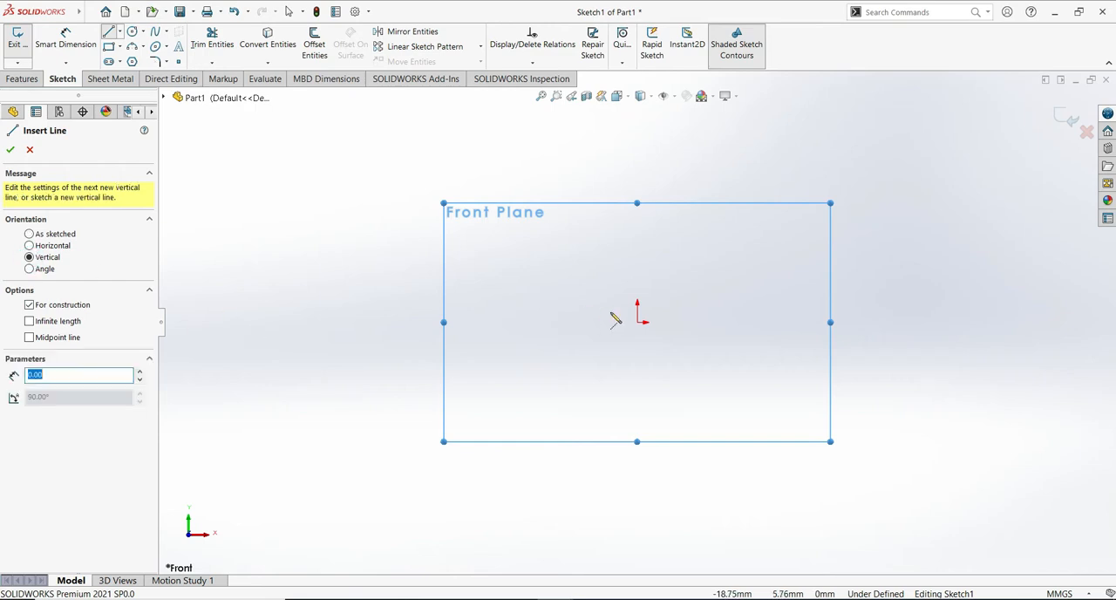
left_click(639, 322)
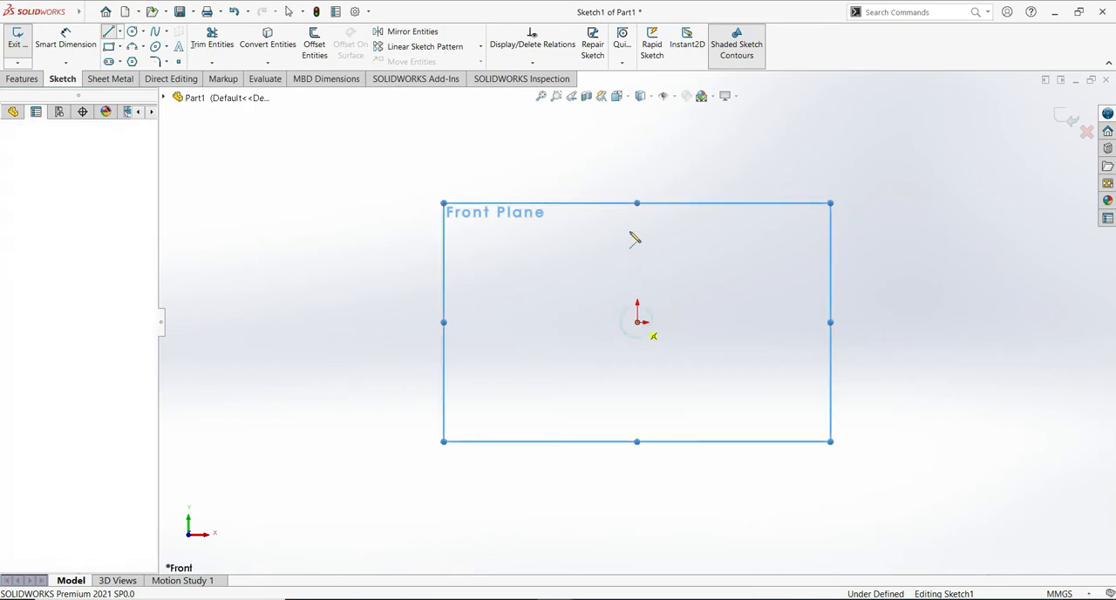
left_click(638, 153)
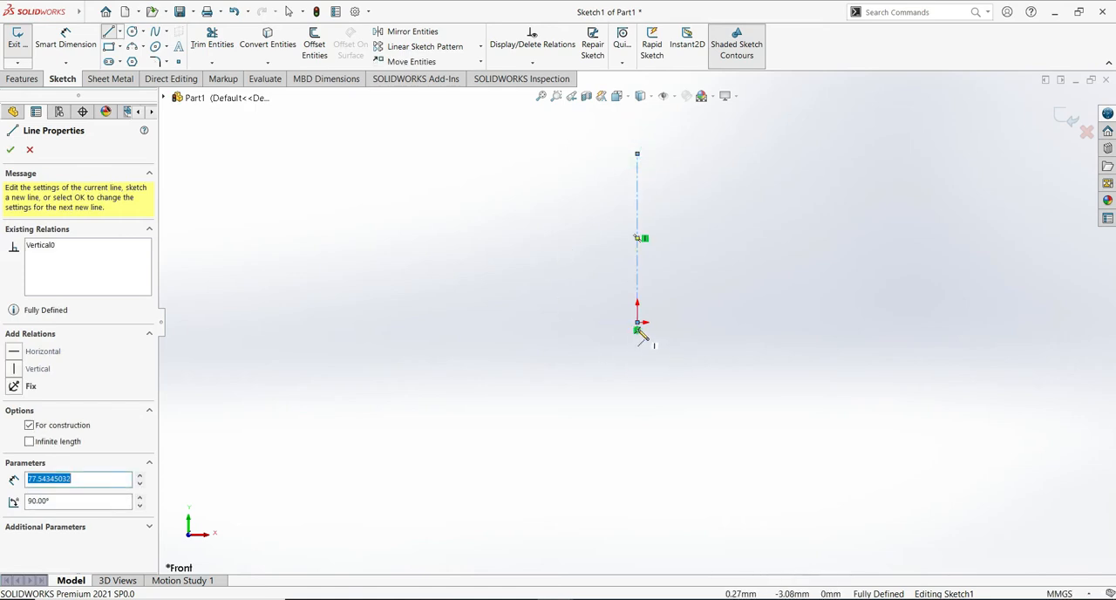
left_click(599, 322)
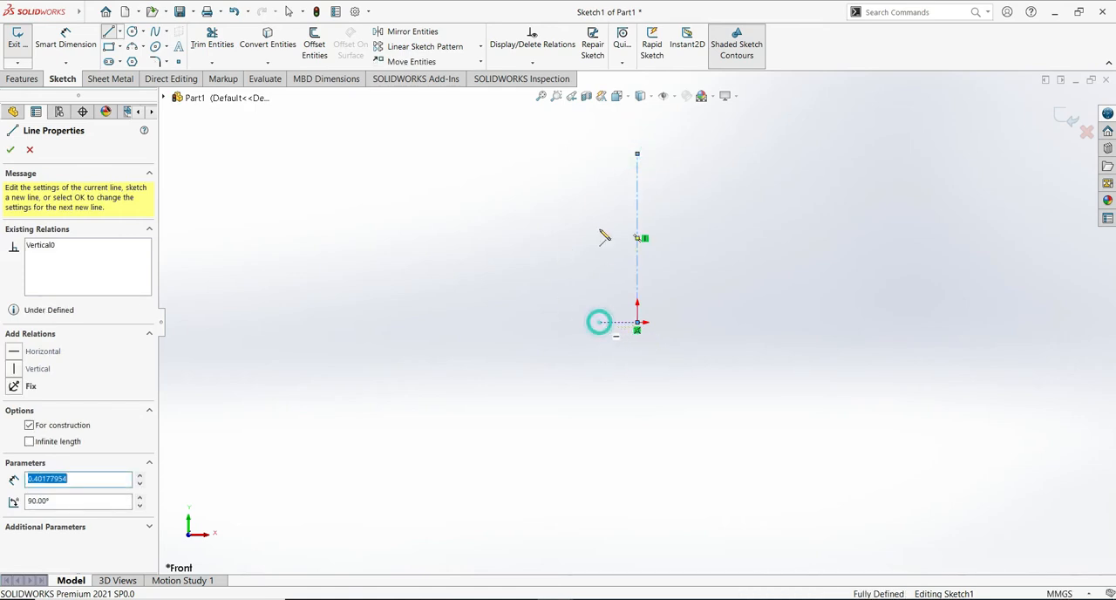
double_click(599, 156)
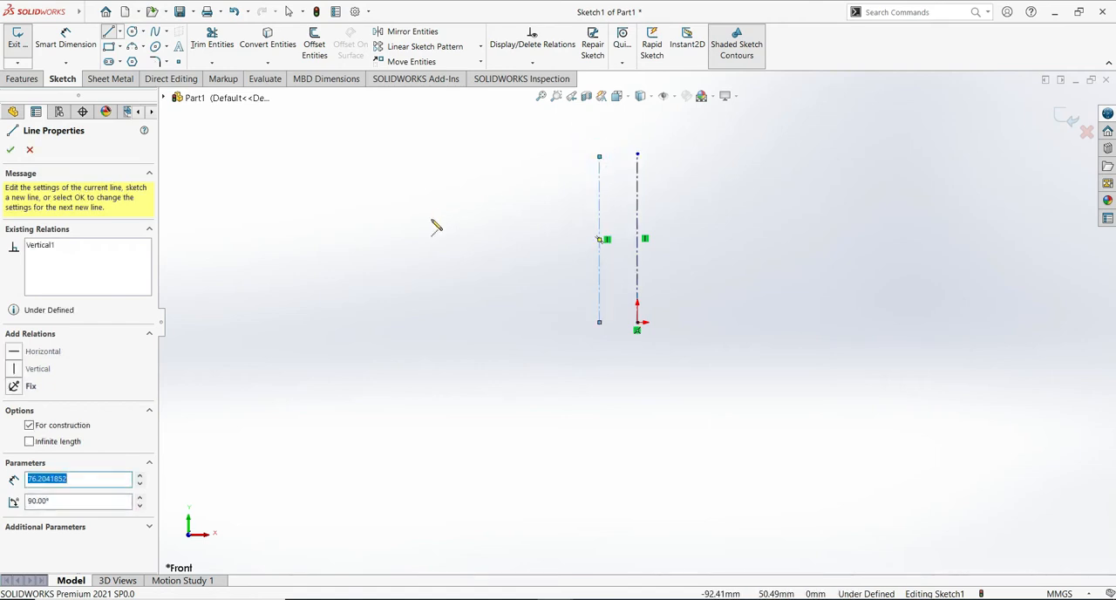
key("Escape")
key("Escape")
- Dimension the vertical construction line at the origin to a length of 210.38 mm
left_click(66, 40)
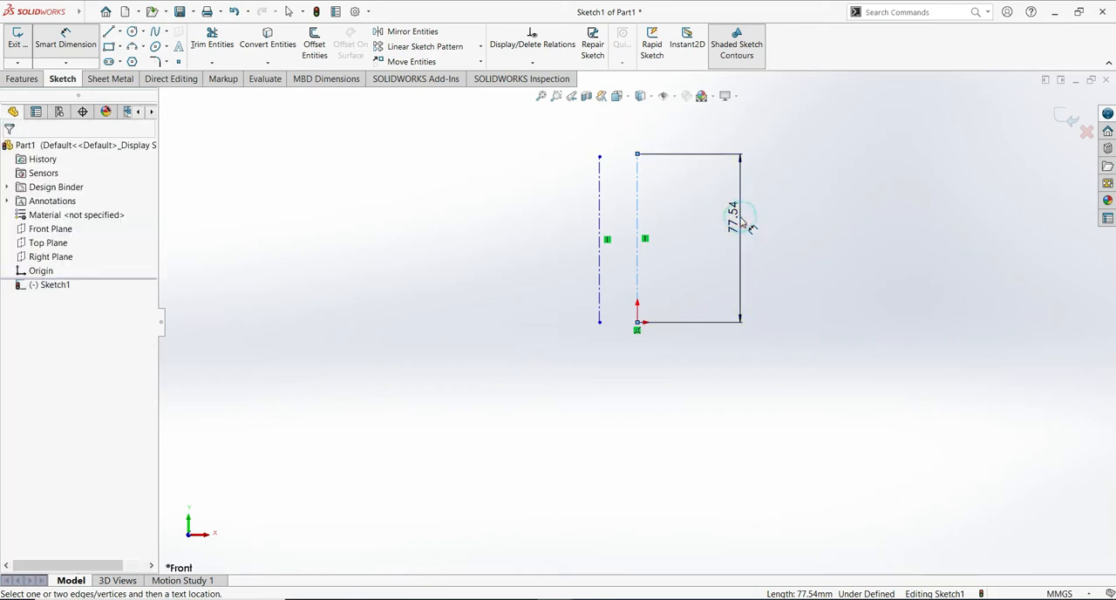
left_click(742, 224)
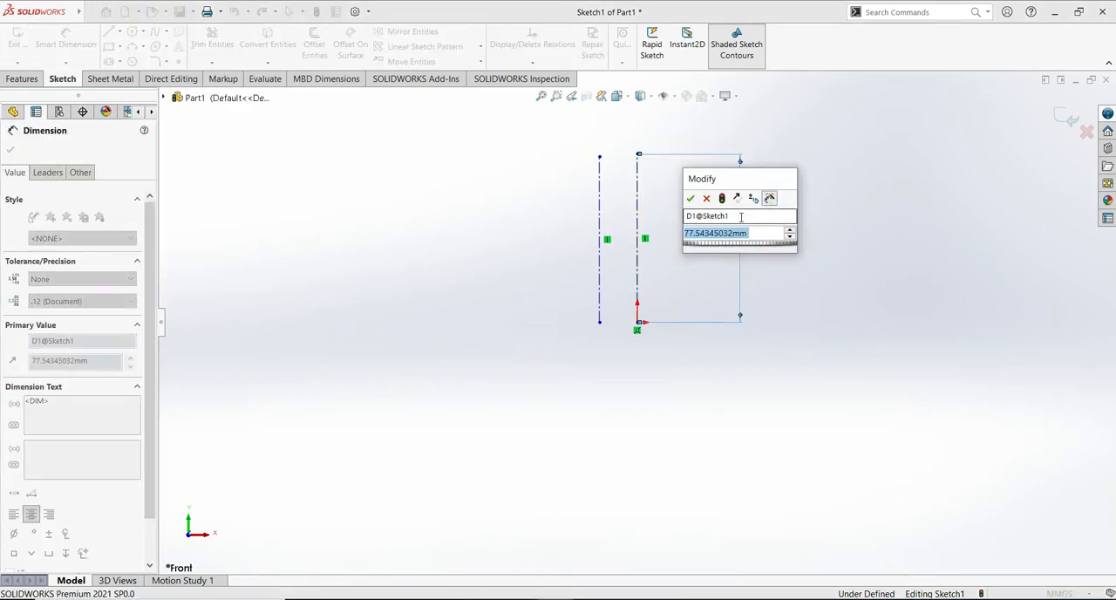
type("210.38")
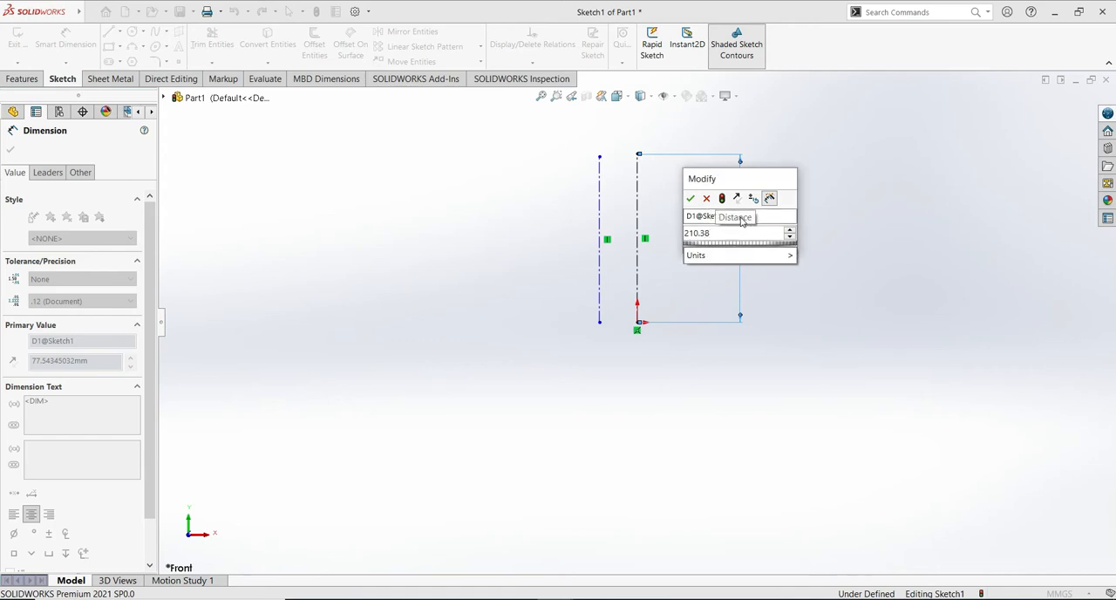
left_click(690, 198)
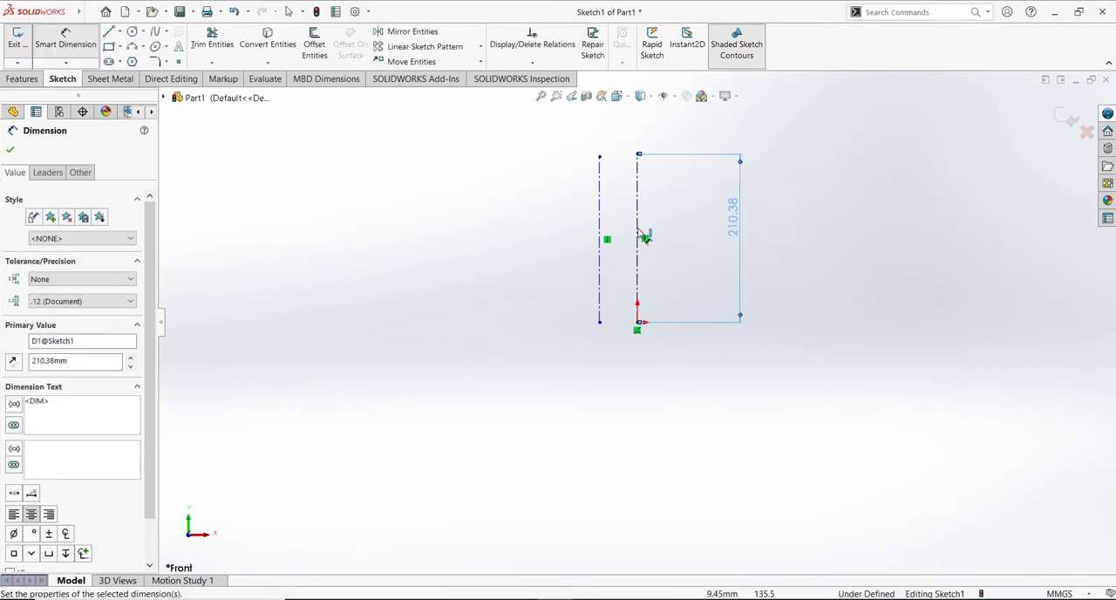
key("Escape")
key("Escape")
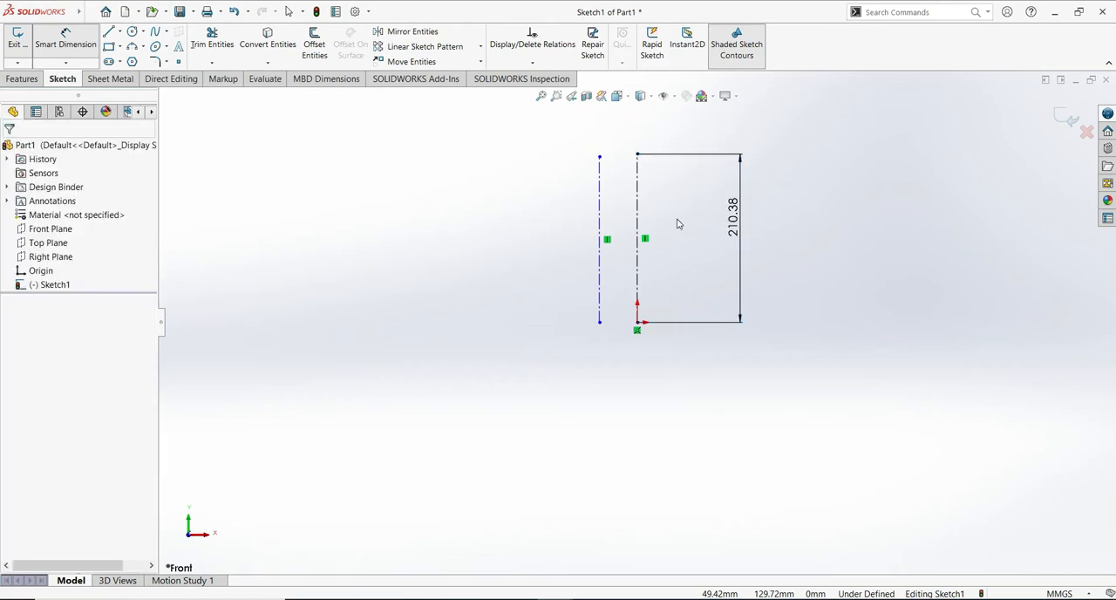
- Add an equal-length relation between the two vertical construction lines
left_click(638, 202)
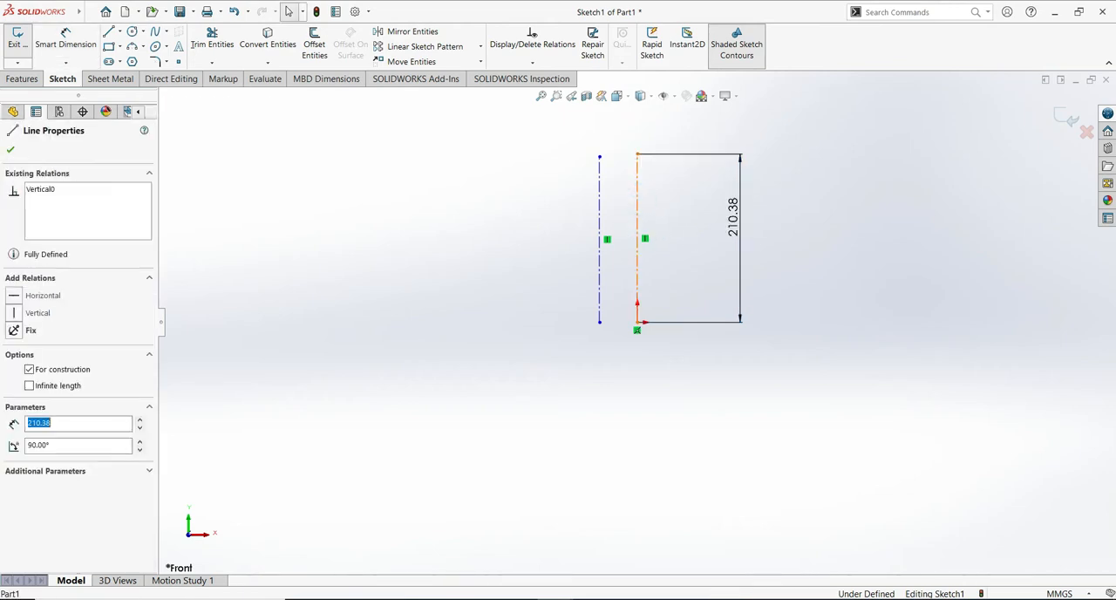
left_click(600, 213, "ctrl")
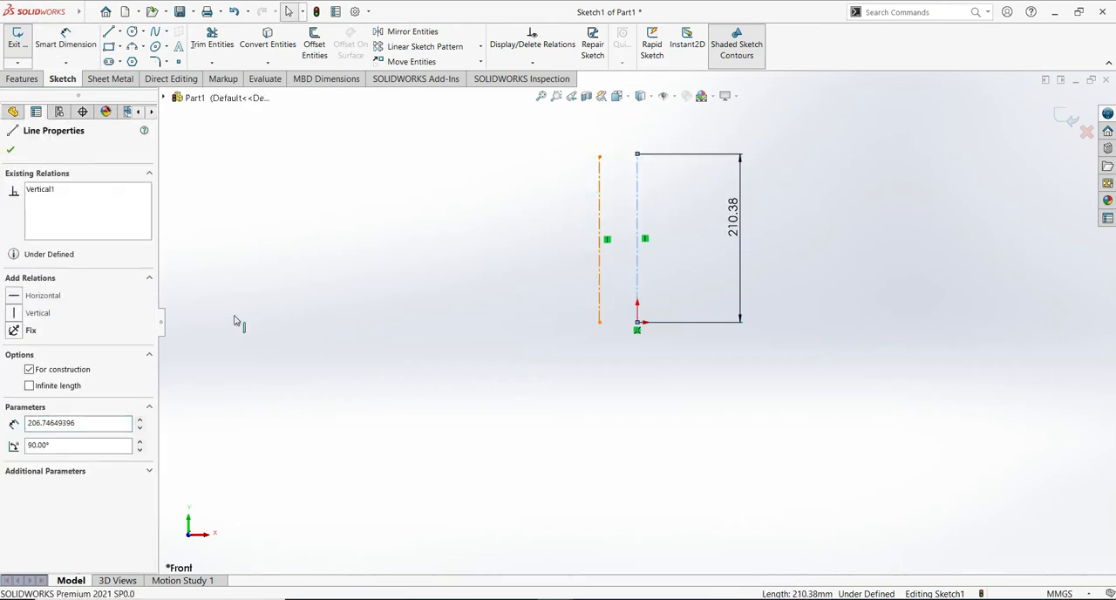
left_click(15, 442)
left_click(11, 149)
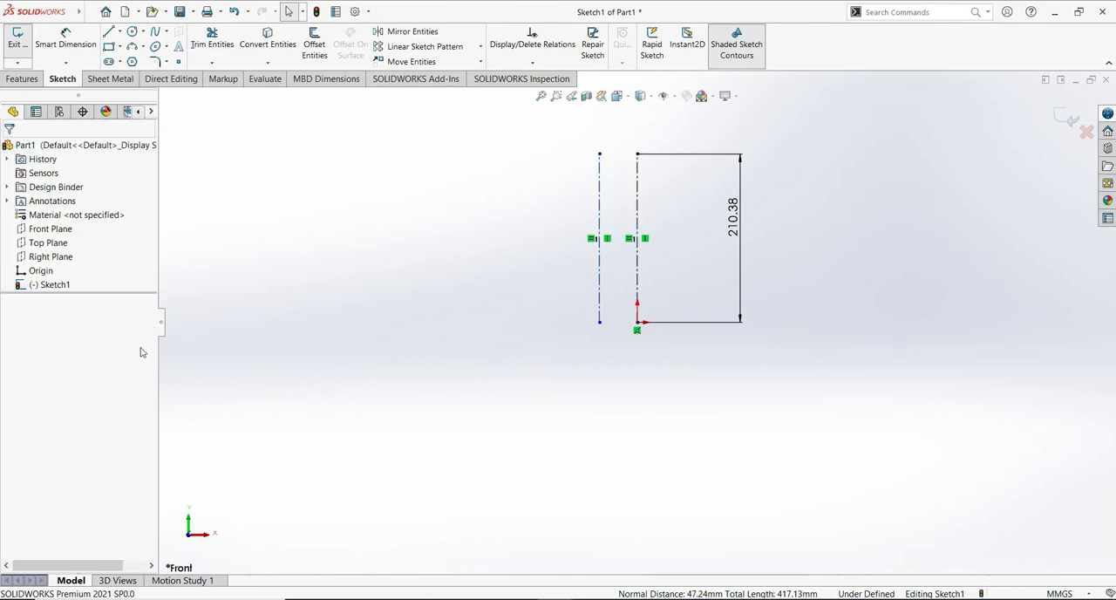
- Dimension the horizontal distance between the upper endpoints of the two construction lines to 30.20 mm
left_click(65, 39)
left_click(599, 153)
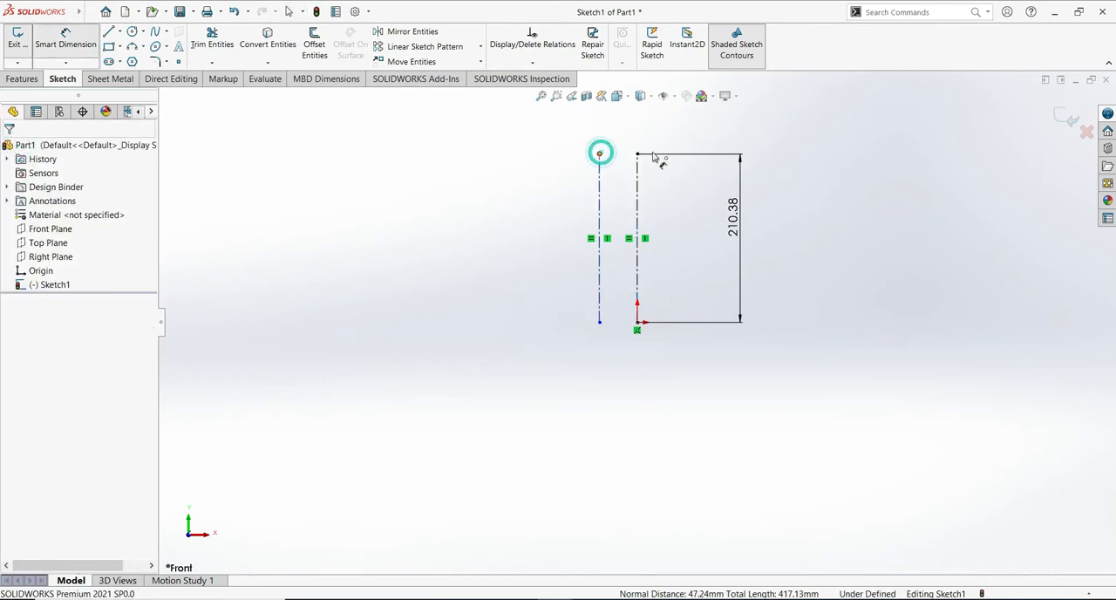
left_click(638, 154)
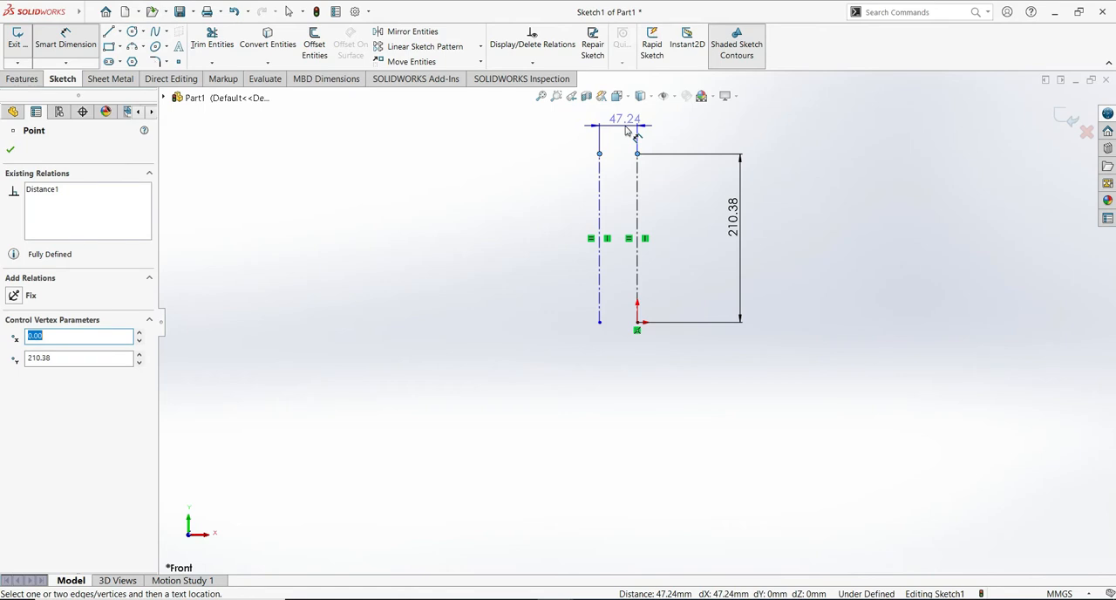
left_click(625, 130)
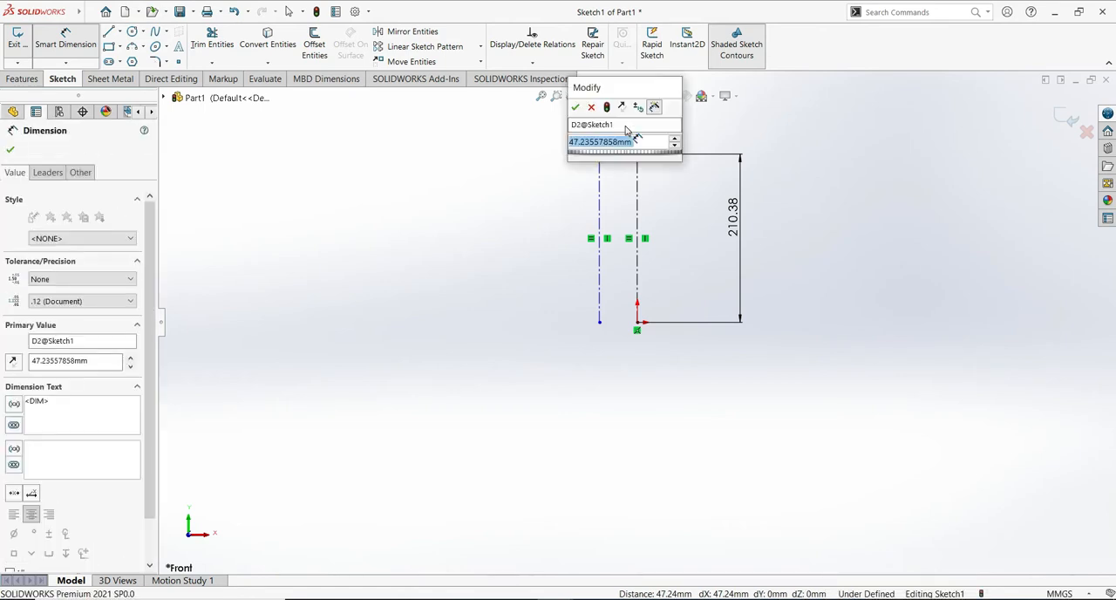
type("30.20")
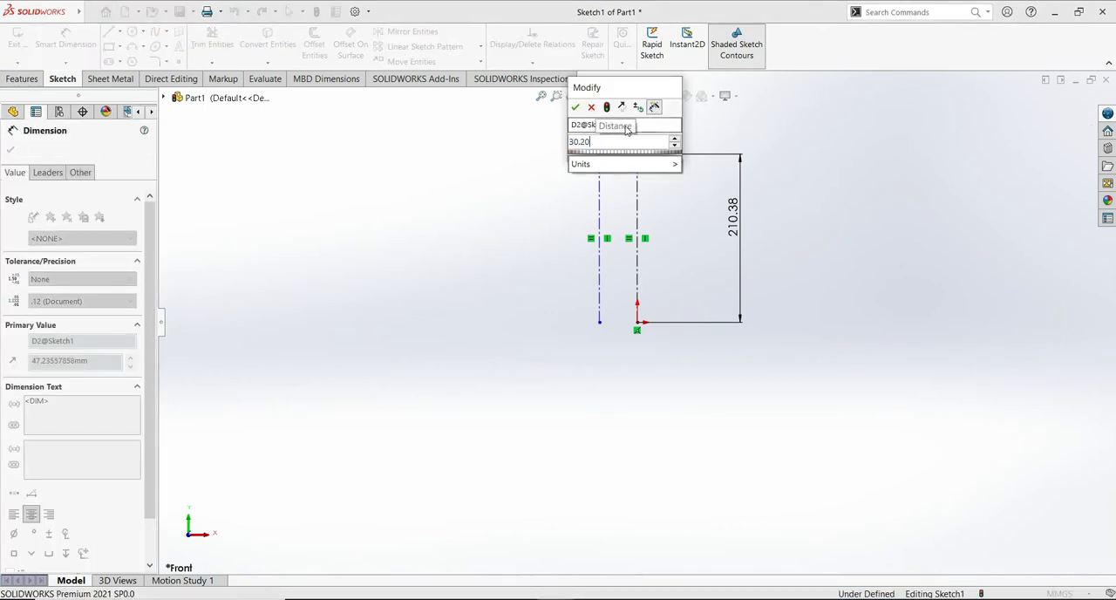
left_click(577, 110)
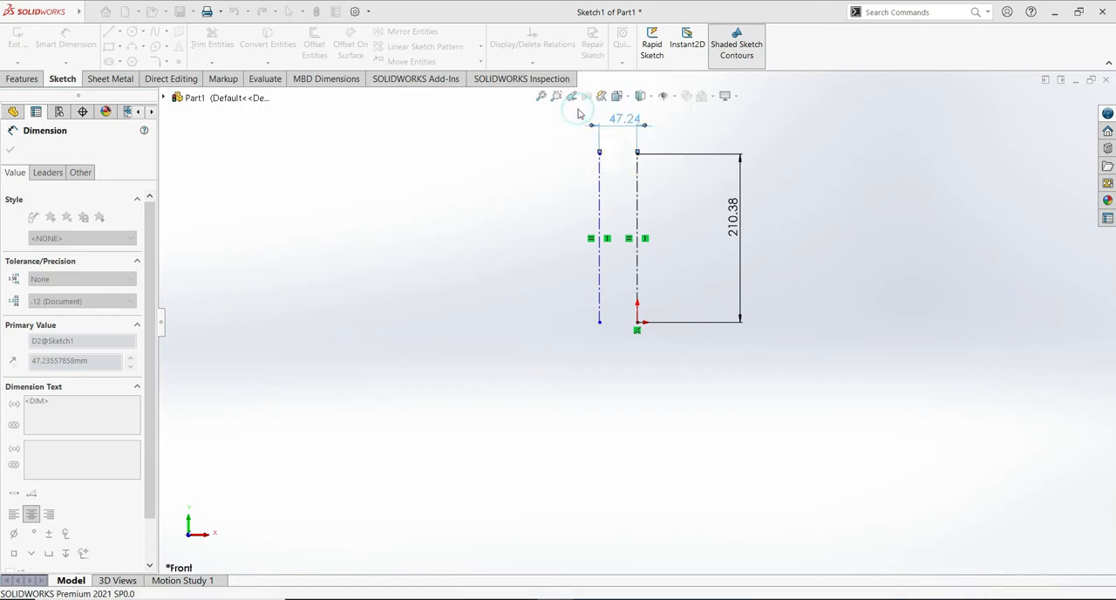
key("Escape")
- Sketch a four-line stepped profile from the origin line's upper end: about 13 mm left, about 17 mm down, then shorter segments left and down
middle_click_drag(837, 402, 835, 351, "shift")
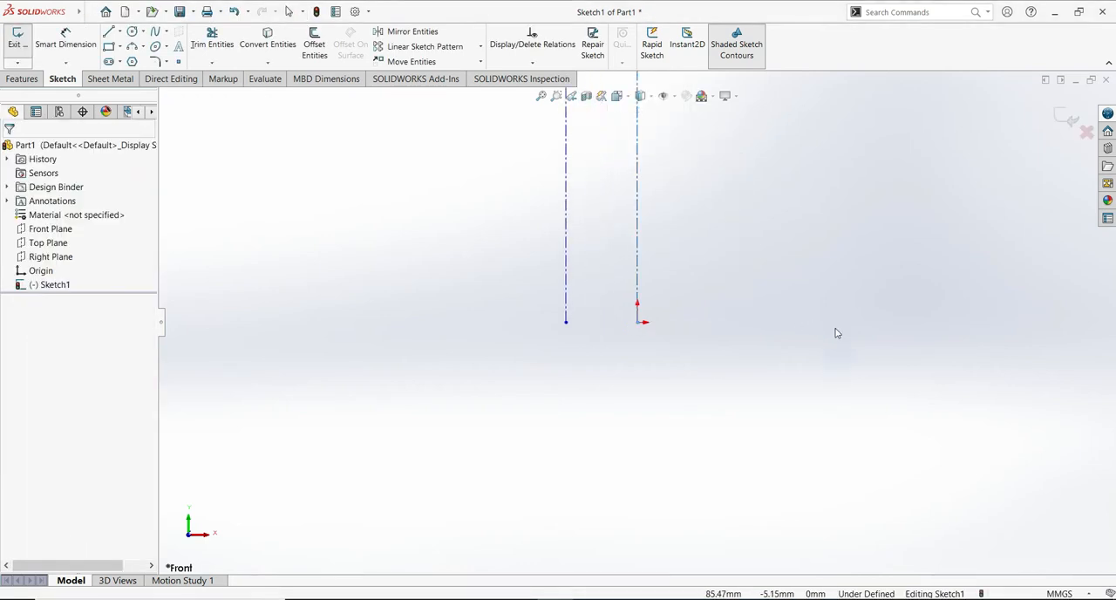
mouse_move(820, 293)
middle_mouse_down("ctrl")
mouse_move(800, 506)
mouse_move(811, 579)
middle_mouse_up("ctrl")
middle_click_drag(800, 328, 799, 400, "ctrl")
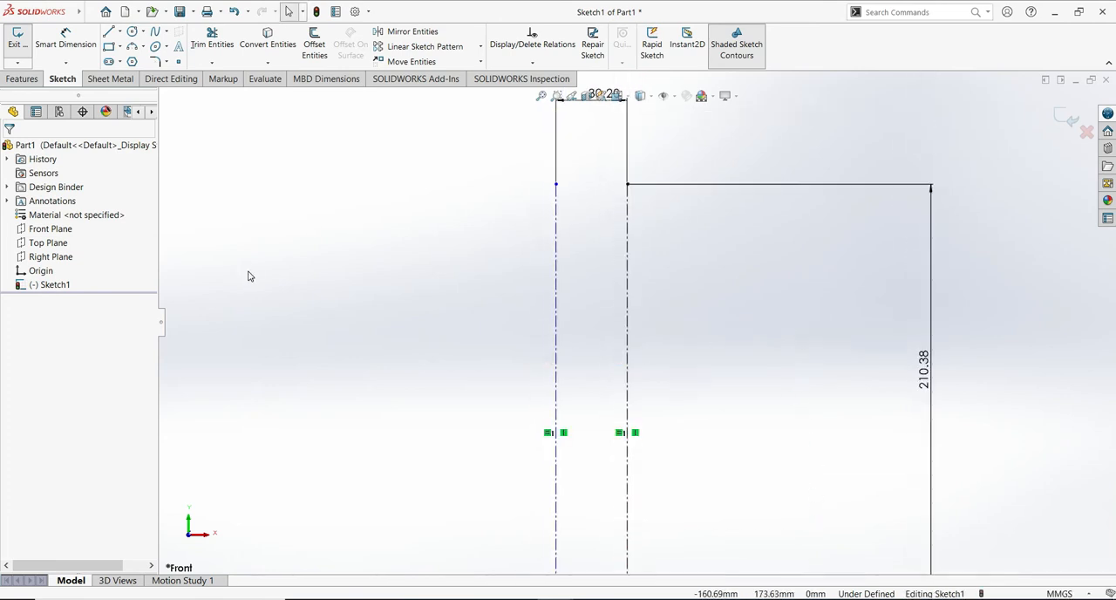
left_click(110, 32)
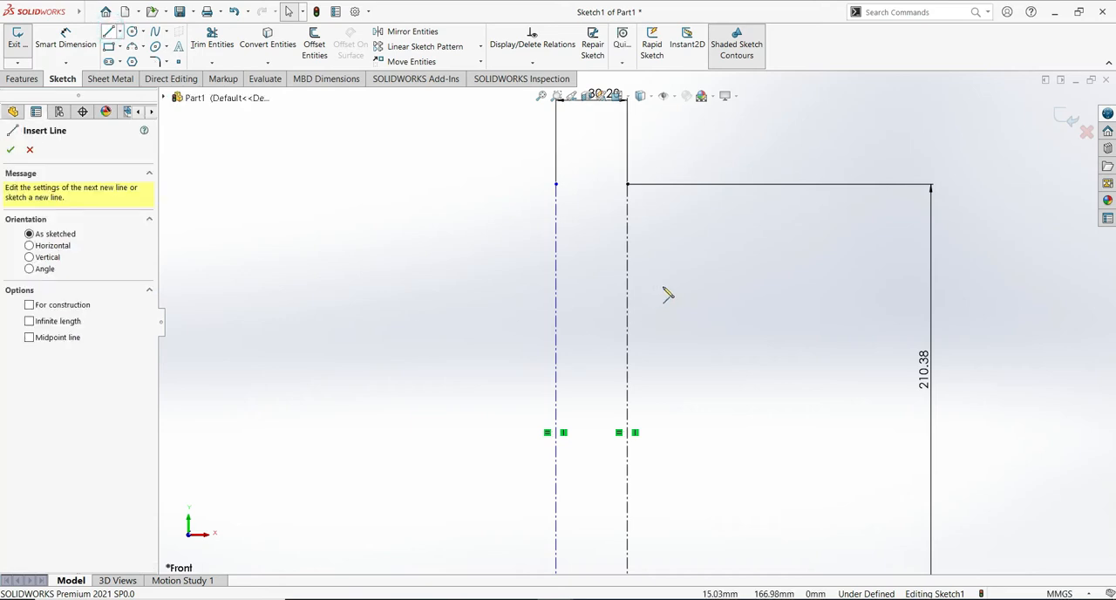
left_click(627, 185)
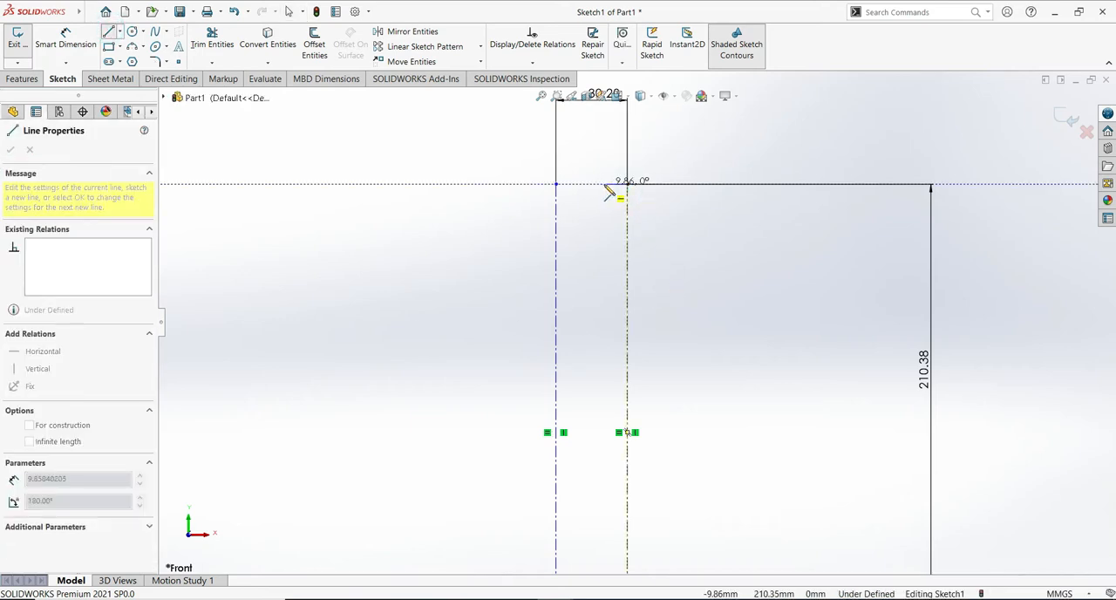
left_click(598, 184)
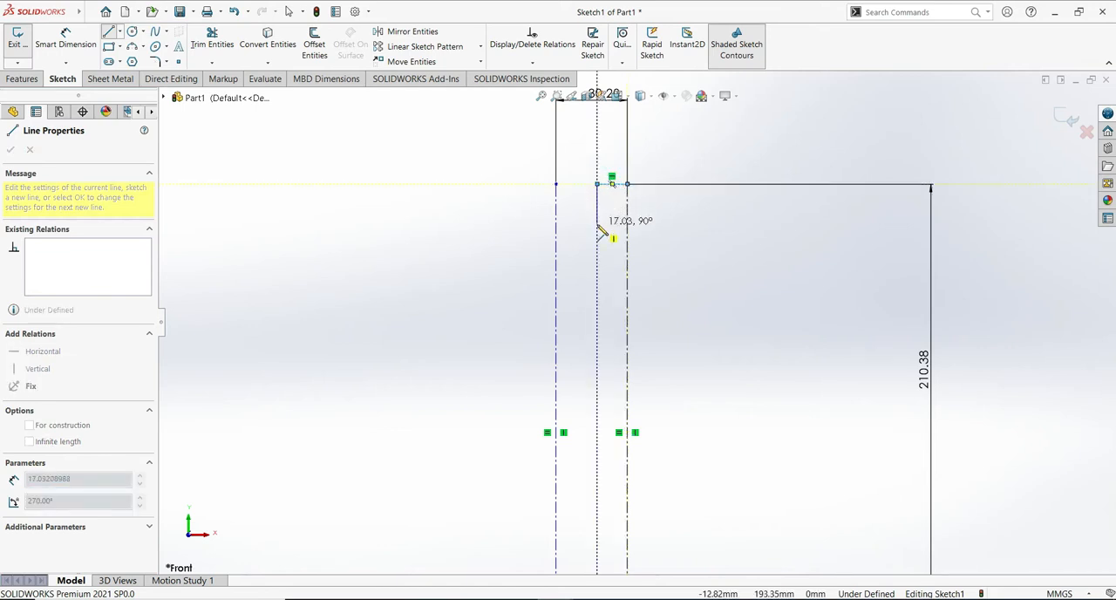
left_click(596, 226)
left_click(580, 224)
left_click(581, 252)
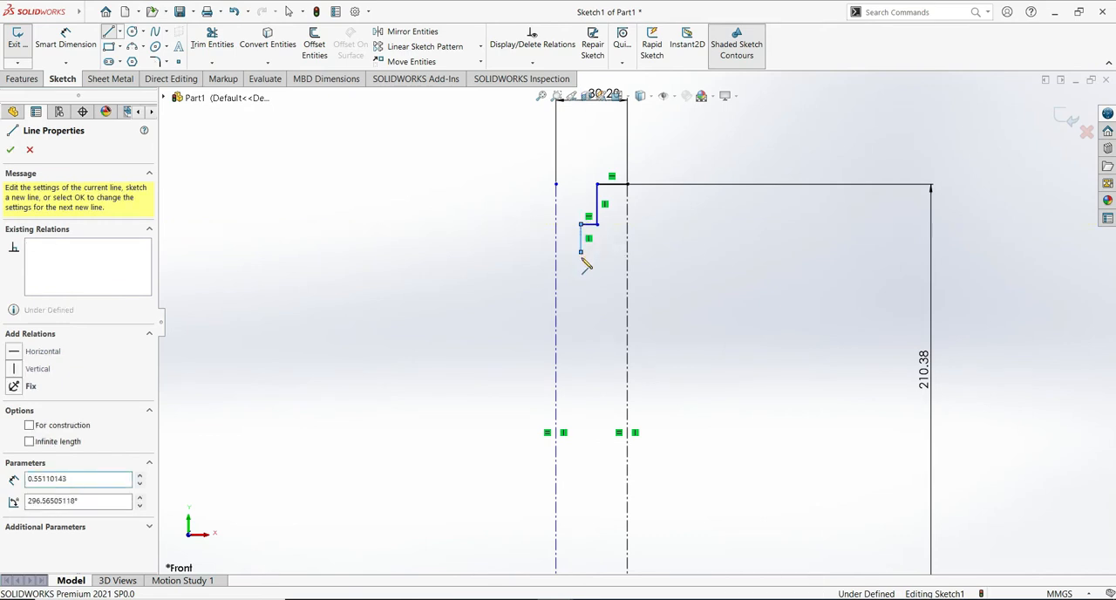
key("Escape")
key("Escape")
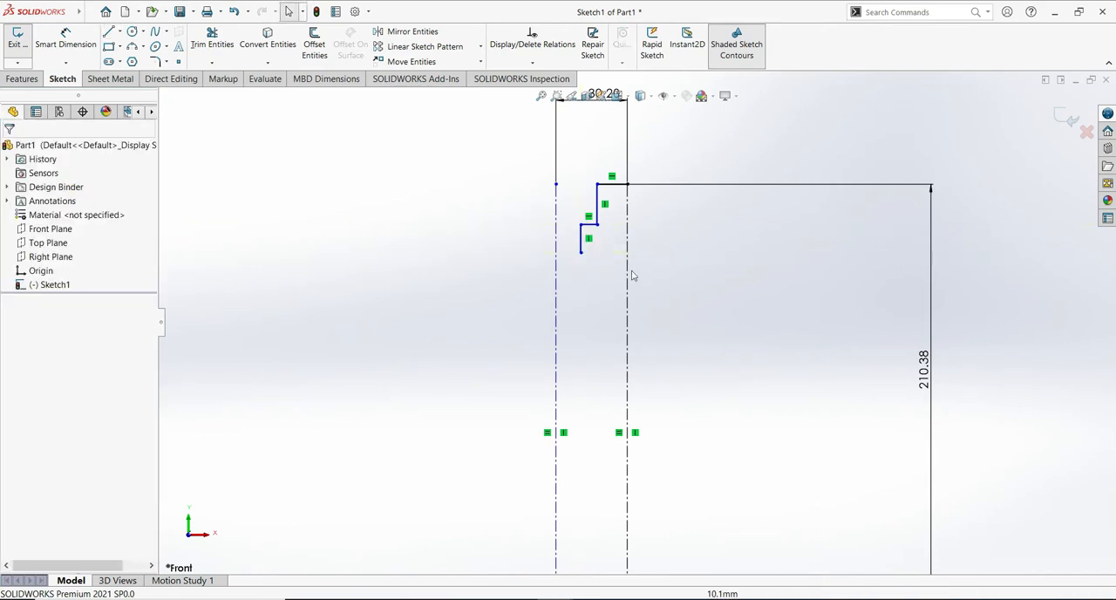
- Dimension the uppermost horizontal line of the stepped profile to 12.38 mm
left_click(69, 36)
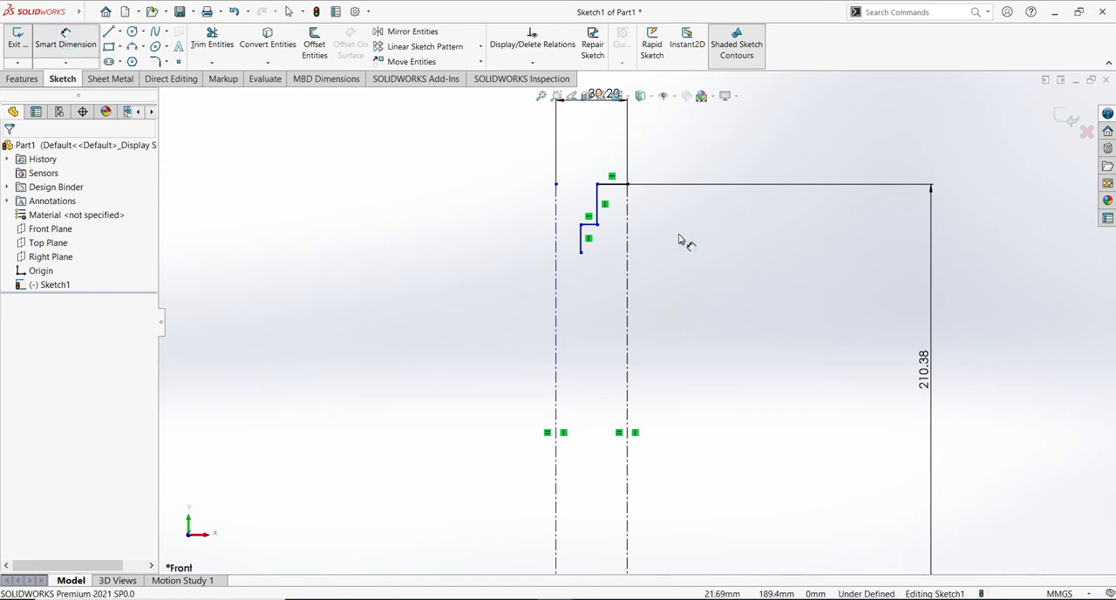
left_click(612, 186)
left_click(616, 144)
type("12.38")
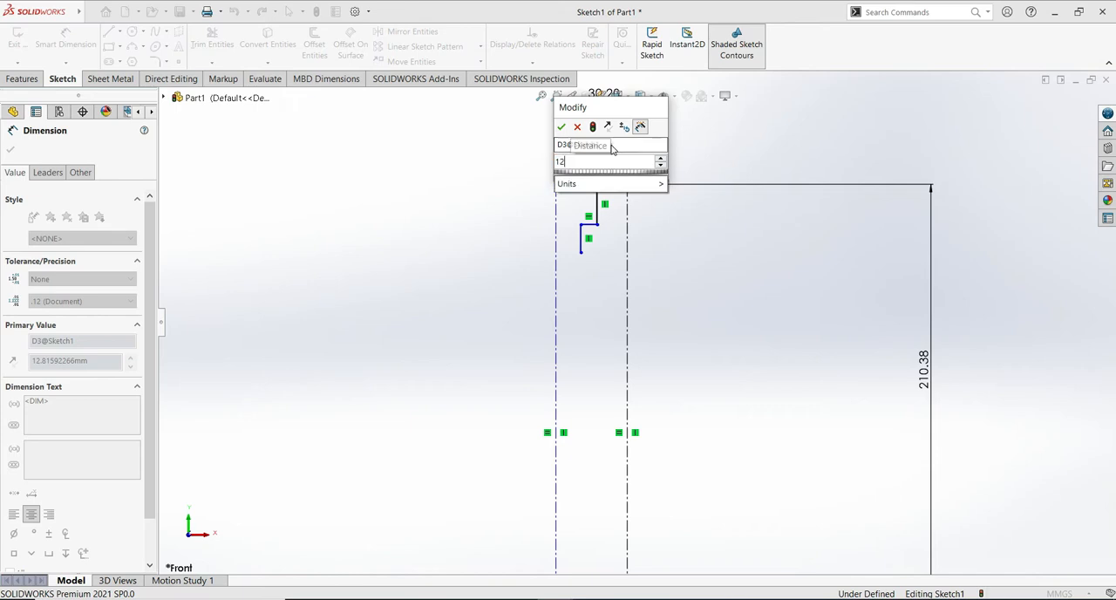
left_click(561, 127)
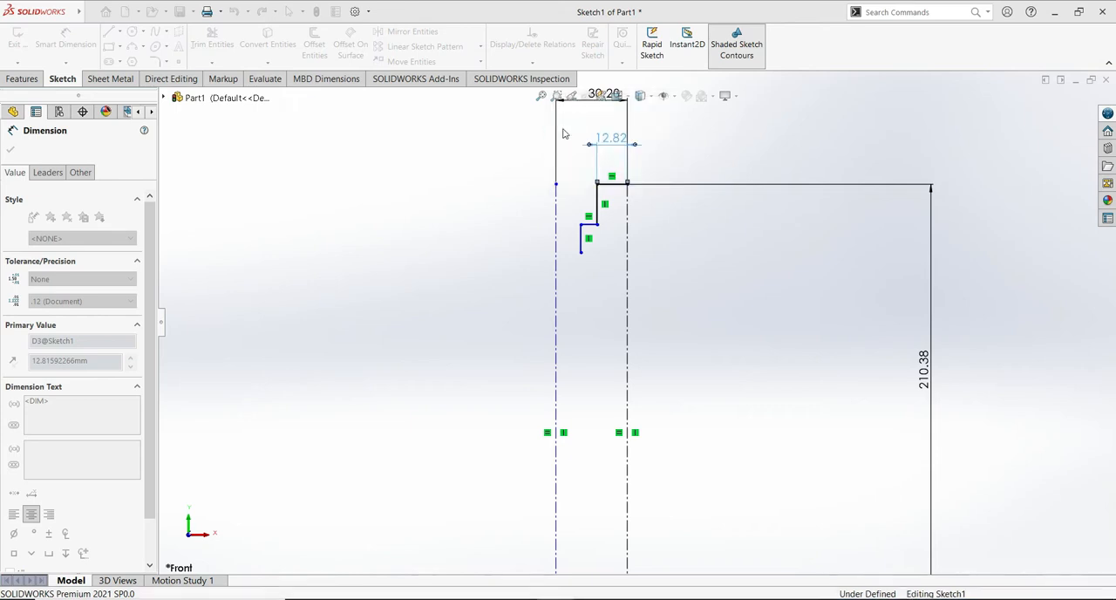
- Dimension the upper vertical line of the stepped profile to 13.86 mm
left_click(597, 202)
left_click(471, 206)
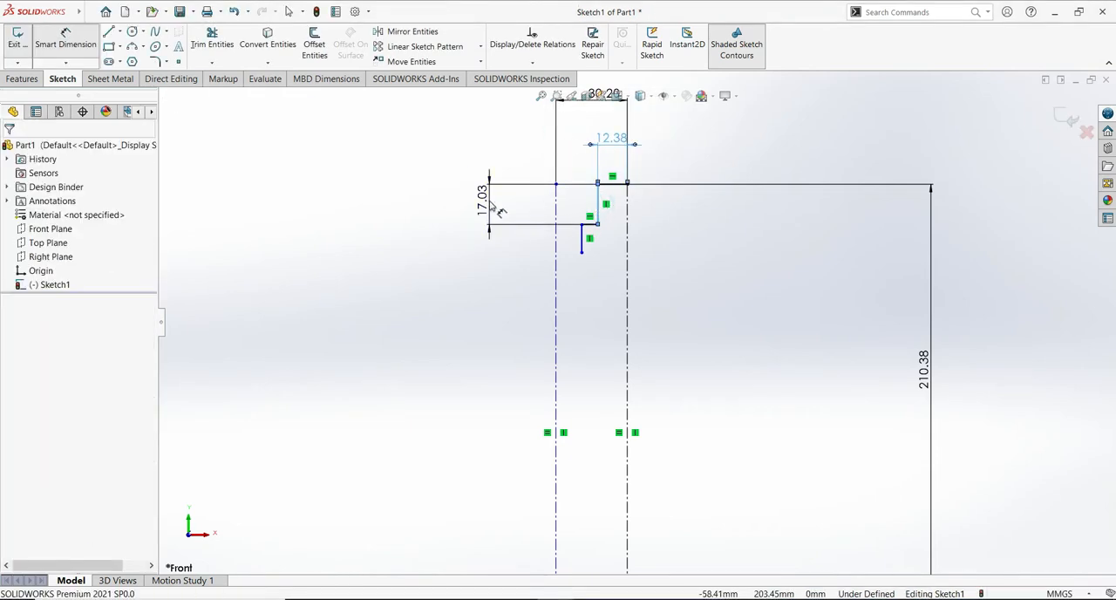
type("13.")
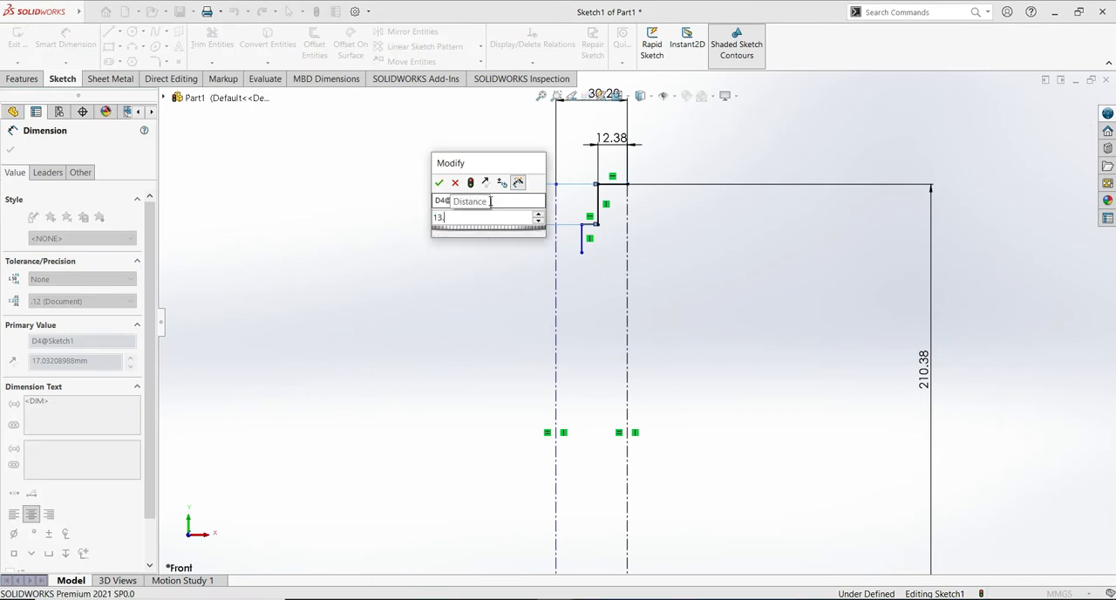
type("86")
key("Return")
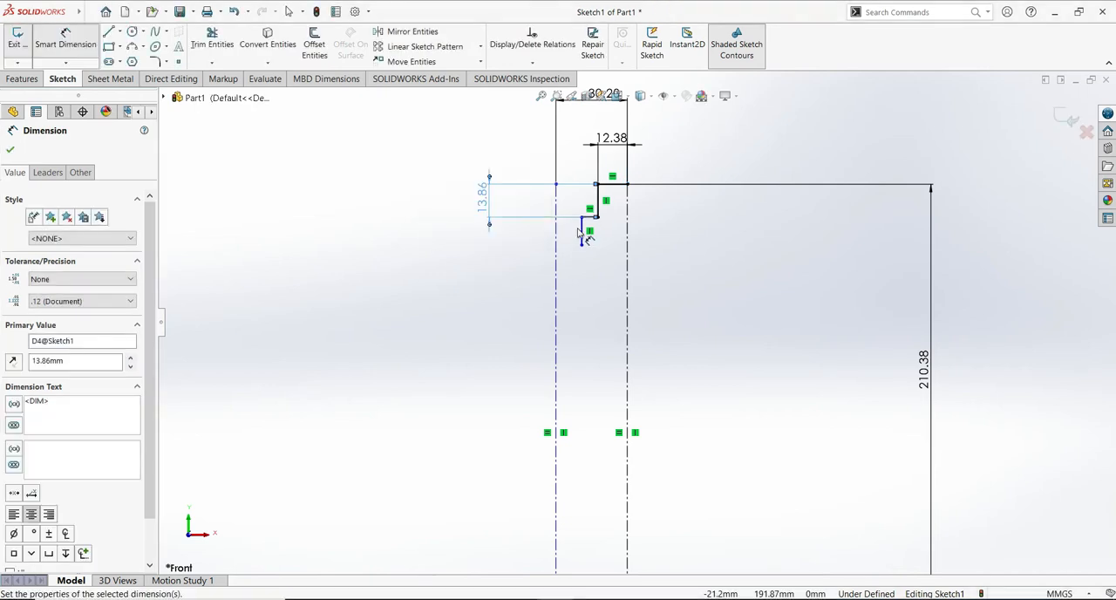
- Dimension the lower vertical line of the stepped profile to 5.94 mm
left_click(583, 231)
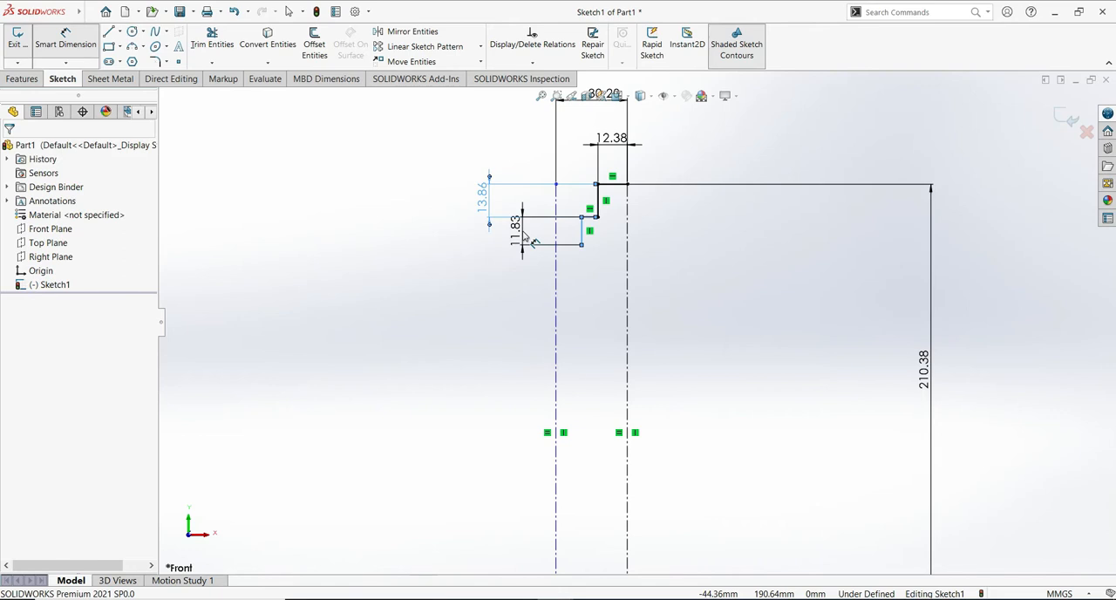
left_click(524, 236)
type("5.")
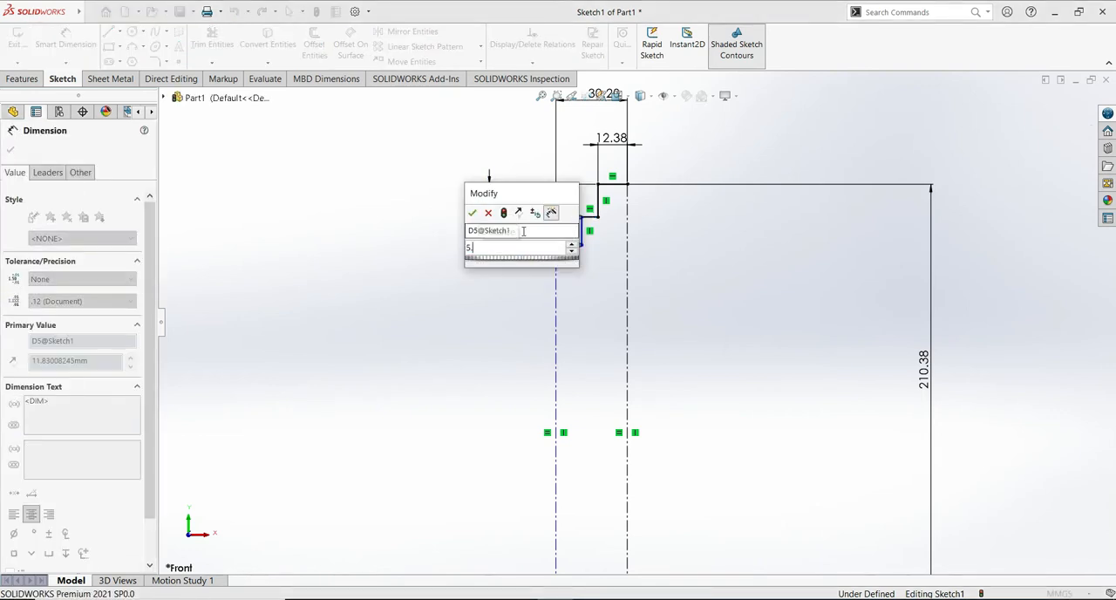
type("94")
key("Return")
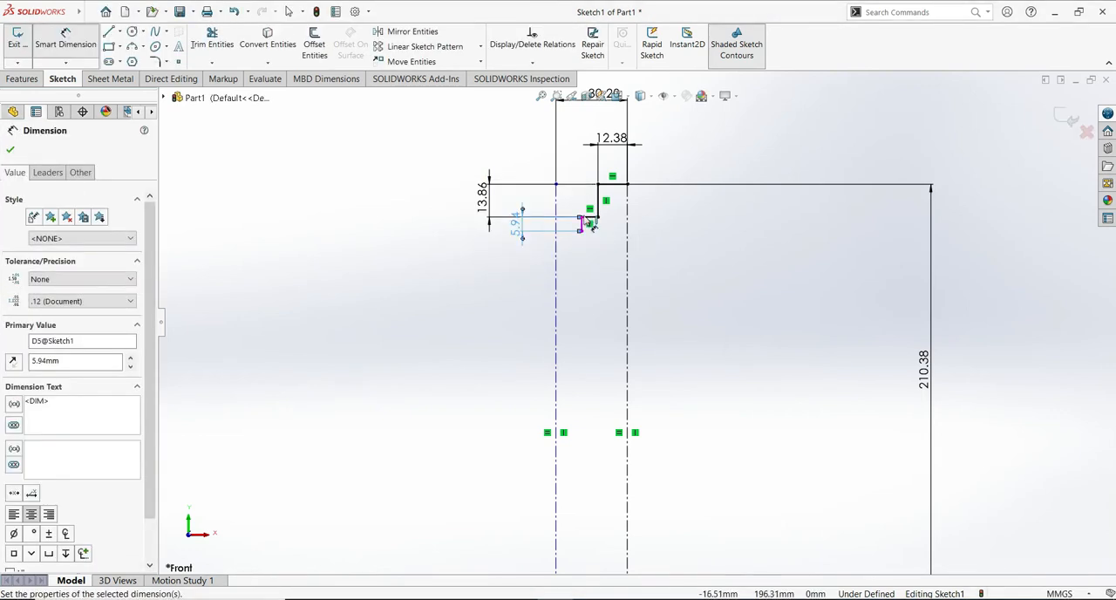
- Dimension the short horizontal line between the two vertical profile lines to 0.49 mm
left_click(590, 223)
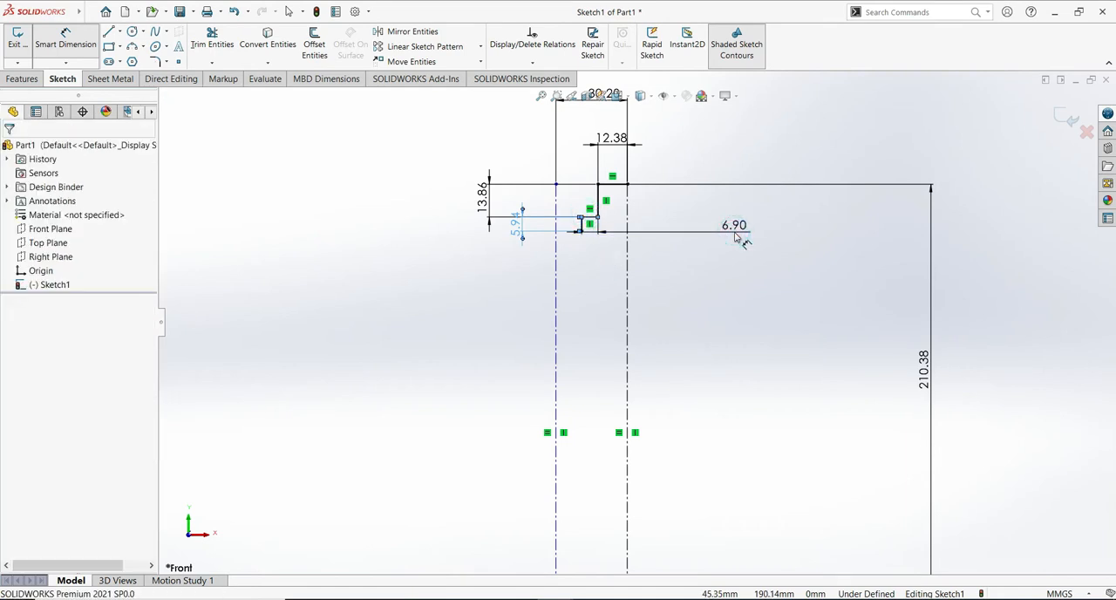
left_click(735, 235)
type("0.49")
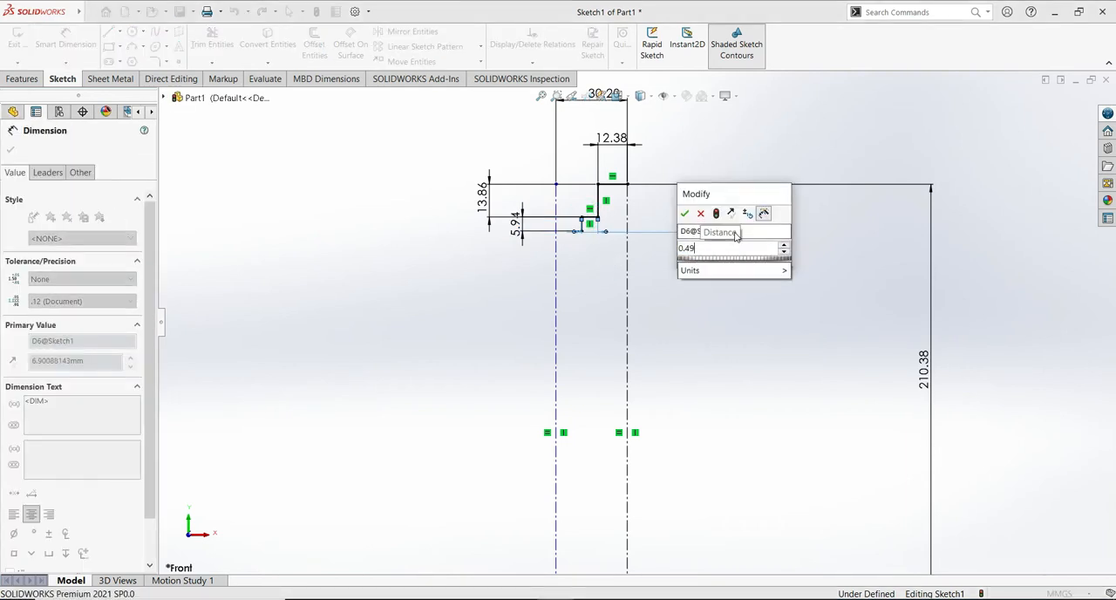
left_click(685, 213)
left_click(11, 151)
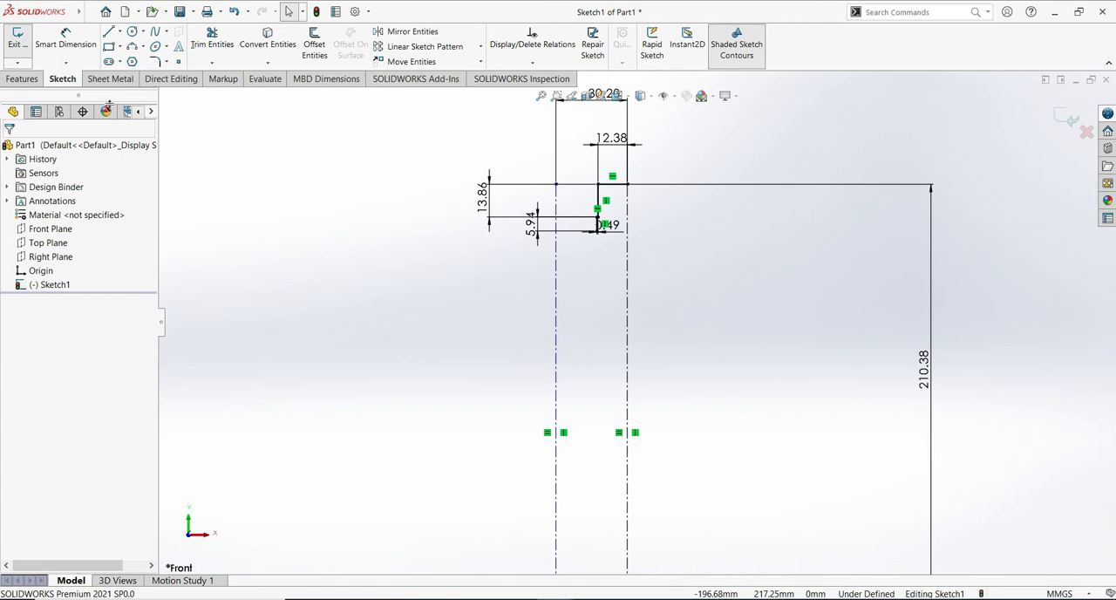
- Sketch a tangent arc of about 16.4 mm radius from the lower end of the stepped profile, curving down and left
left_click(104, 32)
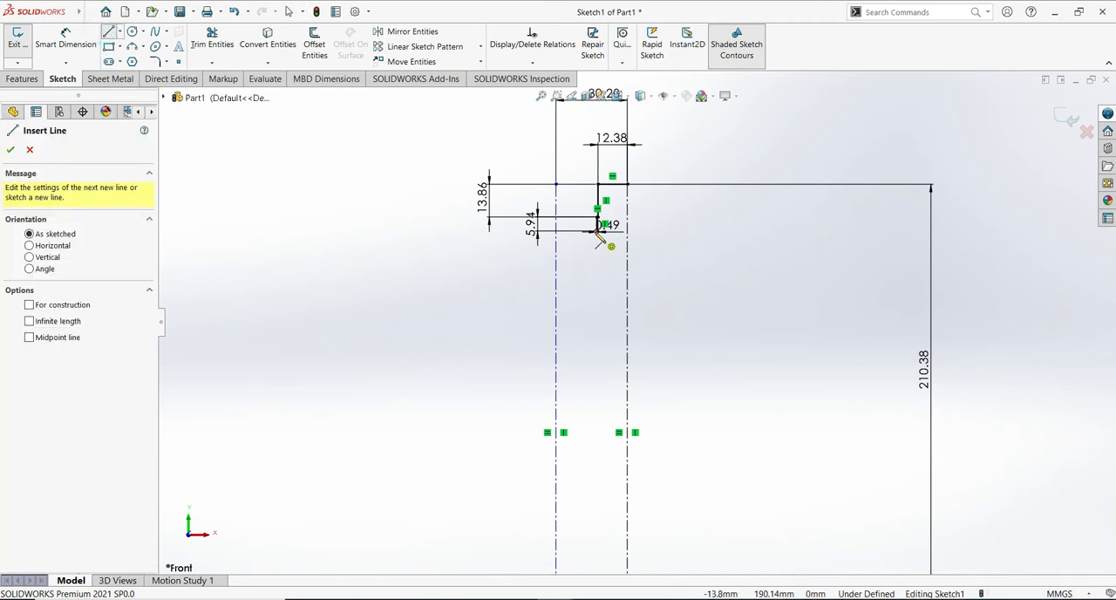
key("a")
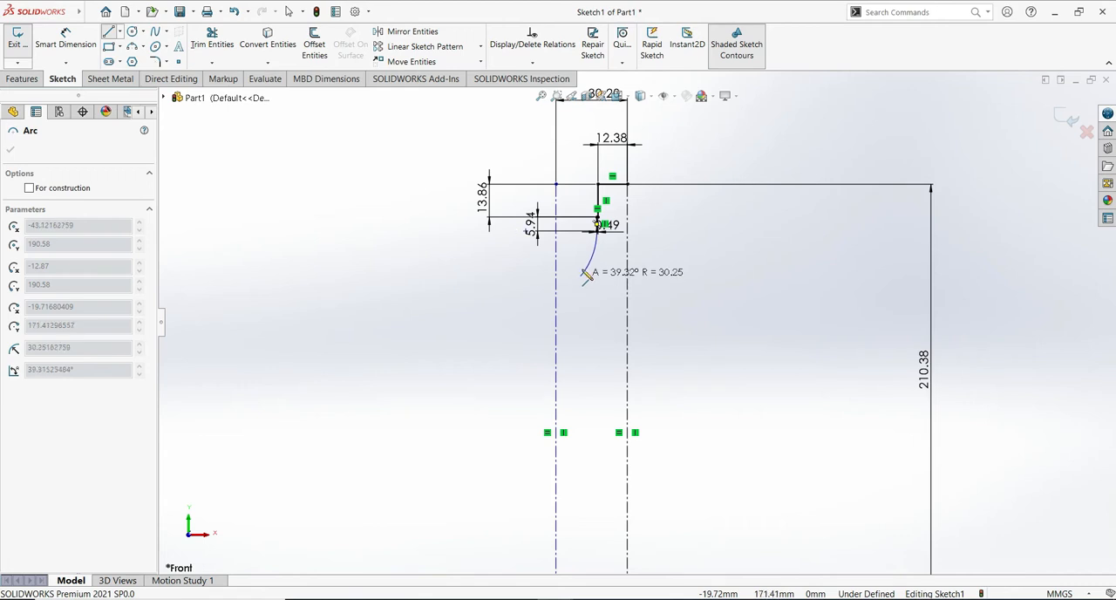
left_click(581, 262)
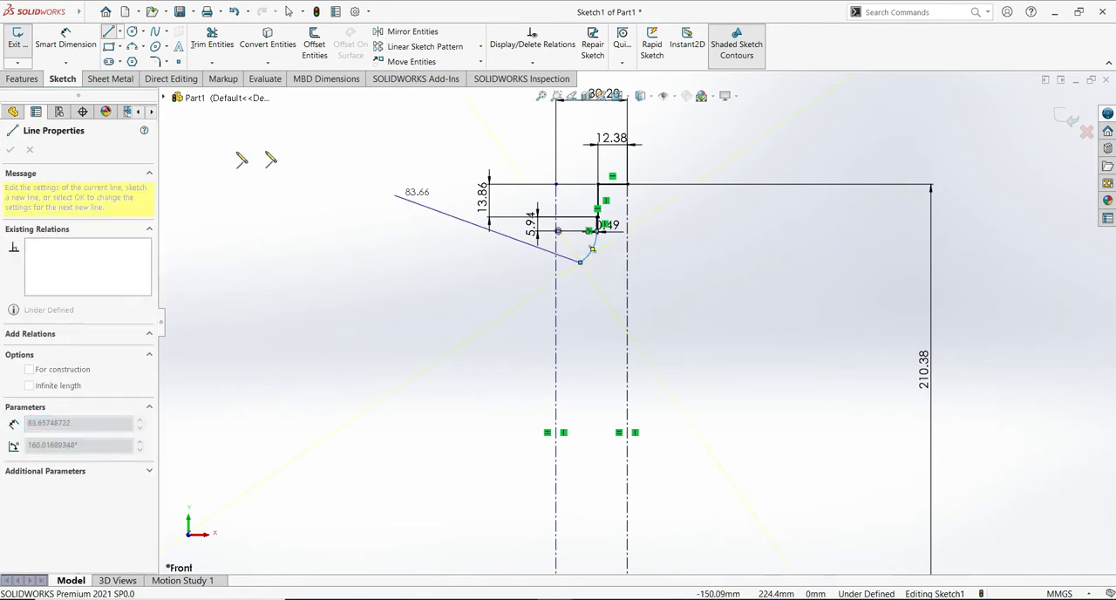
- Dimension the radius of the arc below the stepped profile to 39.40 mm
left_click(66, 43)
left_click(66, 43)
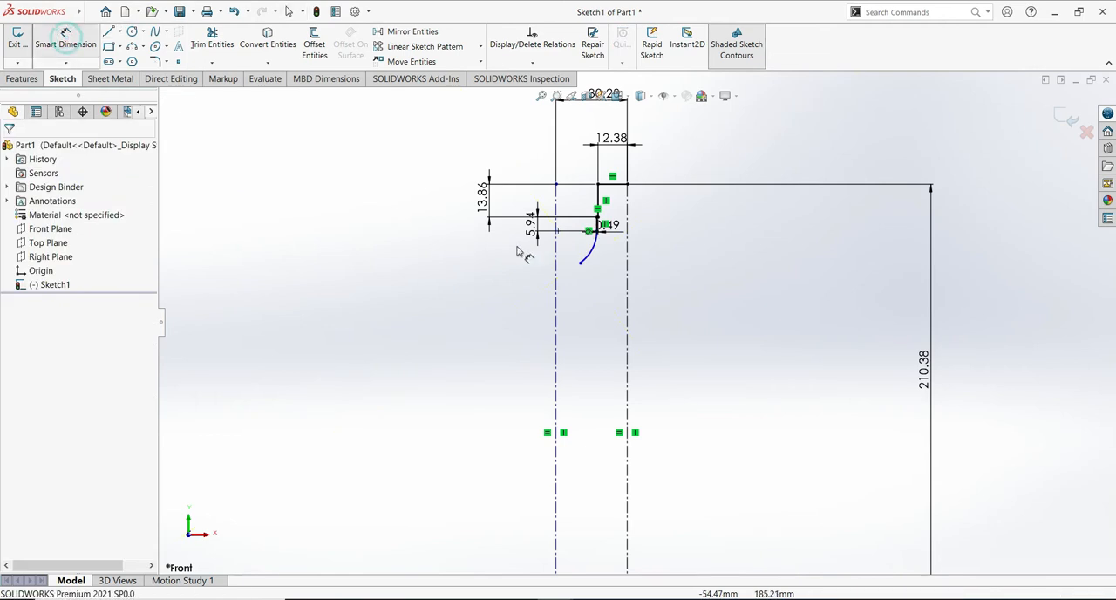
left_click(586, 254)
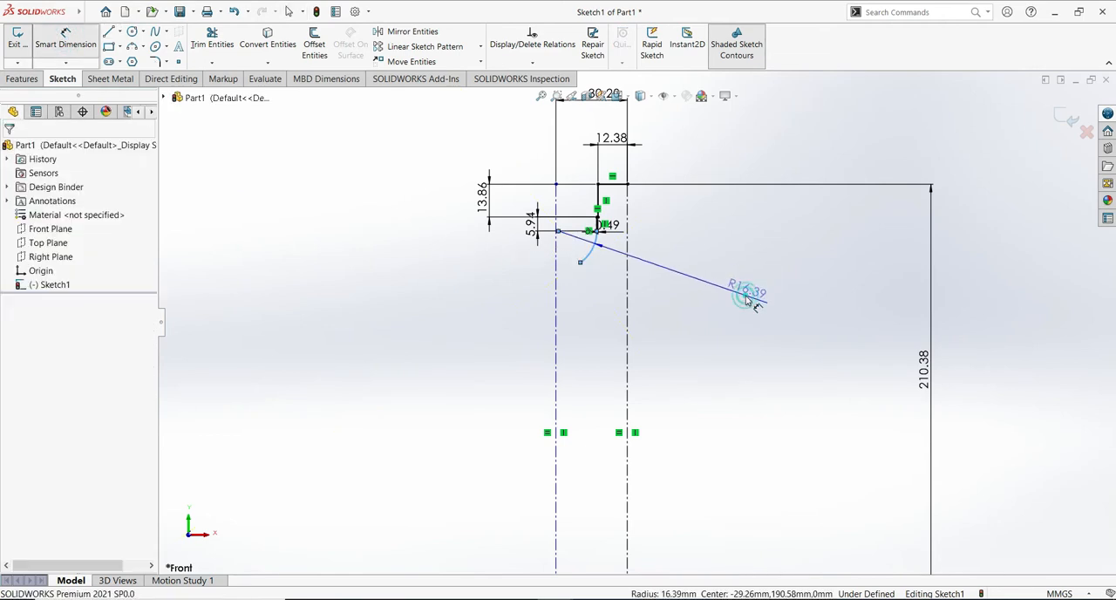
left_click(741, 293)
type("39.40")
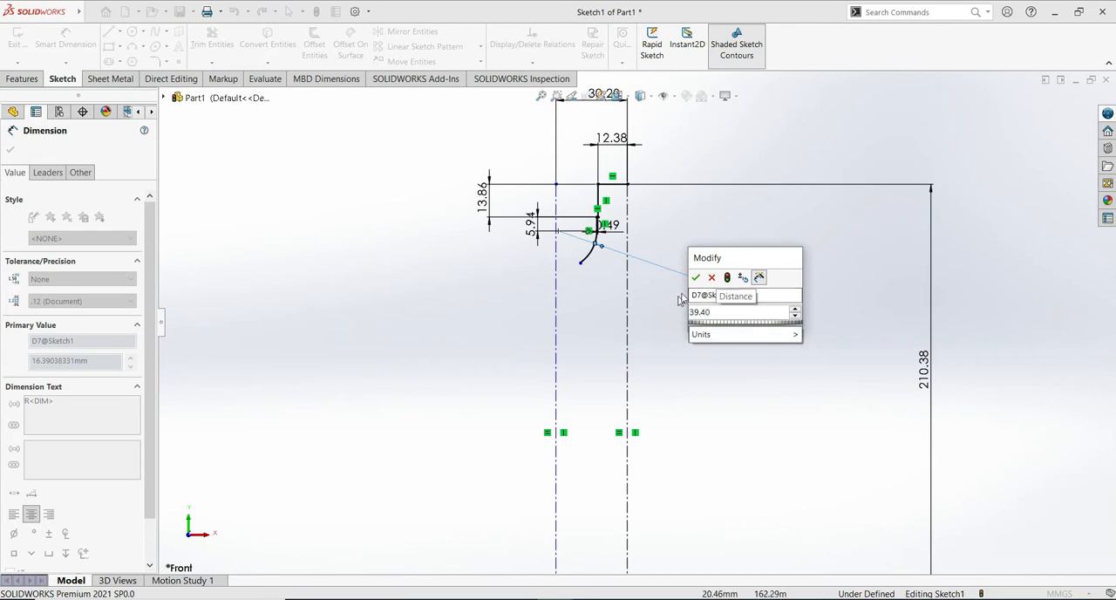
left_click(695, 278)
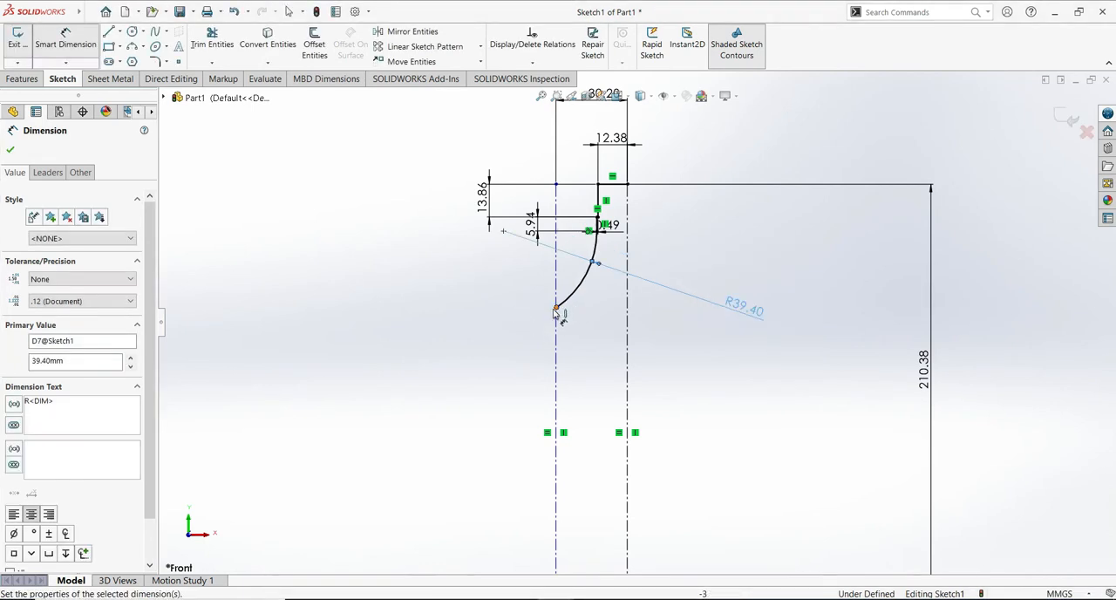
key("Escape")
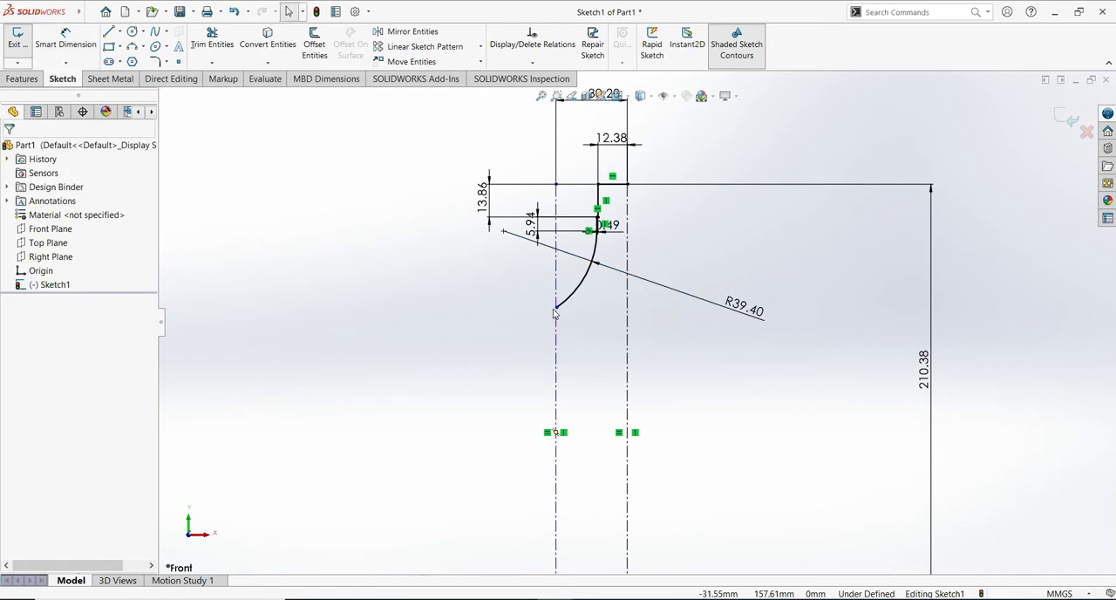
- Shorten the R39.40 arc by moving its free end up to about X -16.76, Y 173.51, and reposition its radius dimension
left_click_drag(557, 309, 583, 290)
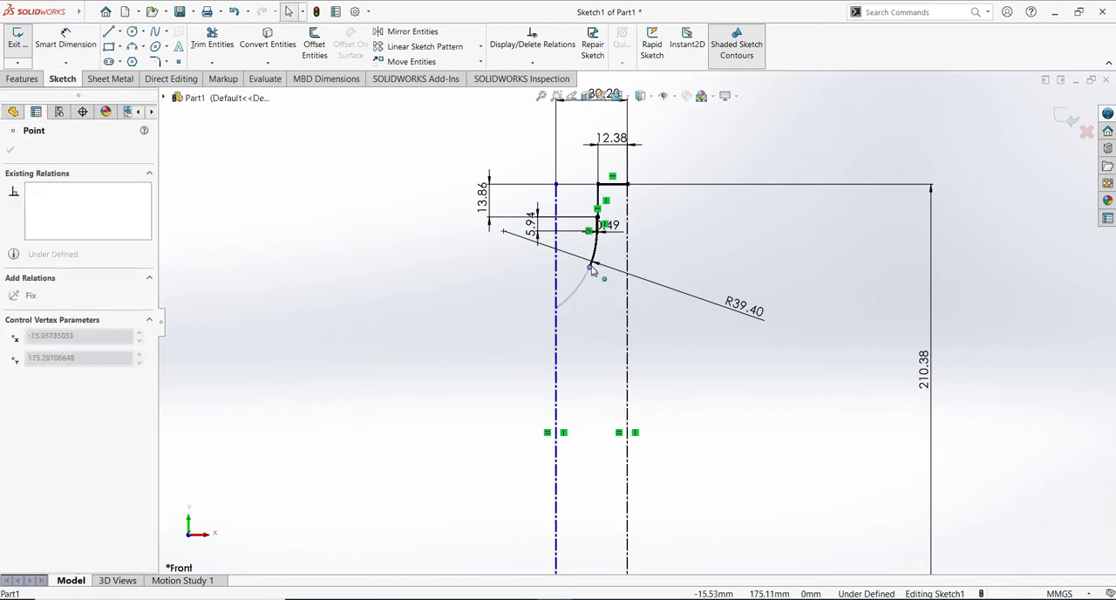
left_click_drag(573, 265, 573, 267)
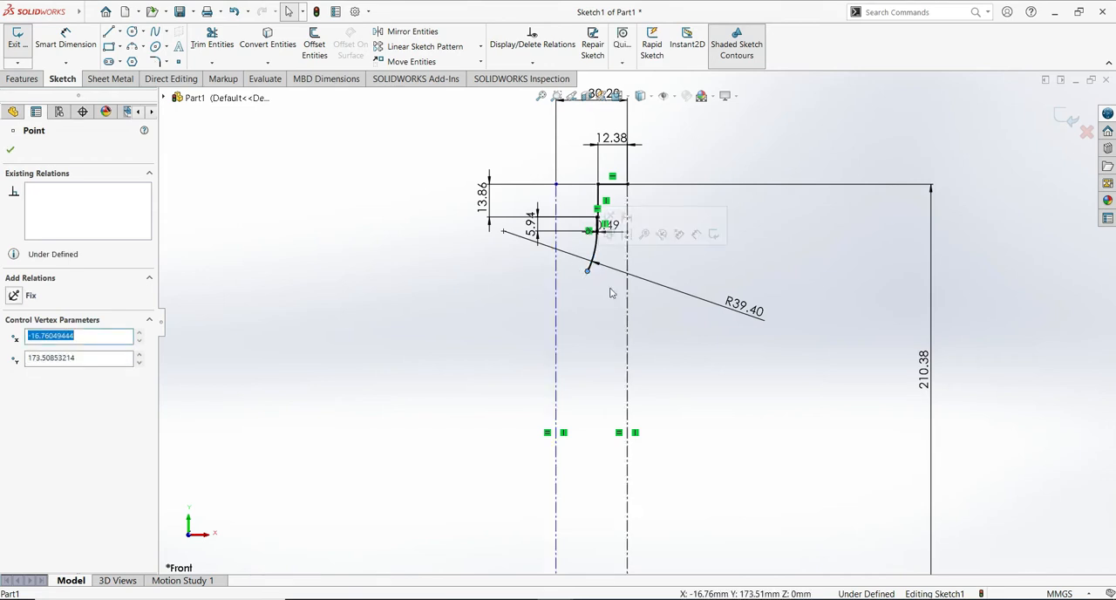
left_click_drag(645, 279, 647, 252)
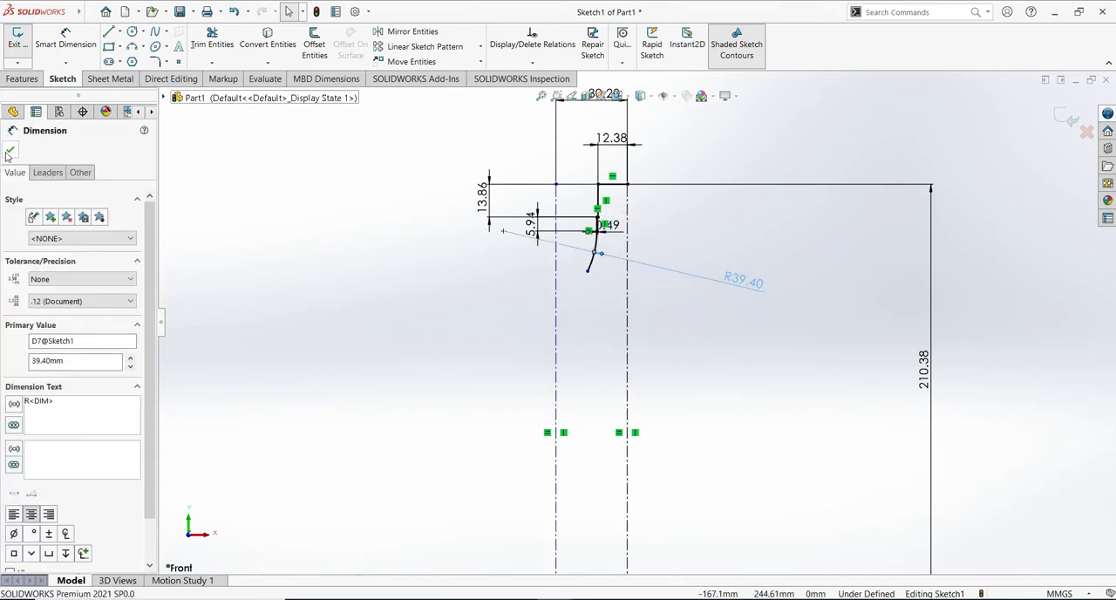
left_click(24, 147)
- Sketch a second tangent arc of about 38.9 mm radius and 18° from the R39.40 arc's lower end, continuing down and left
left_click(109, 31)
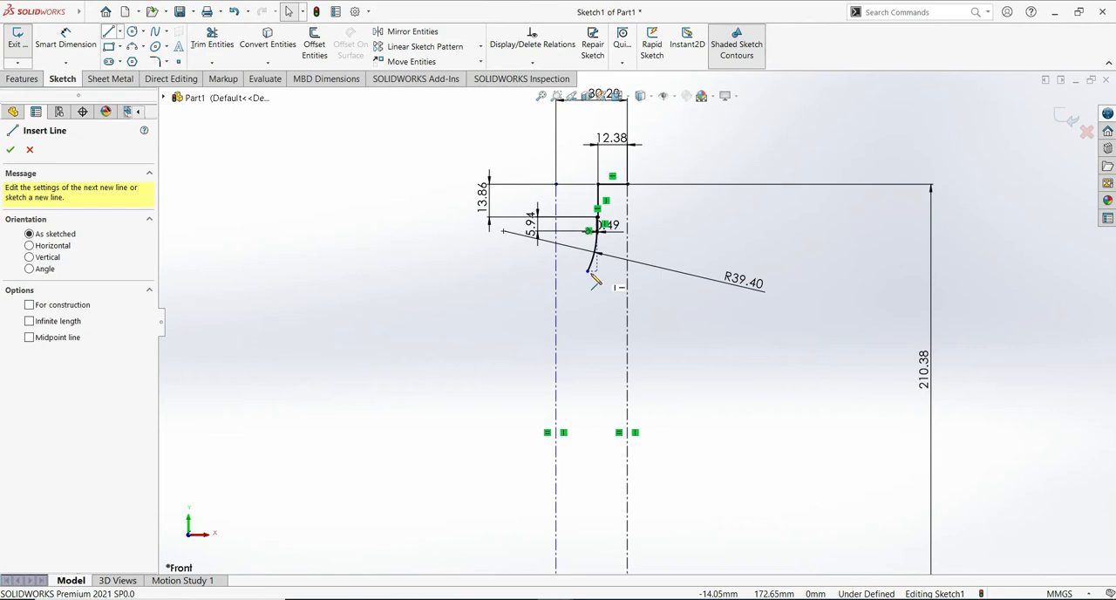
left_click(588, 272)
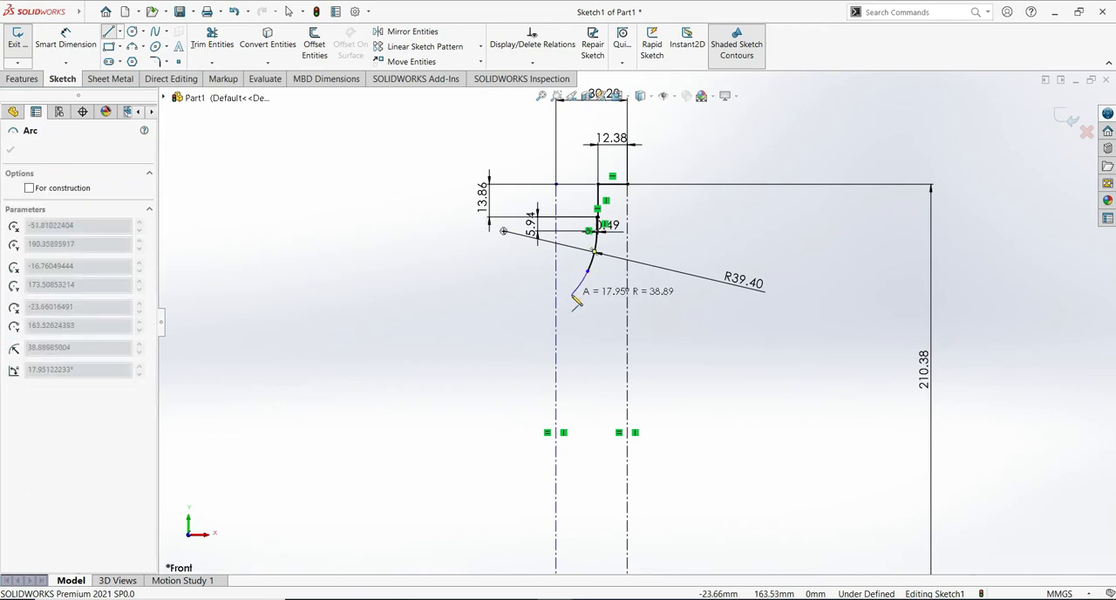
left_click(572, 294)
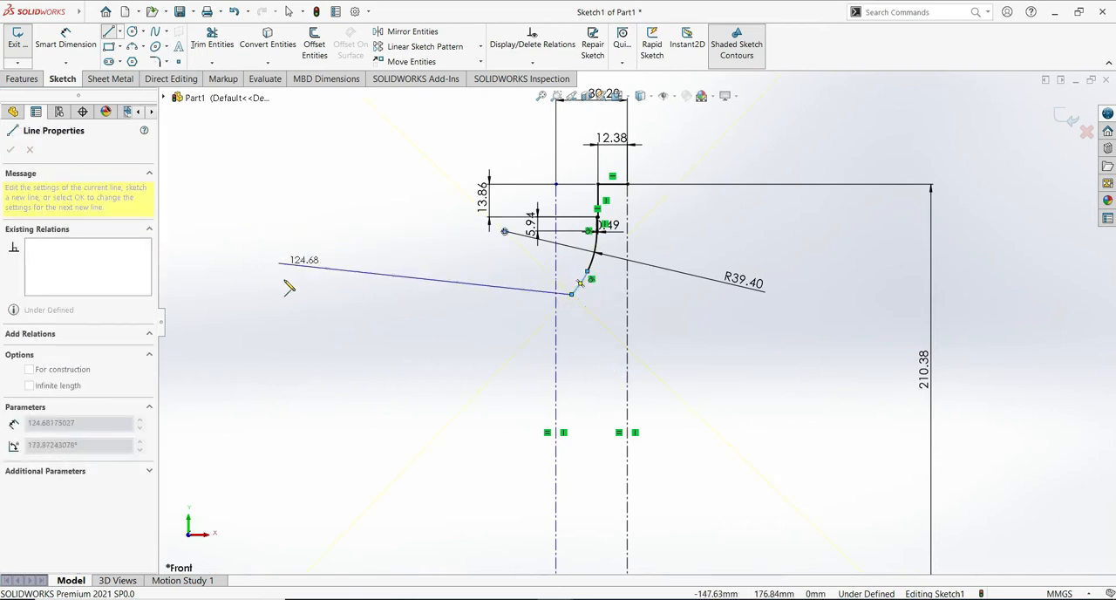
key("Escape")
- Dimension the second arc's radius to 198 mm
left_click(66, 35)
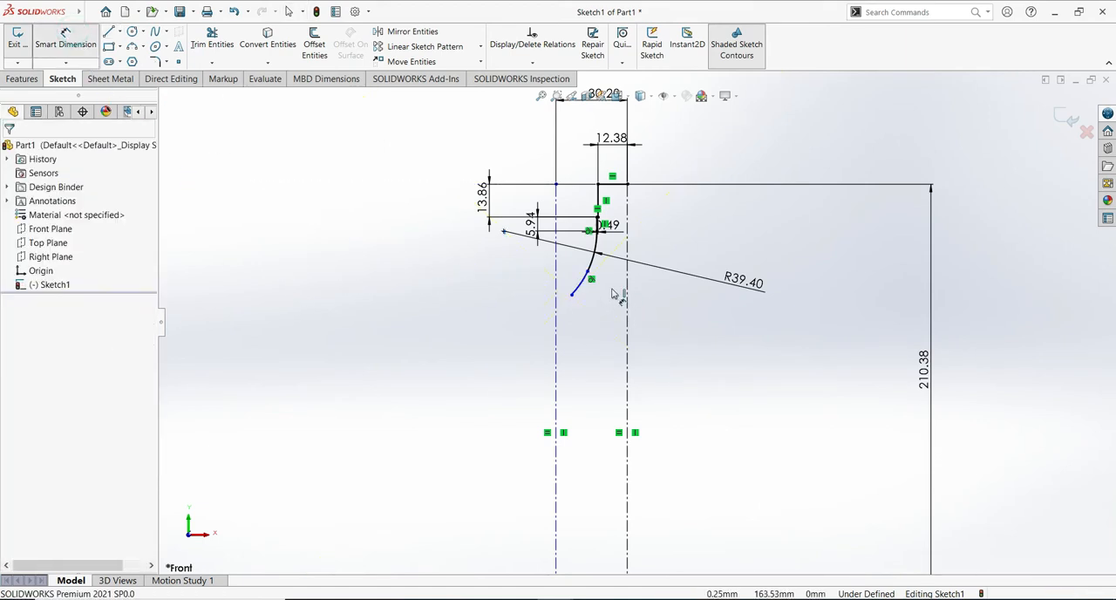
left_click(582, 289)
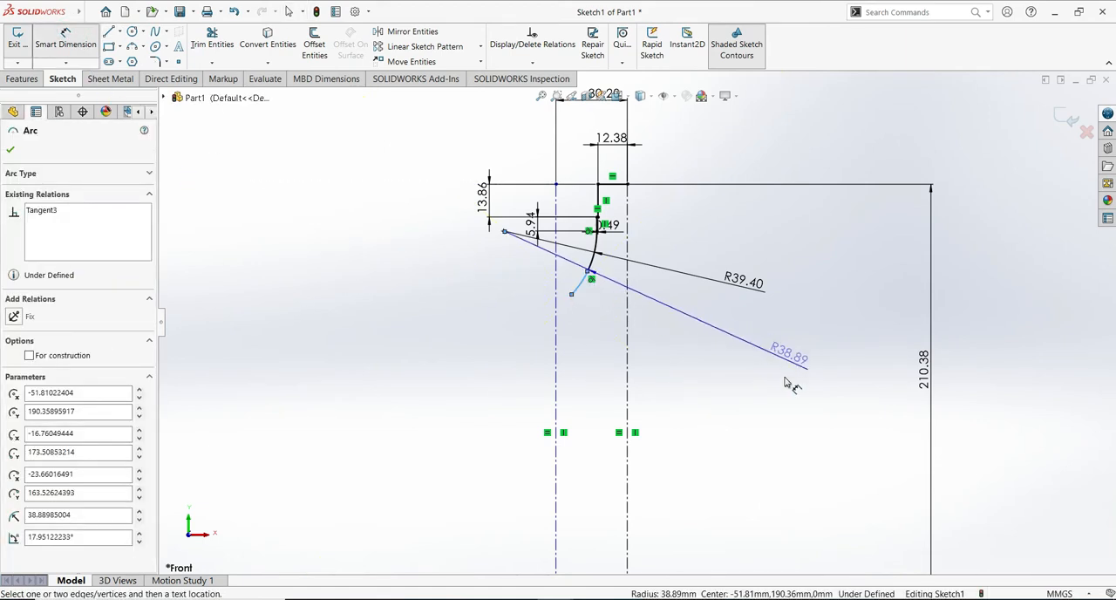
left_click(784, 407)
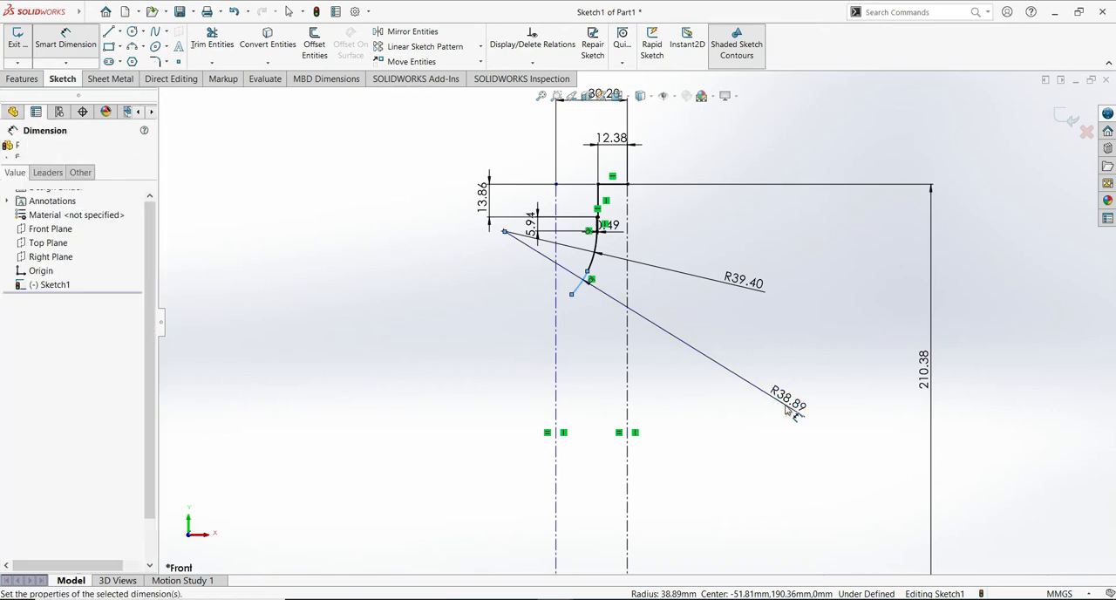
type("198")
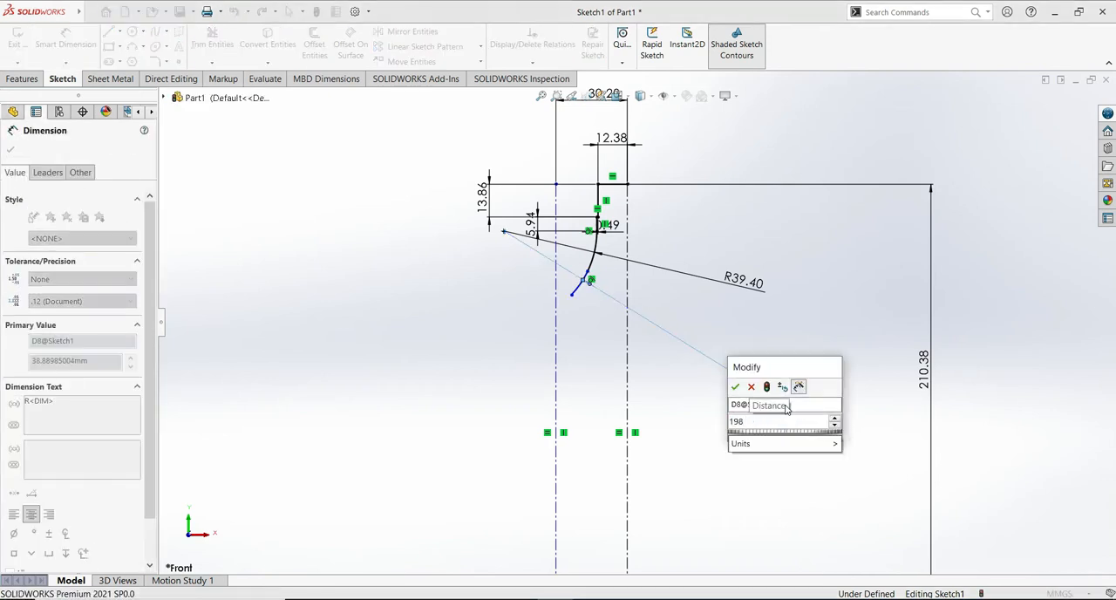
left_click(735, 386)
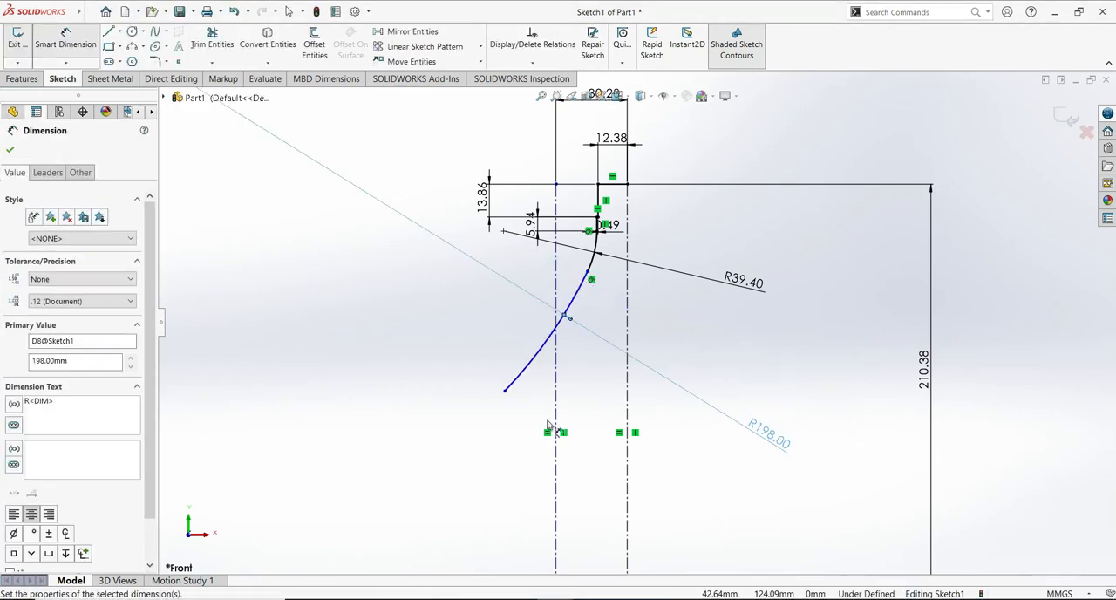
- Shorten the R198 arc by moving its free end up to about X -24.65, Y 159.83, and reposition its radius dimension
left_click(505, 390)
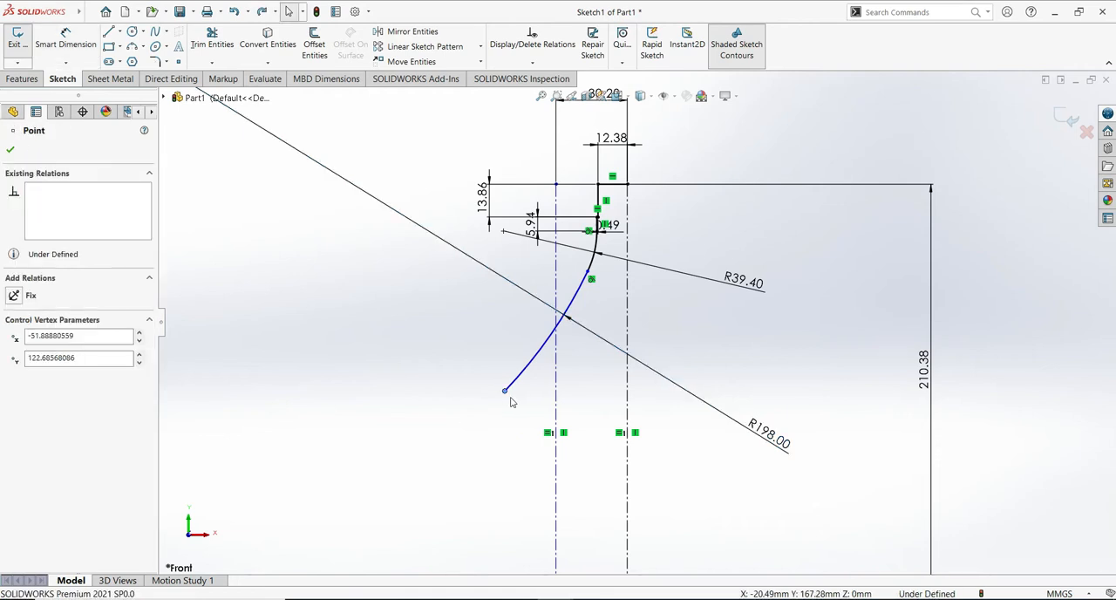
left_click_drag(506, 390, 564, 314)
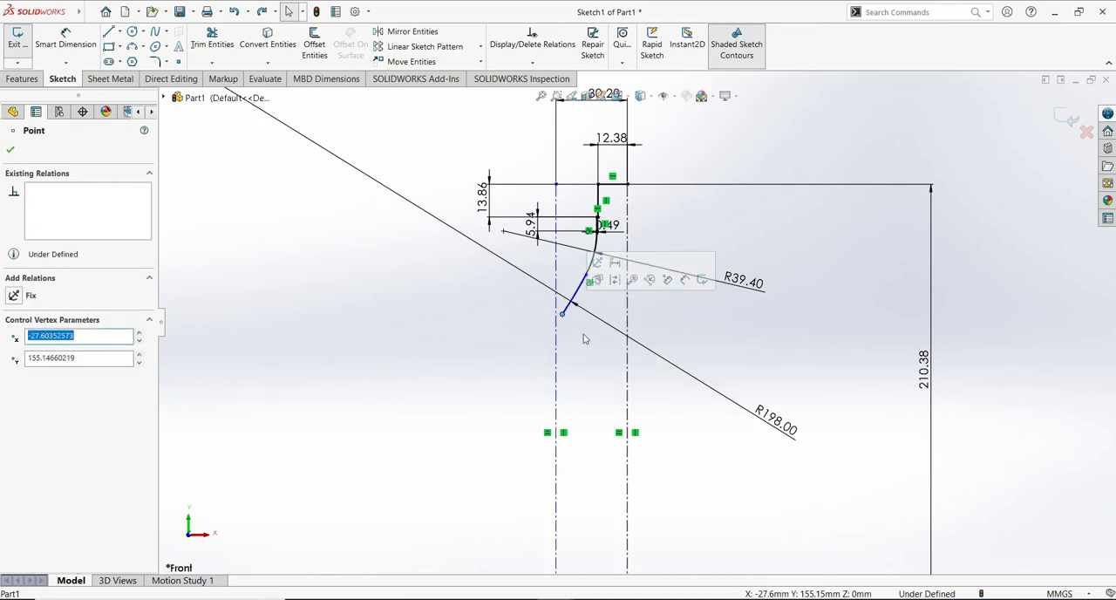
left_click(589, 317)
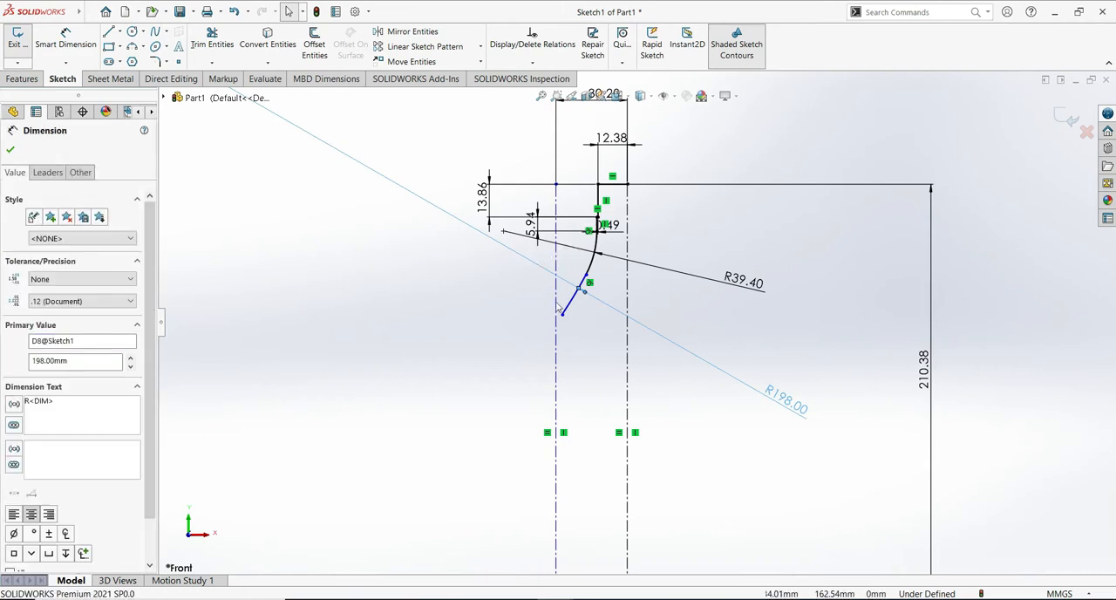
left_click(569, 304)
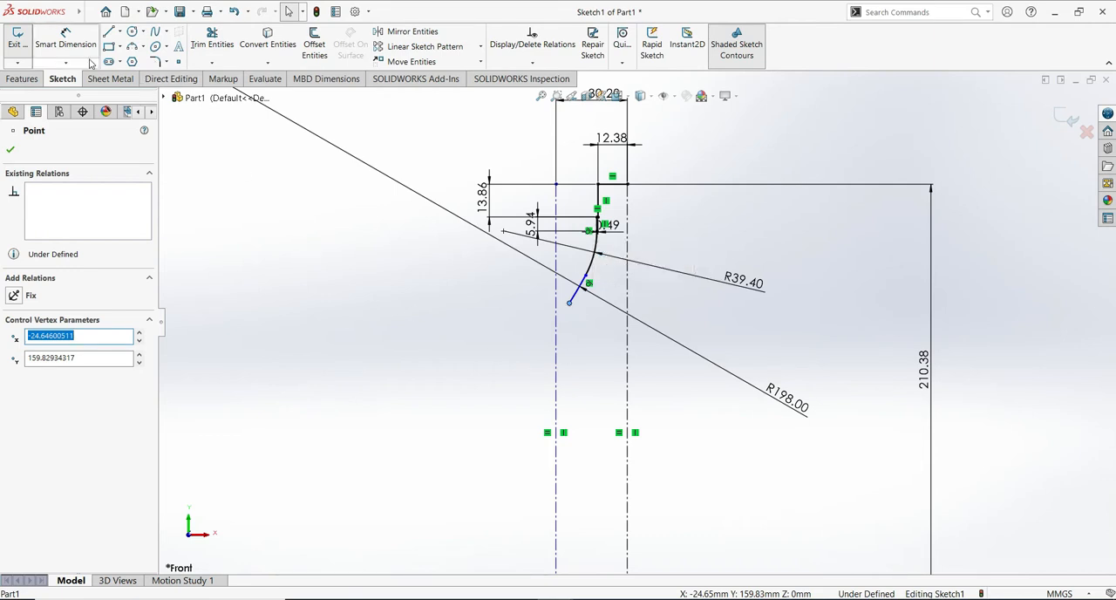
- Sketch a tangent arc of about 35.7 mm radius and 32° from the R198 arc's lower end to the left construction line
left_click(108, 32)
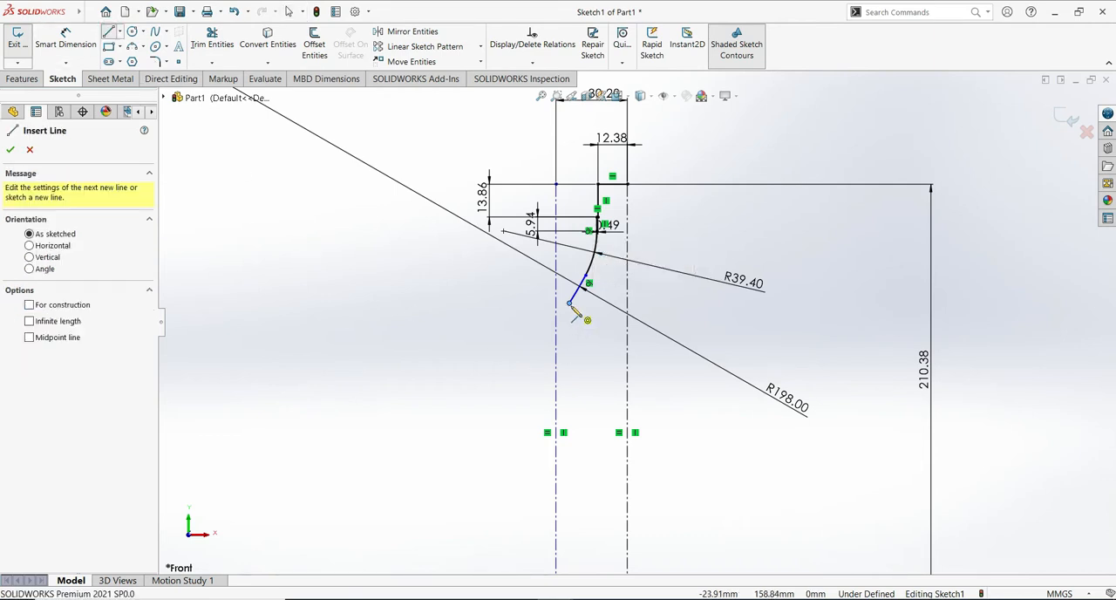
left_click(568, 303)
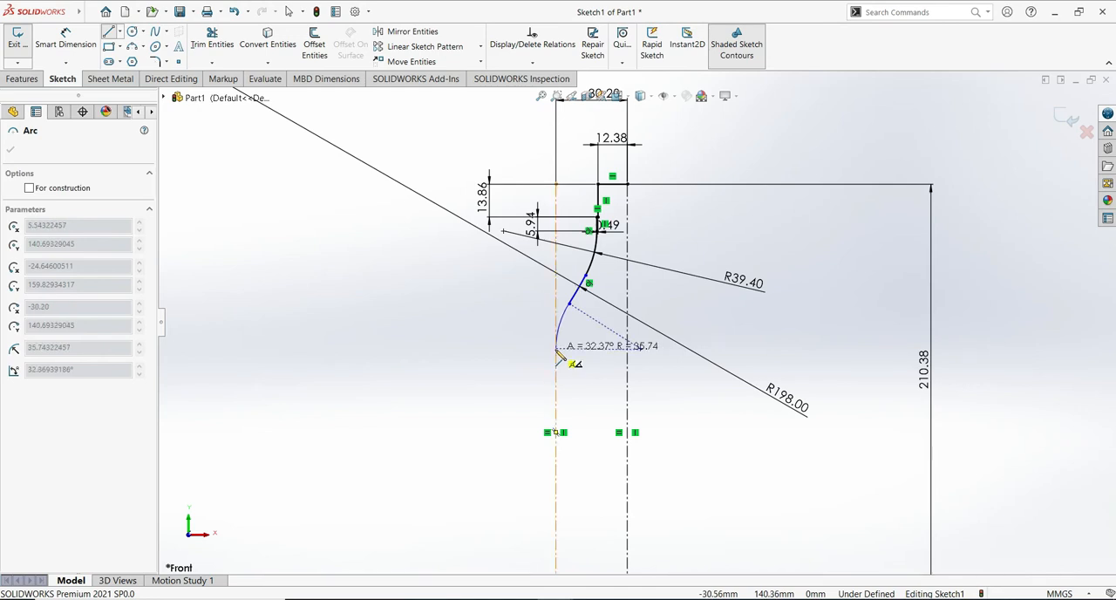
left_click(556, 348)
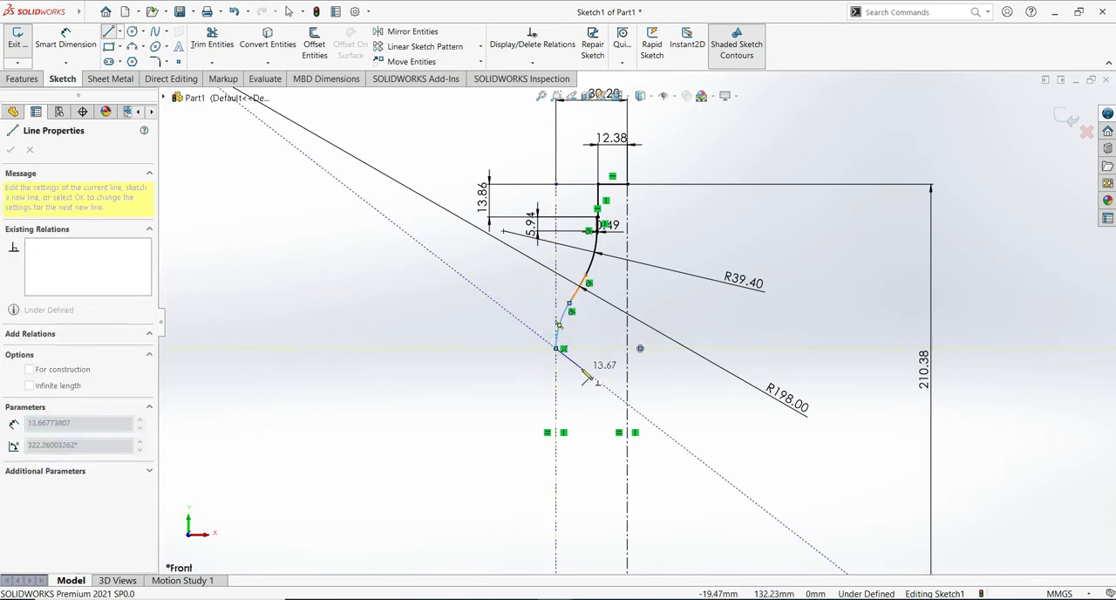
- End the line chain and dimension the lowest tangent arc's radius to 39.60 mm
key("Escape")
key("Escape")
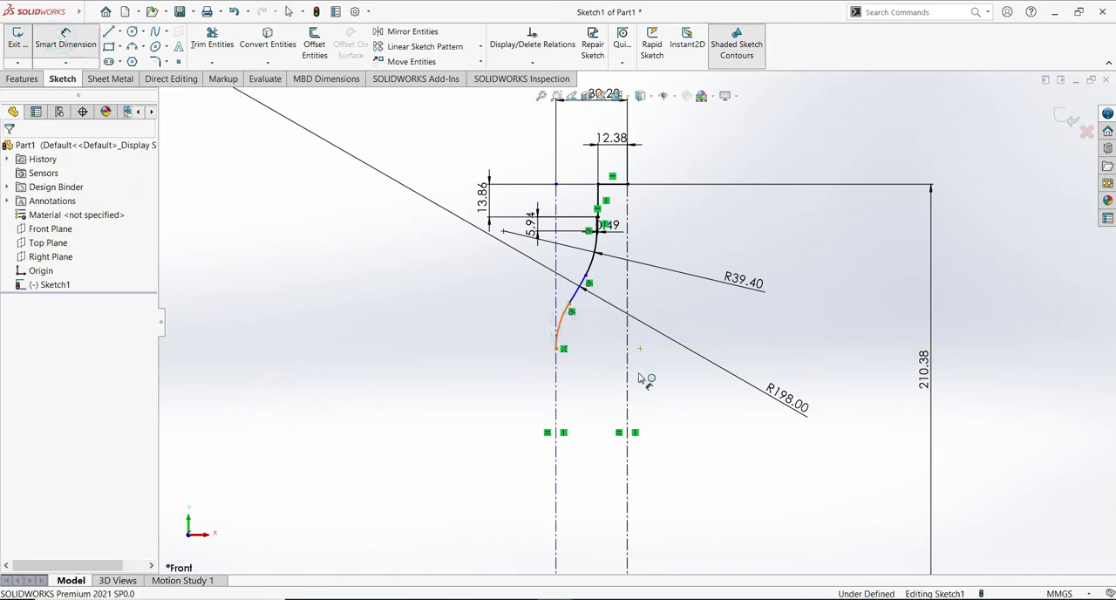
left_click(562, 333)
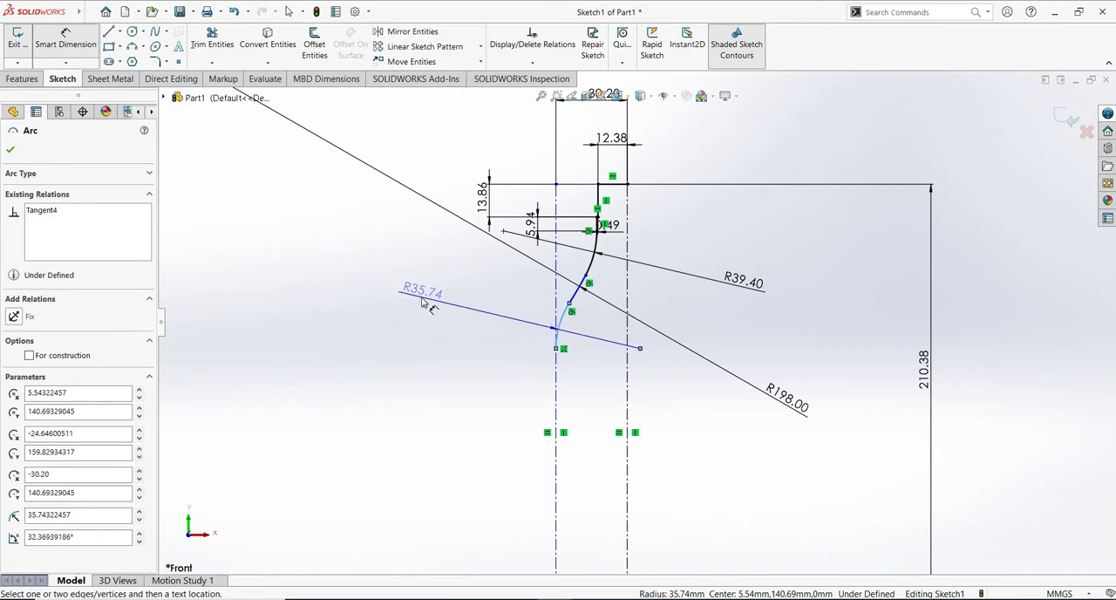
left_click(423, 301)
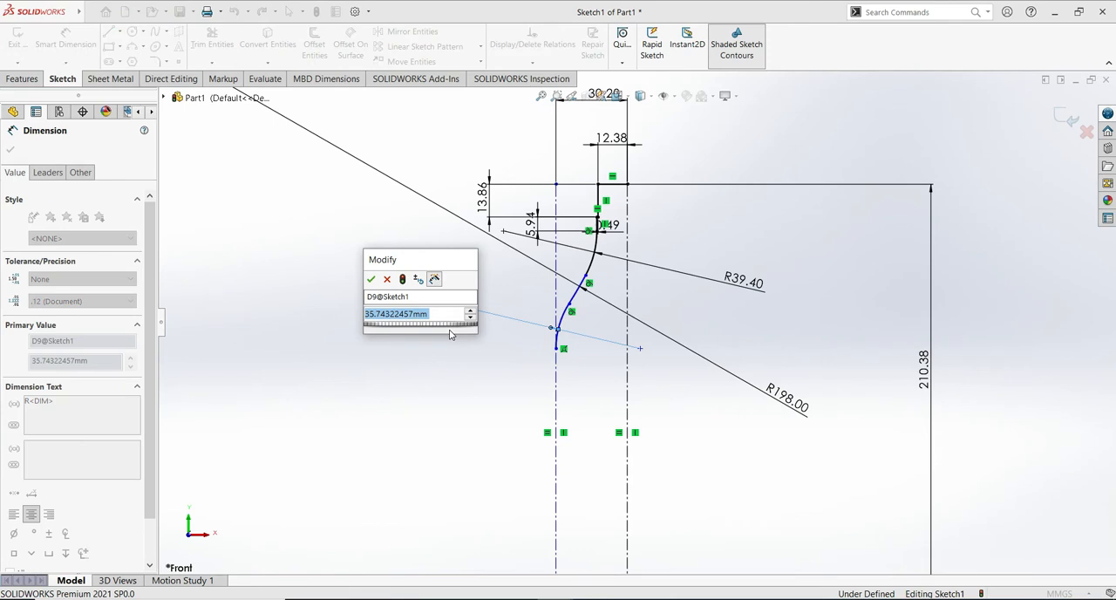
type("39")
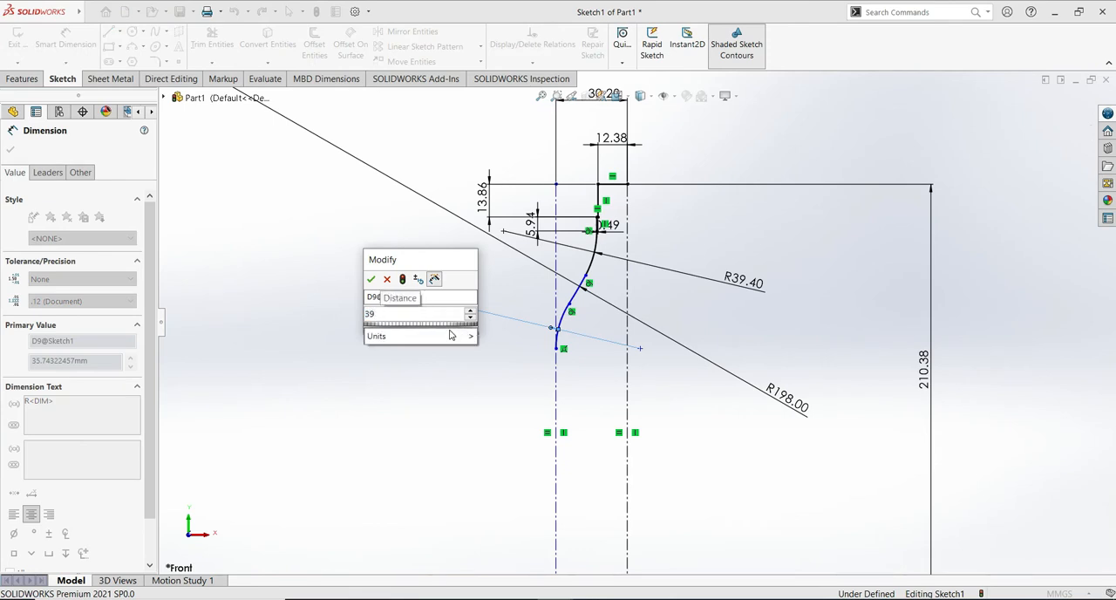
type(".")
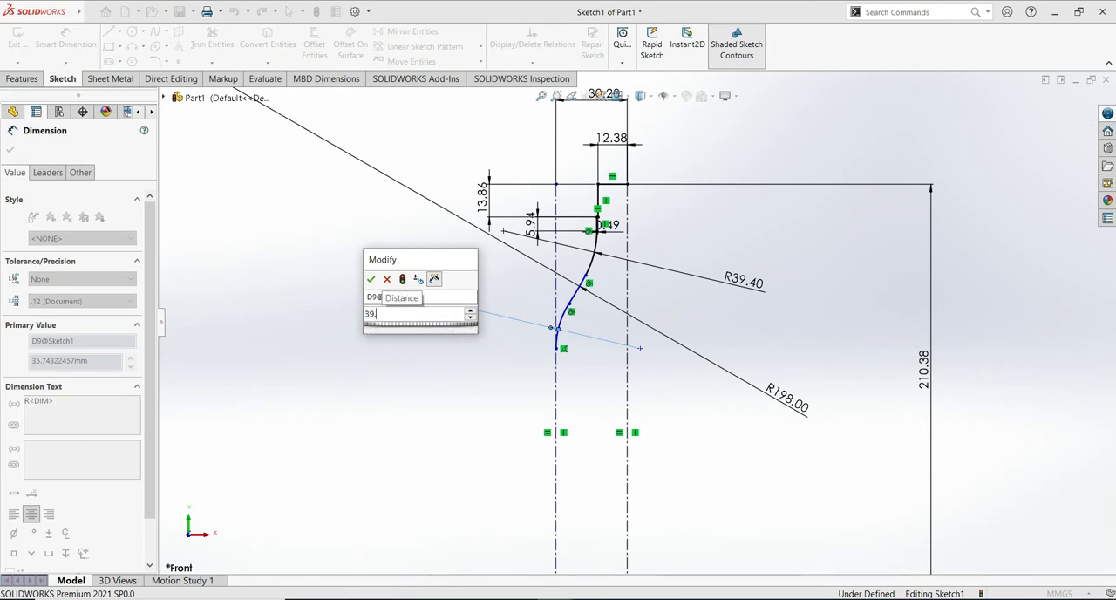
type("40")
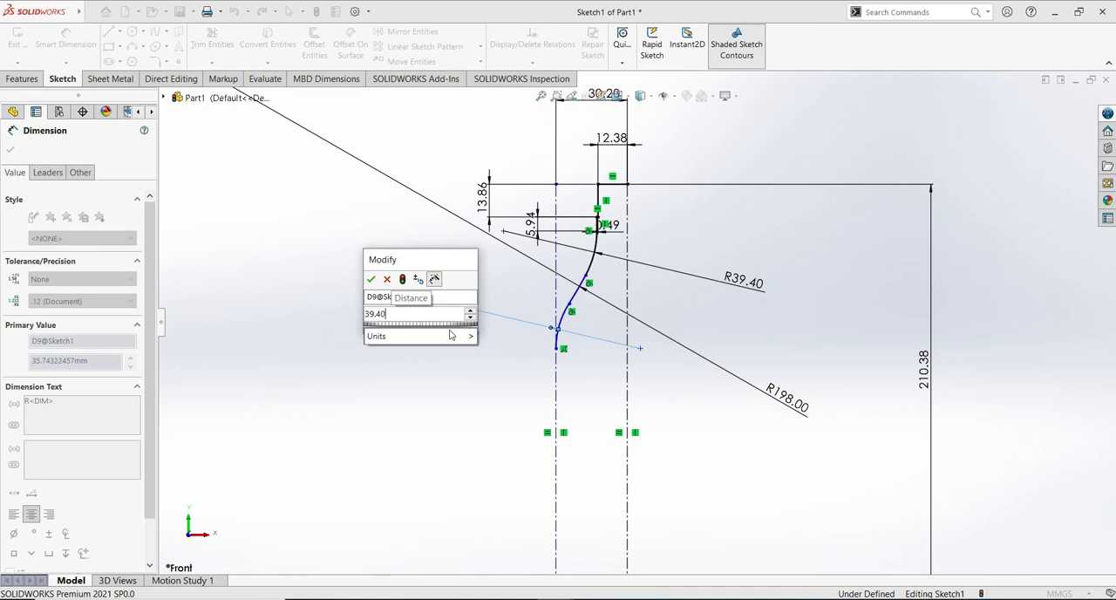
key("BackSpace")
key("BackSpace")
type("60")
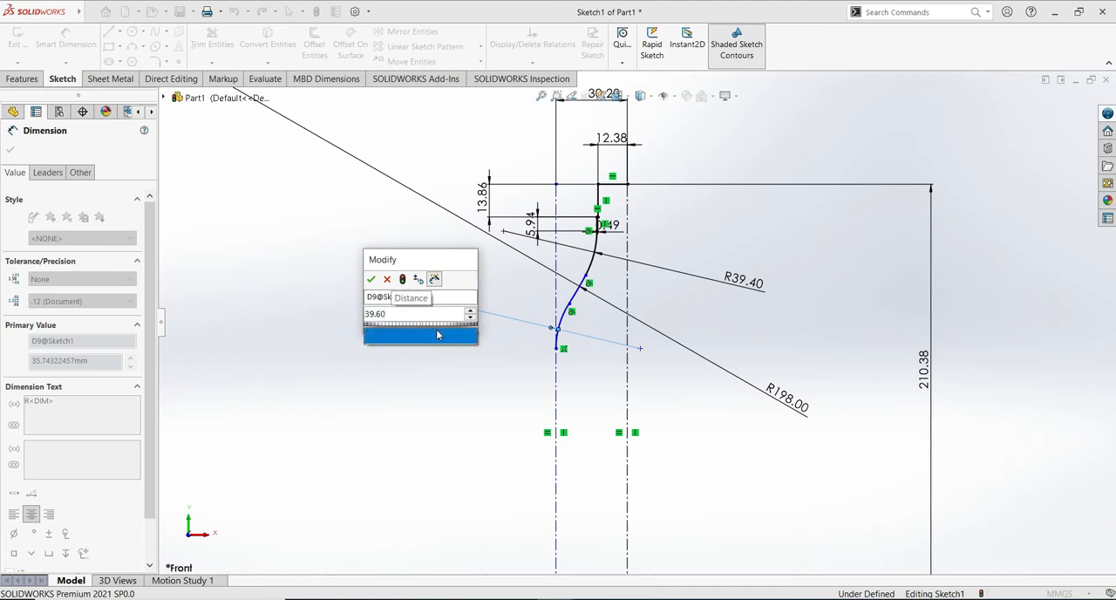
left_click(370, 279)
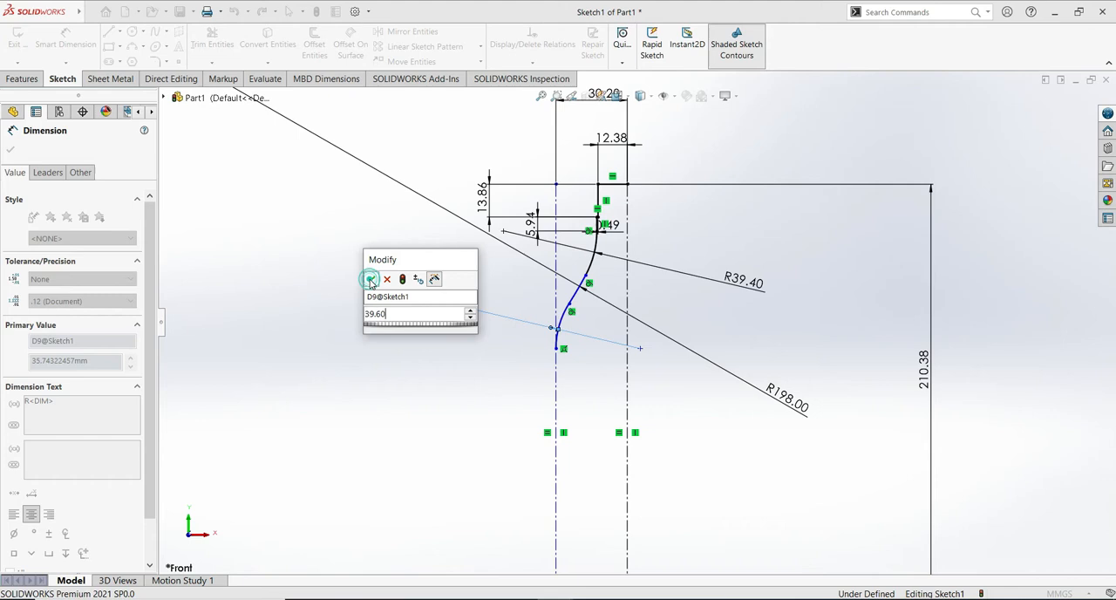
- Set the radius of the upper R39.40 neck arc to 39.60 mm
double_click(743, 284)
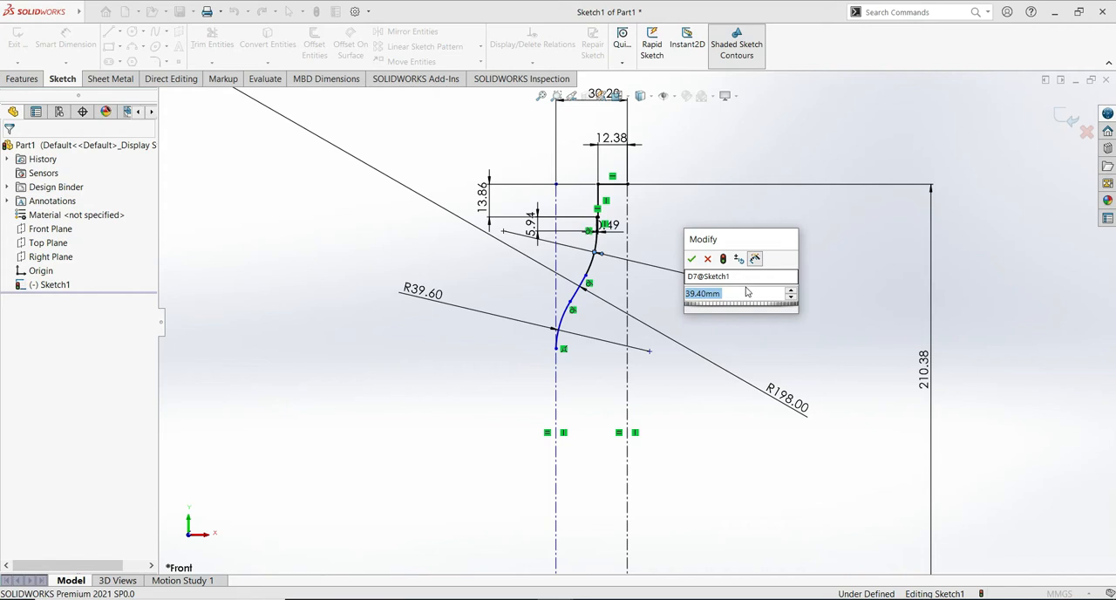
left_click(724, 293)
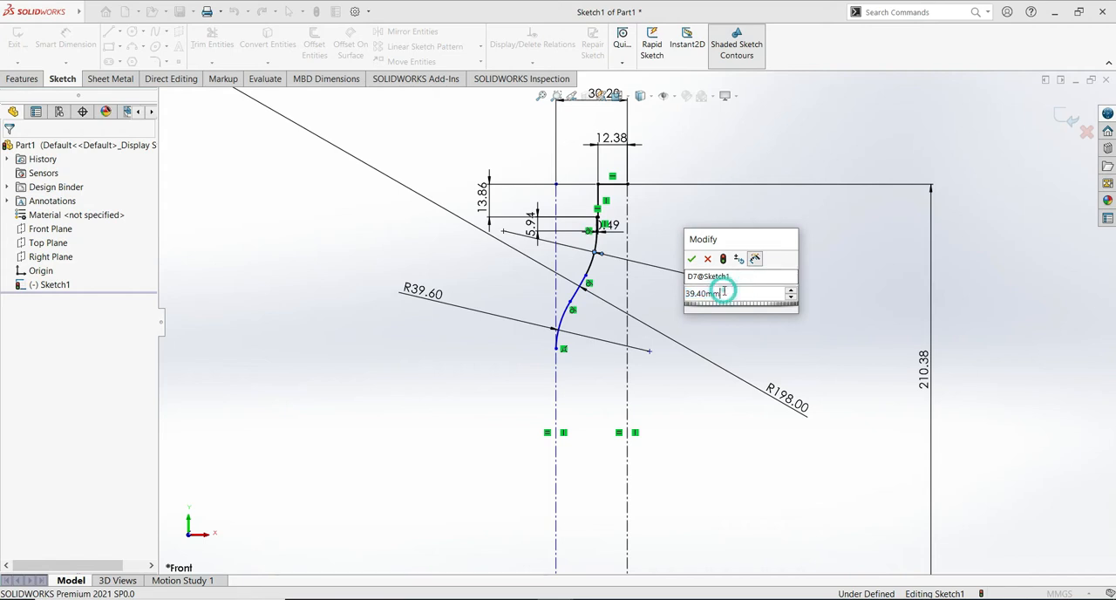
left_click(701, 294)
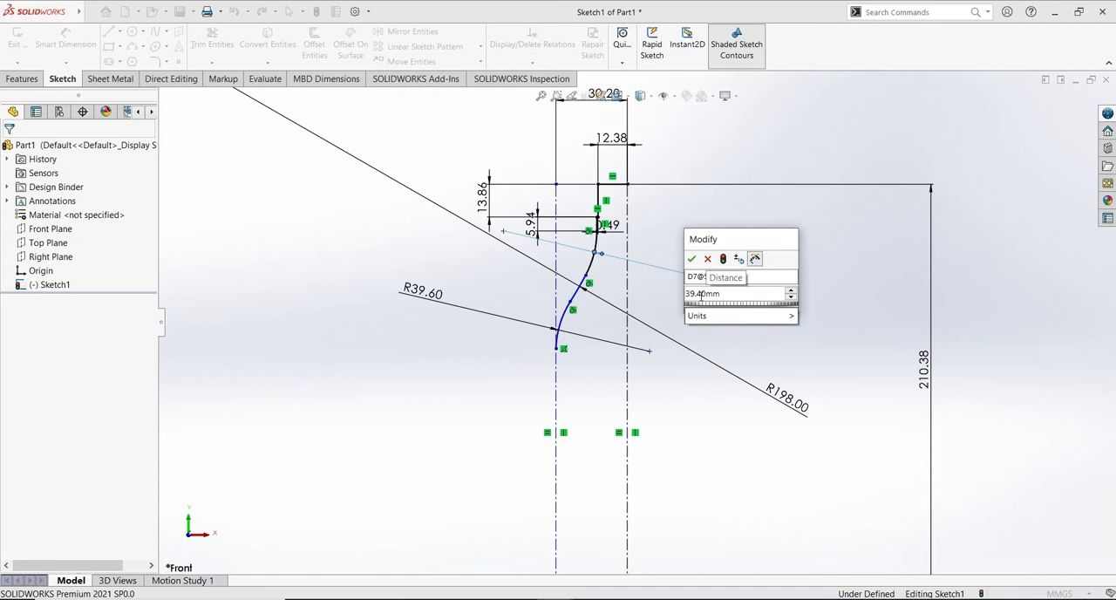
left_click(693, 388)
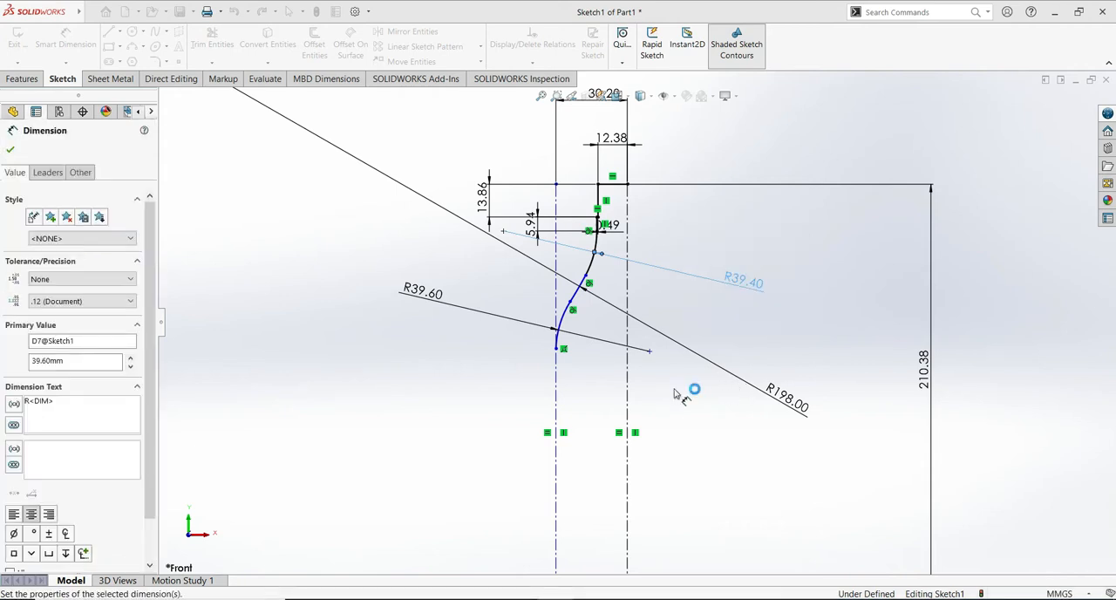
left_click(11, 152)
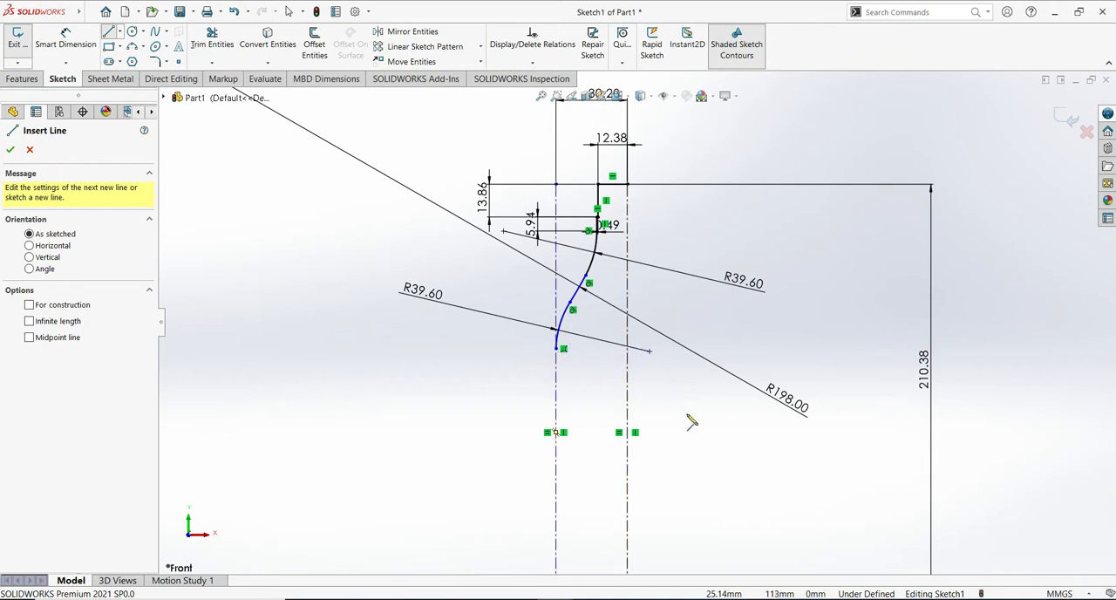
- Sketch a recess about 8.3 mm deep and 82.4 mm high below the lowest arc, plus a line about 41 mm down the left construction line
middle_click_drag(695, 424, 668, 283, "ctrl")
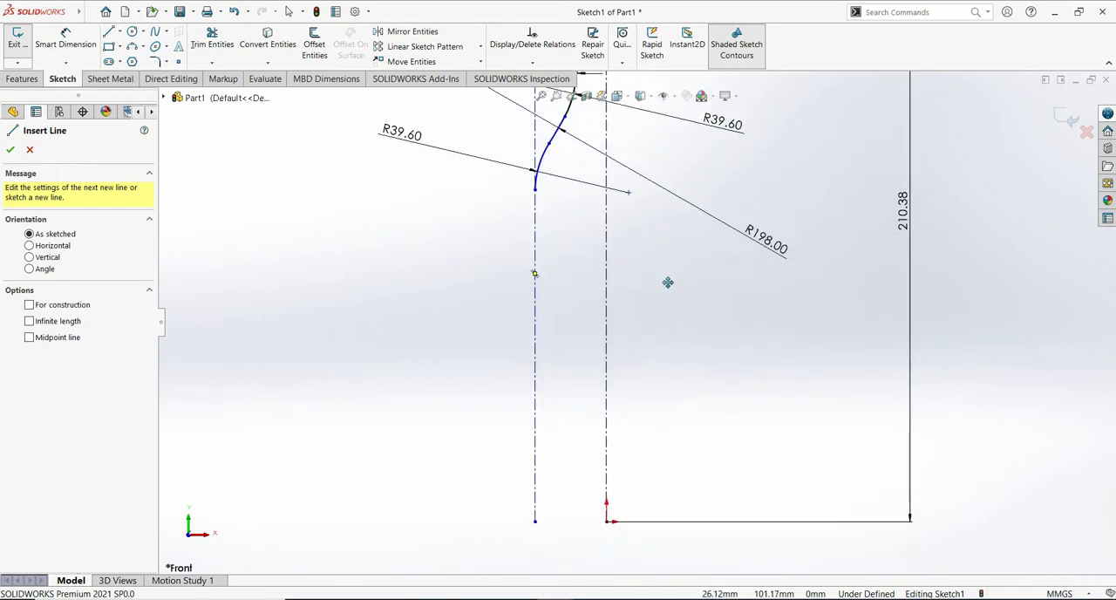
left_click(536, 190)
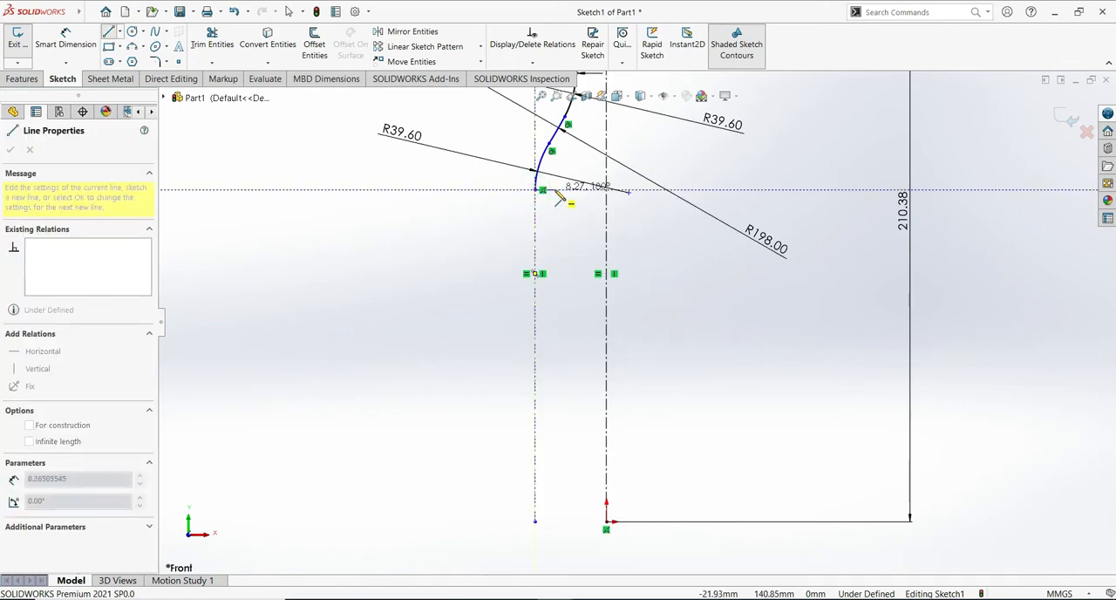
left_click(555, 190)
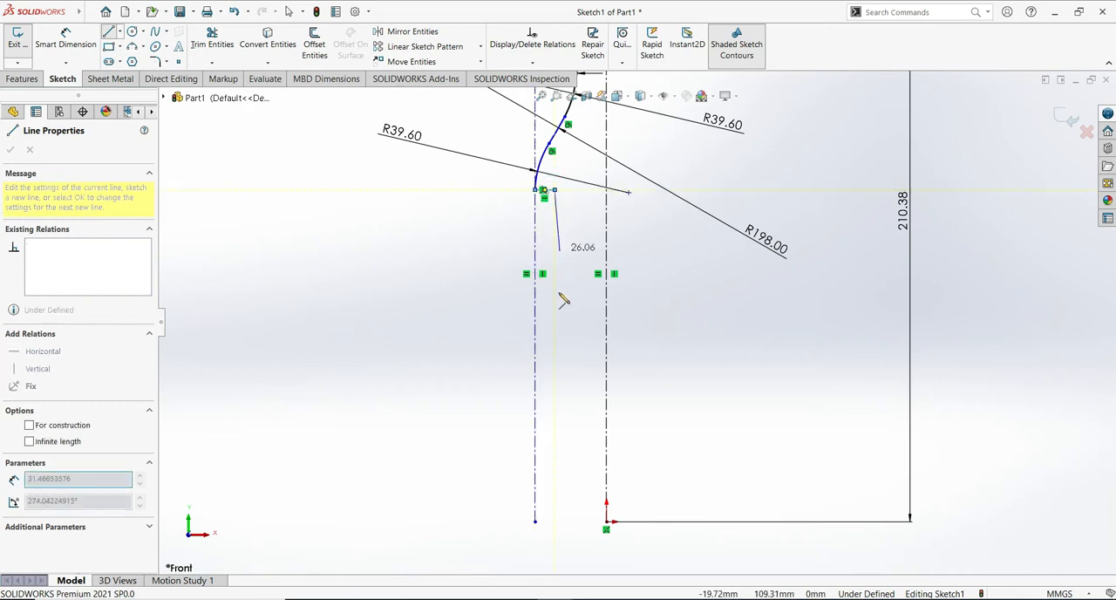
left_click(554, 384)
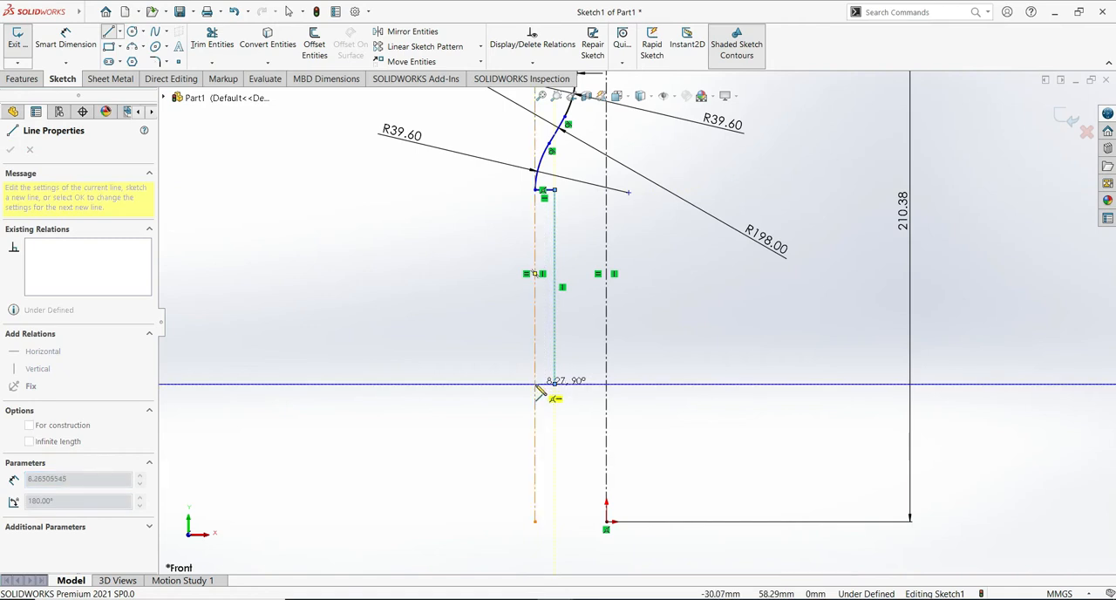
left_click(536, 384)
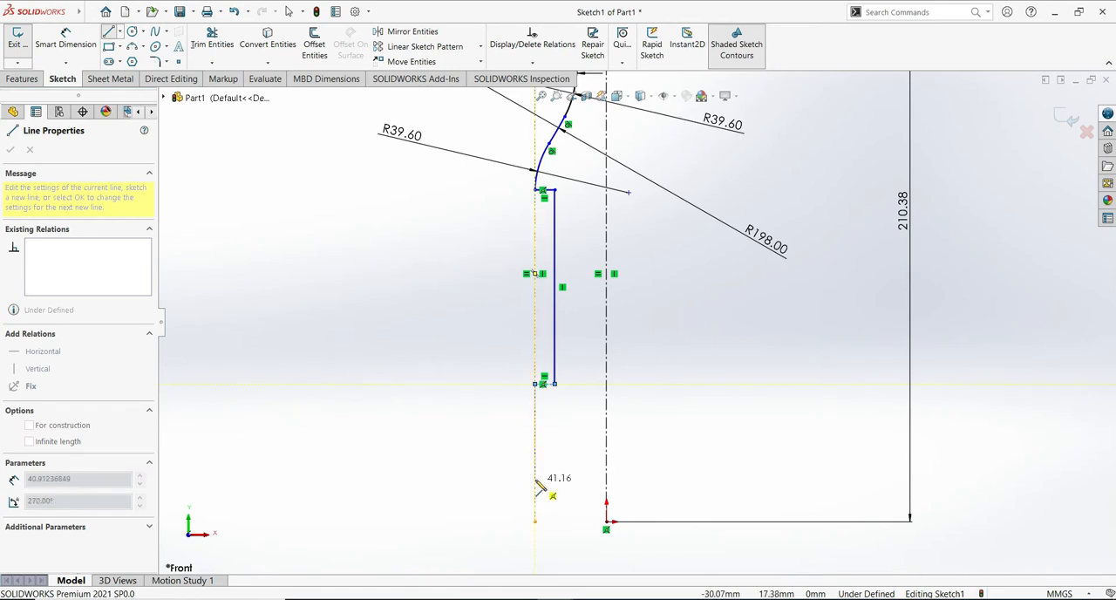
left_click(535, 479)
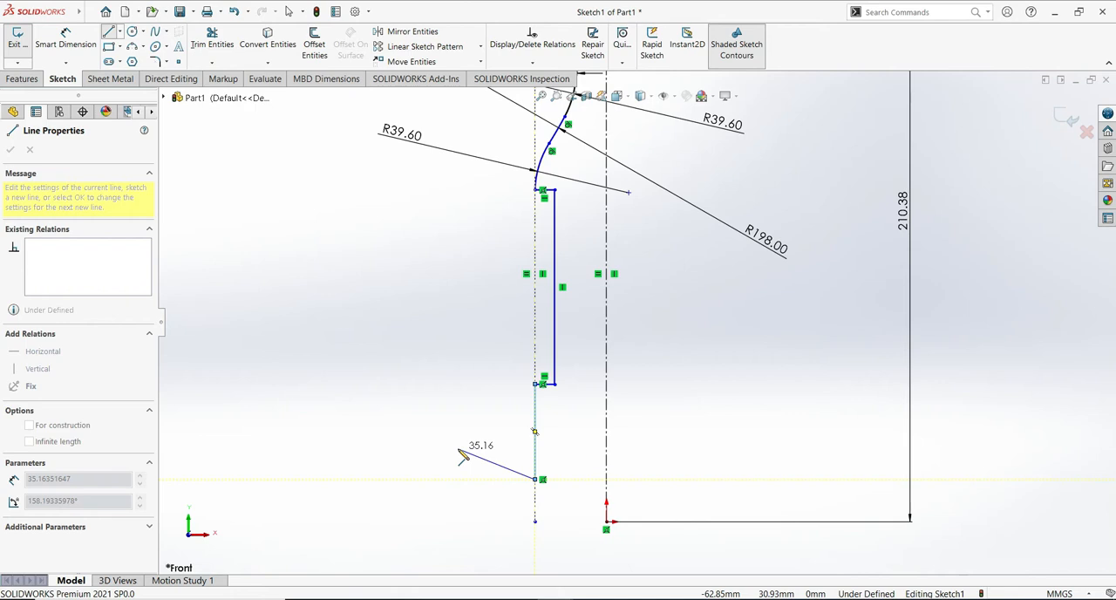
key("Escape")
key("Escape")
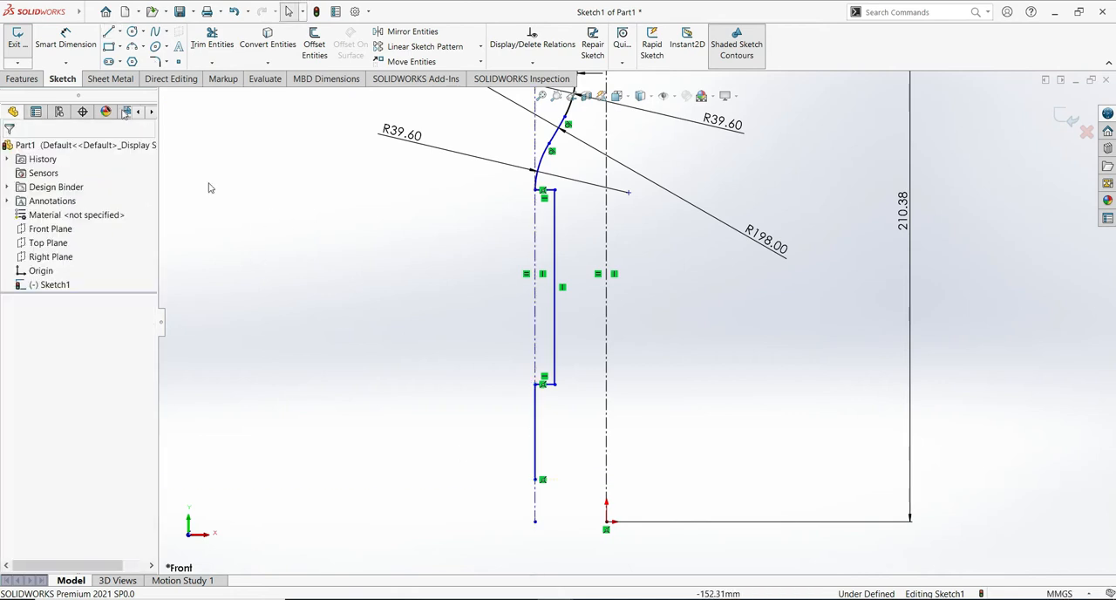
- Dimension the recess's vertical line to a length of 39.60 mm
left_click(68, 37)
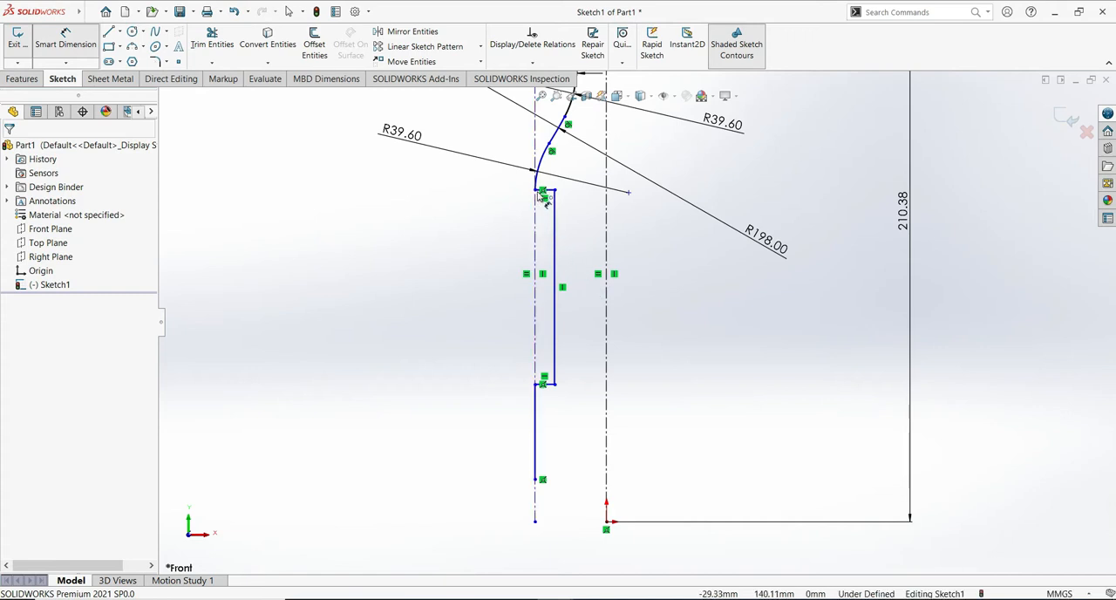
left_click(555, 262)
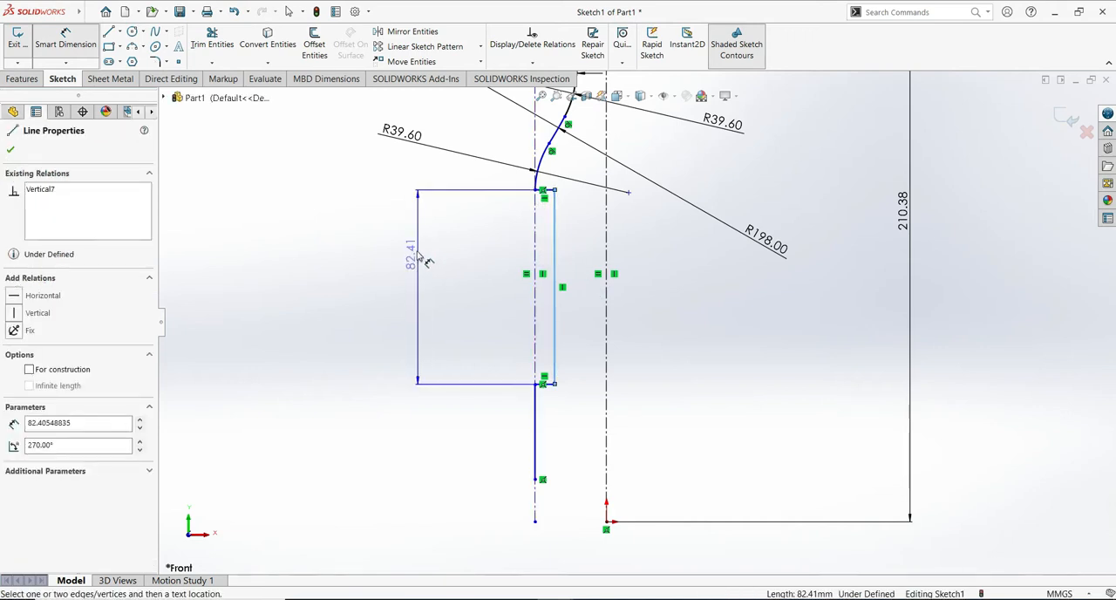
left_click(413, 299)
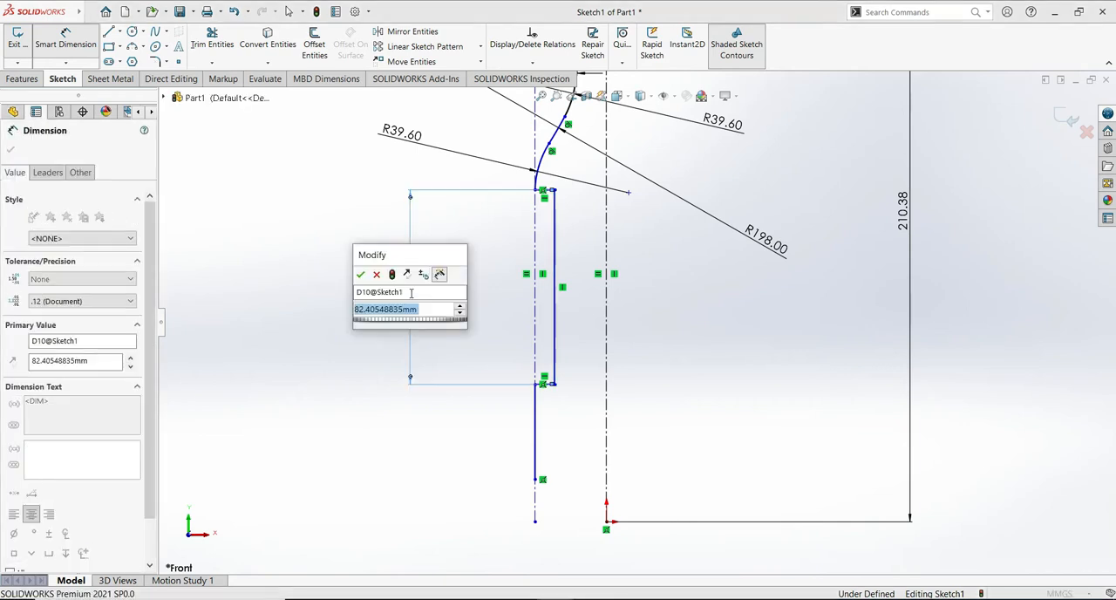
type("39.40")
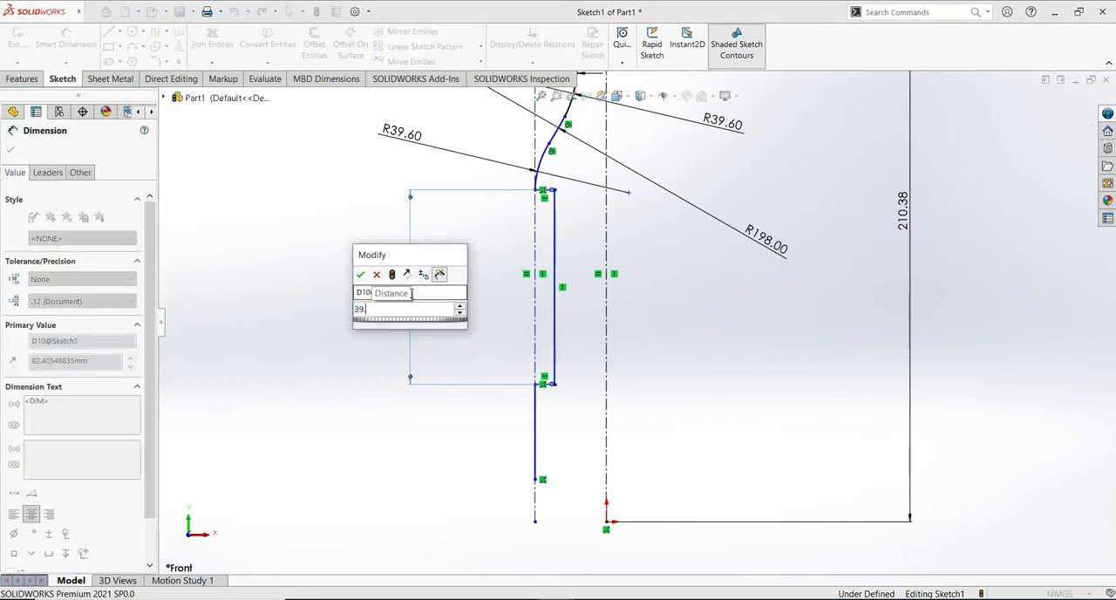
key("BackSpace")
key("BackSpace")
type("60")
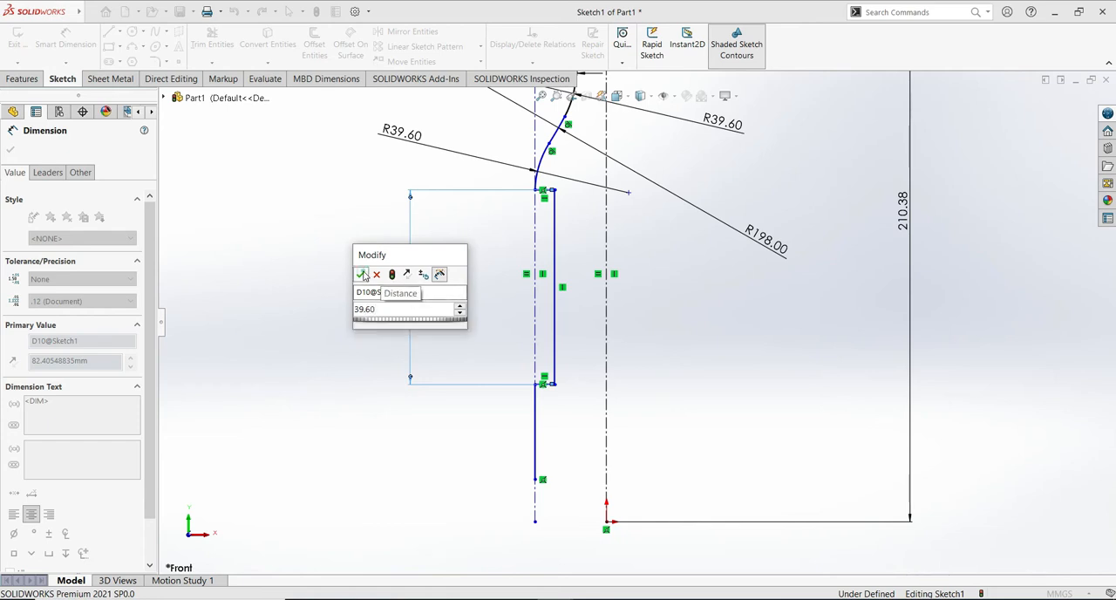
left_click(360, 274)
- Dimension the recess's upper short horizontal line to 1.09 mm
left_click(576, 214)
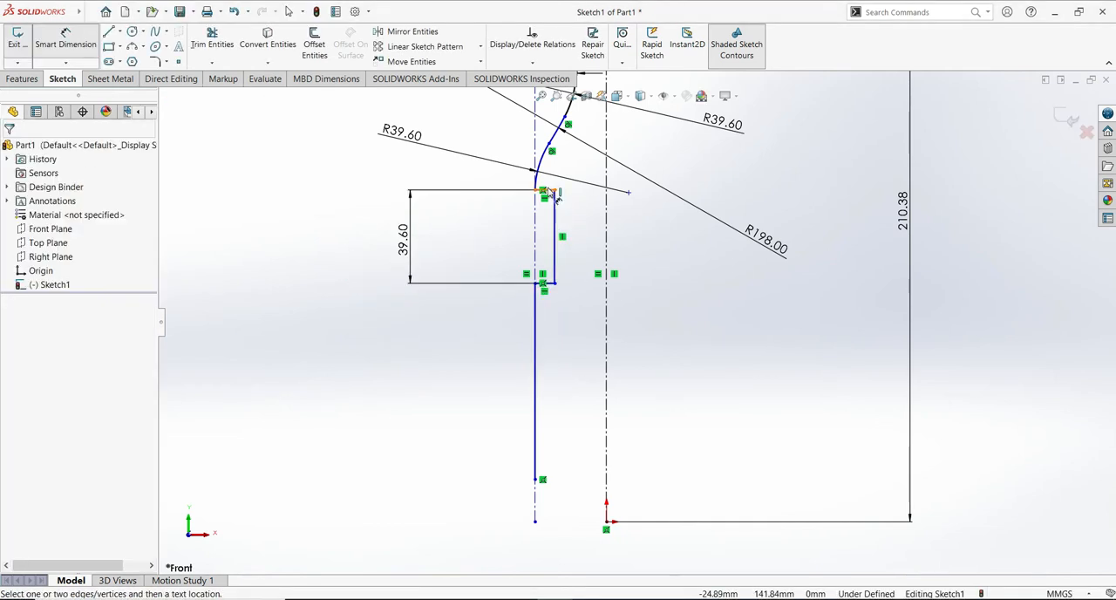
left_click(545, 190)
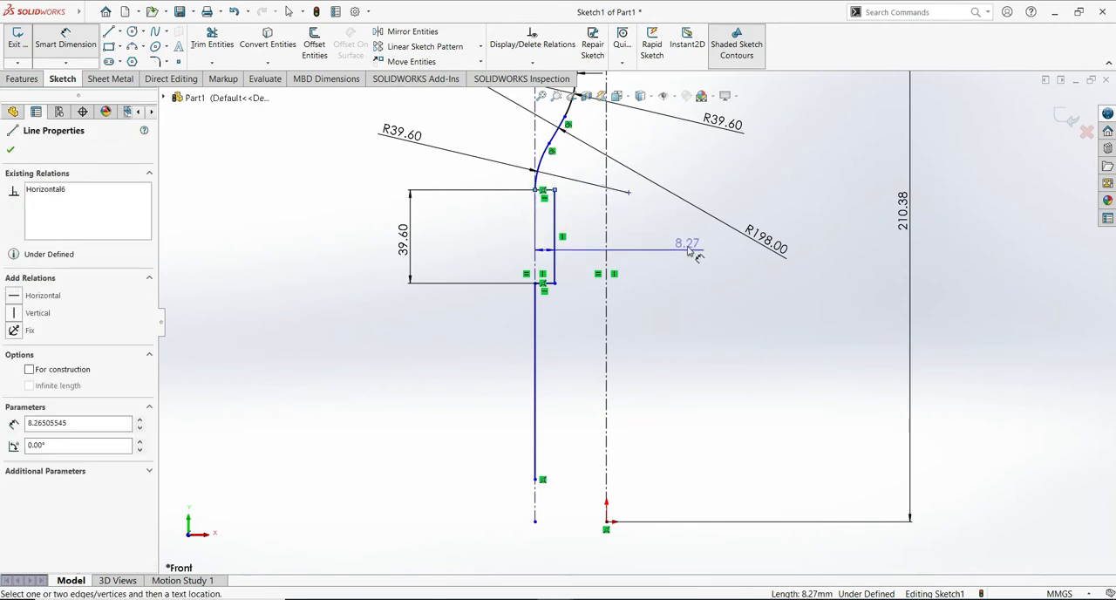
left_click(656, 241)
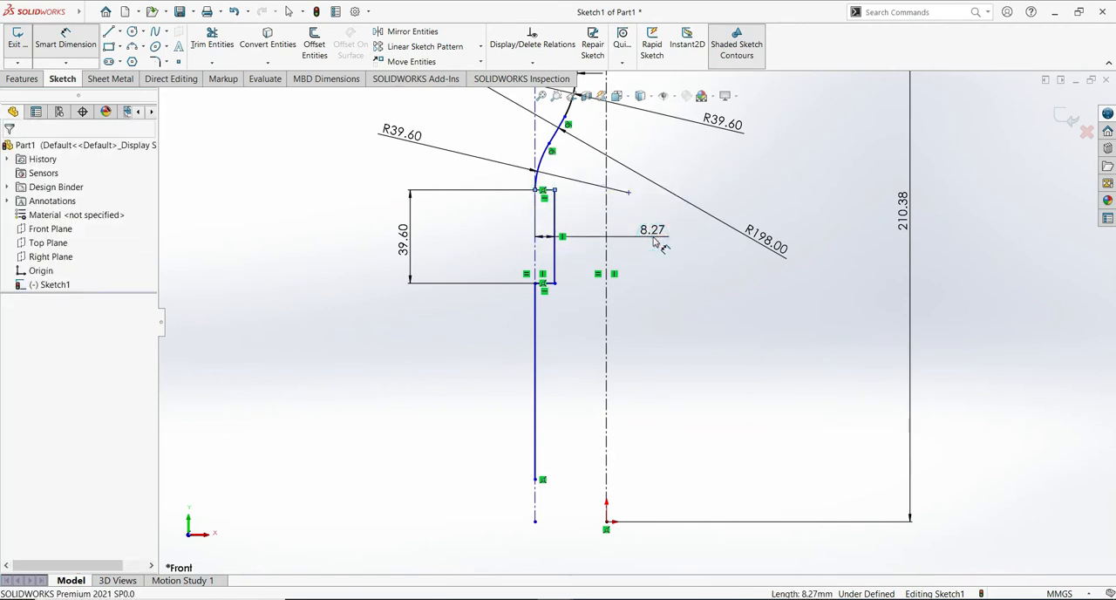
type("1.")
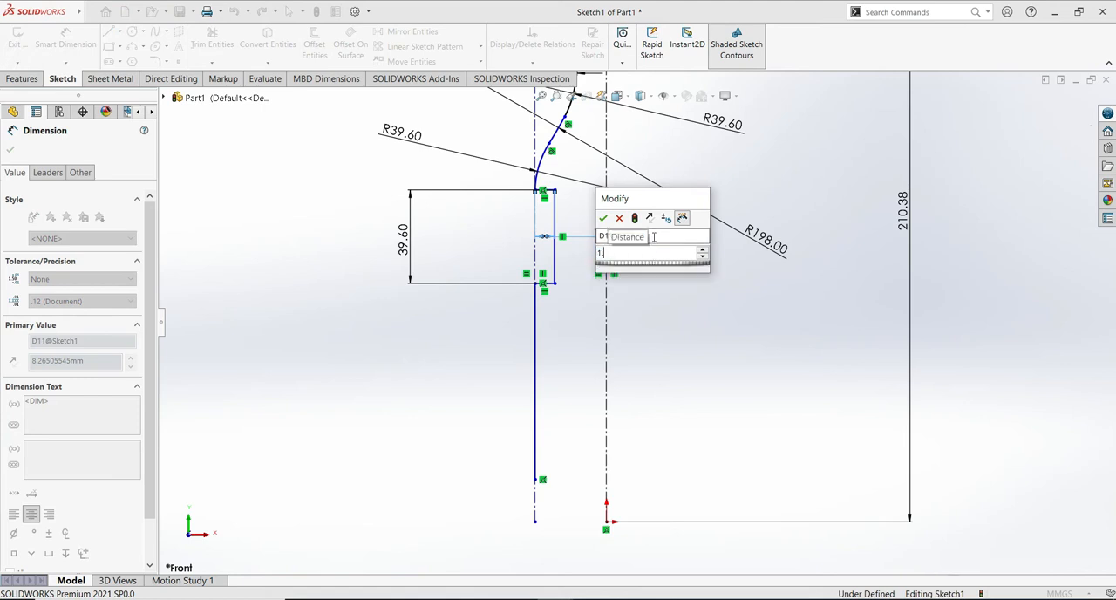
type("09")
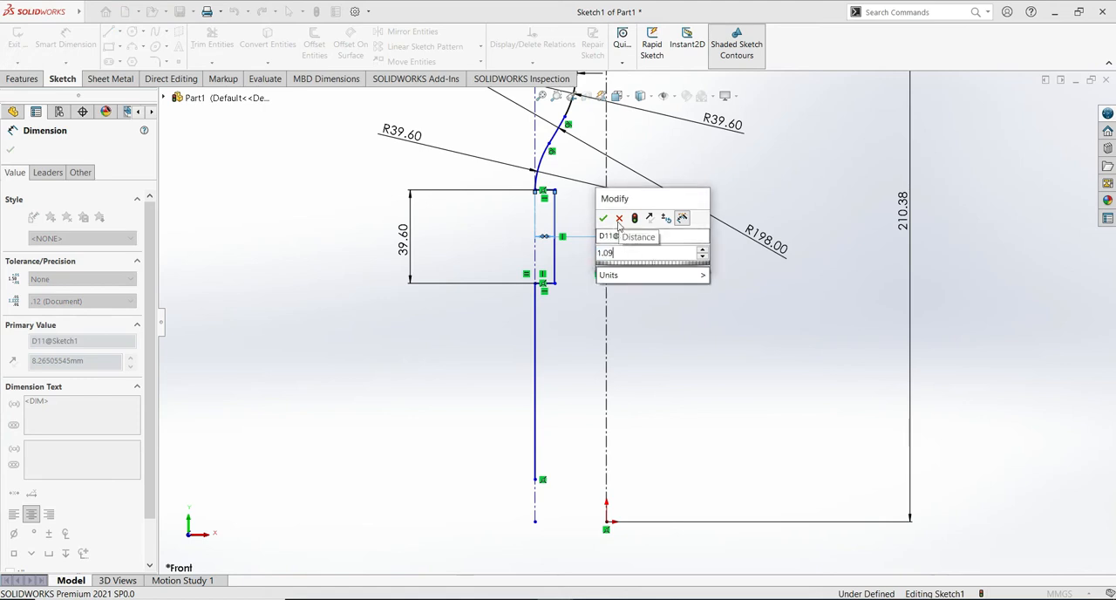
left_click(602, 218)
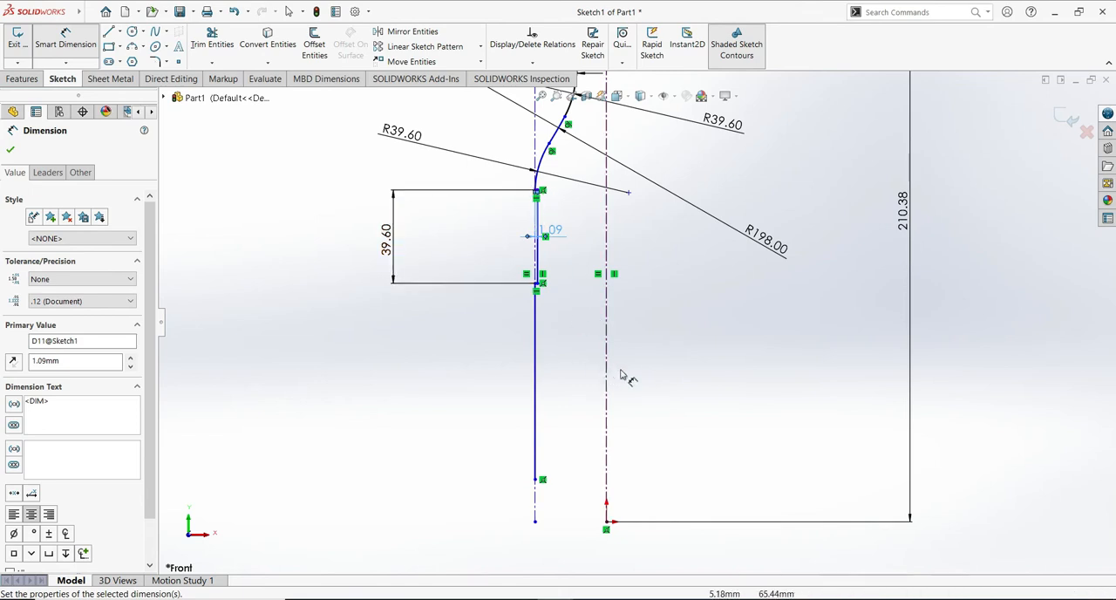
- Add an Equal relation between the recess's upper and lower short horizontal lines
scroll(591, 392, "up", 5)
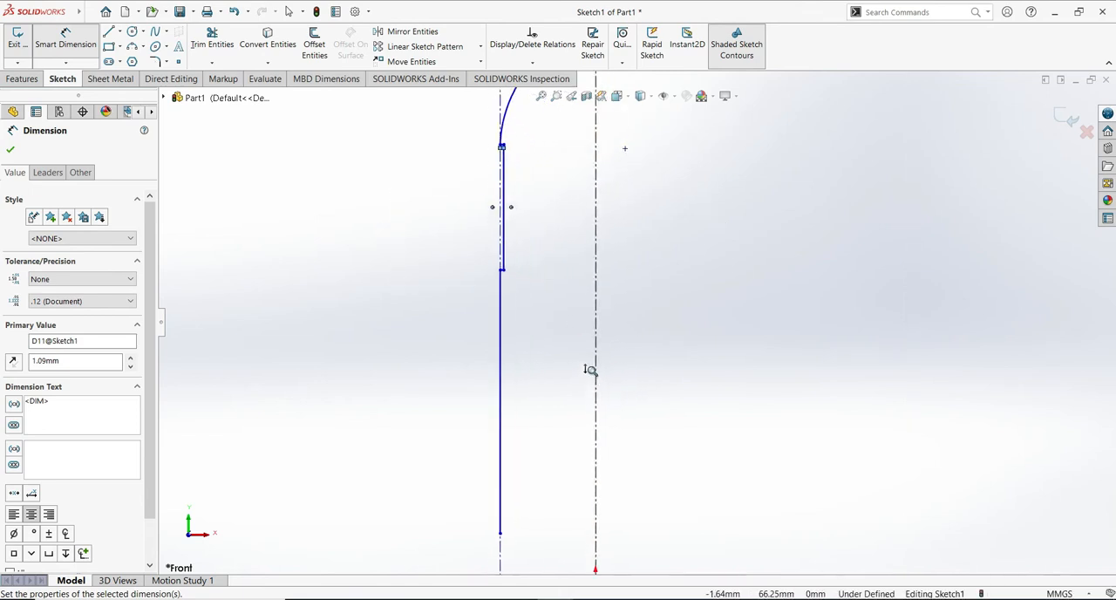
scroll(597, 315, "up", 4)
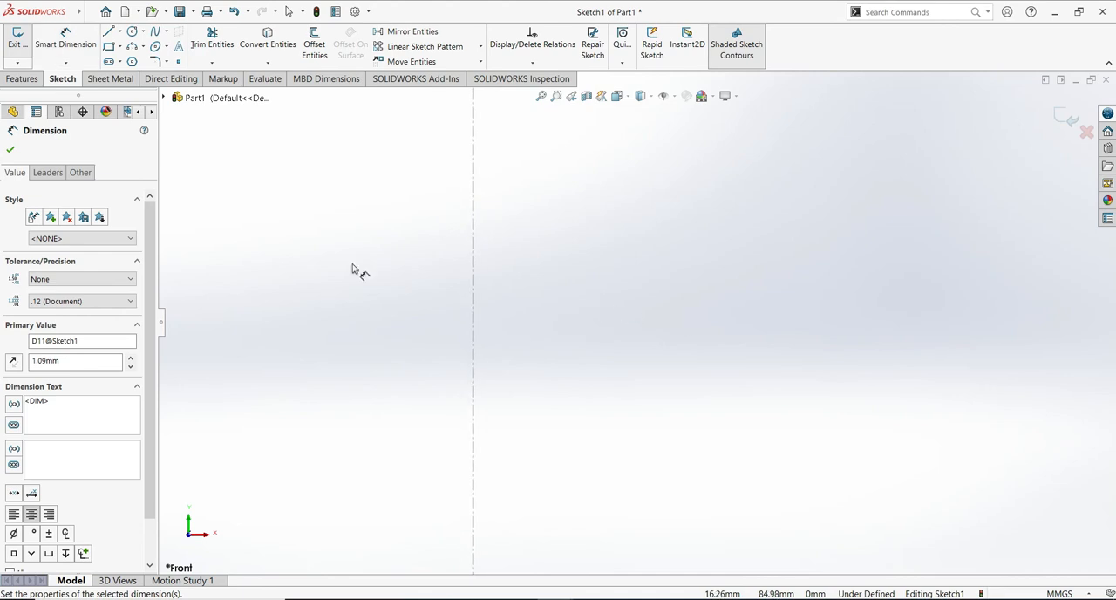
left_click(11, 149)
mouse_move(317, 328)
middle_mouse_down("ctrl")
mouse_move(545, 343)
mouse_move(772, 448)
mouse_move(783, 492)
middle_mouse_up("ctrl")
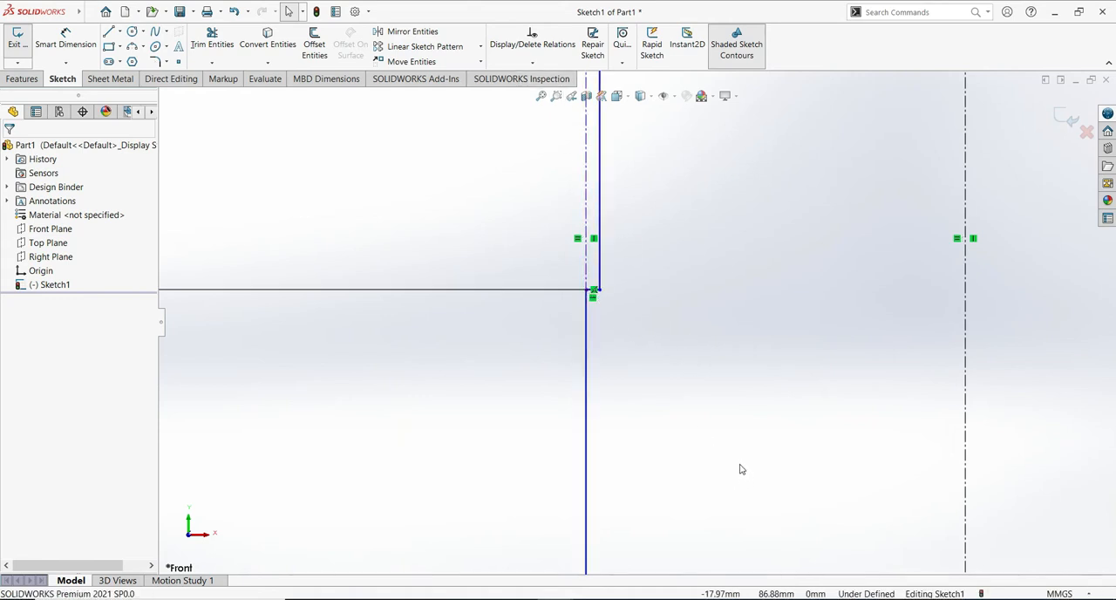
middle_click_drag(735, 462, 735, 413, "shift")
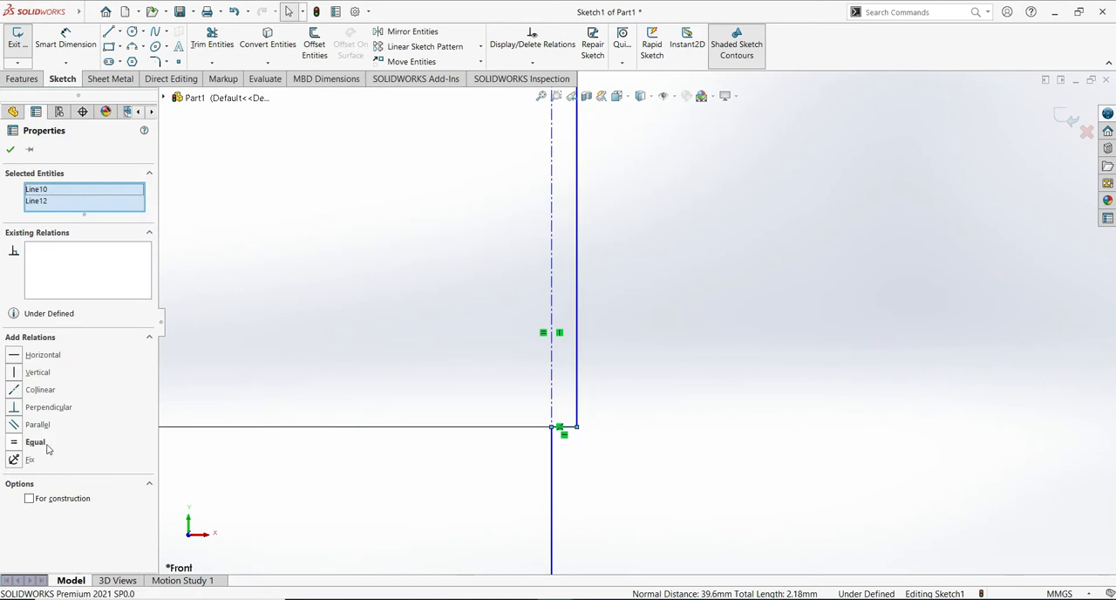
left_click(36, 443)
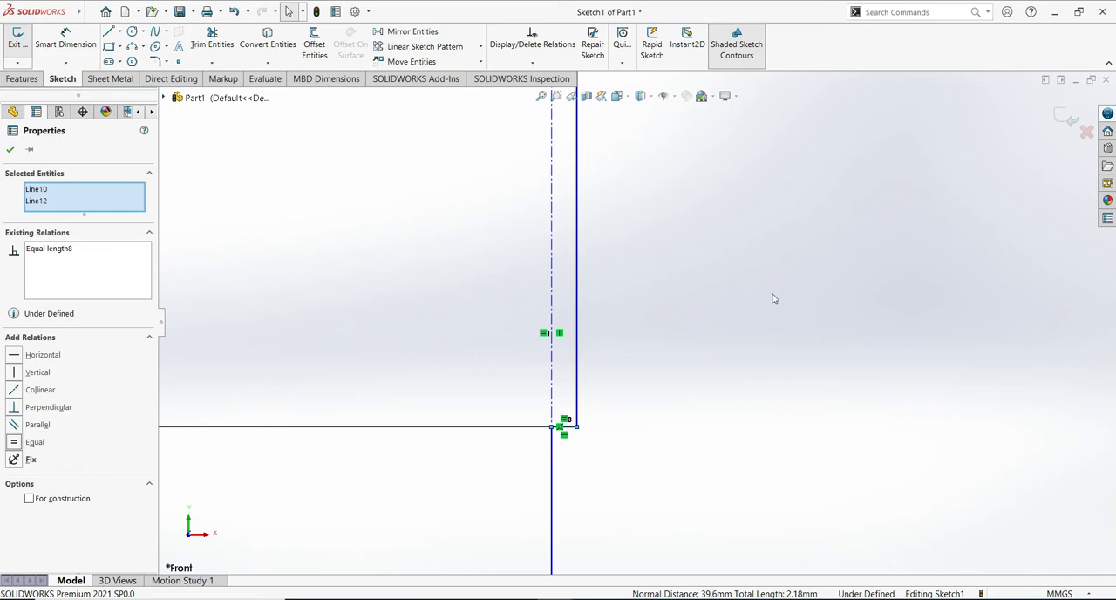
scroll(747, 381, "up", 4)
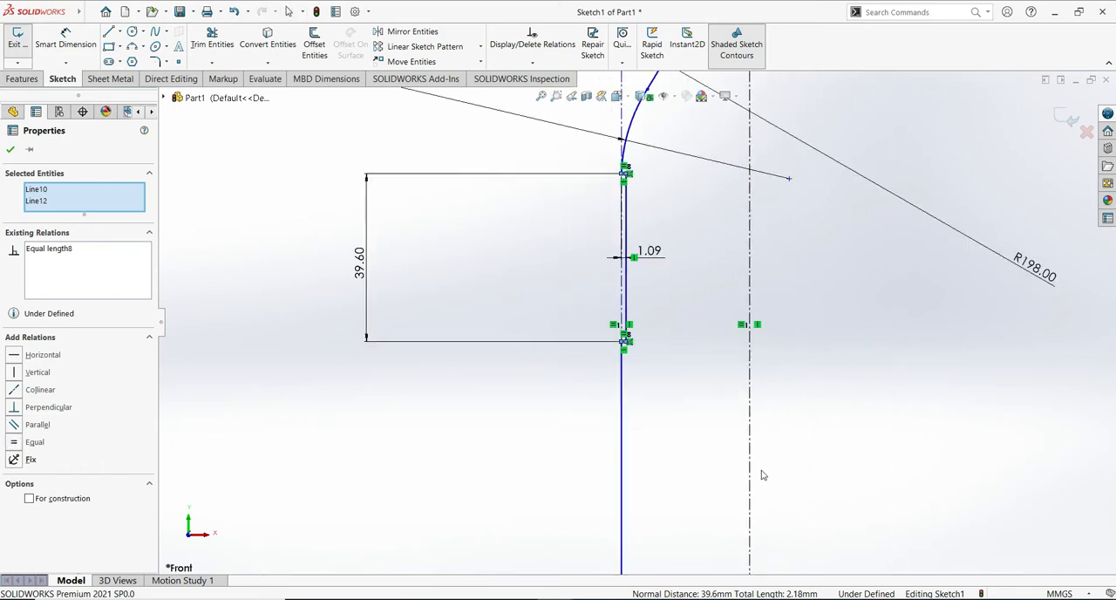
middle_click_drag(860, 481, 828, 268, "ctrl")
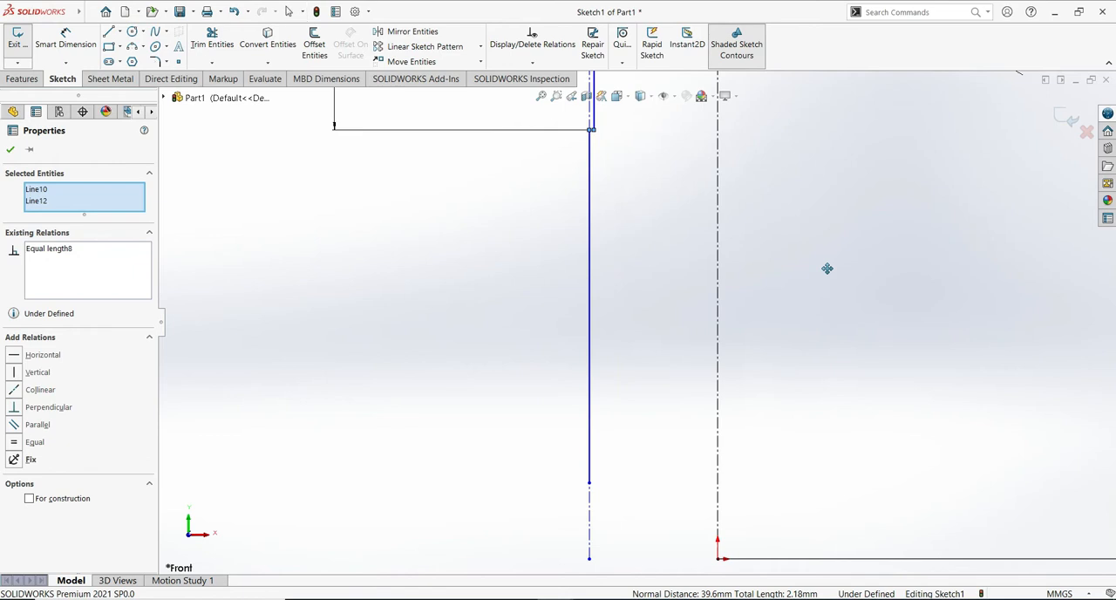
middle_click_drag(841, 400, 832, 292, "ctrl")
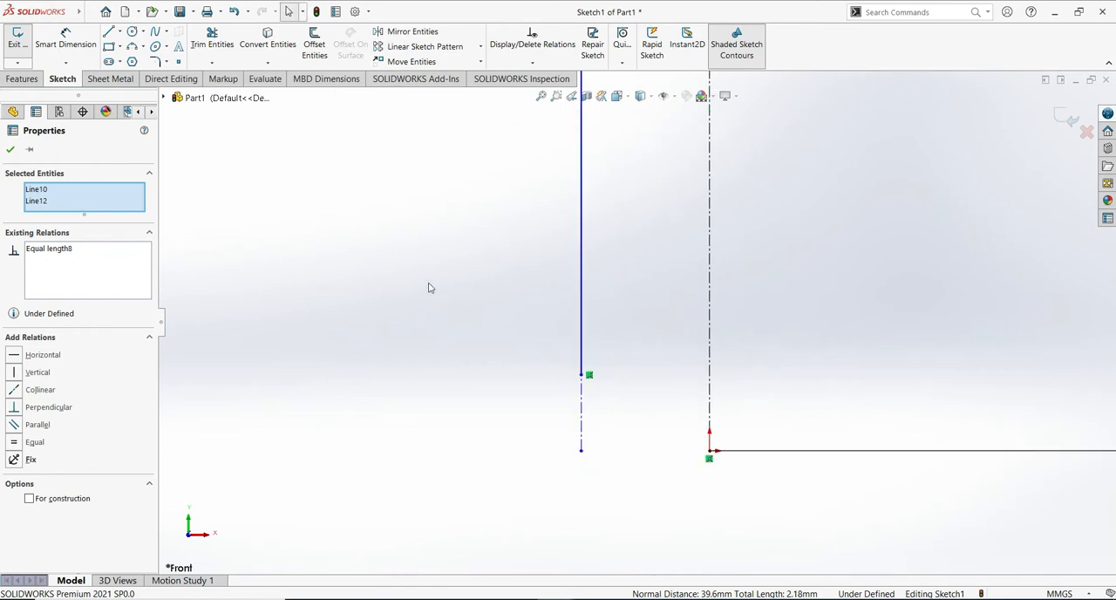
left_click(10, 151)
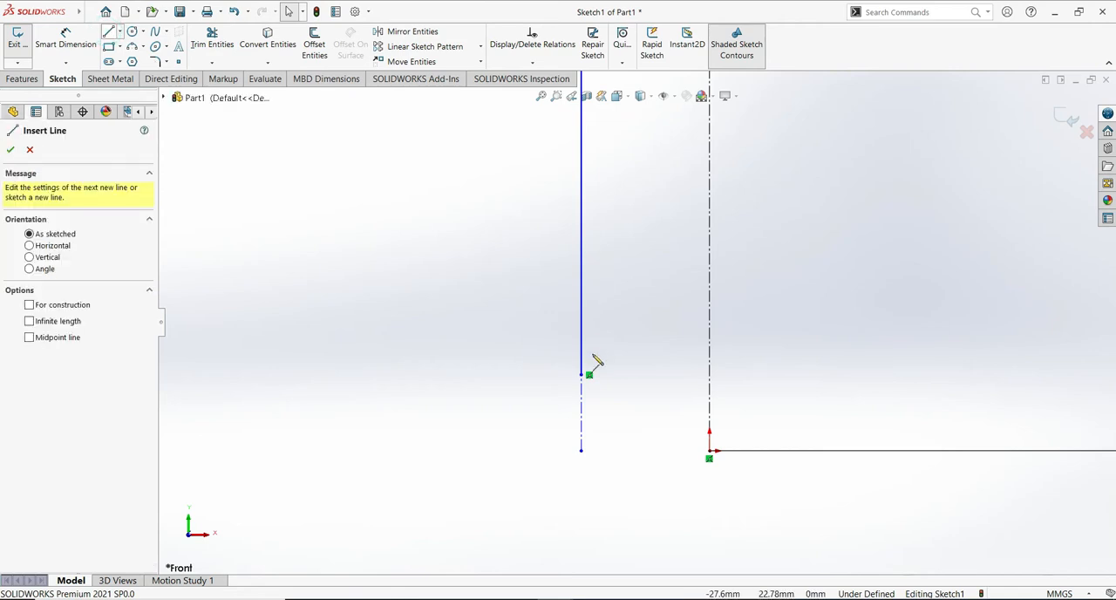
- Sketch three tangent arcs from the body line's lower end to the centerline, with radii of about 21.2, 5.3 and 23.2 mm
left_click(583, 376)
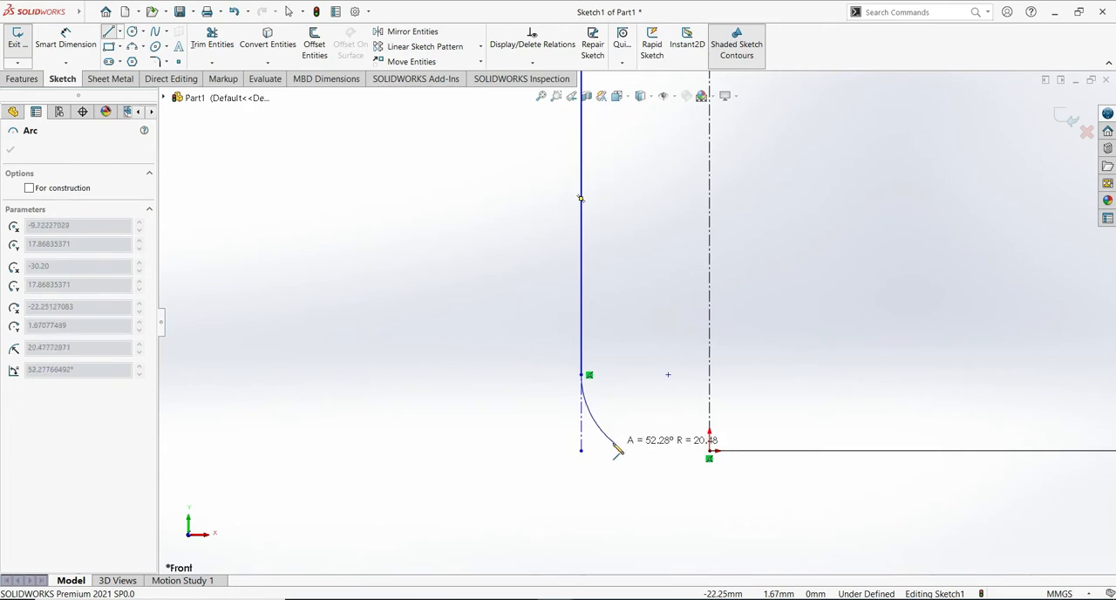
left_click(607, 438)
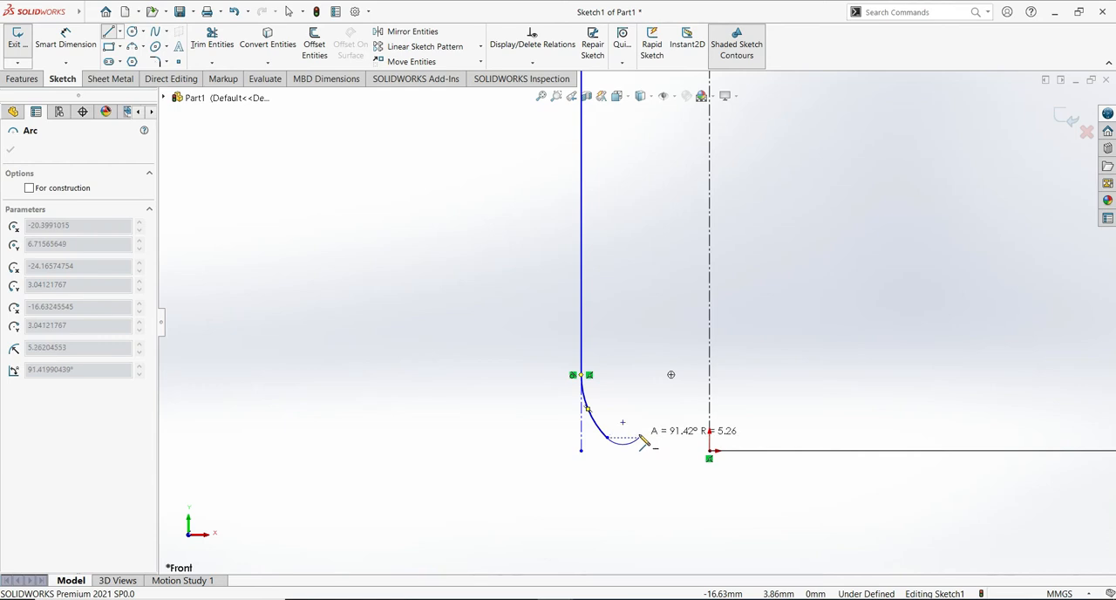
left_click(639, 436)
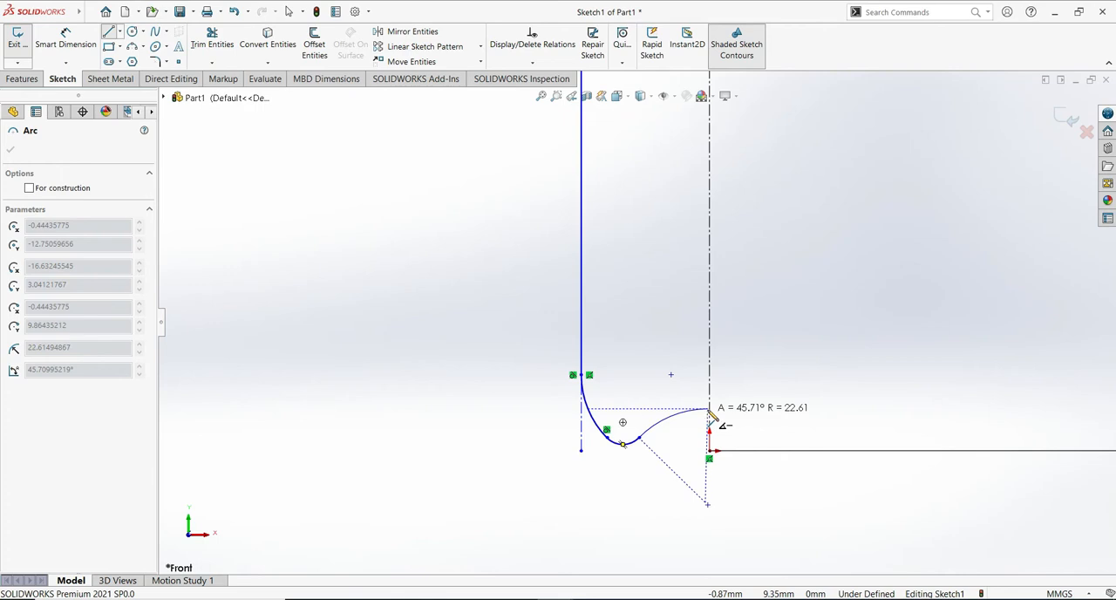
left_click(711, 408)
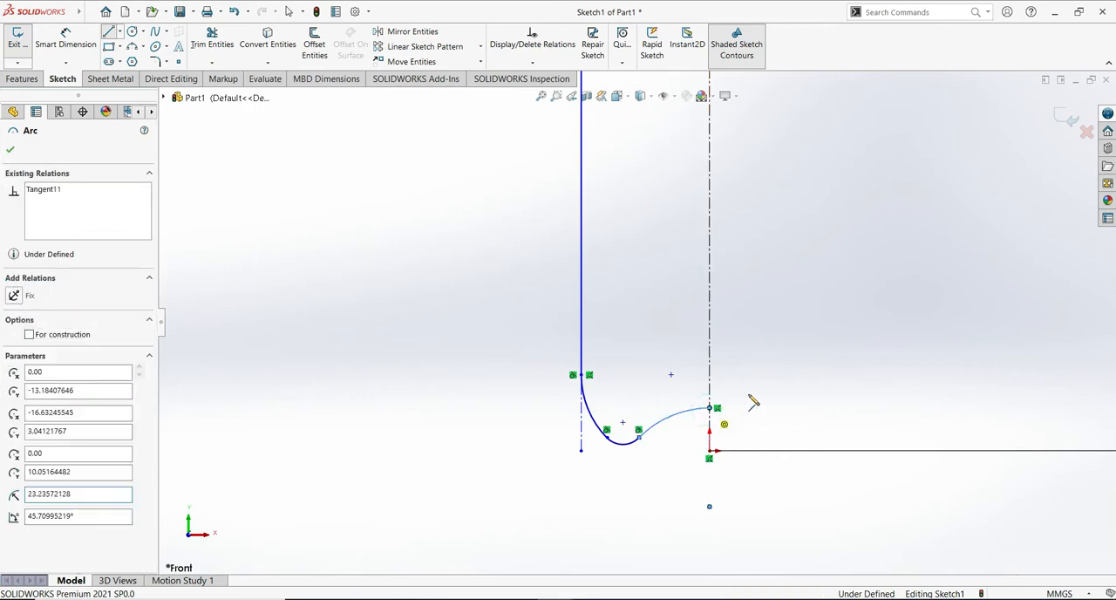
key("Escape")
key("Escape")
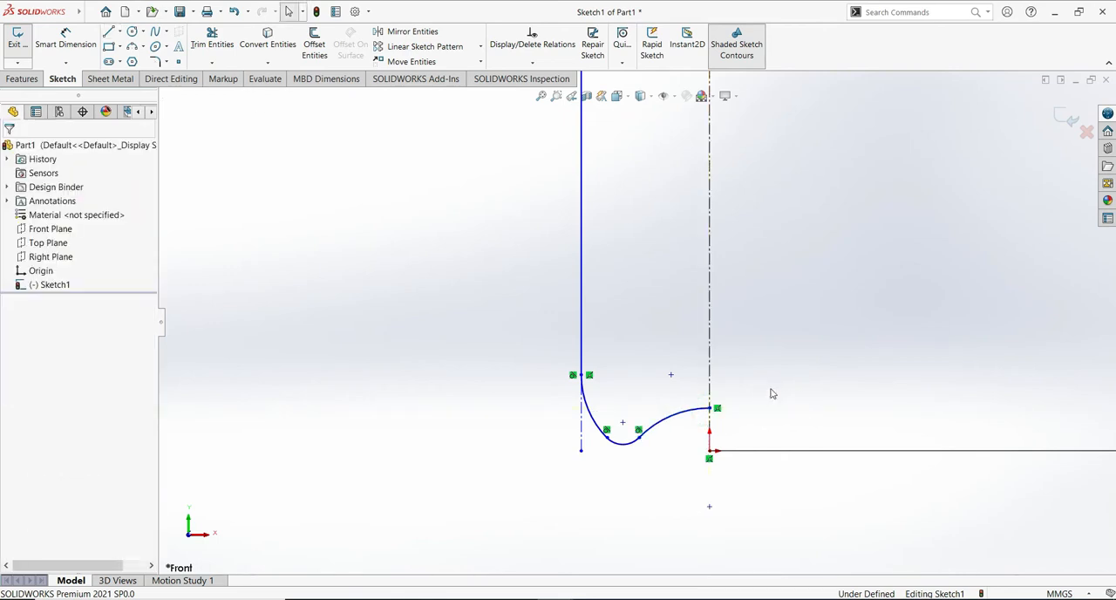
- Sketch a horizontal base line about 30.2 mm long from the outer construction line's lower endpoint to the origin
left_click(110, 31)
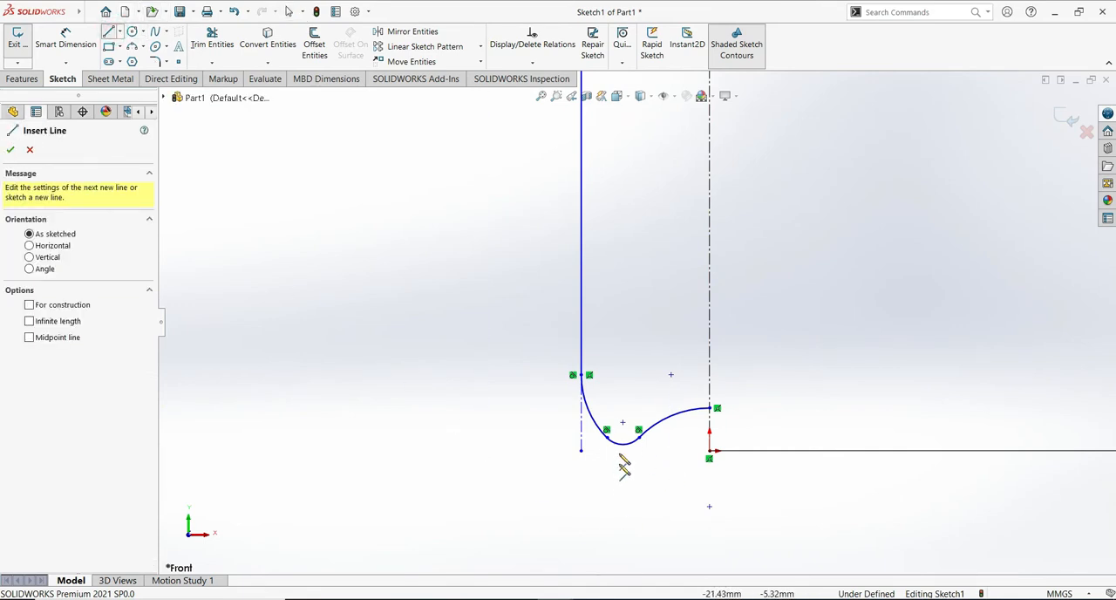
left_click(579, 451)
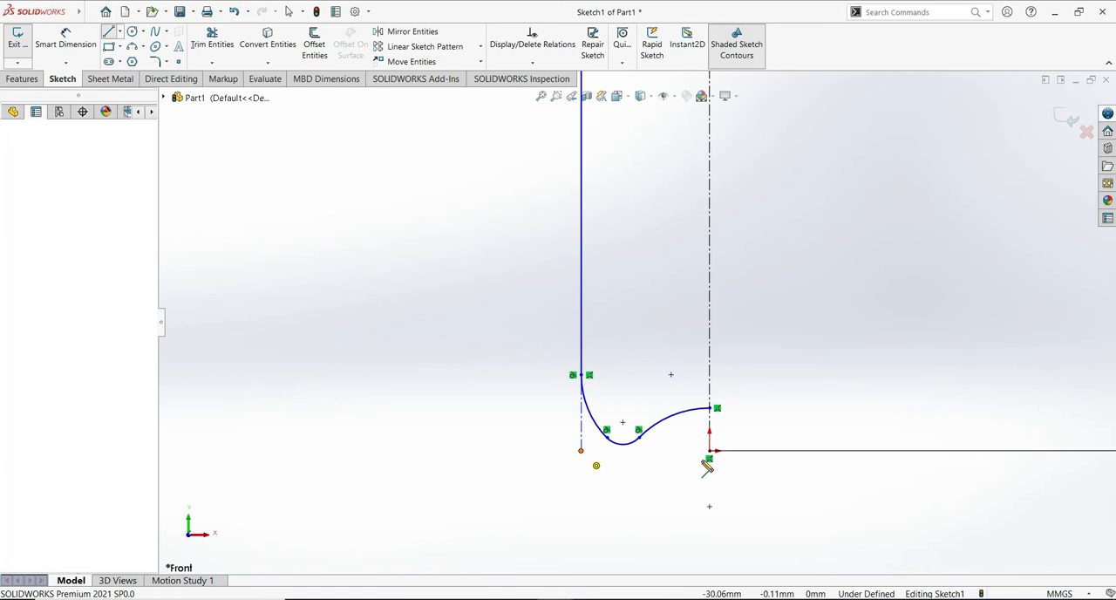
left_click(709, 452)
key("Escape")
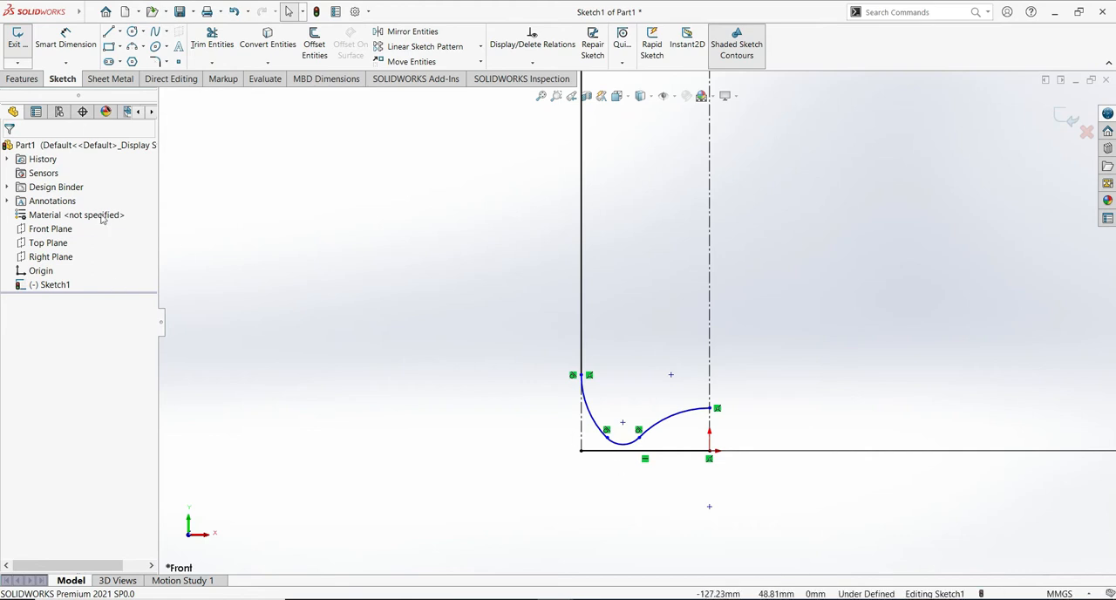
- Add a Tangent relation between the small middle base arc and the horizontal base line
left_click(628, 442)
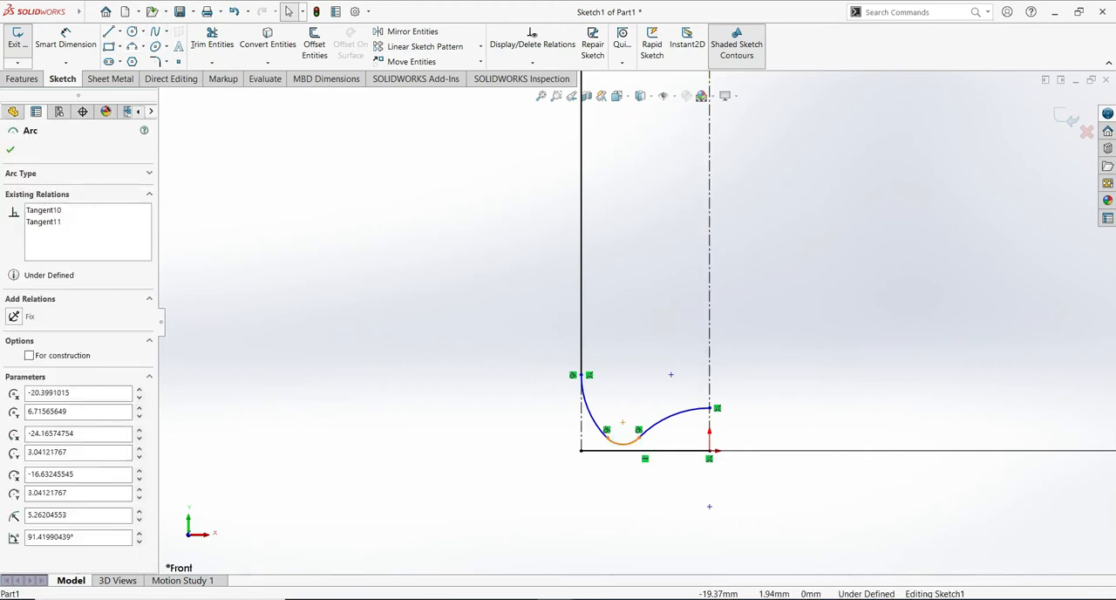
left_click(631, 451, "ctrl")
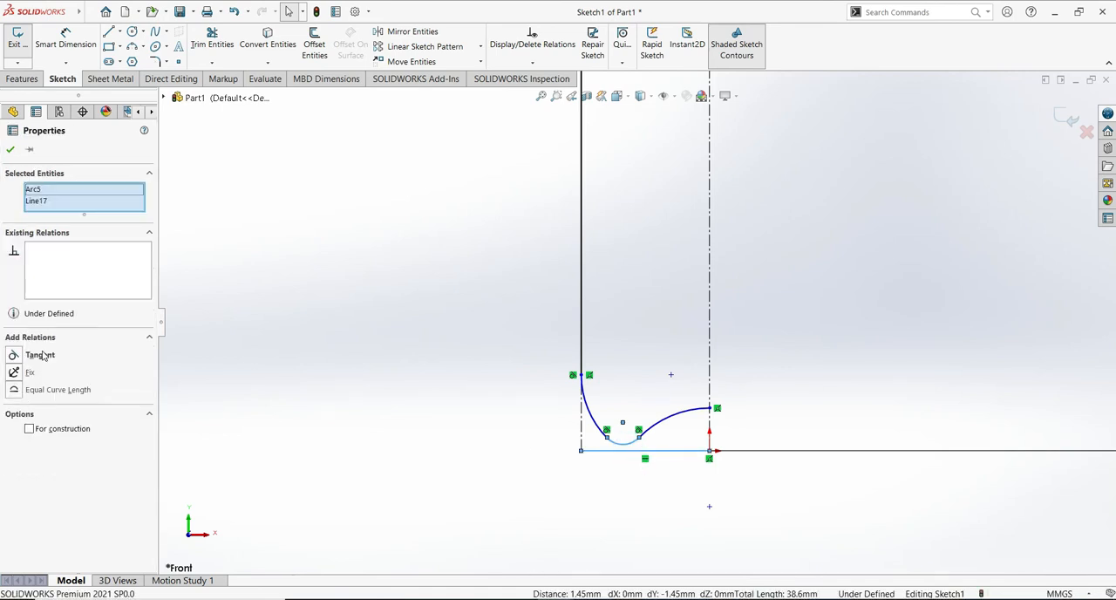
left_click(40, 355)
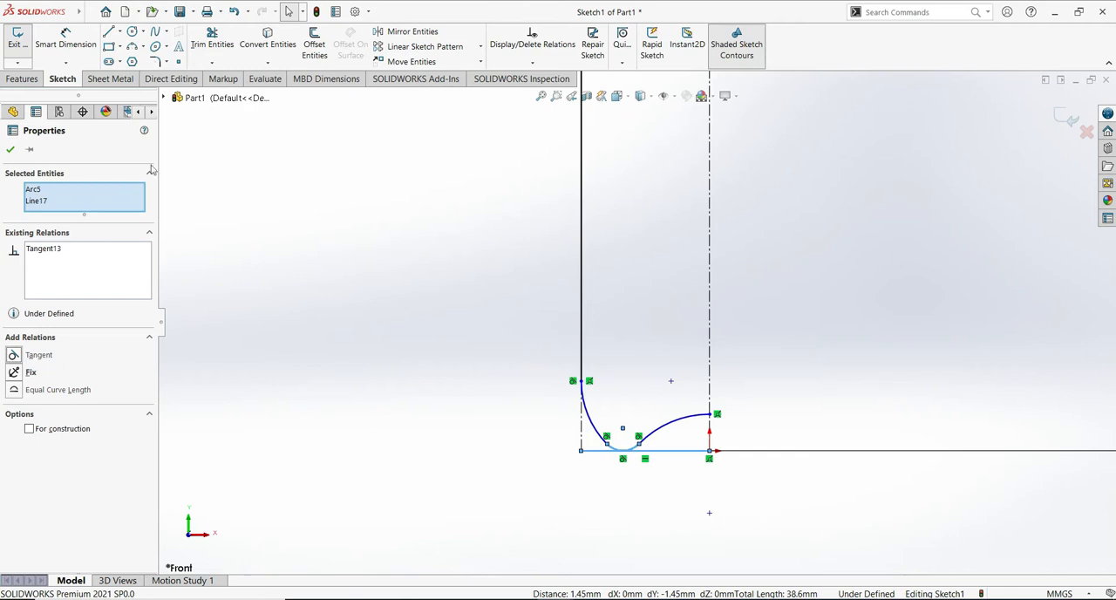
left_click(13, 150)
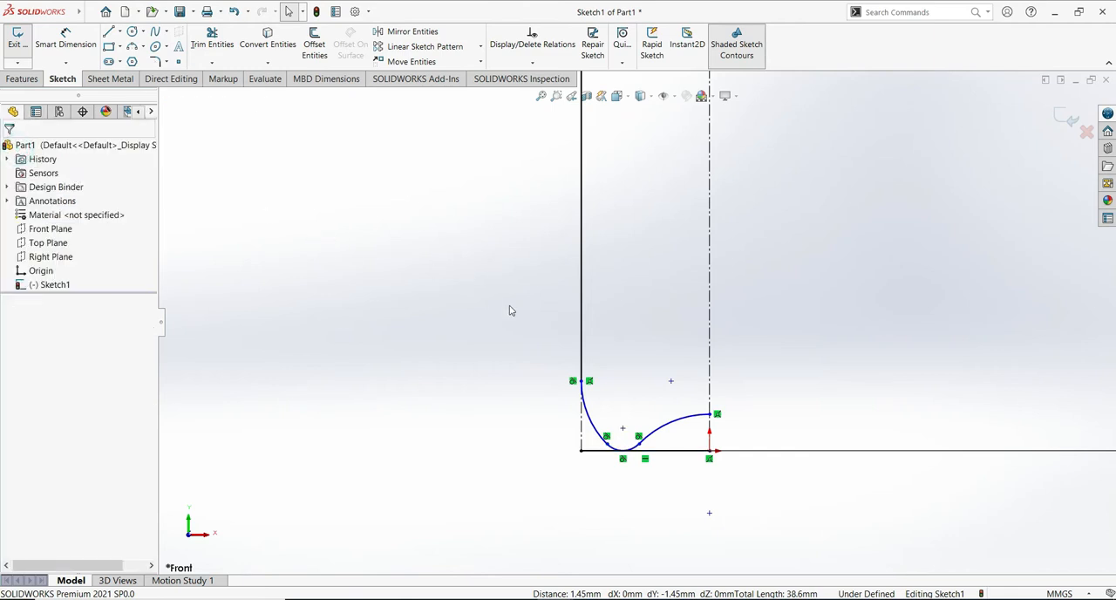
- Dimension the outer base arc below the body line to a radius of 44.55 mm
left_click(70, 39)
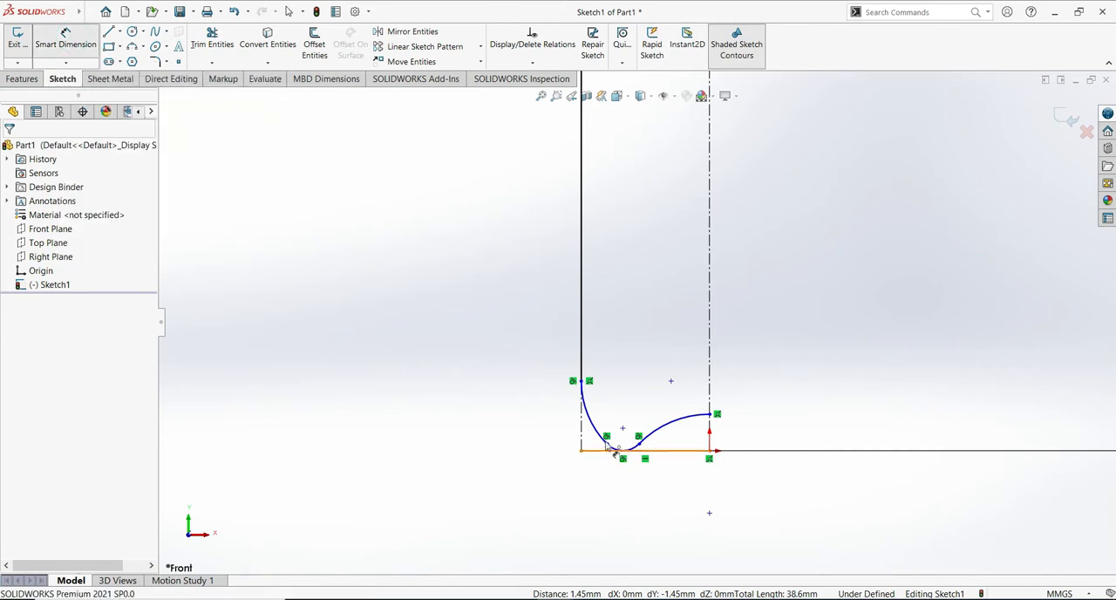
left_click(595, 423)
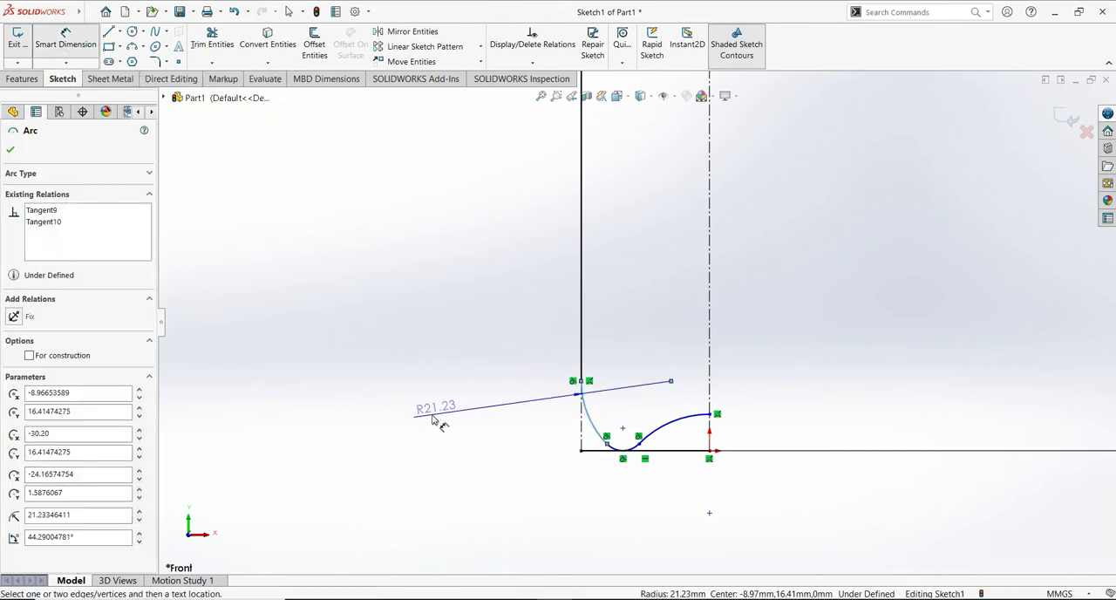
left_click(434, 494)
type("44.55")
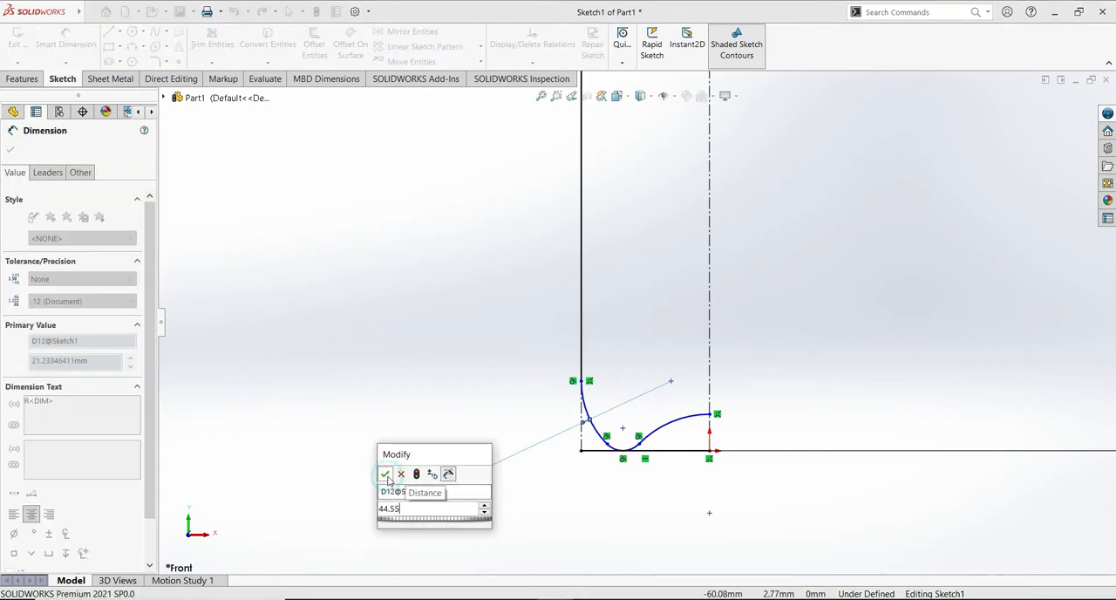
left_click(401, 473)
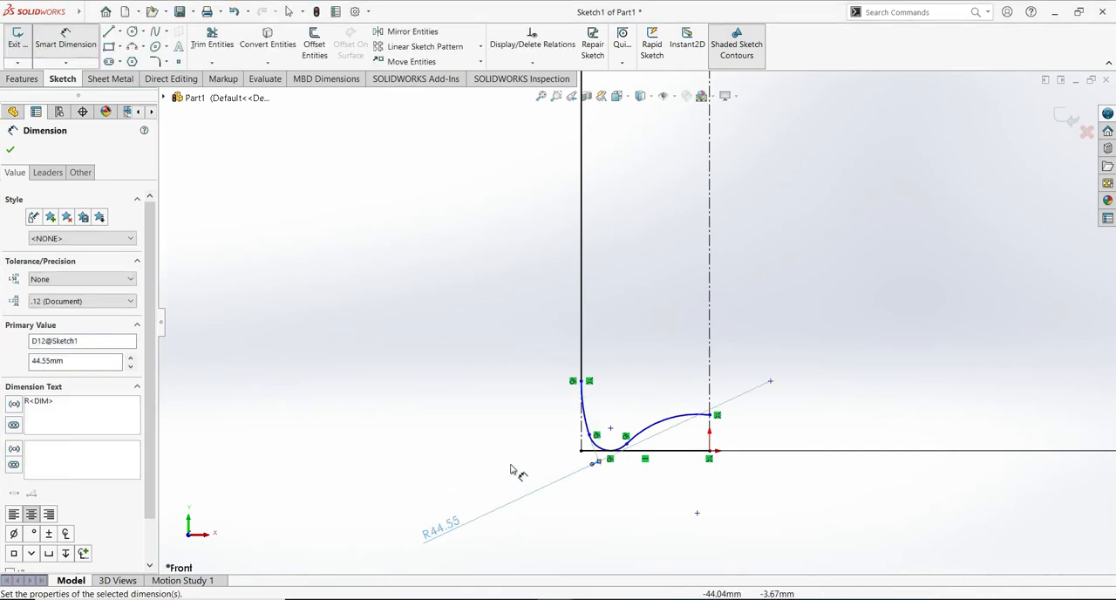
- Dimension the small middle base arc to a radius of 5.94 mm
left_click(601, 449)
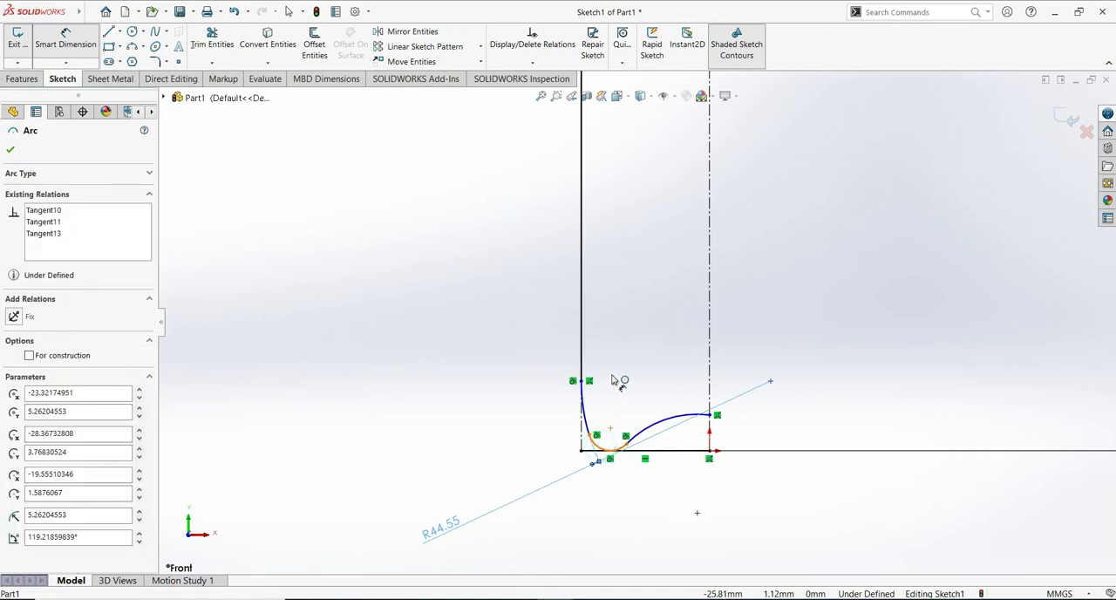
left_click(615, 363)
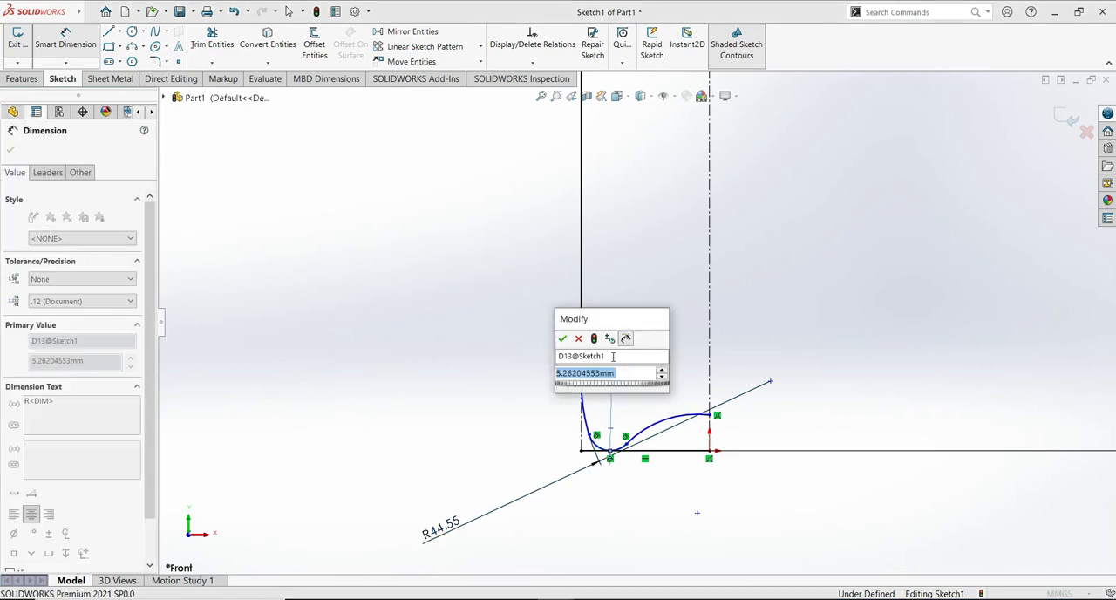
type("5.94")
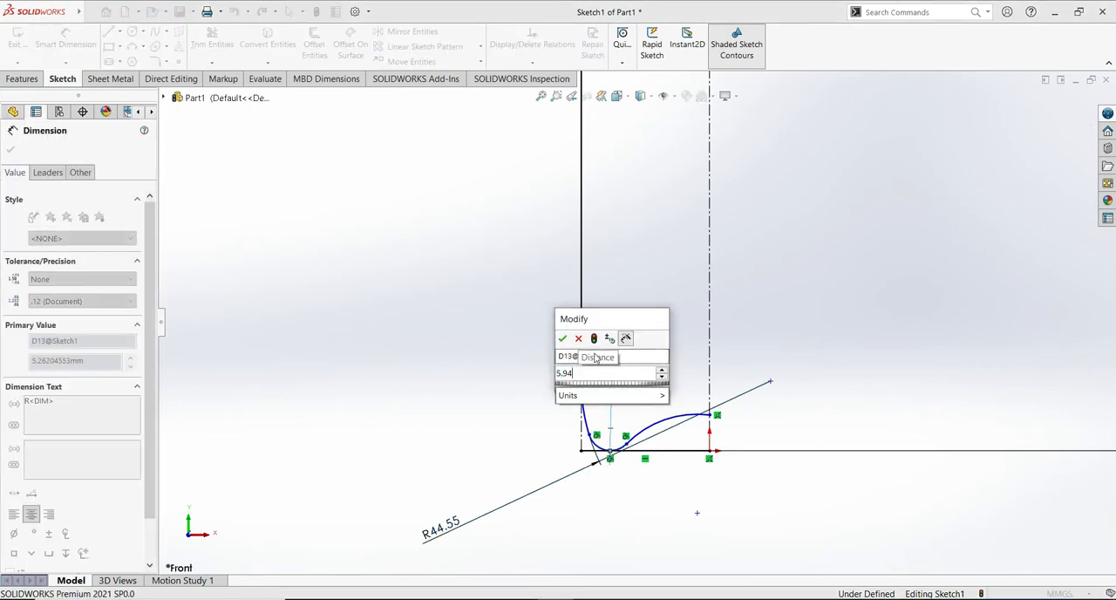
left_click(564, 338)
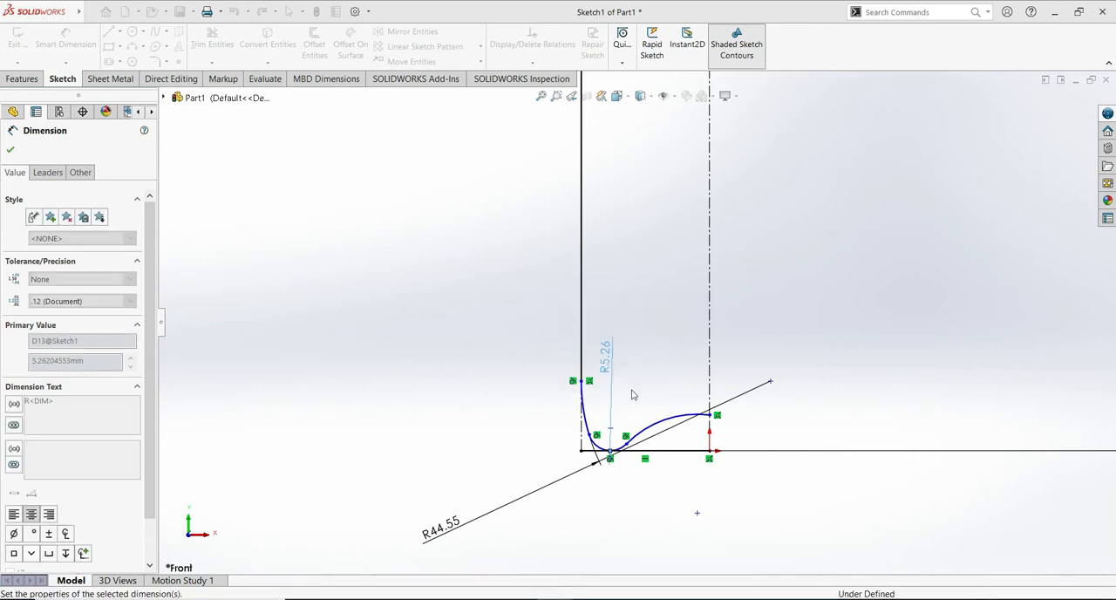
- Dimension the inner base arc's radius to 24.75 mm and the outer arc's upper endpoint to 24.75 mm above the base line
left_click(673, 424)
left_click(683, 477)
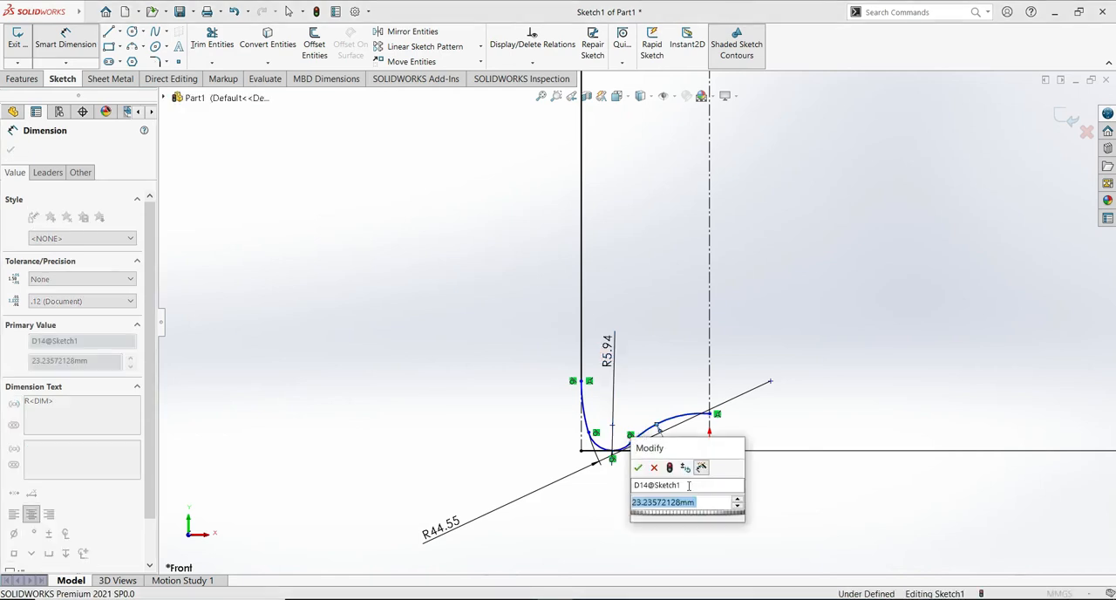
type("24")
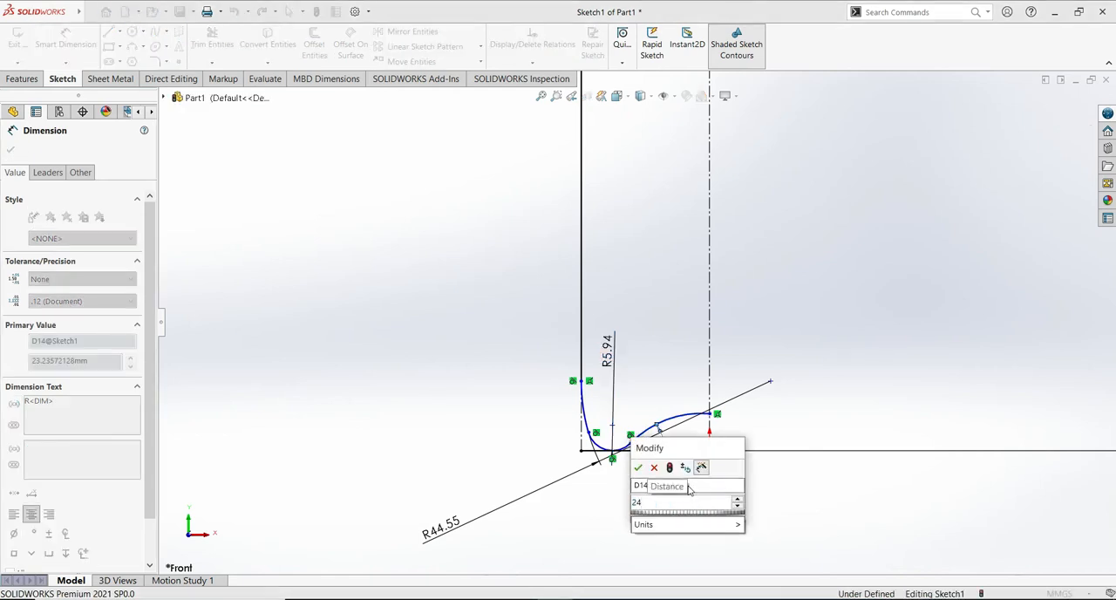
type(".75")
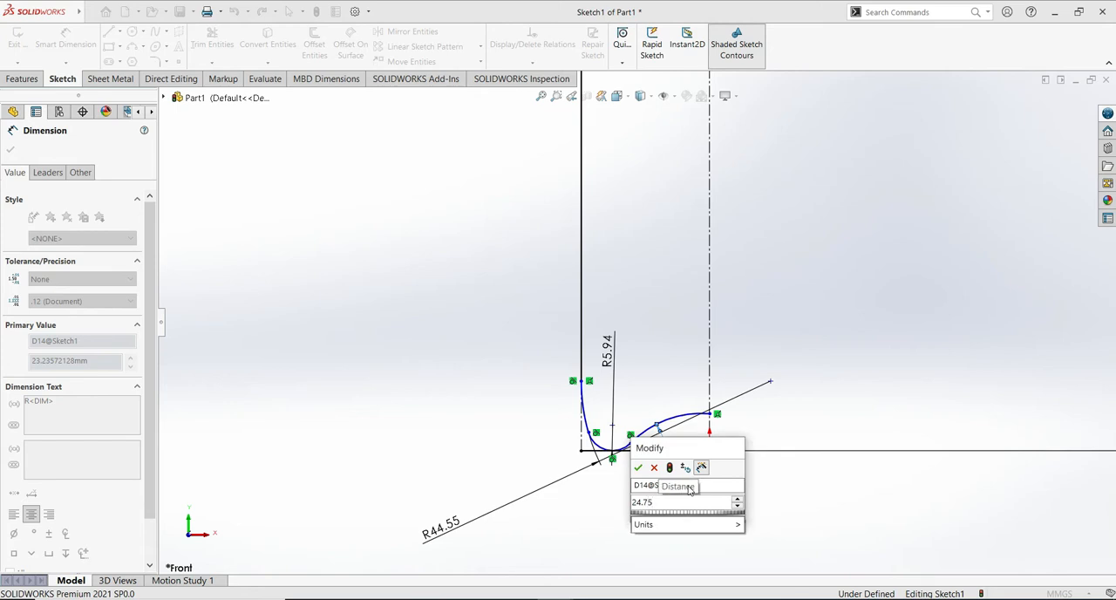
left_click(638, 468)
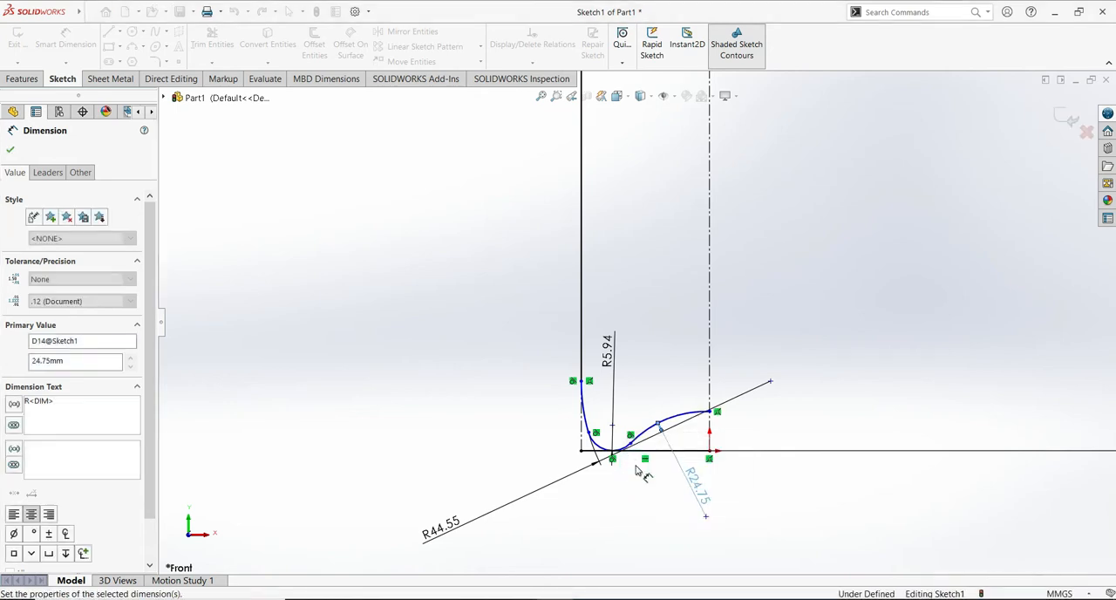
key("Escape")
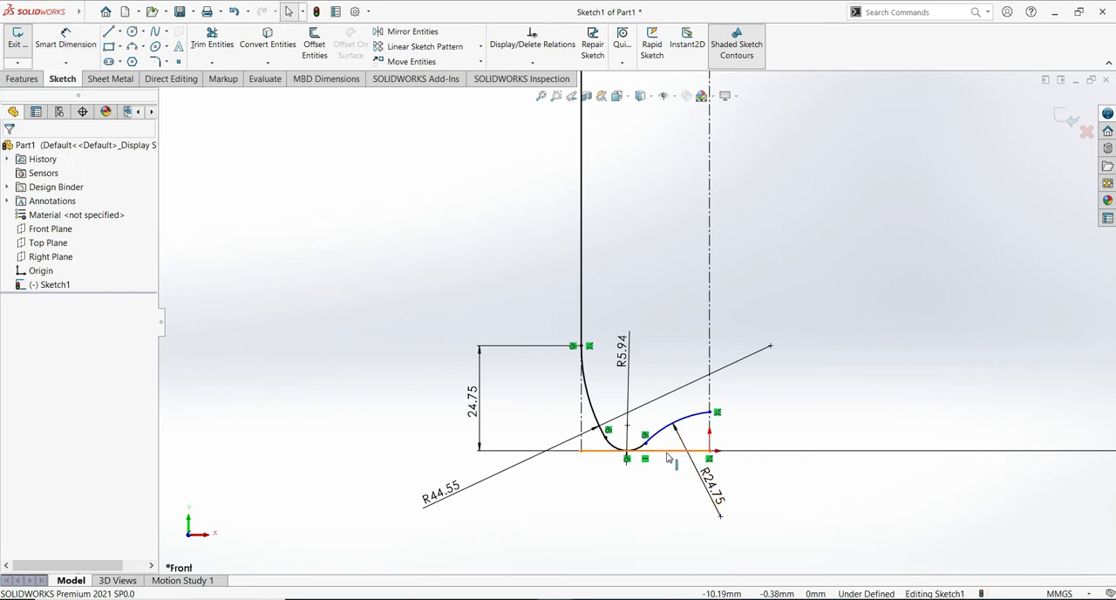
- Delete the horizontal base line beneath the curved base, including its associated dimensions
left_click(668, 452)
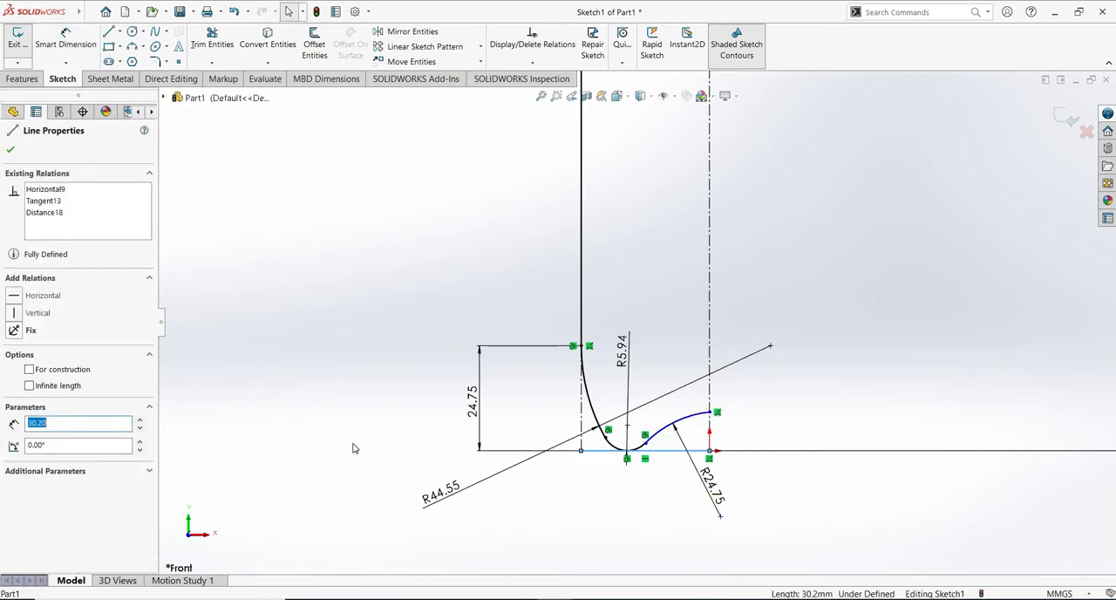
key("Delete")
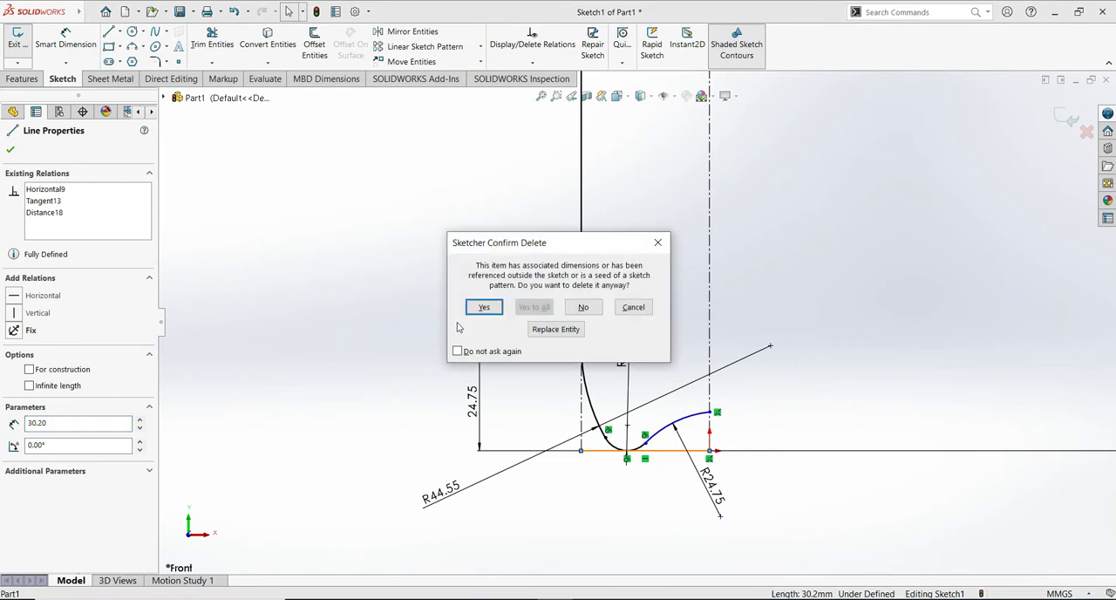
left_click(484, 307)
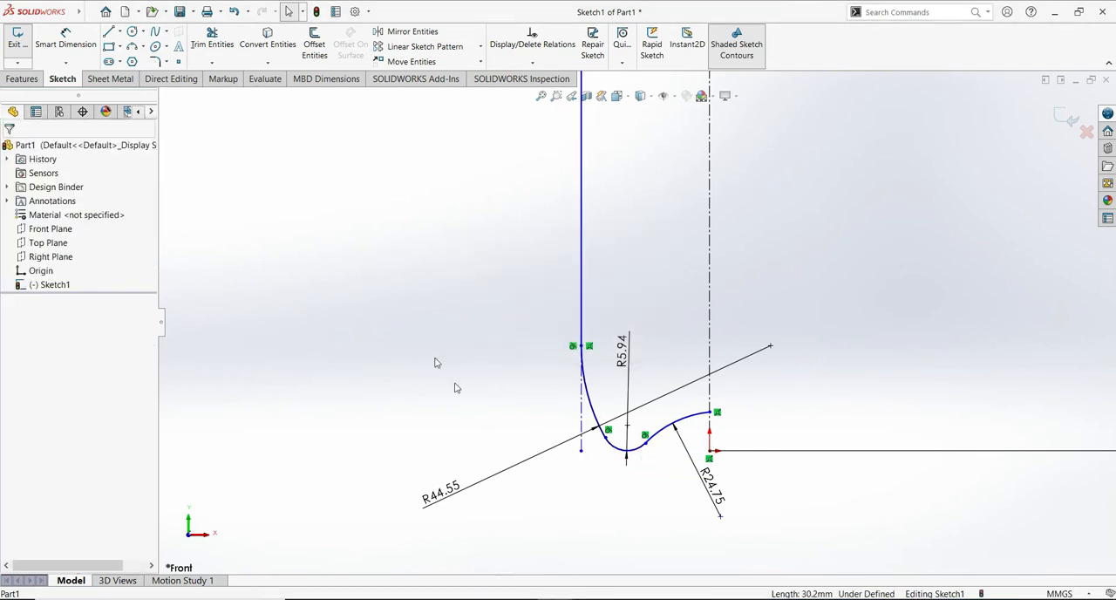
- Dimension the vertical distance from the outer base arc's upper endpoint to the bottom of the small middle arc as 24.75 mm
left_click(68, 40)
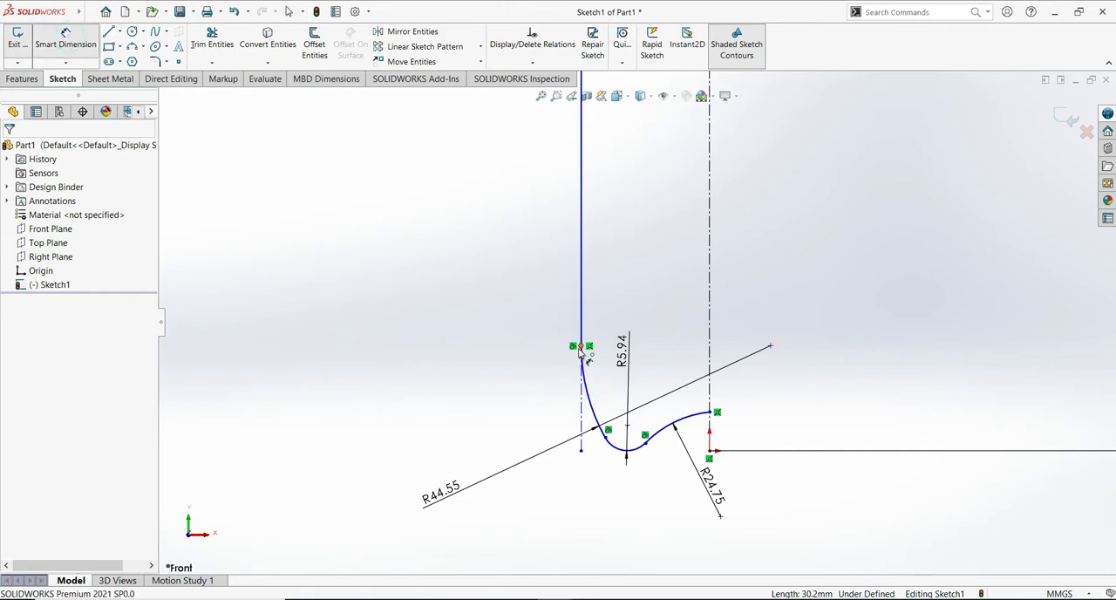
left_click(582, 347)
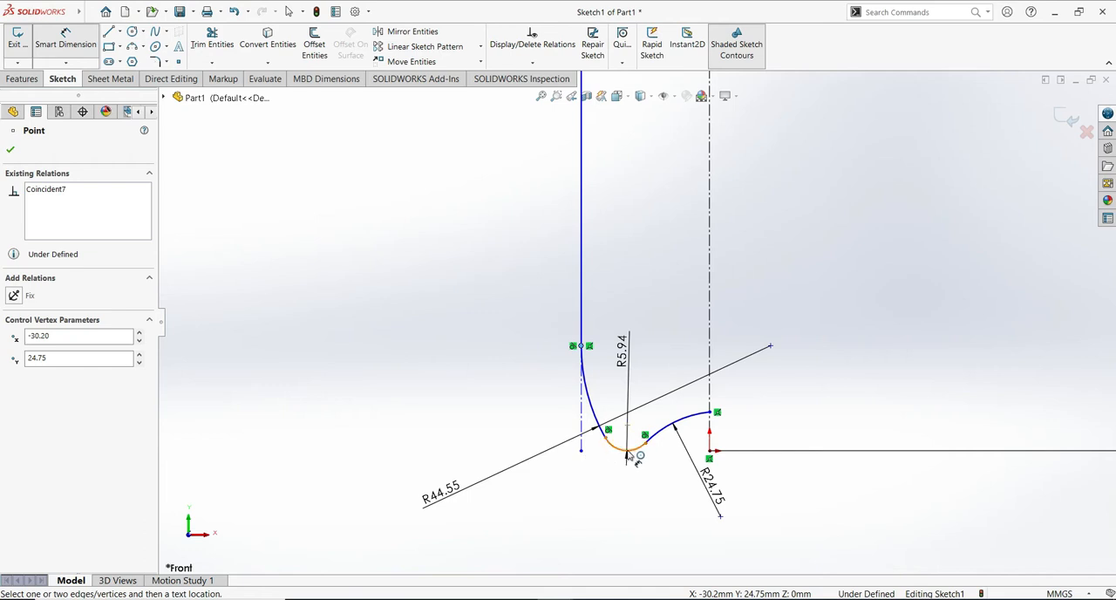
left_click(626, 453)
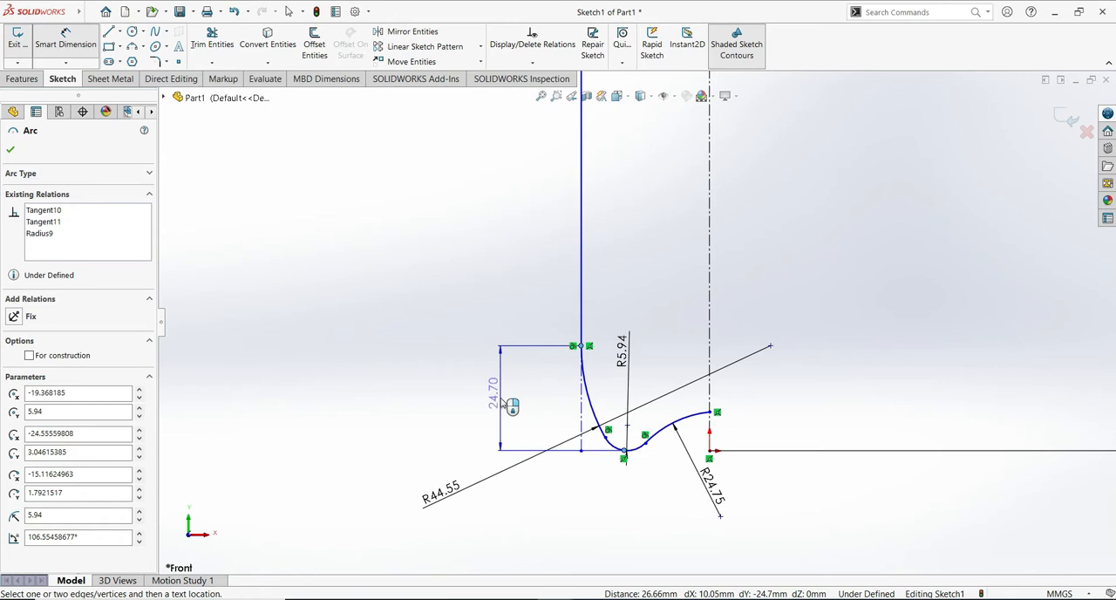
left_click(502, 398)
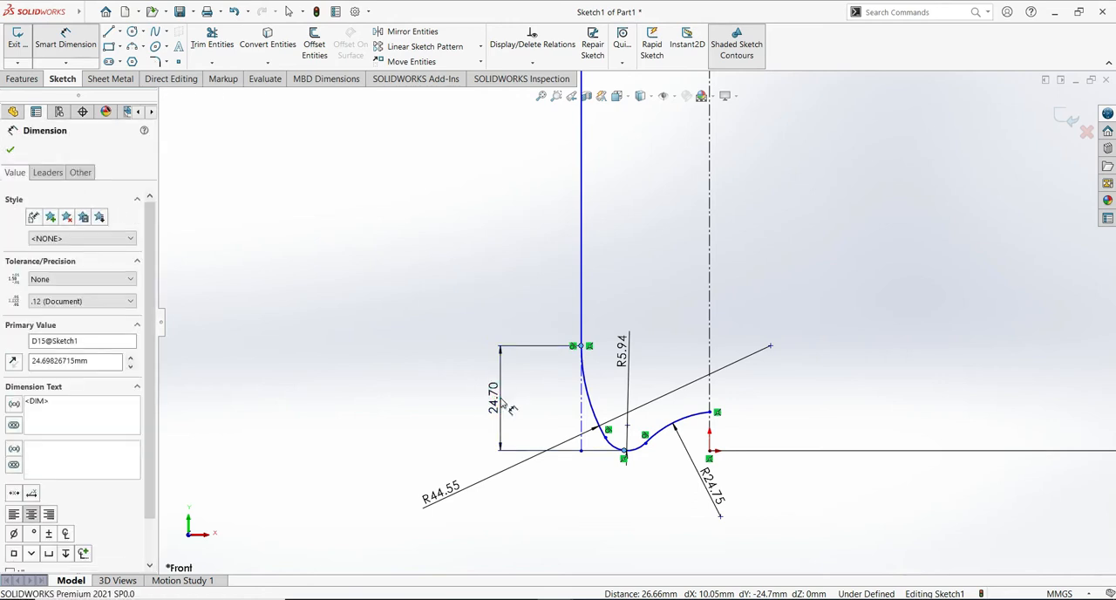
type("24")
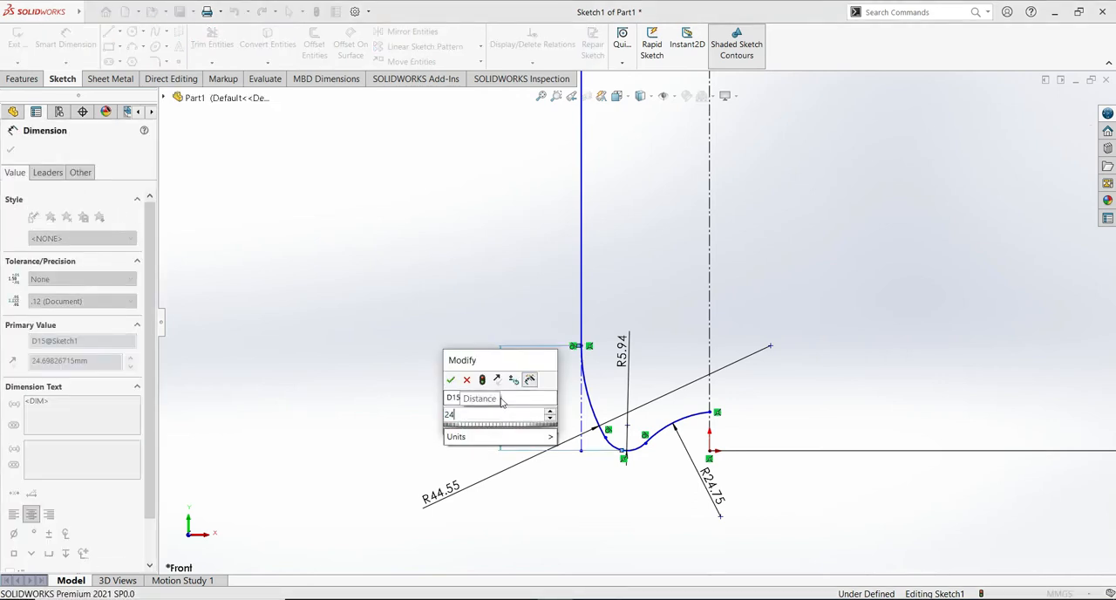
type(".75")
left_click(451, 381)
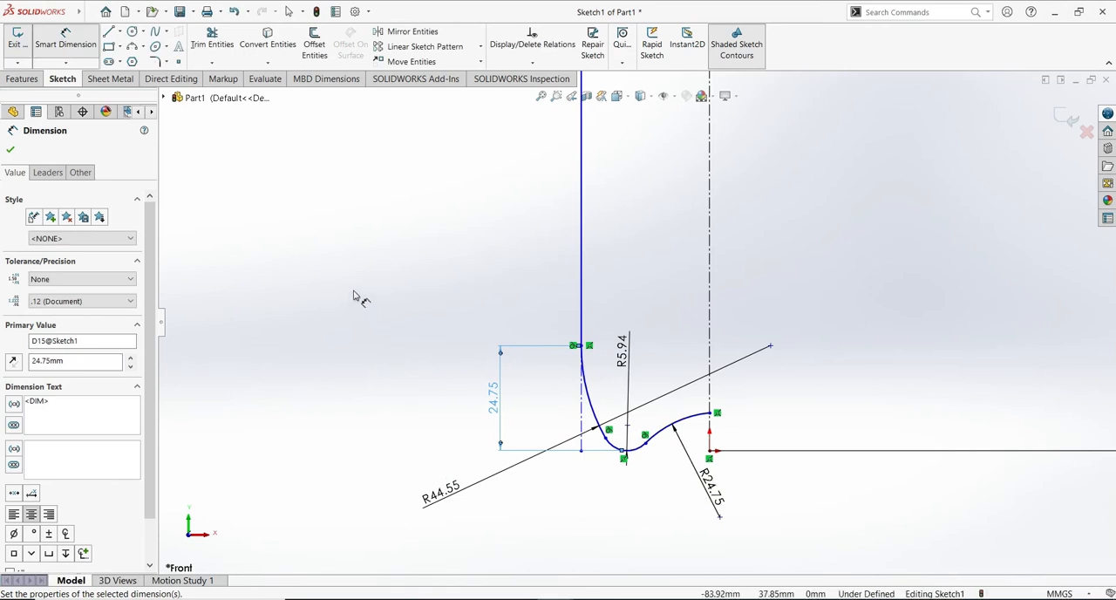
left_click(10, 149)
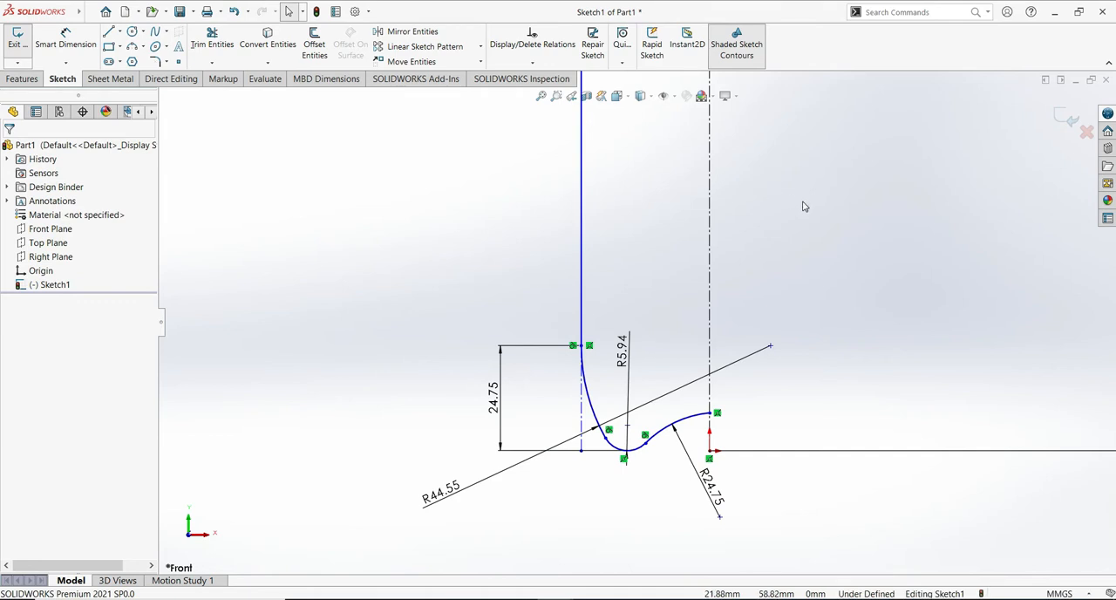
- Close the profile with a vertical line along the centerline from the inner base arc's endpoint up to the neck's top edge
scroll(802, 231, "up", 6)
scroll(797, 286, "down", 2)
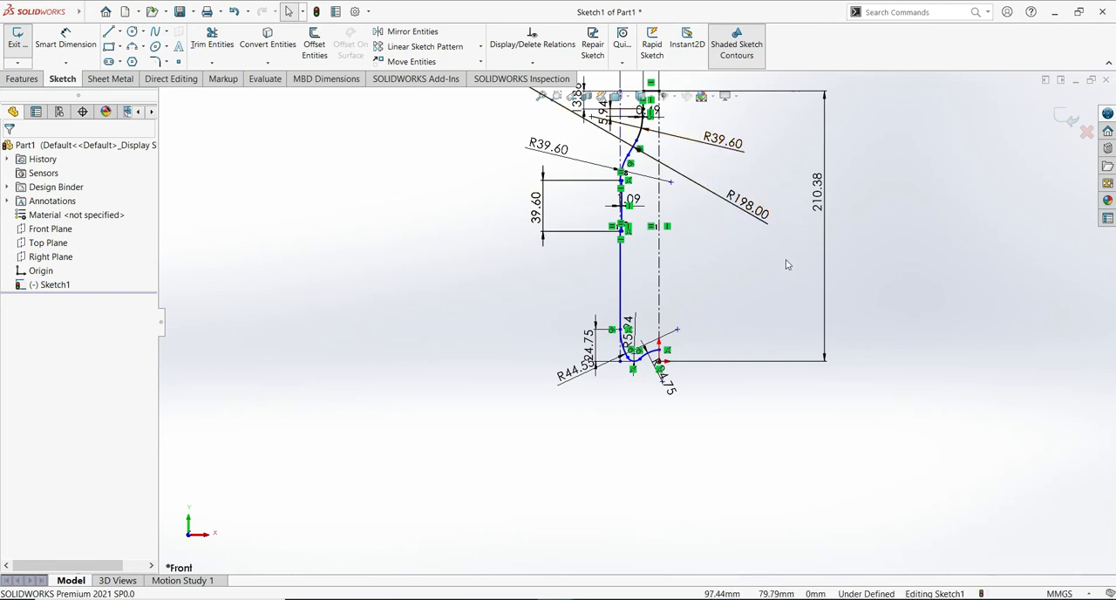
middle_click_drag(779, 177, 759, 257, "ctrl")
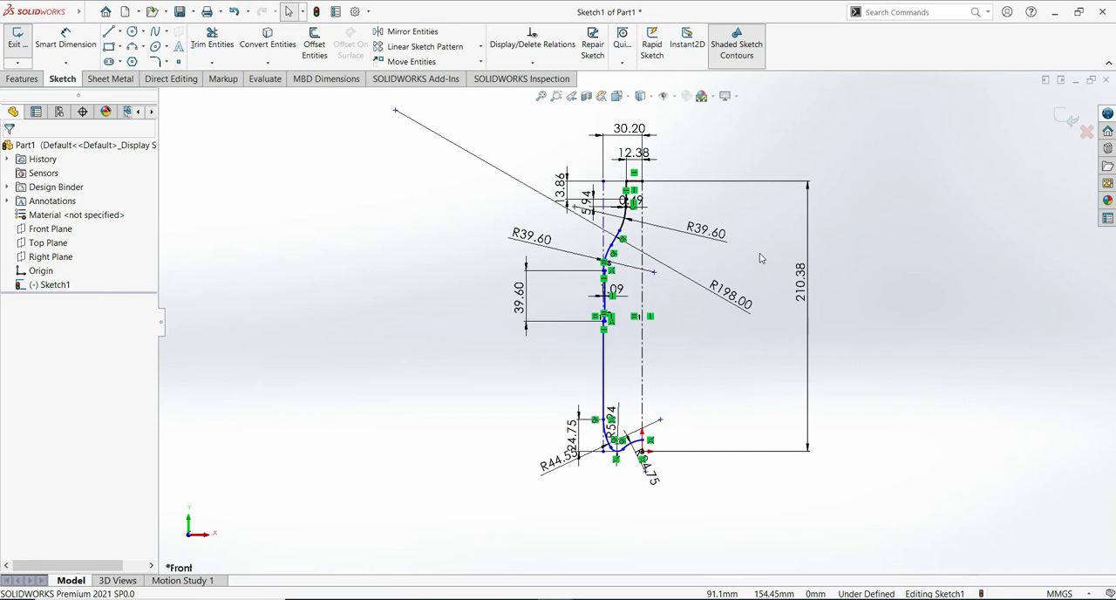
mouse_move(330, 354)
middle_mouse_down("shift")
mouse_move(337, 306)
mouse_move(337, 331)
middle_mouse_up("shift")
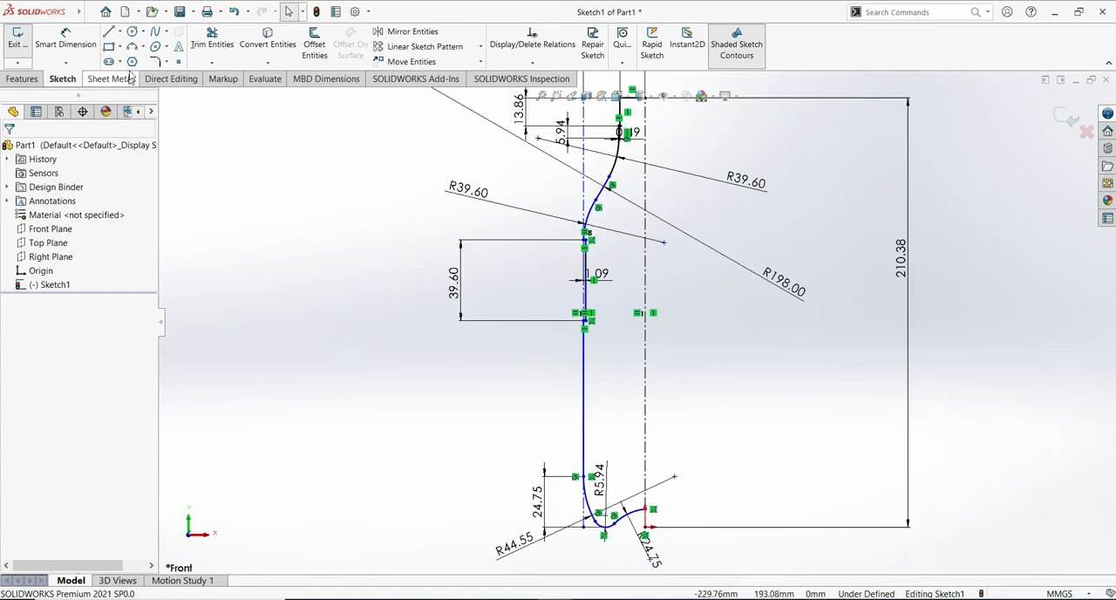
key("l")
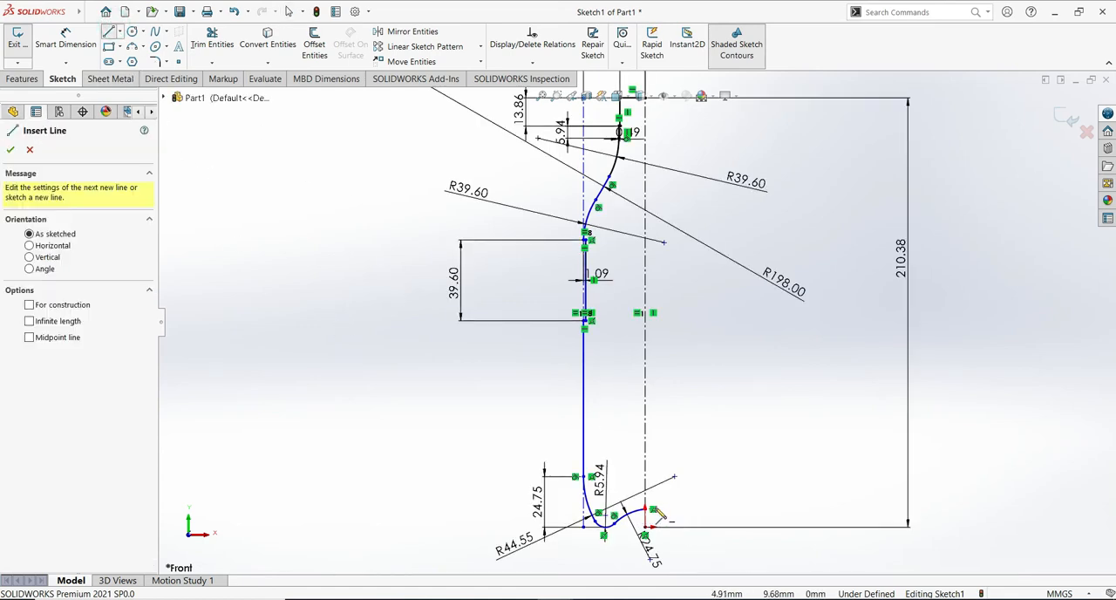
left_click(646, 511)
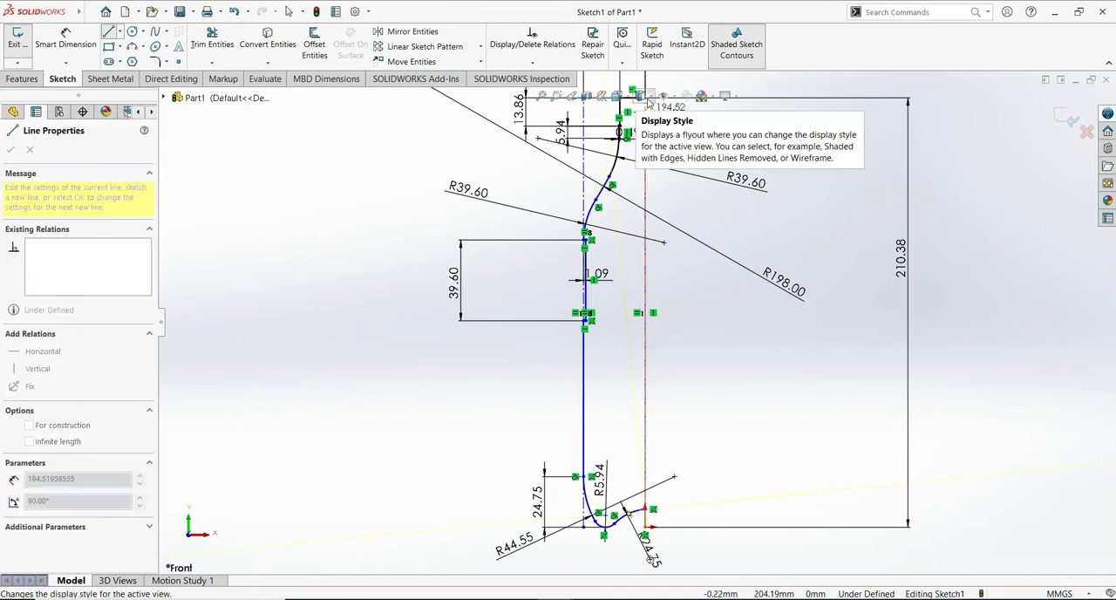
scroll(660, 170, "down", 1)
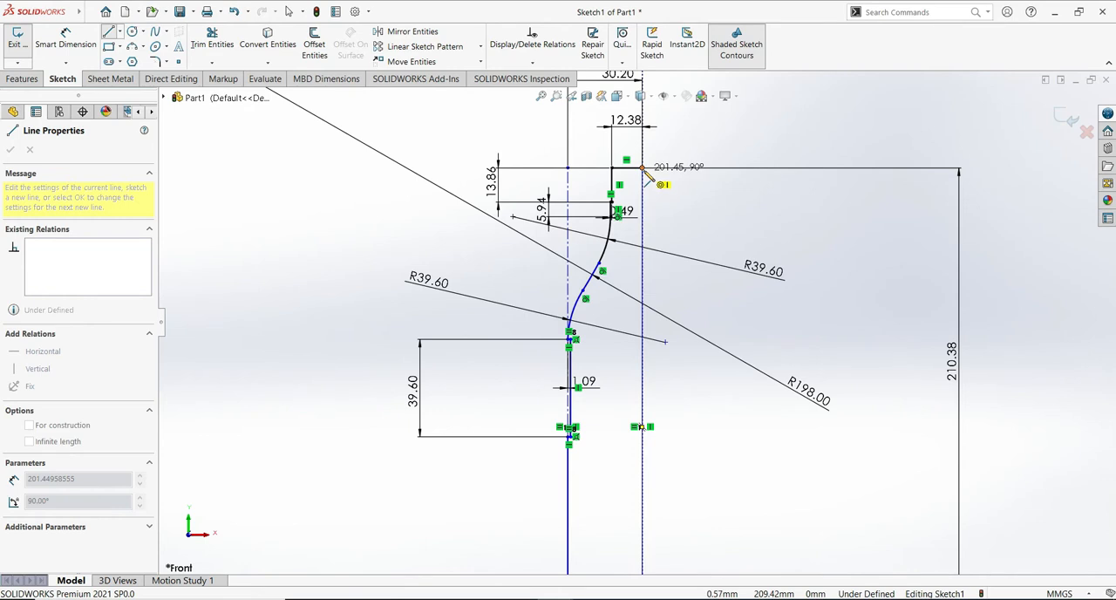
left_click(642, 167)
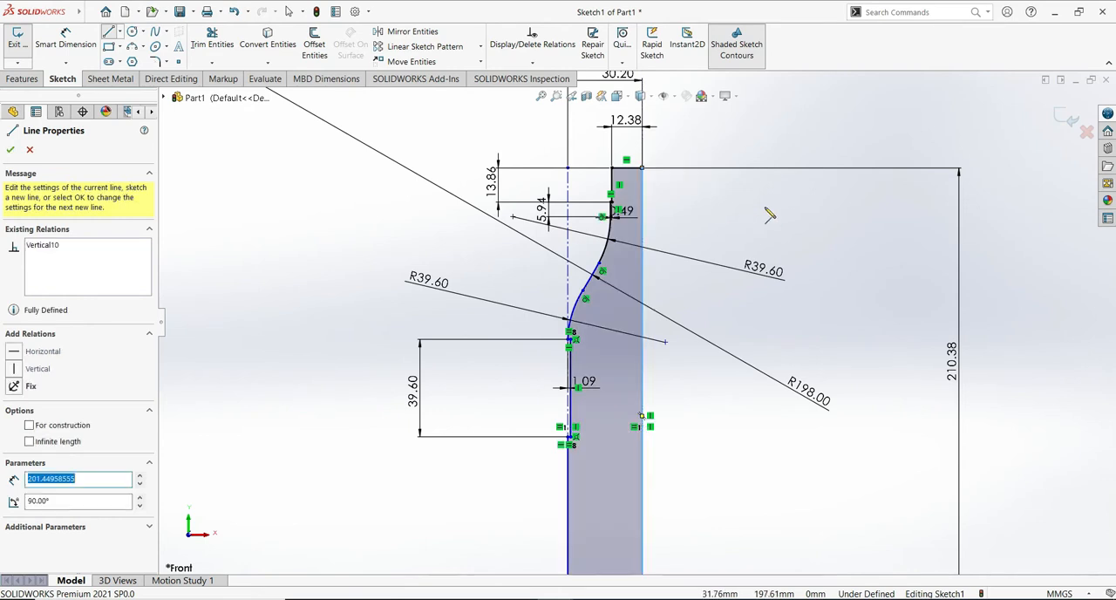
left_click(9, 151)
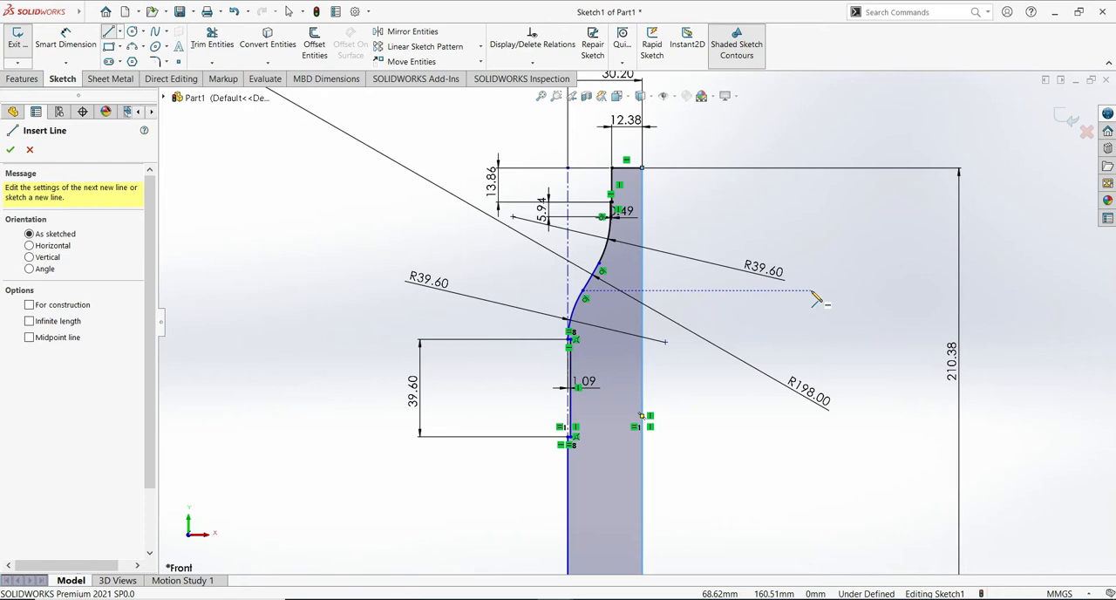
left_click(10, 151)
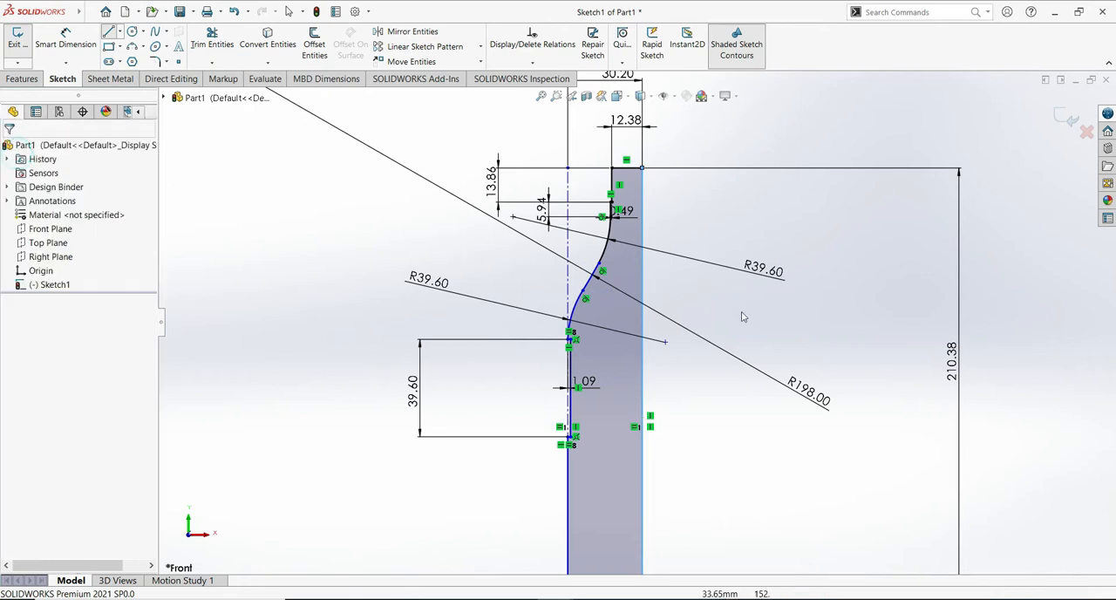
- Revolve the closed half-profile 360 degrees about the vertical centerline through the origin to form the solid bottle
middle_click_drag(877, 363, 876, 311)
scroll(877, 312, "up", 3)
middle_click_drag(795, 482, 805, 395, "ctrl")
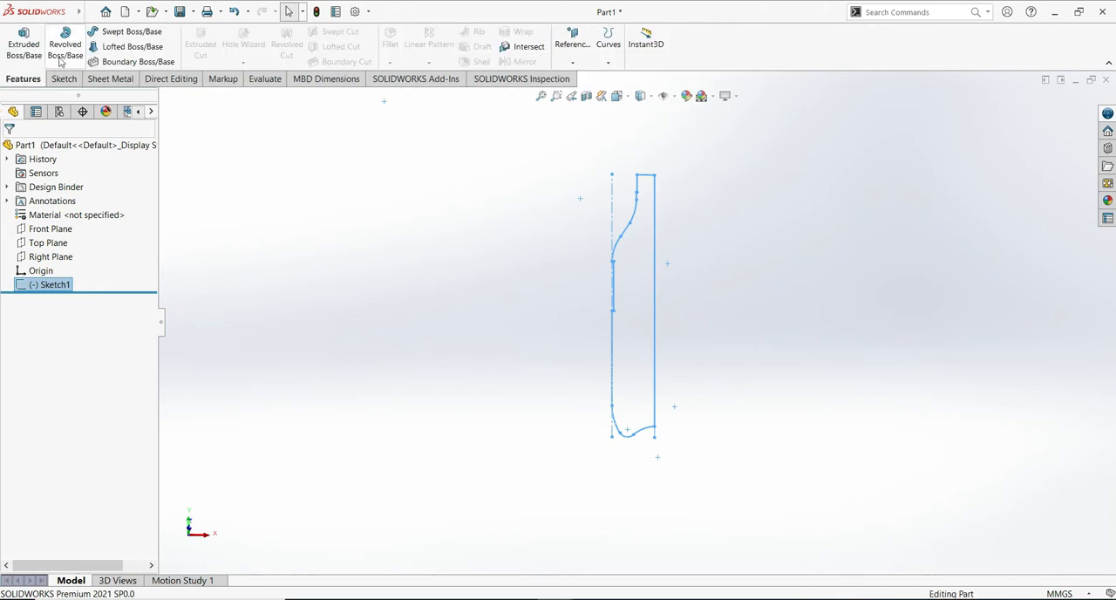
left_click(632, 353)
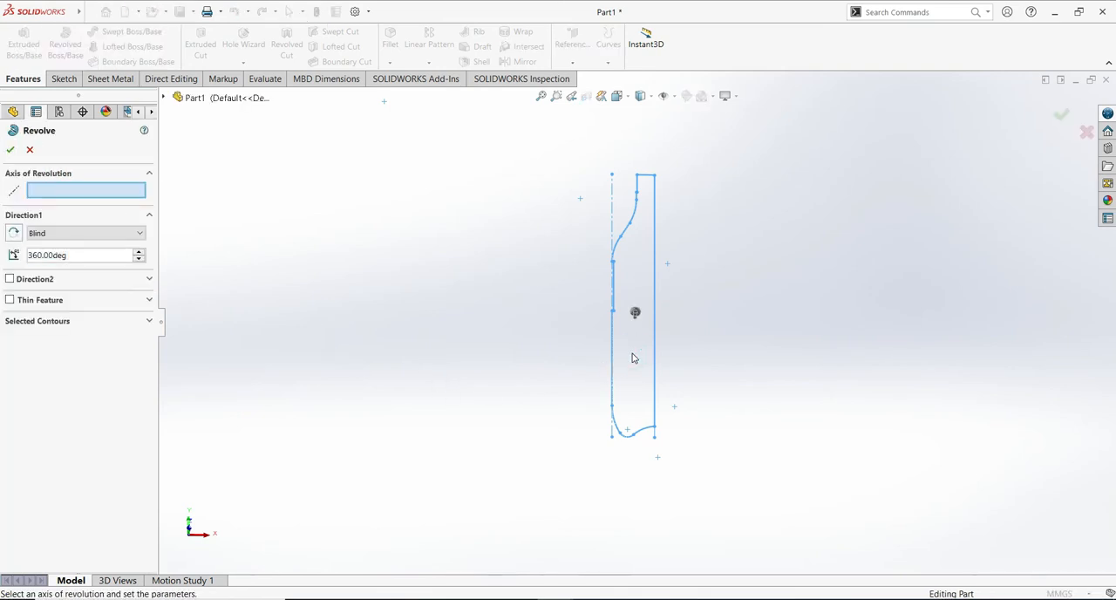
left_click(655, 433)
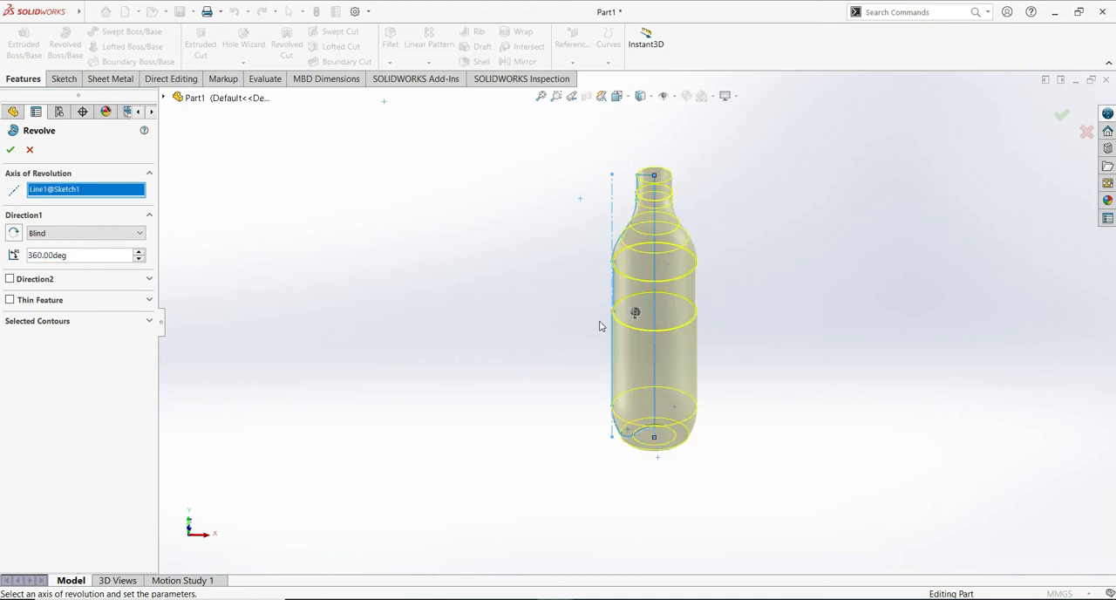
left_click(13, 150)
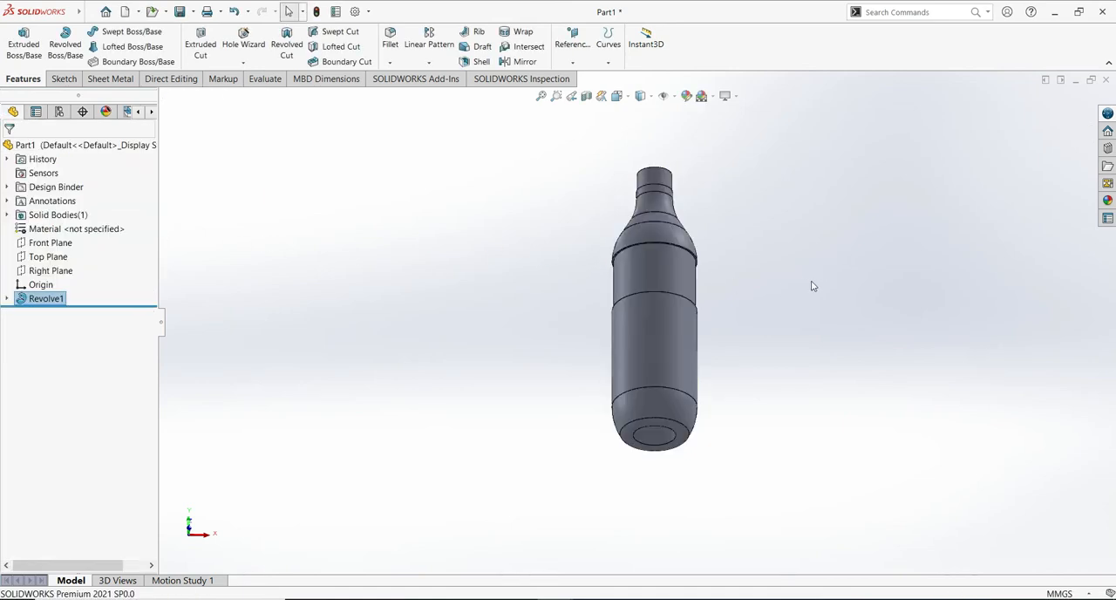
- Start a reference plane that uses the flat top face of the bottle neck as its first reference
middle_click_drag(814, 249, 724, 200)
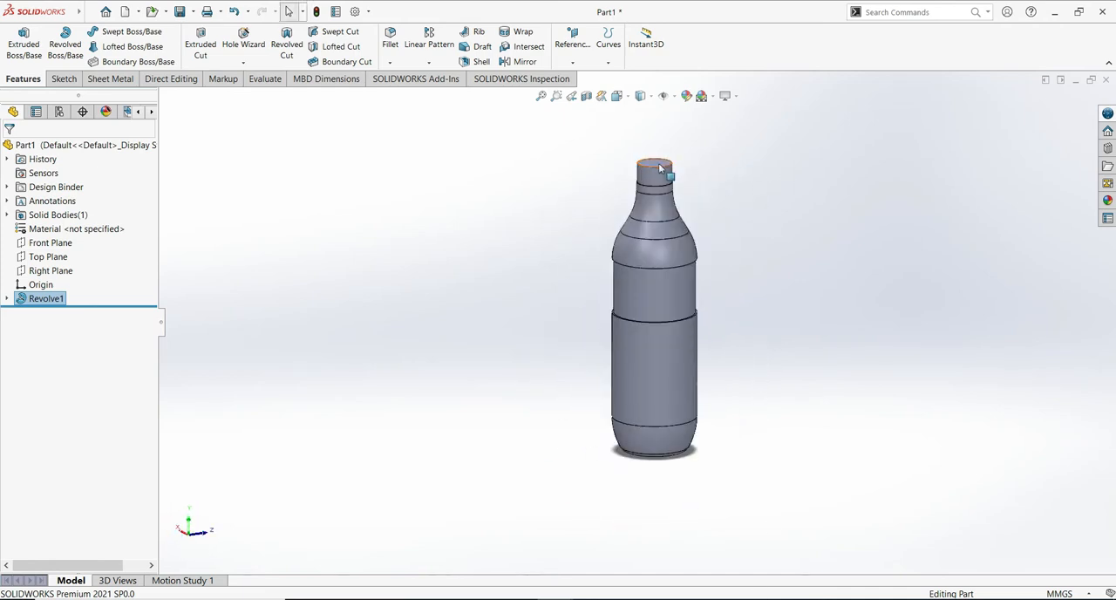
middle_click_drag(757, 165, 757, 201)
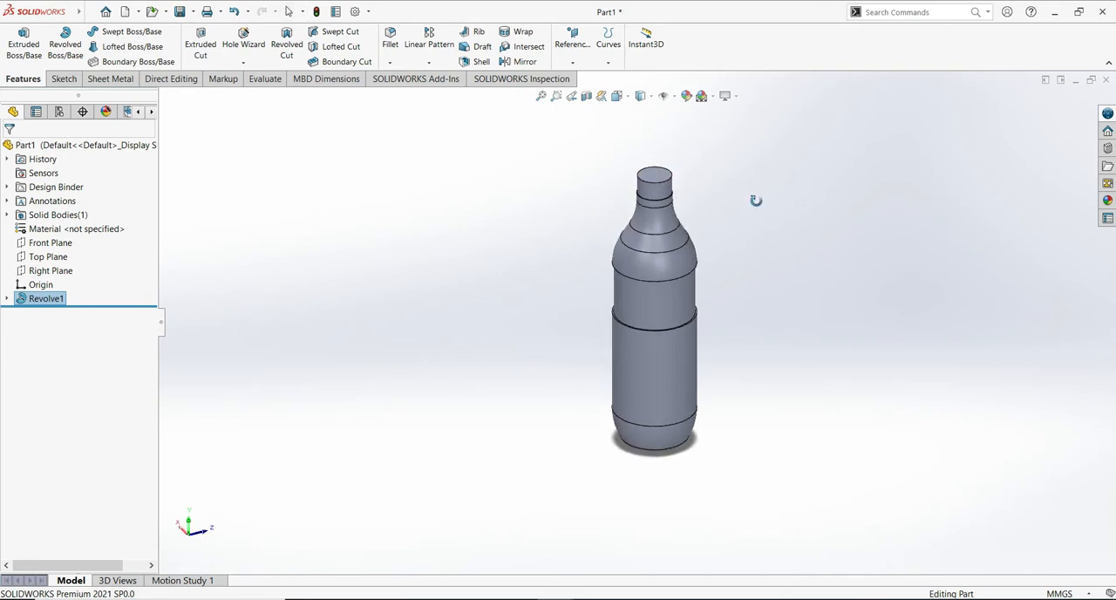
left_click(658, 179)
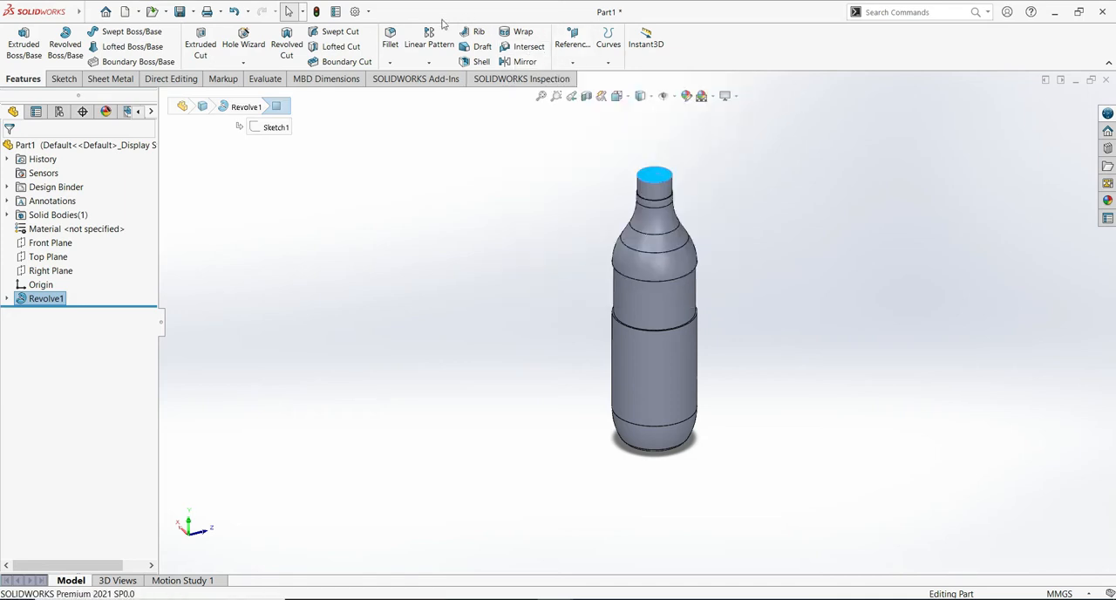
mouse_move(32, 11)
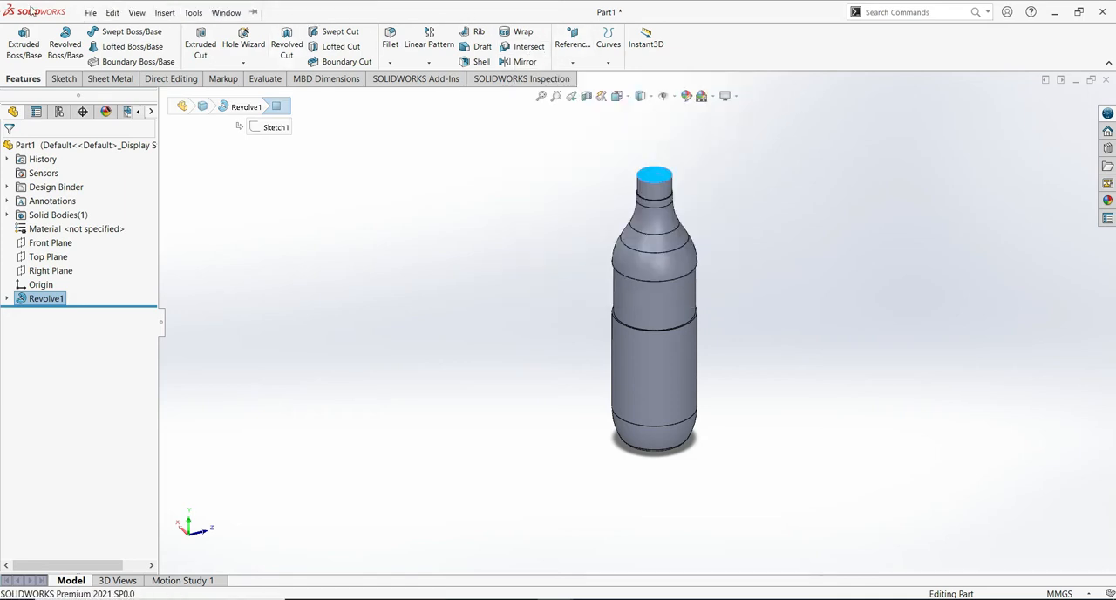
left_click(164, 12)
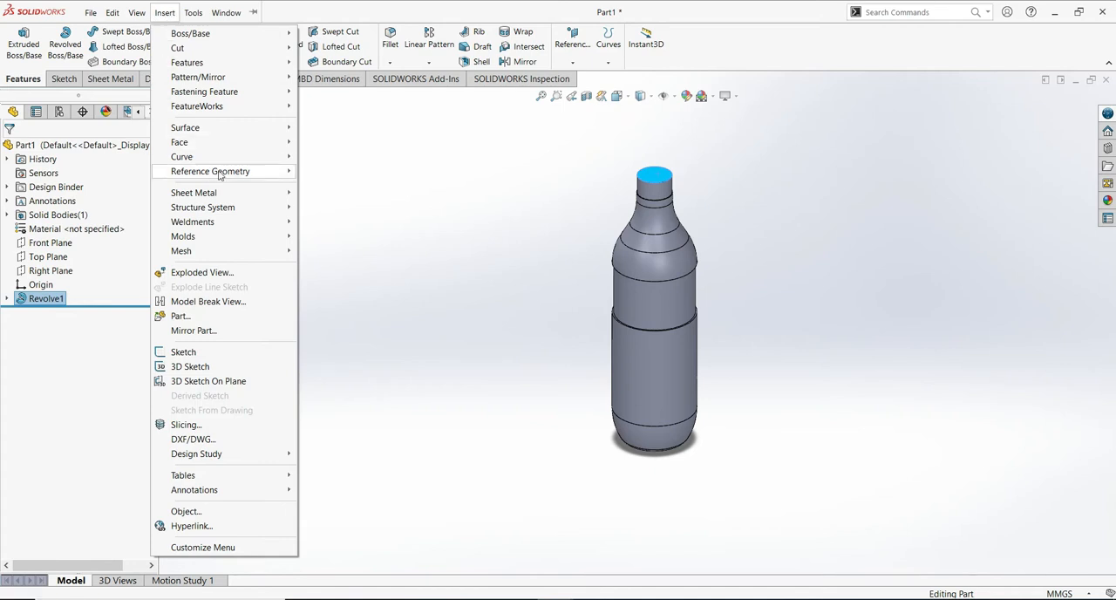
mouse_move(228, 173)
left_click(324, 174)
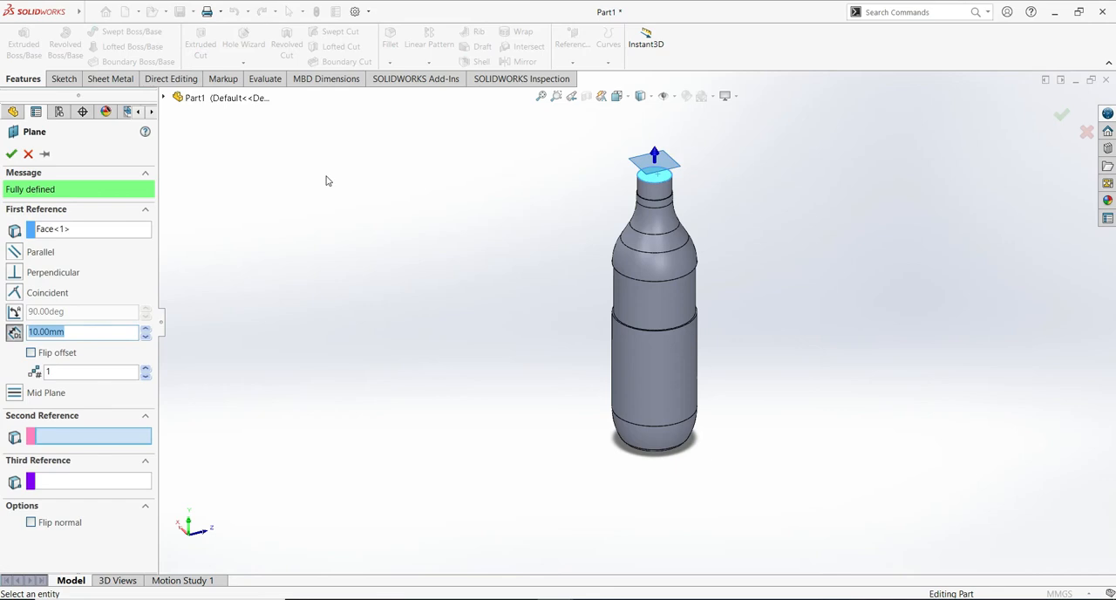
- Set the reference plane's offset distance from the neck's top face to 0.50 mm
middle_click_drag(426, 350, 548, 235)
scroll(859, 330, "down", 3)
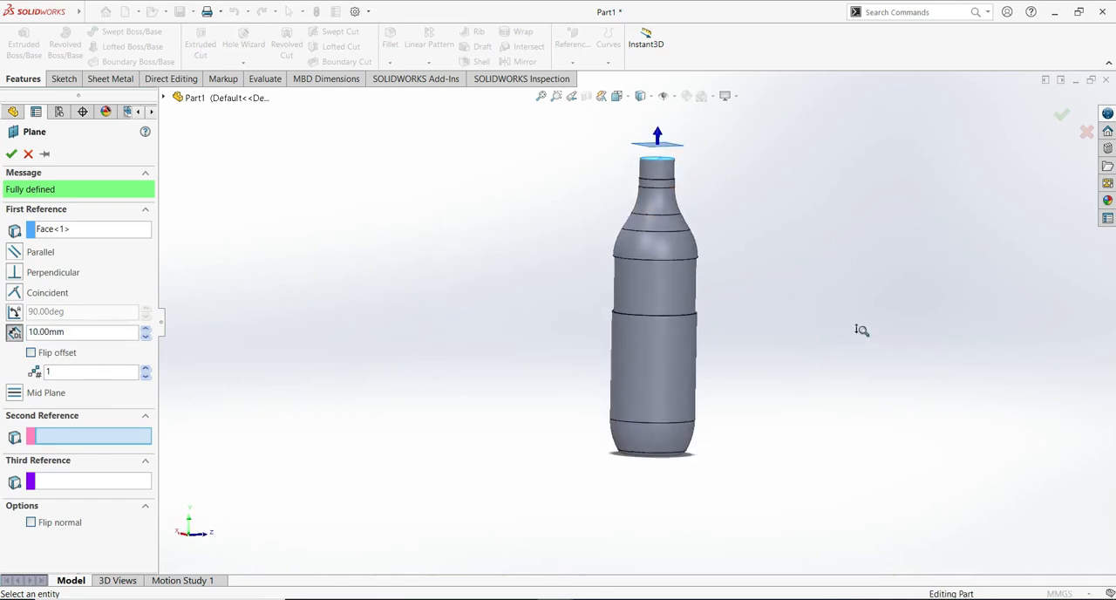
middle_click_drag(844, 332, 844, 322, "ctrl")
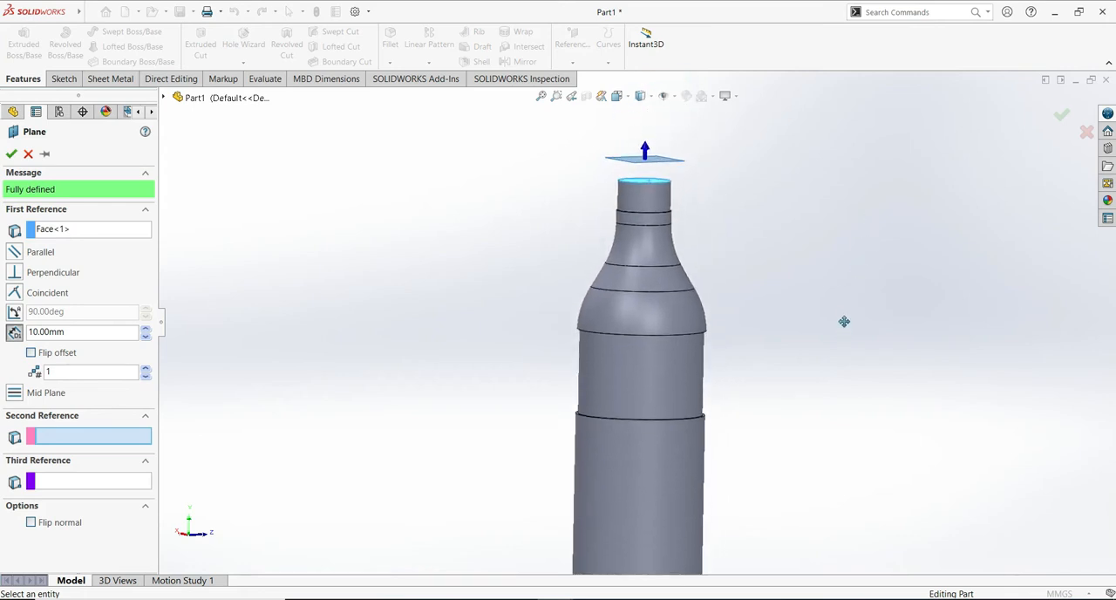
left_click_drag(61, 332, 46, 332)
left_click(40, 331)
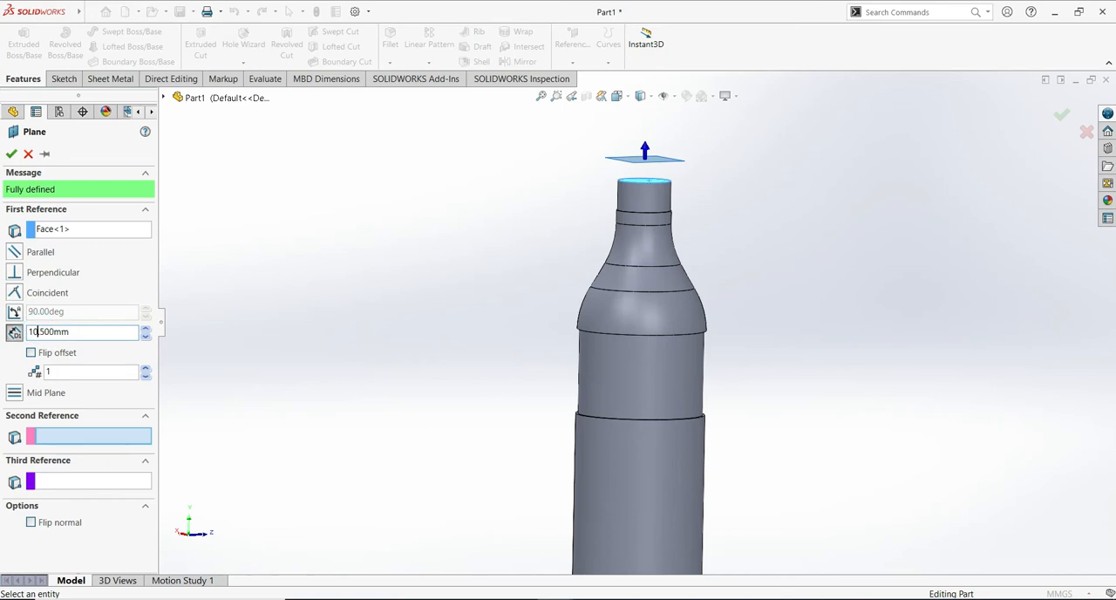
key("BackSpace")
left_click(308, 262)
middle_click_drag(854, 232, 904, 185)
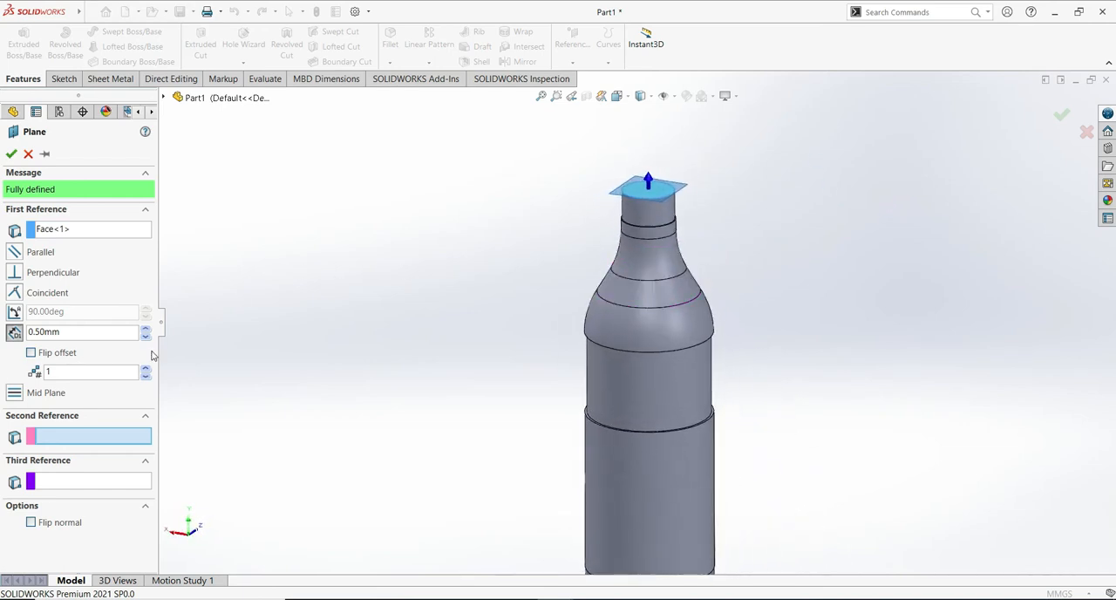
- Flip the plane's offset down into the neck, set the distance to 2.50 mm, and create the plane
left_click(32, 352)
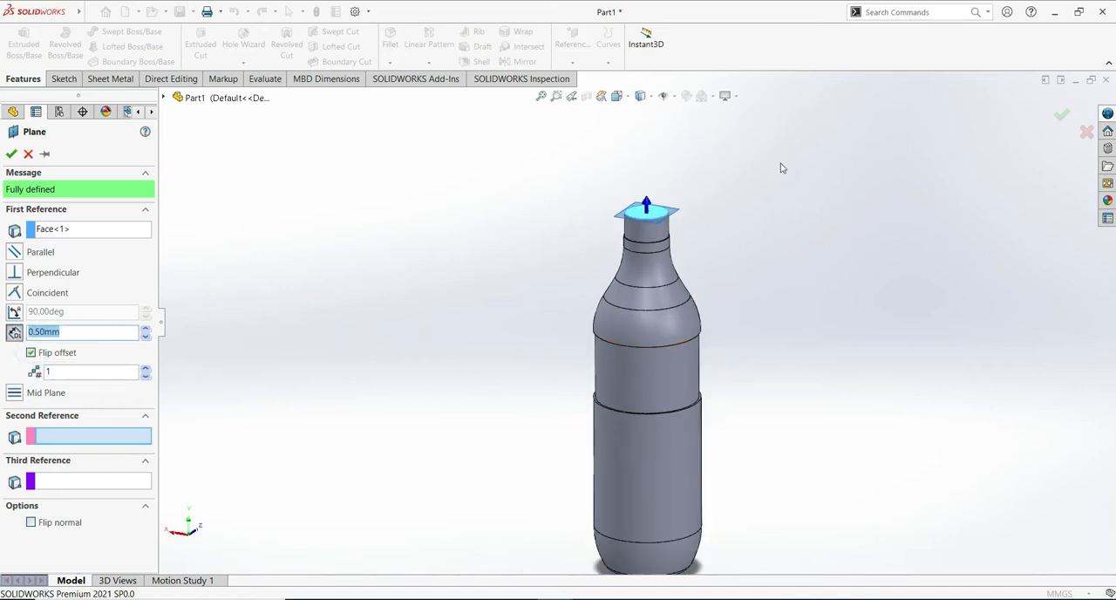
middle_click_drag(841, 249, 817, 229)
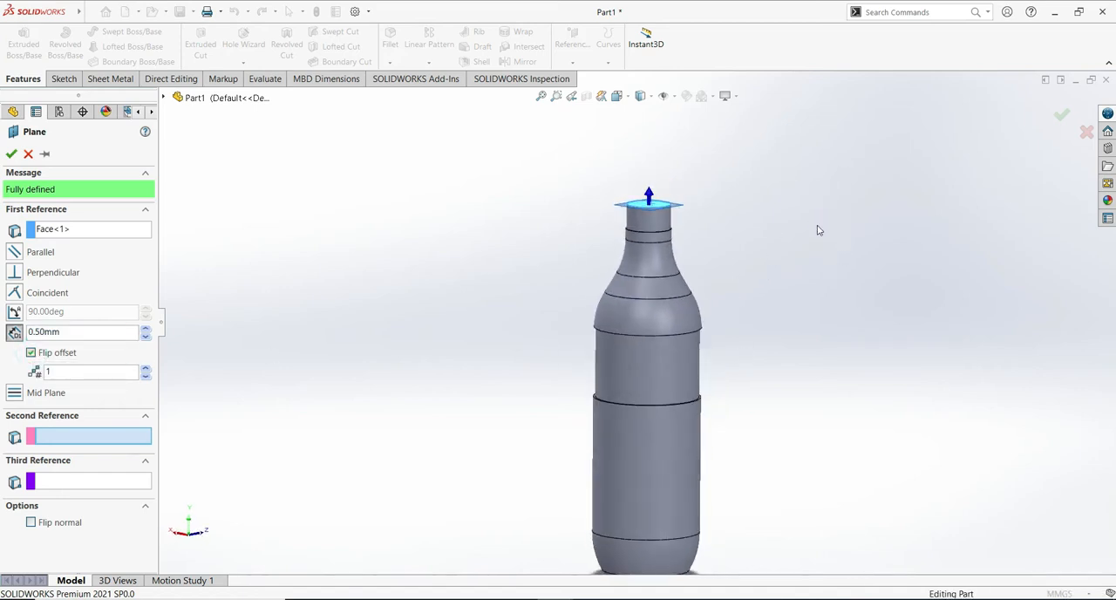
left_click(30, 332)
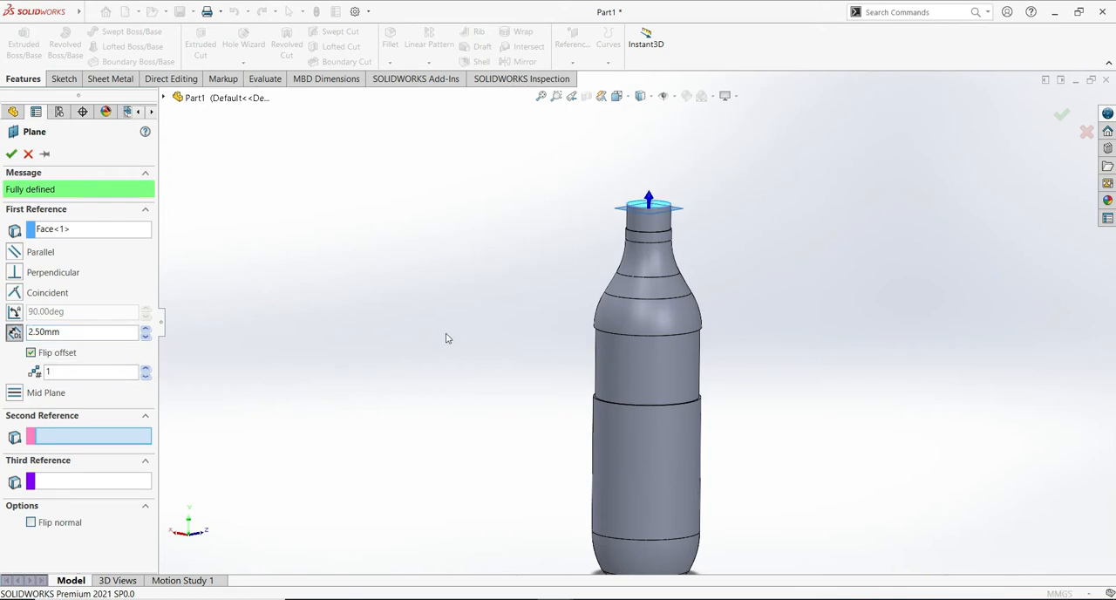
left_click(11, 153)
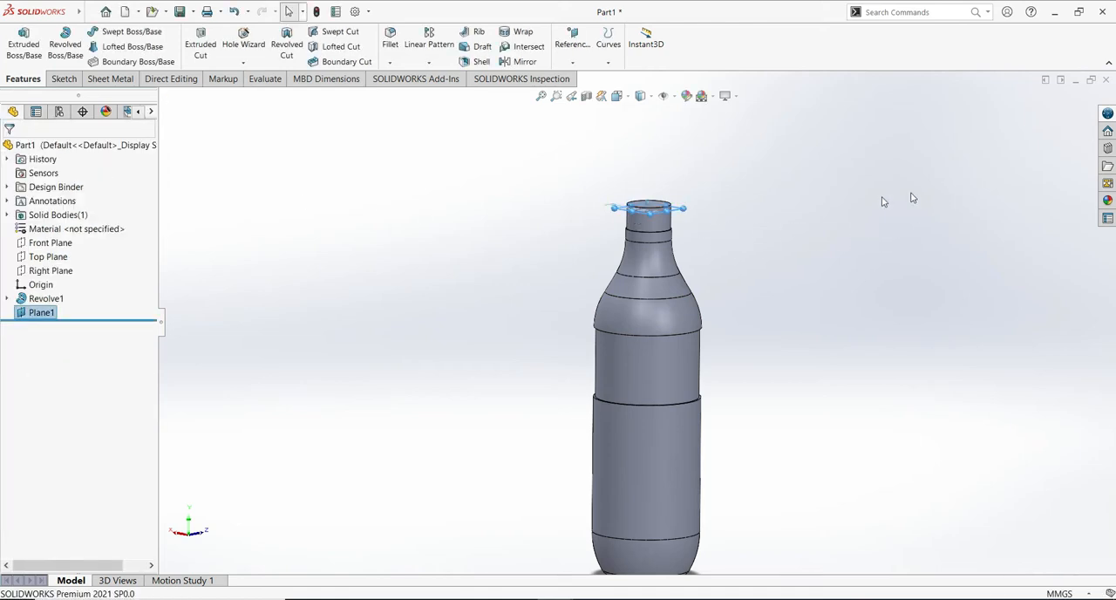
- Start a sketch on the new offset plane and convert the circular edge of the neck's top face into it
middle_click_drag(837, 244, 891, 257)
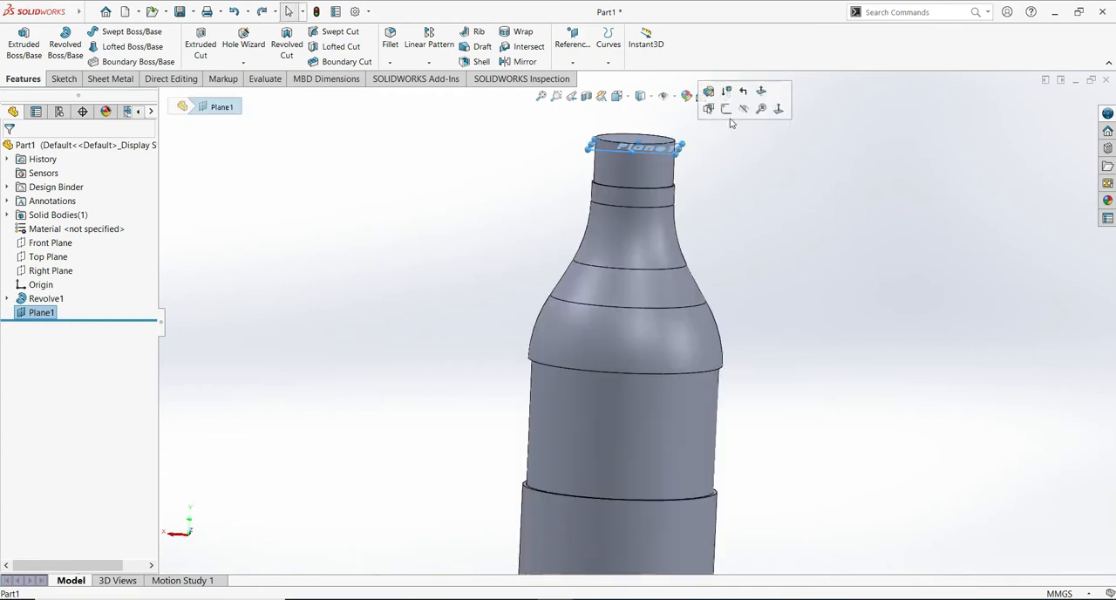
left_click(727, 113)
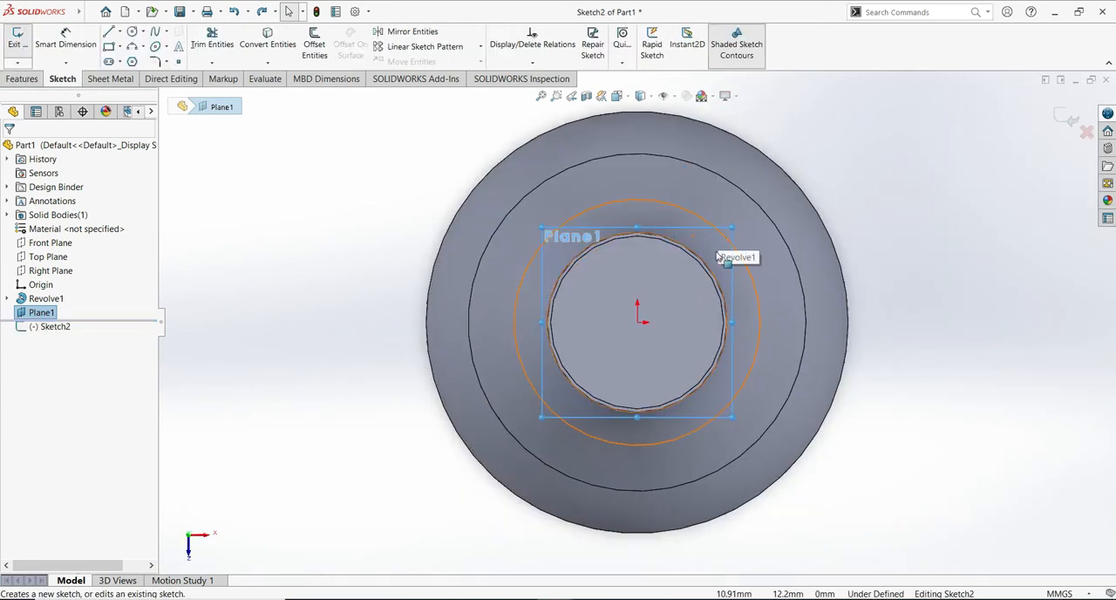
left_click(721, 355)
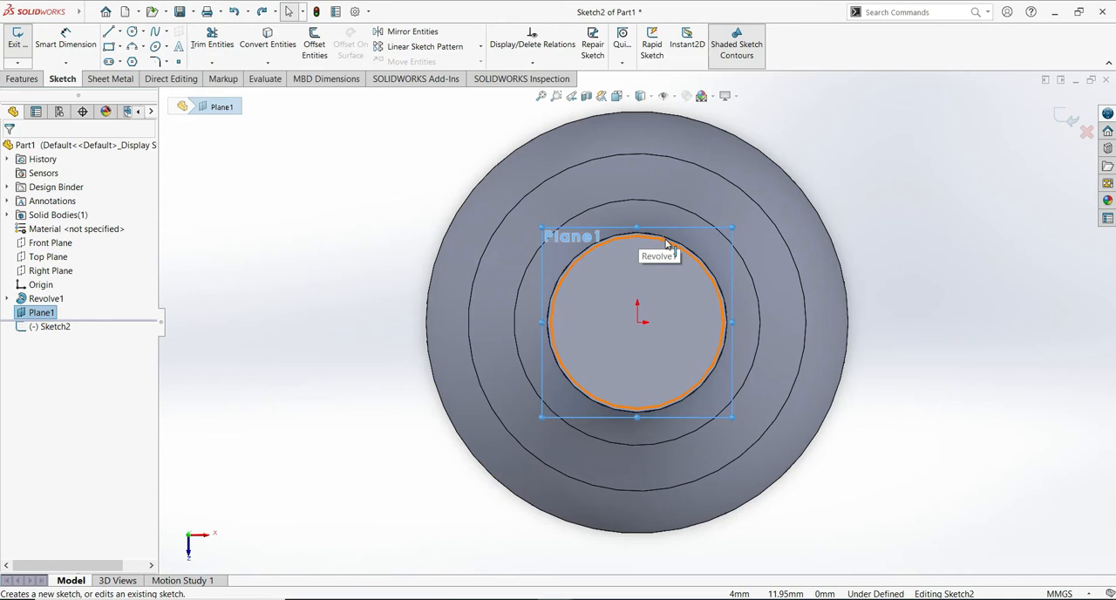
middle_click_drag(953, 332, 1001, 352)
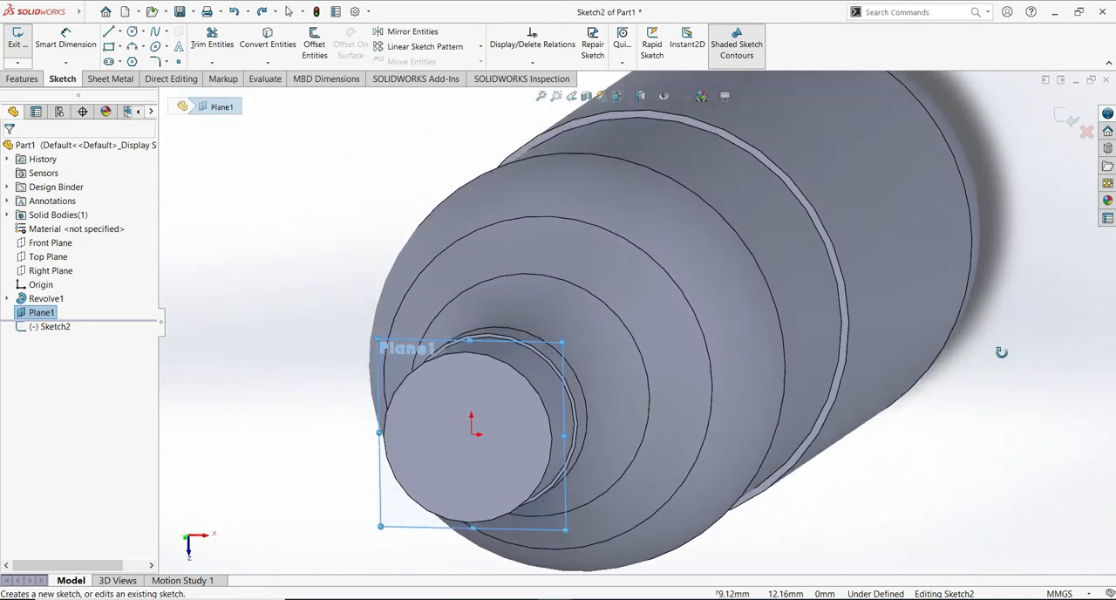
left_click(544, 408)
mouse_move(713, 409)
middle_mouse_down()
mouse_move(677, 462)
mouse_move(688, 479)
mouse_move(703, 166)
middle_mouse_up()
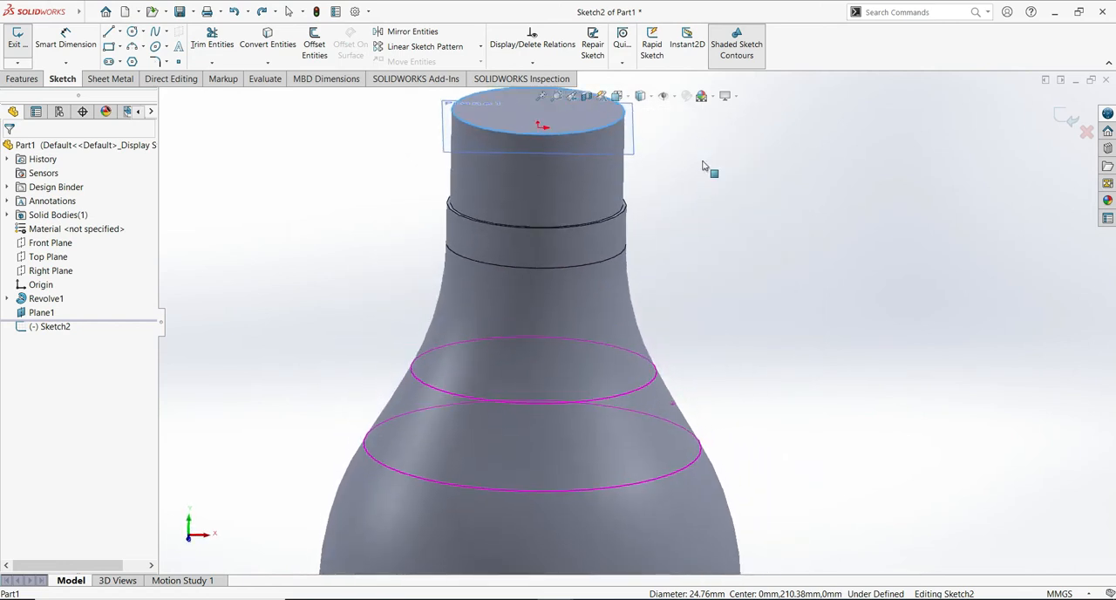
left_click(269, 45)
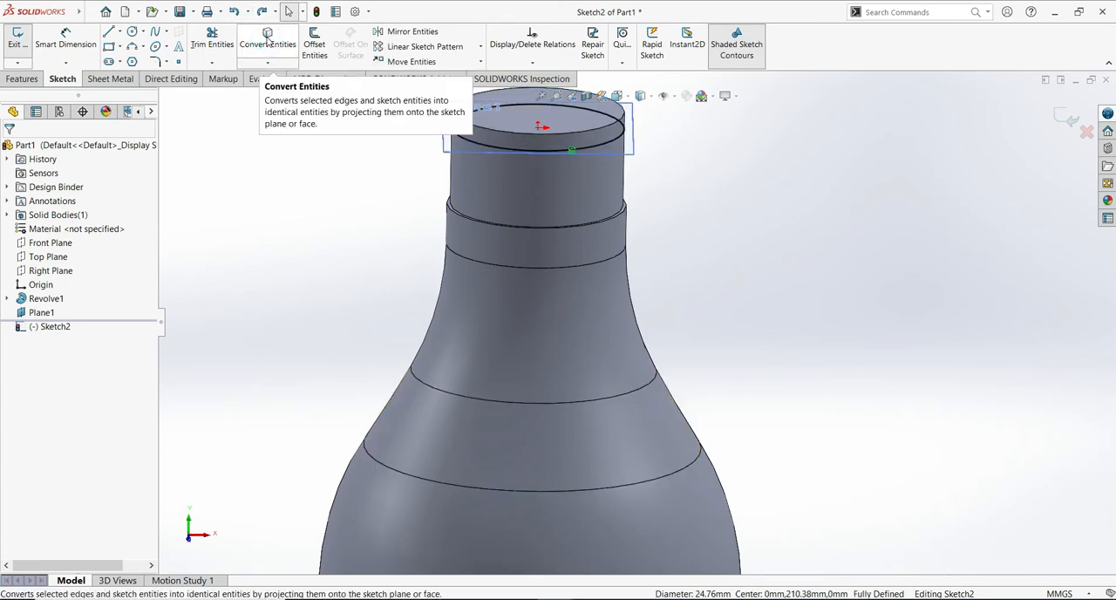
- Start a helix from the converted circle with a constant pitch of 2.80 mm and 1.4 revolutions
left_click(606, 142)
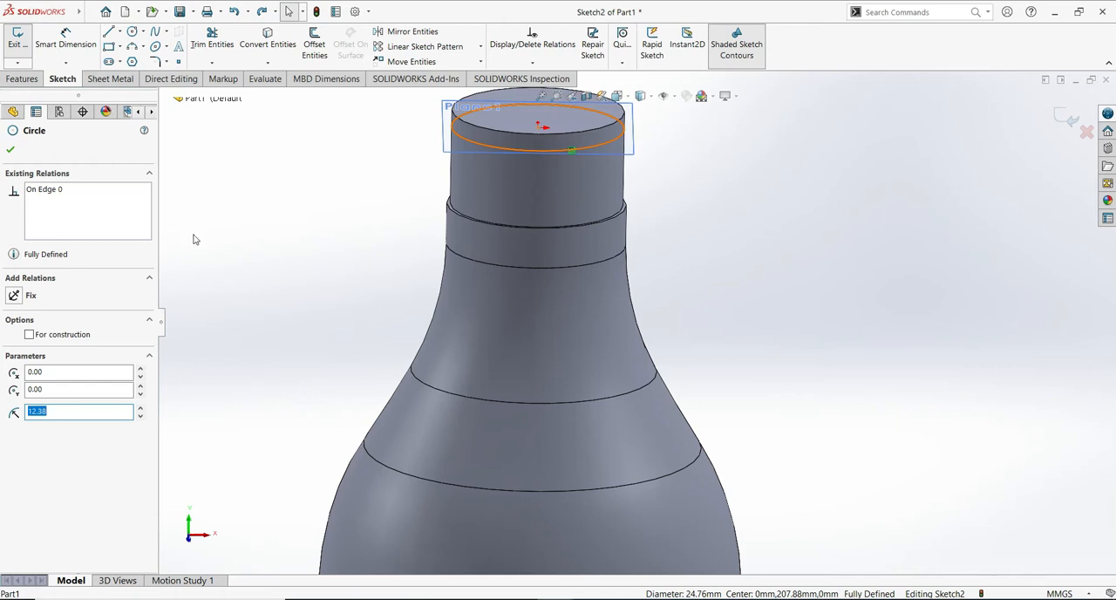
left_click(22, 79)
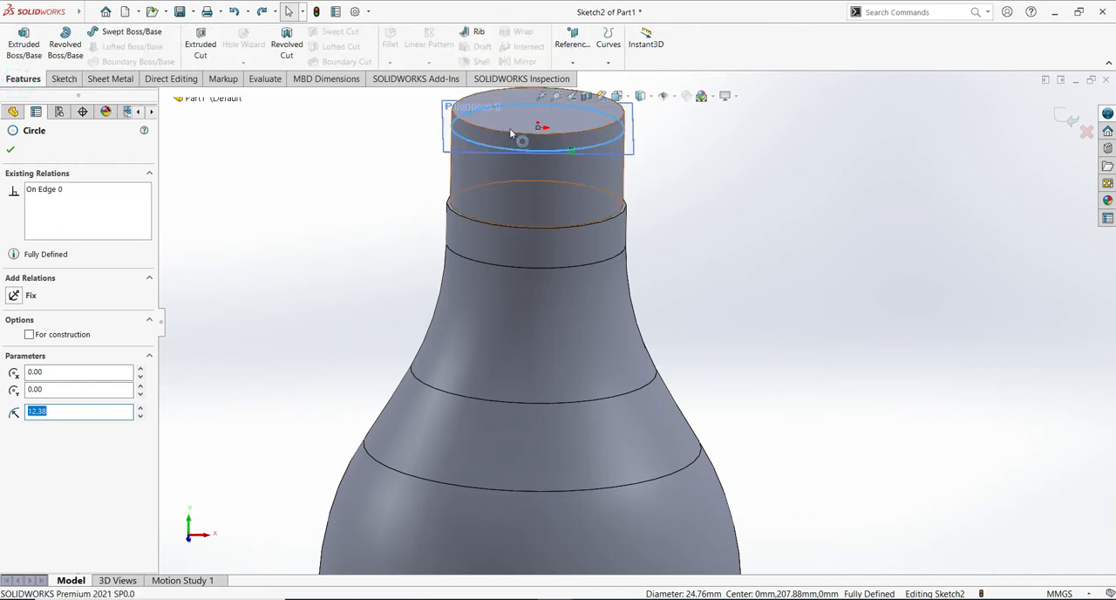
left_click(608, 63)
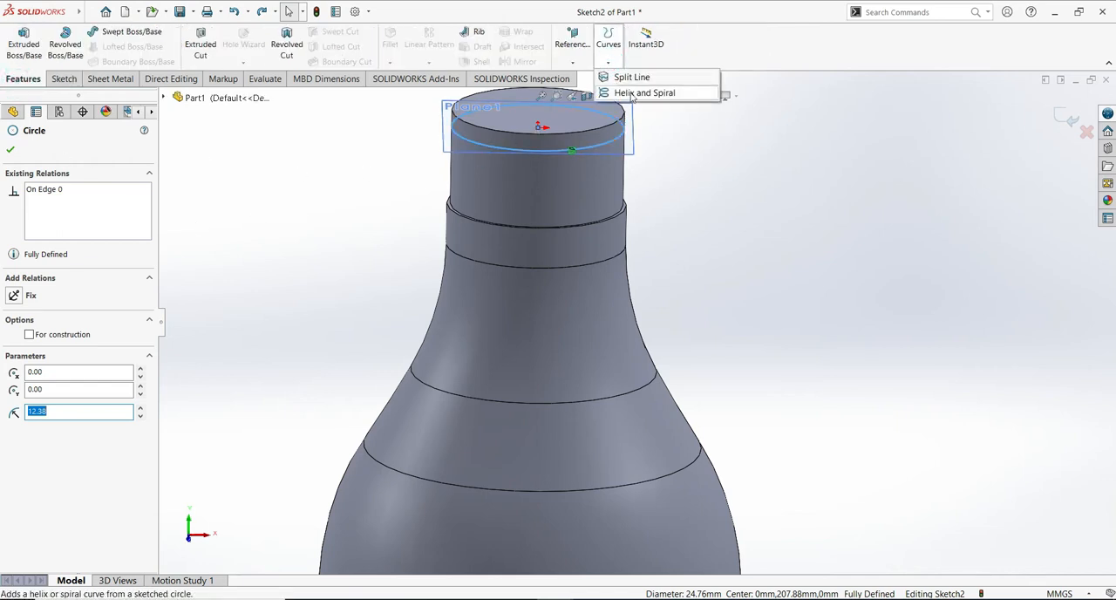
left_click(641, 93)
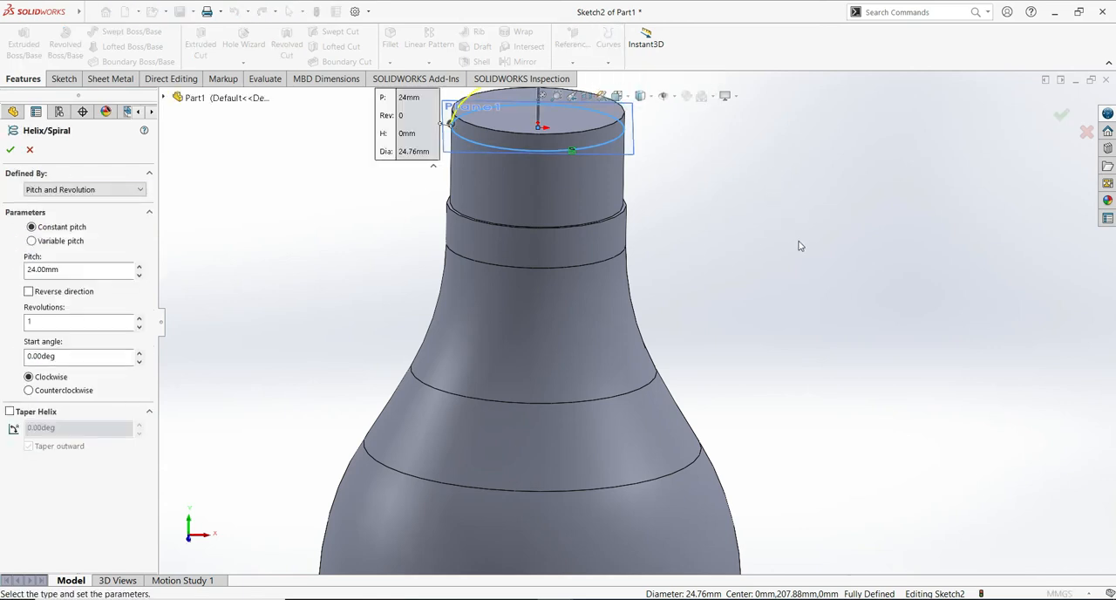
scroll(797, 249, "up", 4)
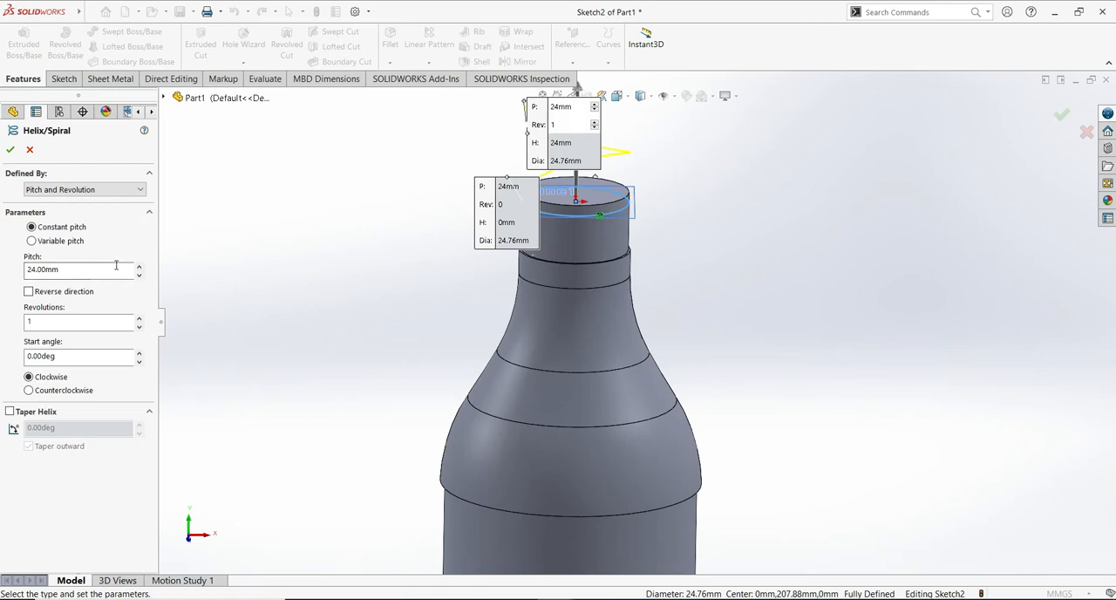
left_click_drag(109, 269, 3, 276)
type("2.8")
left_click_drag(73, 322, 3, 324)
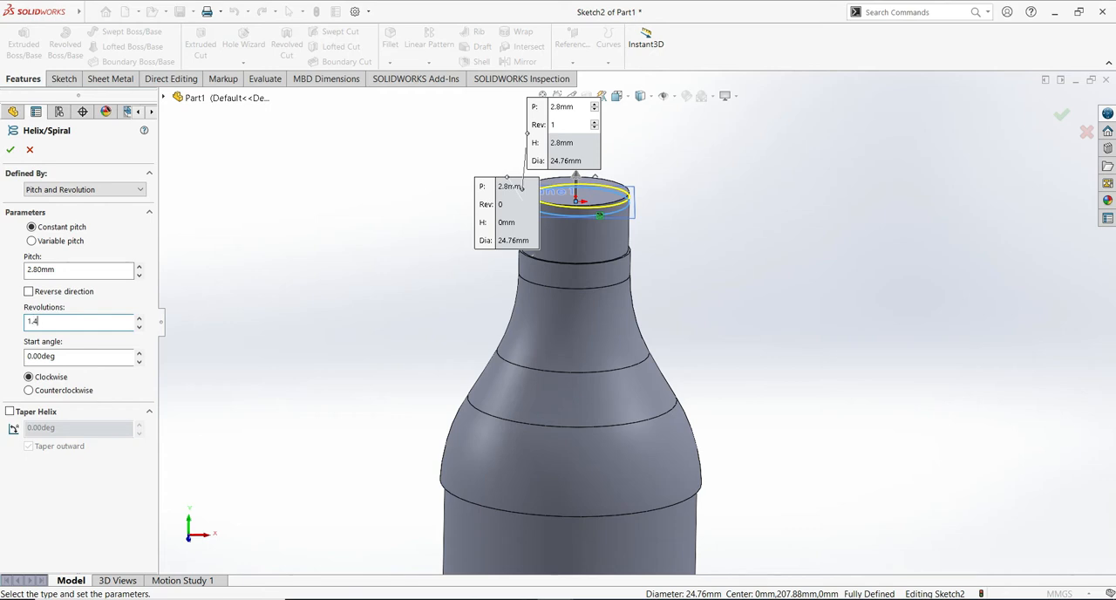
left_click(276, 296)
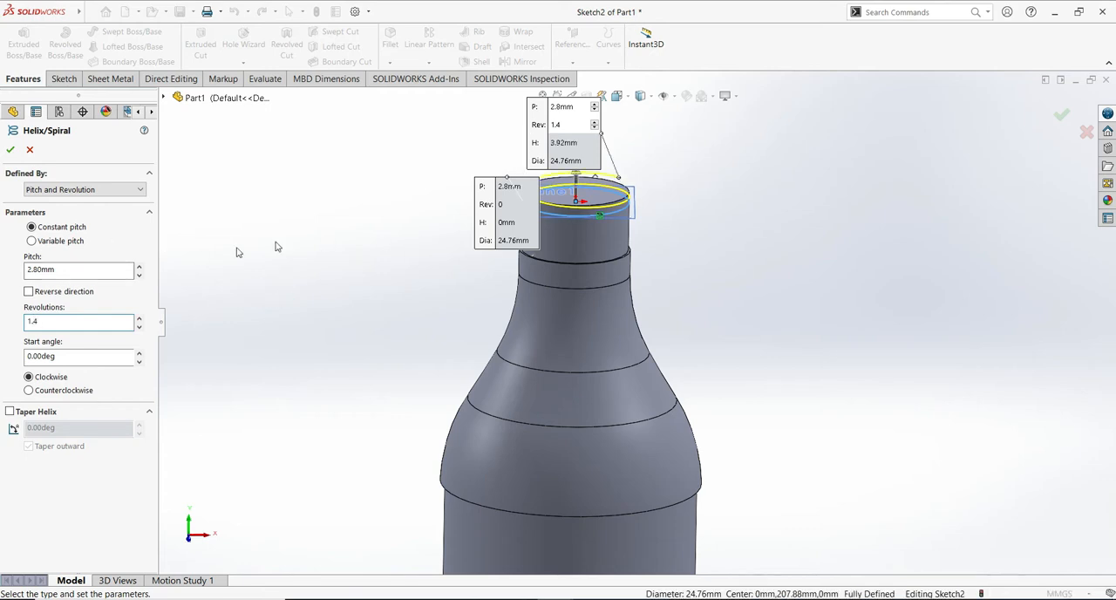
- Reverse the helix direction so it runs down the neck, set it to 2.4 revolutions, and create it
left_click(30, 293)
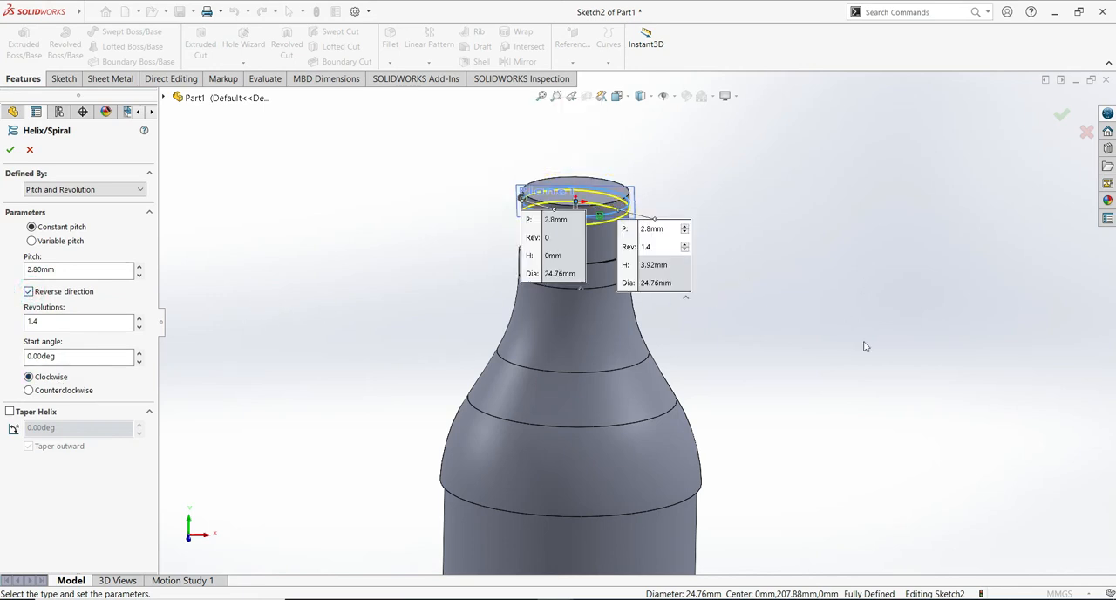
middle_click_drag(876, 359, 846, 332, "ctrl")
middle_click_drag(776, 216, 705, 349)
left_click_drag(33, 320, 40, 320)
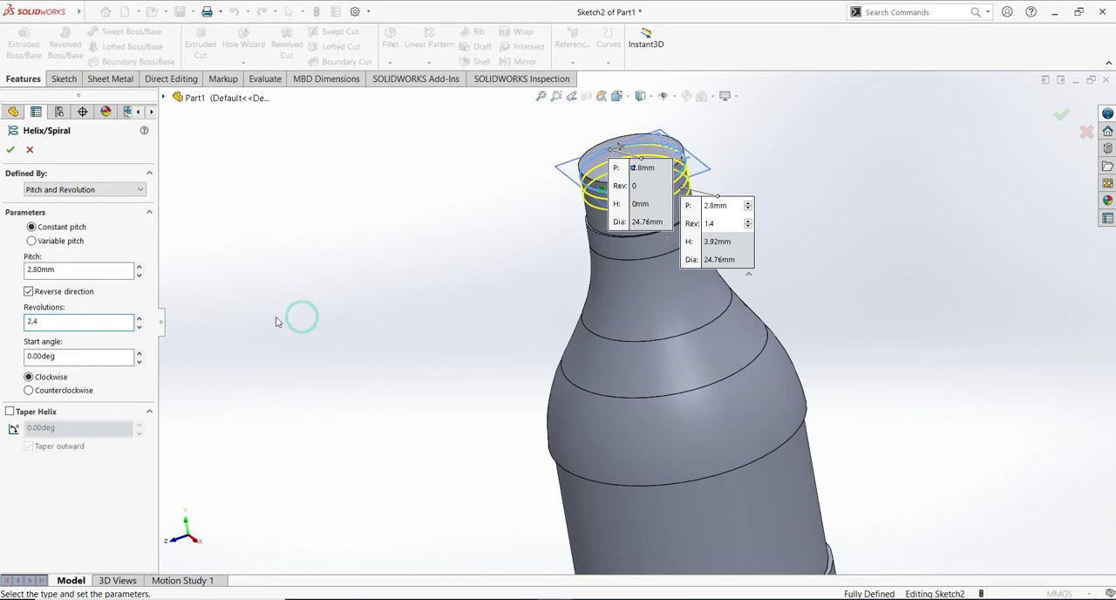
middle_click_drag(853, 247, 862, 176)
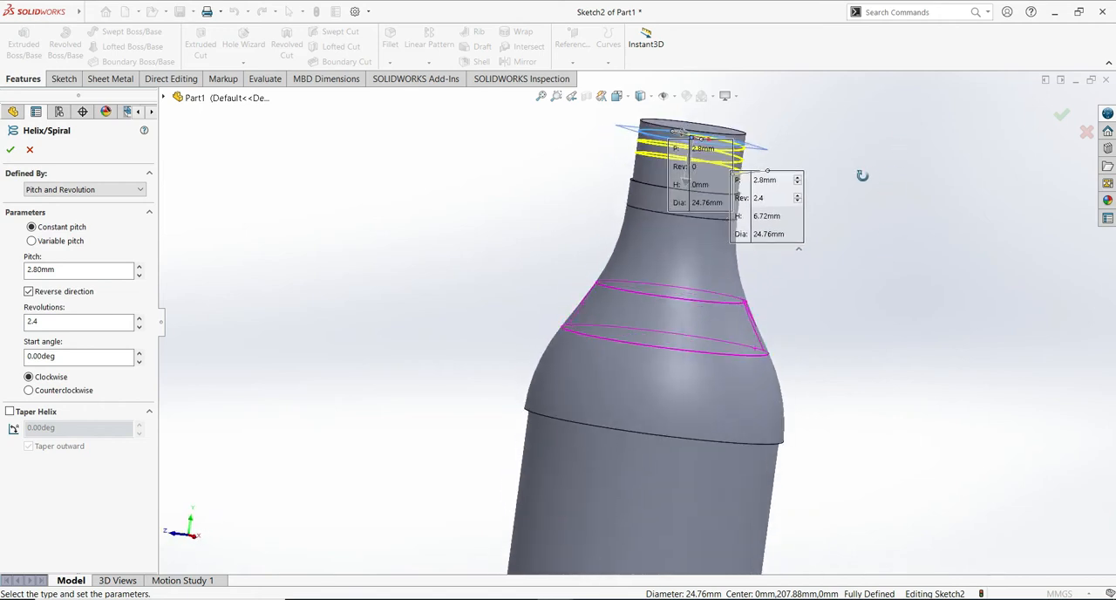
left_click(69, 269)
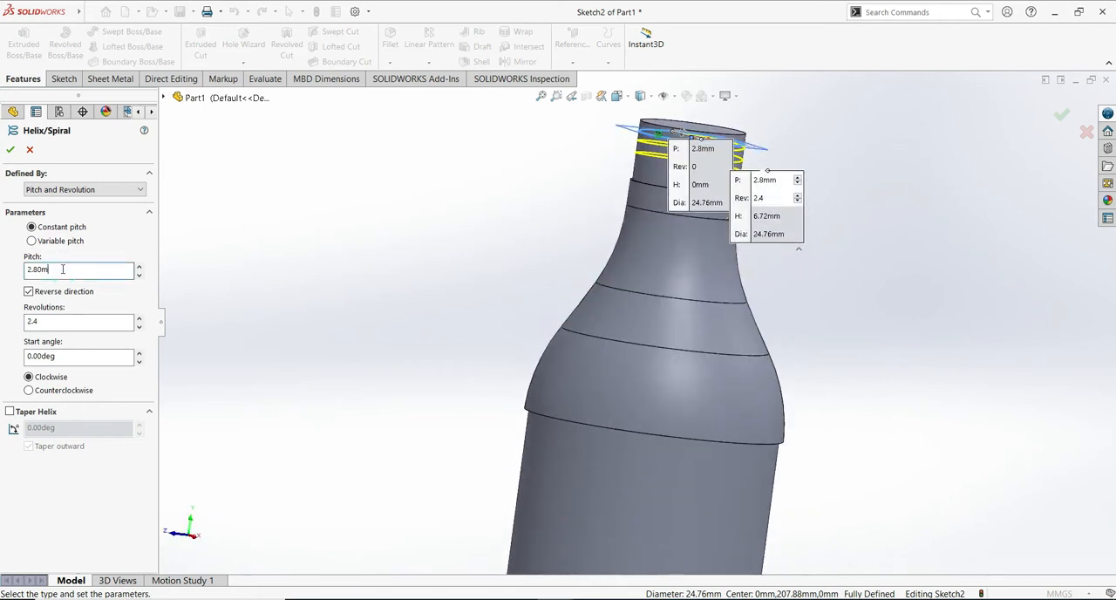
key("Return")
left_click(12, 151)
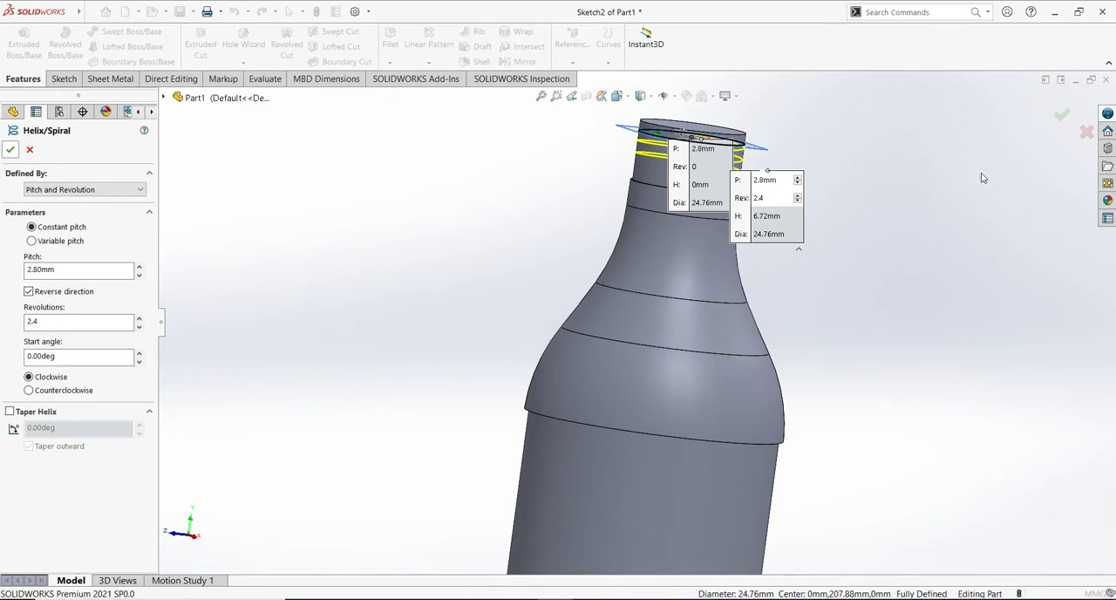
- Start a new sketch on the Front Plane for the thread profile at the bottle's neck
middle_click_drag(897, 192, 785, 218)
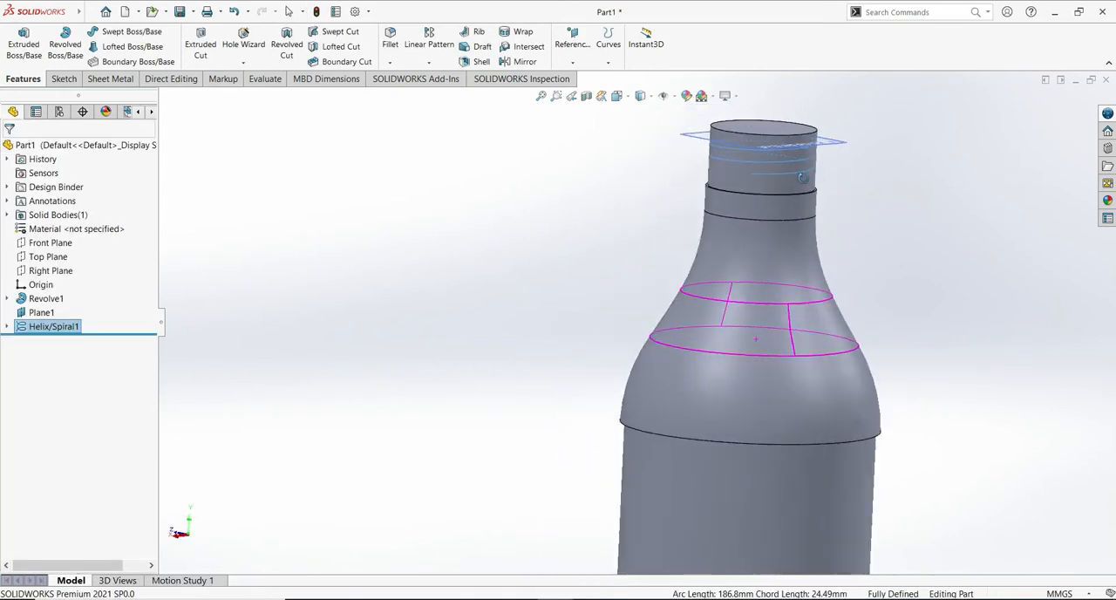
left_click(49, 243)
left_click(62, 229)
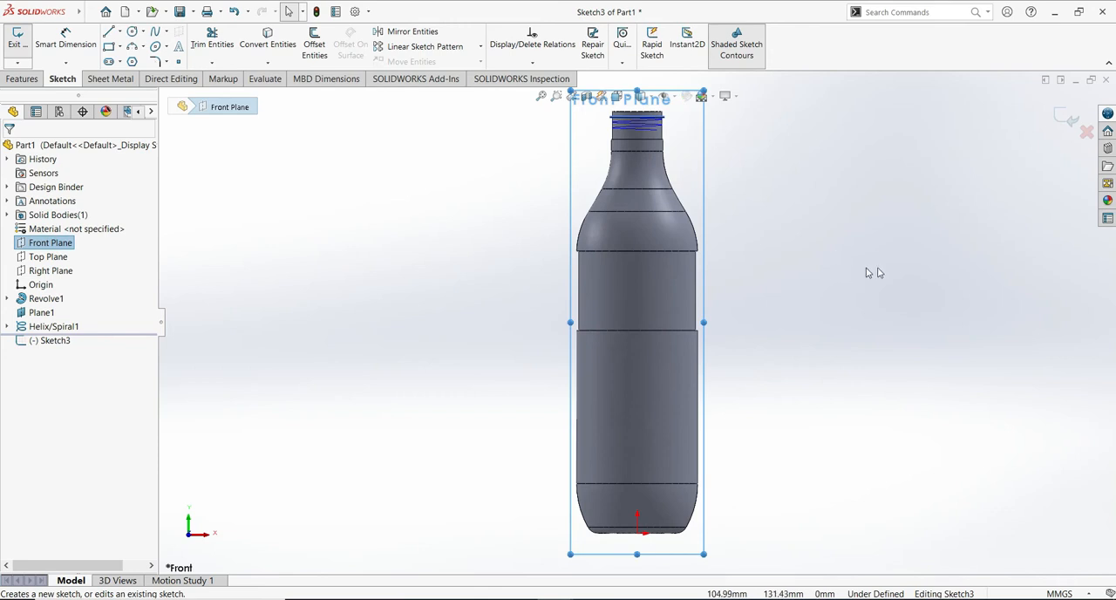
mouse_move(859, 277)
middle_mouse_down("ctrl")
mouse_move(854, 352)
mouse_move(892, 302)
mouse_move(895, 337)
mouse_move(895, 317)
middle_mouse_up("ctrl")
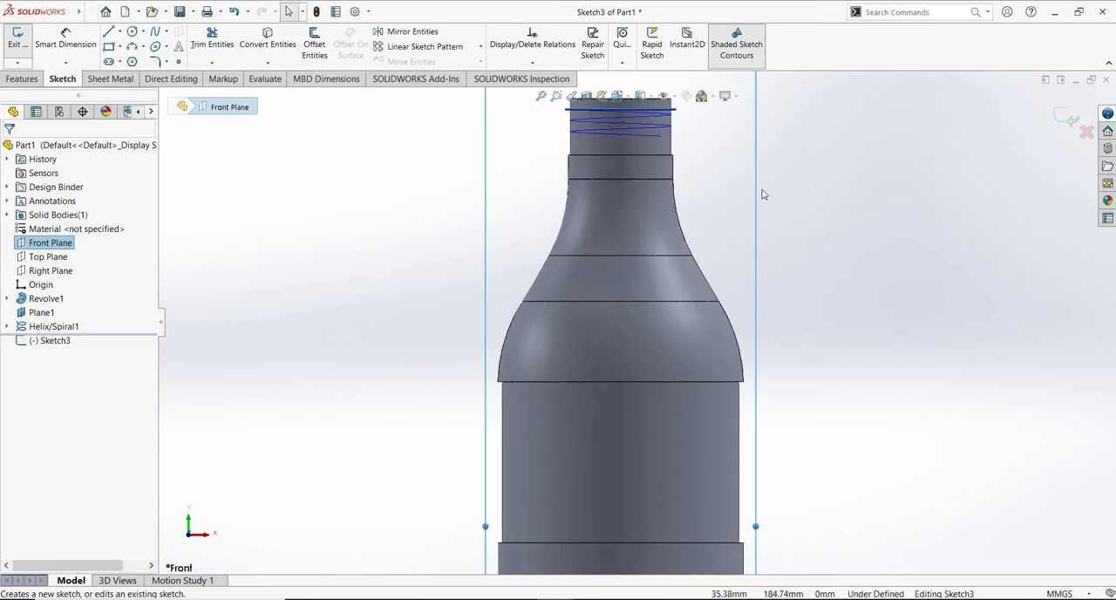
left_click(634, 127)
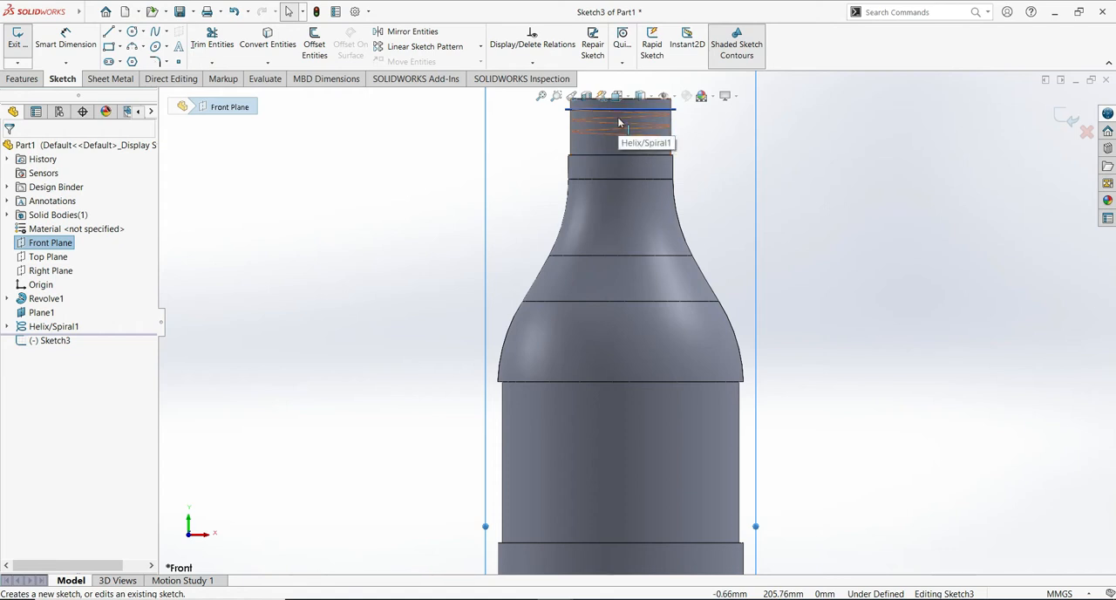
left_click(619, 122)
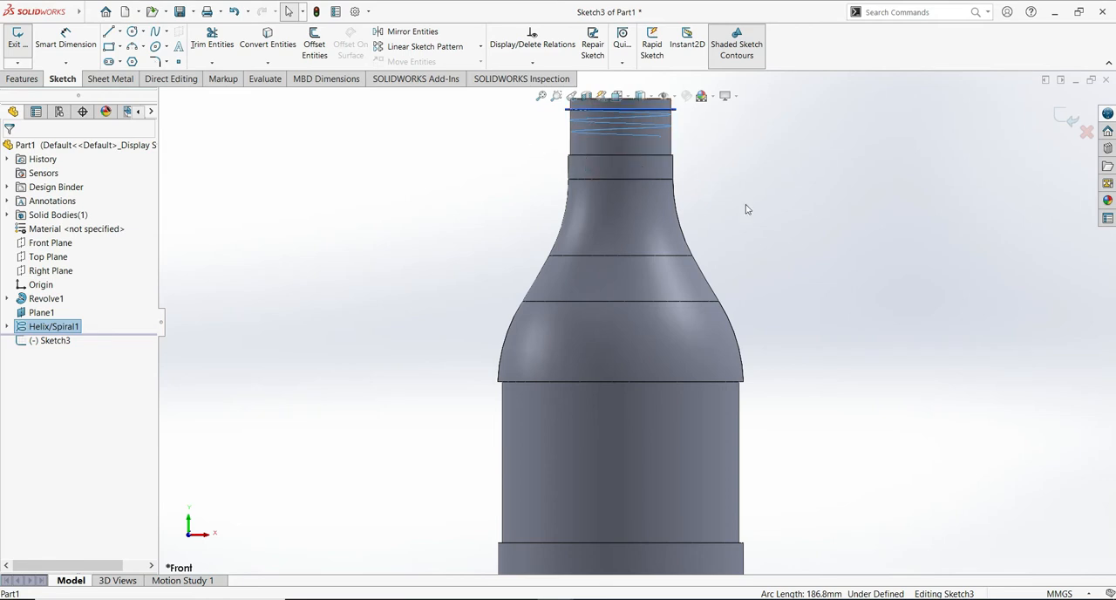
mouse_move(898, 306)
middle_mouse_down("ctrl")
mouse_move(898, 291)
mouse_move(899, 309)
middle_mouse_up("ctrl")
middle_click_drag(936, 376, 930, 334, "shift")
middle_click_drag(852, 168, 850, 358, "ctrl")
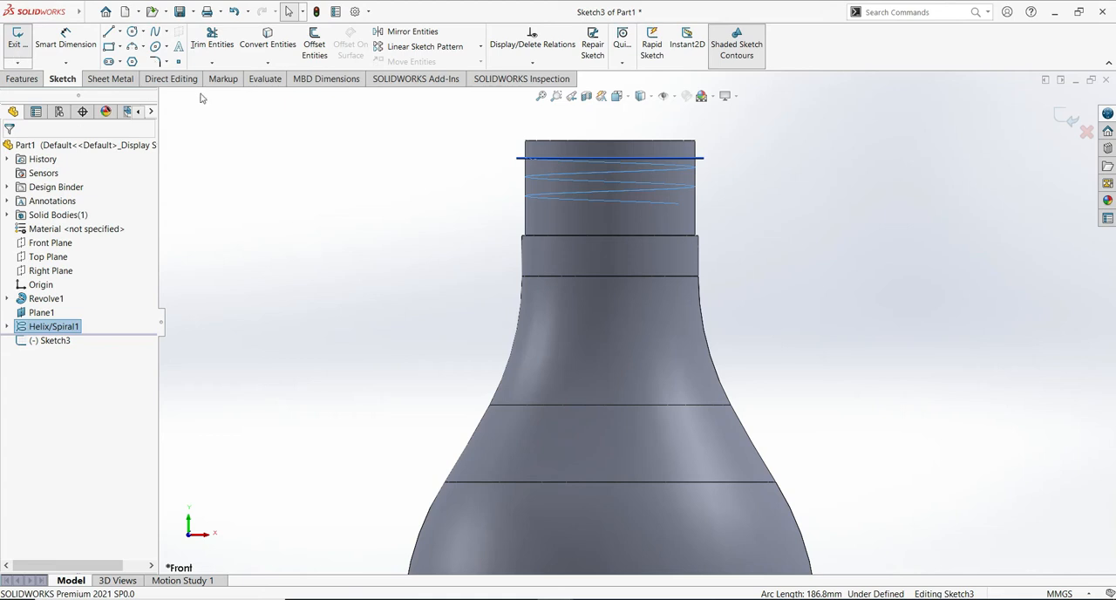
- Draw a three-sided polygon centered on the helix's start point, one vertex pointing outward, with an inscribed circle about 4.2 mm in diameter
left_click(132, 61)
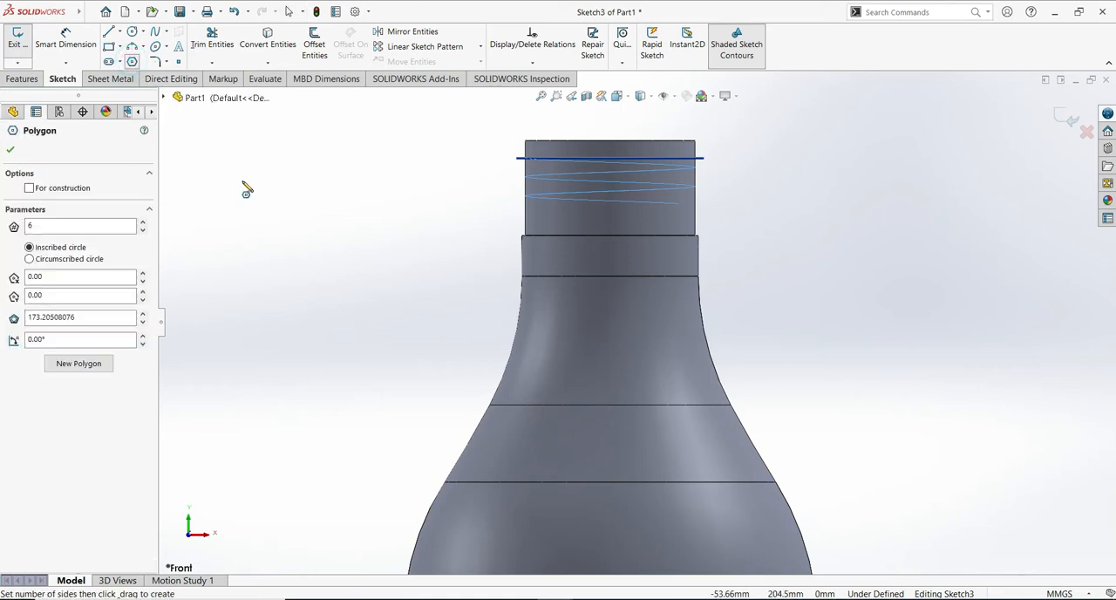
double_click(30, 226)
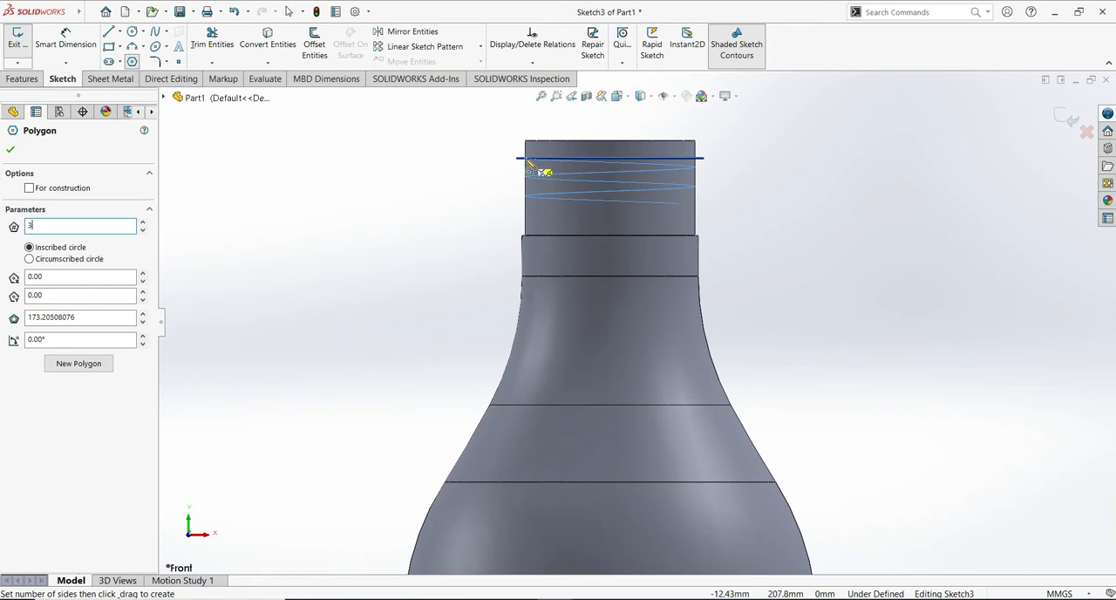
mouse_move(530, 164)
left_mouse_down()
mouse_move(503, 169)
mouse_move(523, 159)
mouse_move(499, 158)
mouse_move(513, 158)
mouse_move(510, 169)
mouse_move(498, 157)
left_mouse_up()
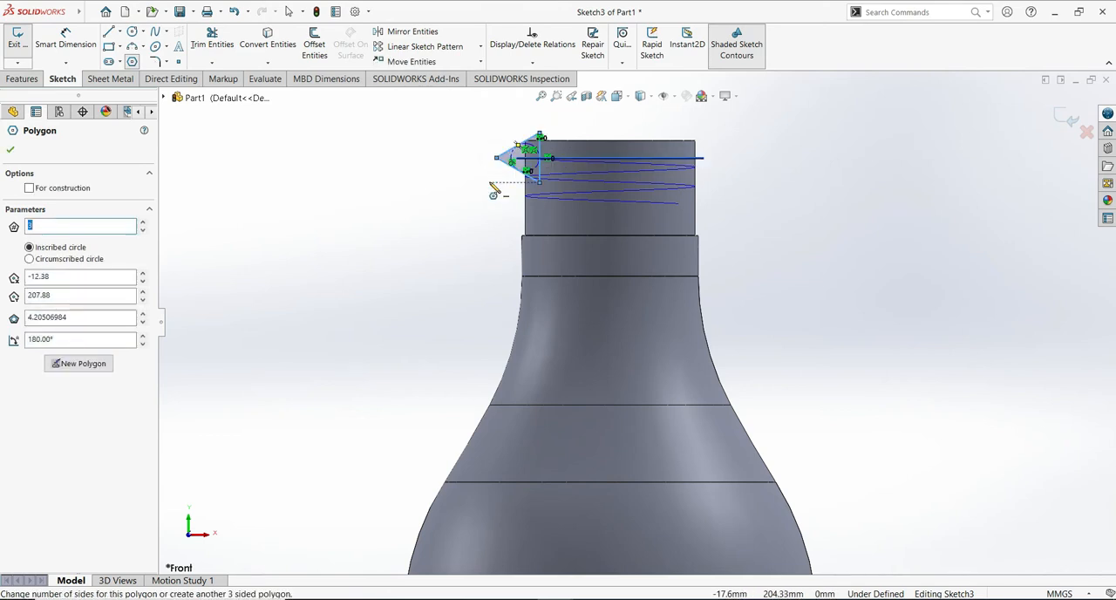
left_click(9, 152)
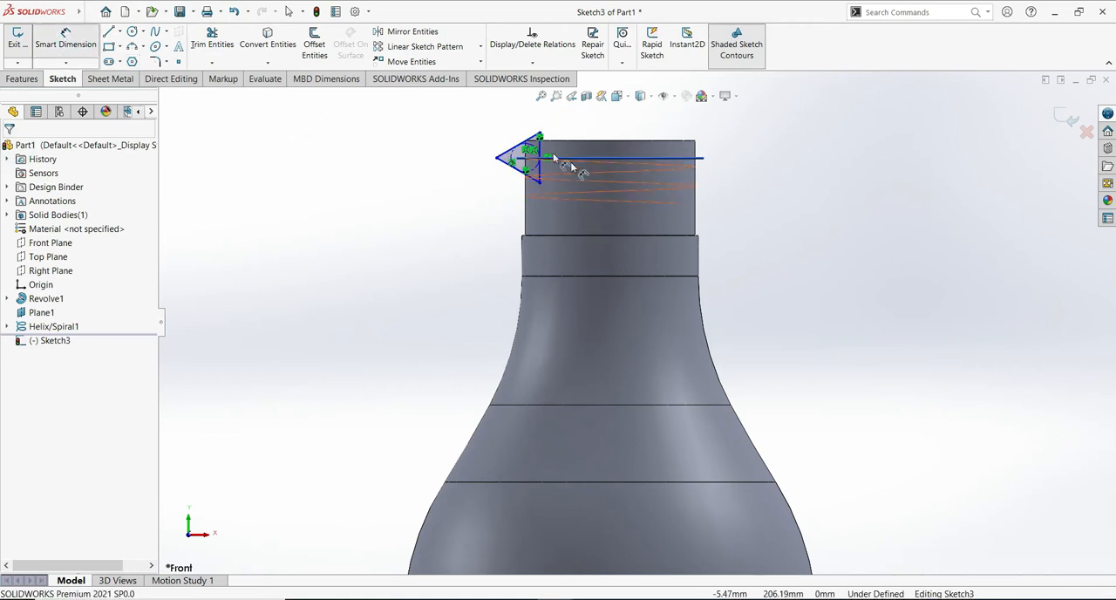
- Set the triangle's inscribed circle diameter to 1.2 mm and add a Pierce relation between its center point and the helix
left_click(532, 144)
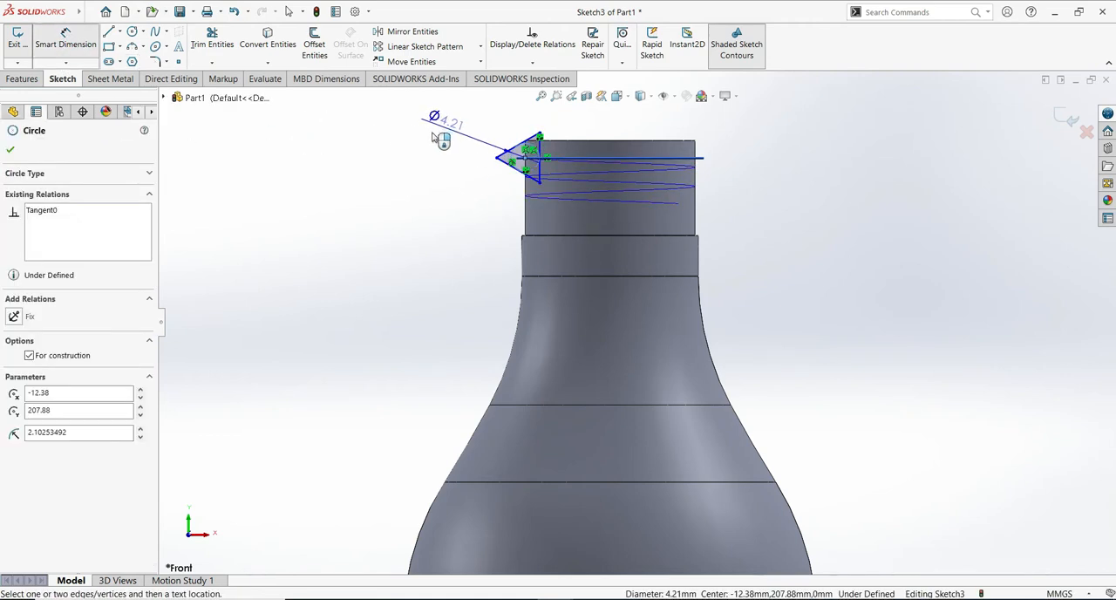
left_click(433, 135)
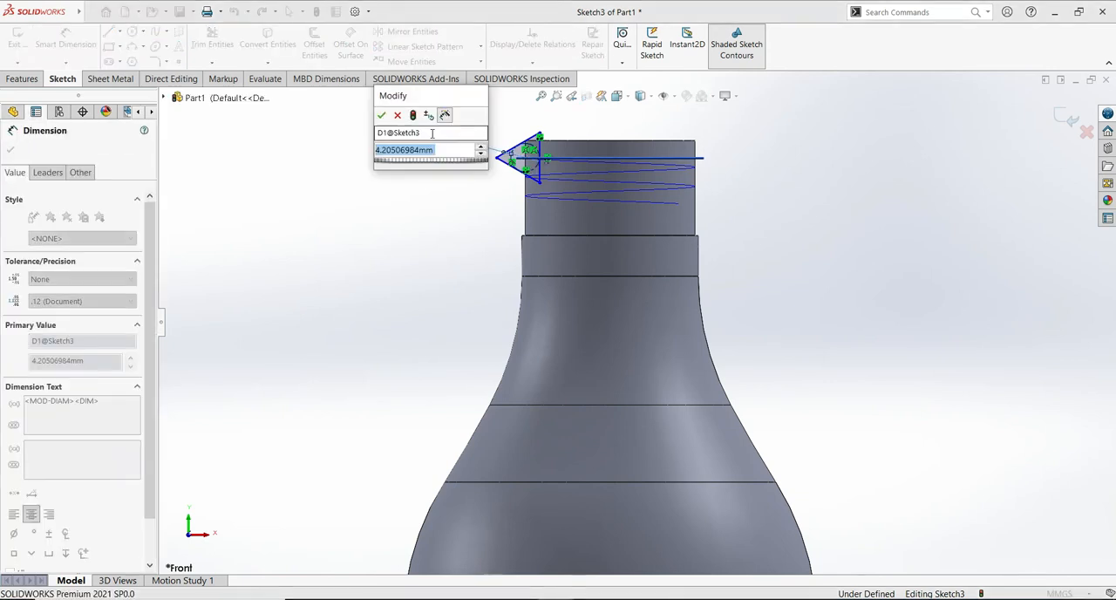
type("1.2")
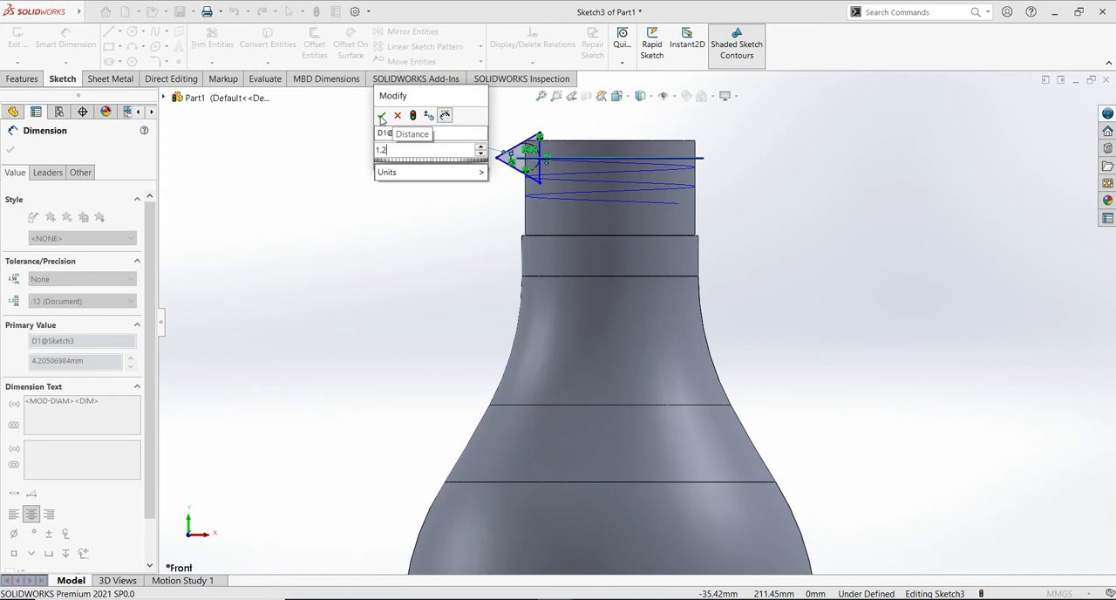
left_click(381, 117)
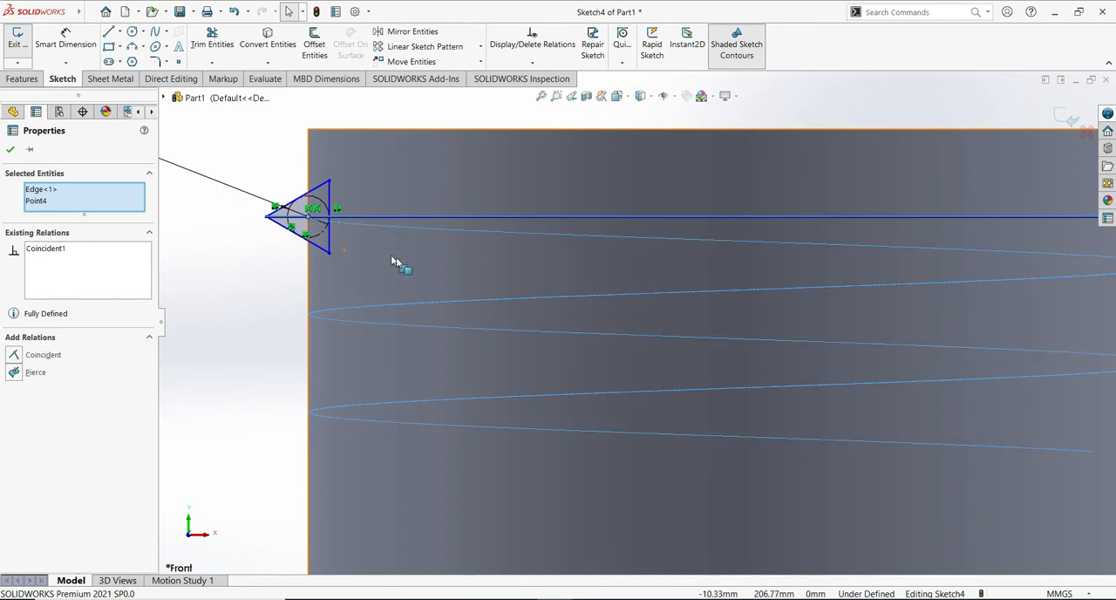
left_click(31, 373)
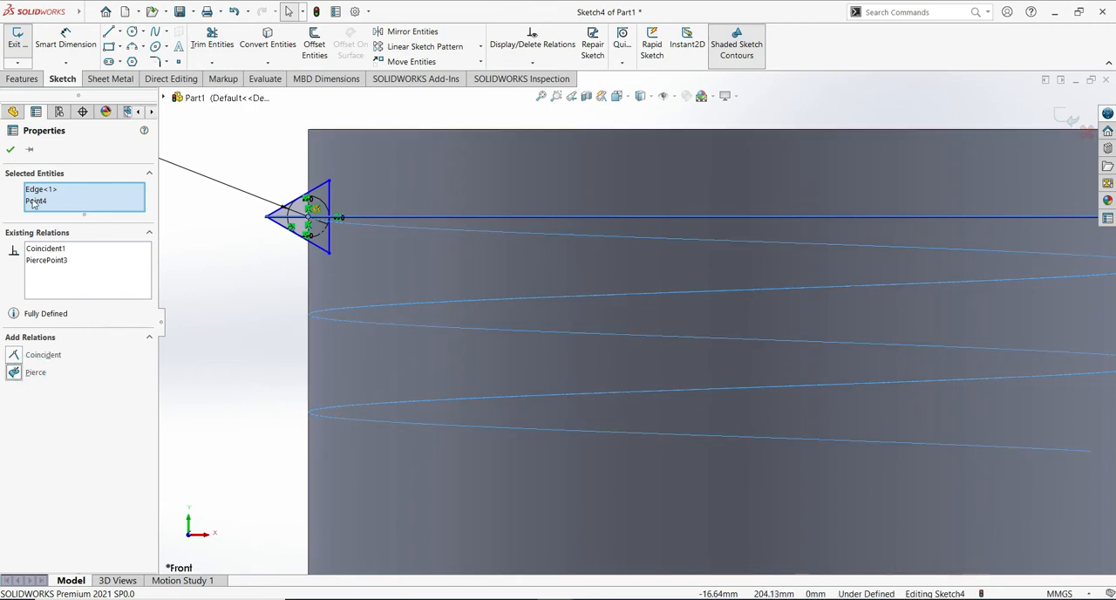
left_click(12, 151)
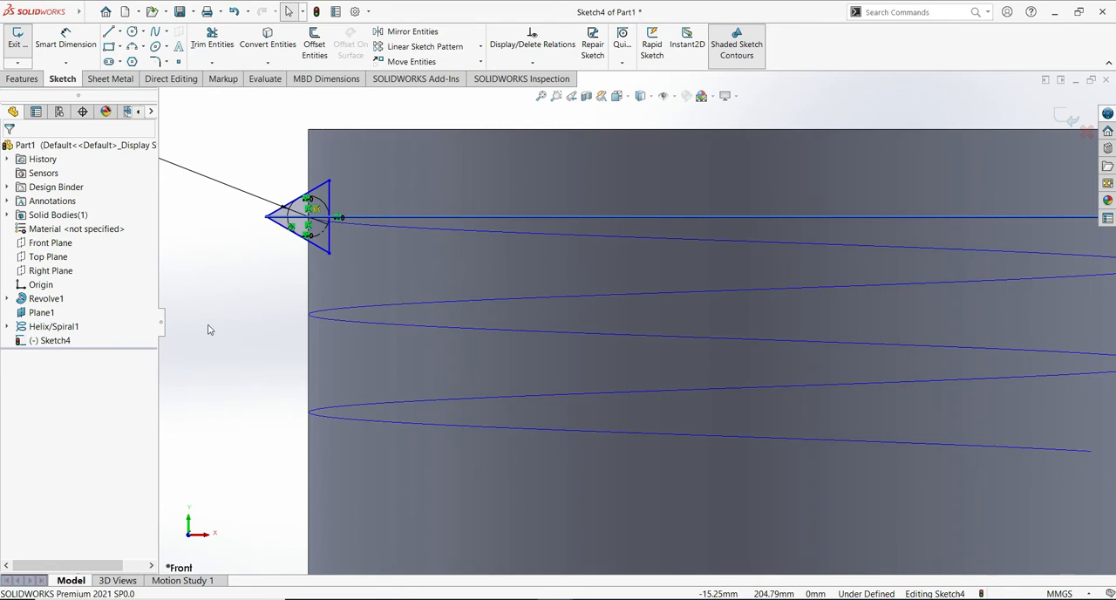
- Chamfer the triangle's outward-pointing vertex with an equal distance of 0.5 mm
left_click(166, 62)
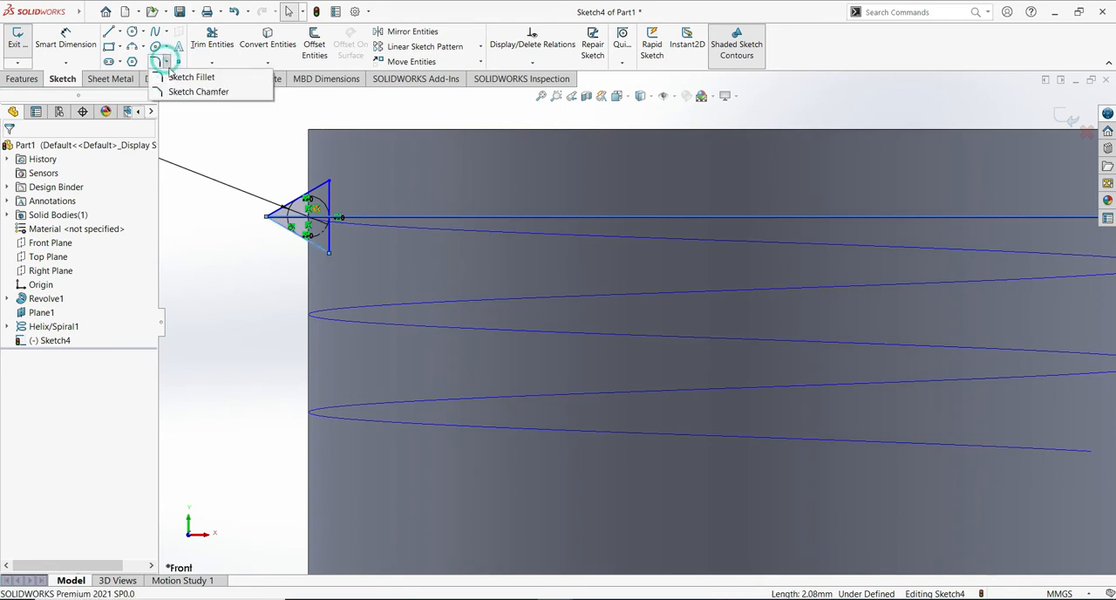
left_click(199, 92)
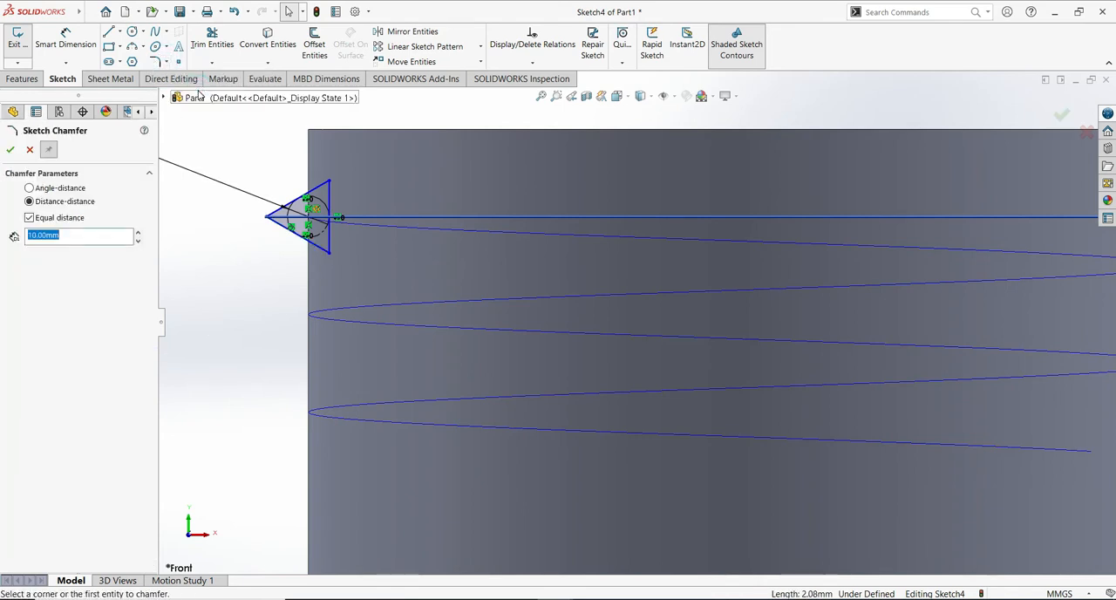
type("0.5")
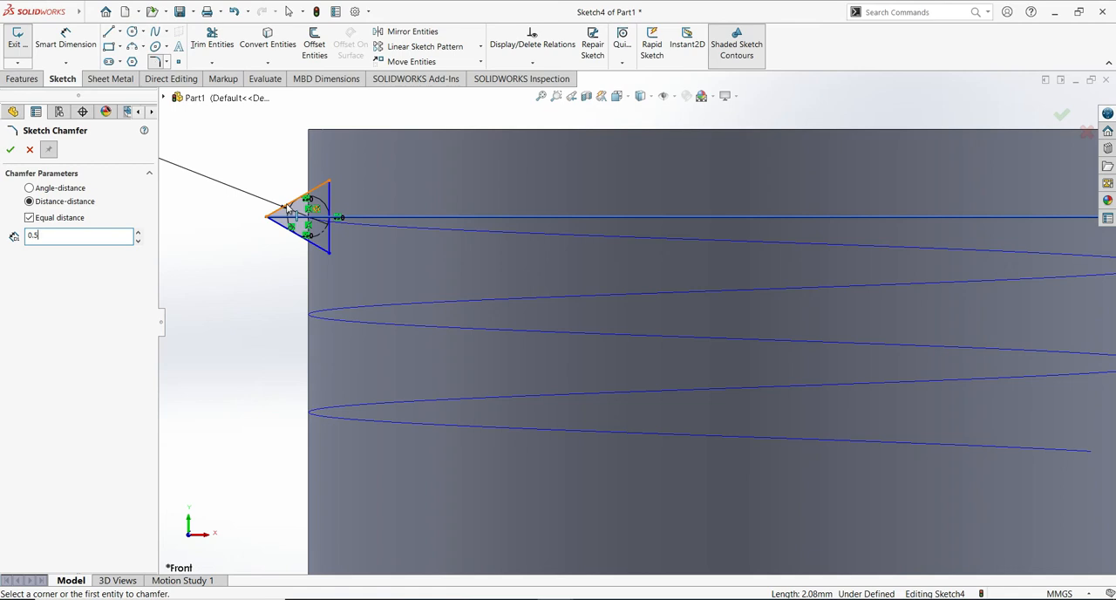
left_click(286, 204)
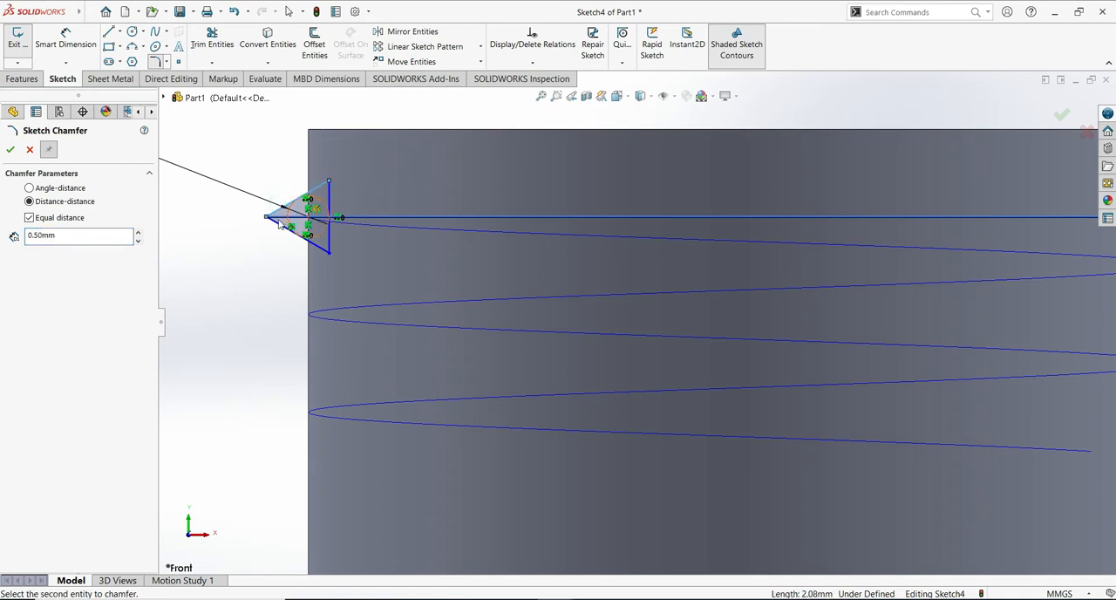
left_click(276, 225)
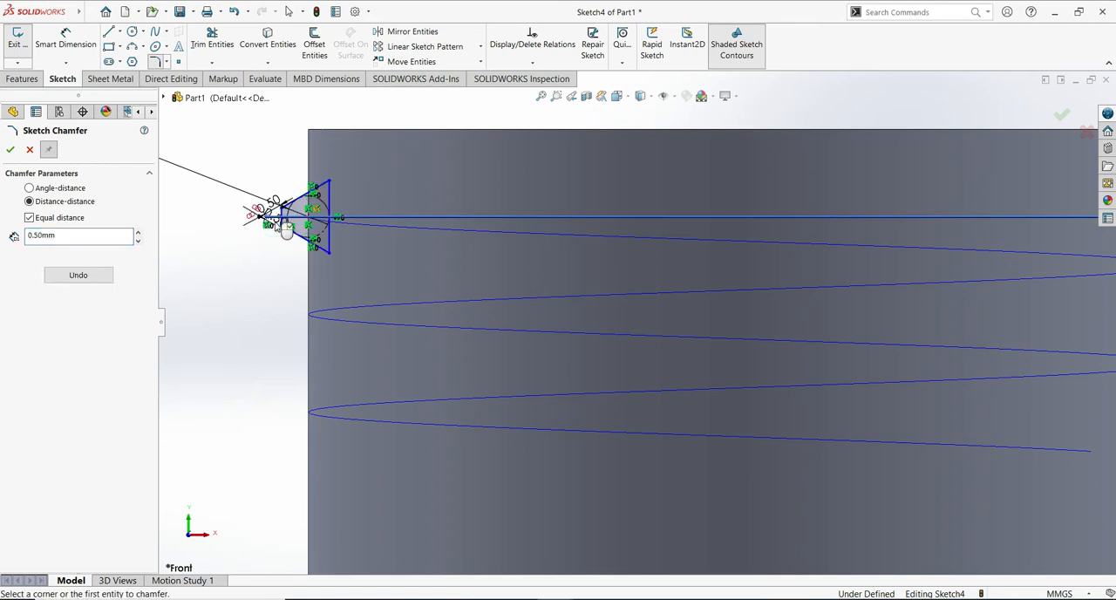
left_click(11, 151)
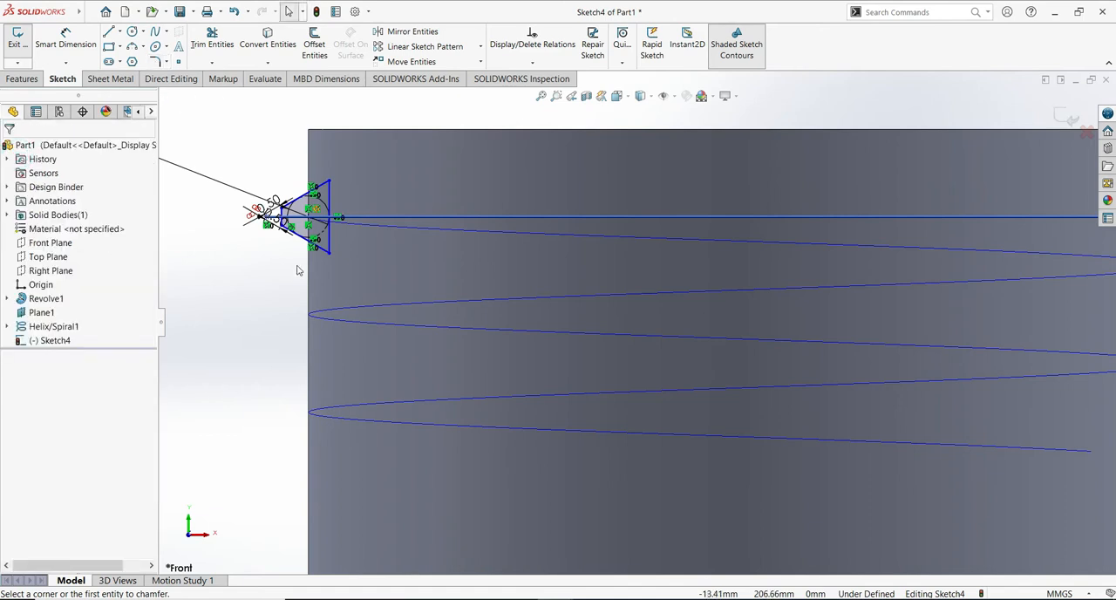
- Finish the profile sketch and sweep it along the helix as a solid boss to form the neck thread
scroll(501, 323, "down", 5)
scroll(501, 323, "up", 5)
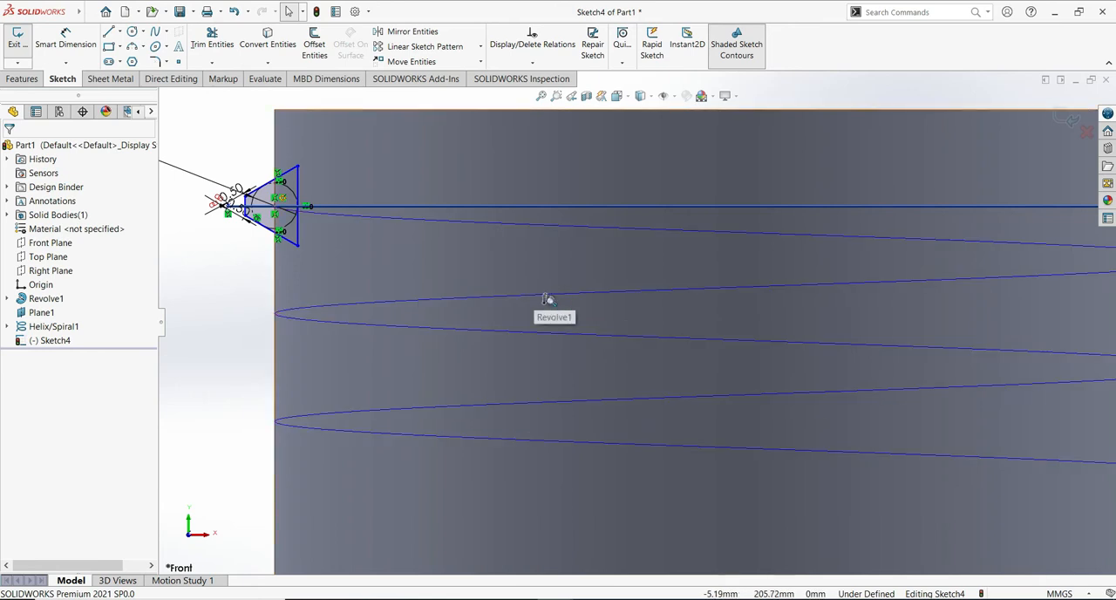
scroll(537, 312, "up", 3)
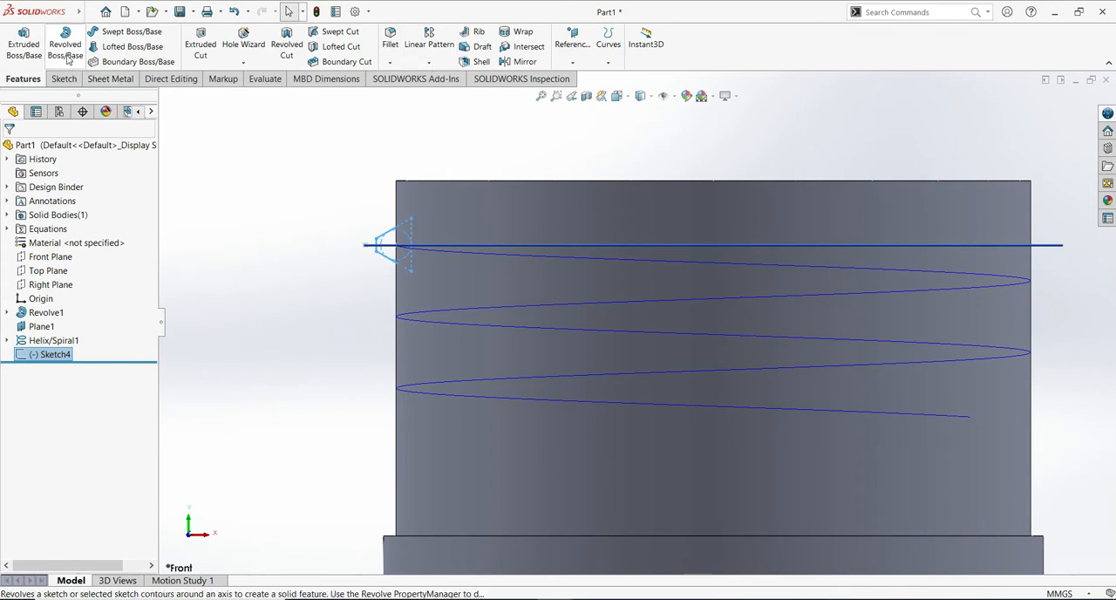
left_click(118, 34)
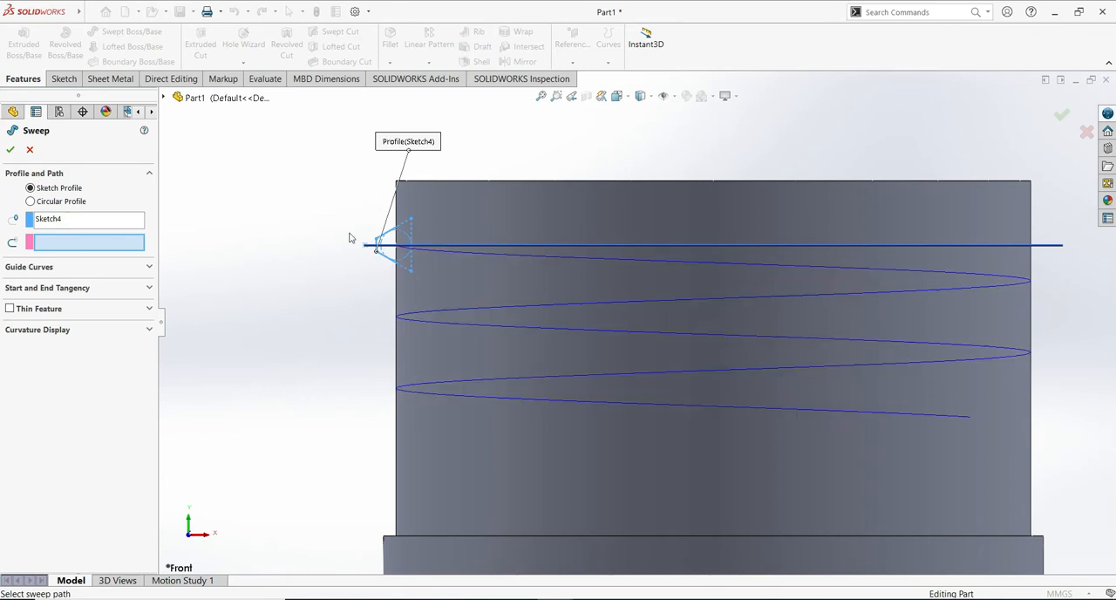
left_click(493, 252)
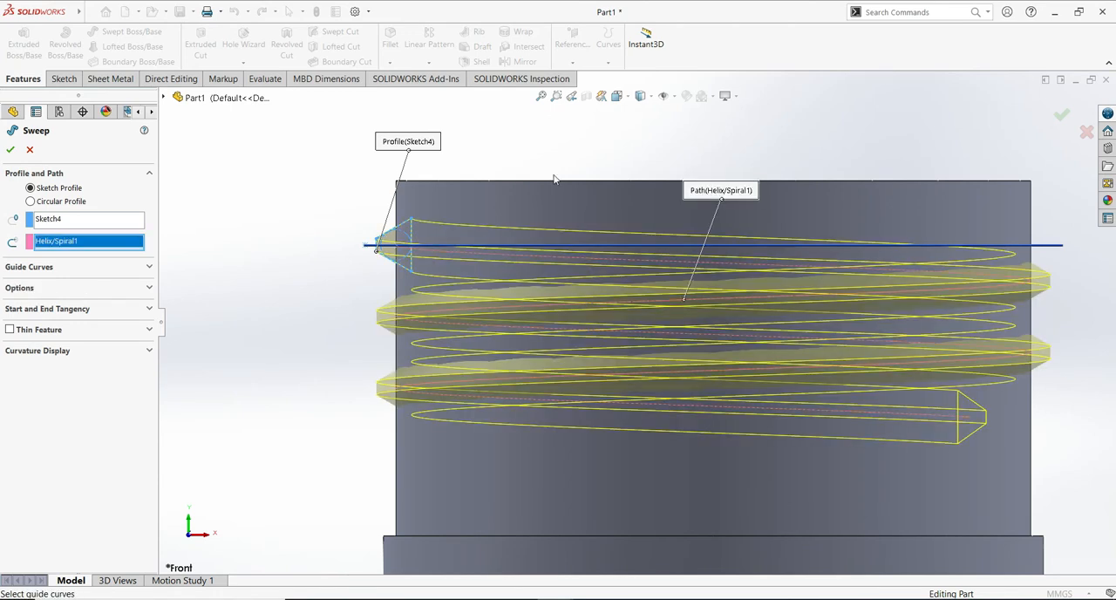
left_click(11, 149)
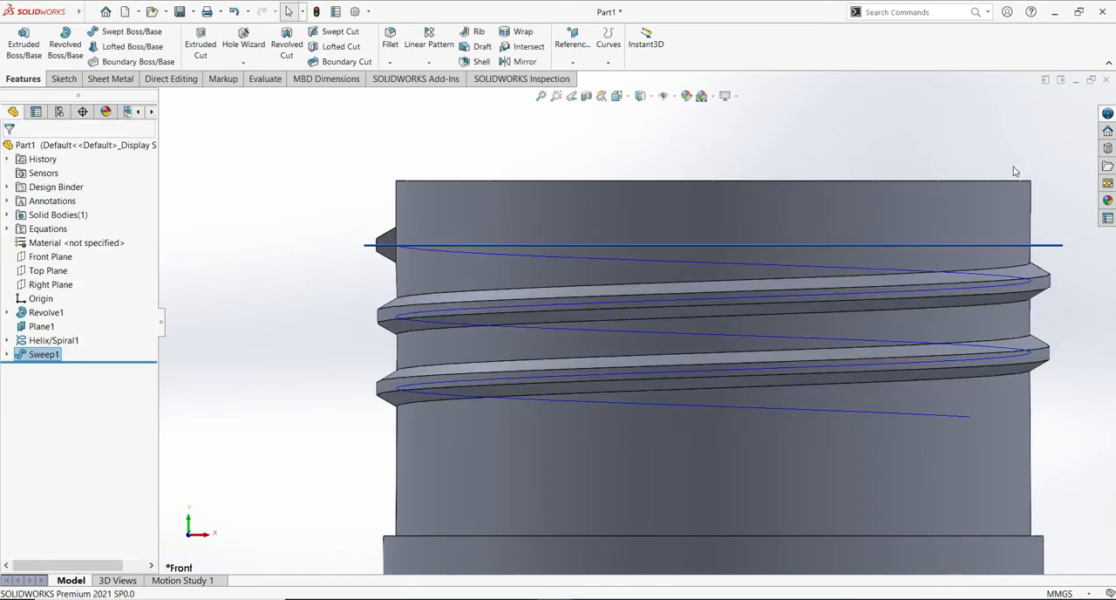
- Examine the swept thread and the bottle's neck from several angles
middle_click_drag(1013, 167, 779, 321)
scroll(807, 411, "up", 7)
scroll(807, 411, "up", 1)
middle_click_drag(858, 369, 989, 394)
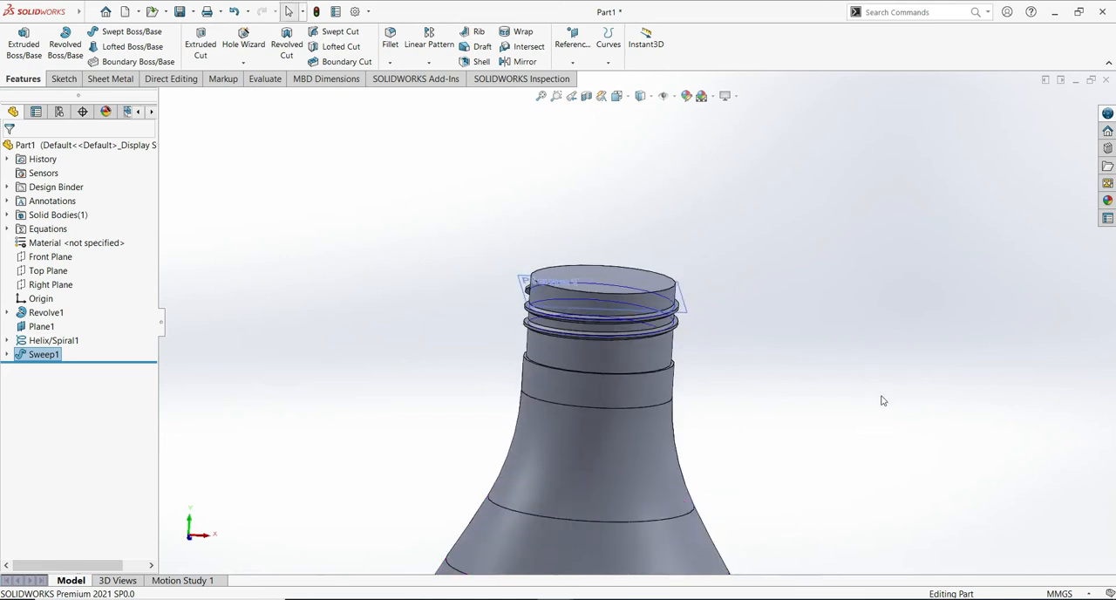
middle_click_drag(904, 406, 859, 329, "ctrl")
mouse_move(838, 284)
middle_mouse_down()
mouse_move(810, 259)
mouse_move(857, 274)
middle_mouse_up()
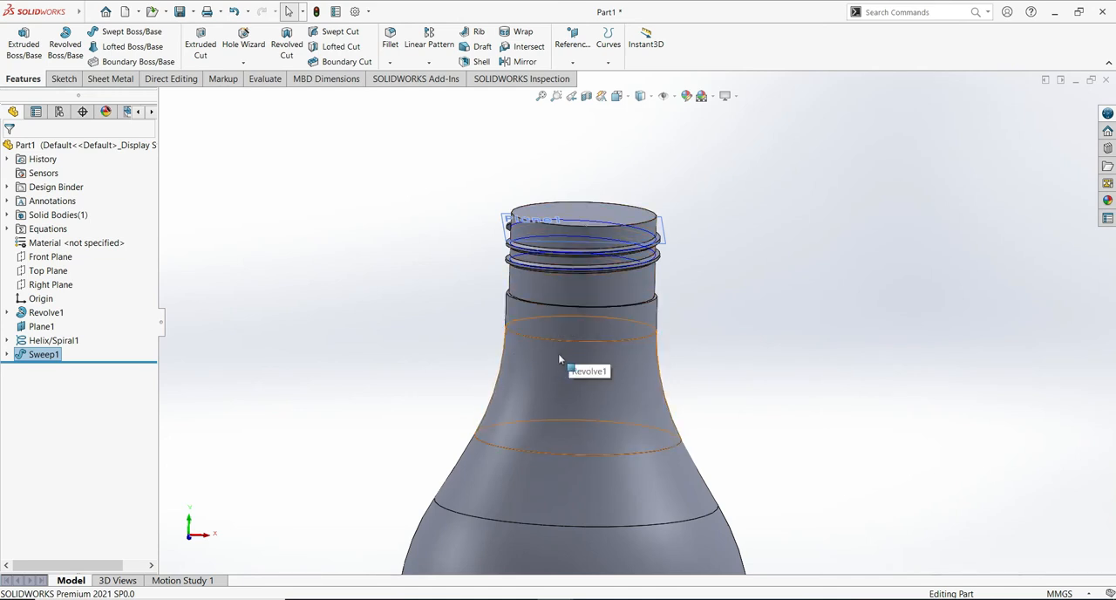
left_click(787, 239)
scroll(787, 239, "down", 1)
mouse_move(788, 241)
middle_mouse_down("ctrl")
mouse_move(796, 270)
mouse_move(797, 234)
middle_mouse_up("ctrl")
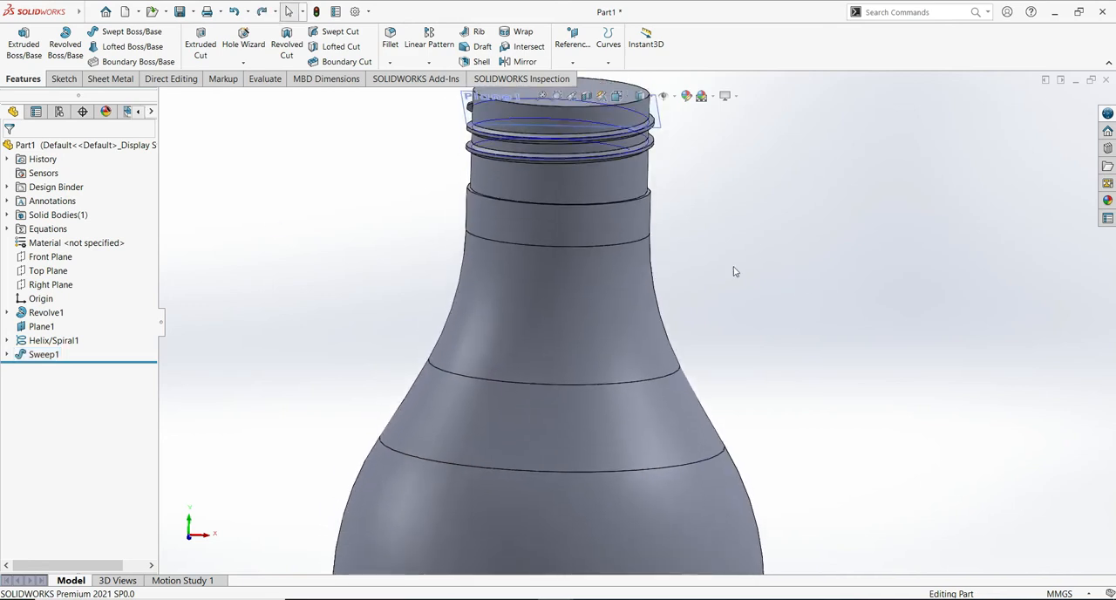
- Start a new sketch on the Front Plane, viewed face-on at the bottle's neck
left_click(61, 256)
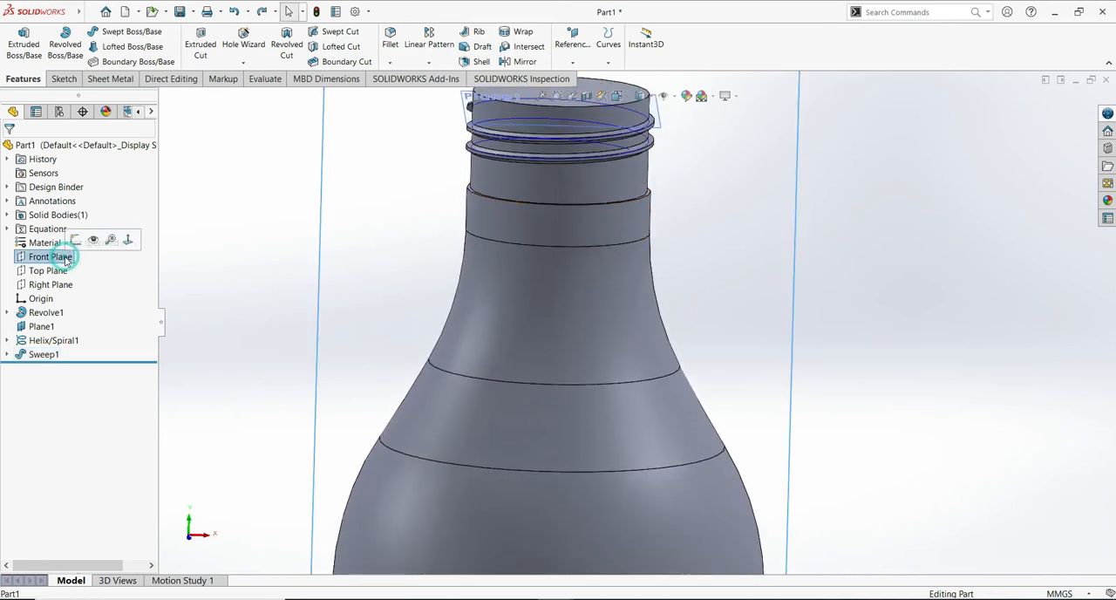
left_click(62, 78)
left_click(19, 42)
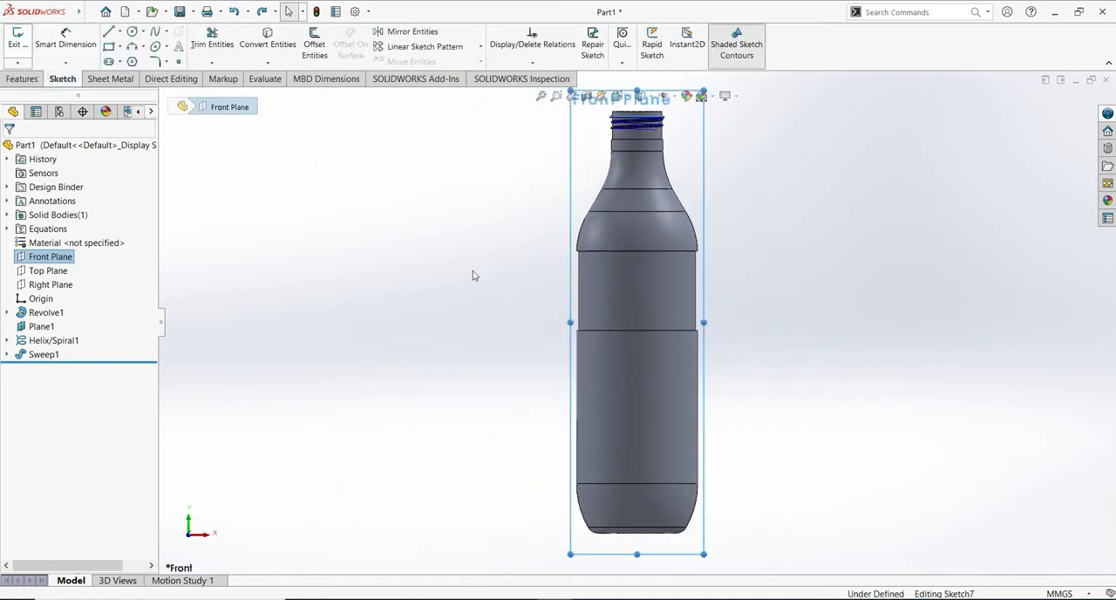
middle_click_drag(843, 329, 852, 262, "shift")
middle_click_drag(954, 142, 923, 425, "ctrl")
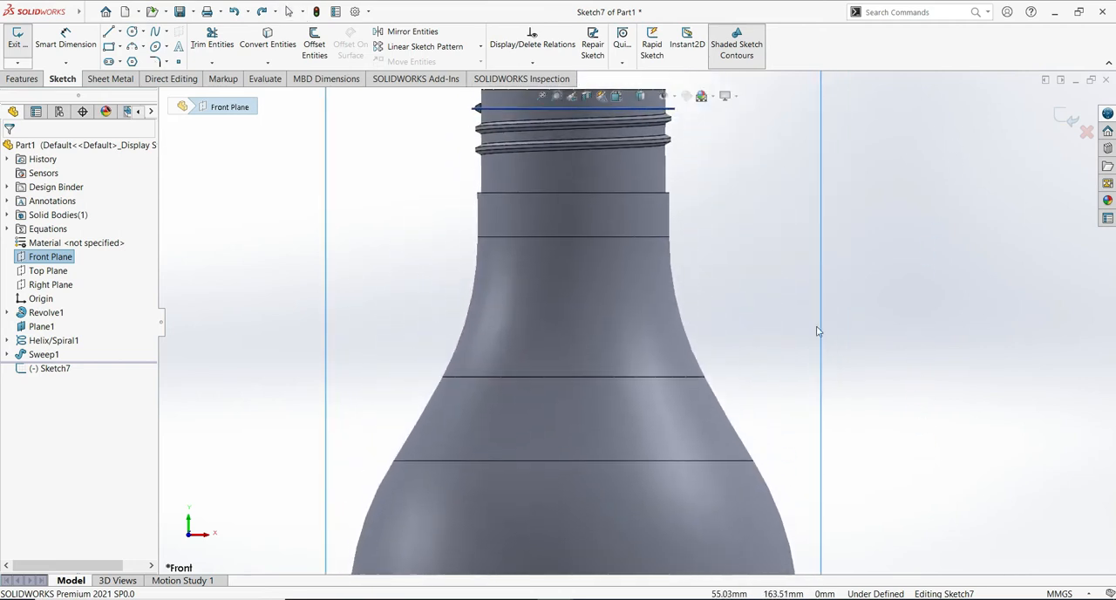
scroll(495, 235, "up", 1)
- Draw a vertical line about 8.4 mm long inside the neck, a horizontal line about 9.6 mm outward from its lower end, and a 2 mm rise
left_click(108, 32)
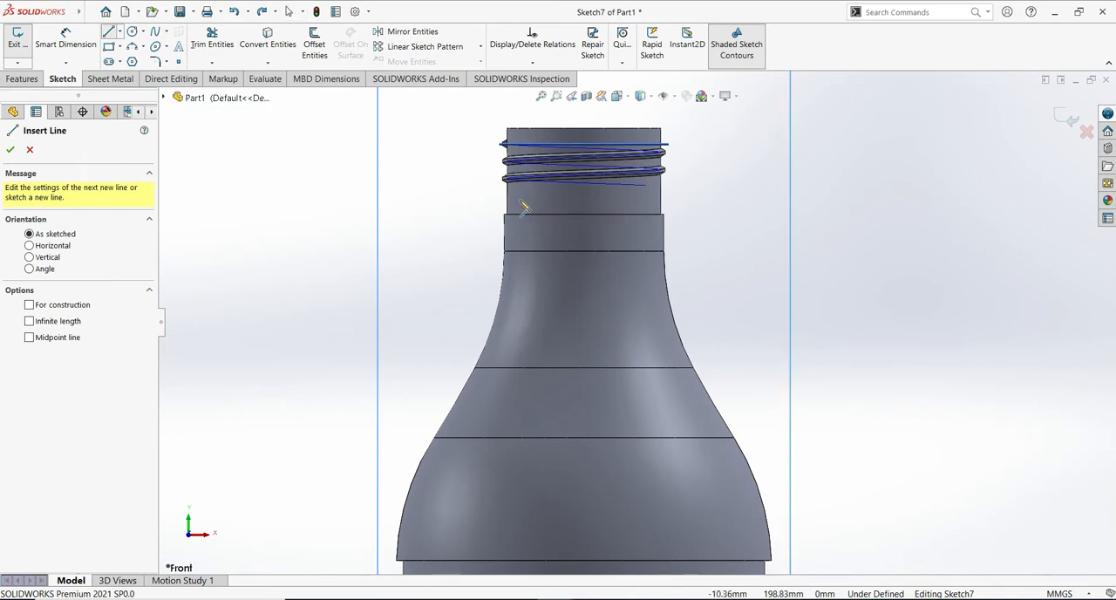
left_click(519, 200)
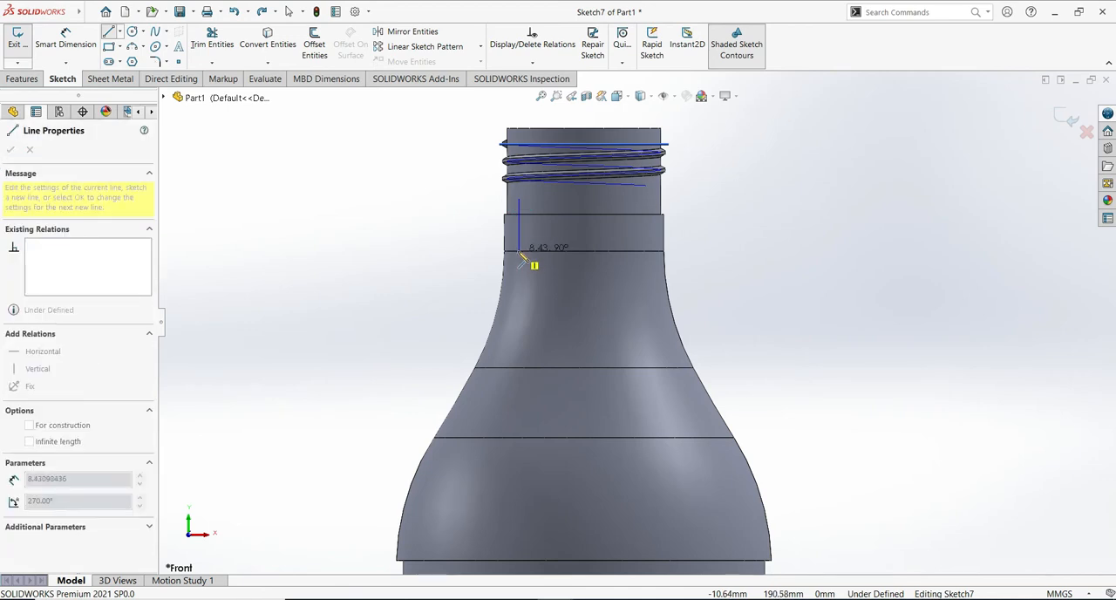
left_click(520, 249)
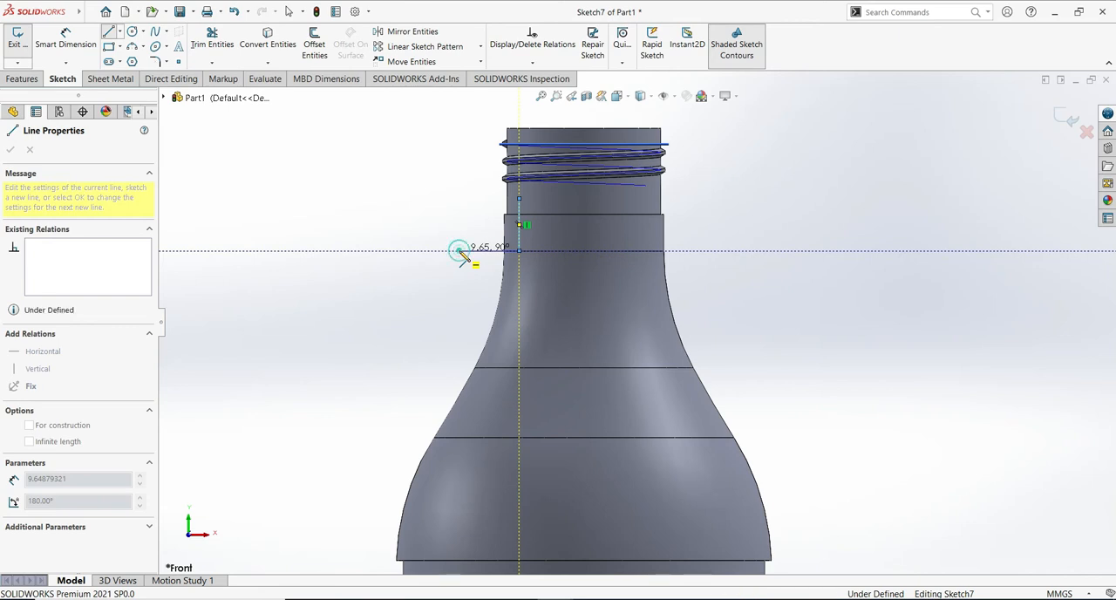
left_click(460, 251)
scroll(459, 237, "down", 4)
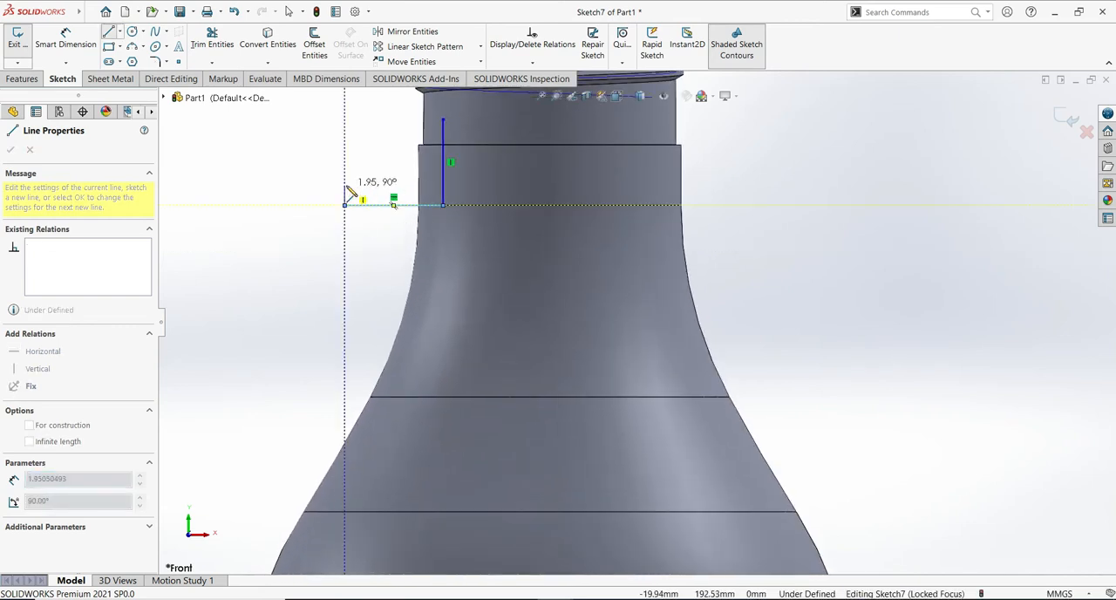
left_click(345, 181)
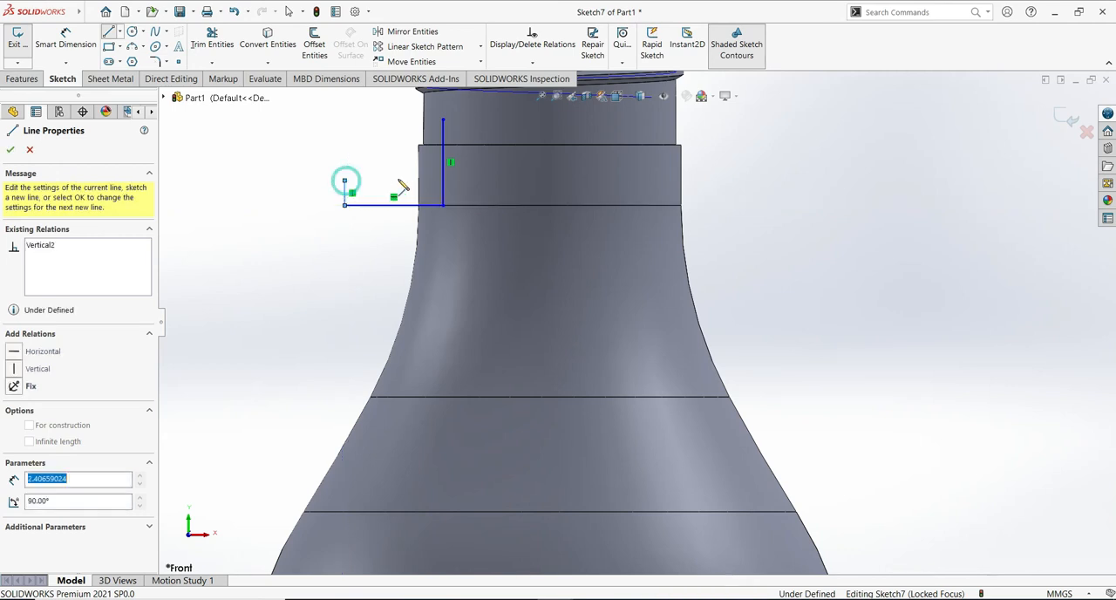
- Close the profile with a slope to the neck, a short vertical to the collar's upper edge, and an outward step about 2.5 mm high
left_click(419, 158)
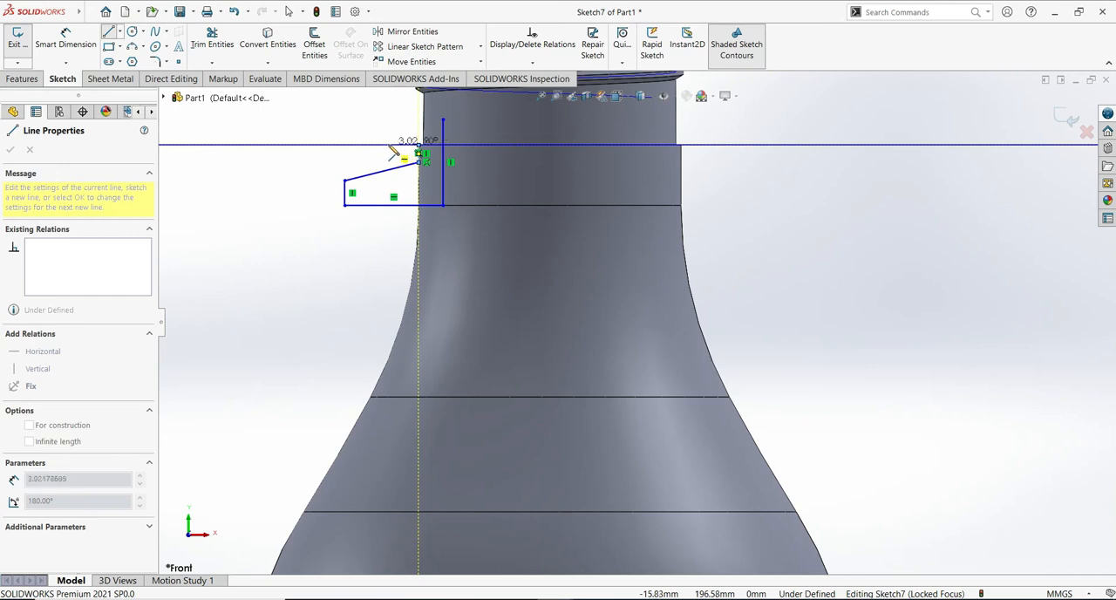
left_click(389, 145)
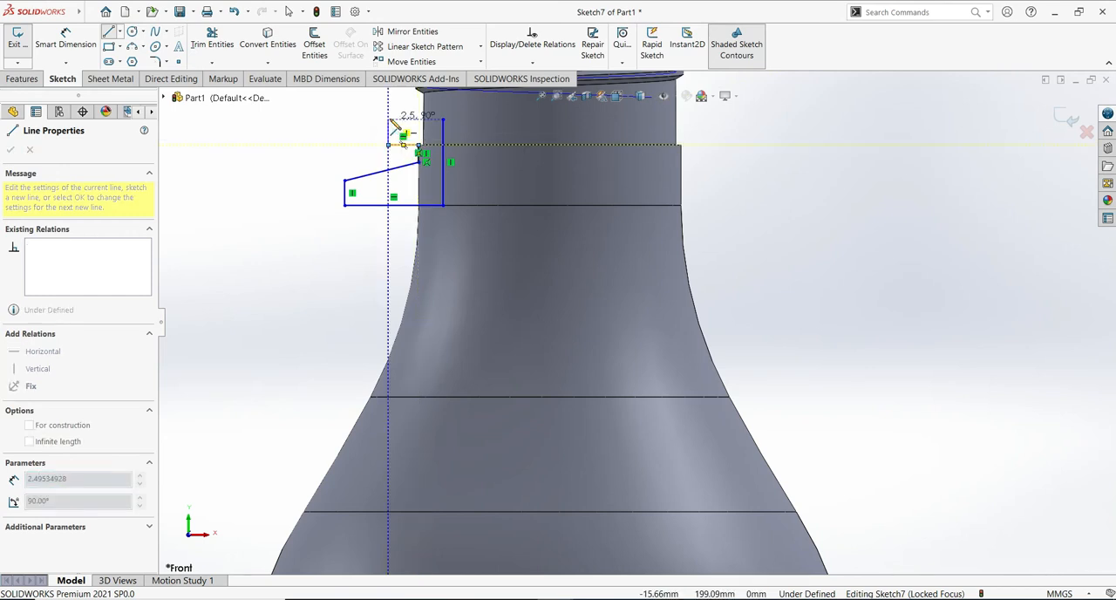
left_click(389, 119)
left_click(443, 119)
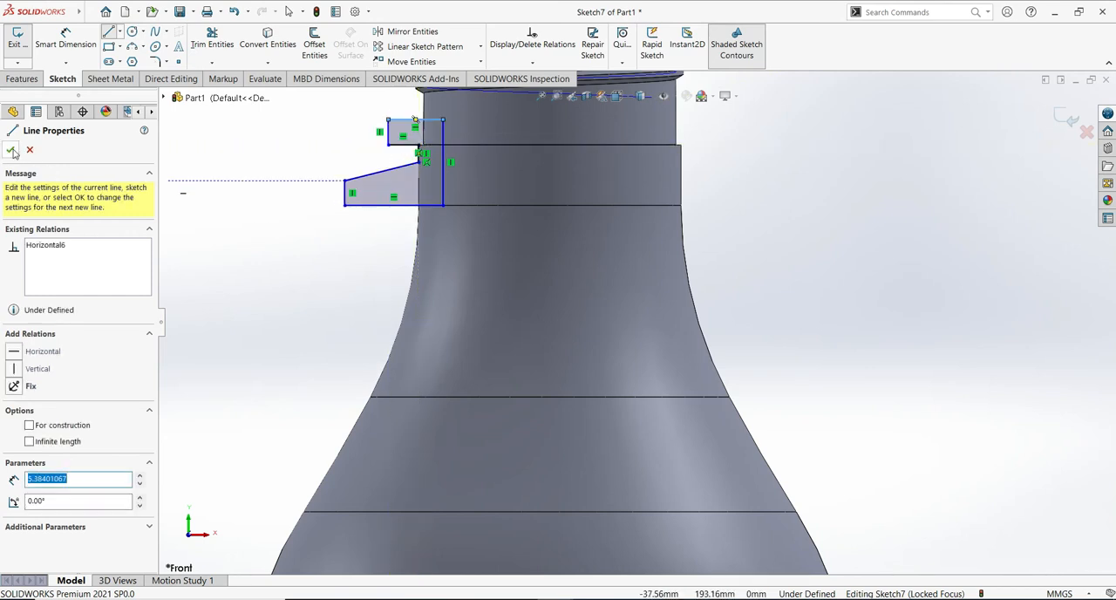
left_click(12, 149)
key("Escape")
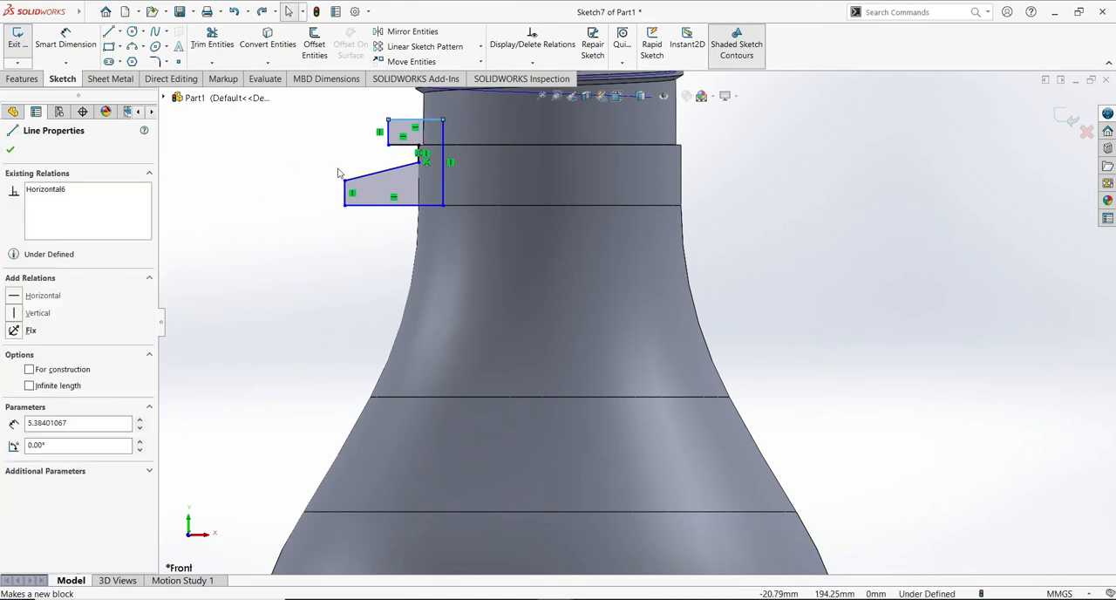
key("alt+f")
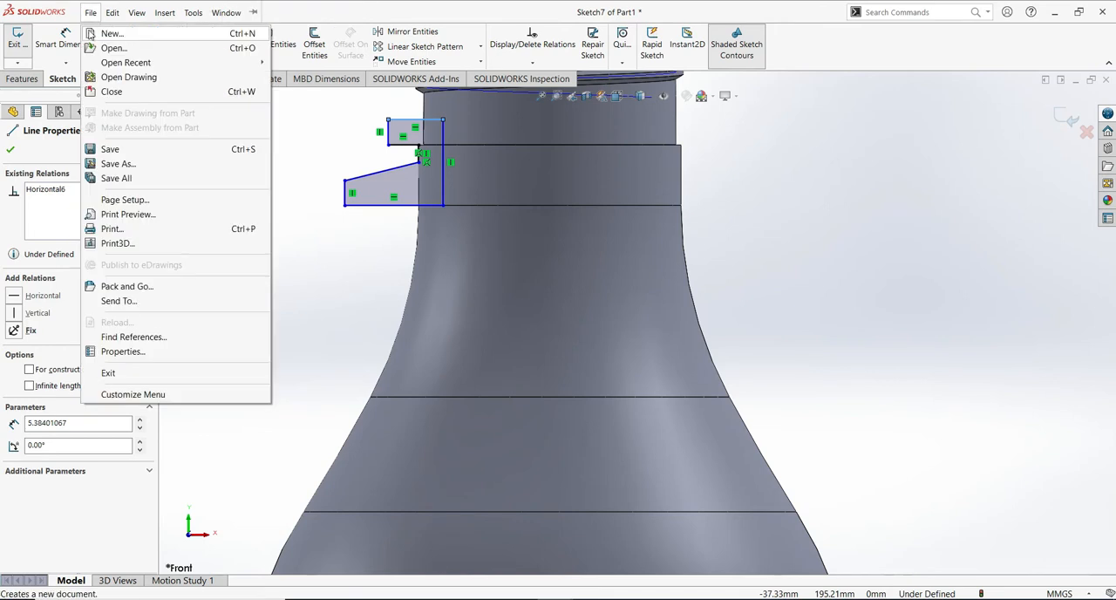
left_click(12, 154)
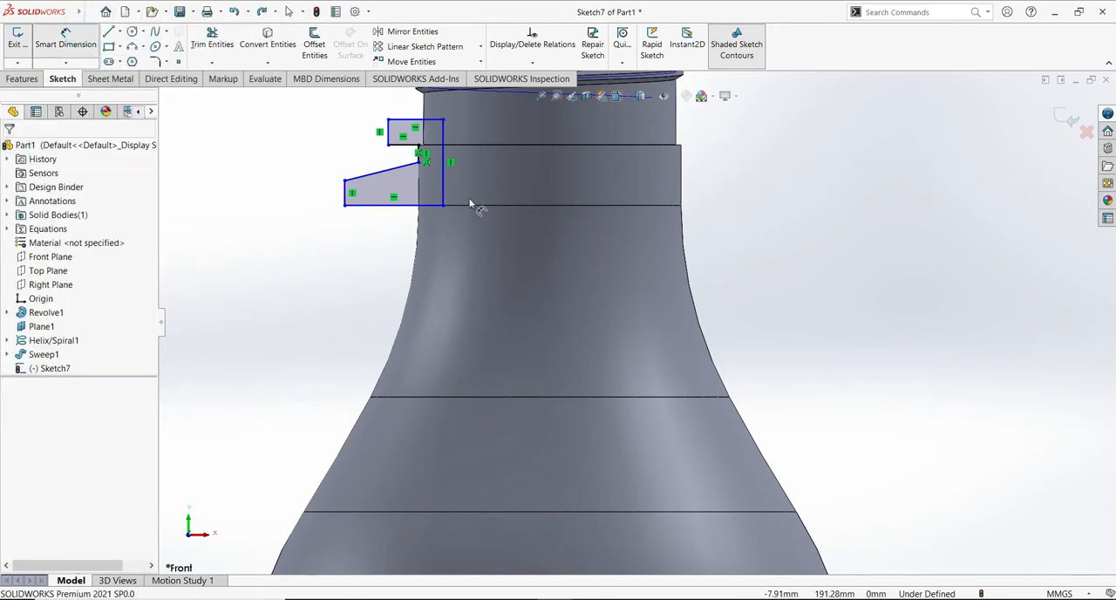
- Dimension the collar profile 4 mm wide between its inner vertical and the upper step's outer edge, and 7.5 mm high overall
left_click(444, 161)
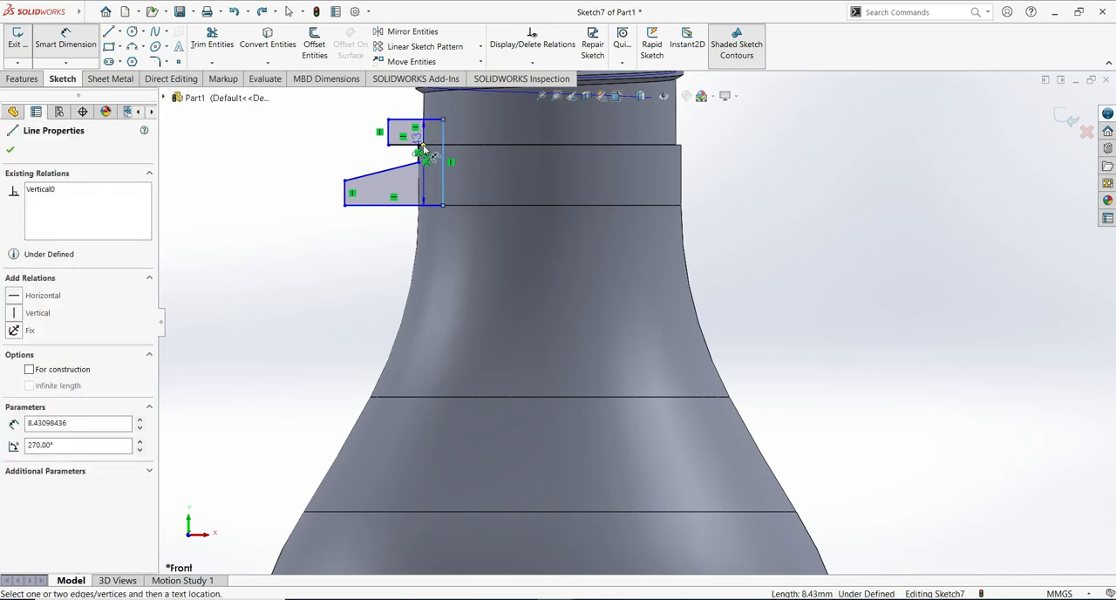
left_click(421, 150)
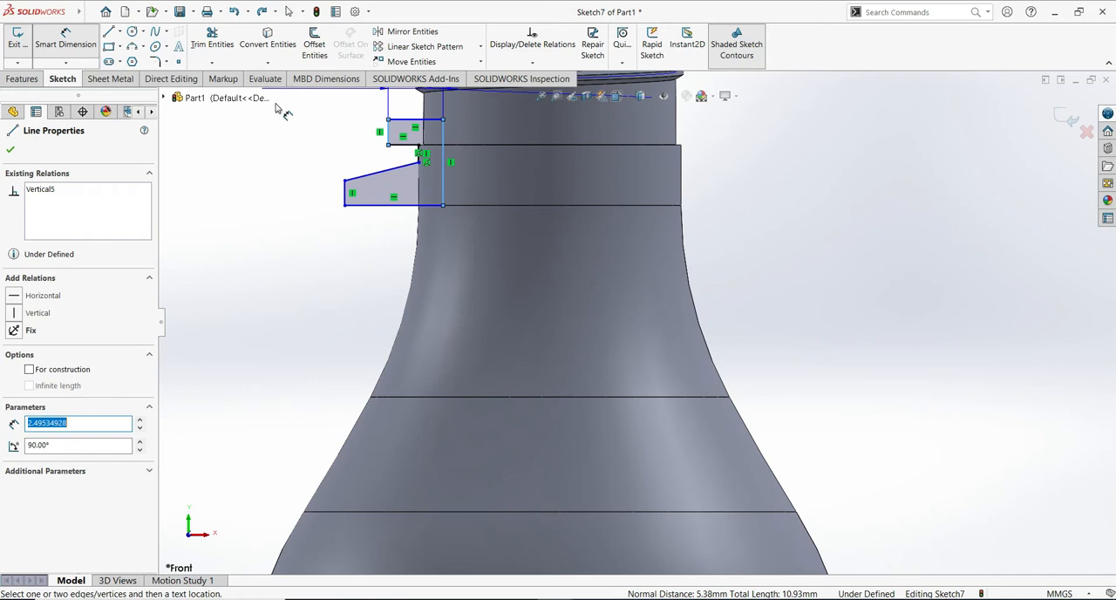
left_click(266, 131)
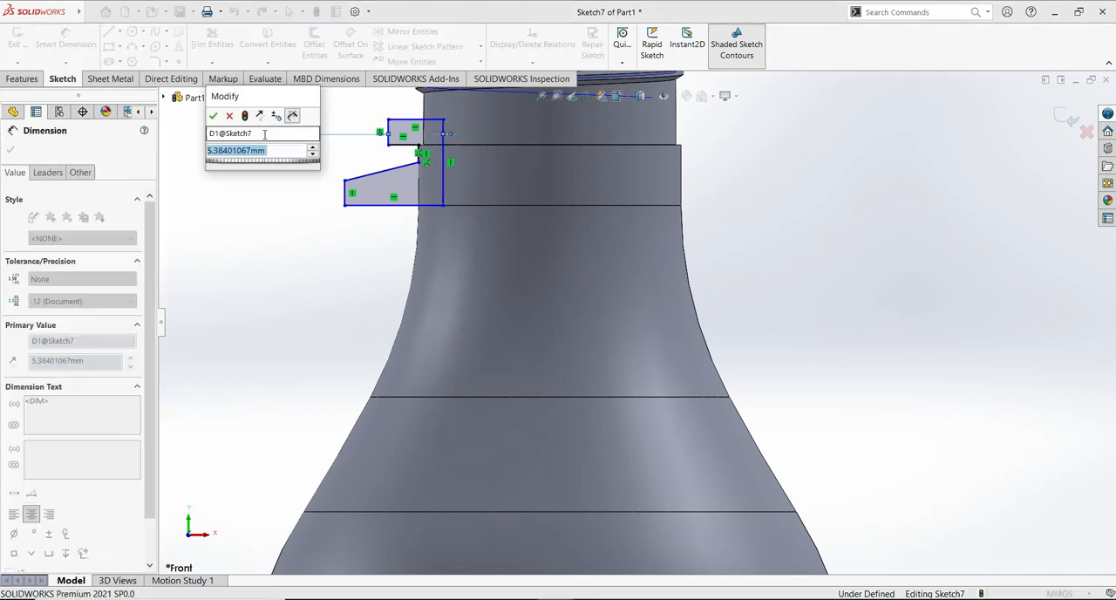
left_click(213, 115)
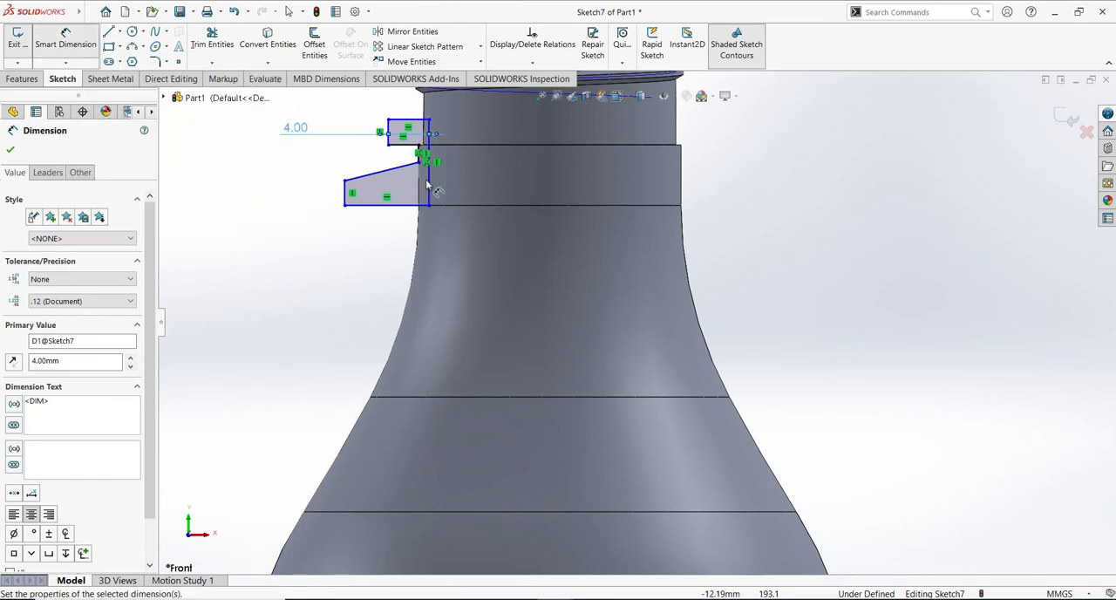
left_click(429, 175)
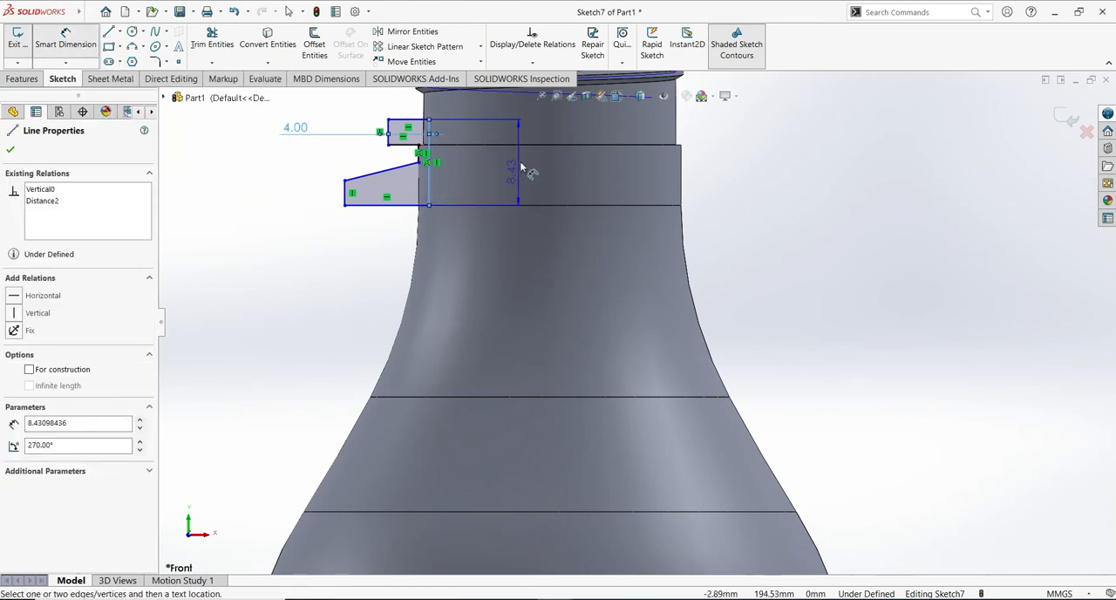
left_click(687, 166)
type("7.7")
key("BackSpace")
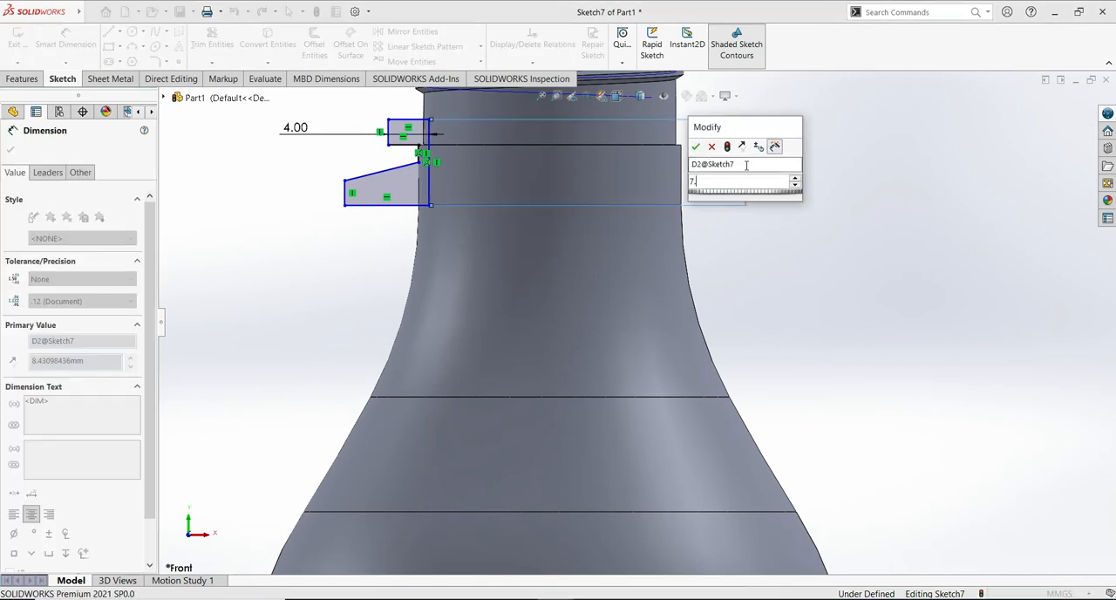
type("5")
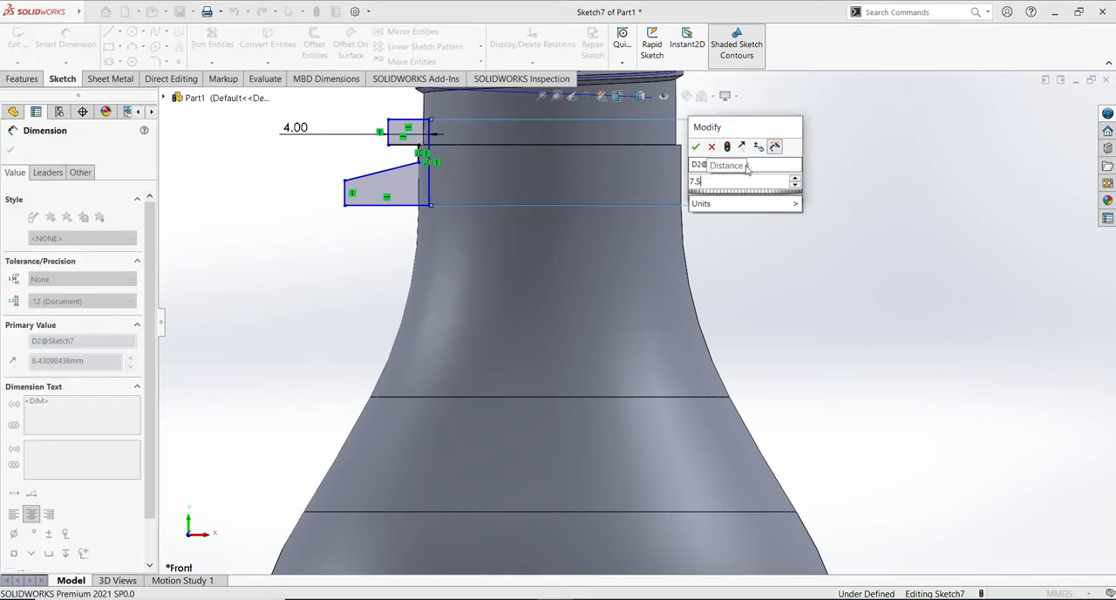
left_click(697, 148)
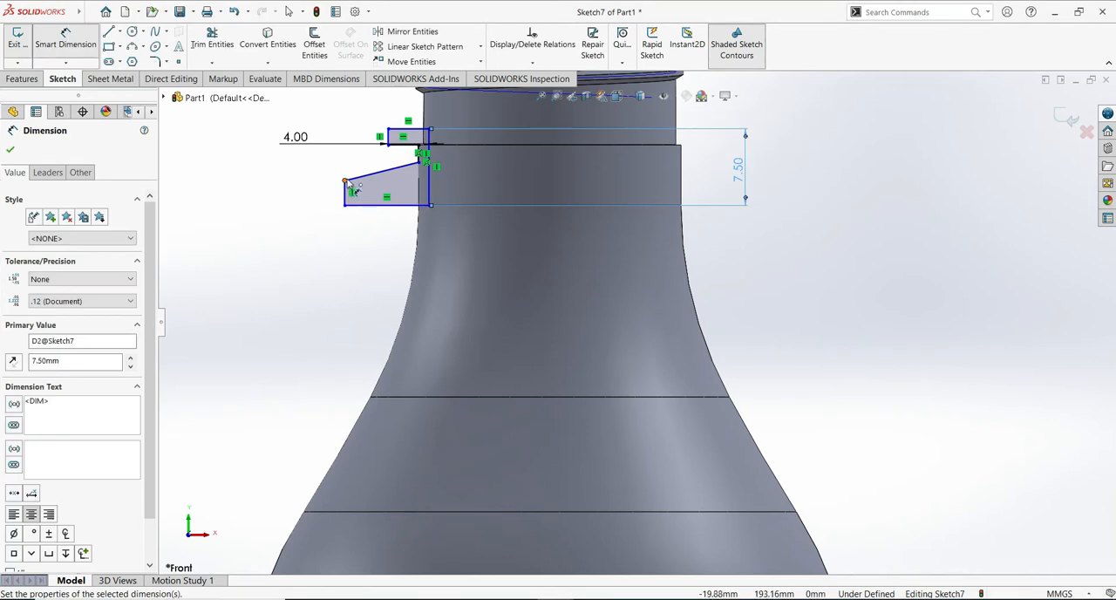
- Dimension the profile's sloped edge at 4 mm and the lower outer vertical edge at 1.9 mm
left_click(369, 180)
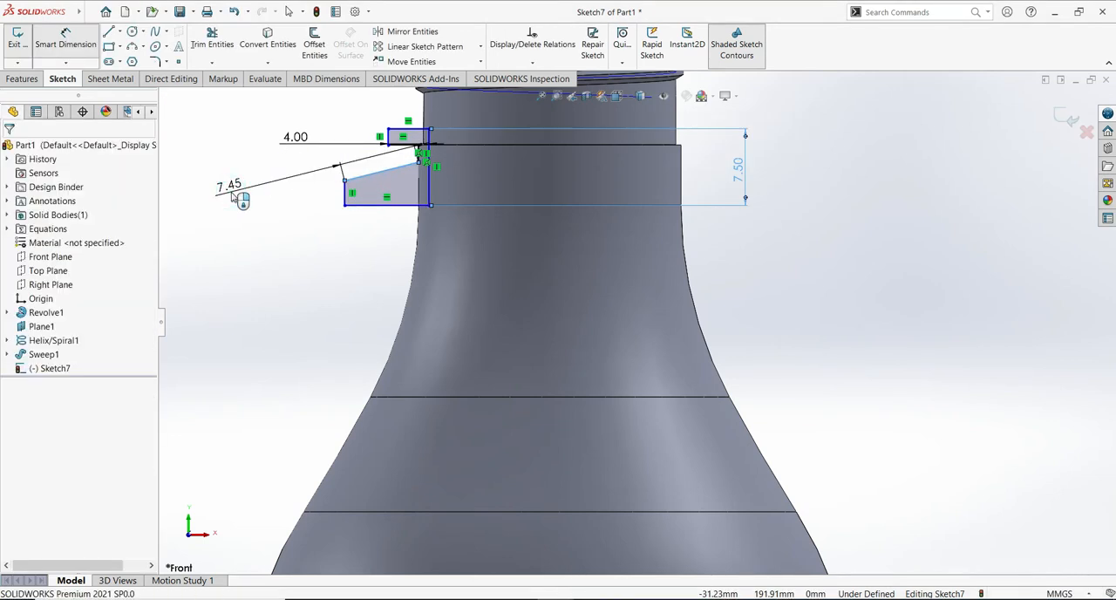
left_click(230, 195)
type("4")
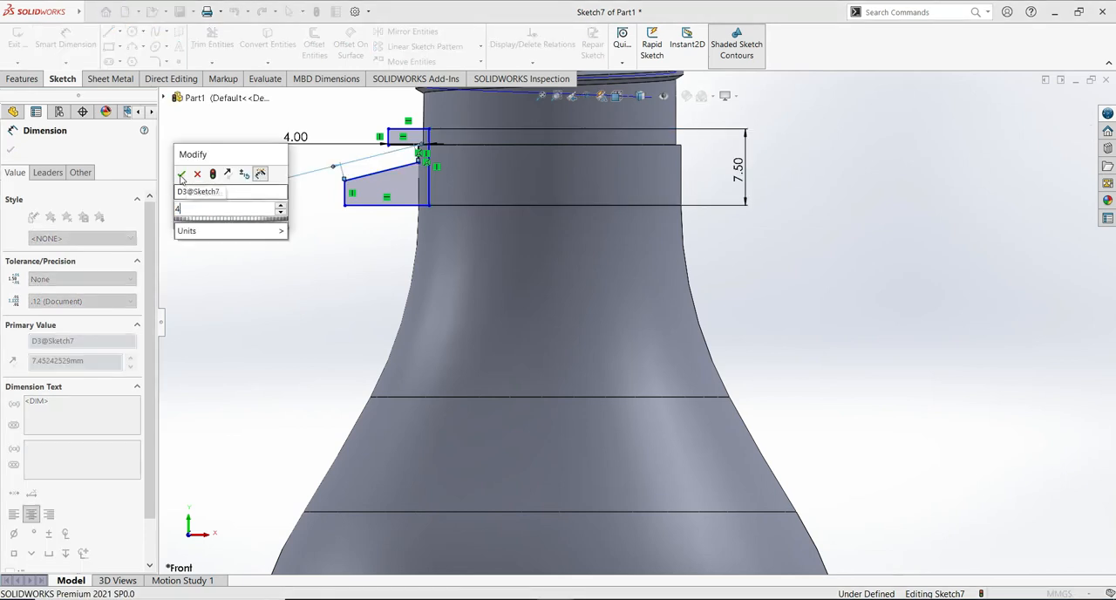
left_click(181, 175)
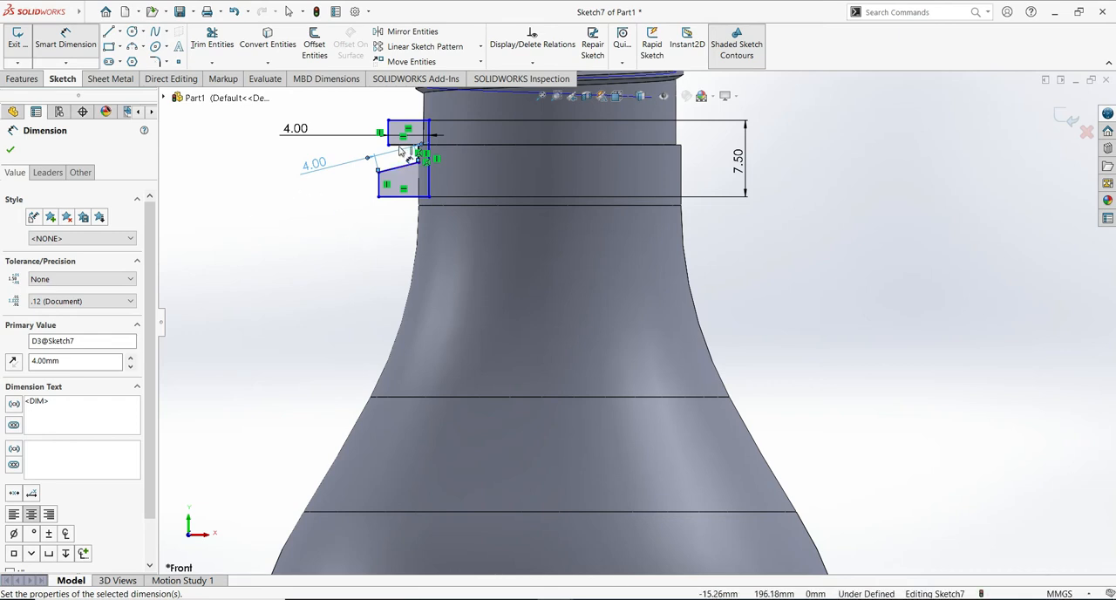
key("Escape")
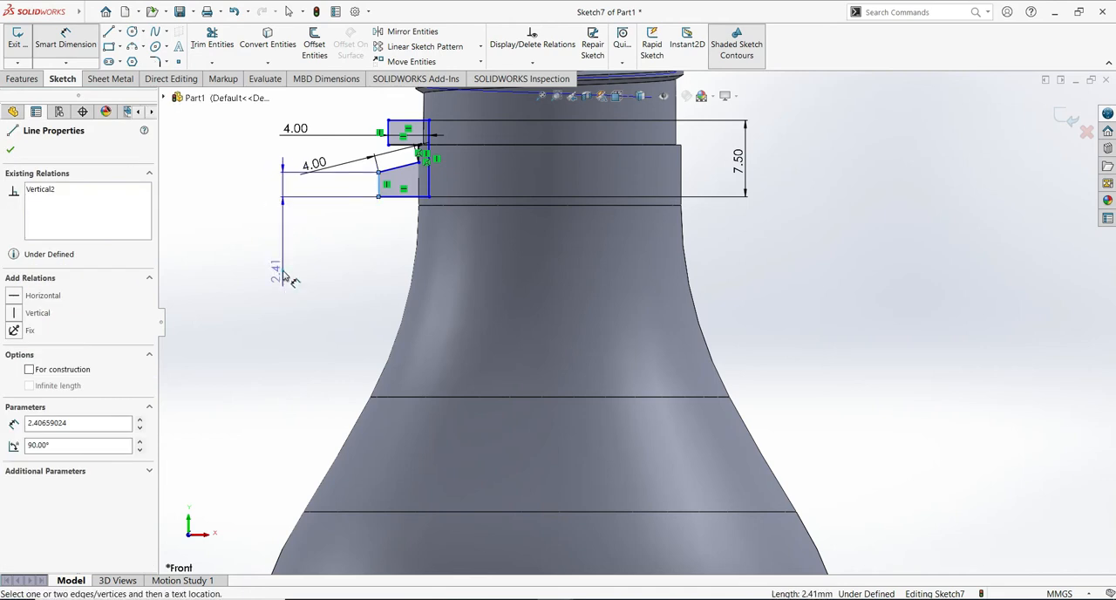
left_click(284, 275)
type("1.9")
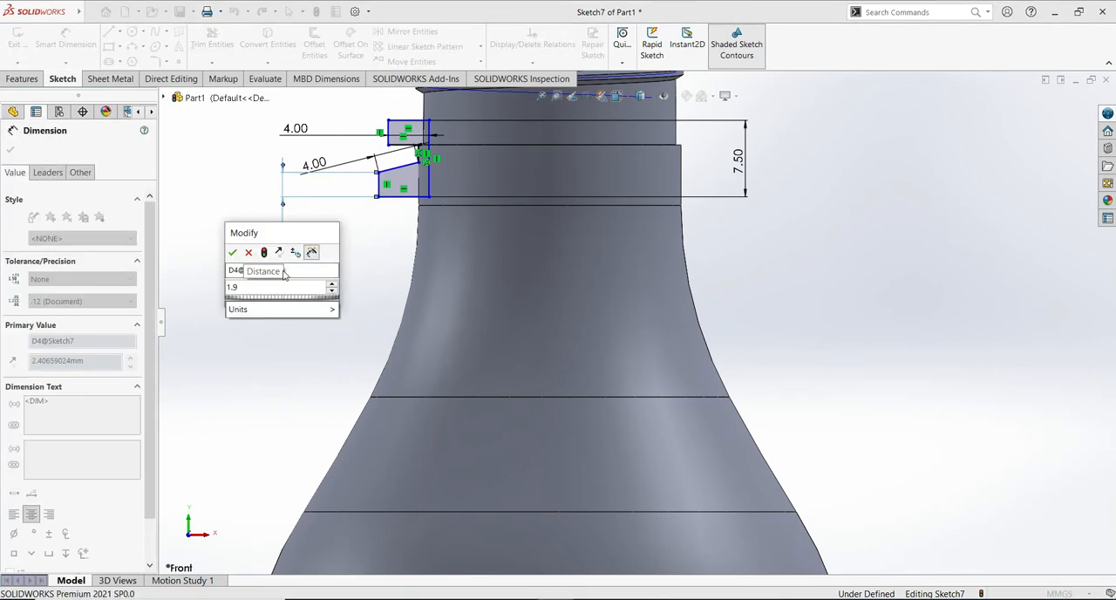
key("Return")
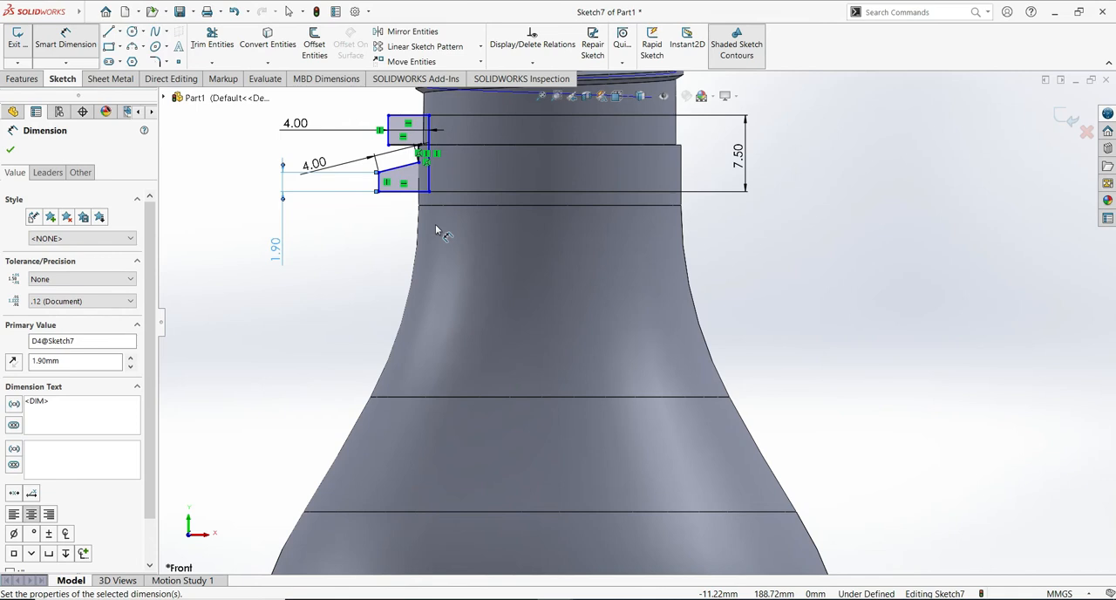
- Dimension the length of the upper step's underside and set the height of the step's outer vertical edge to 1.5 mm
left_click(397, 145)
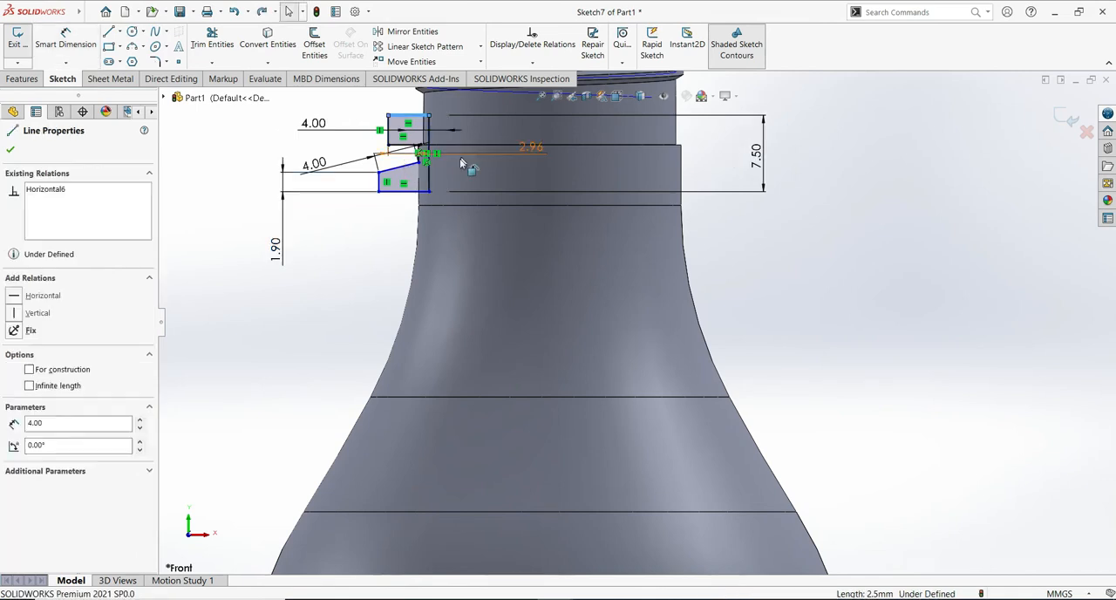
left_click(390, 139)
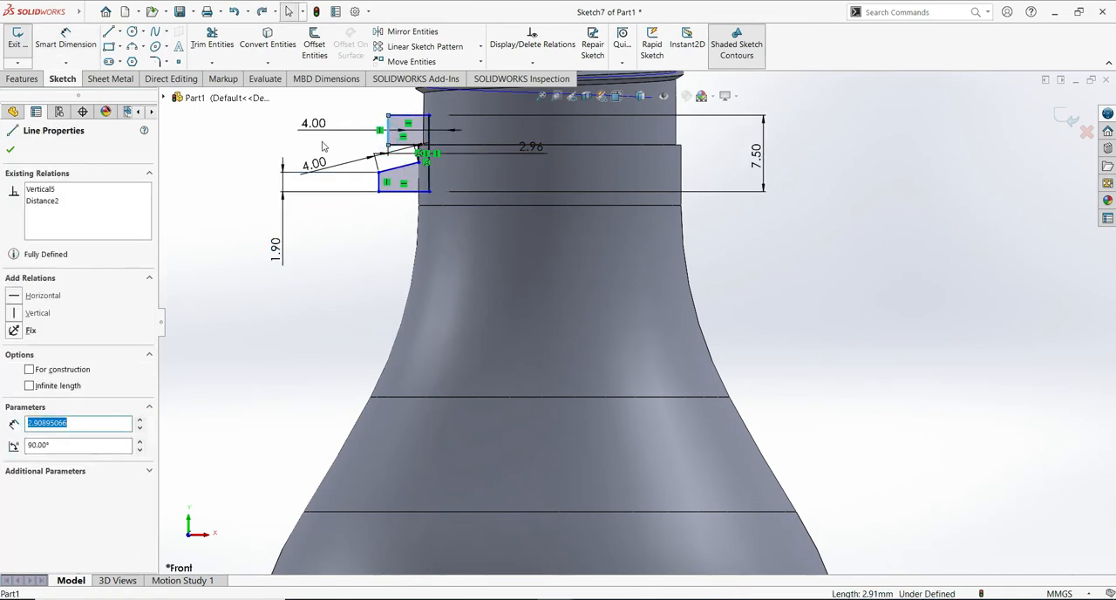
key("Escape")
left_click(391, 129)
left_click(375, 126)
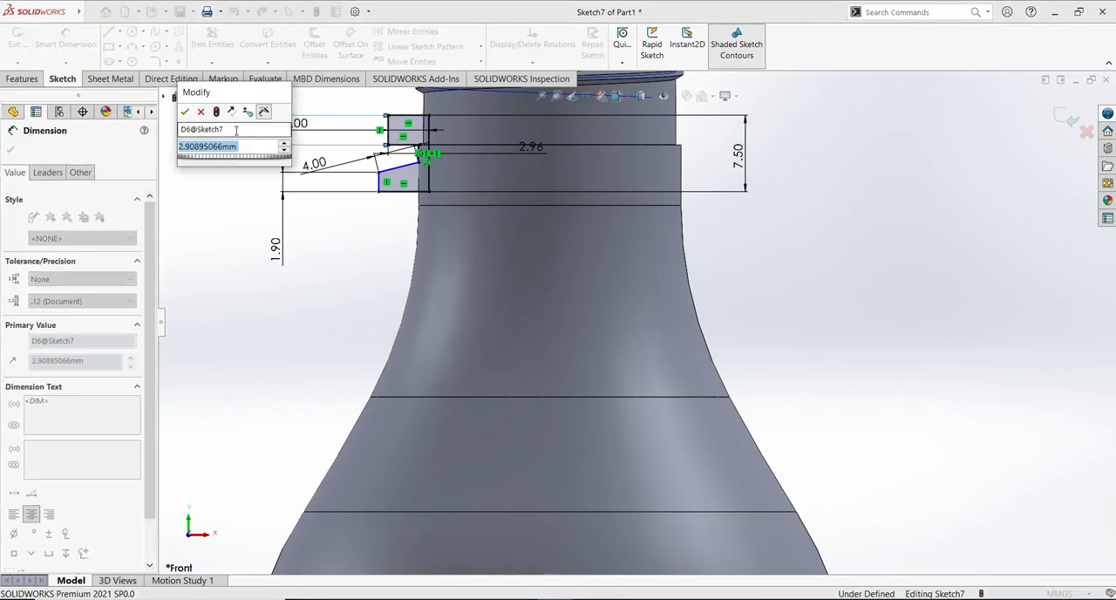
type("1.2")
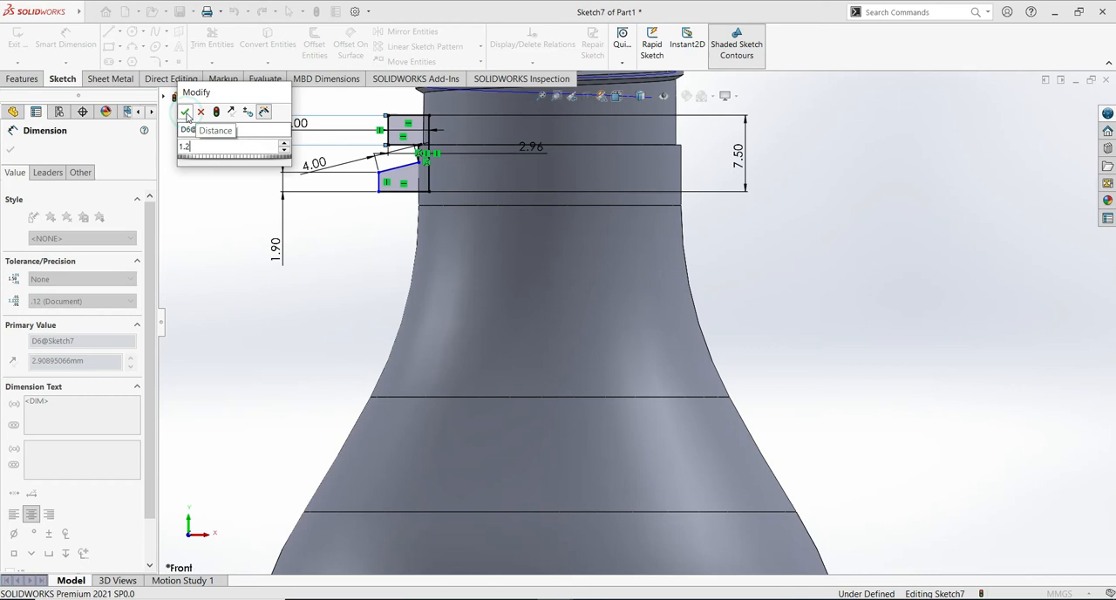
left_click(186, 114)
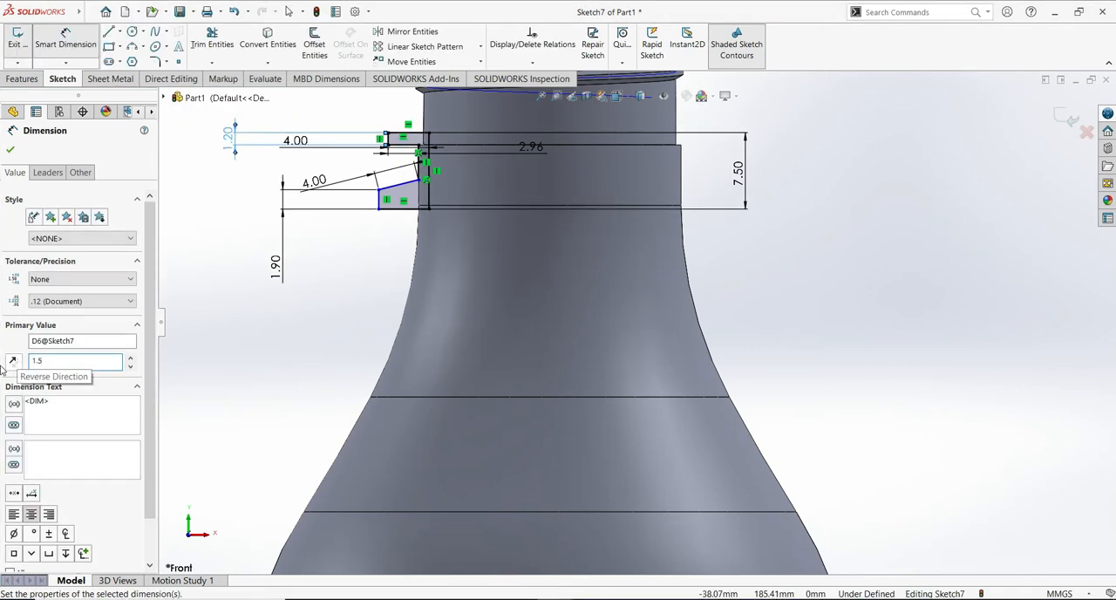
left_click(10, 149)
- Set the length of the upper step's underside to 1.8 mm
left_click(79, 44)
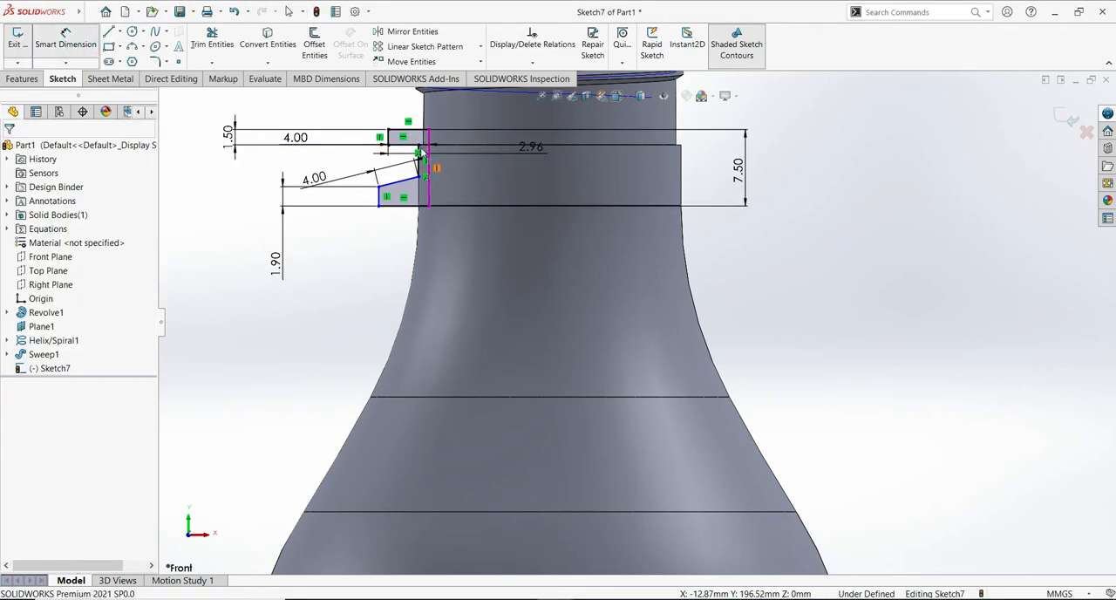
left_click(391, 150)
type("1")
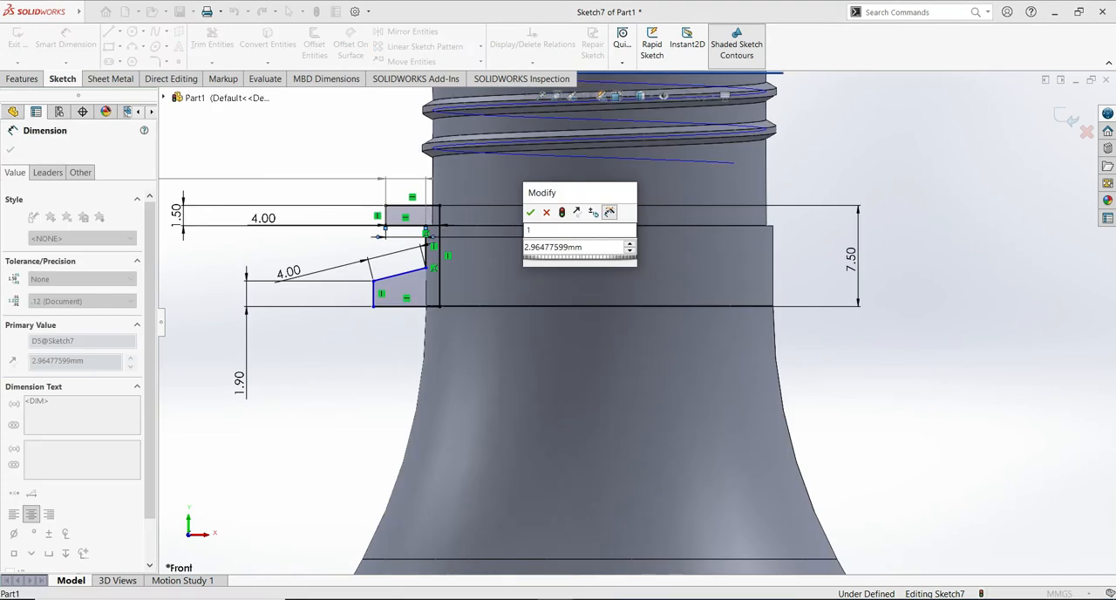
left_click(579, 248)
type("1.8")
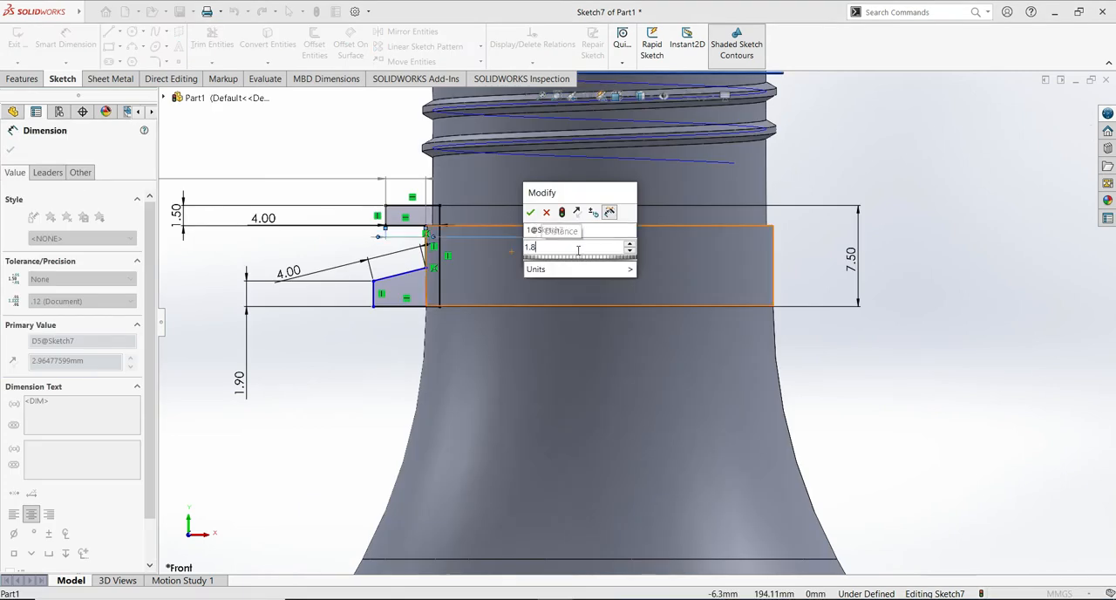
left_click(530, 213)
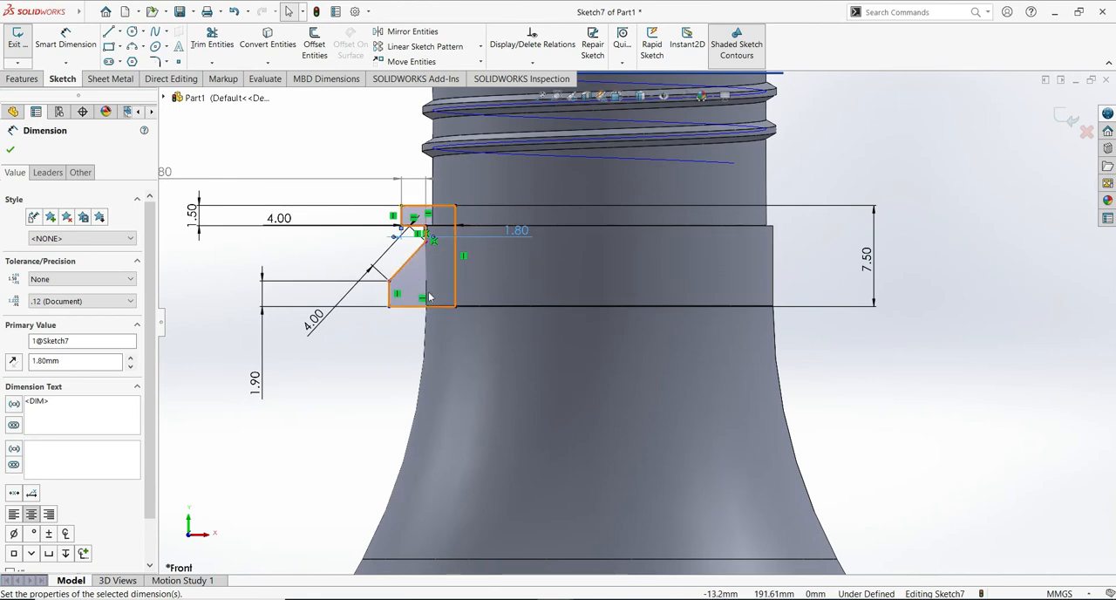
left_click(10, 153)
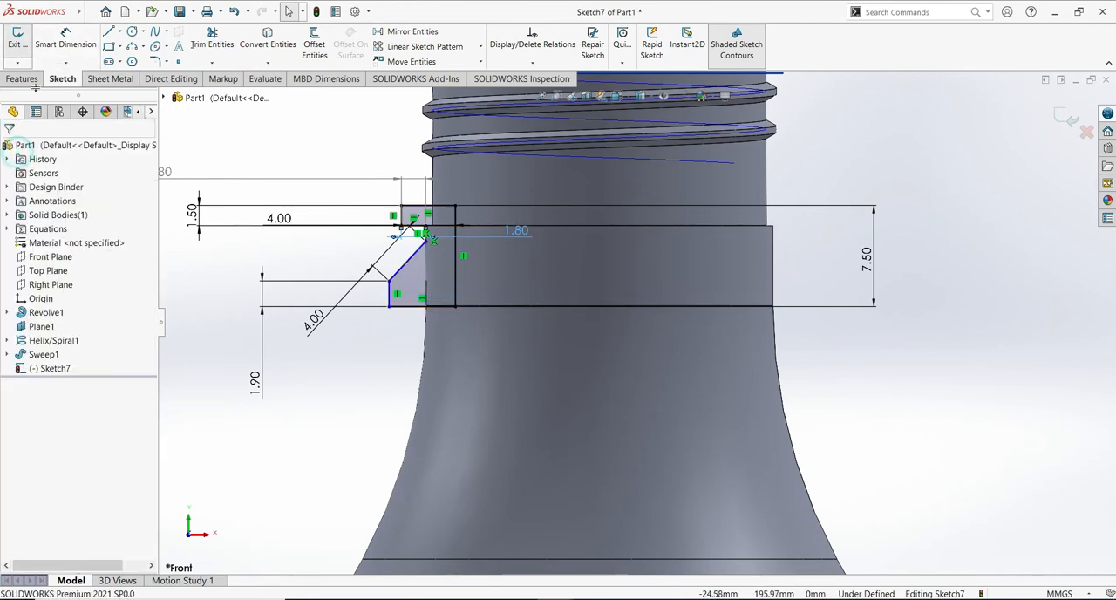
- Dimension the angle between the sloped edge and the profile's bottom line at 40 degrees
left_click(72, 40)
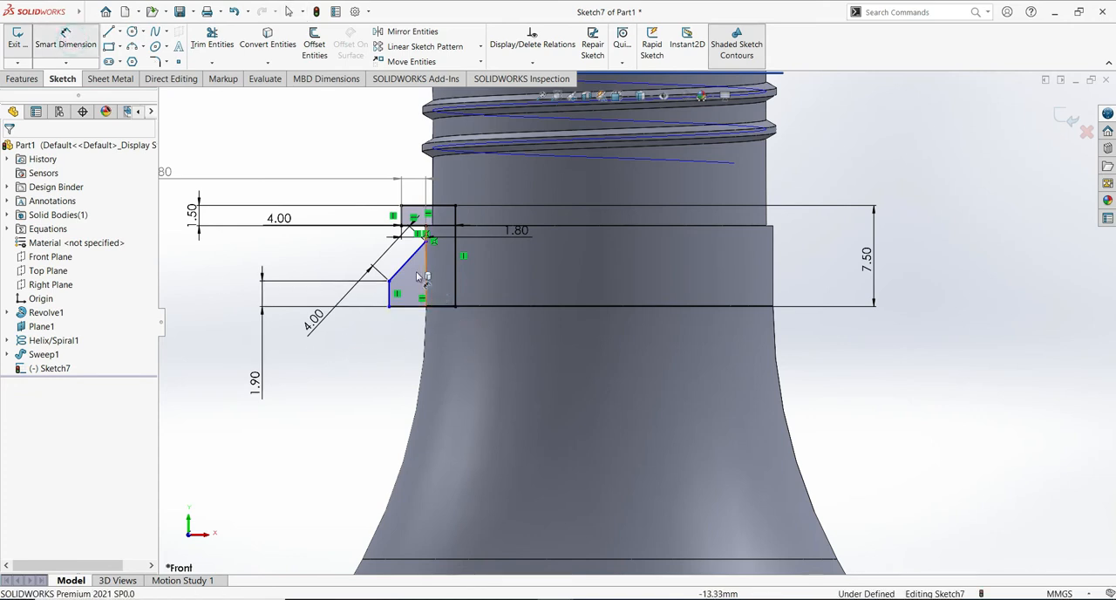
left_click(414, 267)
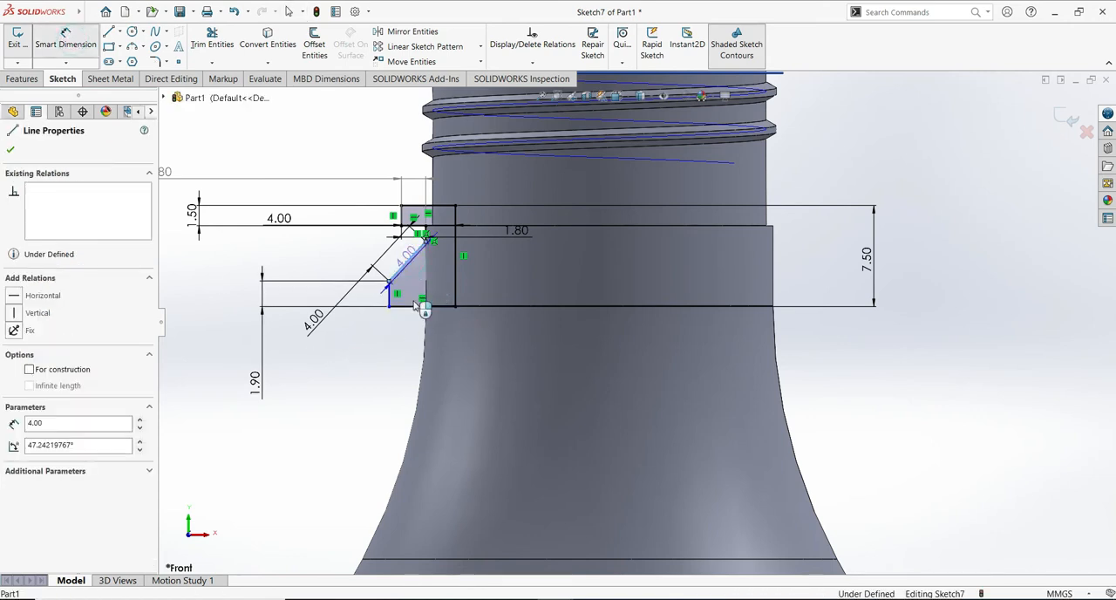
left_click(419, 306)
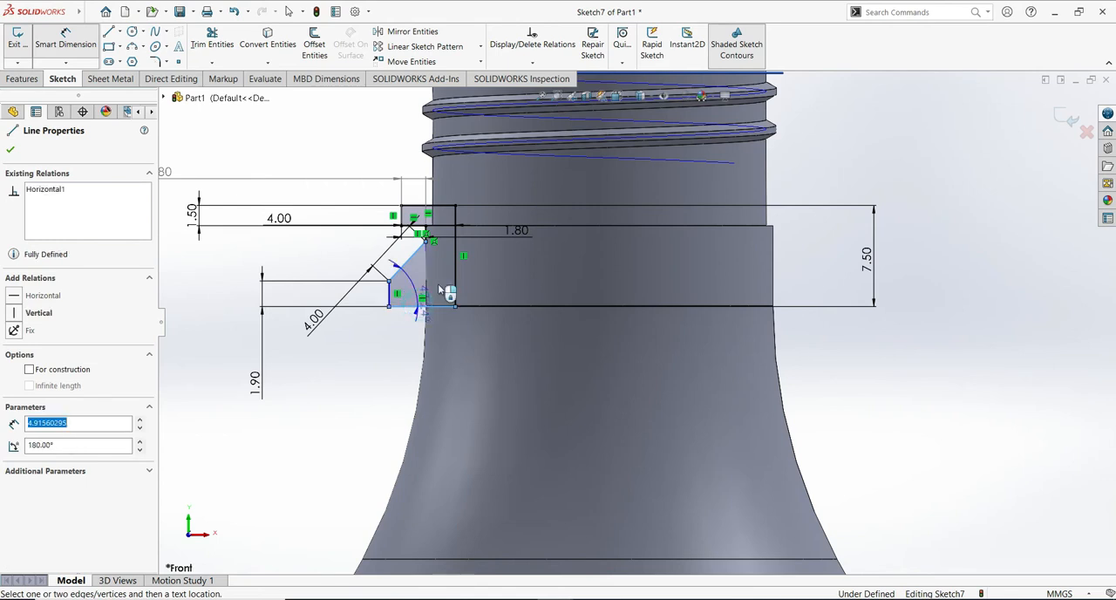
left_click(440, 301)
type("40")
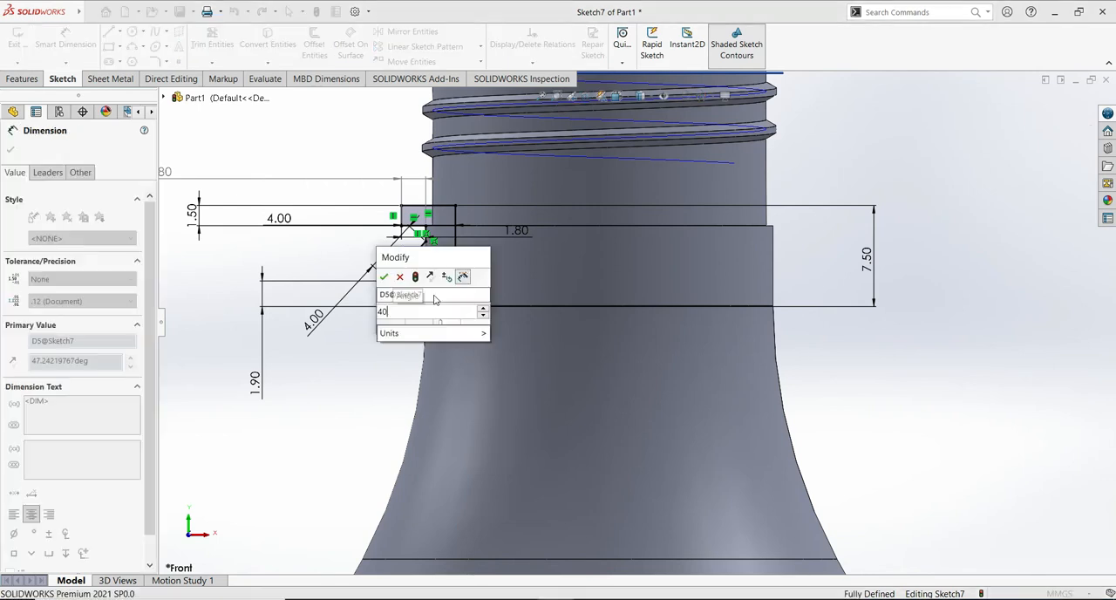
left_click(383, 276)
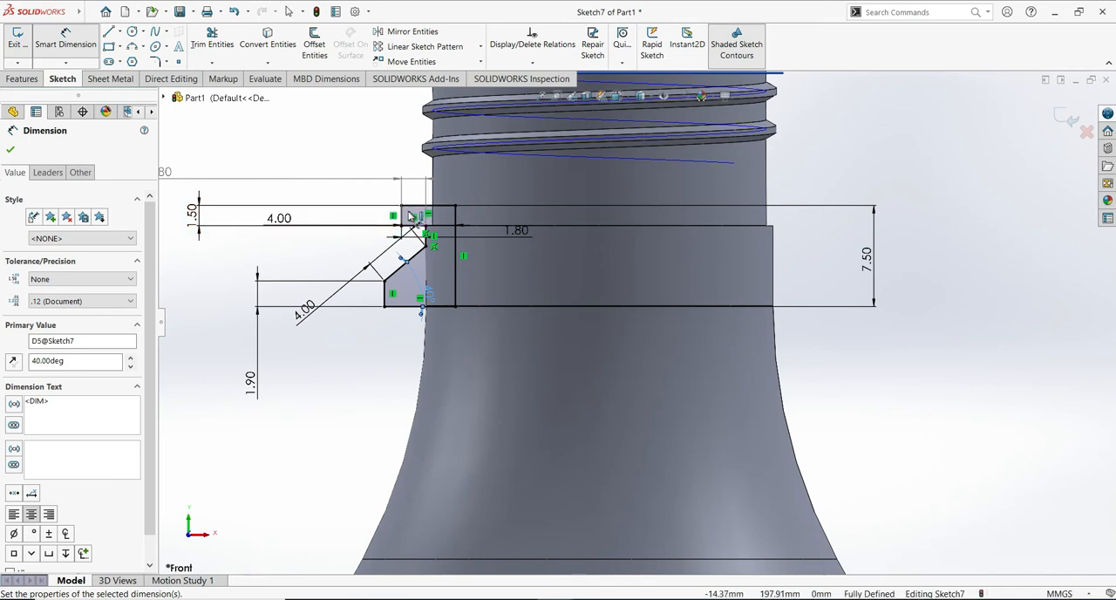
key("Escape")
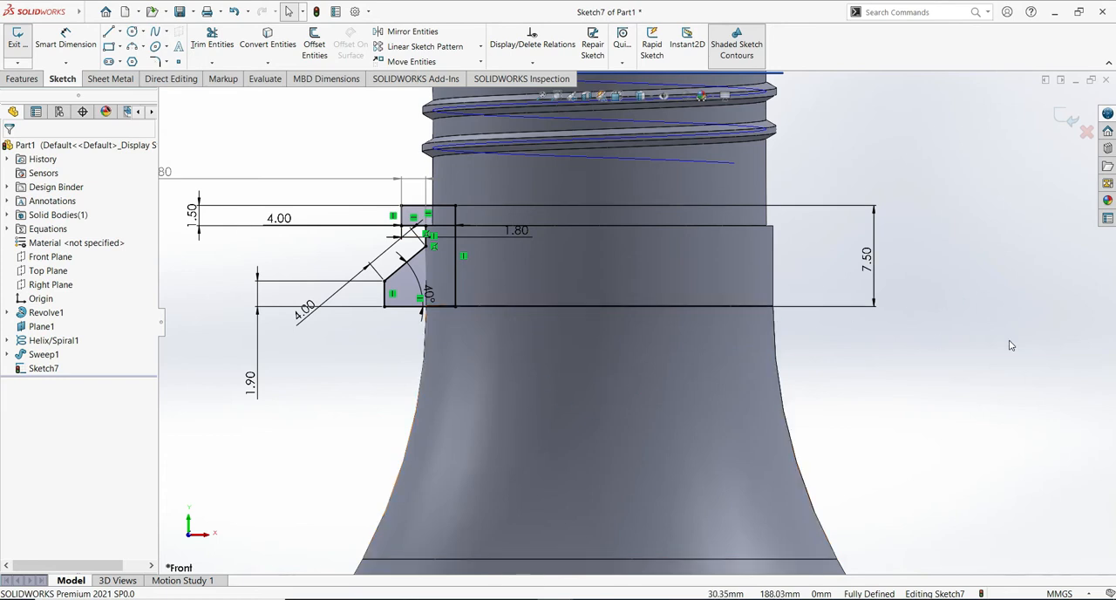
- Round both corners of the lower outer vertical edge with 0.5 mm sketch fillets
left_click(157, 61)
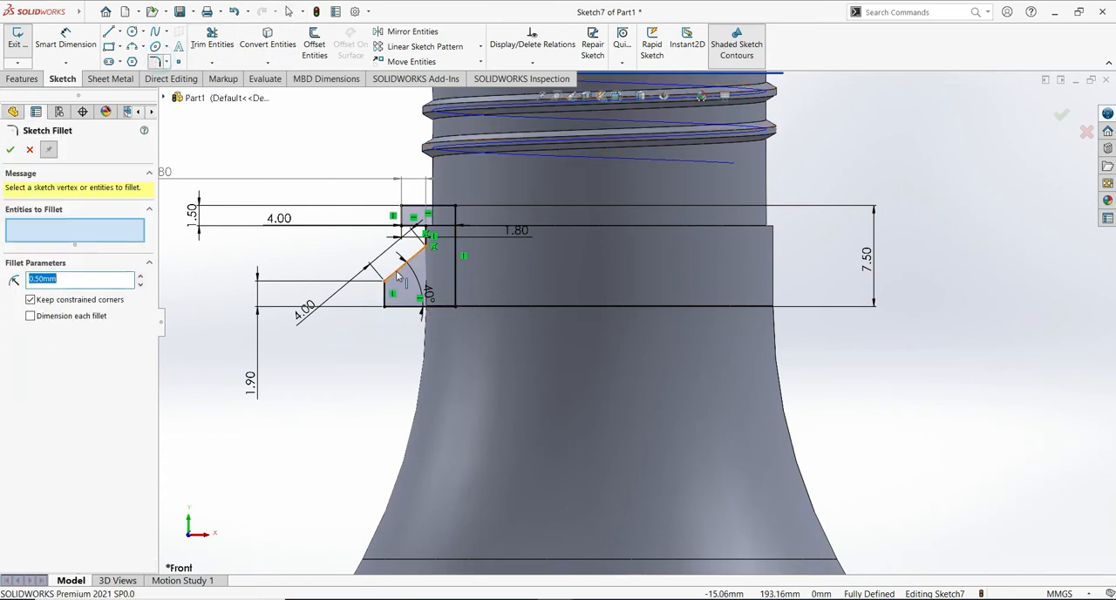
left_click(398, 273)
left_click(386, 296)
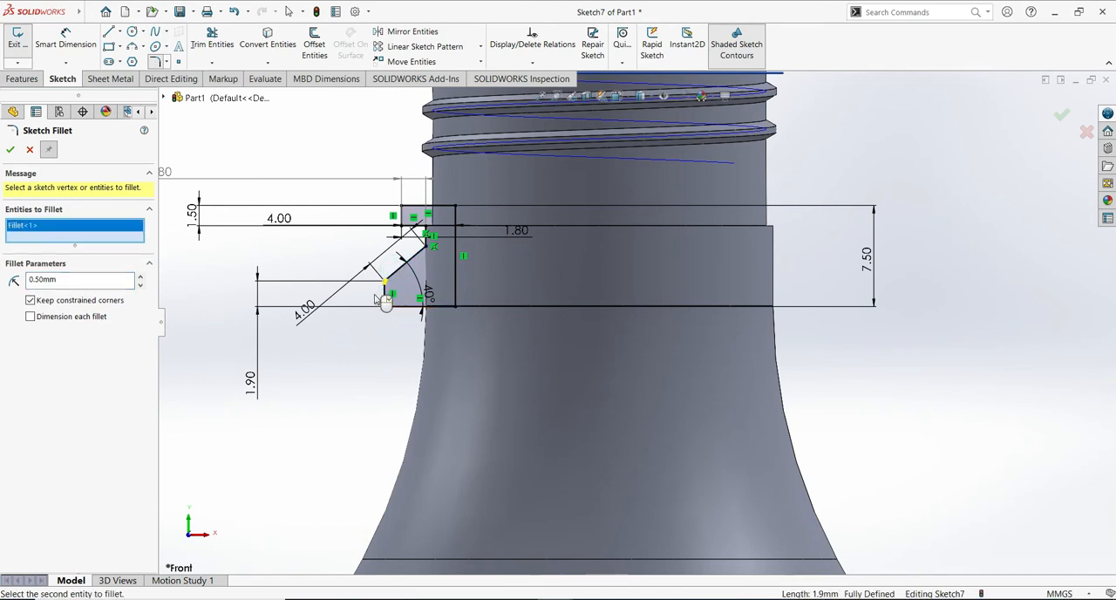
left_click(386, 302)
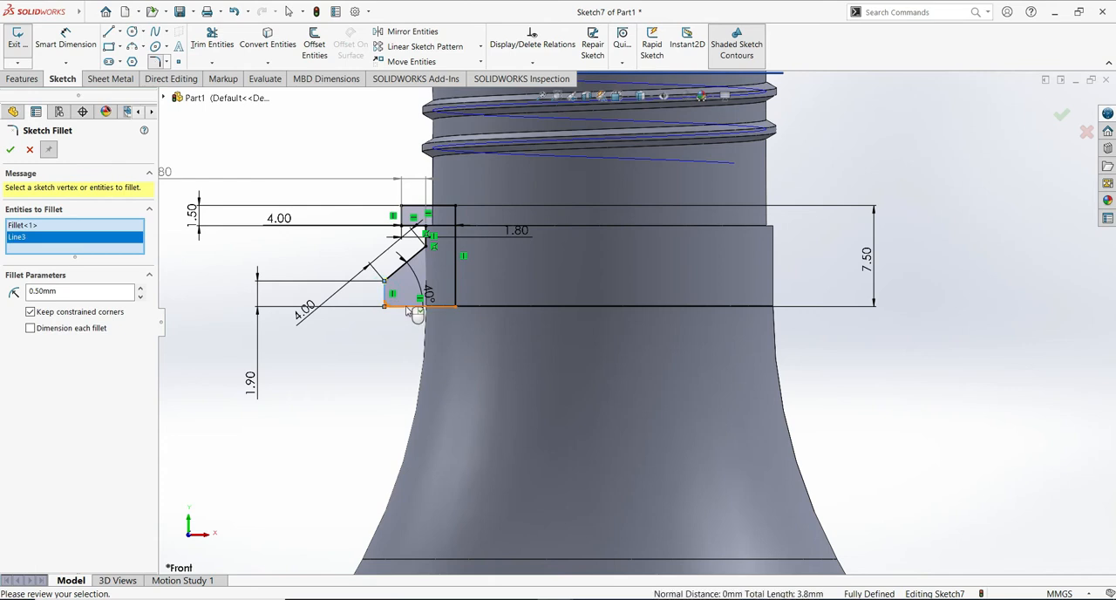
left_click(11, 150)
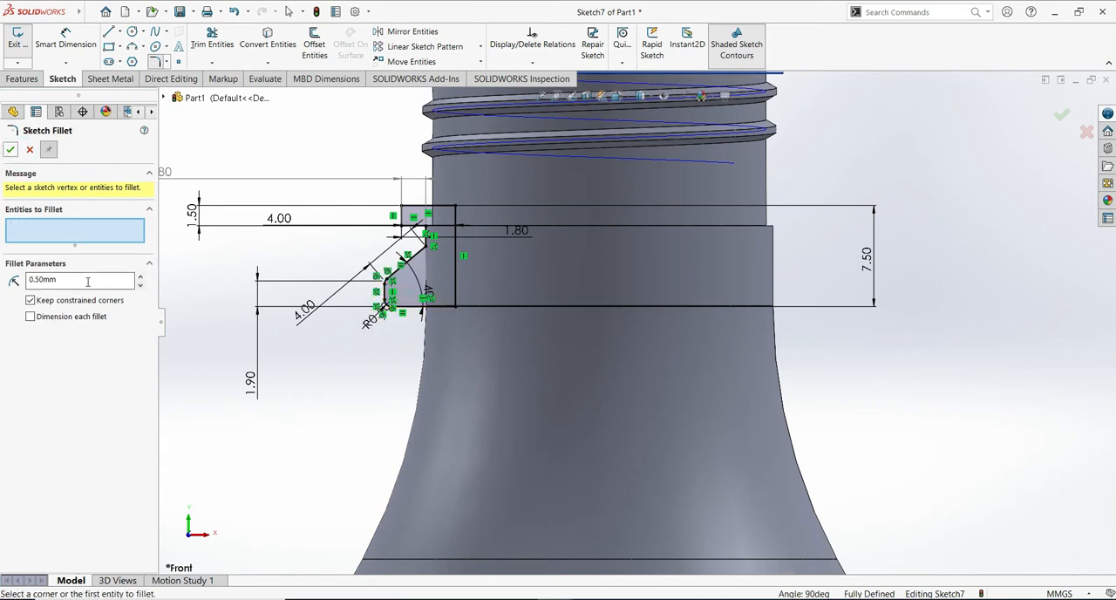
- Round the corner between the sloped edge and the short vertical edge above it with a 1 mm sketch fillet
double_click(41, 279)
left_click(425, 253)
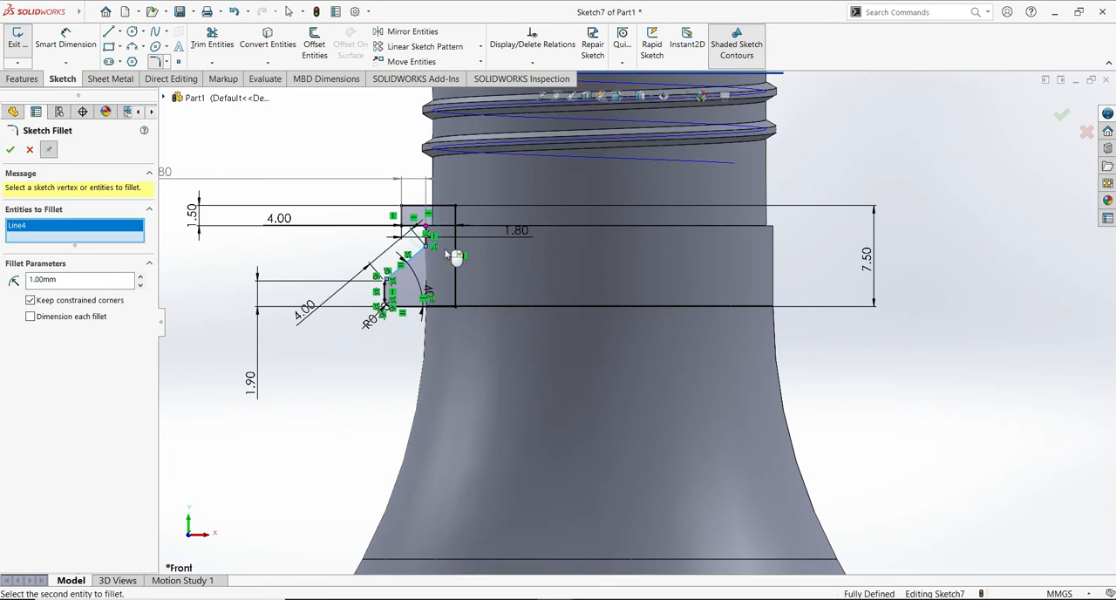
left_click(436, 248)
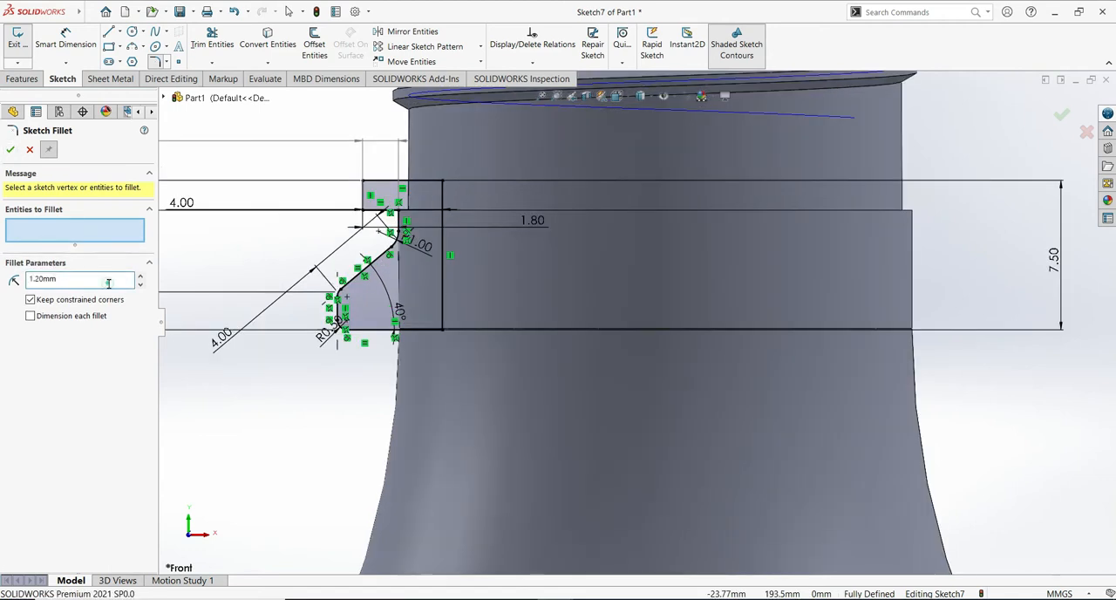
- Round the upper step's top outer corner with a 1.3 mm sketch fillet
left_click_drag(110, 281, 12, 281)
left_click(380, 180)
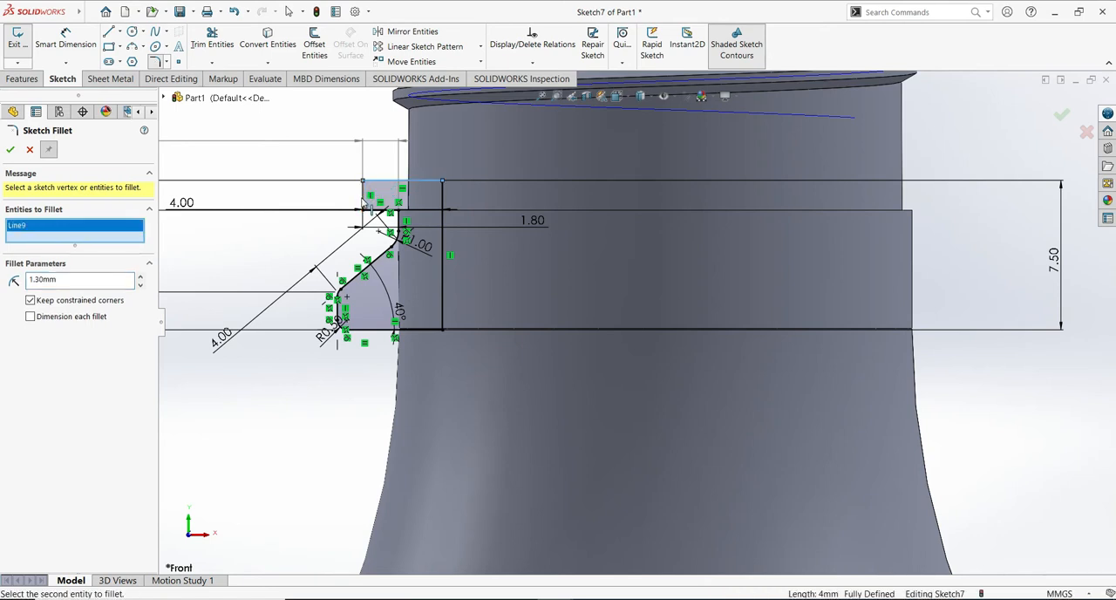
left_click(363, 202)
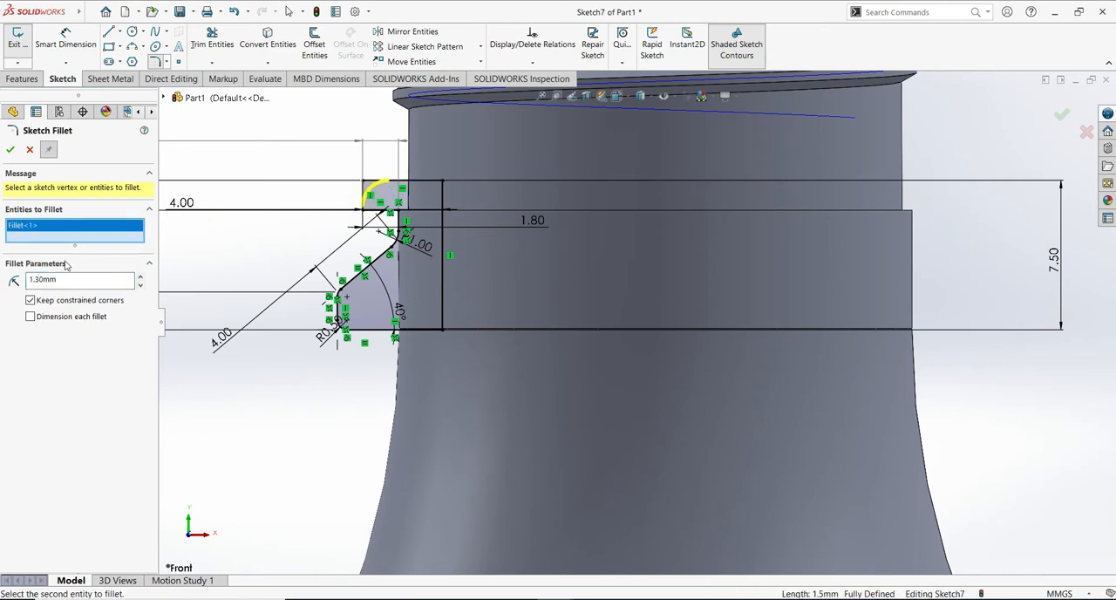
left_click(11, 149)
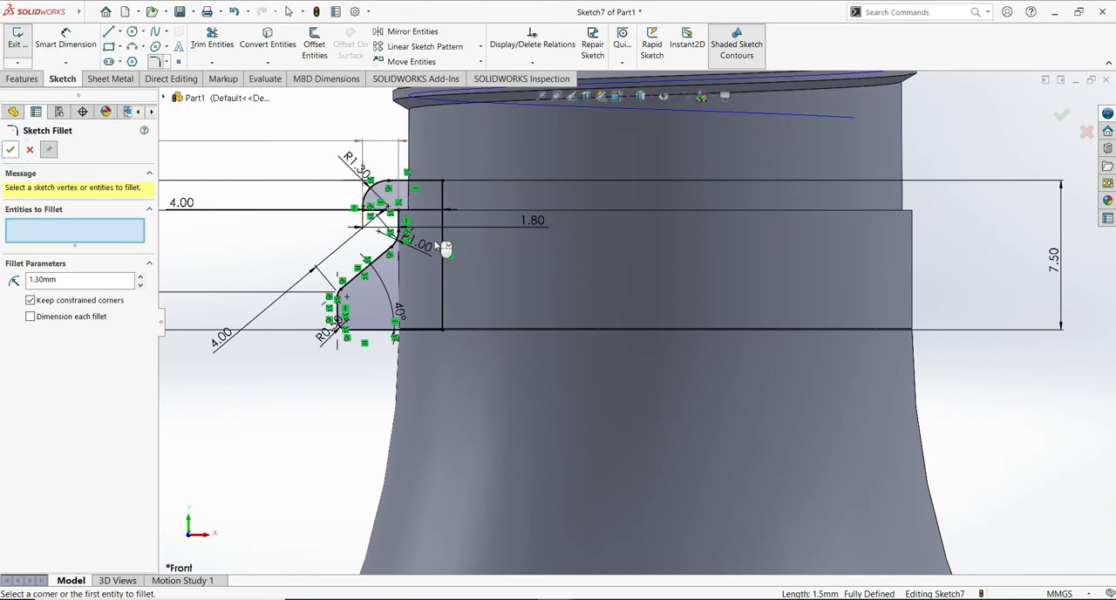
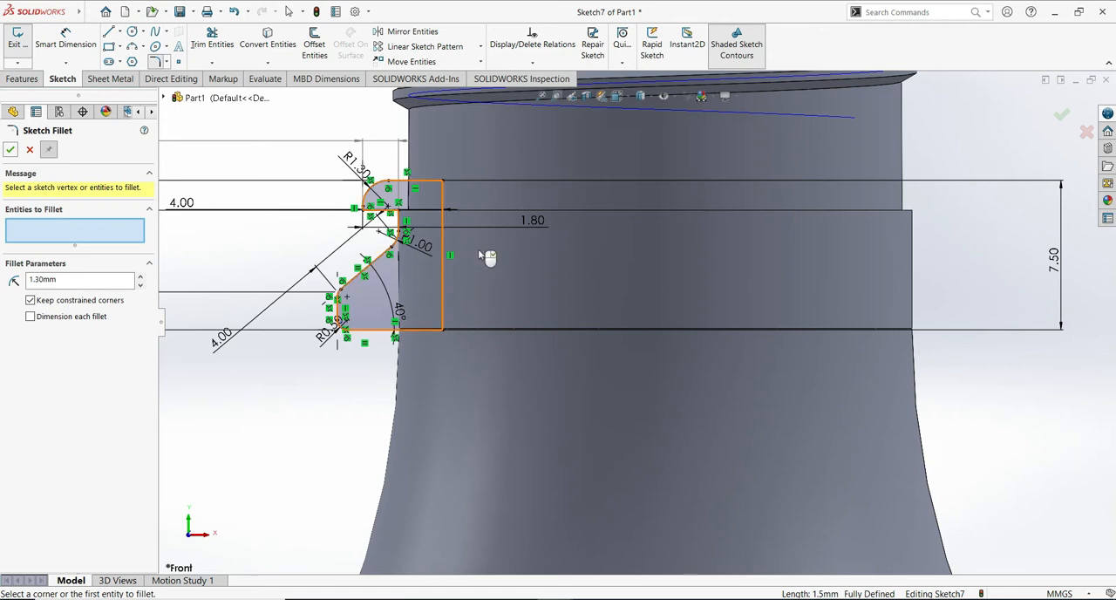
- Sketch a vertical centerline about 21 mm long from the midpoint of the neck's top edge down the bottle axis
key("Escape")
middle_click_drag(881, 261, 831, 415, "ctrl")
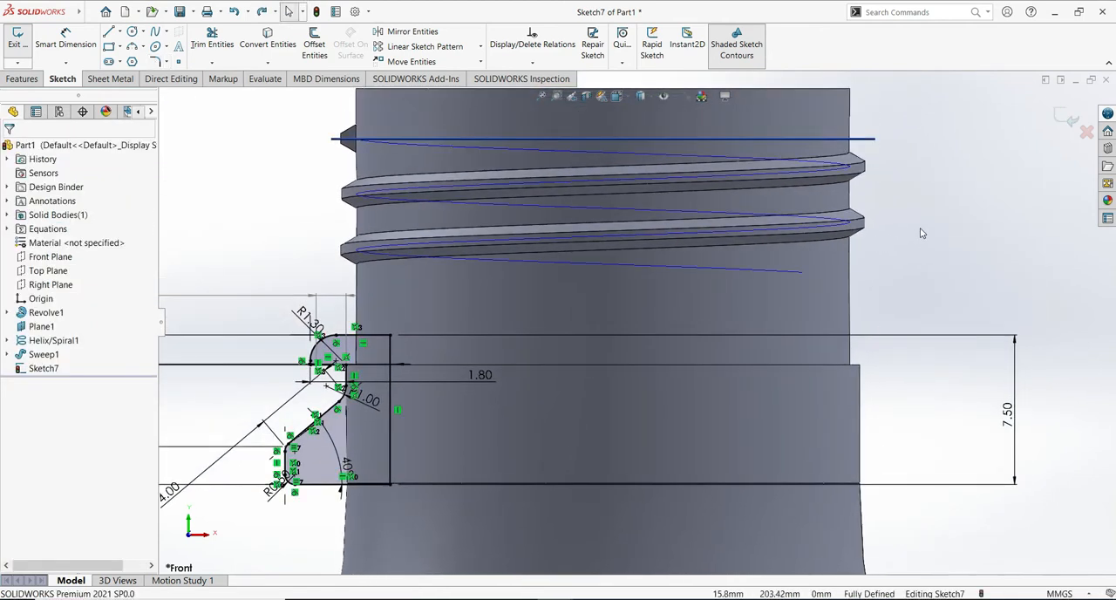
scroll(920, 233, "up", 2)
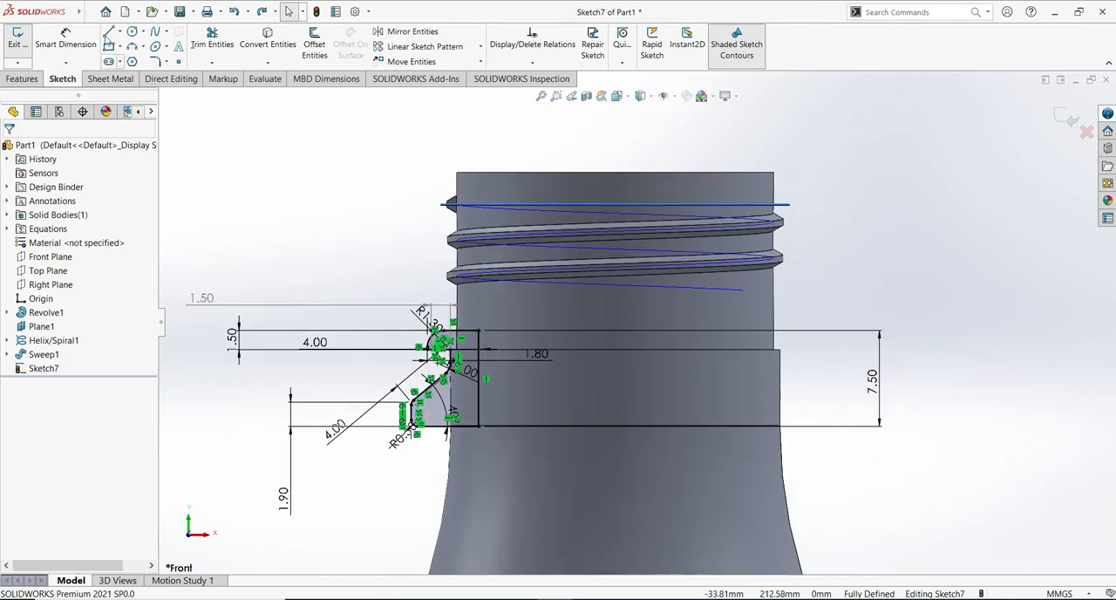
left_click(120, 31)
left_click(136, 62)
left_click(616, 172)
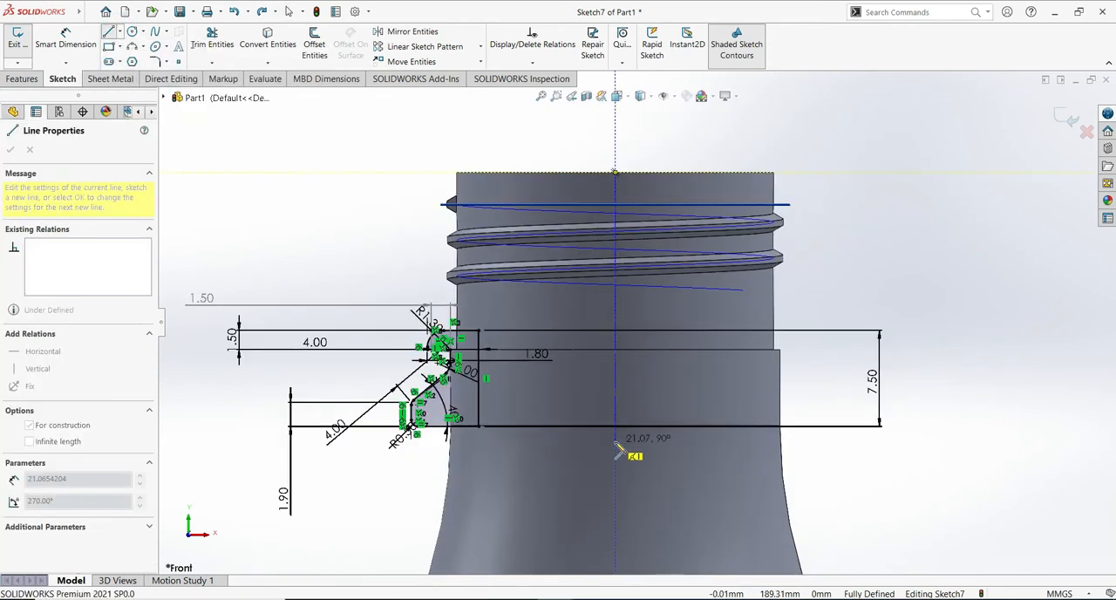
left_click(615, 449)
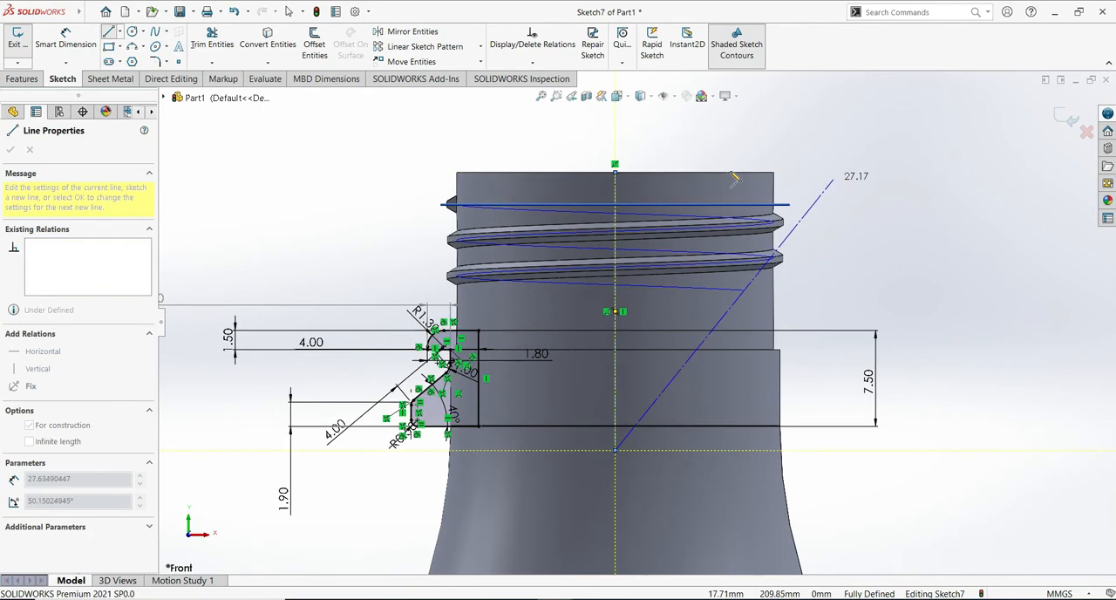
key("Escape")
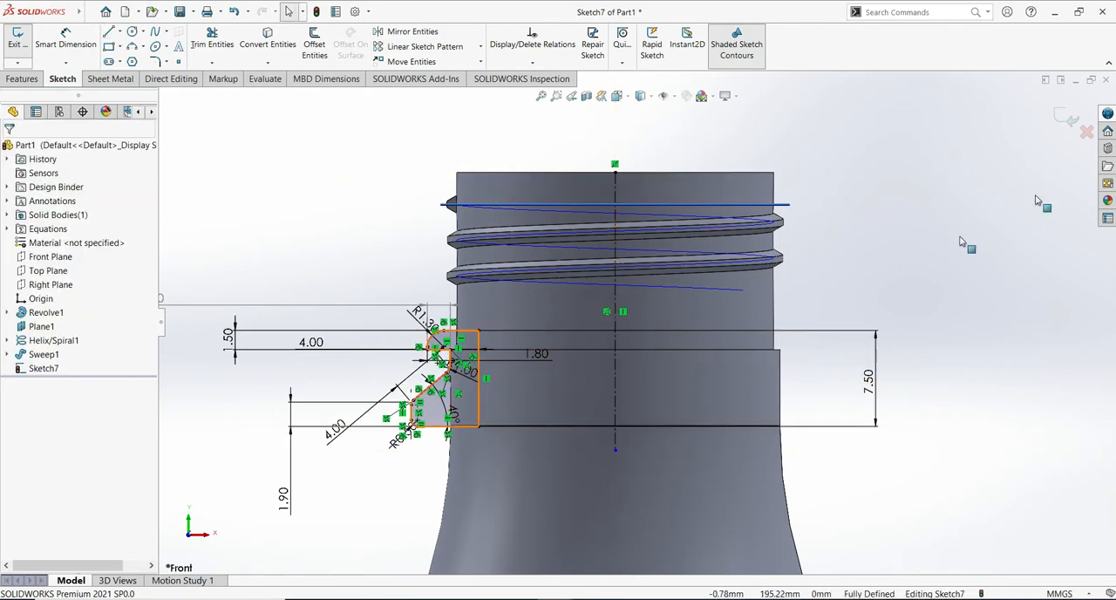
- Revolve the collar profile 360 degrees around the vertical centerline, merged with the bottle body
left_click(1069, 118)
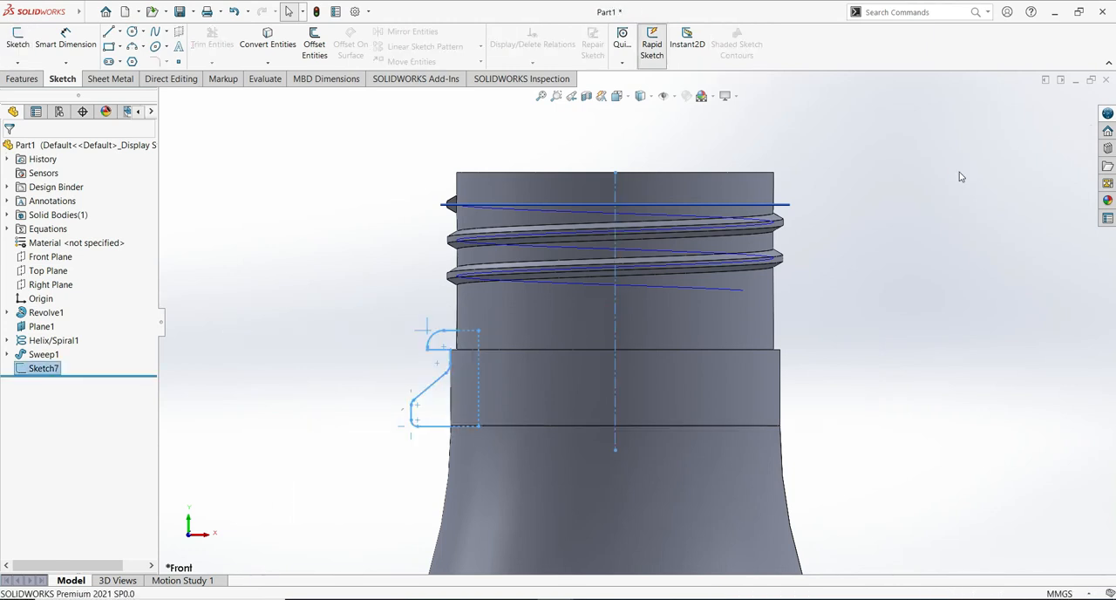
left_click(22, 80)
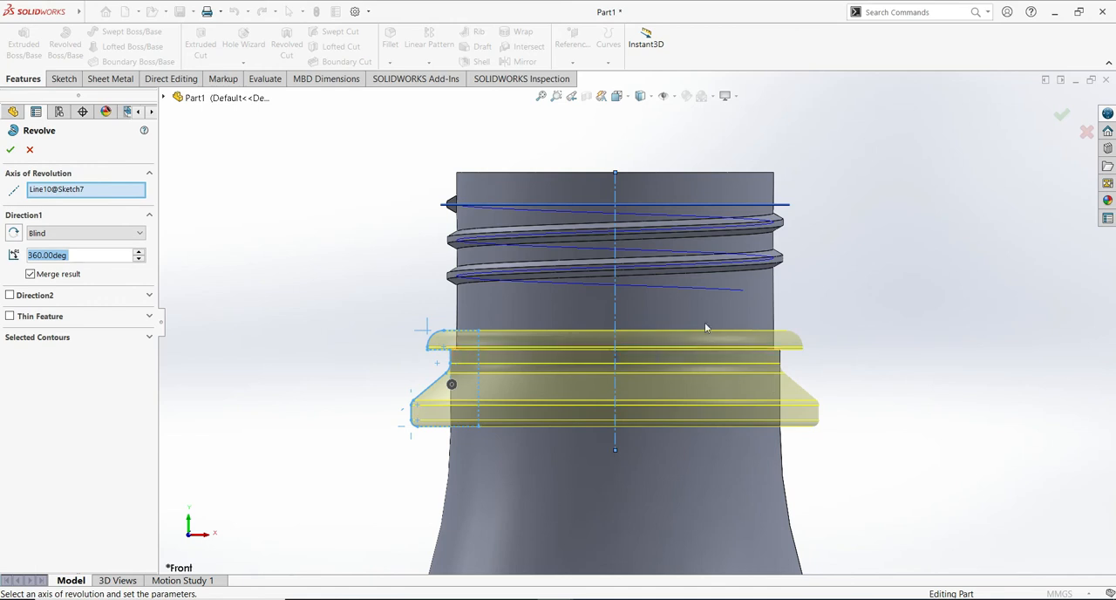
left_click(1064, 119)
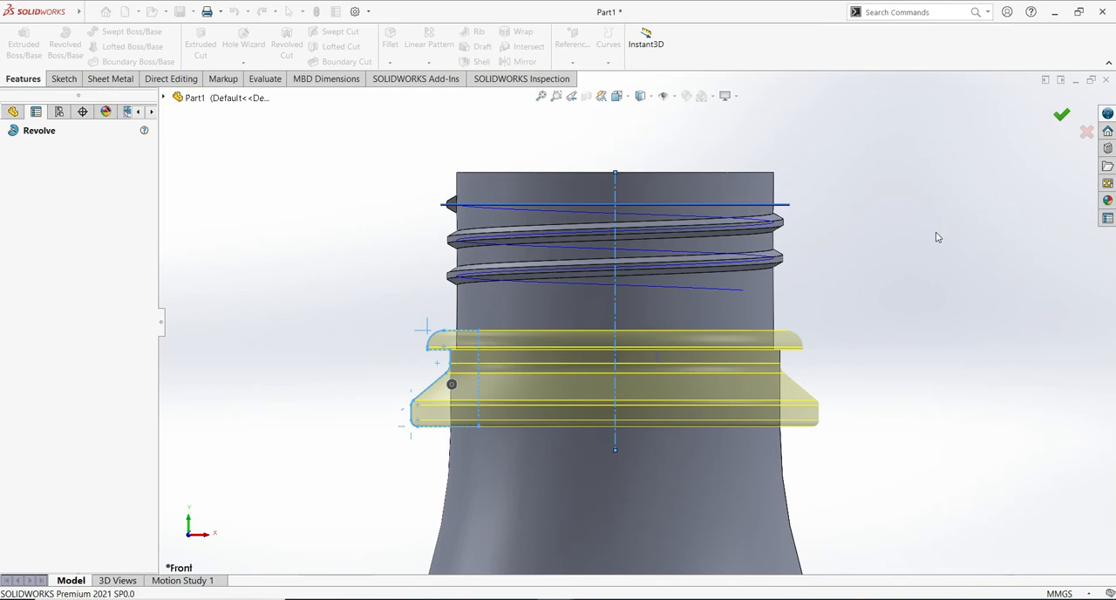
- Examine the revolved collar, the neck thread and the stepped bottle body from several angles and distances
mouse_move(937, 237)
middle_mouse_down()
mouse_move(930, 361)
mouse_move(932, 249)
middle_mouse_up()
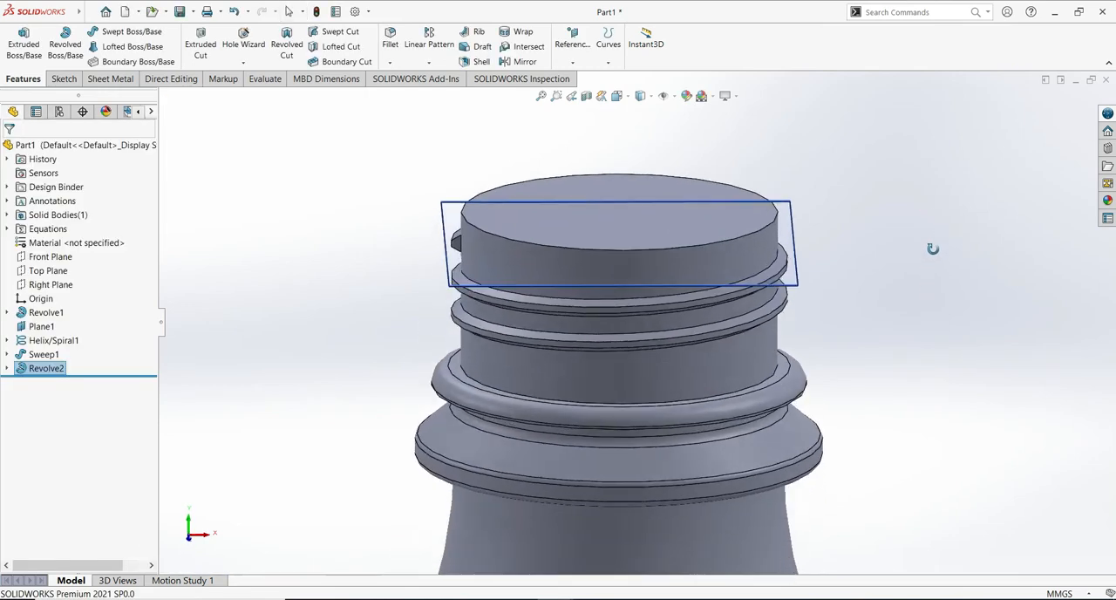
middle_click_drag(952, 407, 934, 434, "shift")
scroll(975, 338, "down", 3)
mouse_move(975, 327)
middle_mouse_down()
mouse_move(960, 337)
mouse_move(962, 310)
middle_mouse_up()
scroll(854, 296, "up", 3)
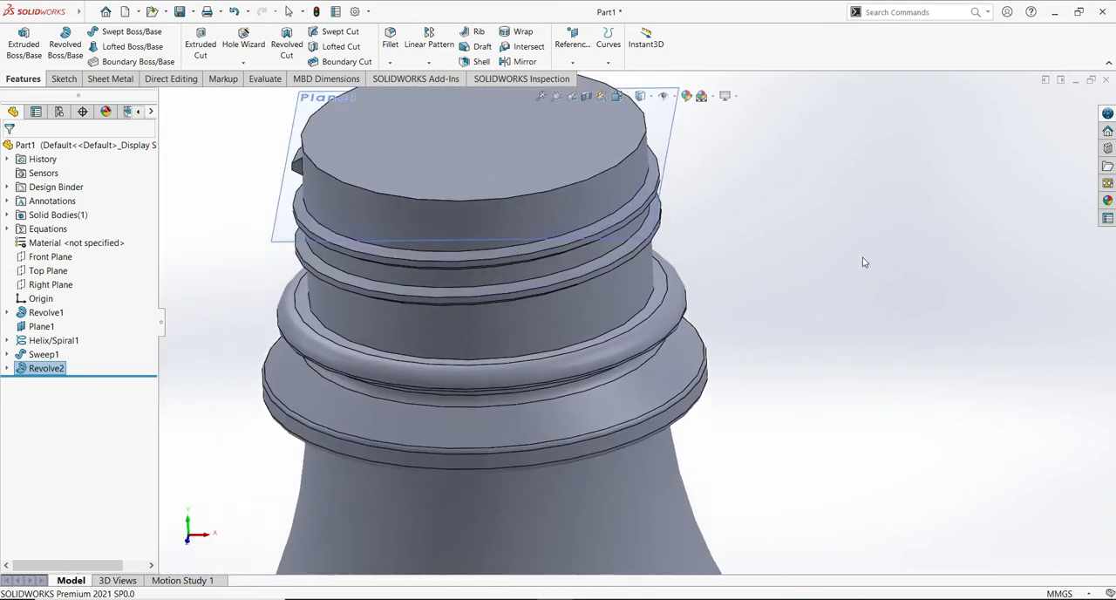
scroll(857, 274, "up", 2)
mouse_move(858, 274)
middle_mouse_down("shift")
mouse_move(867, 270)
mouse_move(865, 291)
middle_mouse_up("shift")
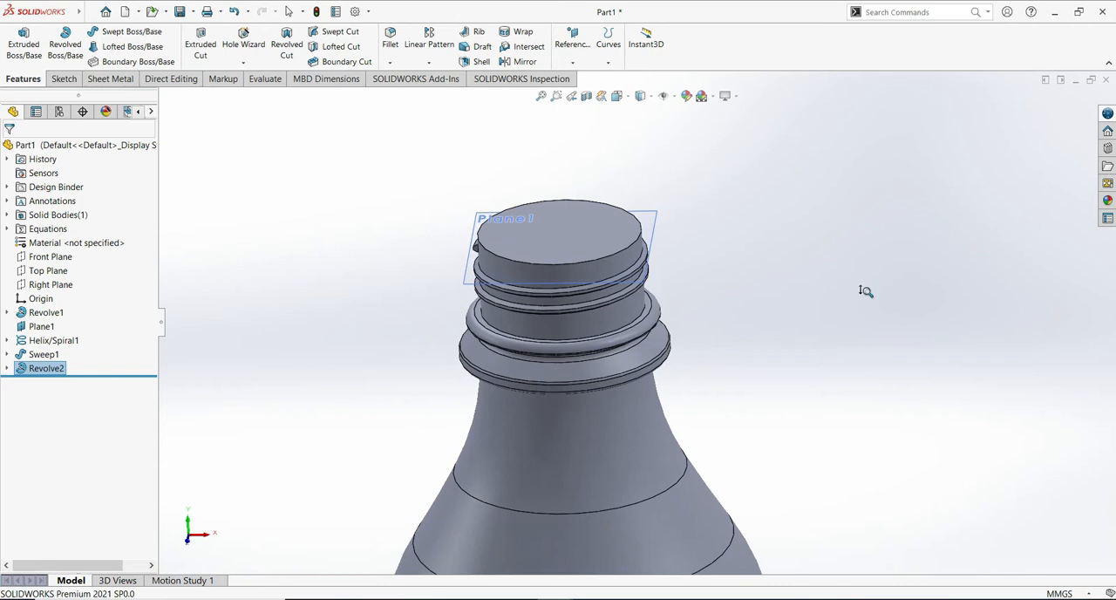
scroll(857, 392, "down", 2)
middle_click_drag(856, 383, 935, 361, "ctrl")
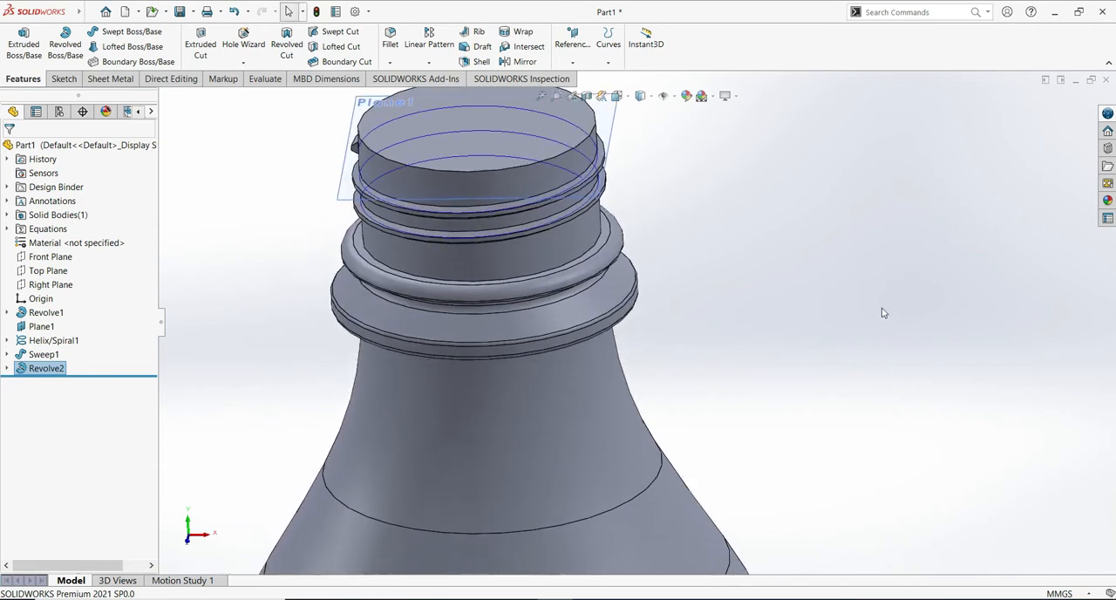
scroll(878, 327, "up", 3)
middle_click_drag(810, 450, 747, 436)
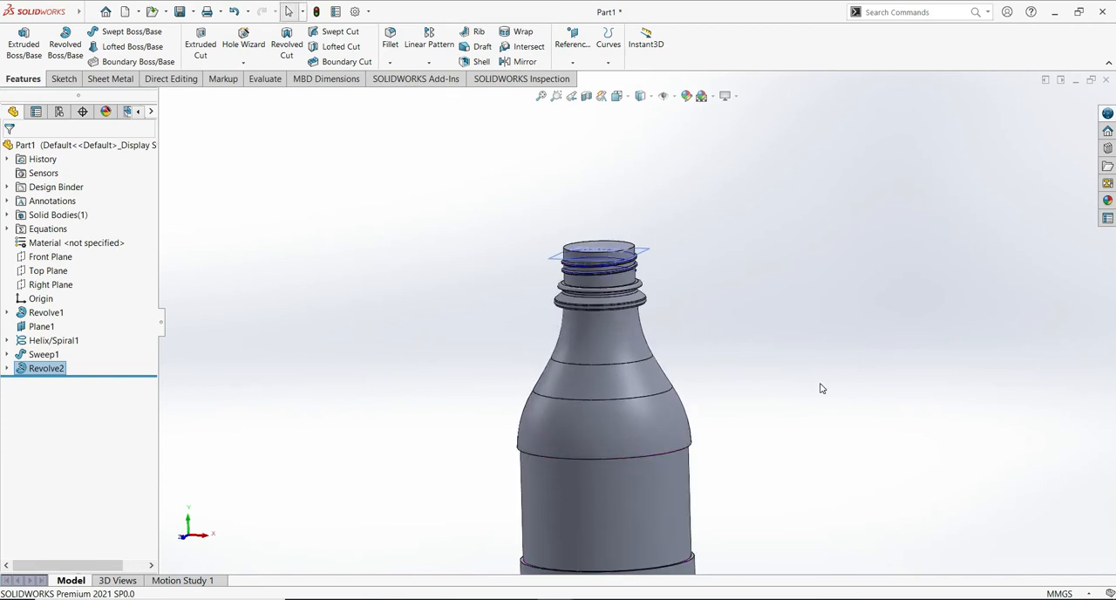
middle_click_drag(850, 449, 821, 297, "ctrl")
scroll(831, 277, "down", 2)
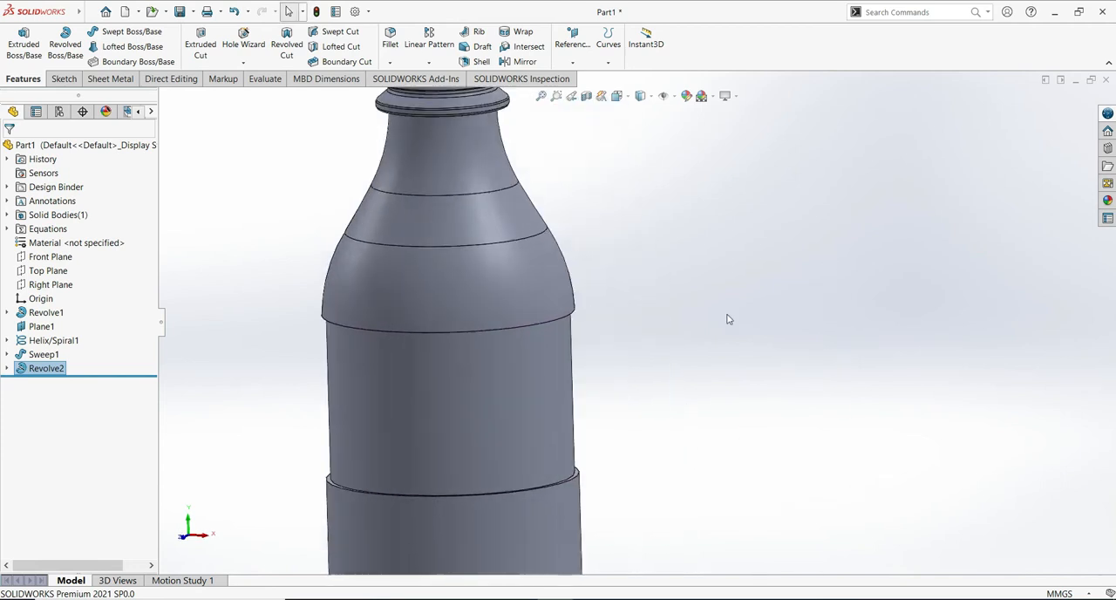
middle_click_drag(731, 315, 859, 413)
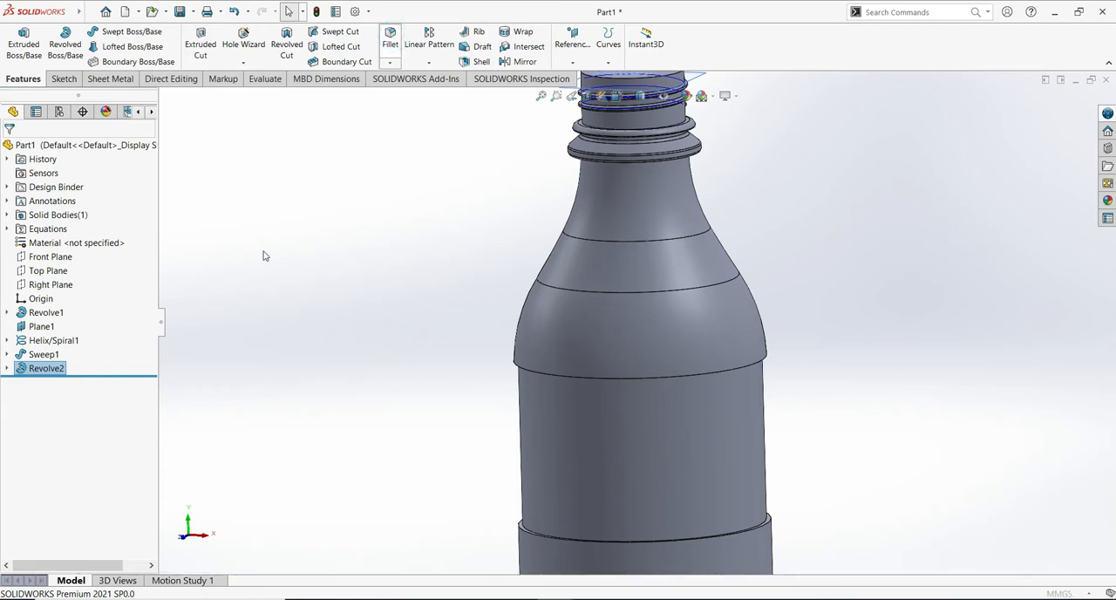
- Fillet the shoulder's lower outer edge and the lower body's top outer edge with a 1 mm radius
left_click(389, 39)
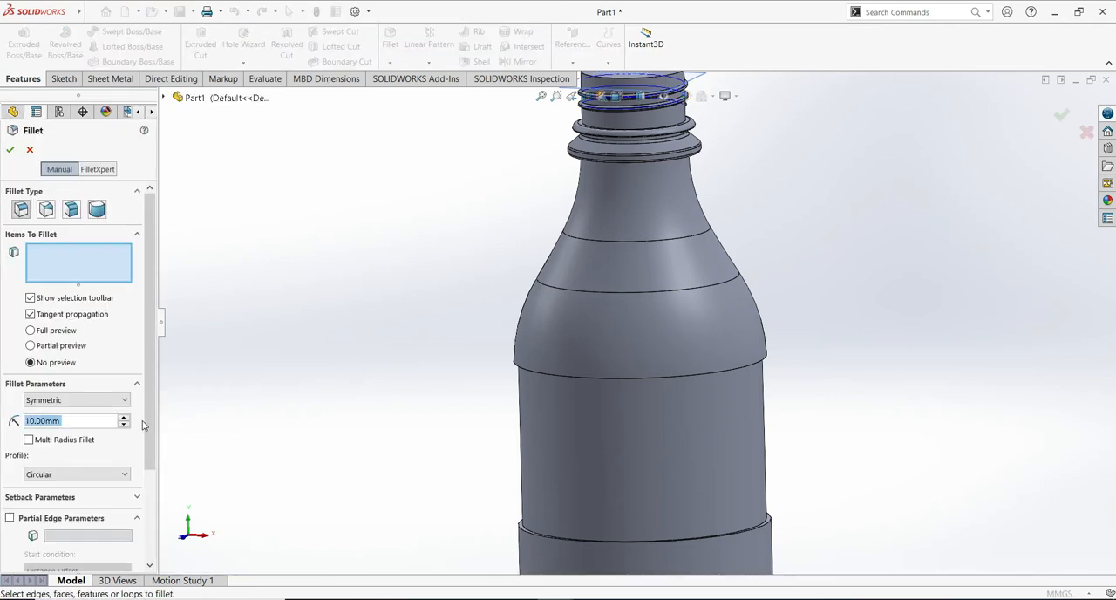
type("1")
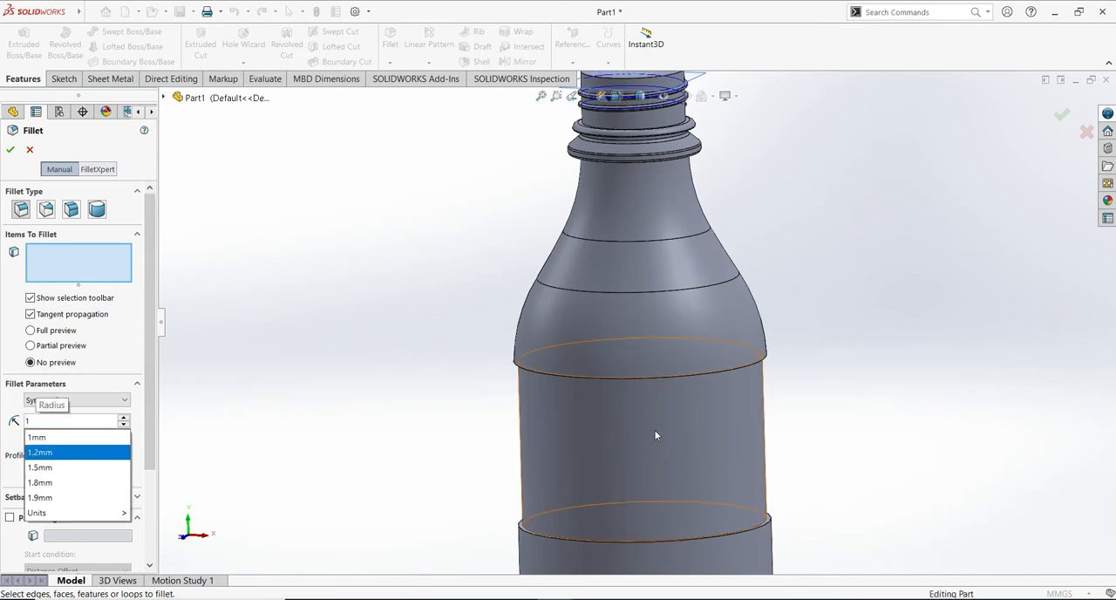
left_click(675, 376)
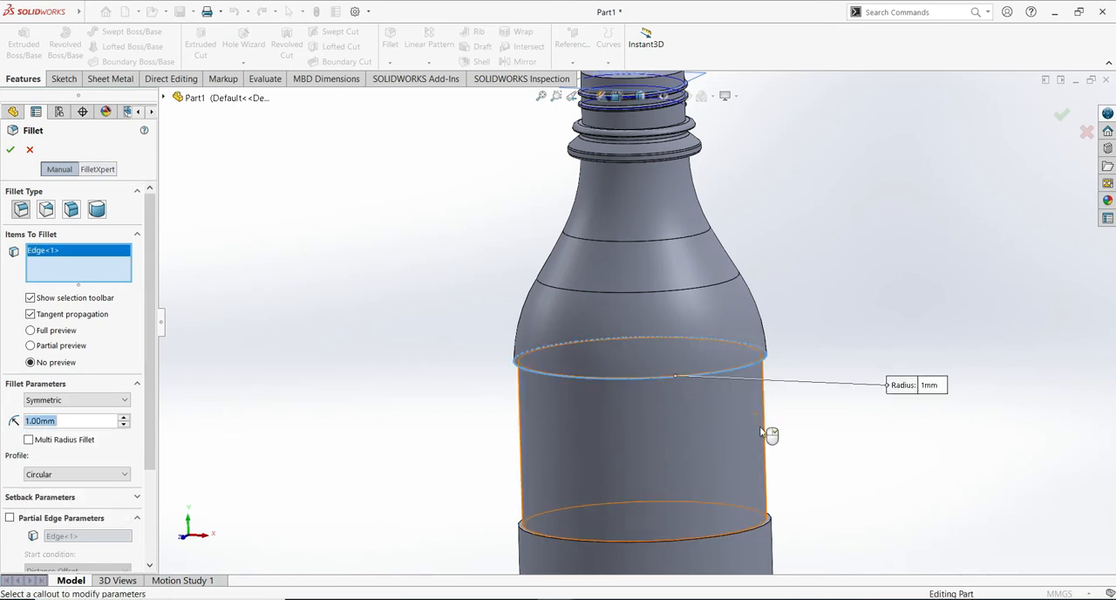
left_click(758, 528)
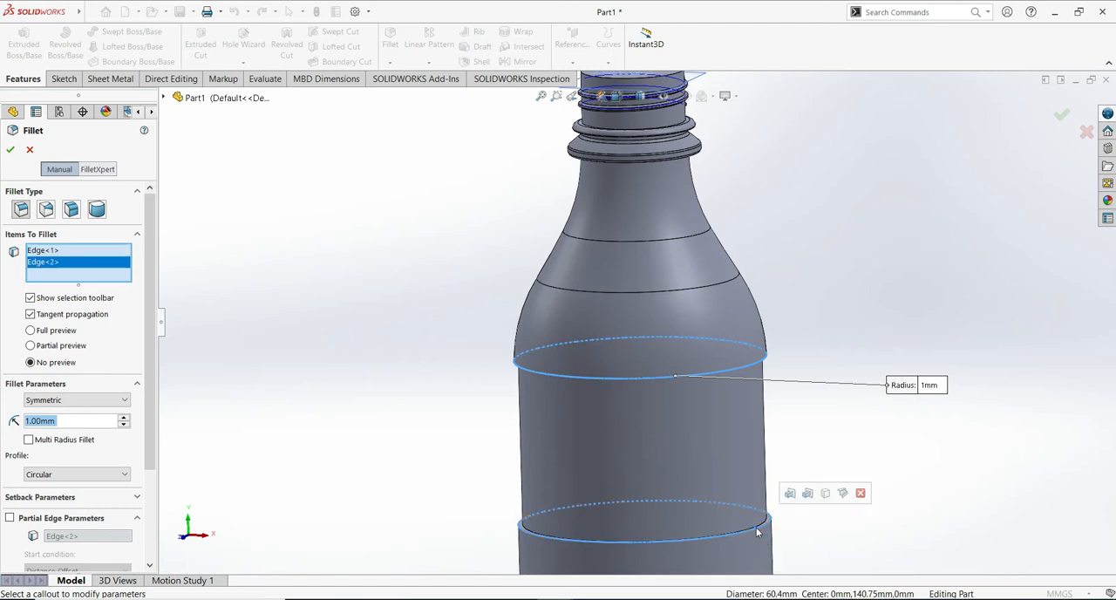
left_click(11, 151)
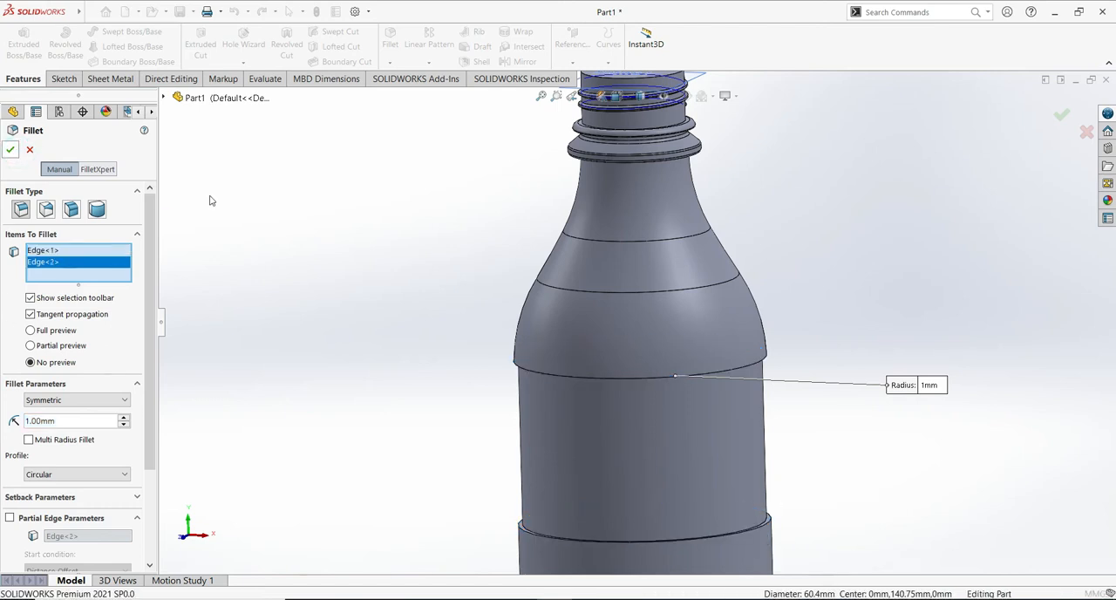
- Save the part as "cocacola plastic bottle" in the Solidworks folder
scroll(964, 488, "down", 2)
middle_click_drag(964, 488, 929, 426, "ctrl")
scroll(868, 329, "down", 1)
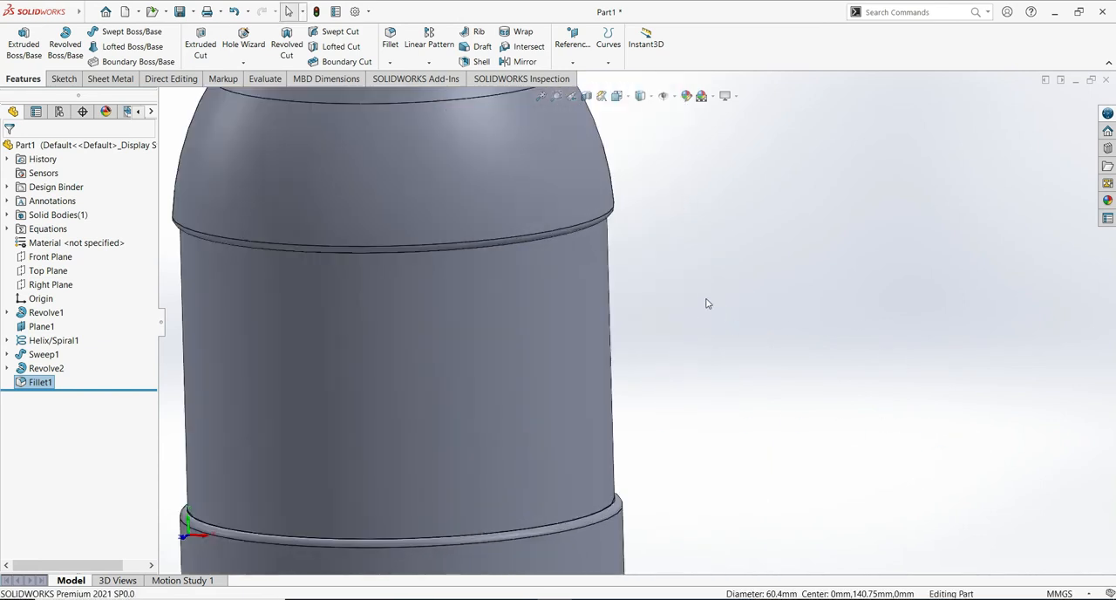
scroll(731, 287, "up", 6)
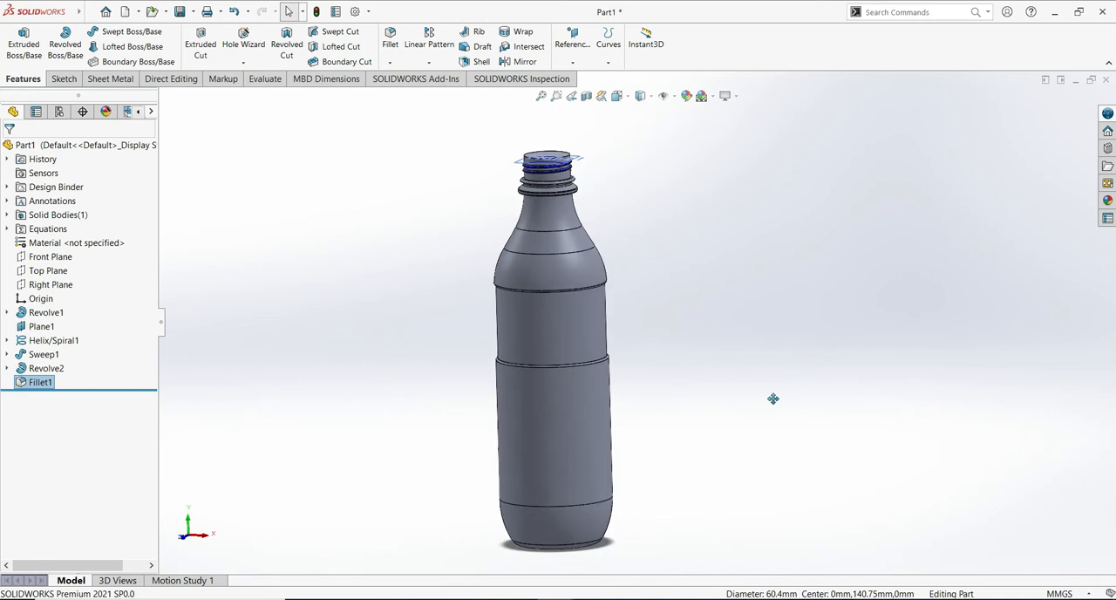
mouse_move(760, 423)
middle_mouse_down()
mouse_move(781, 363)
mouse_move(756, 421)
middle_mouse_up()
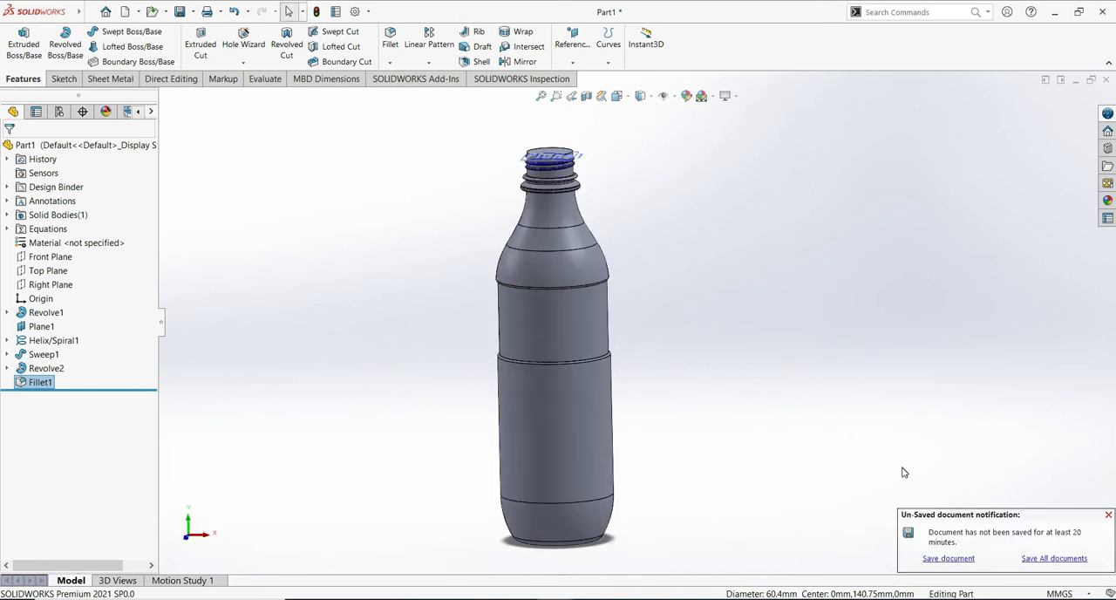
left_click(181, 13)
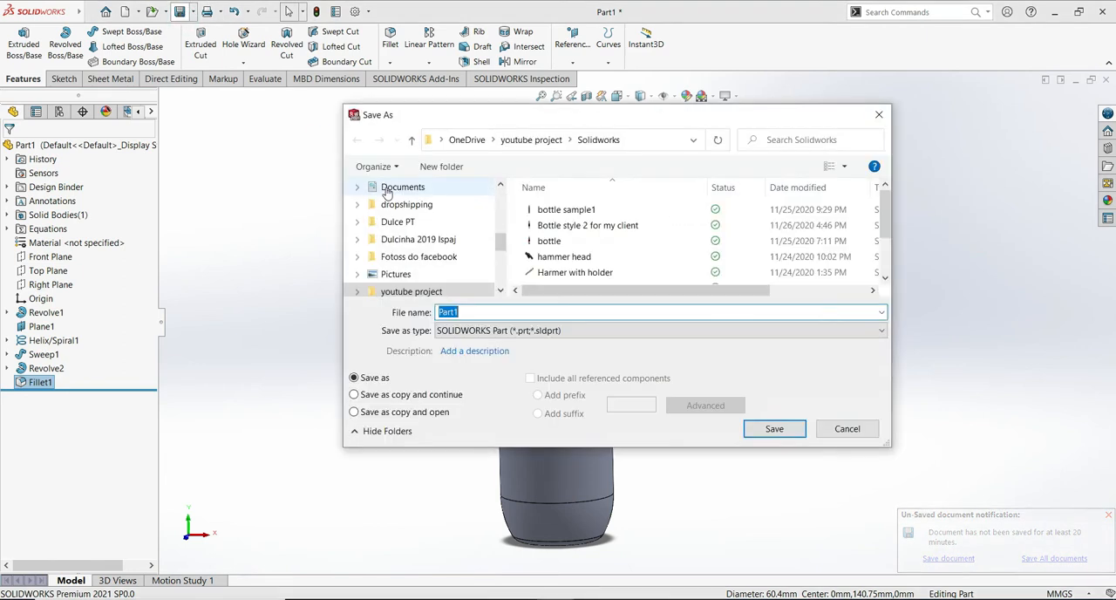
type("cocacola plastic bottle")
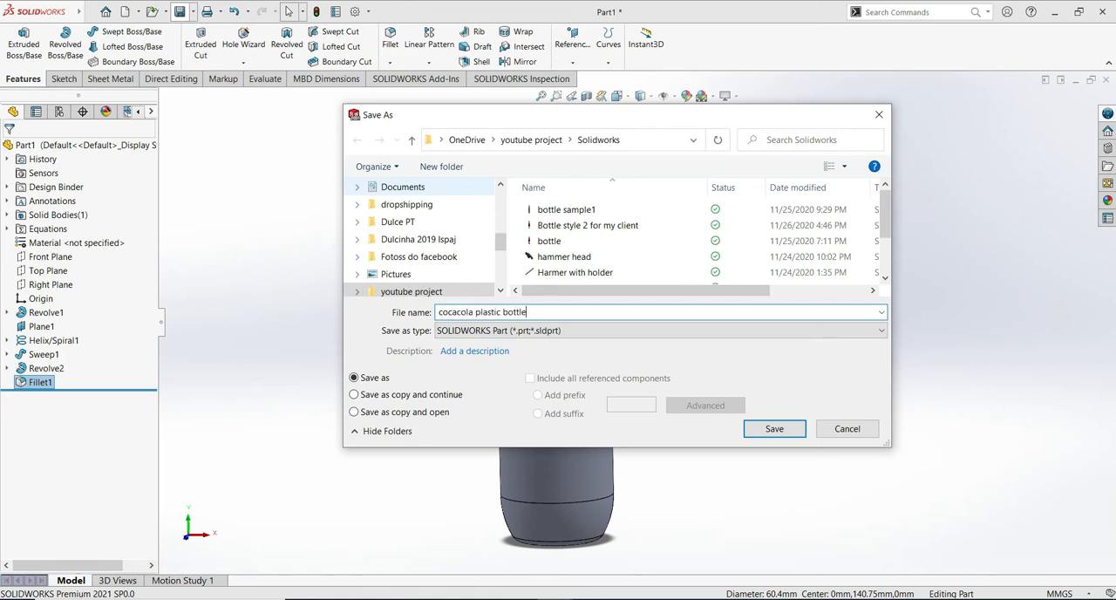
left_click(774, 428)
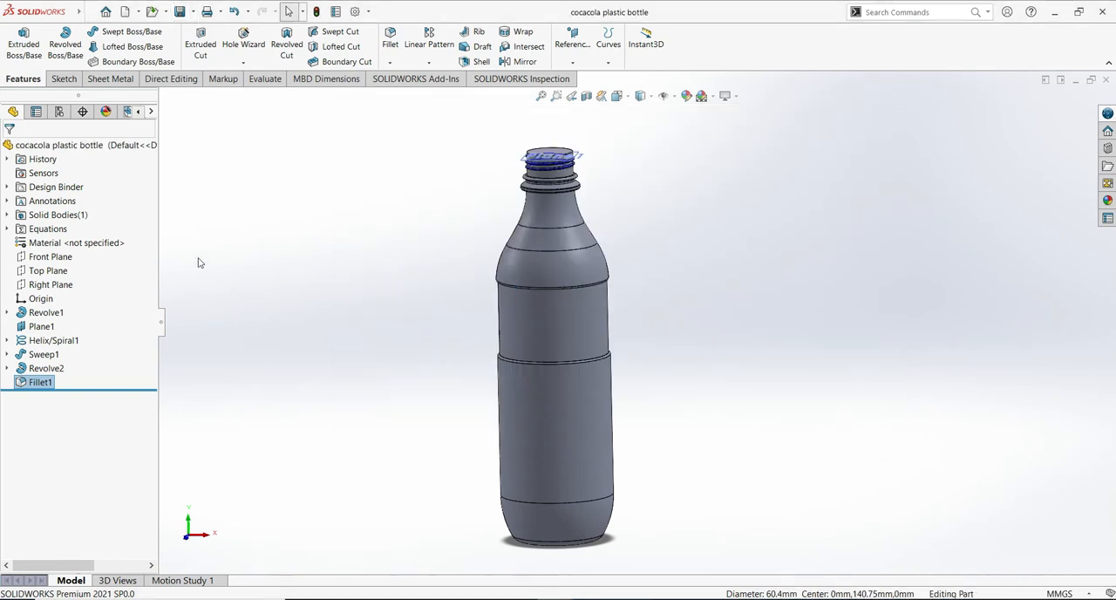
- Start a new sketch on the Front Plane for the lower body section just below the filleted step
left_click(59, 255)
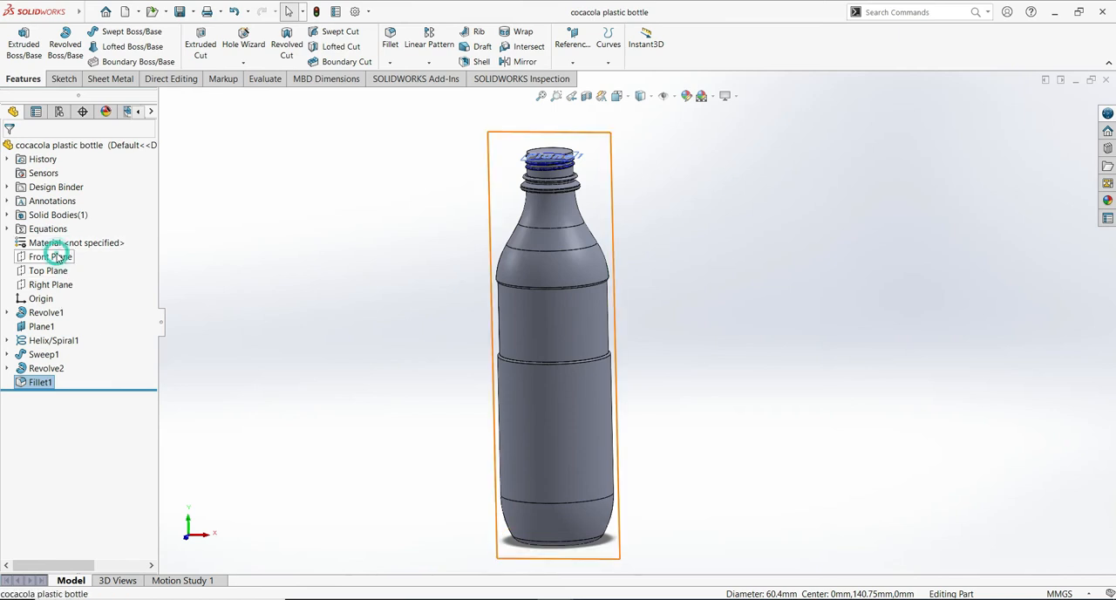
right_click(502, 157)
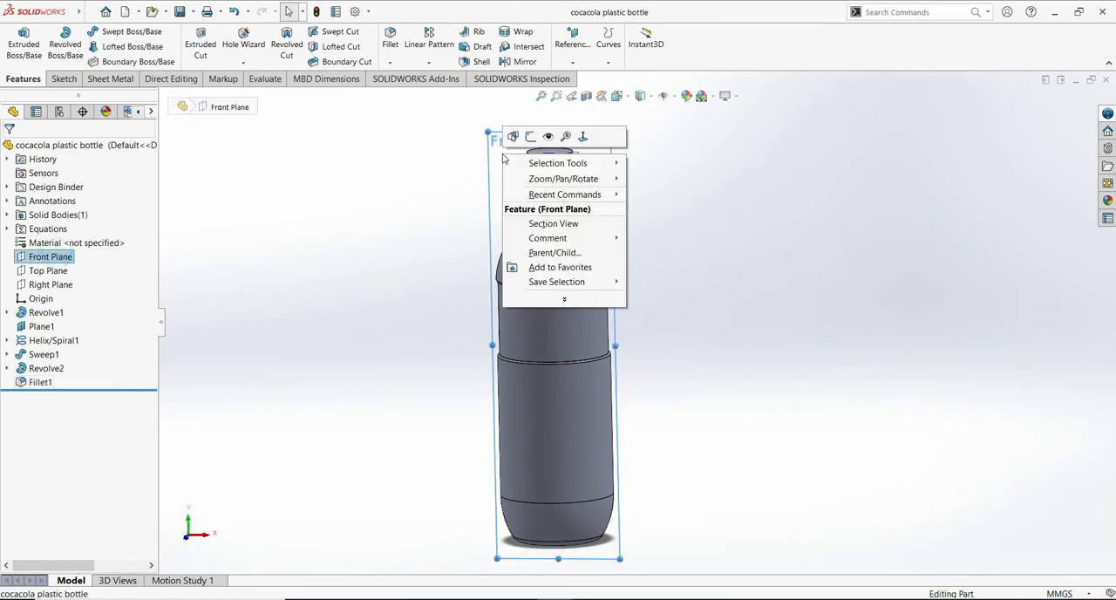
left_click(529, 136)
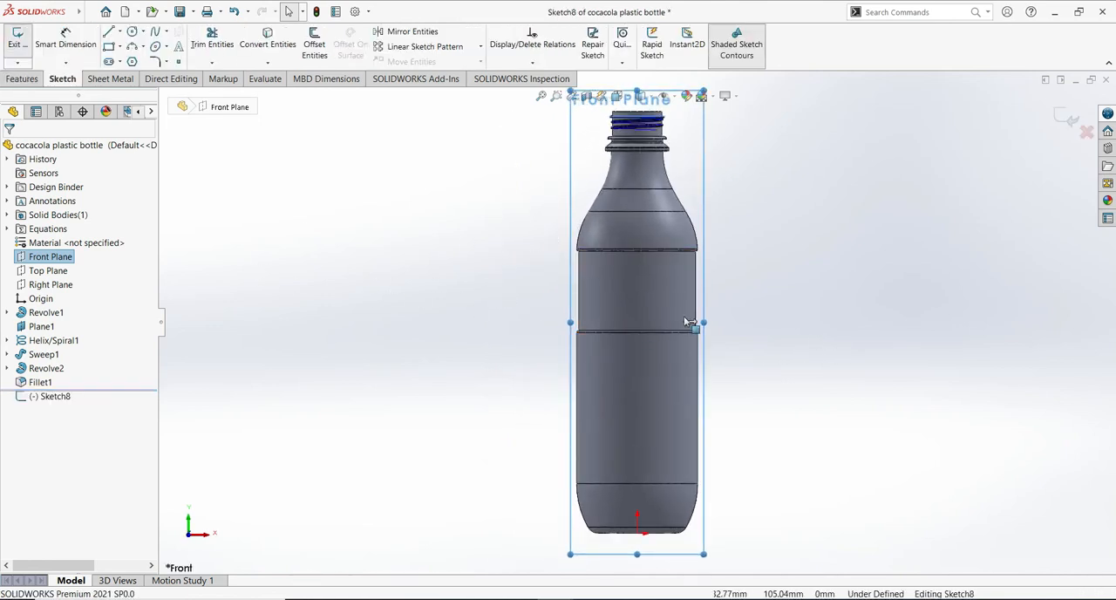
scroll(837, 411, "down", 5)
mouse_move(469, 381)
middle_mouse_down("ctrl")
mouse_move(509, 423)
mouse_move(802, 407)
mouse_move(941, 467)
mouse_move(941, 493)
middle_mouse_up("ctrl")
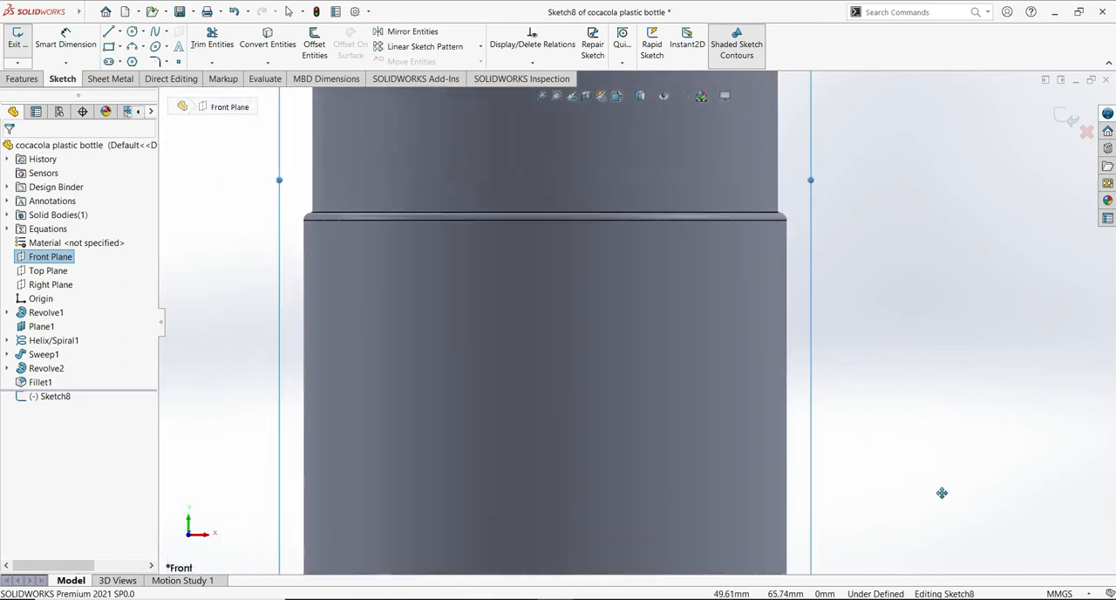
scroll(940, 319, "up", 1)
scroll(941, 328, "down", 2)
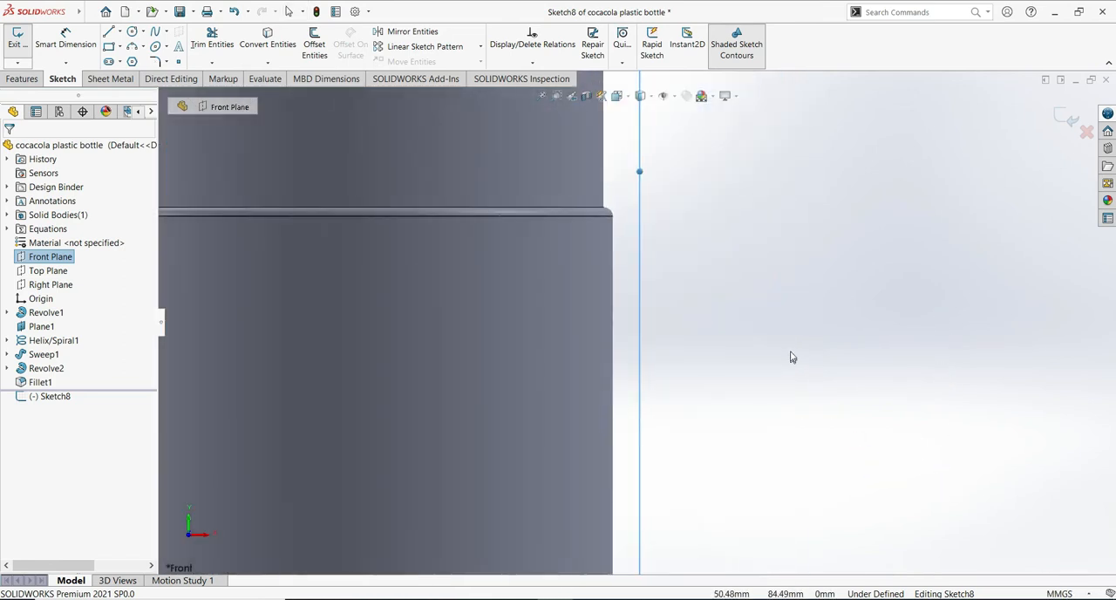
scroll(801, 349, "up", 2)
scroll(750, 383, "down", 2)
mouse_move(793, 374)
middle_mouse_down("ctrl")
mouse_move(994, 396)
mouse_move(1001, 385)
middle_mouse_up("ctrl")
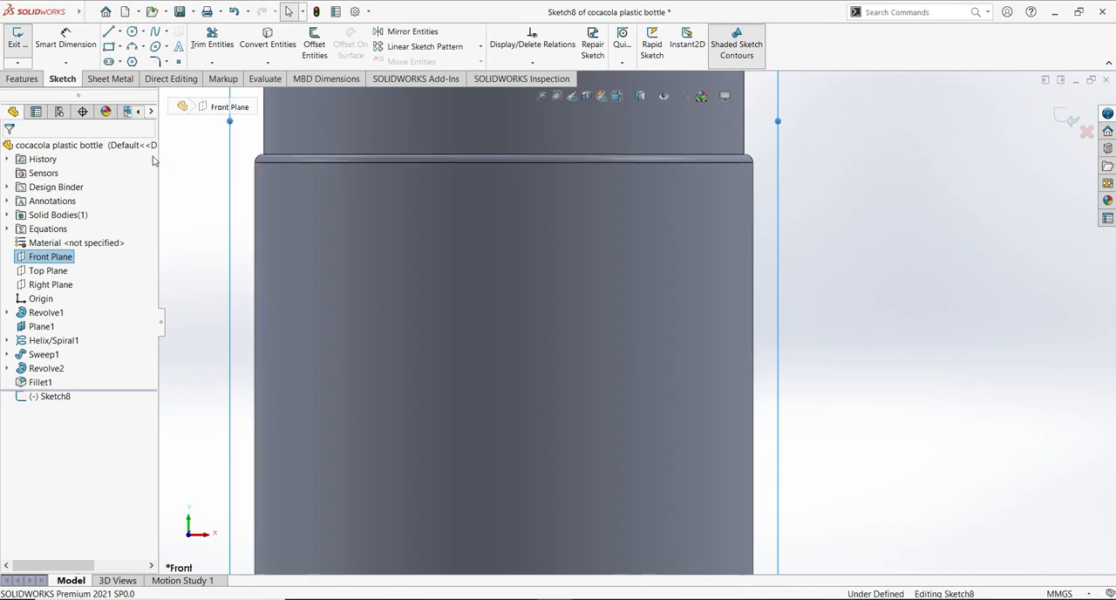
- Sketch an open-topped U of three lines, about 60 mm wide, with its vertical sides on the lower body's silhouette edges
left_click(109, 32)
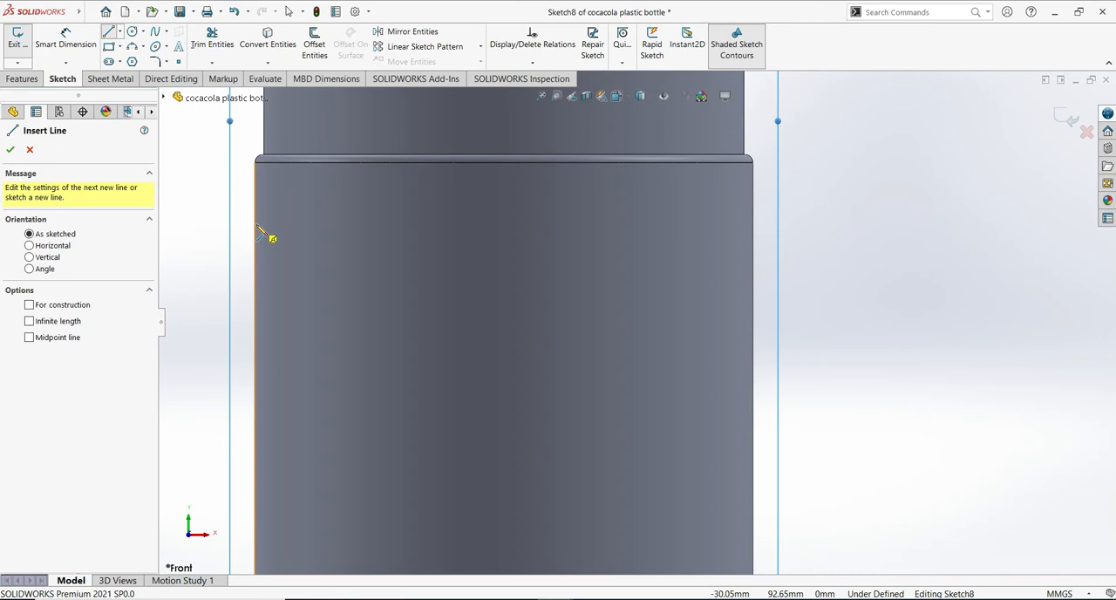
left_click(255, 208)
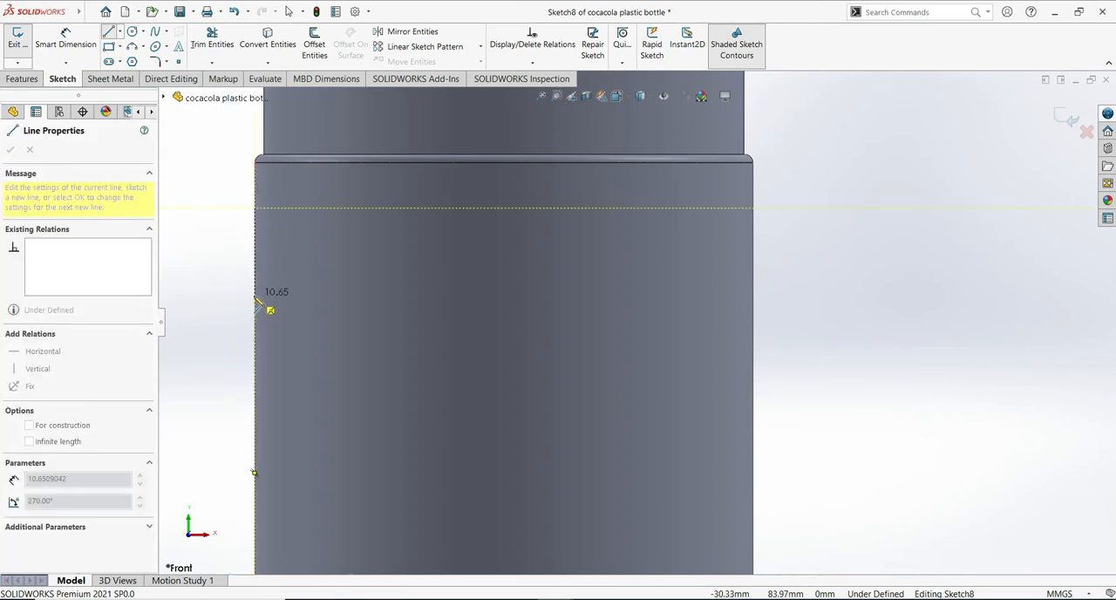
left_click(255, 310)
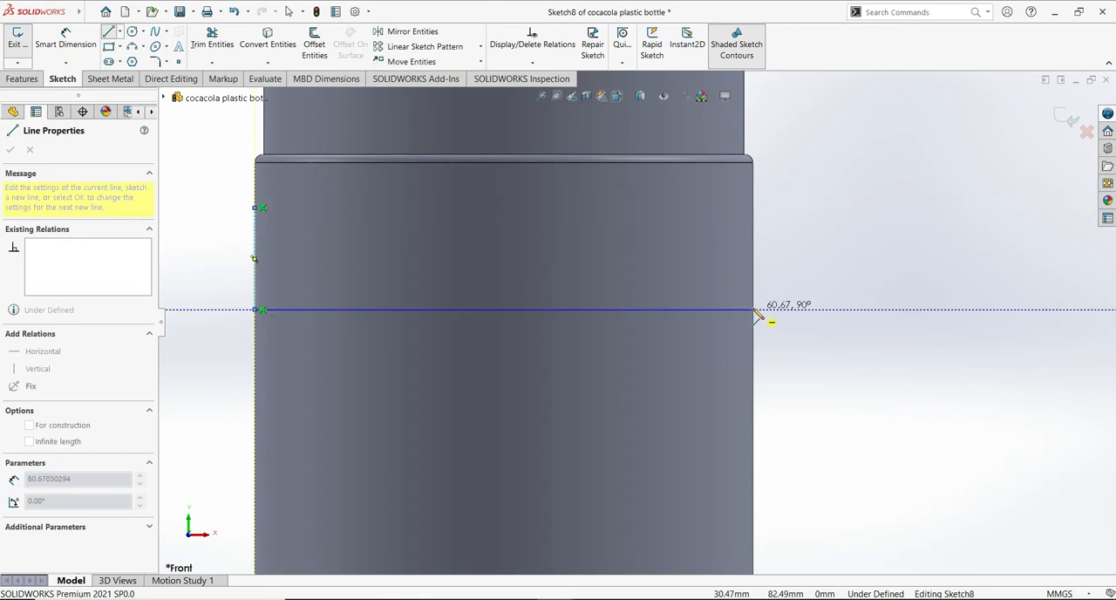
left_click(753, 310)
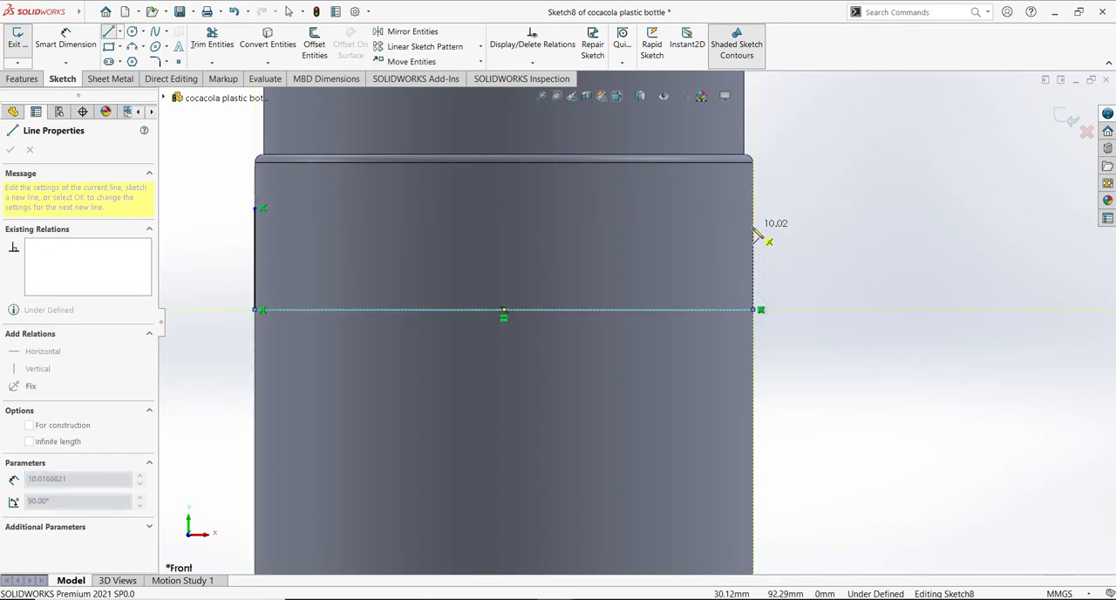
left_click(754, 208)
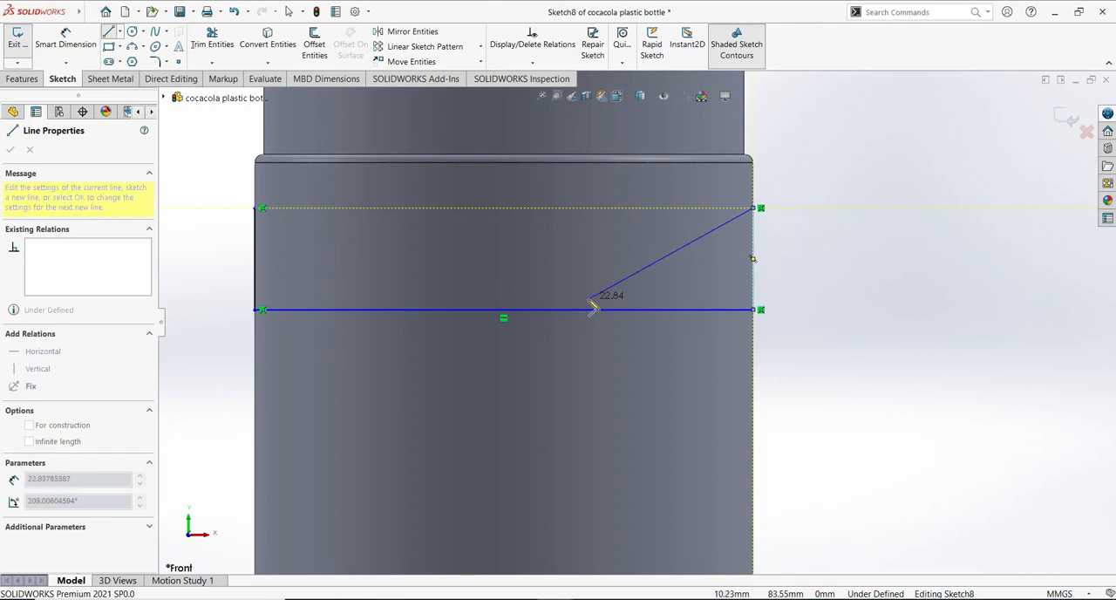
key("Escape")
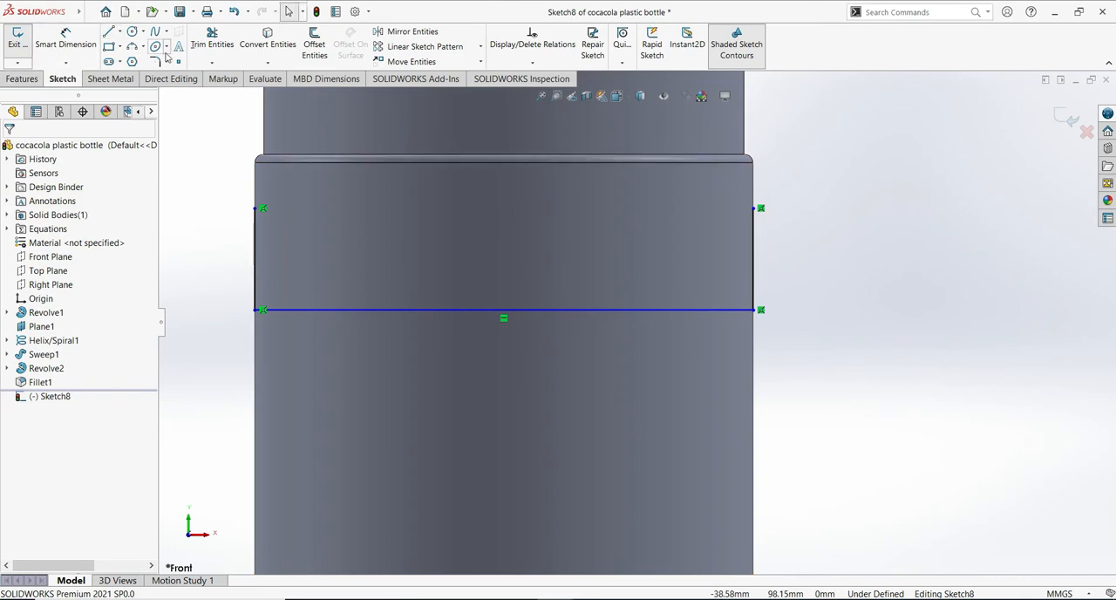
- Close the profile with an upward-bulging three-point arc of about 102 mm radius between the upper ends of the side lines
left_click(133, 47)
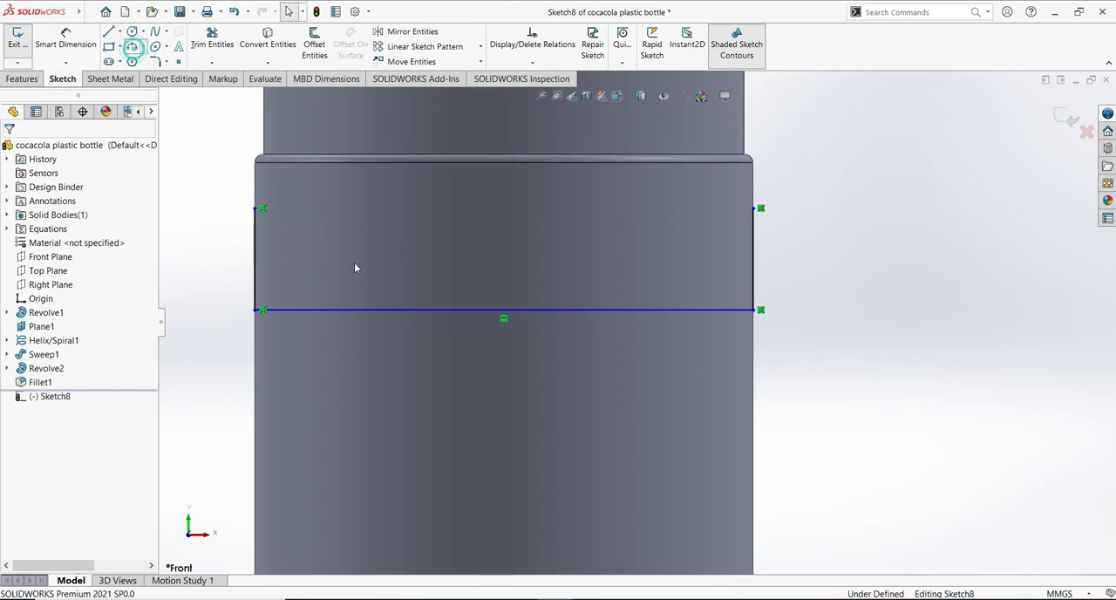
left_click(262, 209)
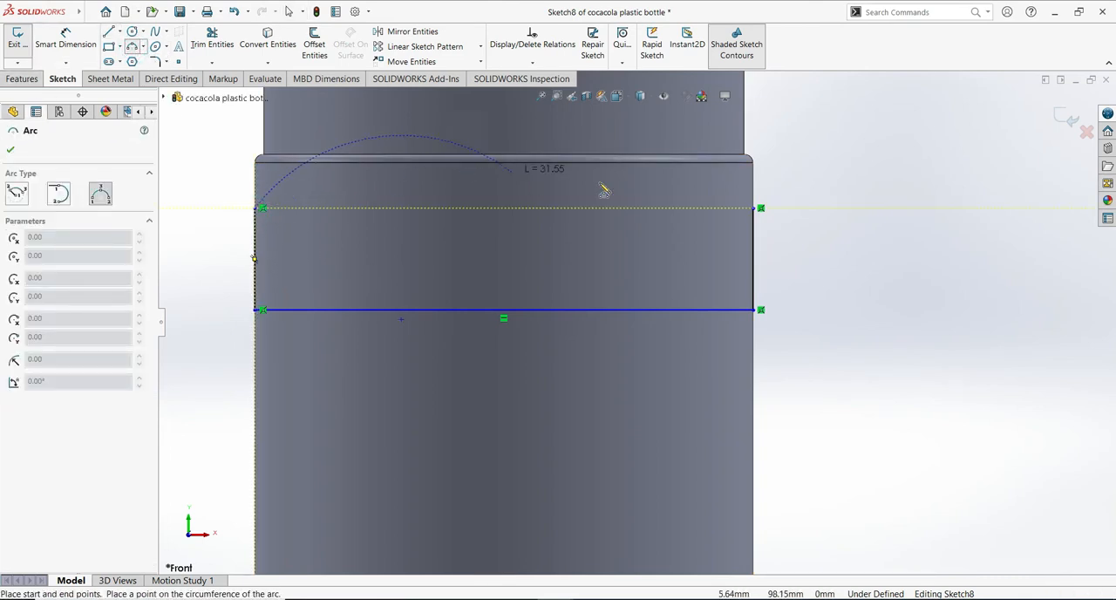
left_click(752, 208)
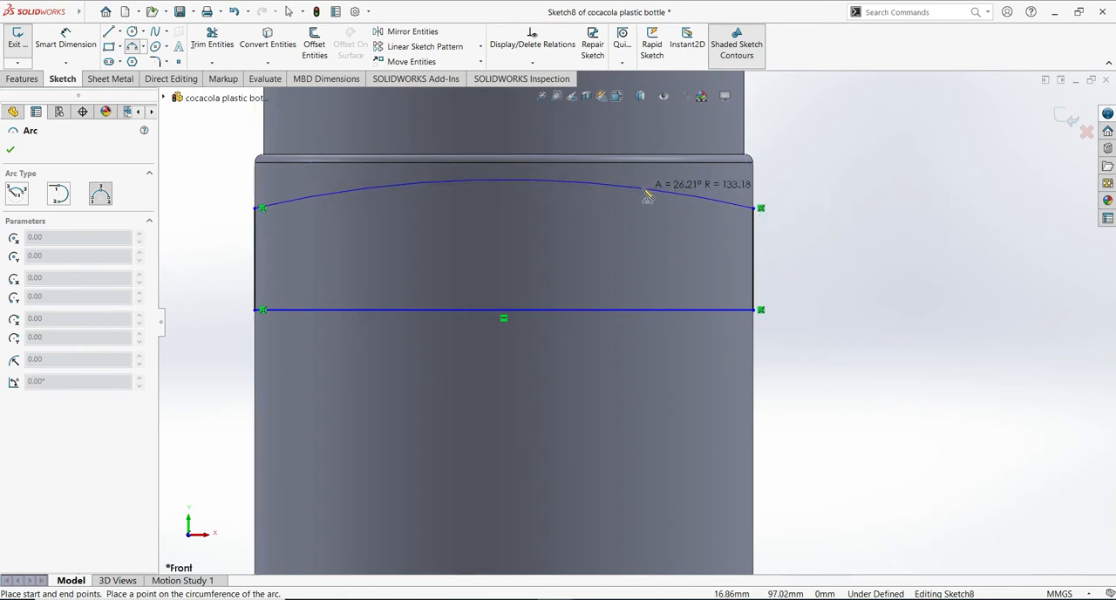
left_click(592, 184)
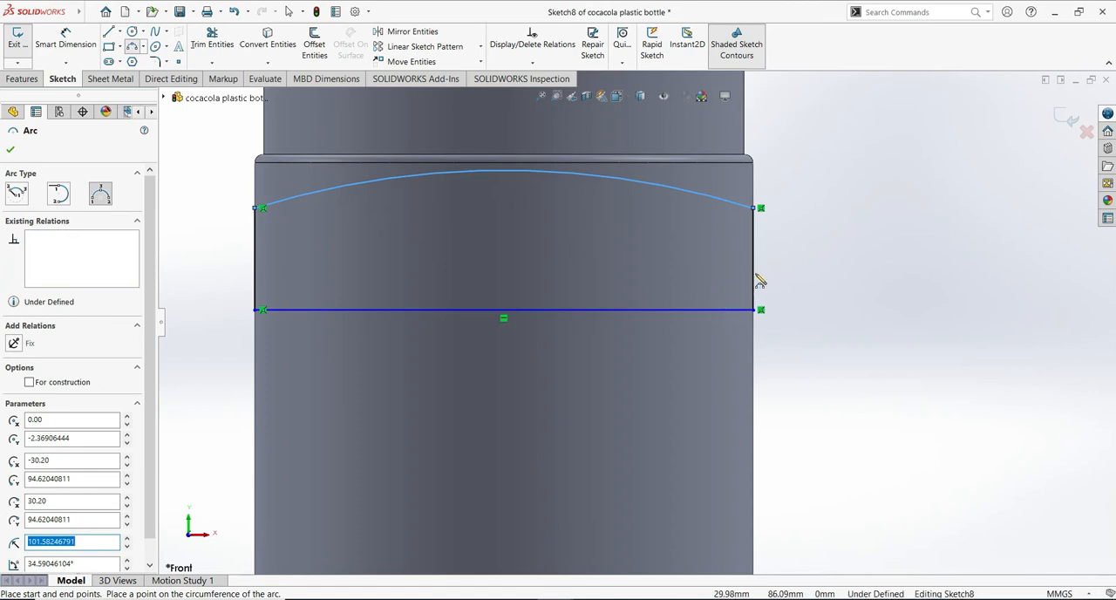
key("Escape")
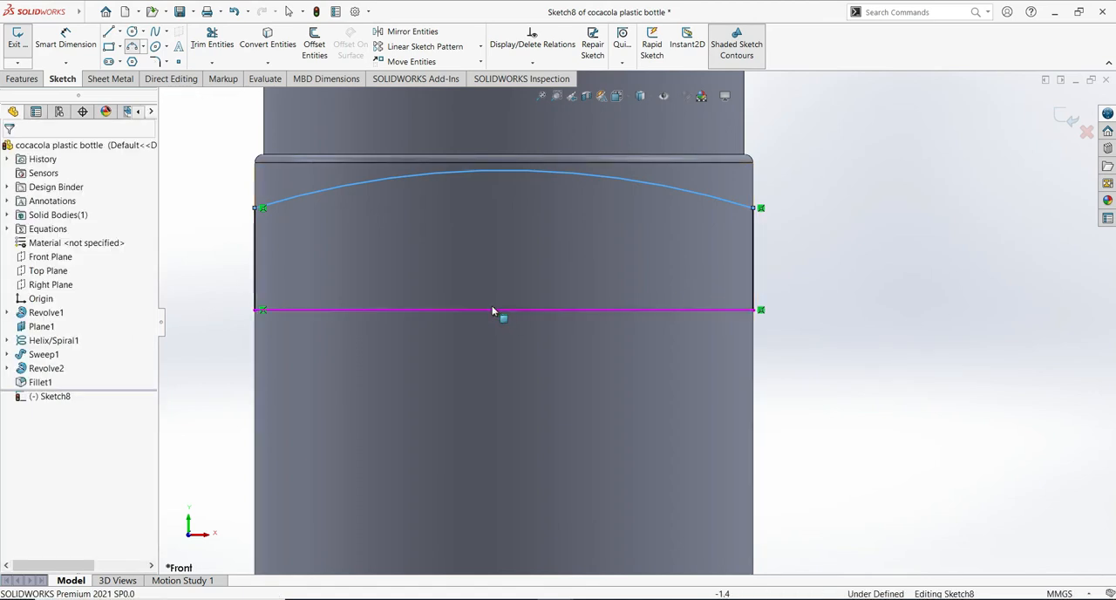
- Move the profile's bottom line and both arc endpoints down the body, leaving side lines about 11 mm long
left_click_drag(488, 315, 485, 347)
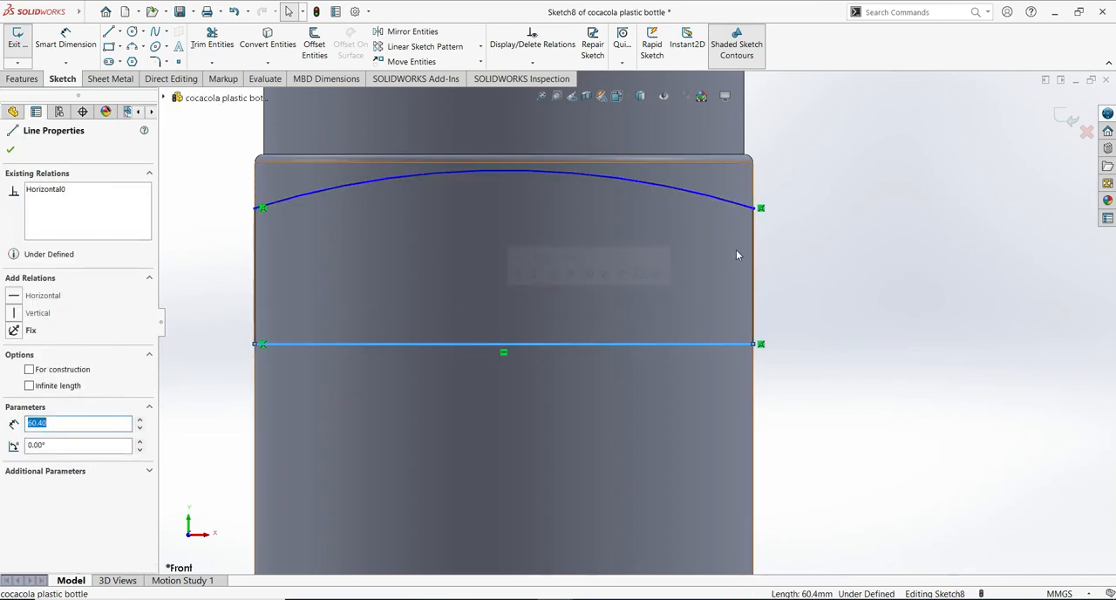
left_click_drag(755, 209, 754, 256)
left_click_drag(254, 210, 256, 254)
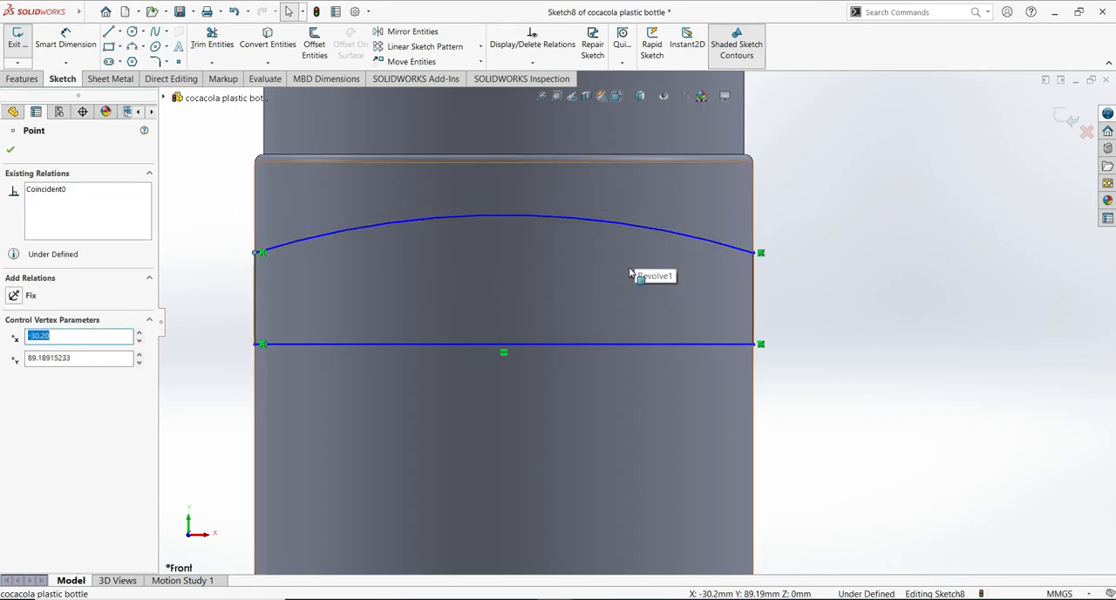
left_click(12, 149)
- Dimension the profile's right vertical side line to 10 mm
left_click(72, 43)
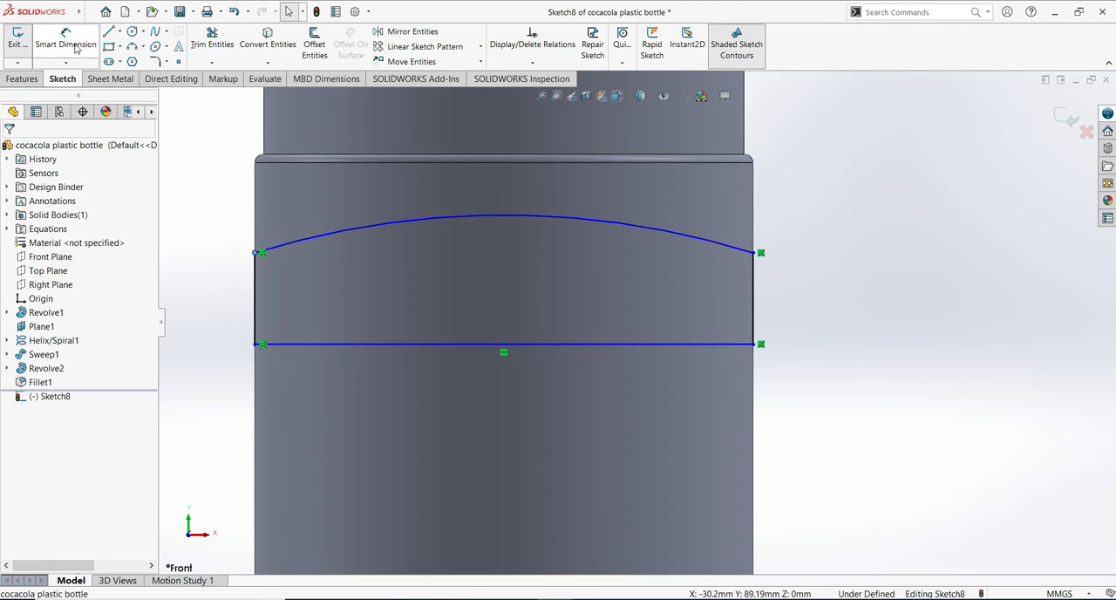
left_click(757, 293)
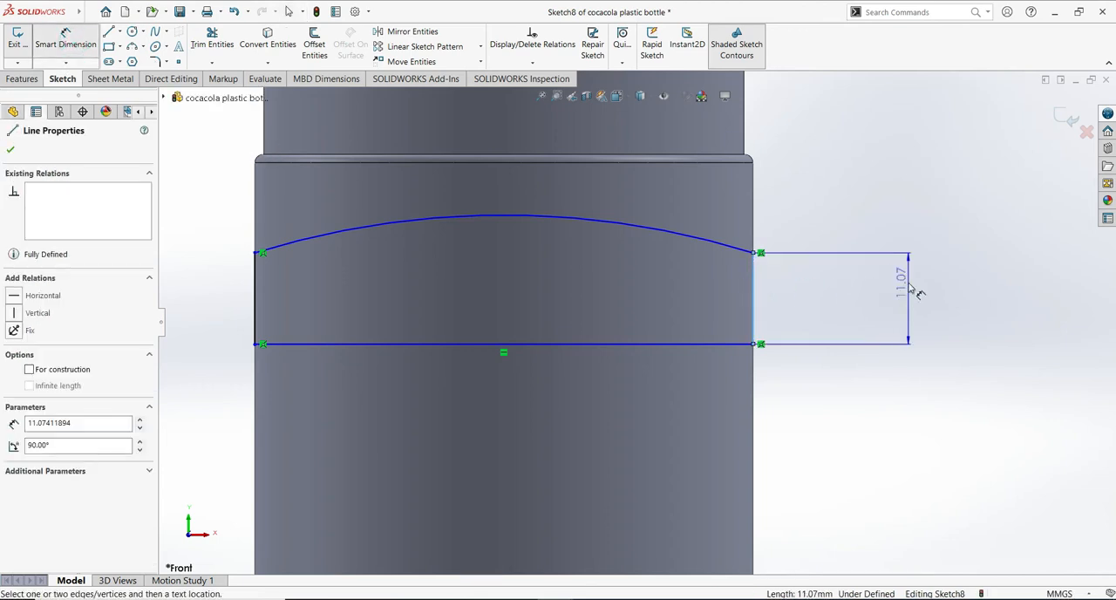
left_click(902, 302)
type("10")
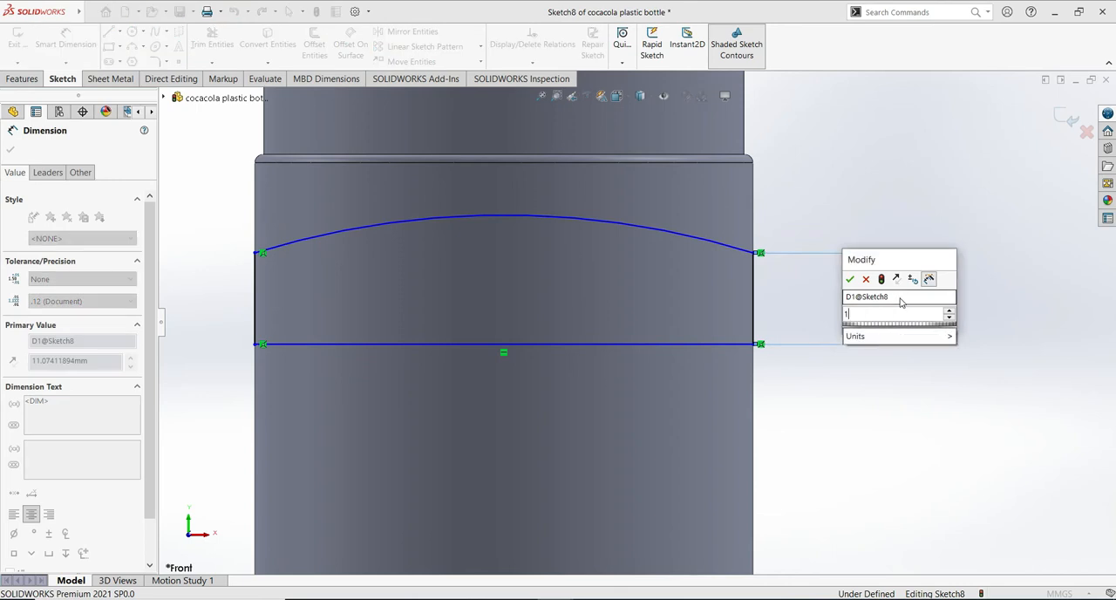
left_click(850, 280)
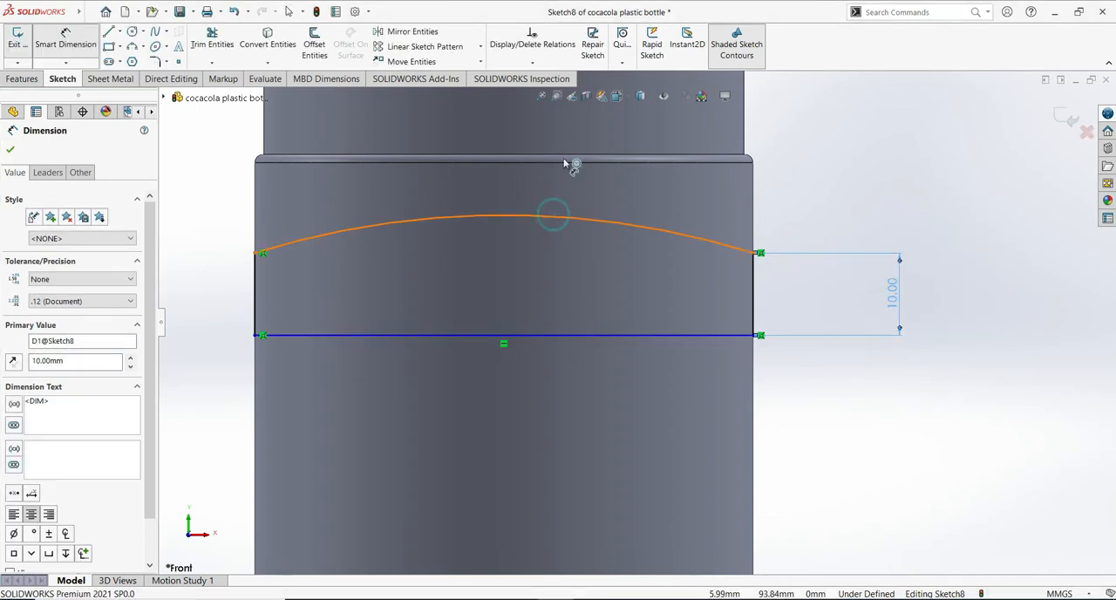
- Dimension the profile's upper arc with a radius of 45 mm
left_click(564, 215)
left_click(536, 245)
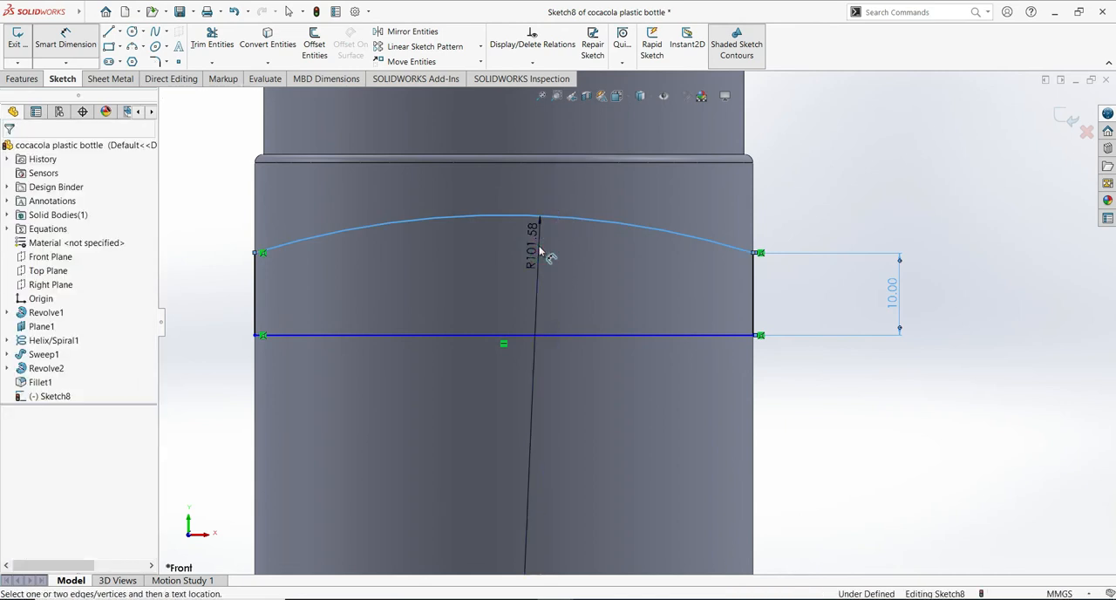
type("45")
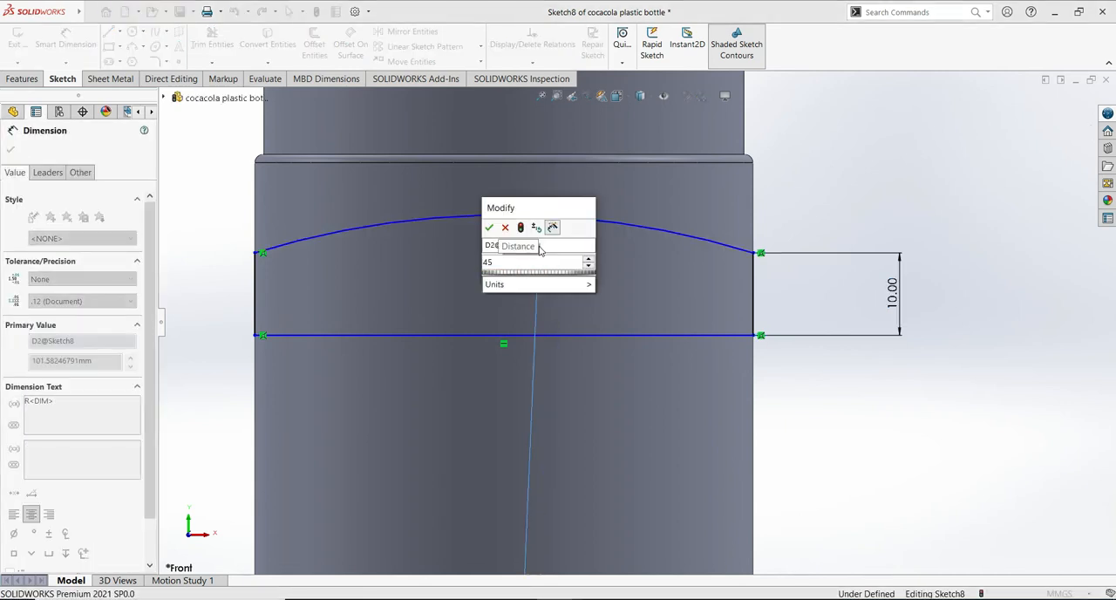
left_click(491, 228)
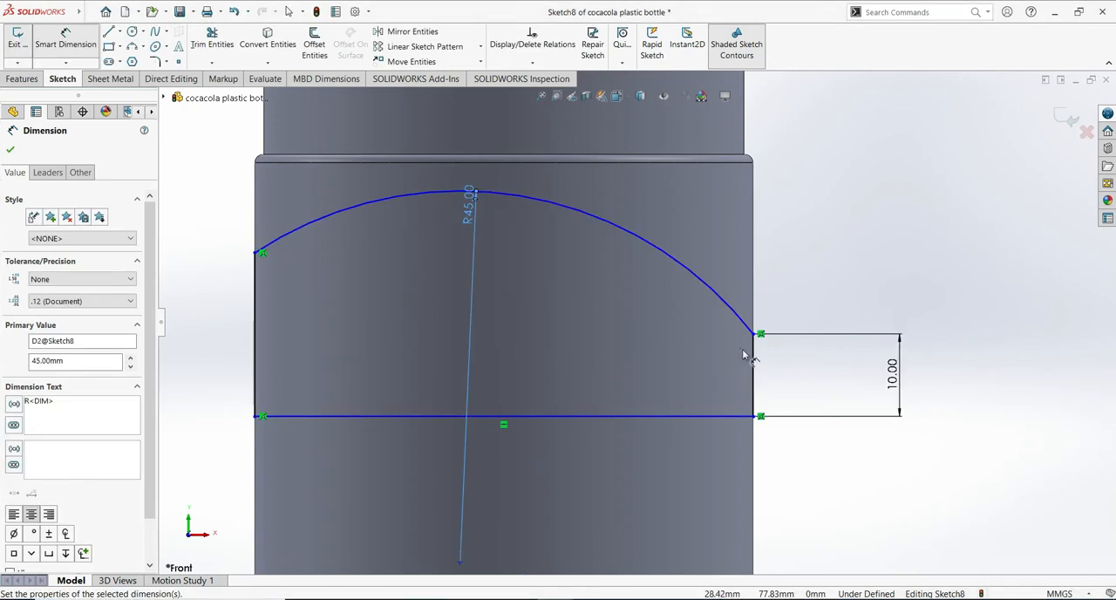
left_click(11, 150)
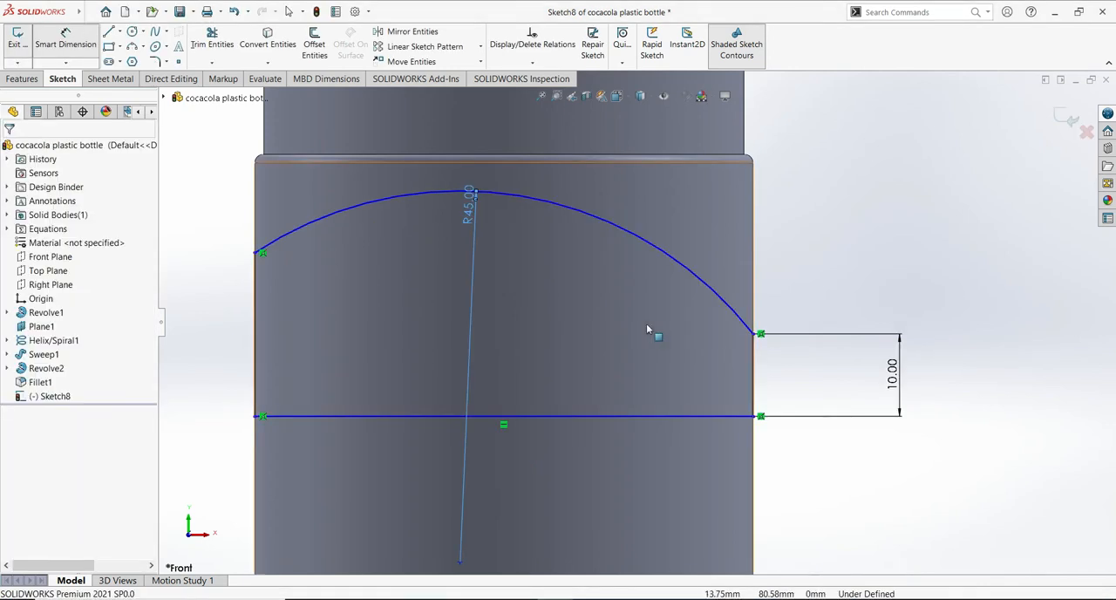
- Make the two vertical side lines equal in length, move the profile up towards the filleted step, and exit the sketch
left_click(755, 366)
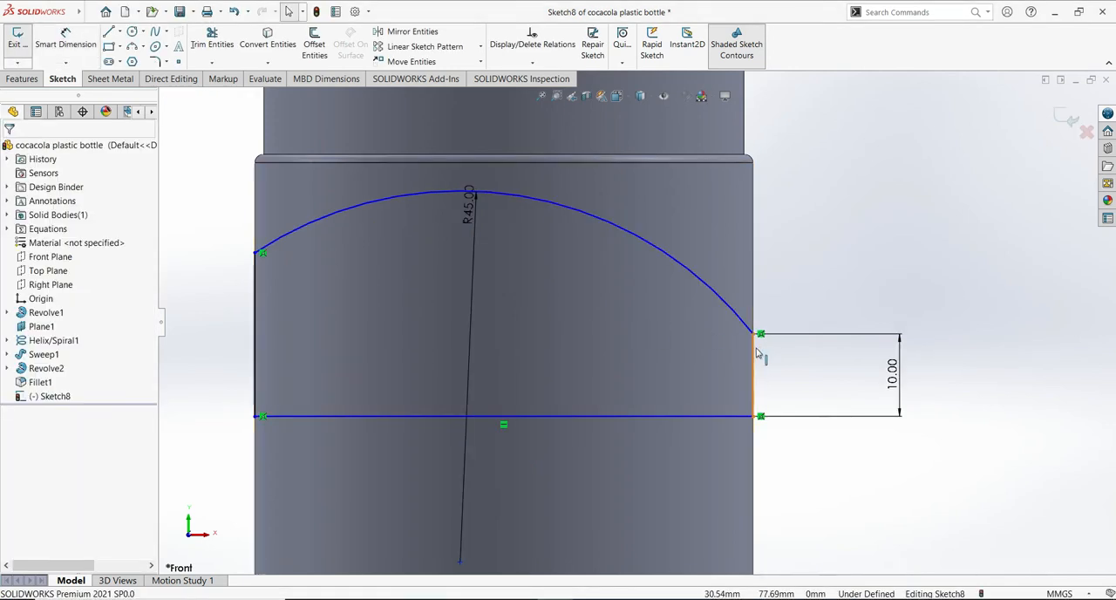
left_click(254, 356, "ctrl")
left_click(47, 442)
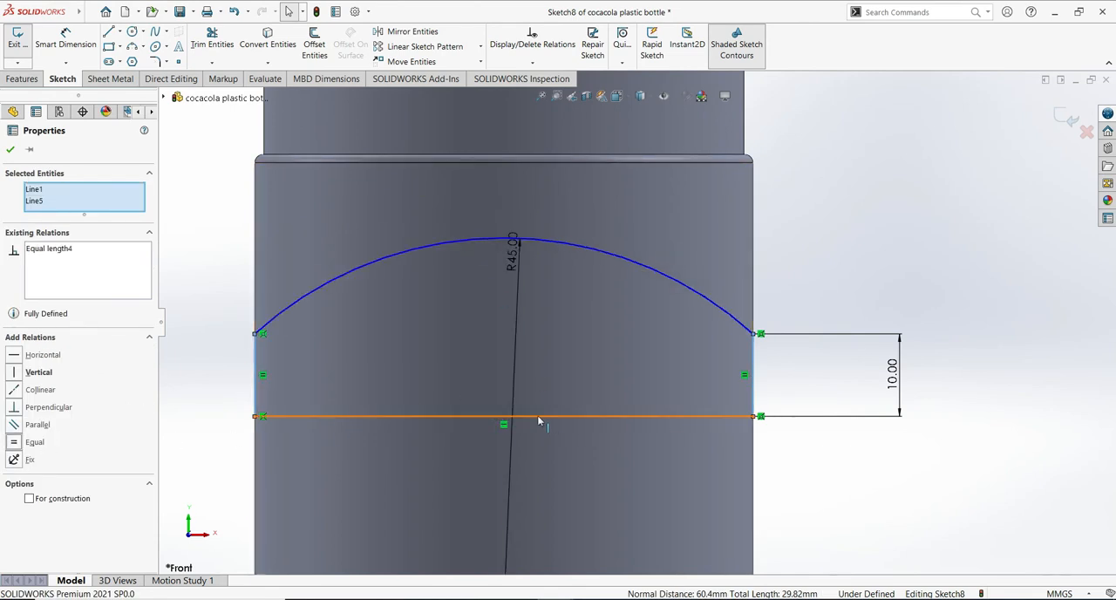
left_click_drag(537, 404, 536, 359)
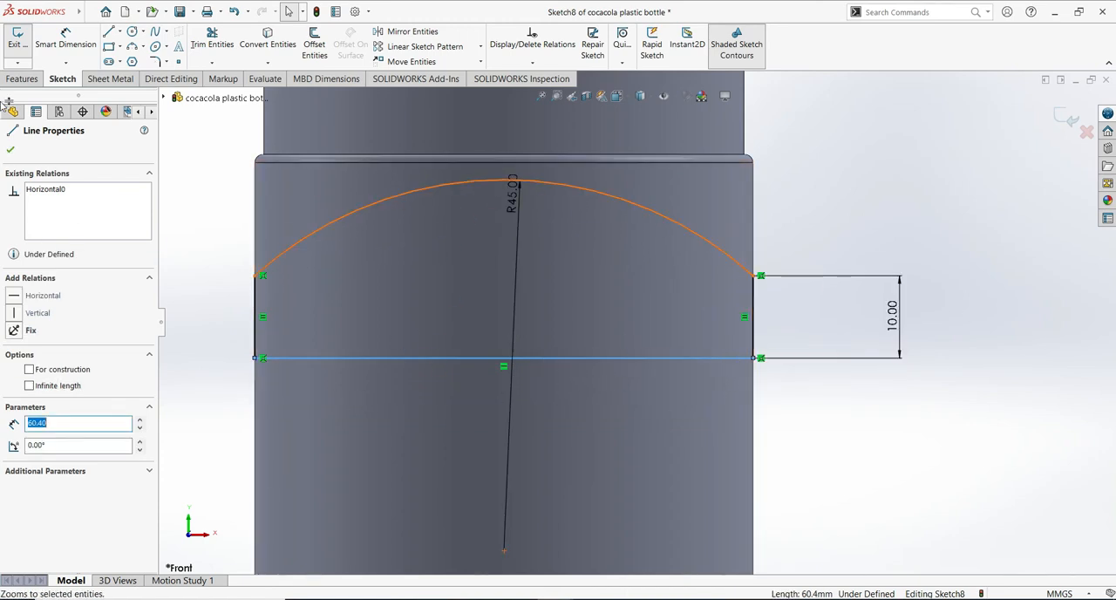
left_click(12, 150)
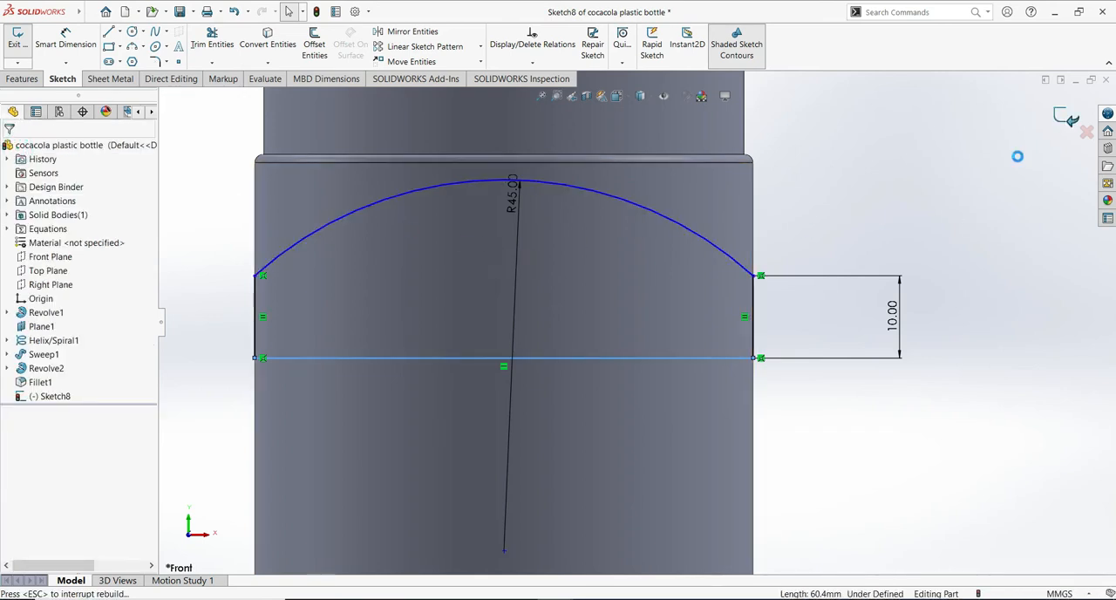
left_click(1065, 118)
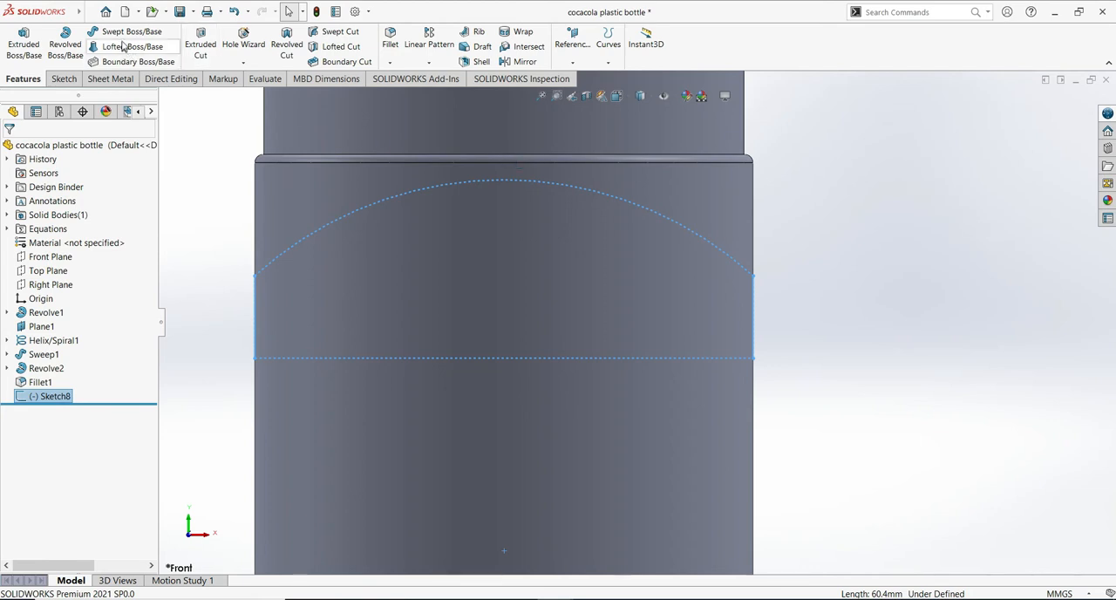
- Cut the arched profile through the bottle with a Mid Plane extruded cut 100 mm deep, keeping all bodies
left_click(202, 46)
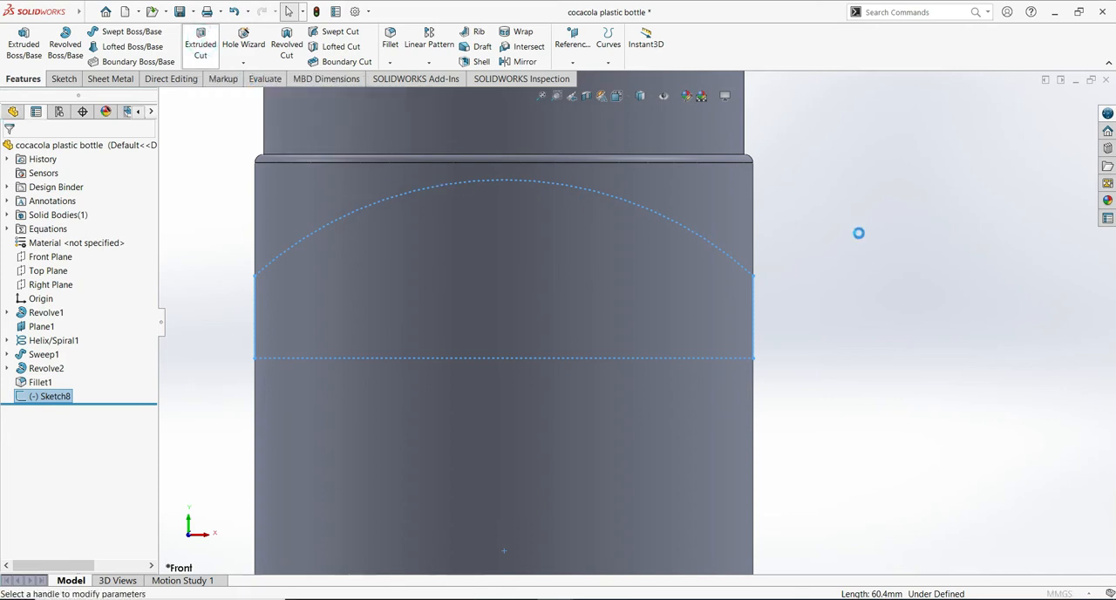
middle_click_drag(867, 315, 962, 253)
scroll(947, 278, "up", 1)
scroll(947, 288, "up", 4)
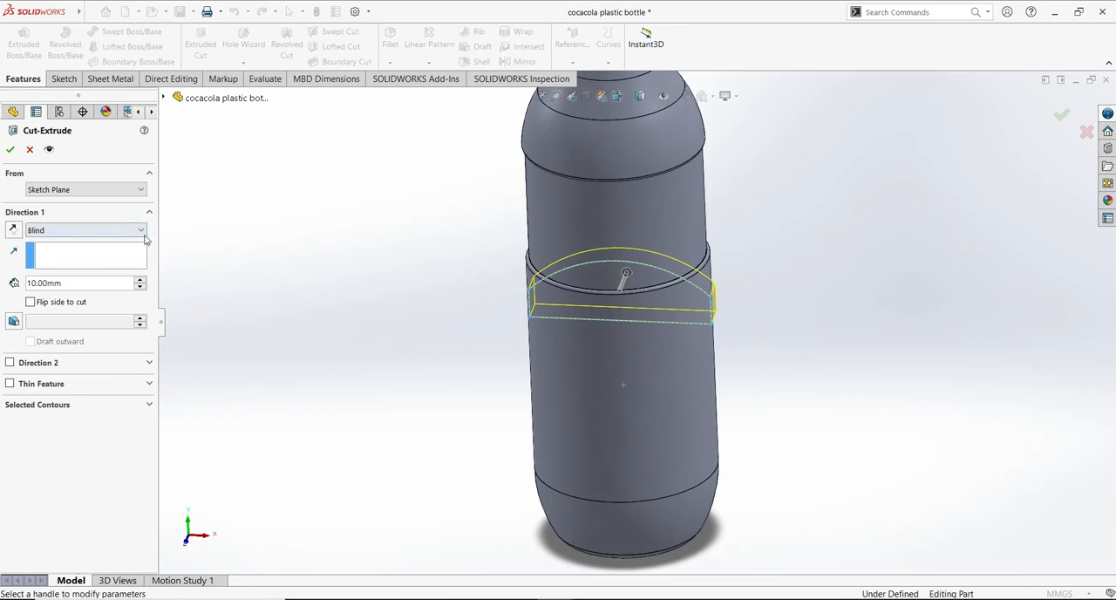
left_click(139, 231)
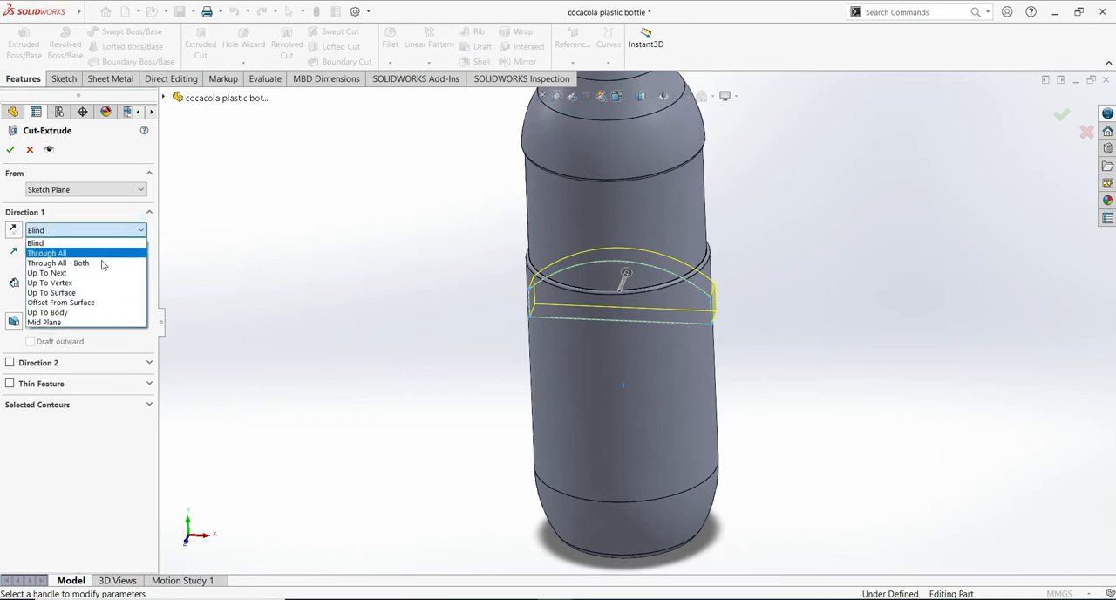
left_click(73, 323)
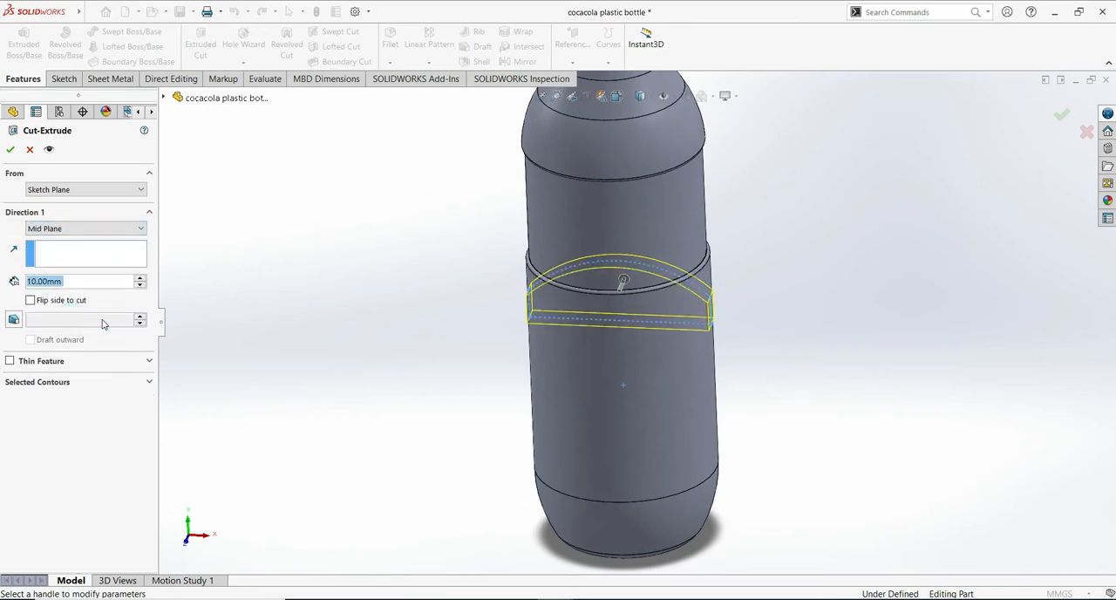
left_click(32, 282)
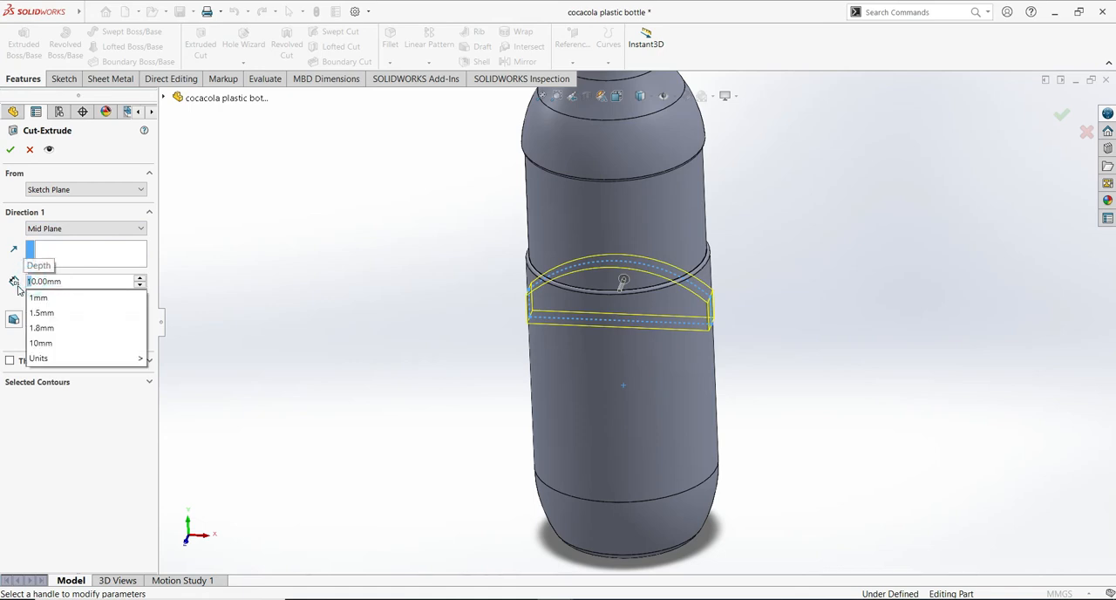
type("0")
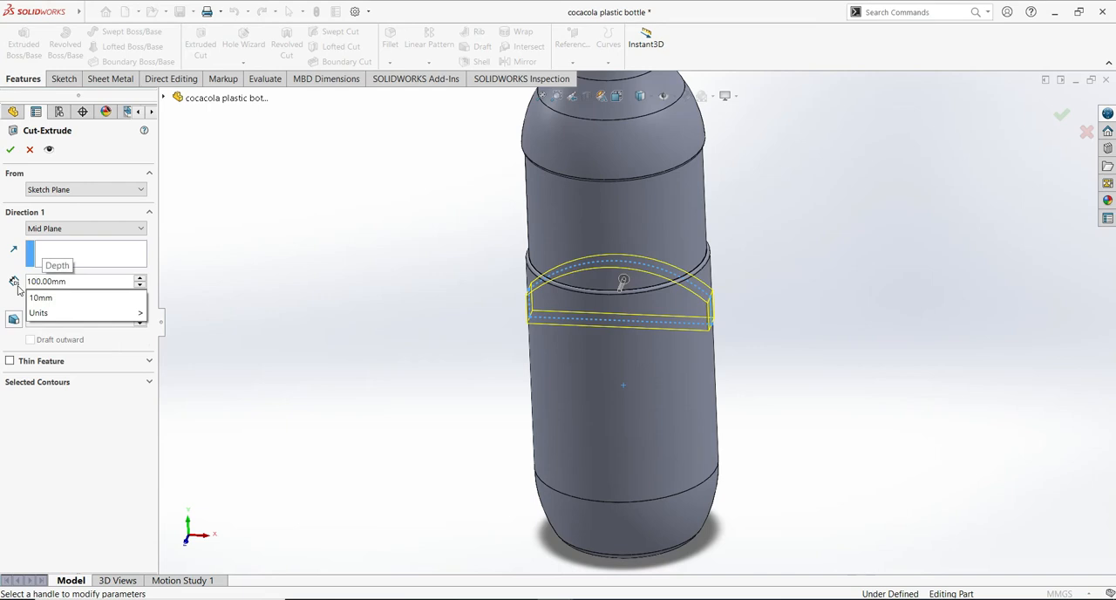
left_click(302, 296)
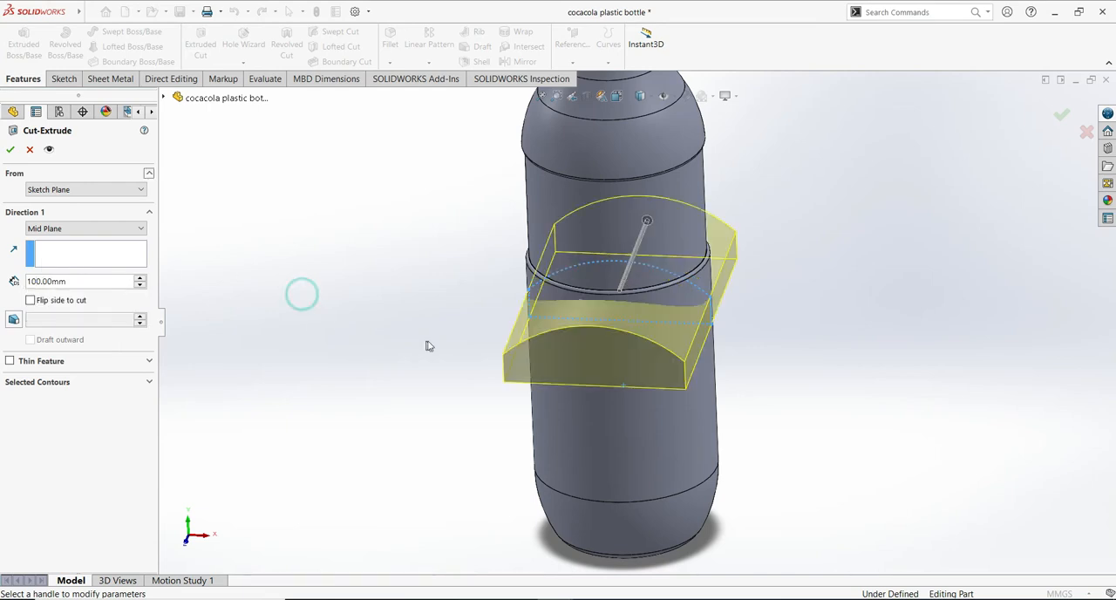
middle_click_drag(905, 339, 626, 278)
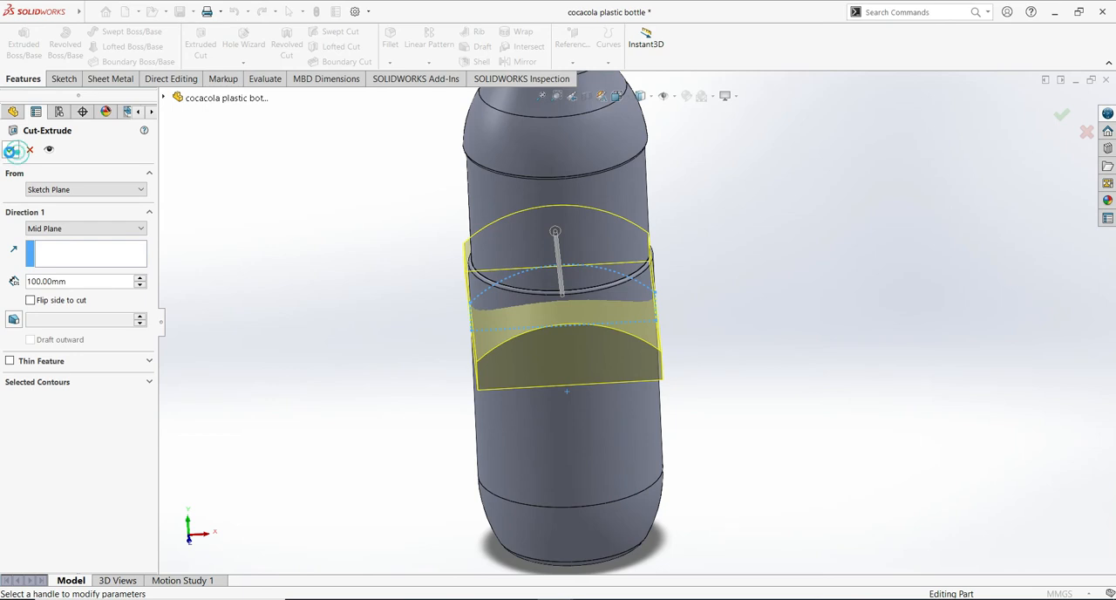
left_click(12, 151)
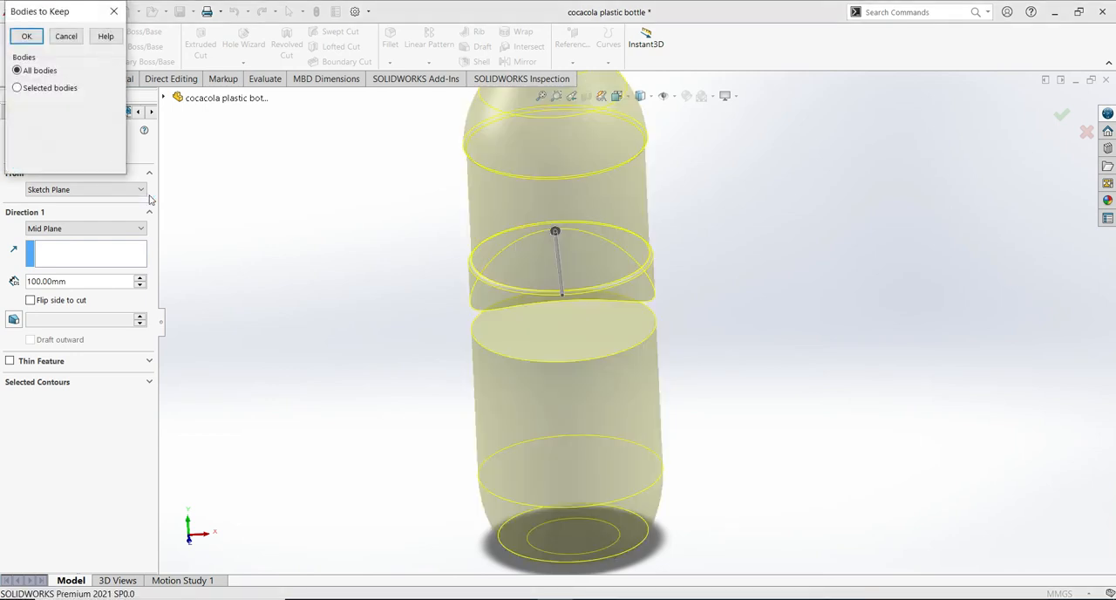
left_click(26, 37)
- On the Right Plane, sketch a horizontal line across the lower body's top edge with vertical lines about 34 mm long down both sides
middle_click_drag(794, 341, 815, 225)
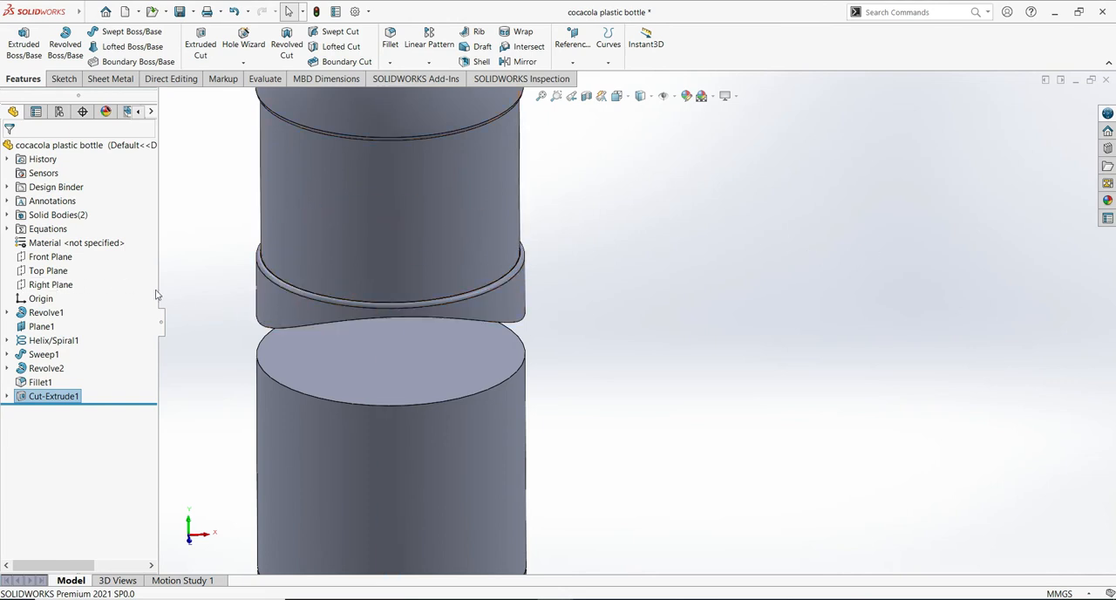
left_click(54, 291)
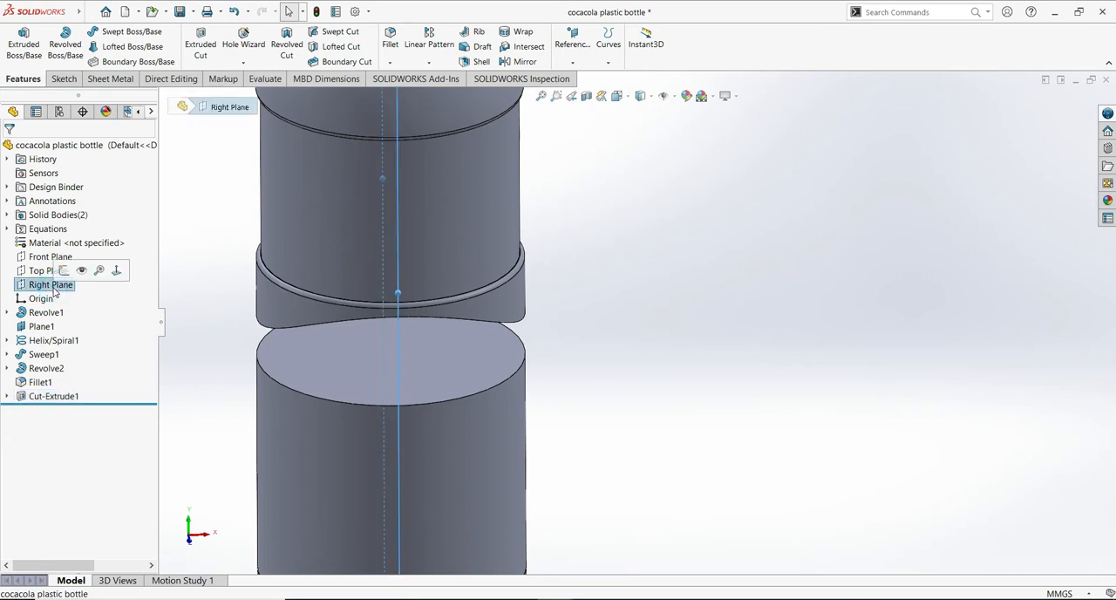
left_click(64, 270)
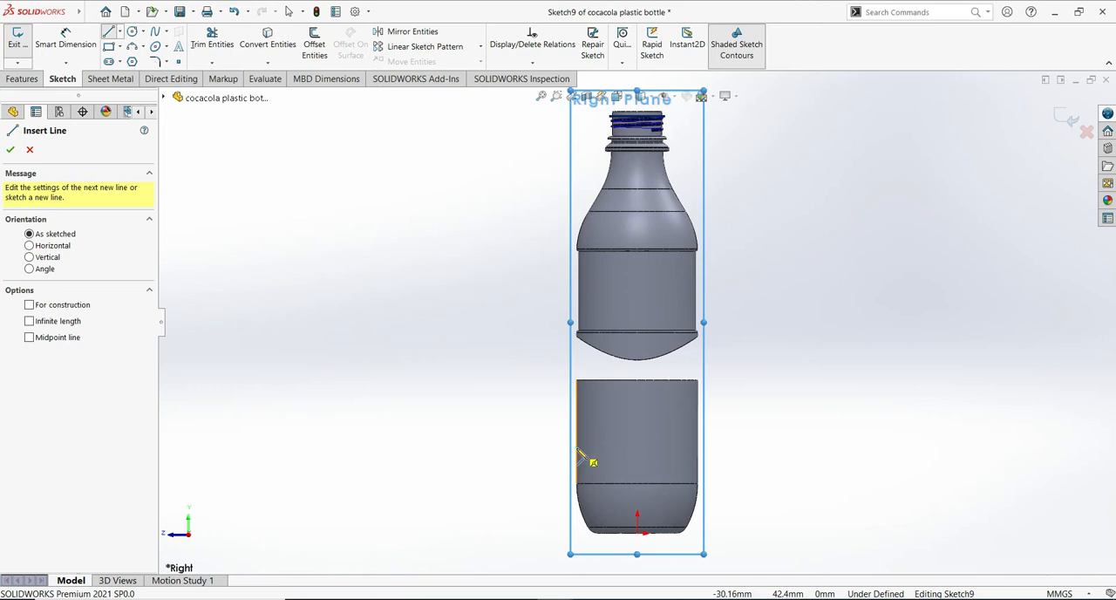
left_click(578, 448)
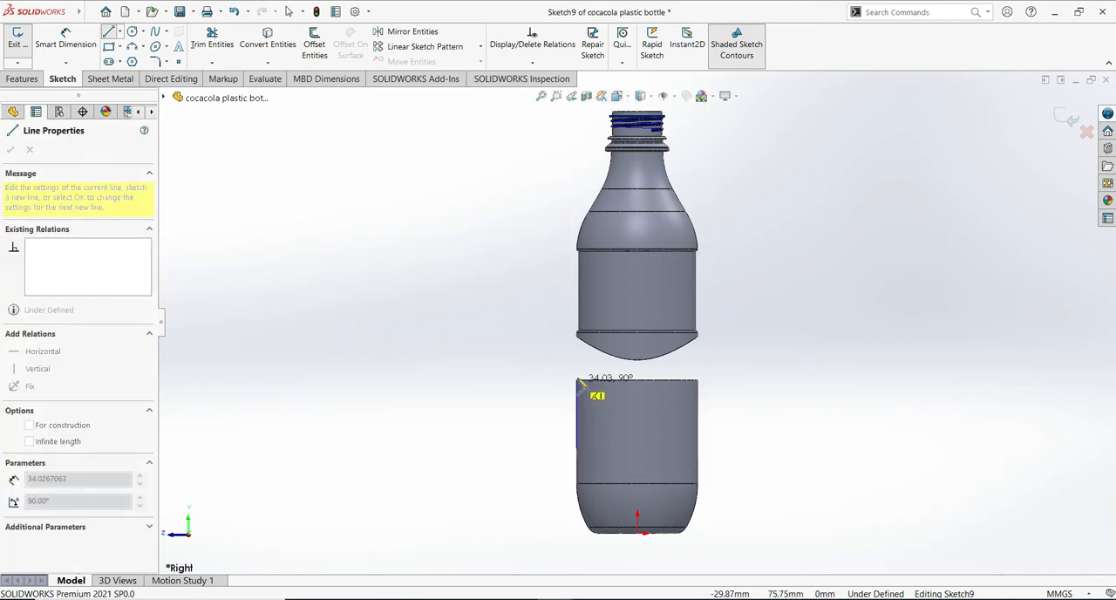
left_click(577, 380)
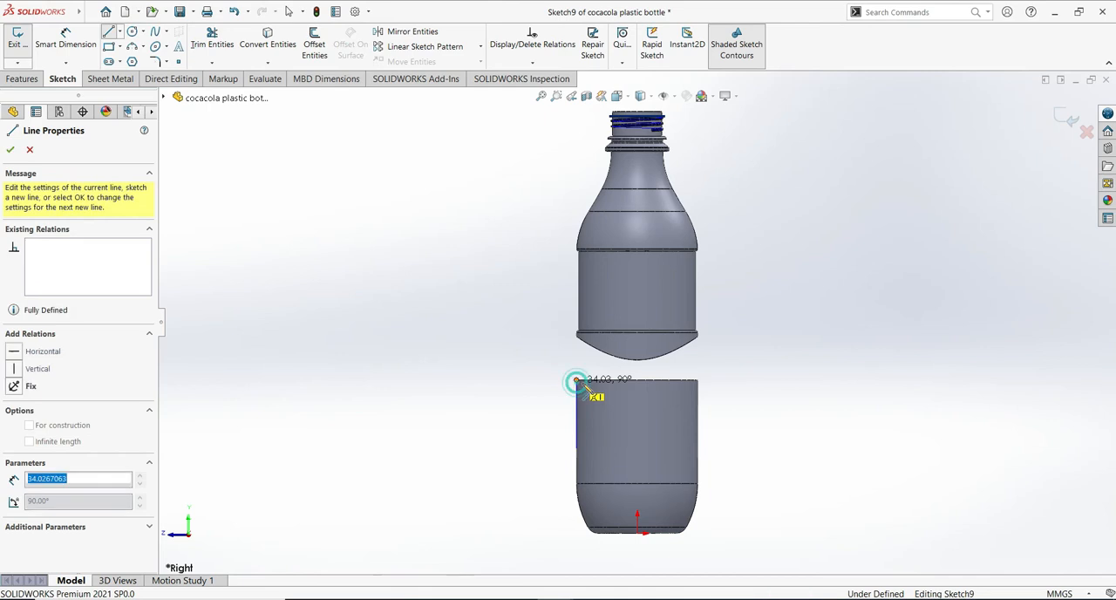
left_click(697, 381)
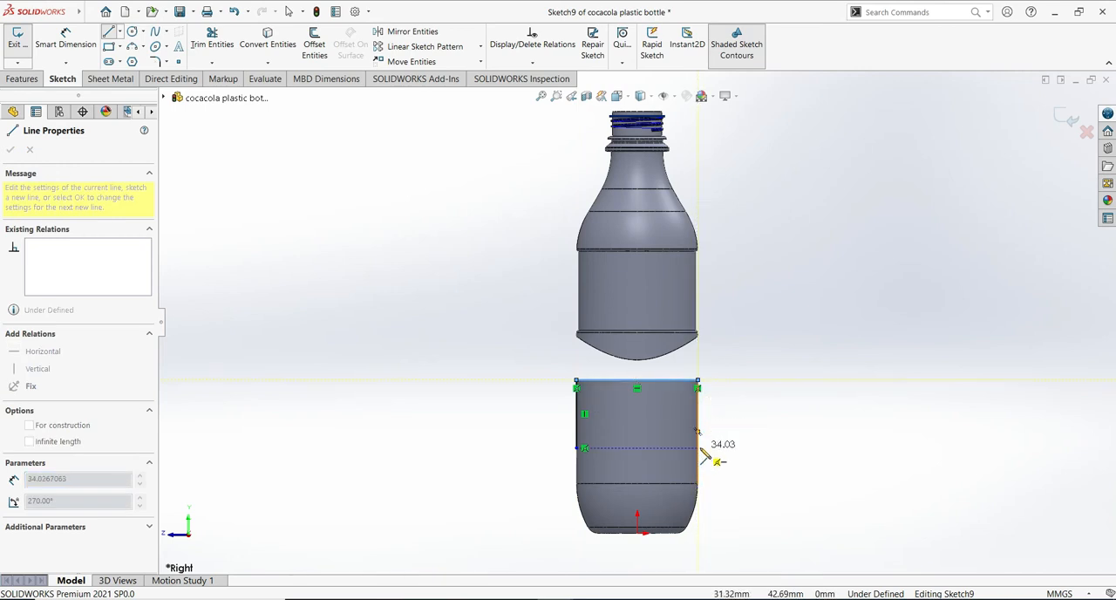
left_click(703, 448)
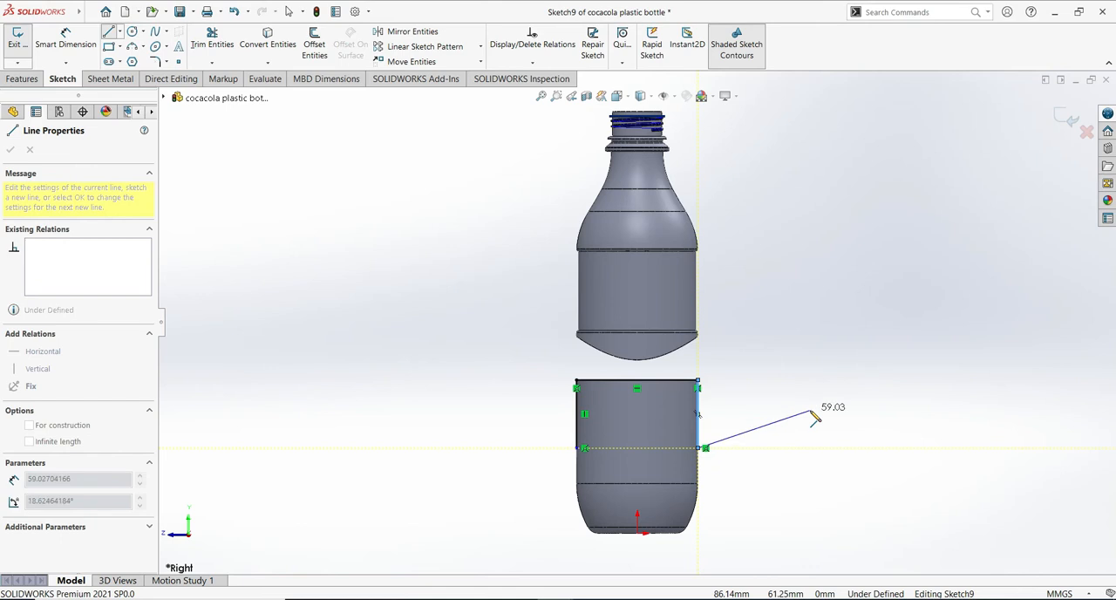
key("Escape")
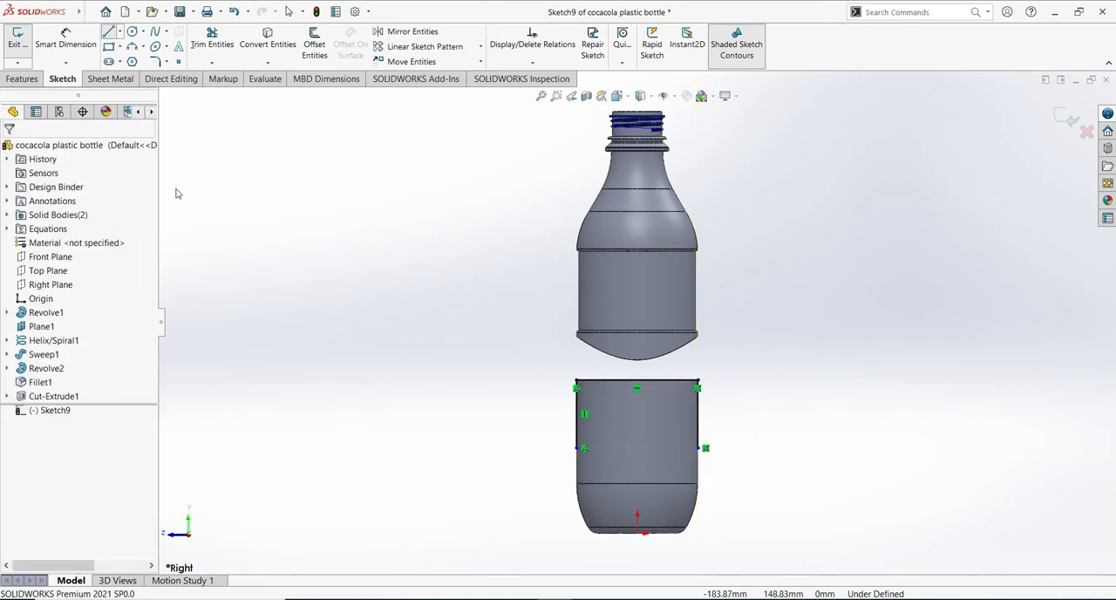
- Close the profile with a downward-bulging three-point arc of about 69.8 mm radius between the side lines' lower endpoints
left_click(131, 47)
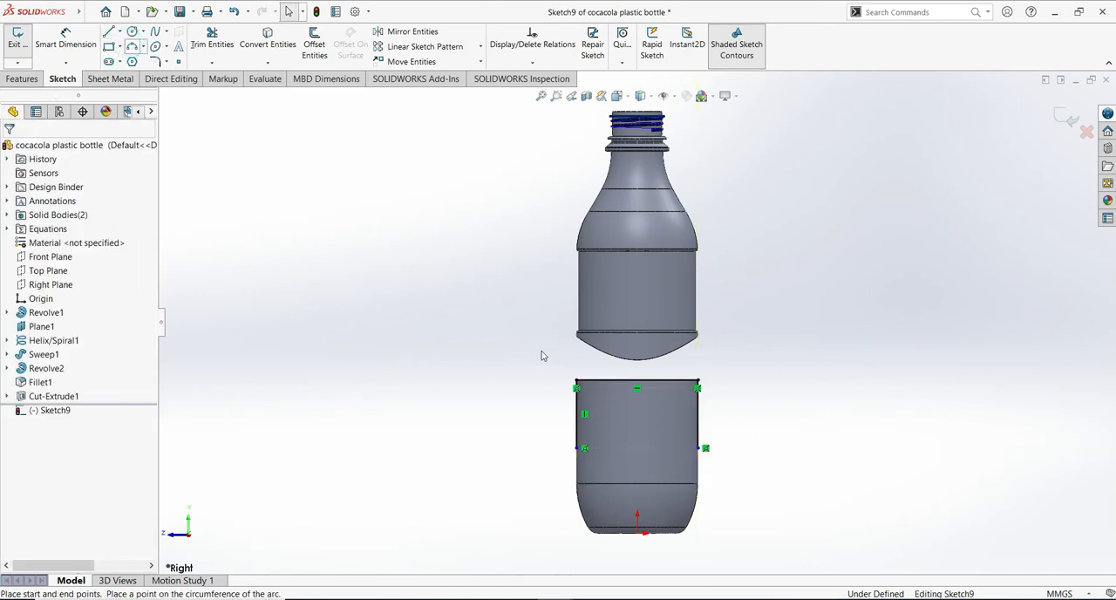
left_click(704, 449)
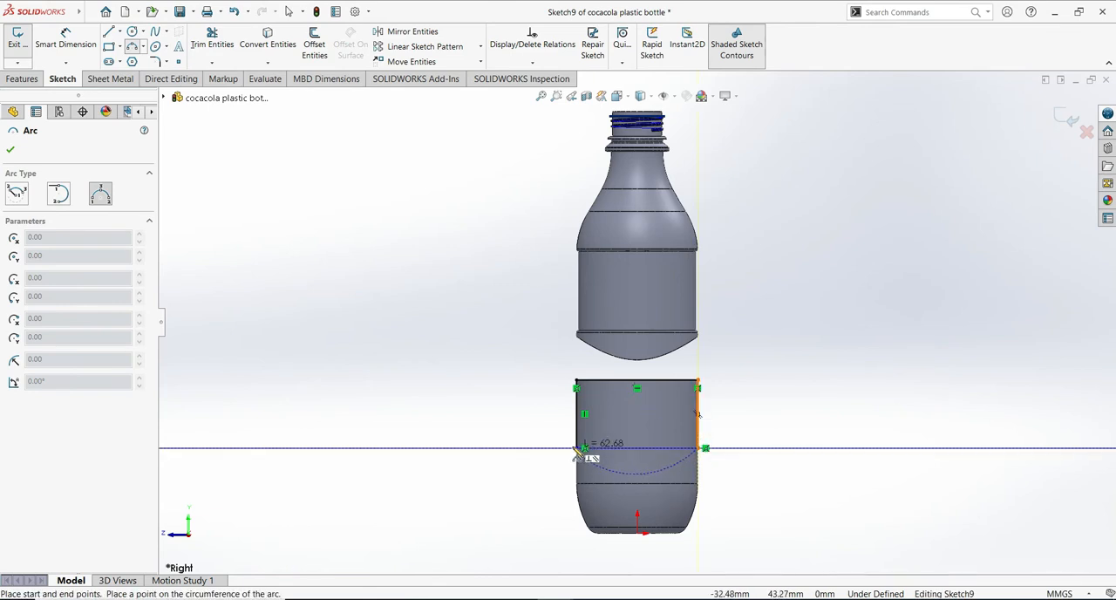
left_click(581, 448)
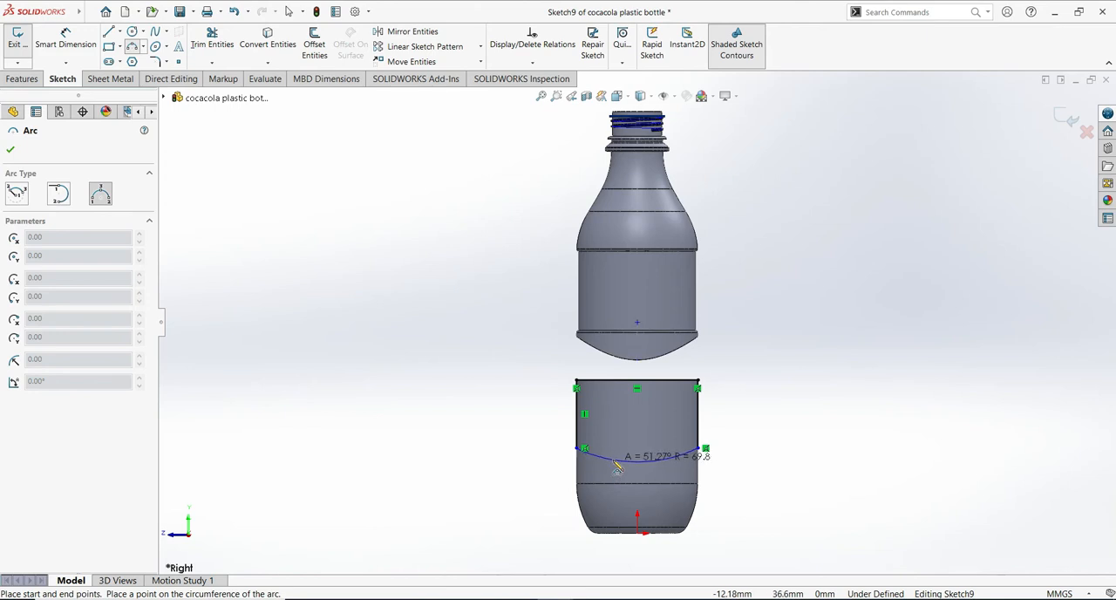
left_click(617, 467)
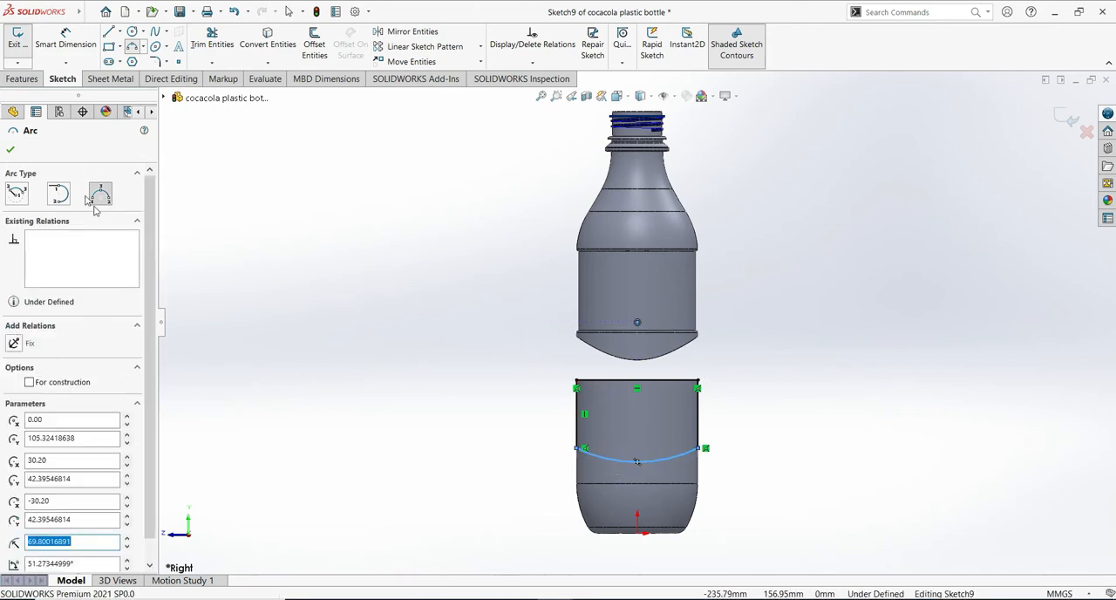
left_click(11, 149)
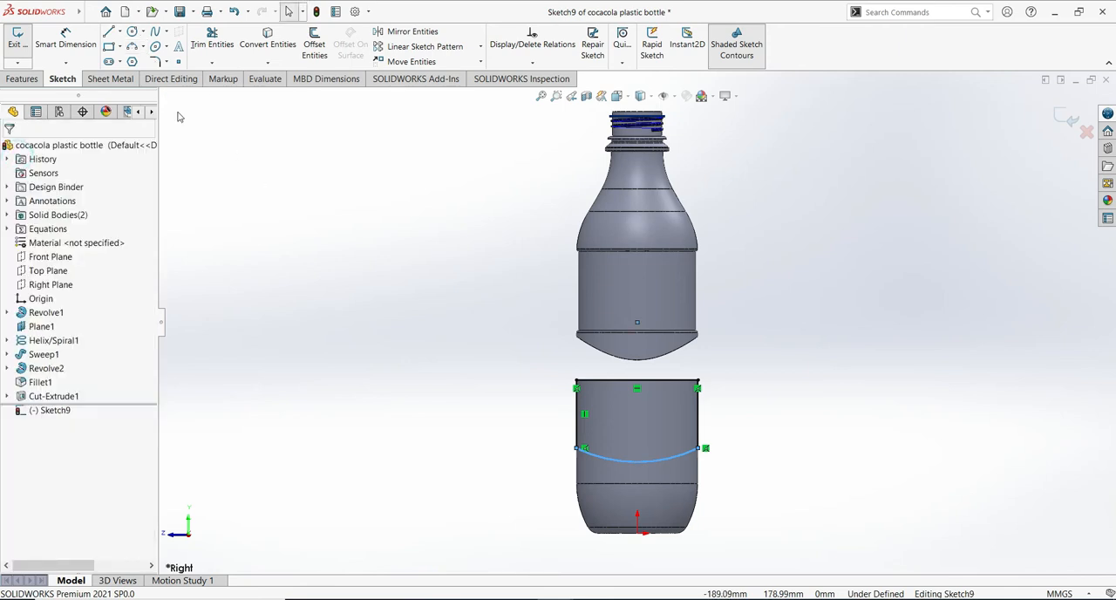
- Dimension the lower-body profile's right vertical side line to 35 mm
left_click(78, 35)
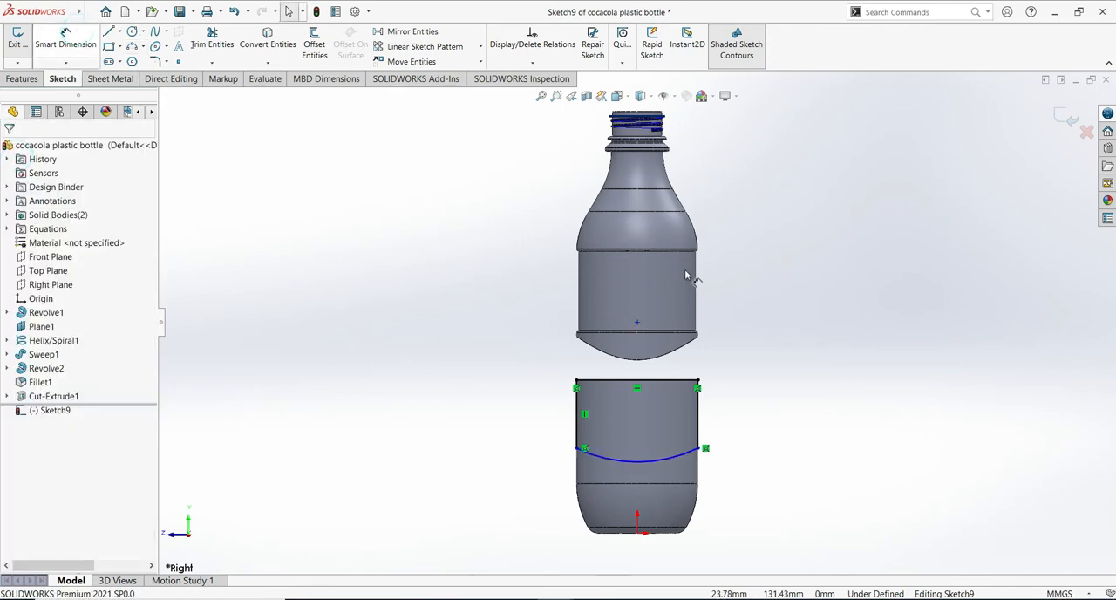
left_click(701, 414)
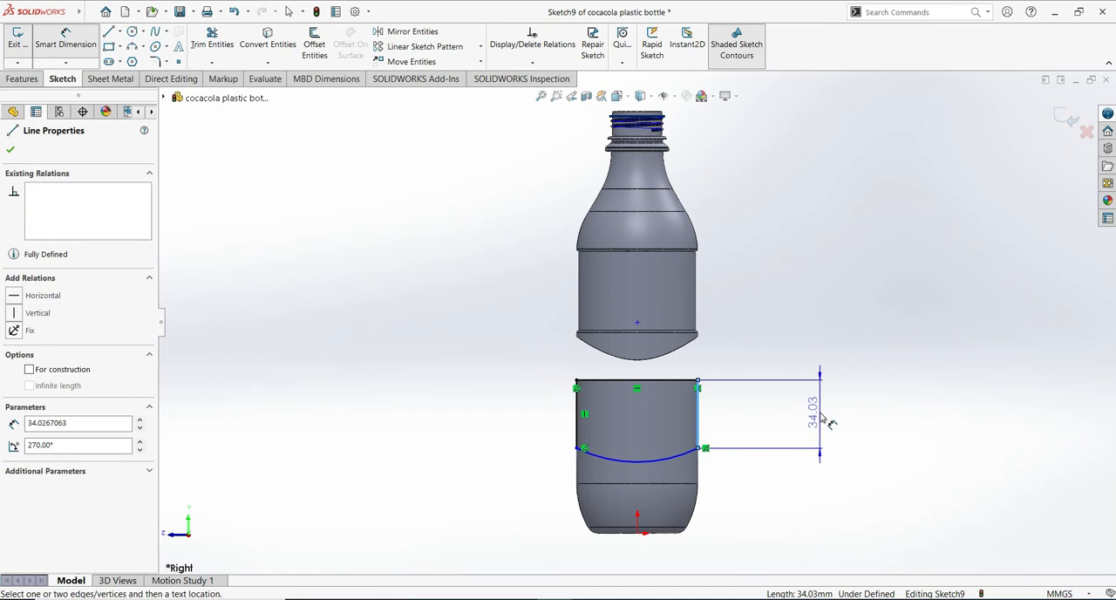
left_click(831, 423)
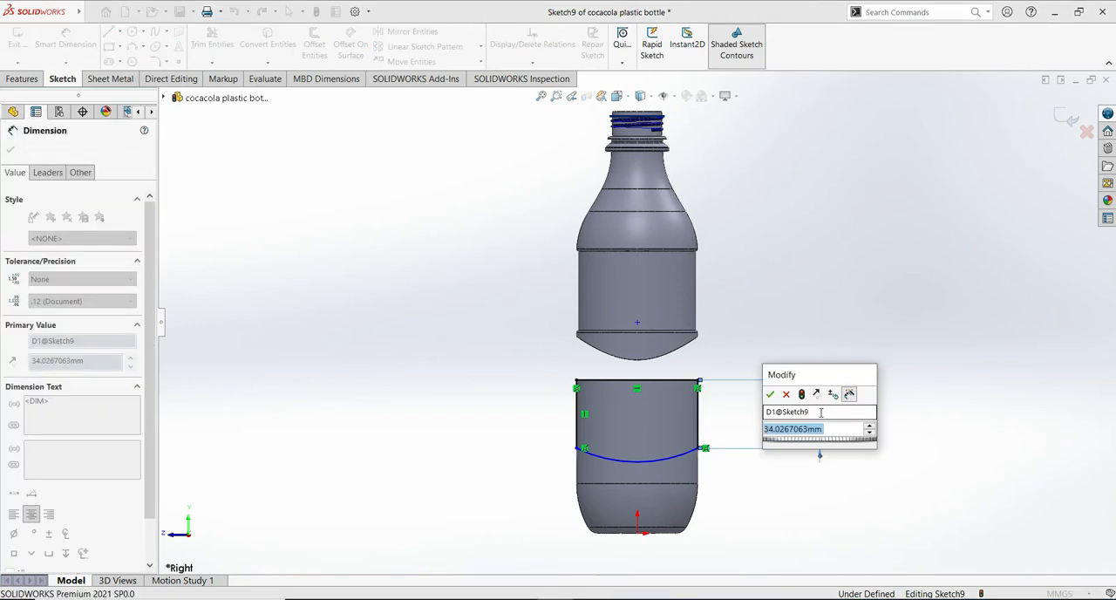
type("35")
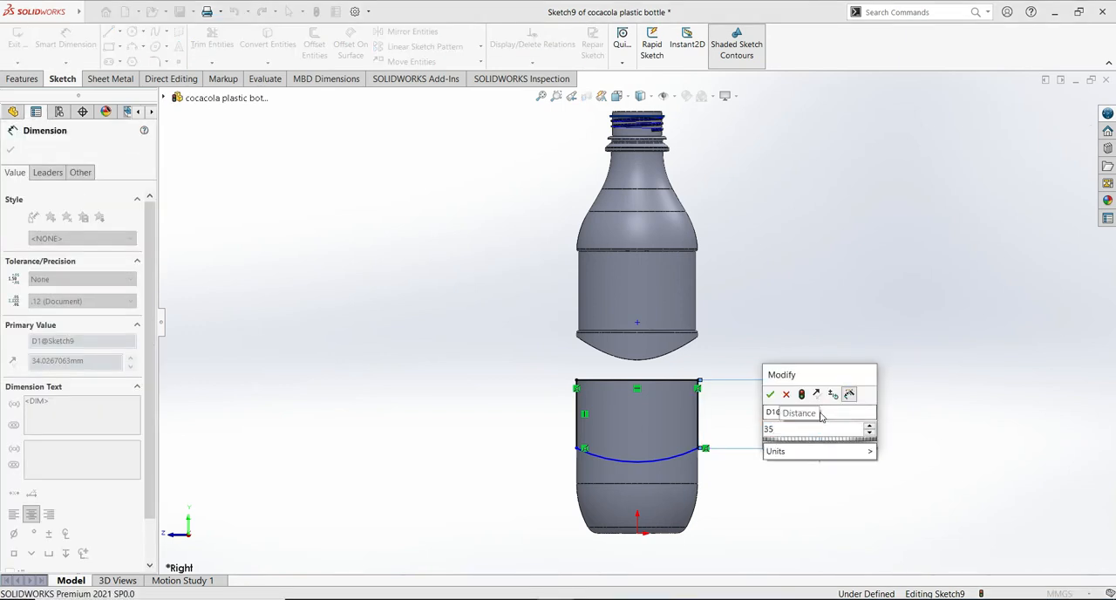
left_click(773, 398)
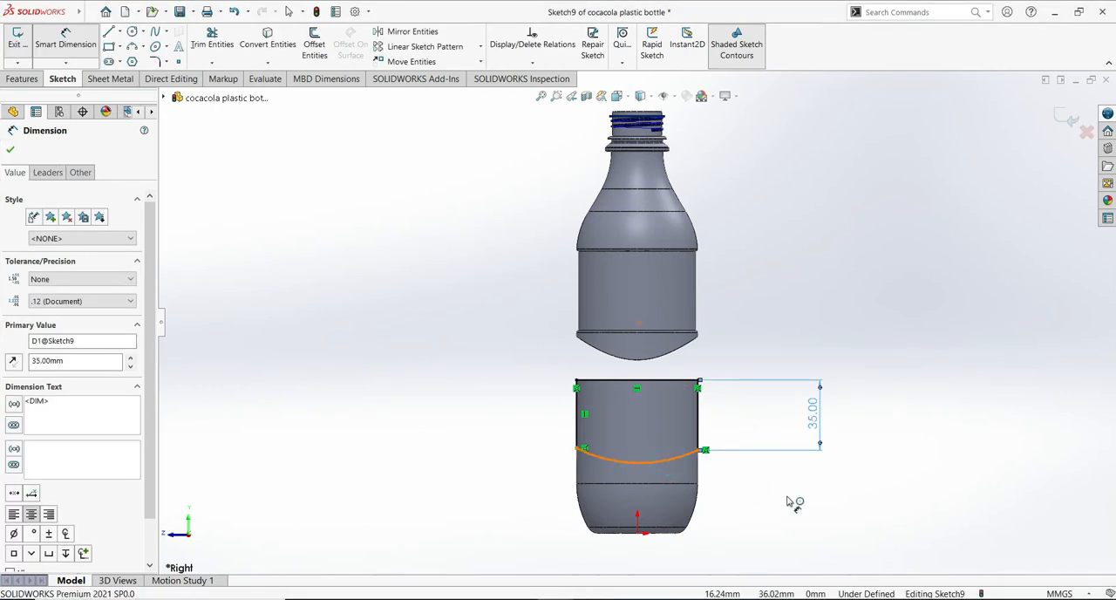
- Dimension the lower-body profile's bottom arc with a radius of 45 mm
left_click(672, 464)
left_click(684, 516)
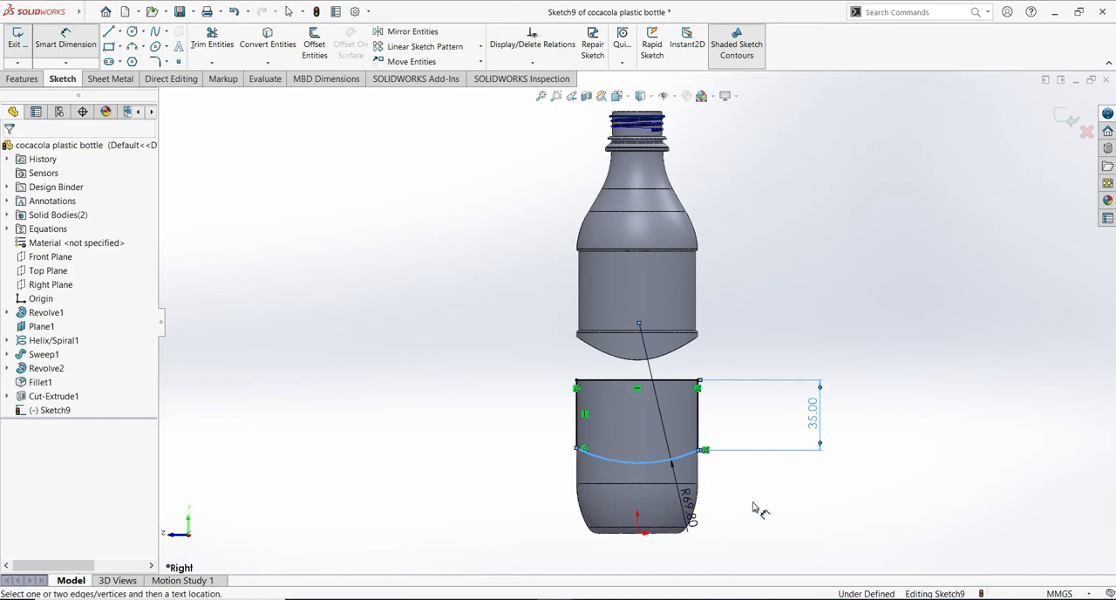
type("45")
left_click(635, 493)
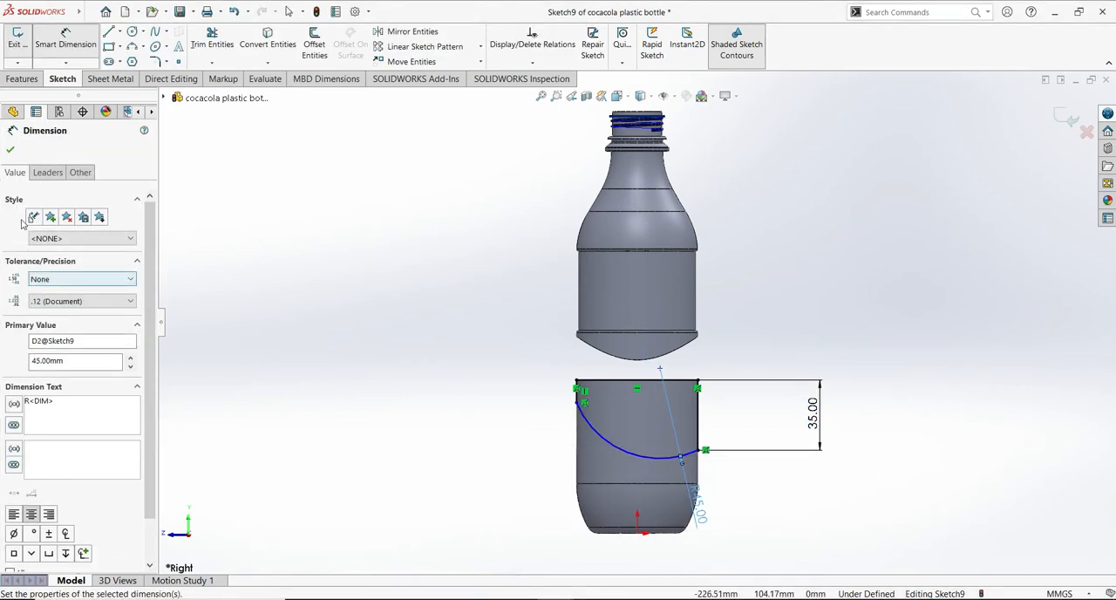
left_click(11, 149)
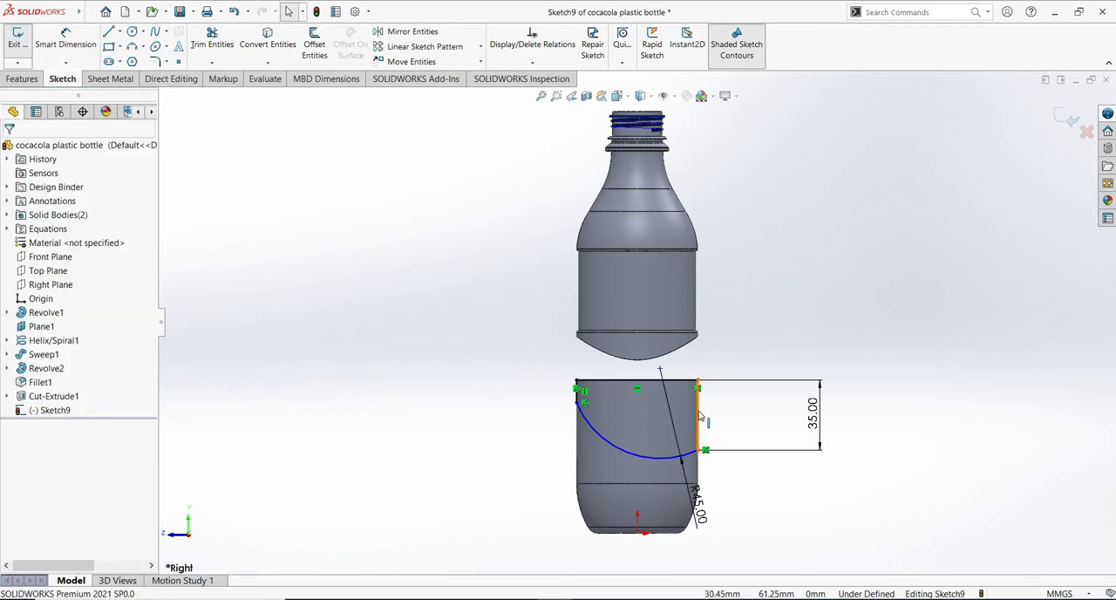
- Make the lower-body profile's two vertical side lines equal in length and exit the sketch
left_click(698, 416)
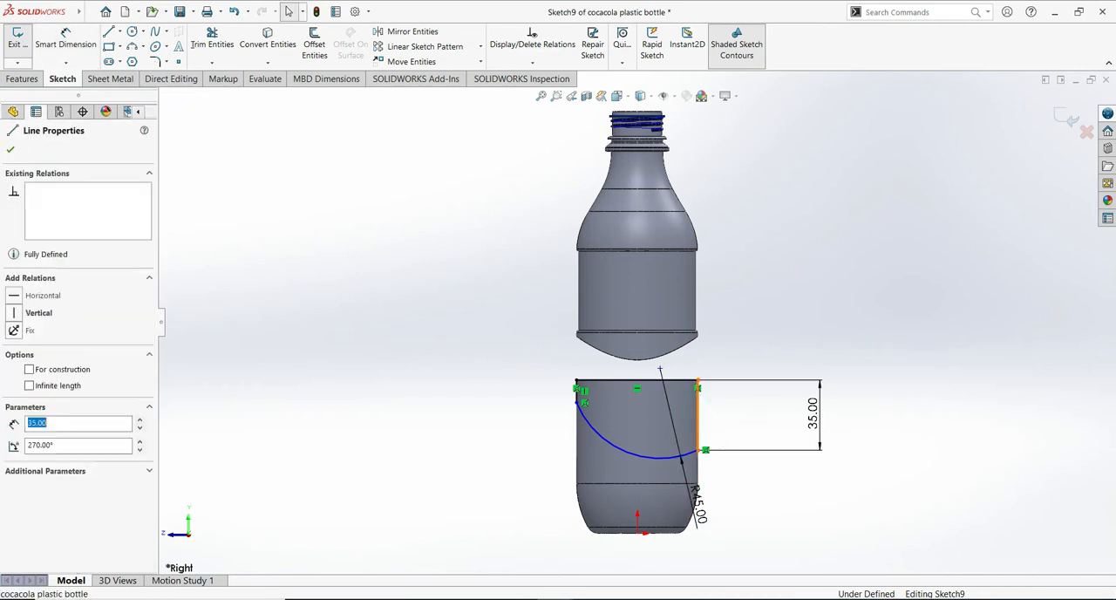
left_click(579, 397, "ctrl")
left_click(39, 445)
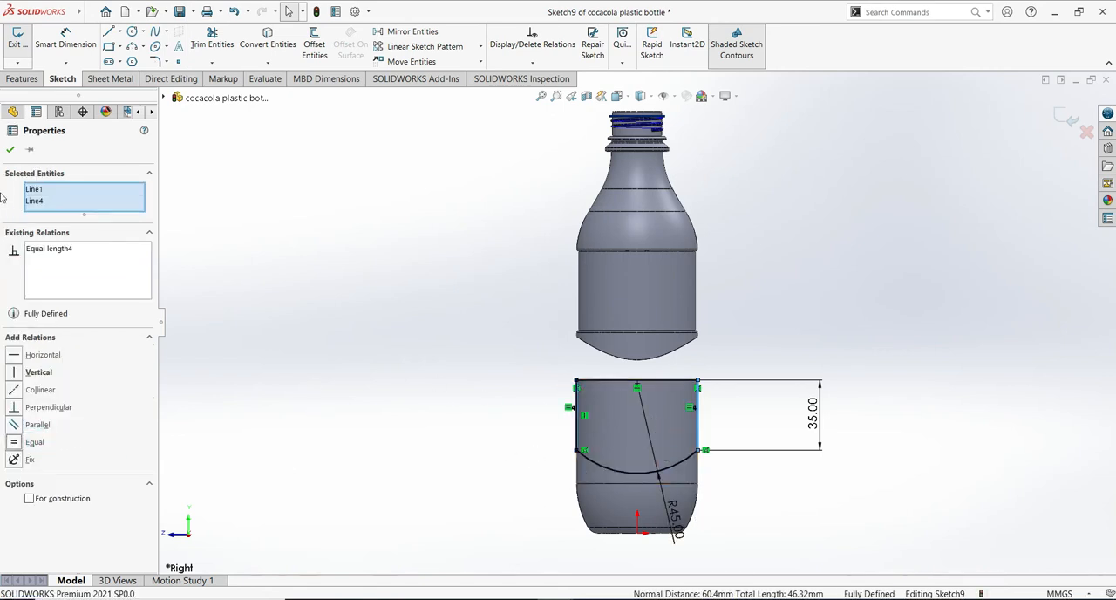
left_click(11, 149)
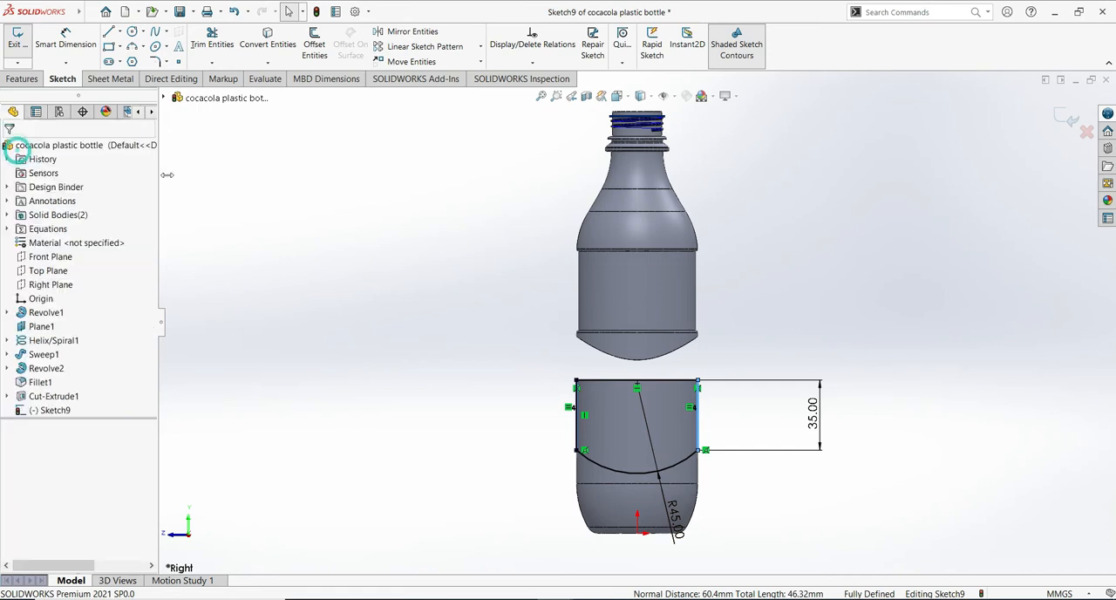
left_click(1071, 126)
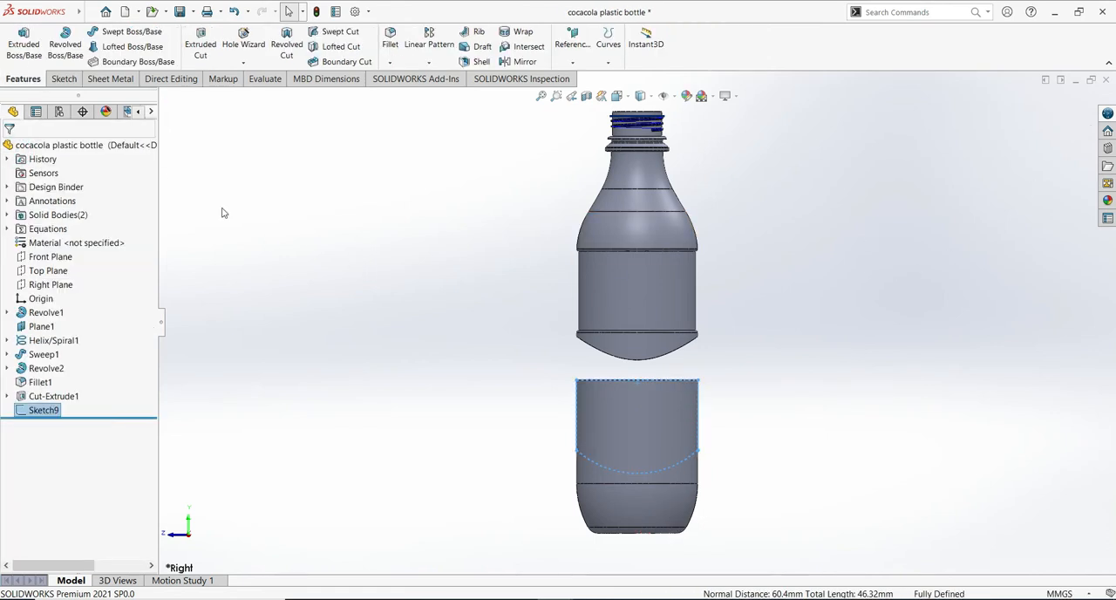
- Cut-extrude the arched lower-body profile 100 mm with a Mid Plane end condition
left_click(199, 43)
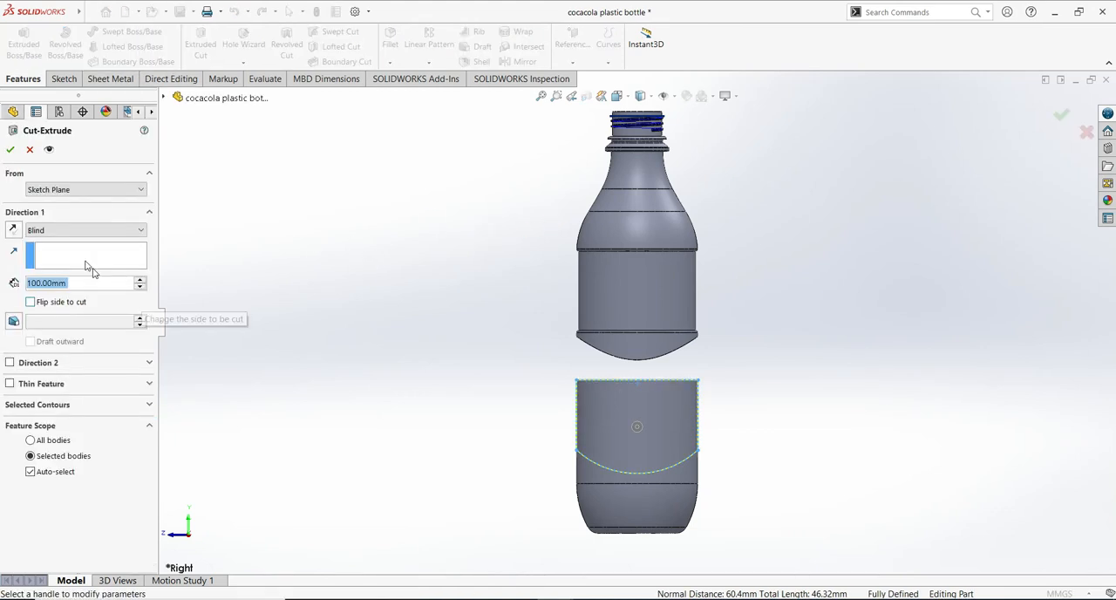
left_click(142, 232)
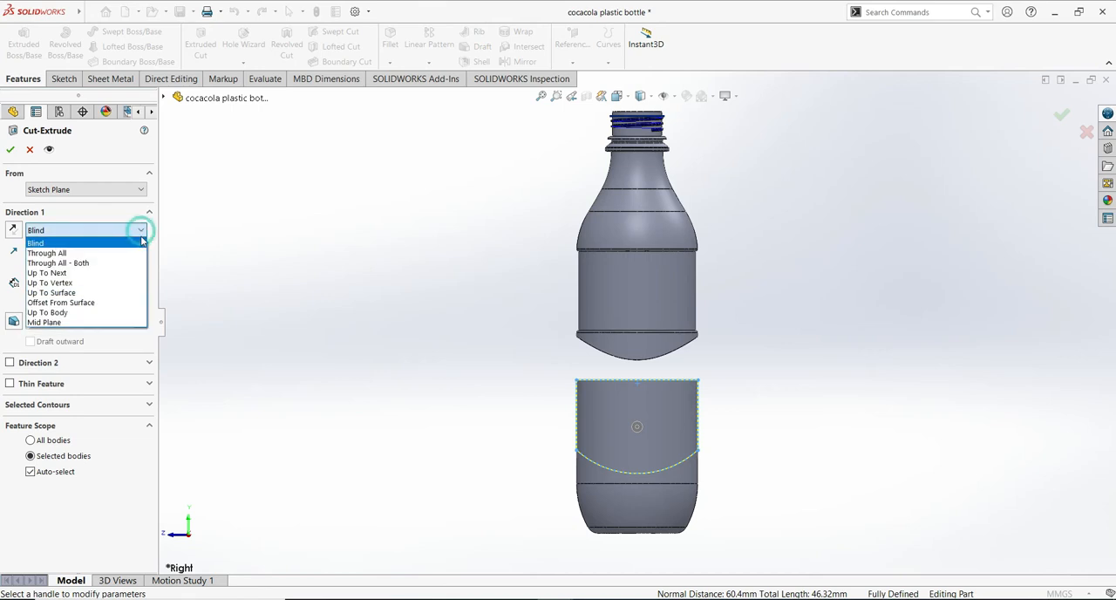
left_click(88, 324)
middle_click_drag(864, 374, 904, 350)
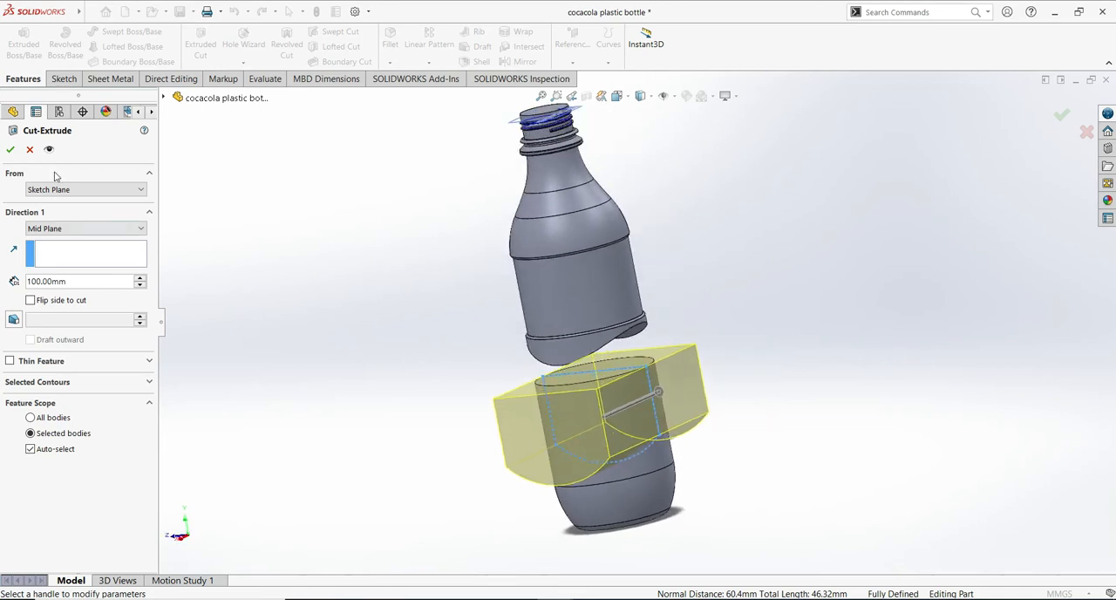
left_click(11, 150)
- Sketch a circle of about 30.15 mm radius, centred on the origin, on the neck's flat top face
middle_click_drag(689, 323, 854, 293)
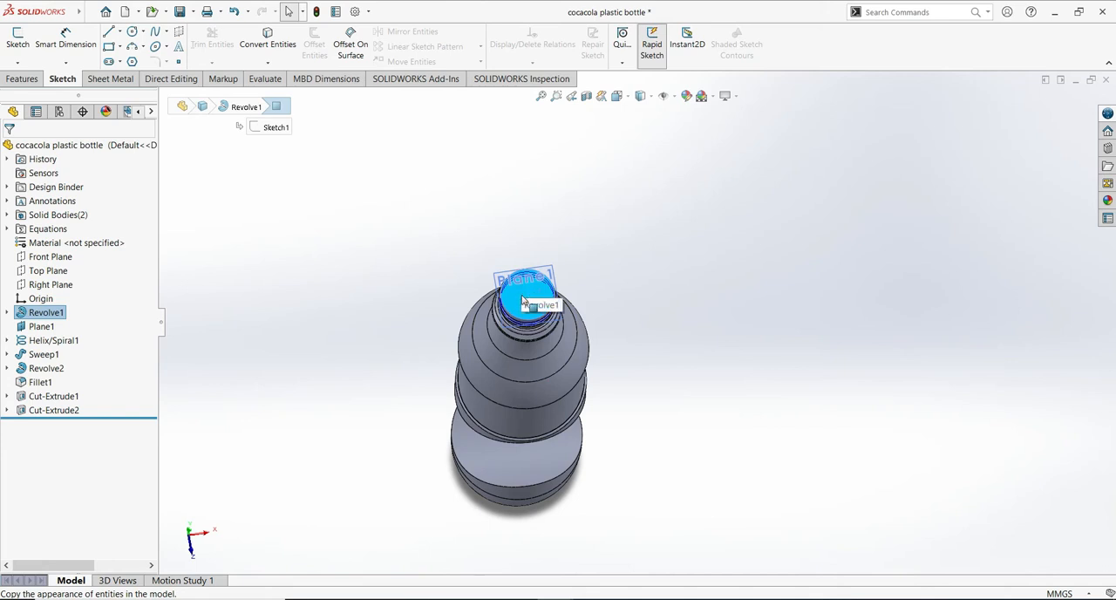
left_click(17, 39)
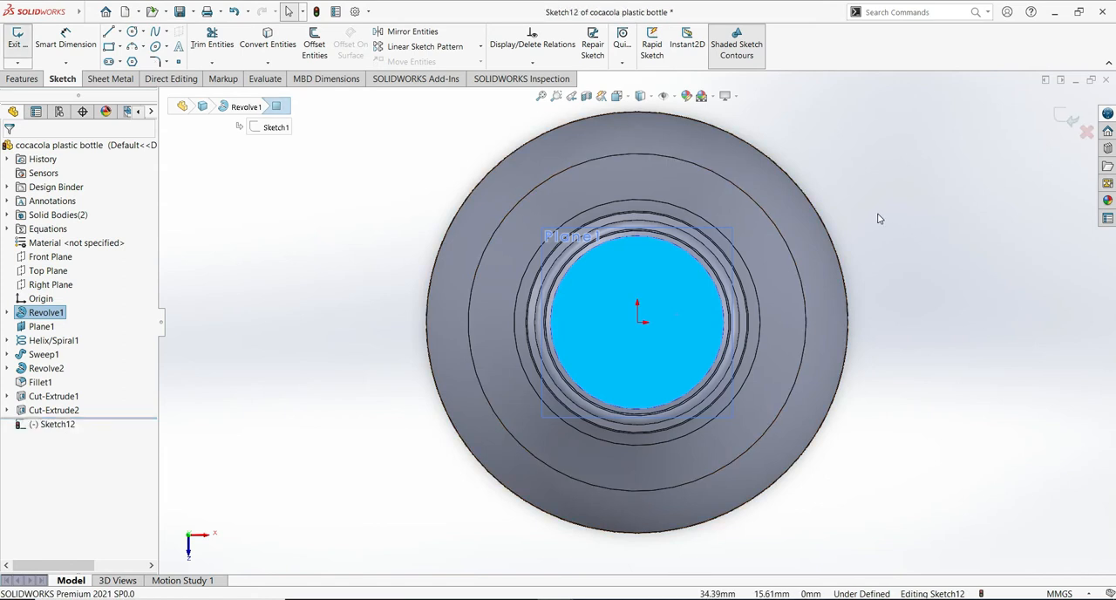
left_click(132, 32)
left_click(638, 321)
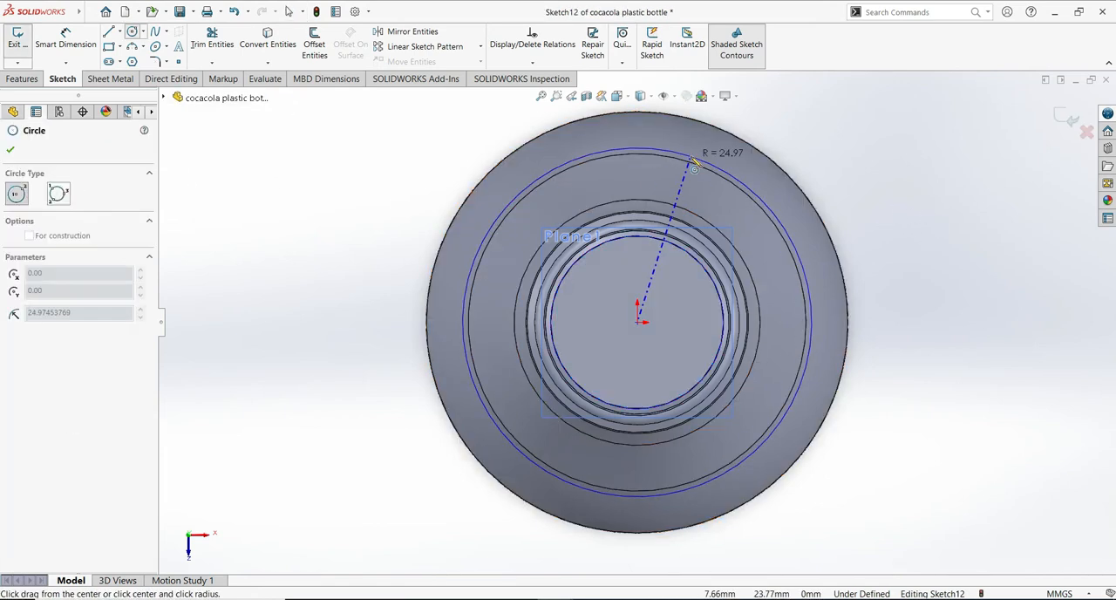
left_click(735, 138)
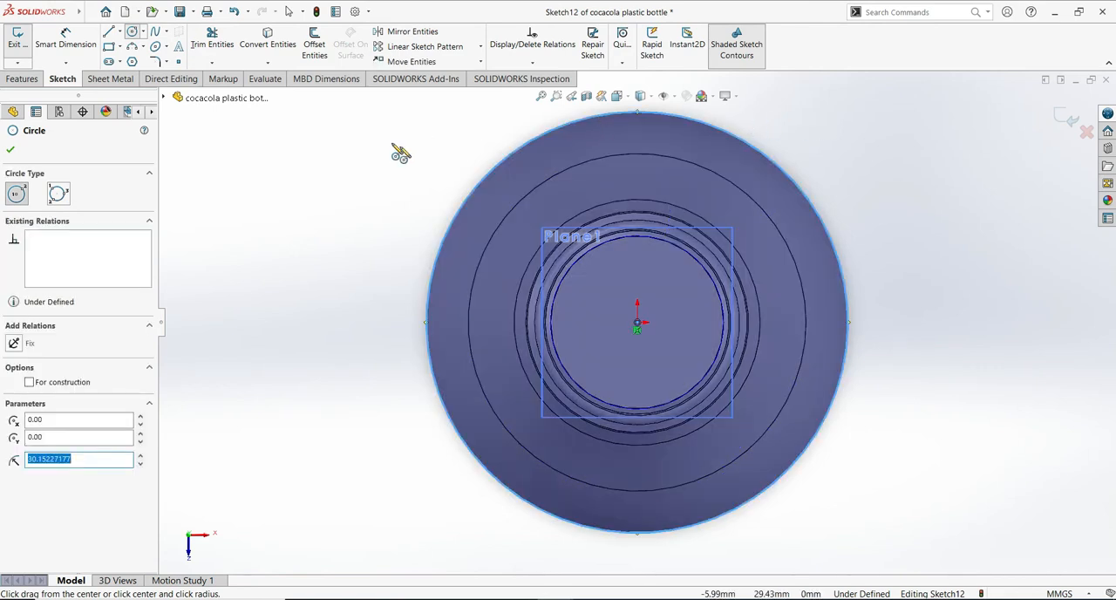
left_click(17, 150)
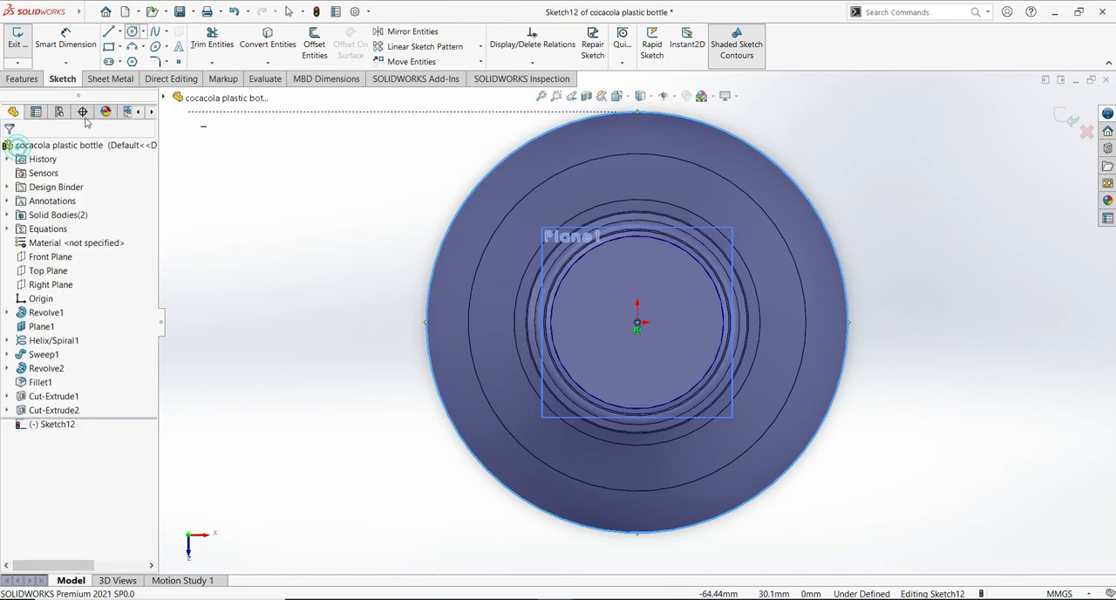
- Dimension the circle's diameter to 60.30 mm and exit the sketch
left_click(82, 44)
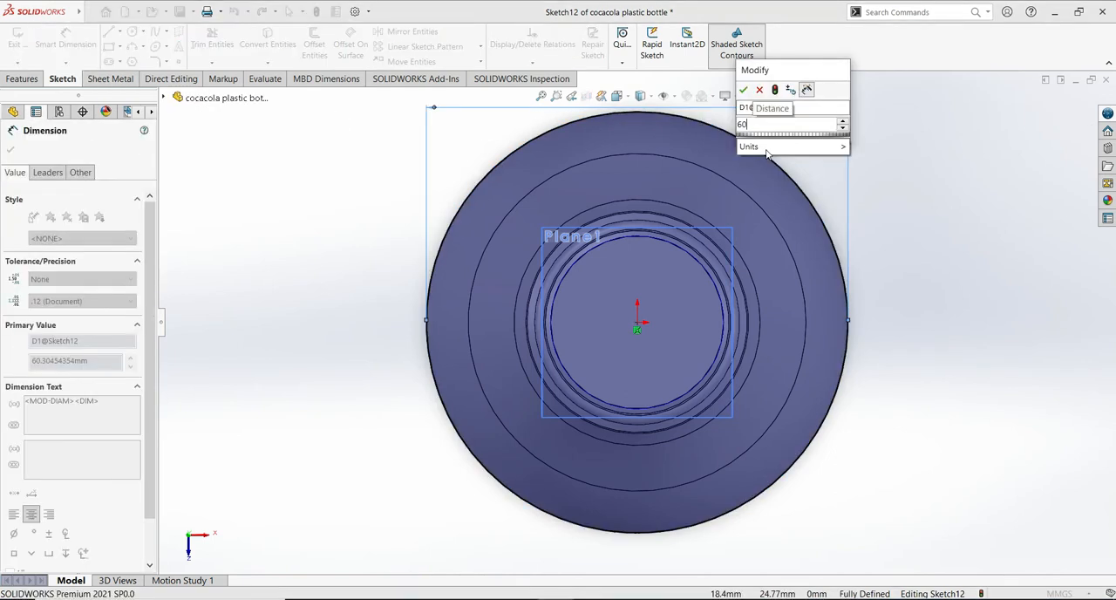
type(".30")
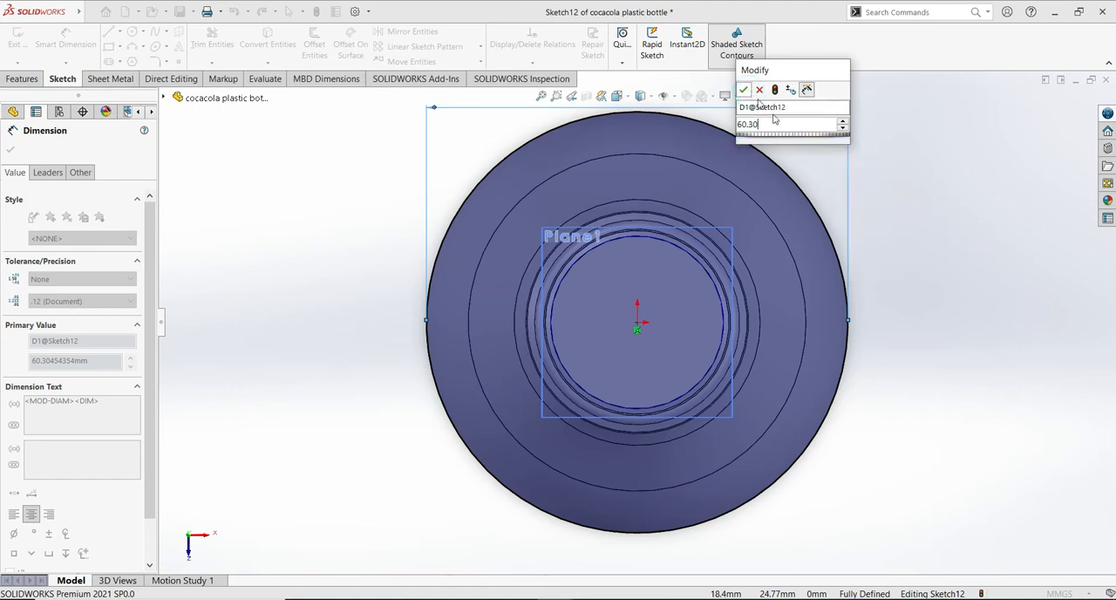
left_click(742, 90)
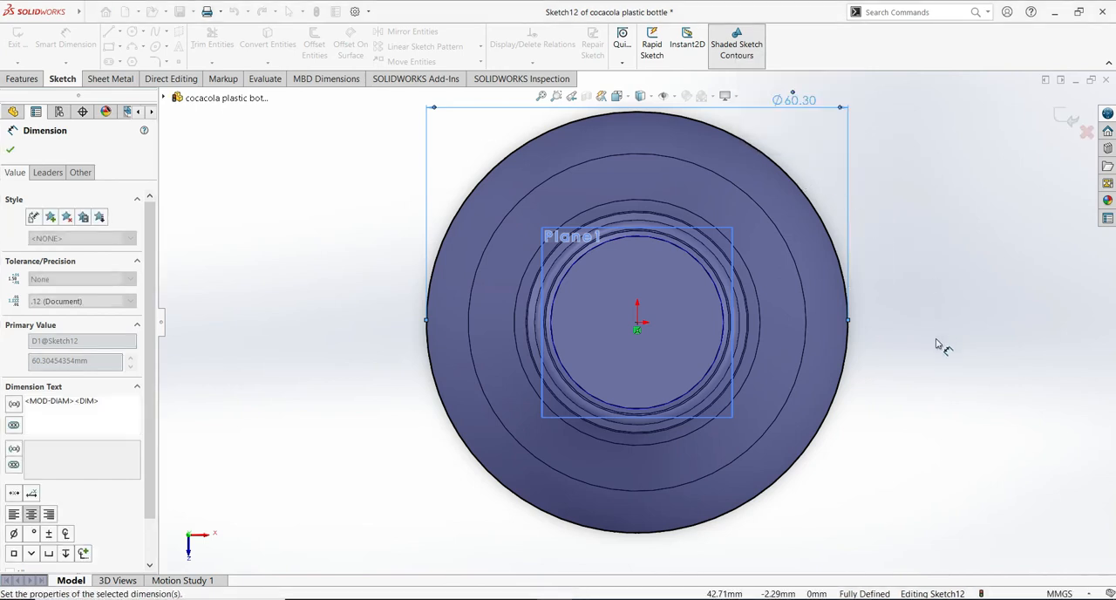
middle_click_drag(949, 140, 947, 162)
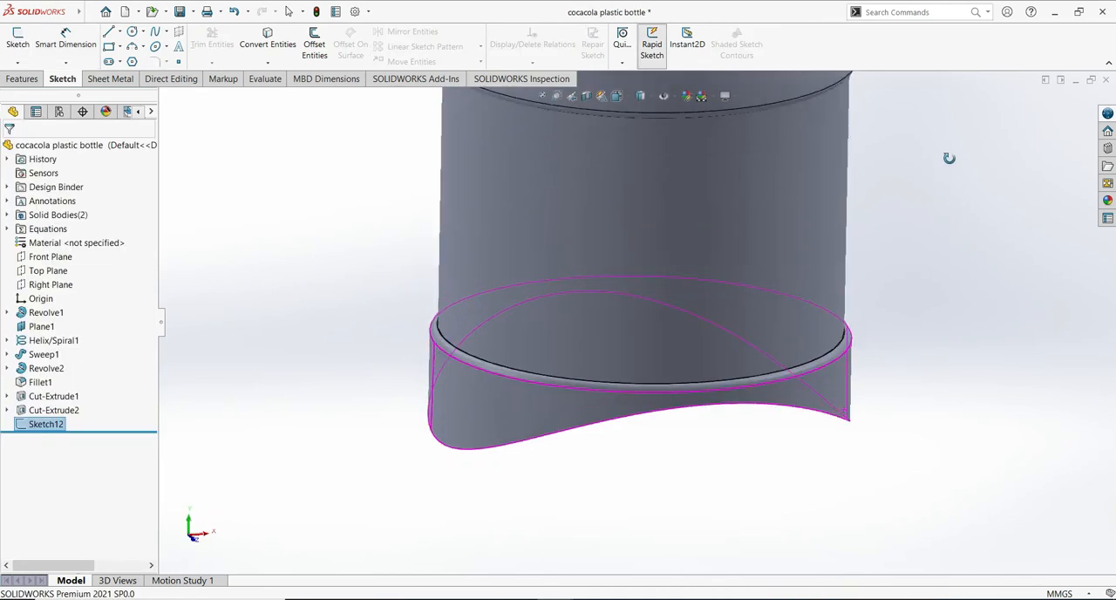
key("f")
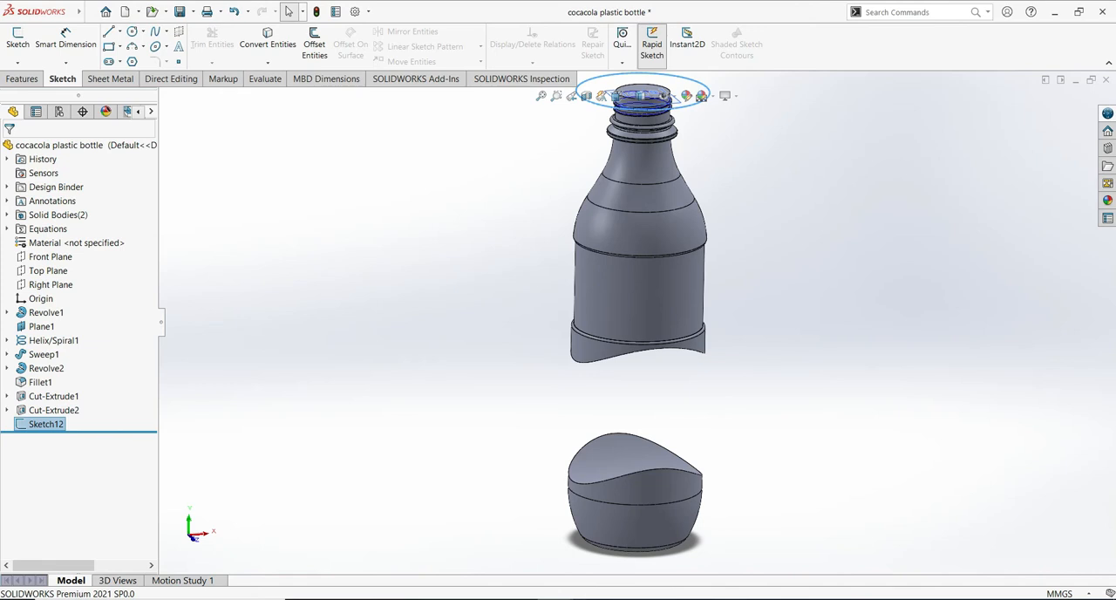
- Project the 60.30 mm circle as a Split Line onto the curved underside face of the upper bottle body
left_click(22, 78)
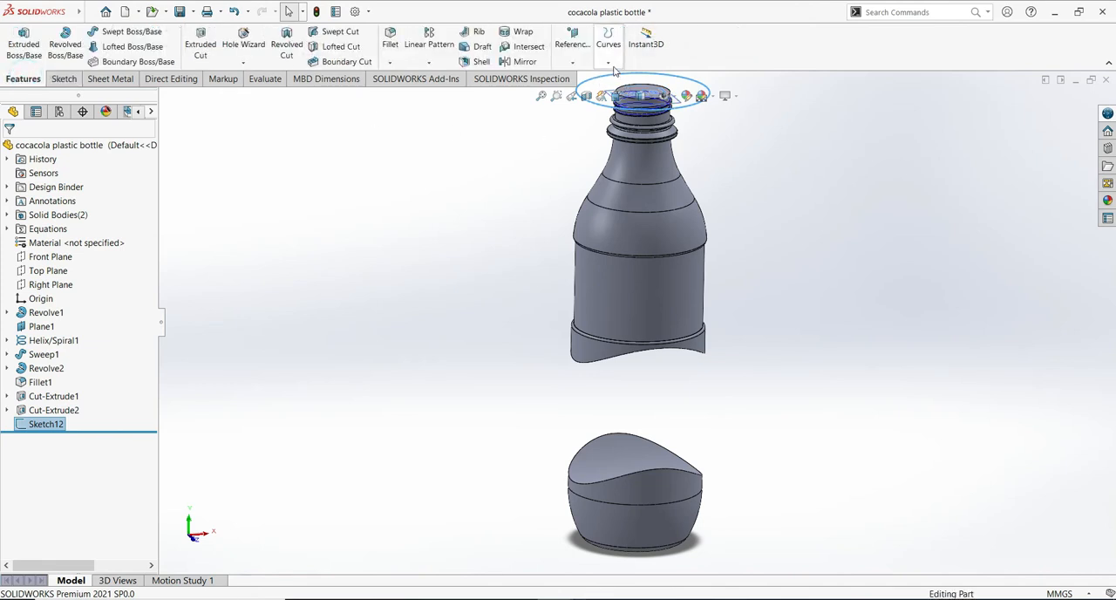
left_click(609, 64)
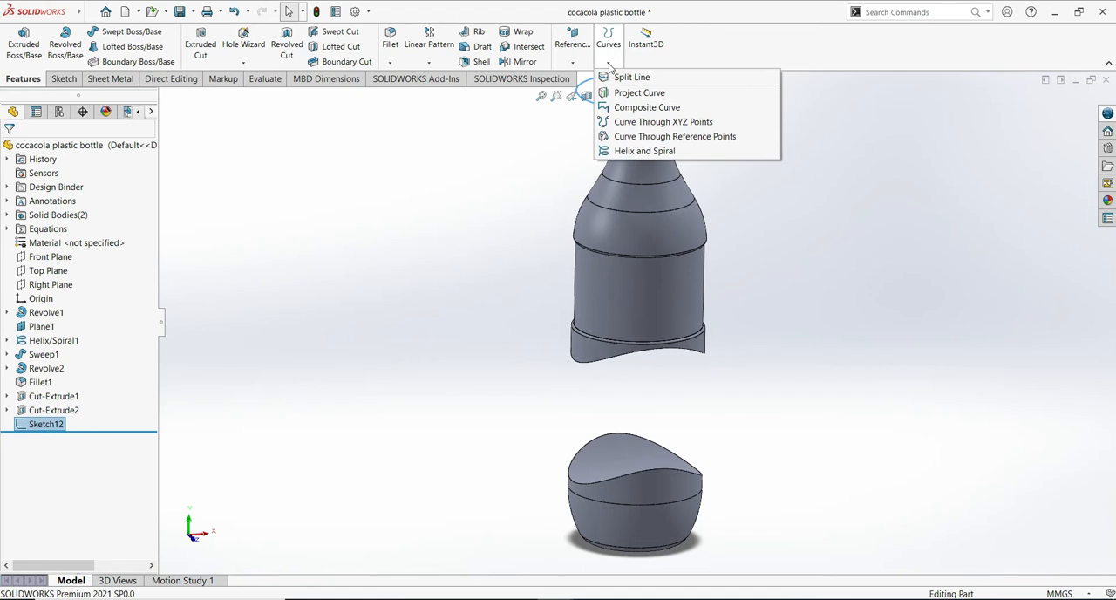
left_click(618, 66)
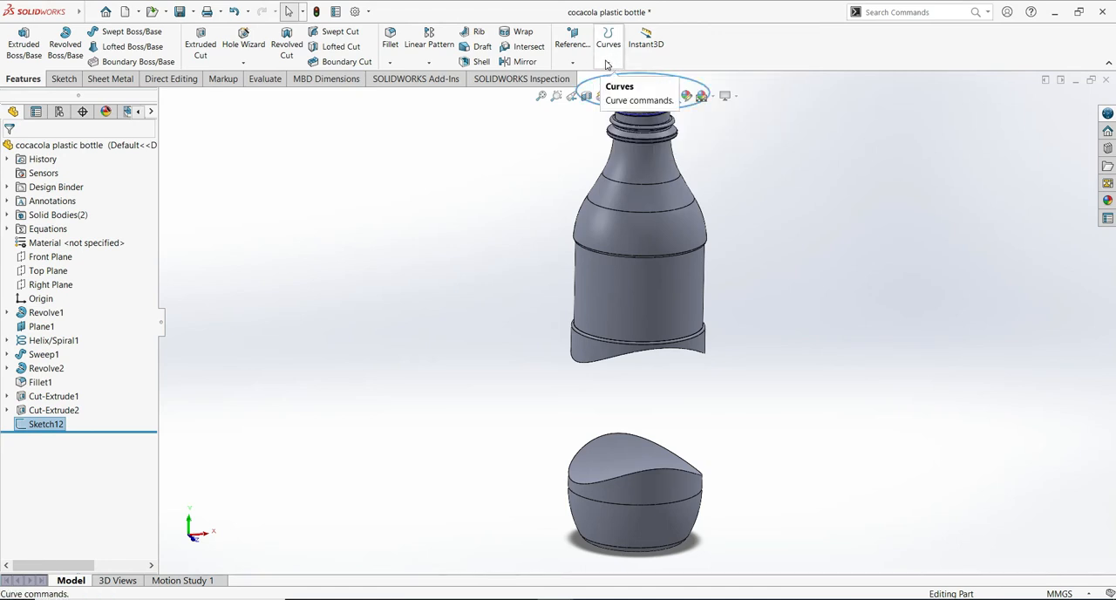
left_click(607, 64)
left_click(635, 77)
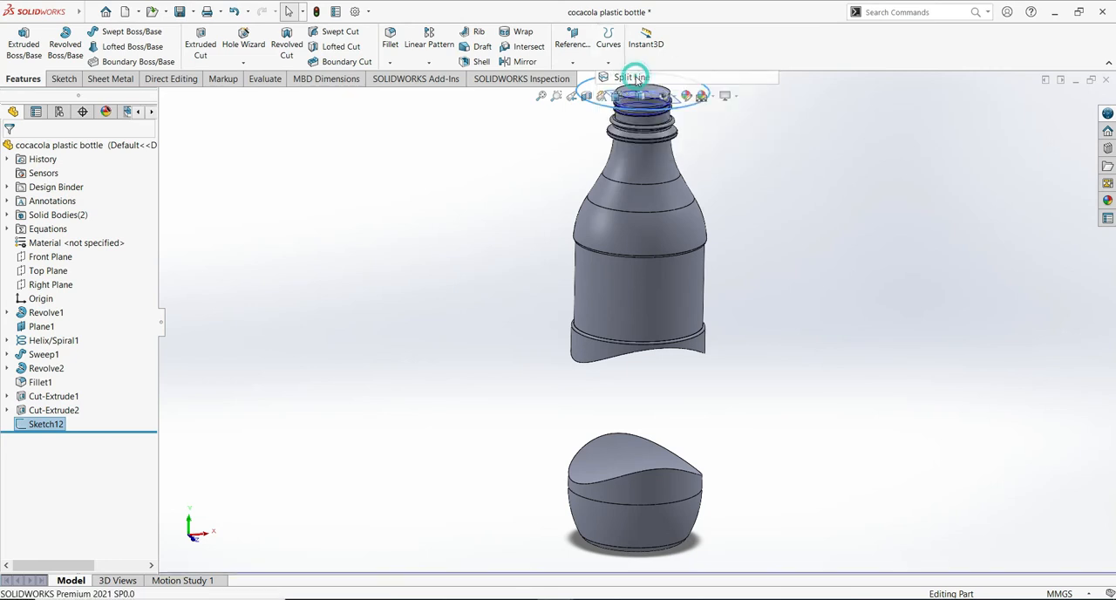
middle_click_drag(770, 351, 766, 250)
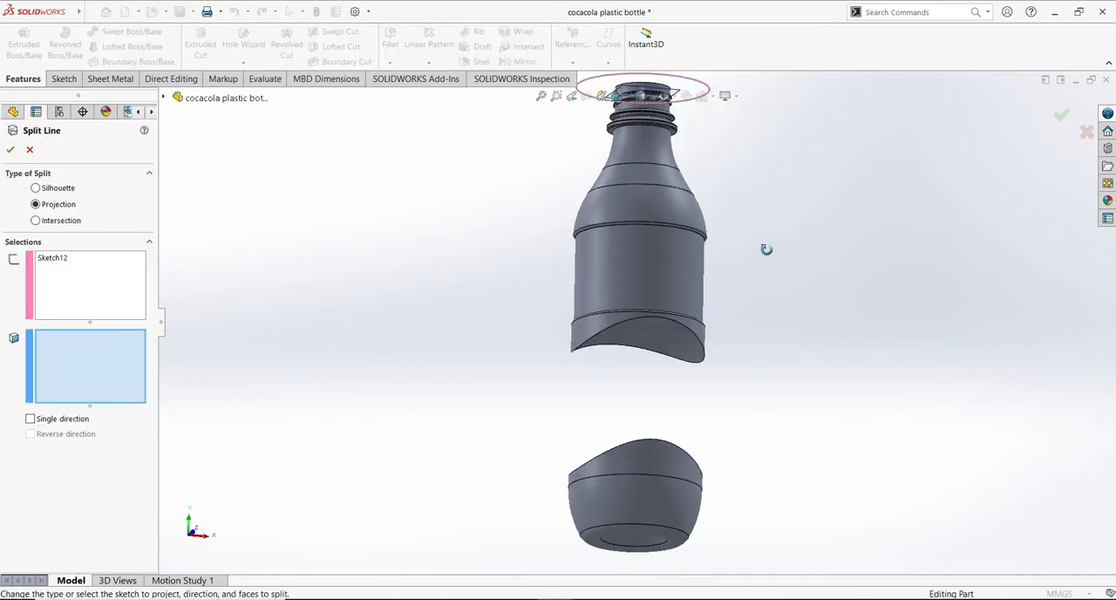
left_click(669, 338)
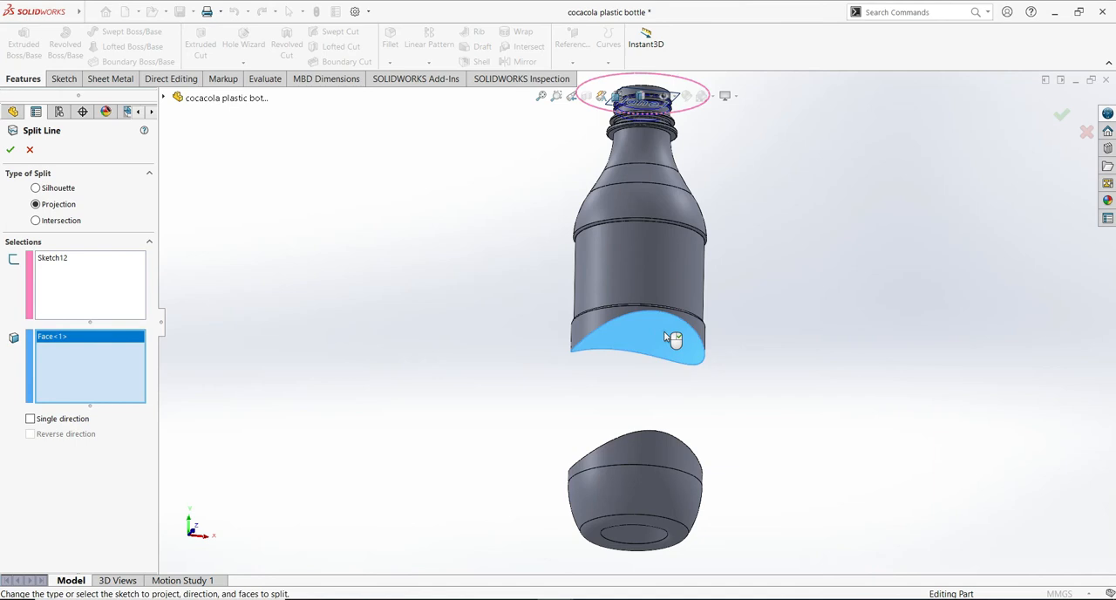
left_click(11, 150)
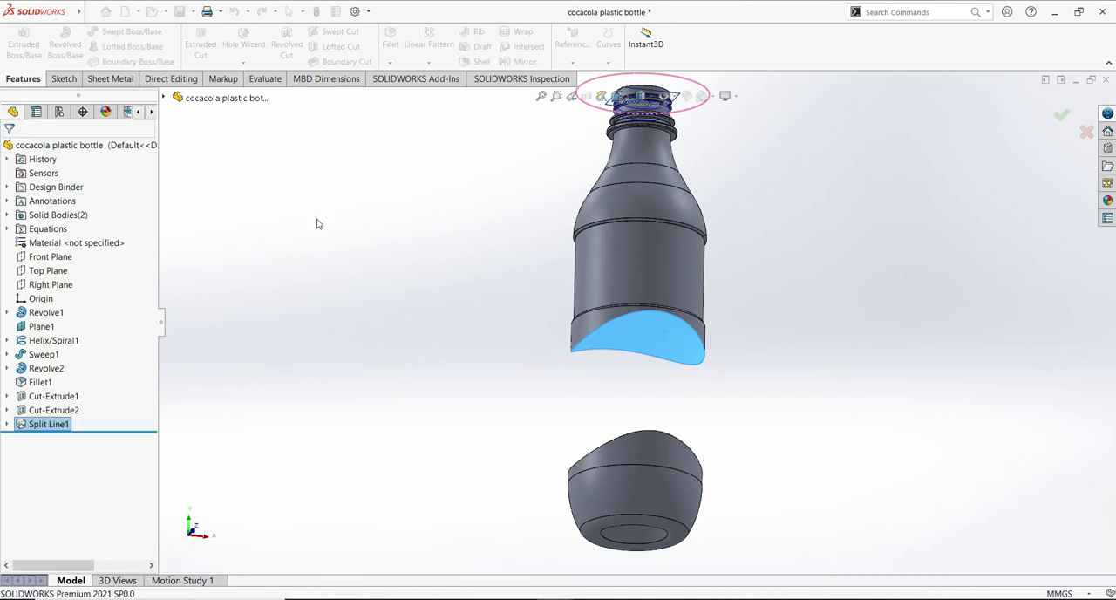
- Start another sketch on the neck's flat top face and draw an origin-centred circle about 60.3 mm in diameter
middle_click_drag(918, 226, 912, 444)
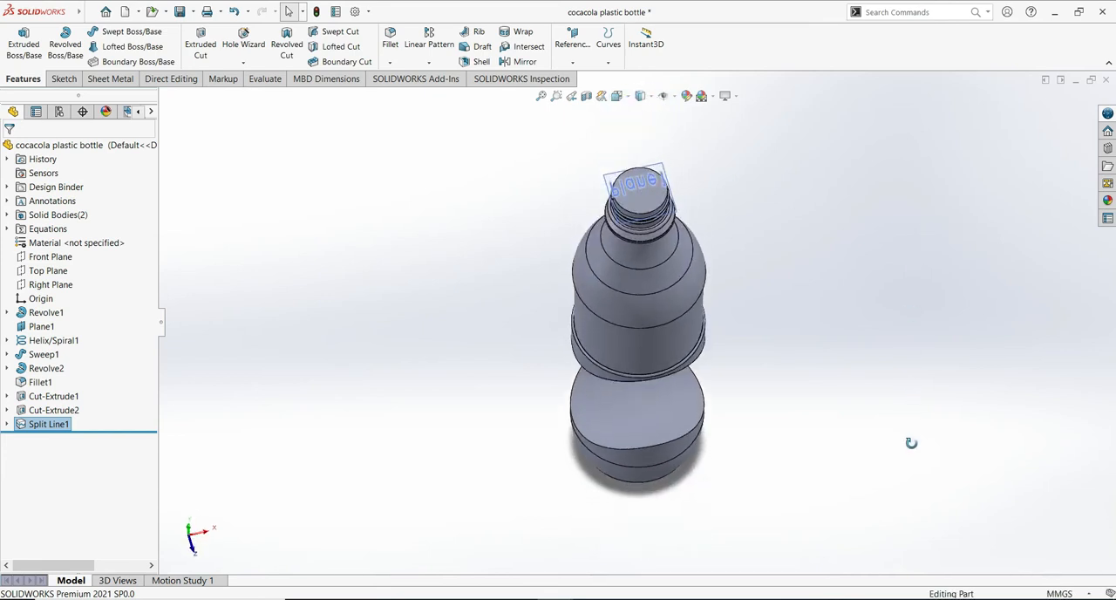
left_click(655, 207)
middle_click_drag(656, 208, 558, 272)
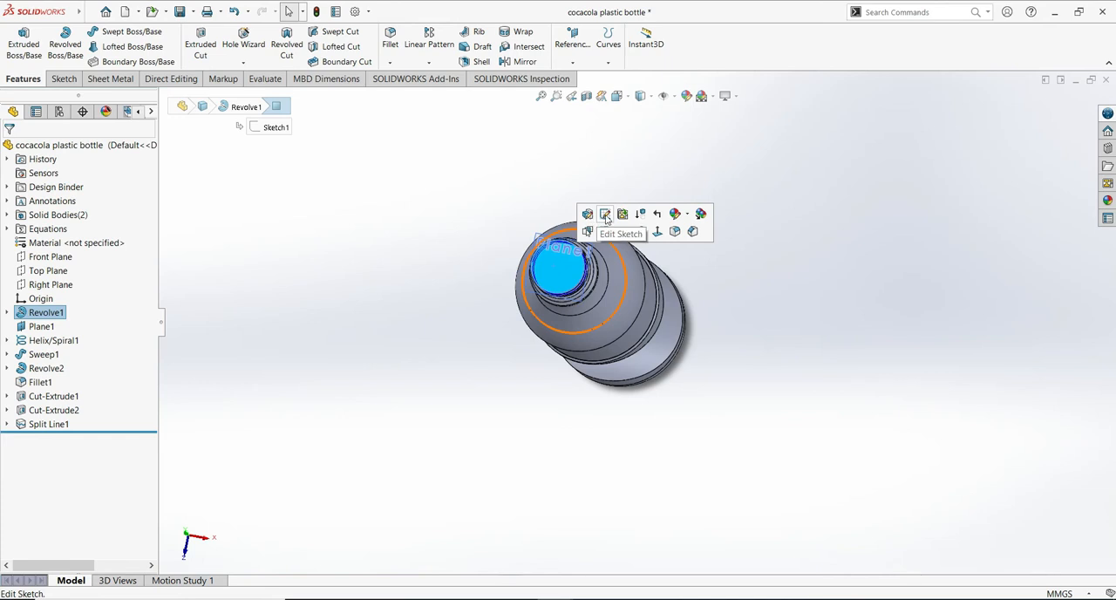
left_click(658, 231)
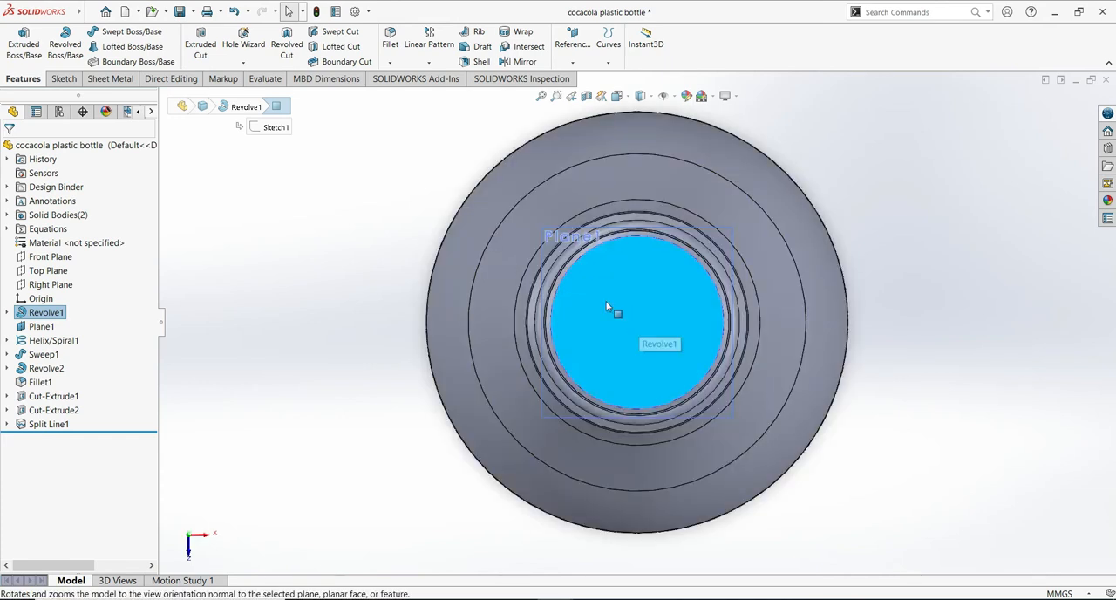
left_click(63, 78)
left_click(19, 41)
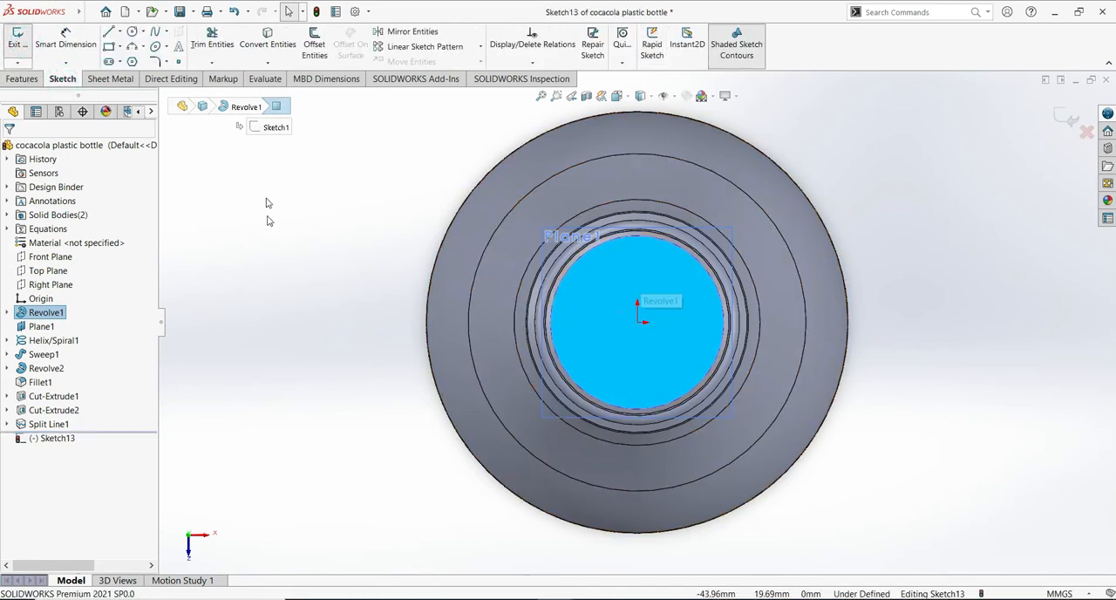
left_click(132, 32)
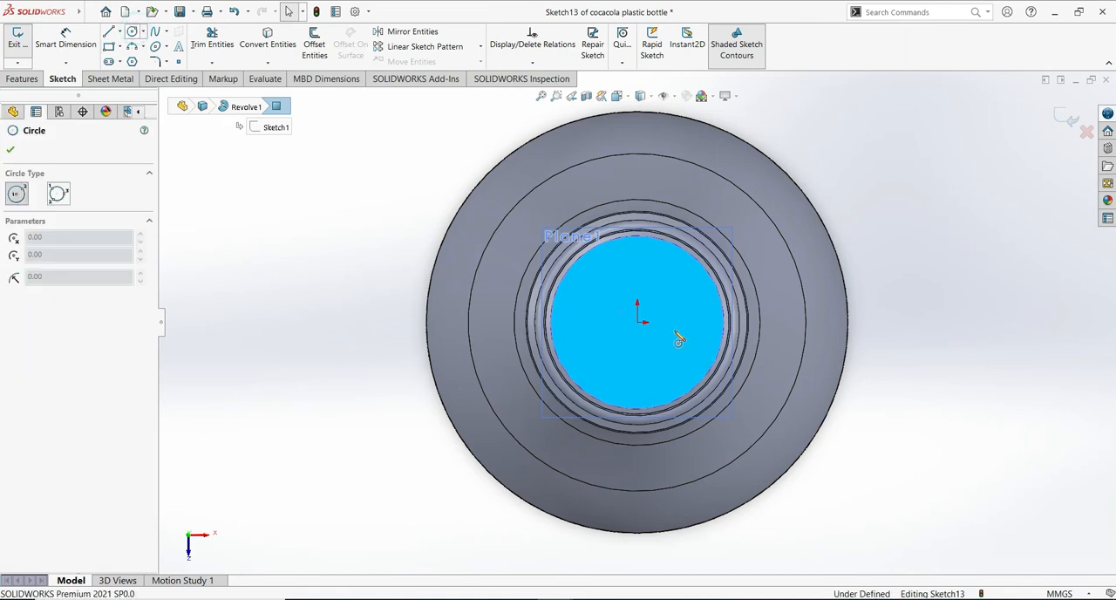
left_click(641, 328)
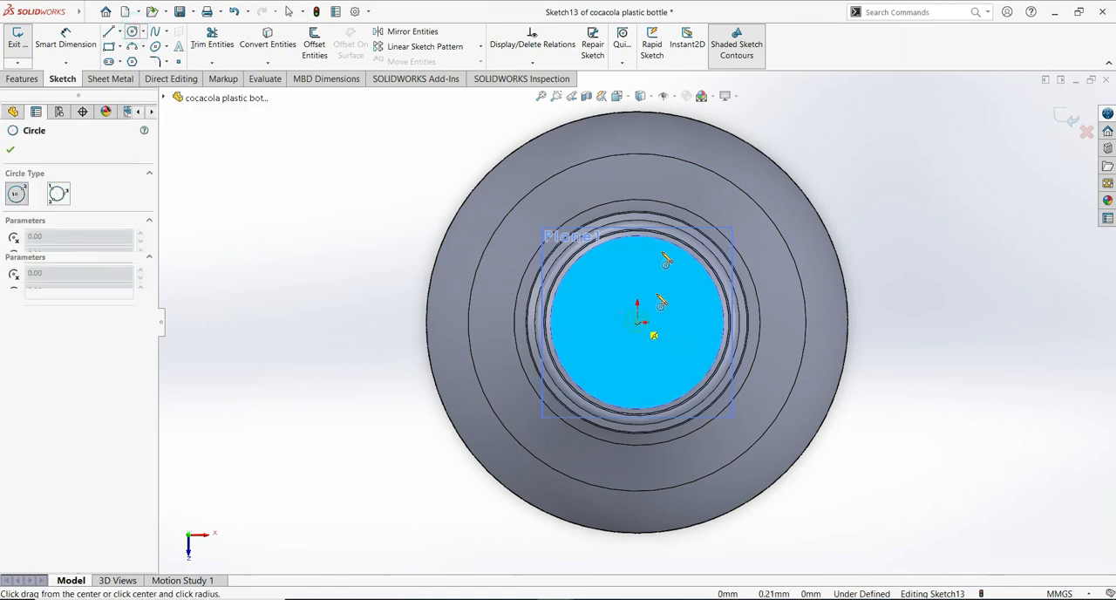
left_click(721, 131)
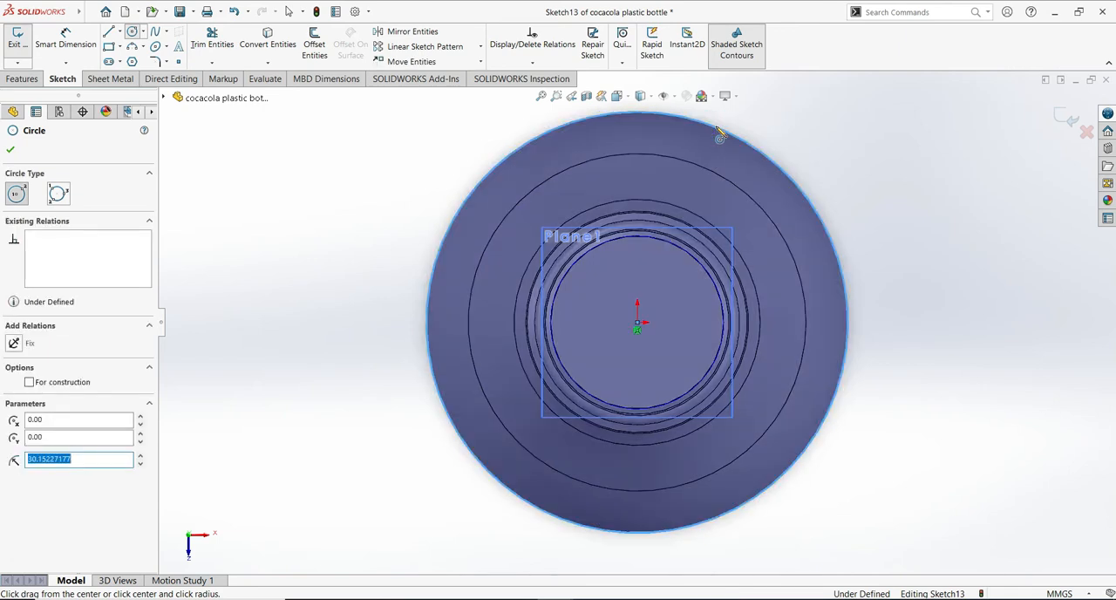
left_click(11, 150)
- Dimension the new circle's diameter to 60 mm and exit the sketch
left_click(65, 39)
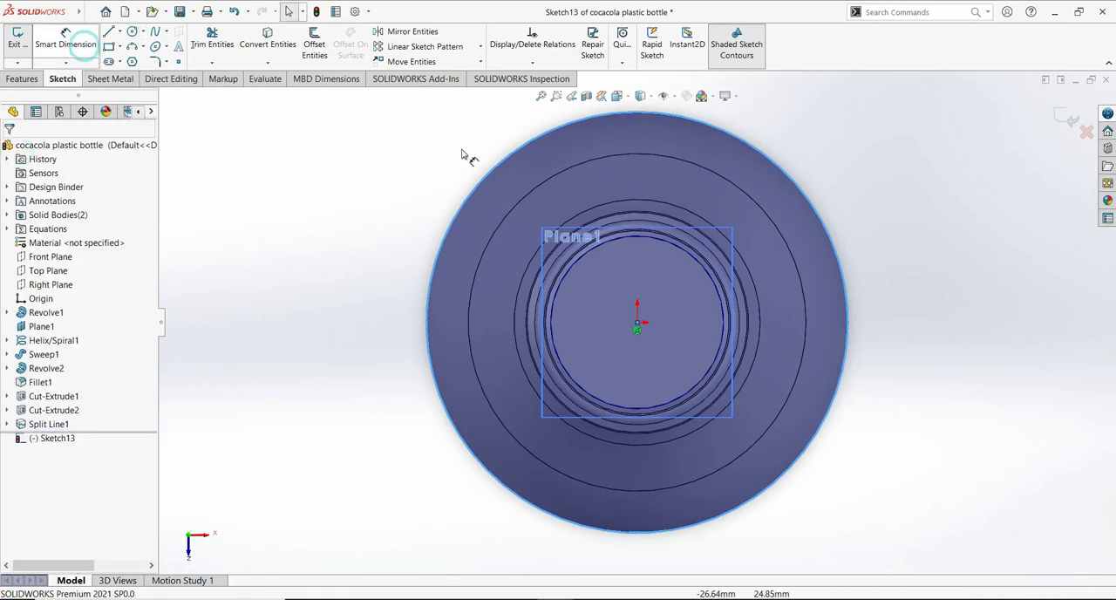
left_click(772, 163)
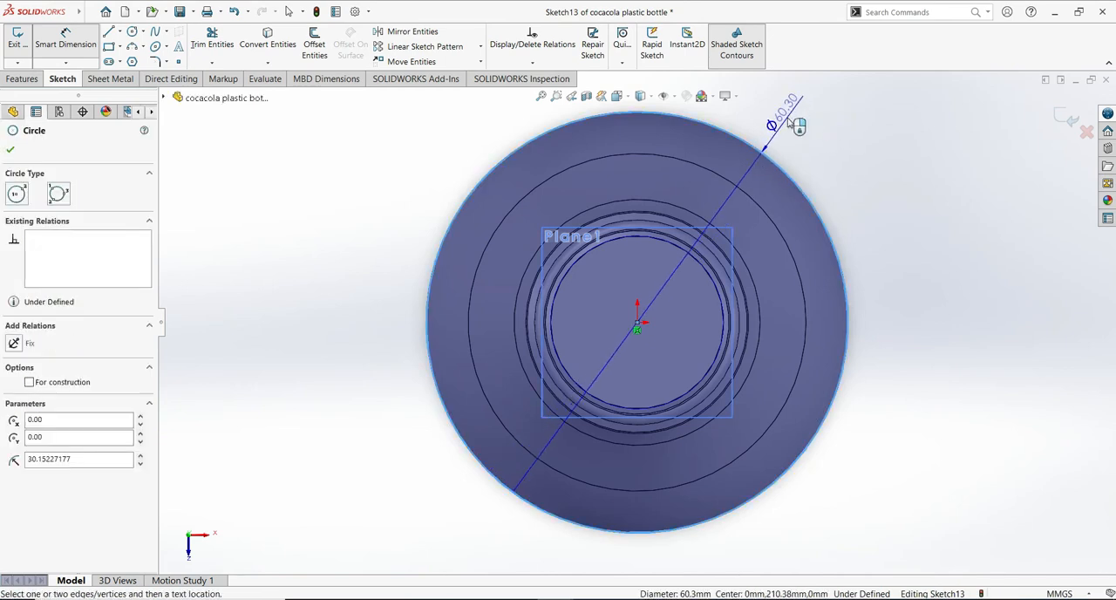
left_click(790, 115)
left_click(790, 122)
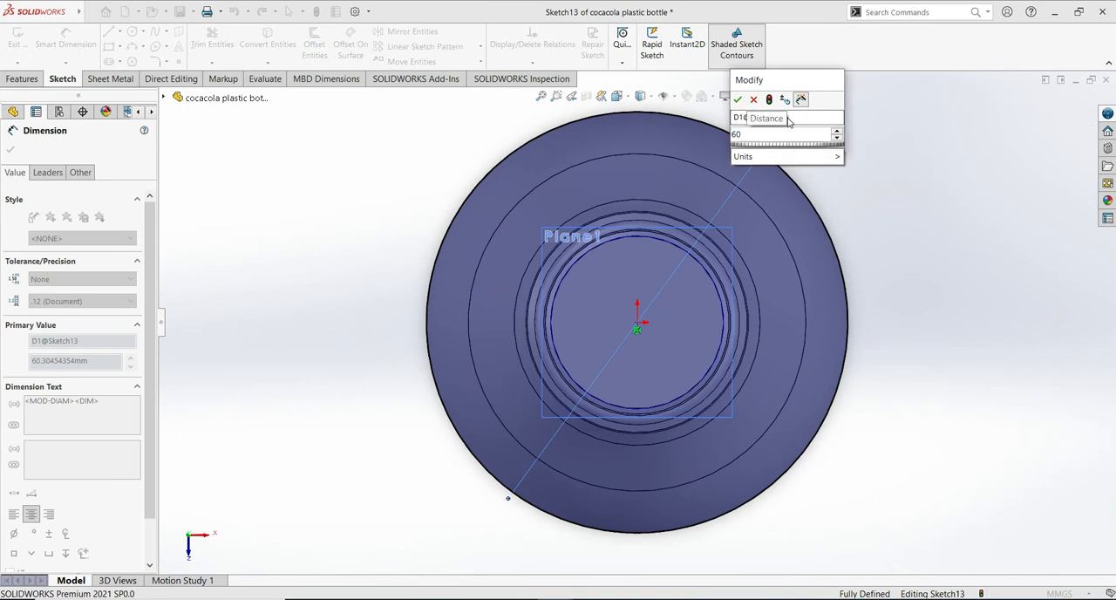
left_click(739, 100)
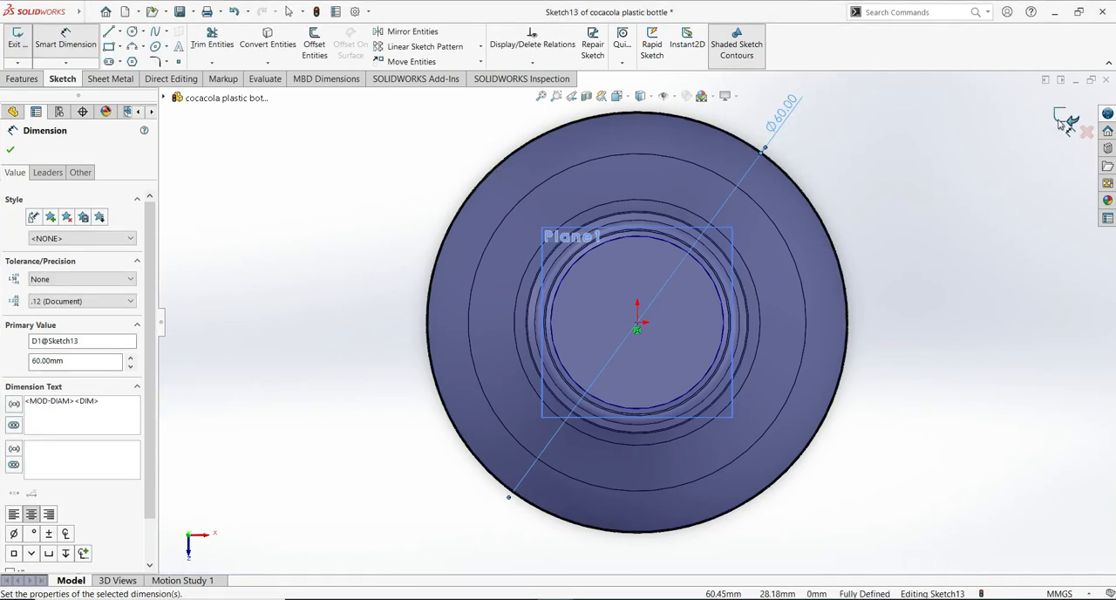
left_click(878, 294)
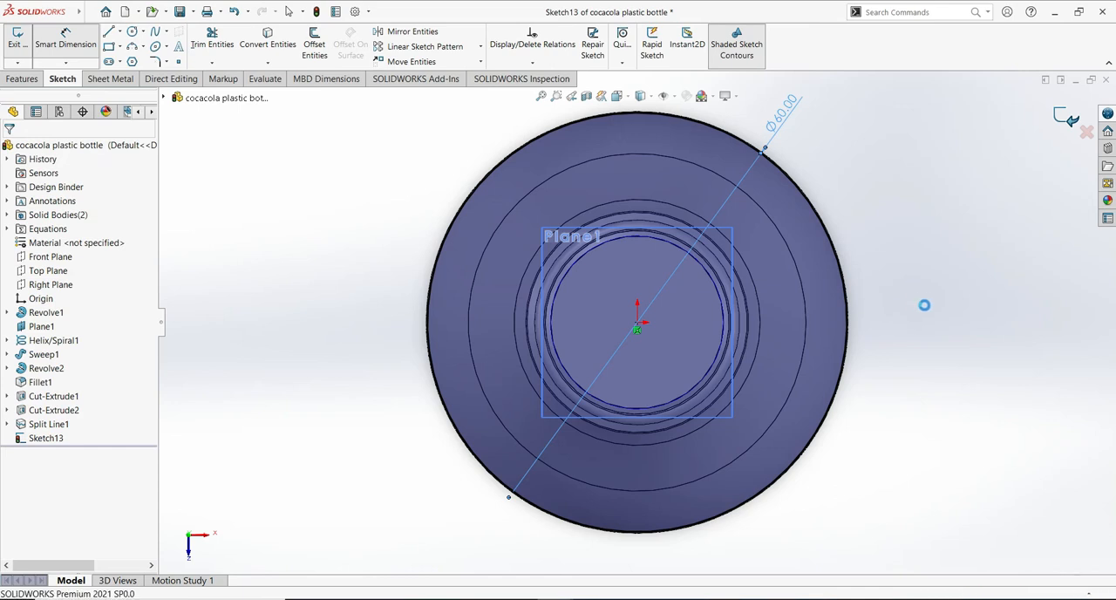
- Project the 60 mm circle sketch as a Split Line onto the curved top face of the lower bottle body
mouse_move(939, 401)
middle_mouse_down()
mouse_move(916, 285)
mouse_move(969, 282)
mouse_move(947, 227)
middle_mouse_up()
scroll(981, 228, "up", 5)
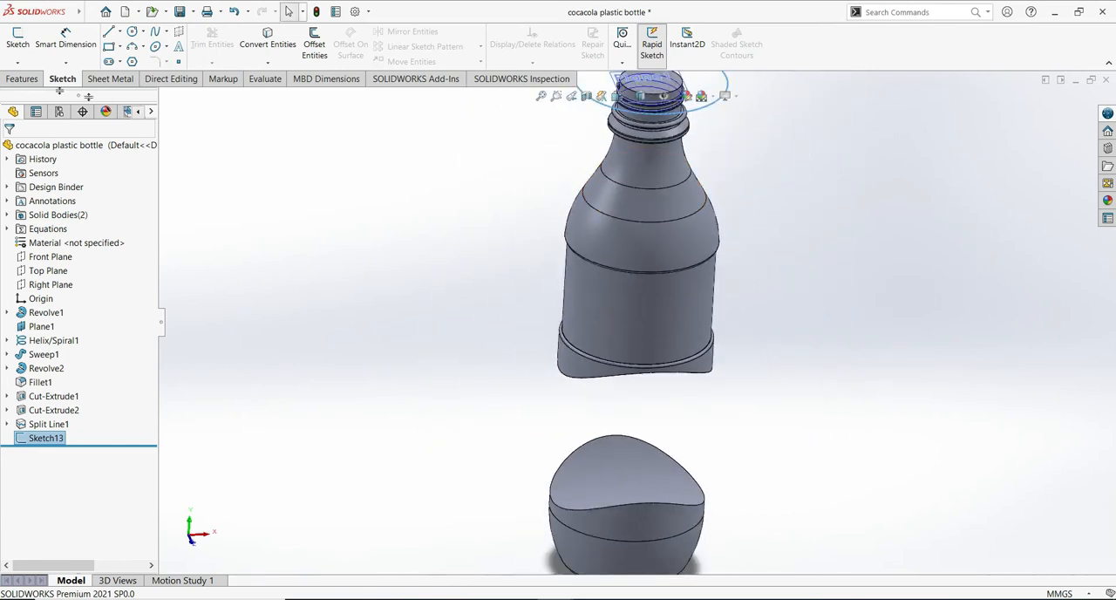
left_click(21, 79)
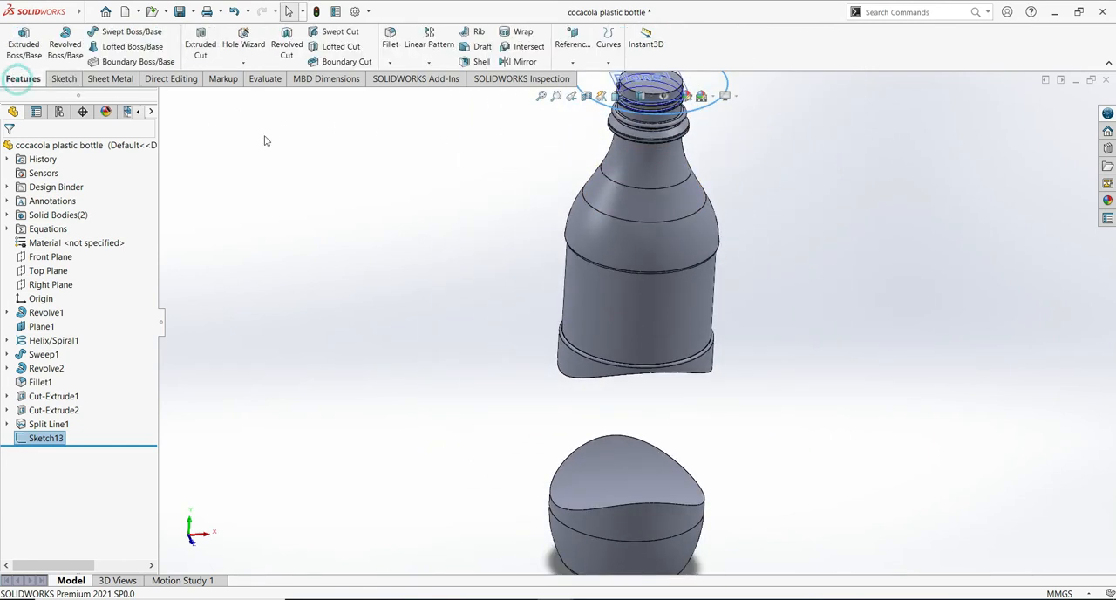
left_click(608, 63)
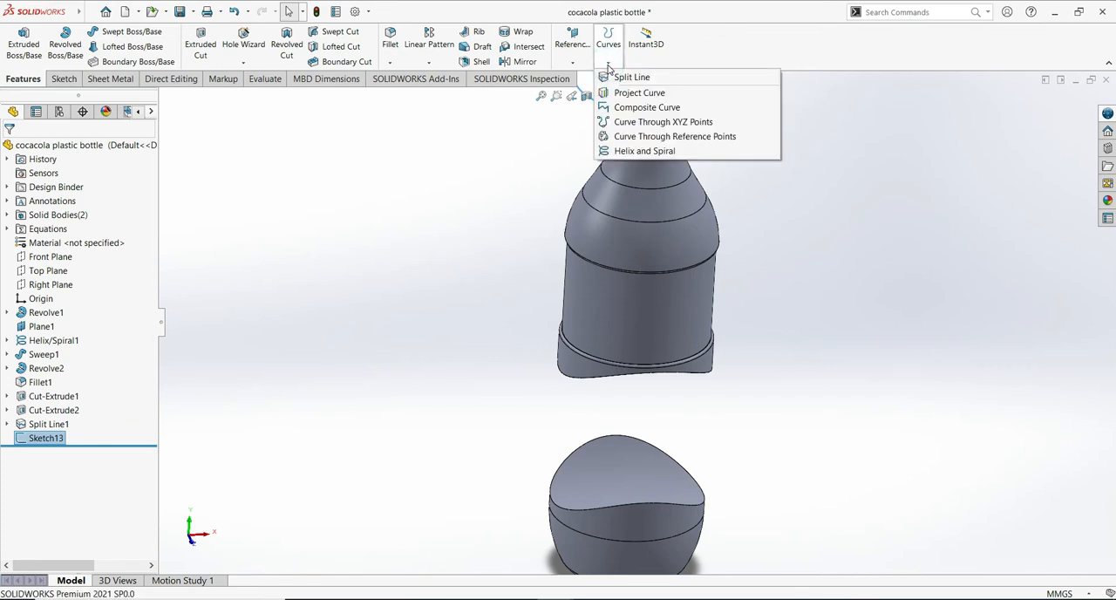
left_click(632, 77)
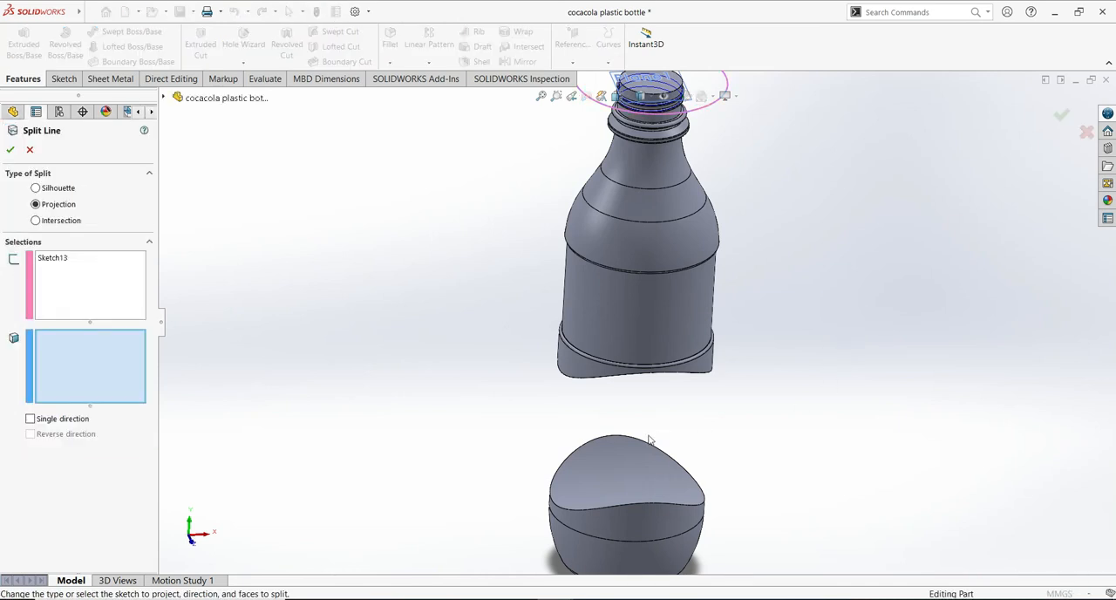
left_click(629, 468)
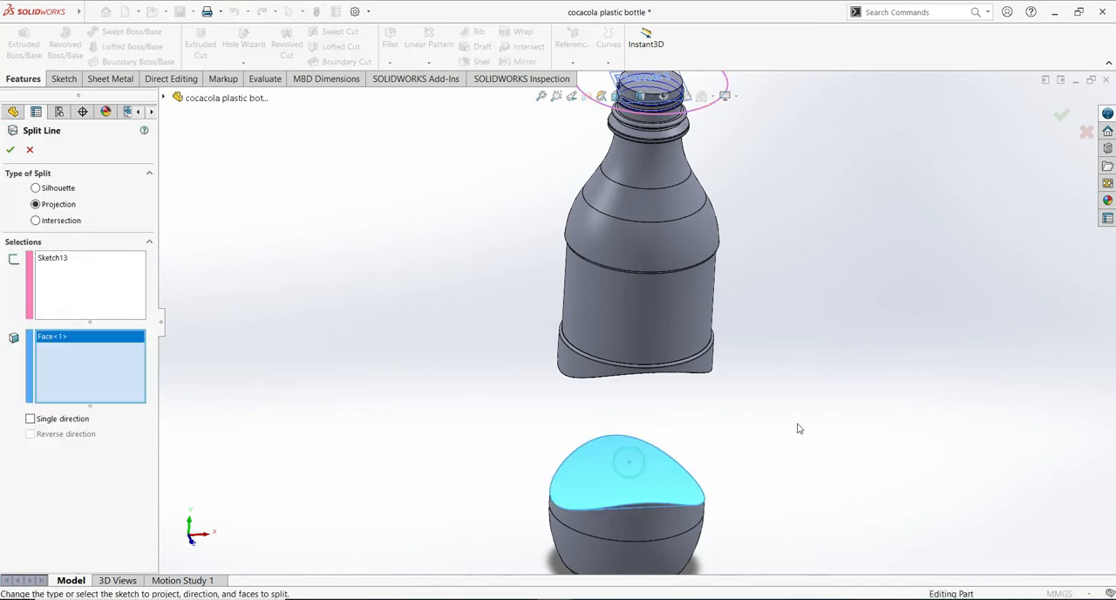
left_click(9, 150)
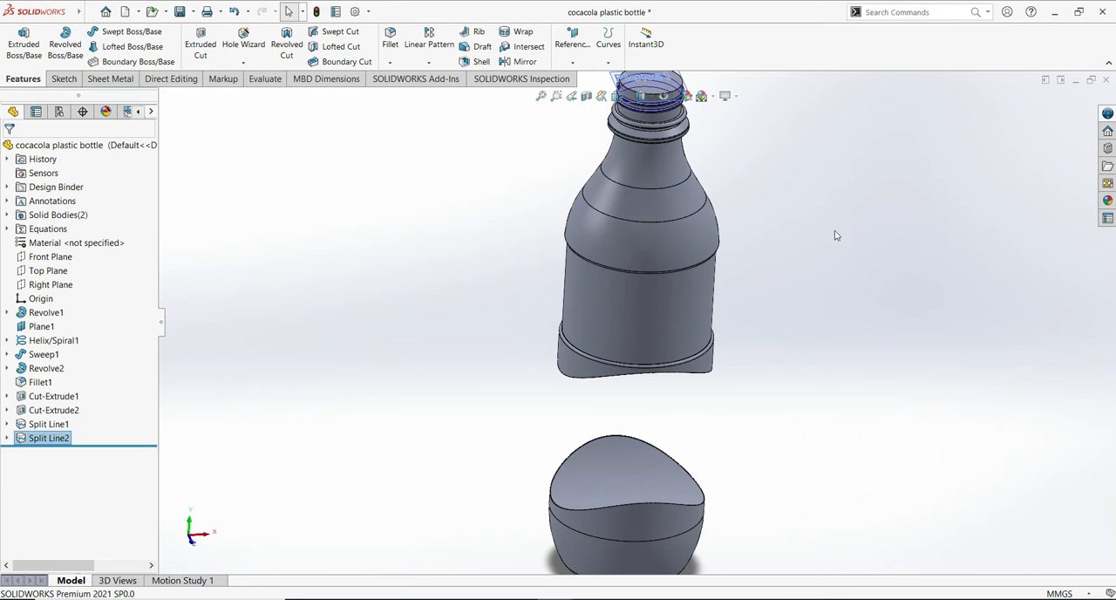
- Sketch on the Front Plane an inward-bowed three-point arc, radius about 66.6 mm, bridging the left sides of the upper and lower bodies
left_click(61, 258)
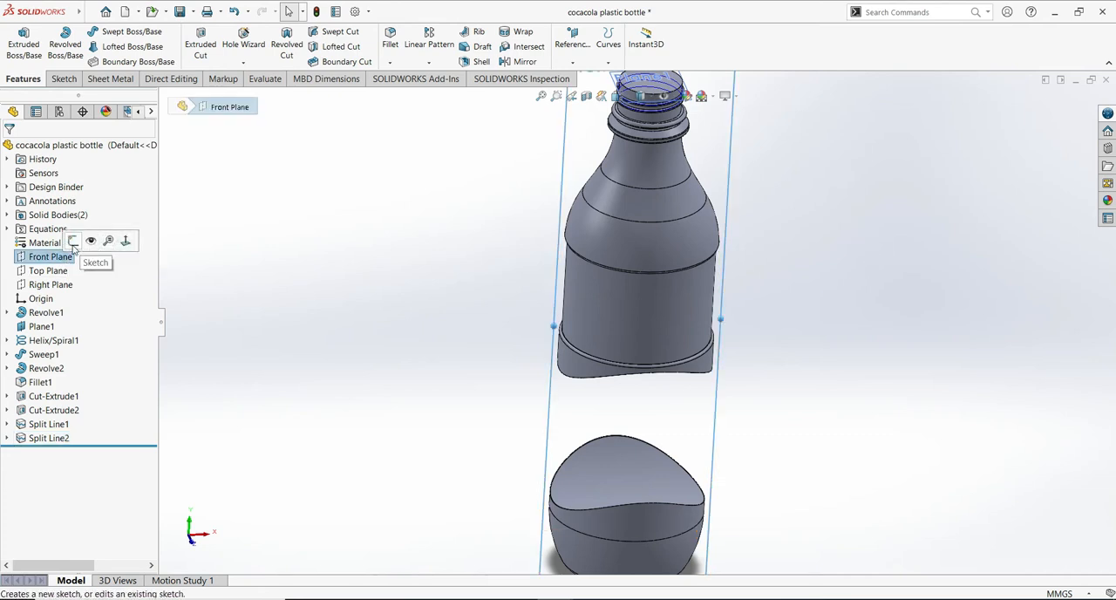
left_click(73, 241)
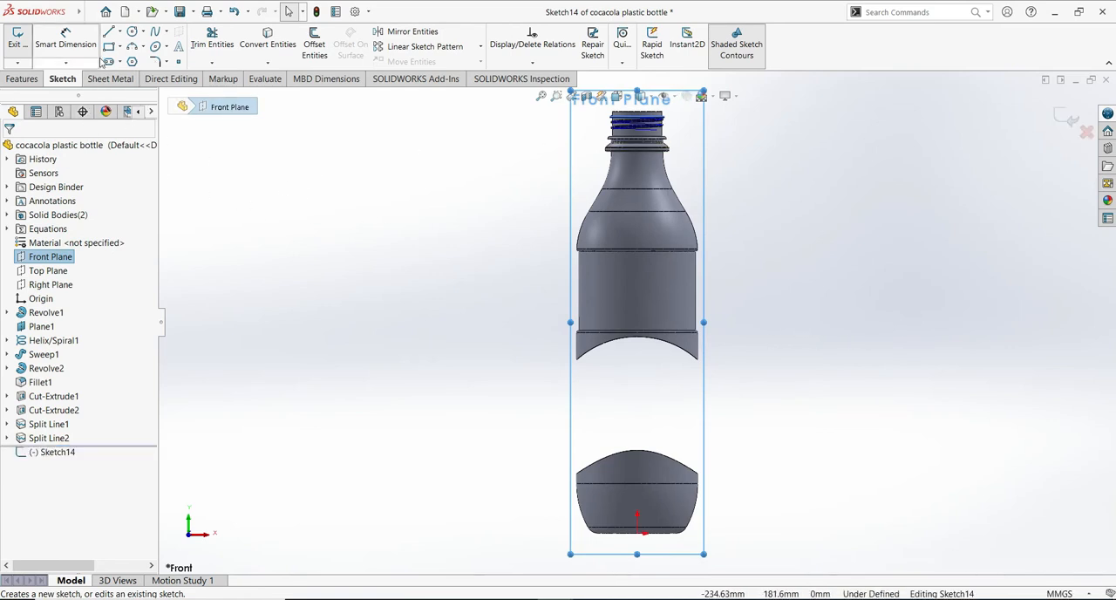
left_click(130, 46)
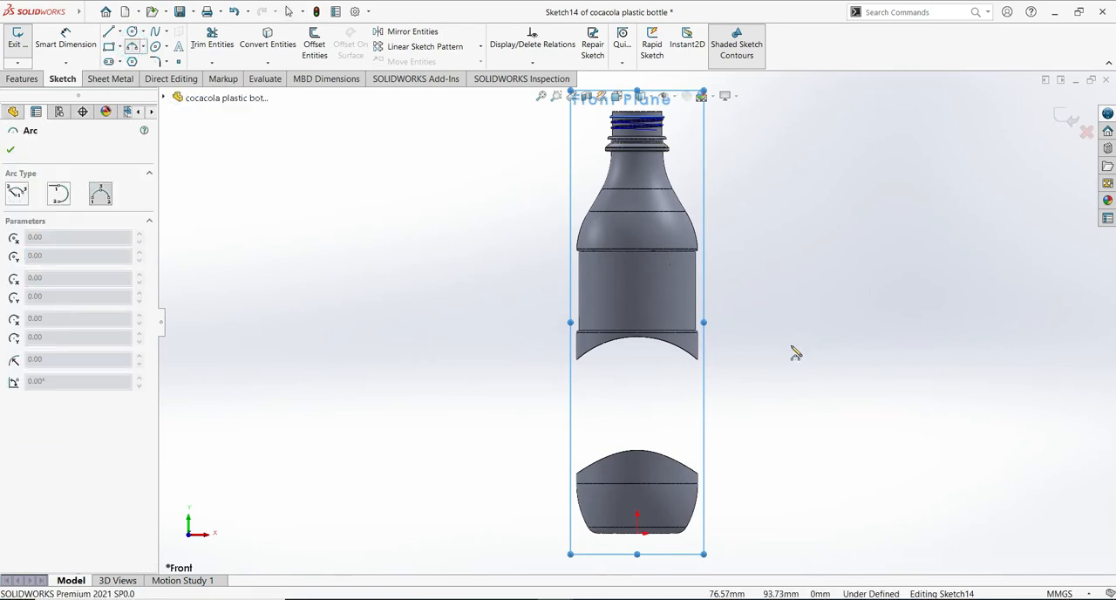
scroll(875, 374, "down", 3)
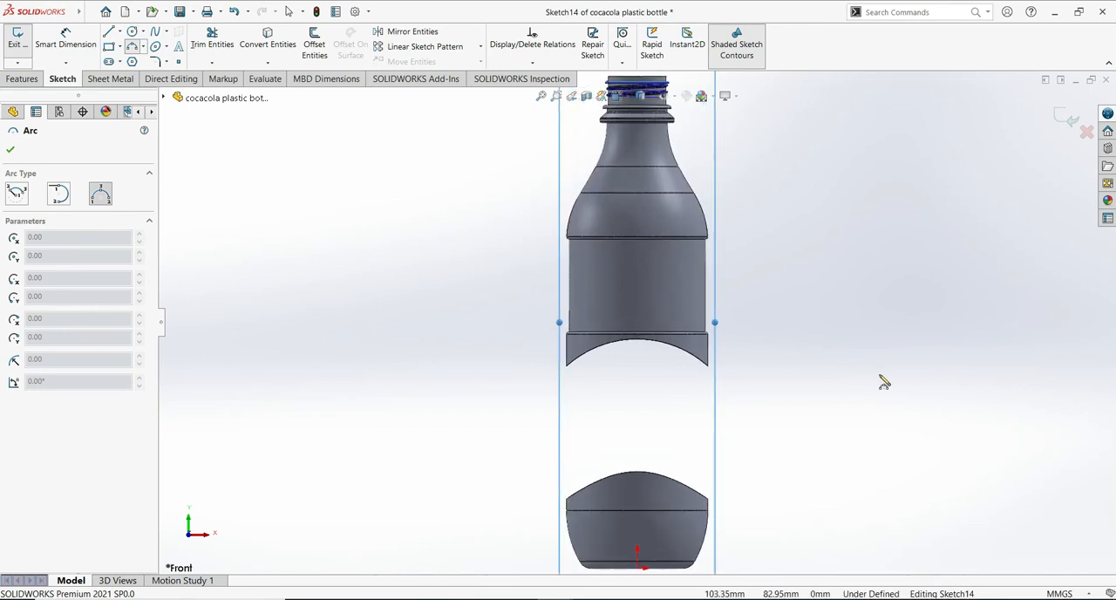
middle_click_drag(846, 423, 838, 353, "ctrl")
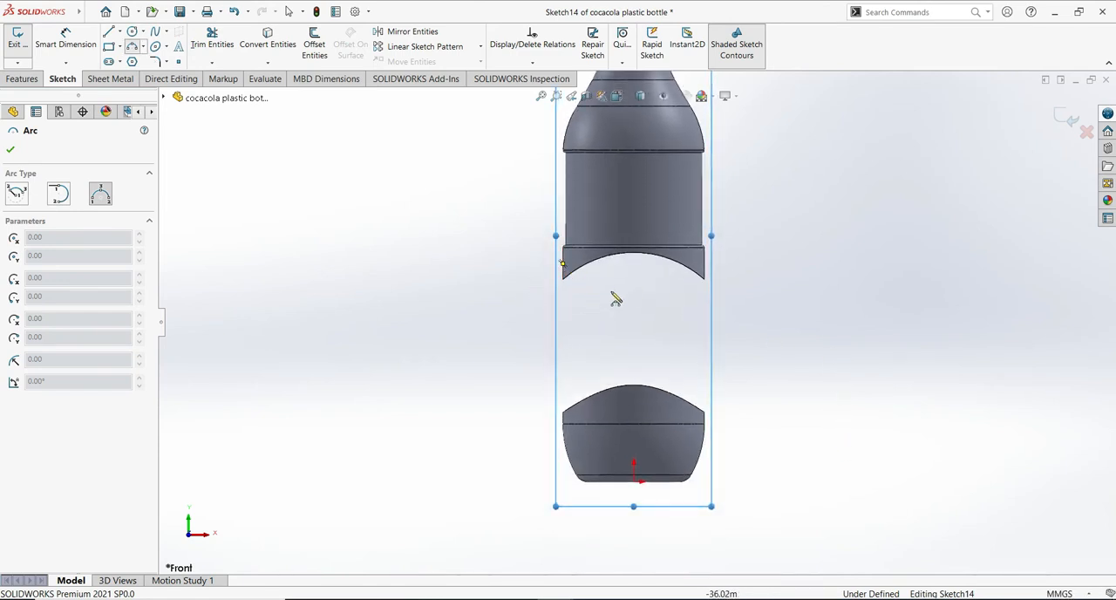
left_click(562, 264)
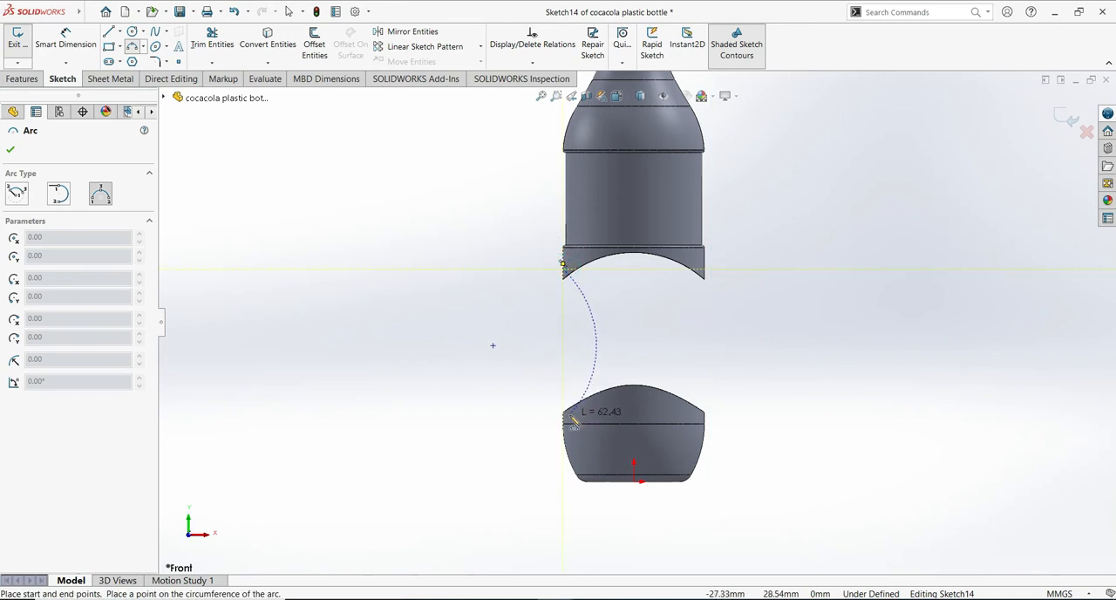
left_click(567, 417)
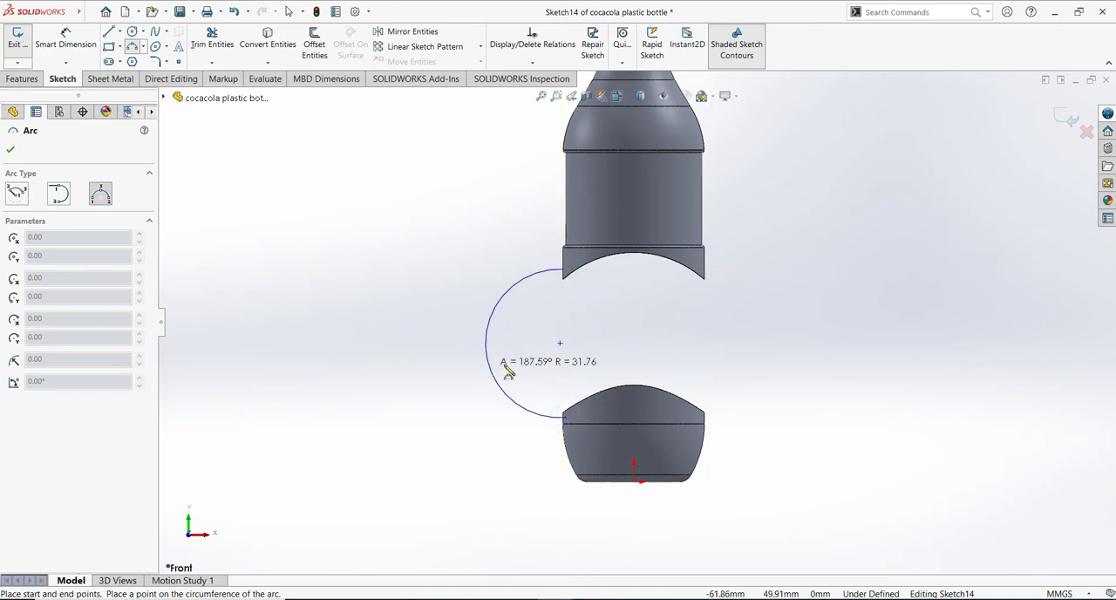
left_click(583, 352)
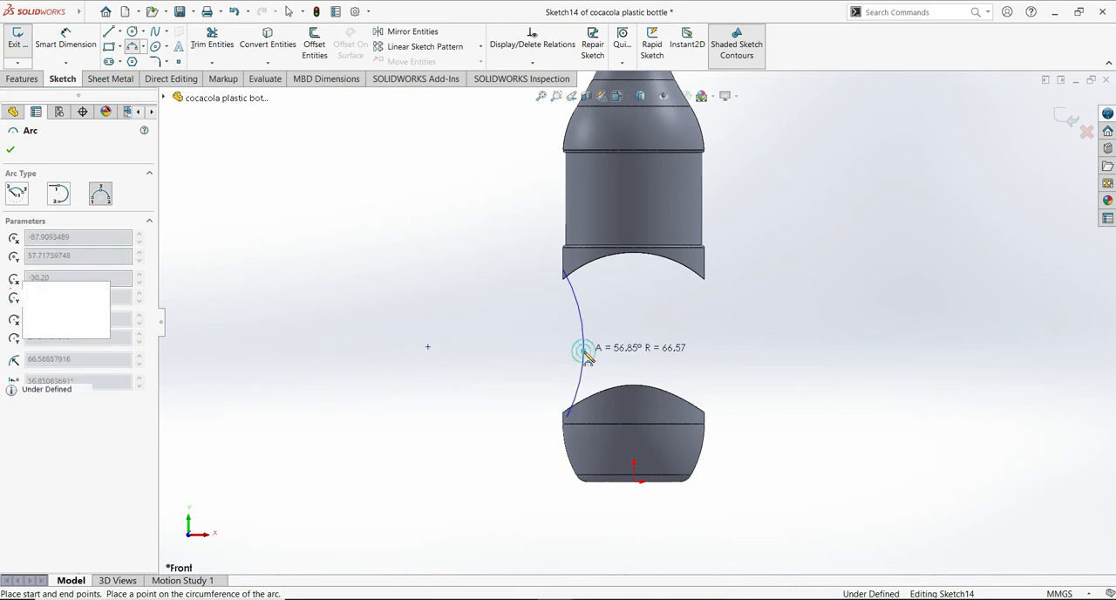
- Draw an opposing inward-bowed three-point arc, radius about 67.5 mm, bridging the right sides of the two bodies
left_click(704, 272)
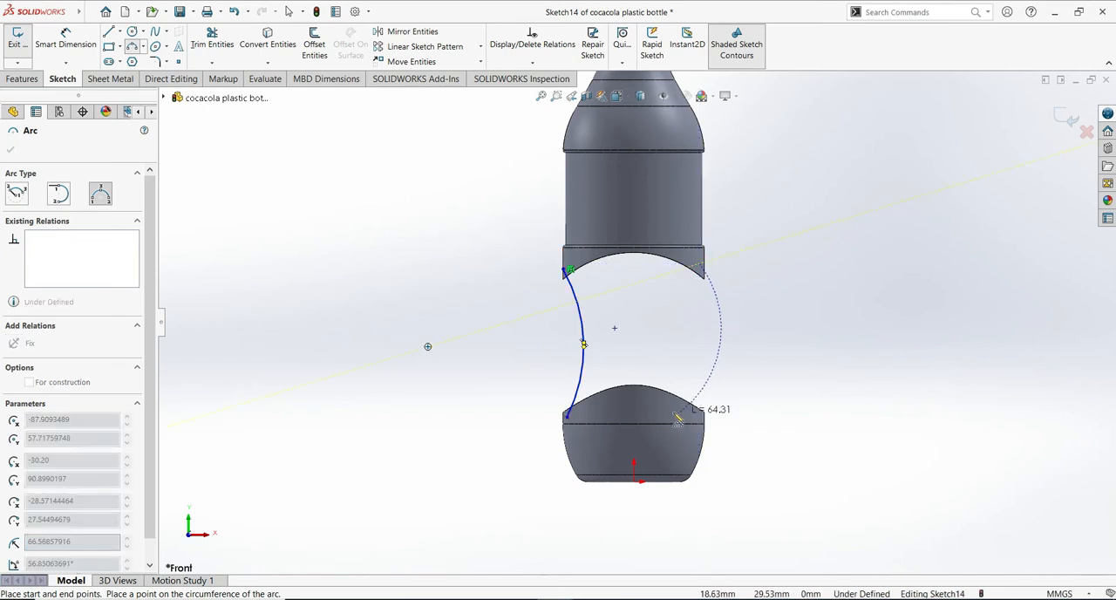
key("Escape")
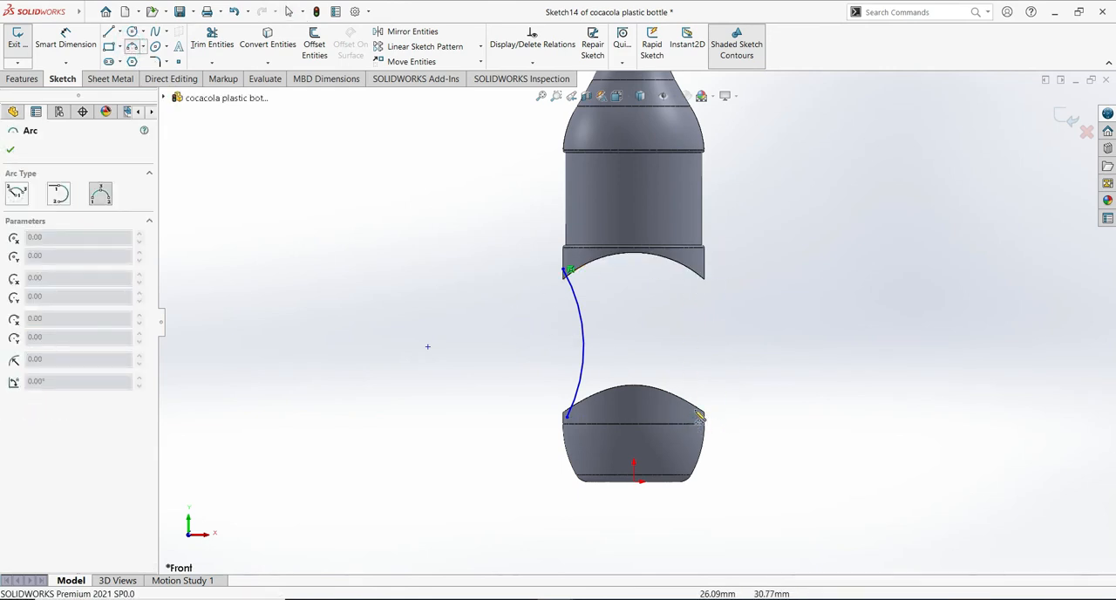
left_click(703, 423)
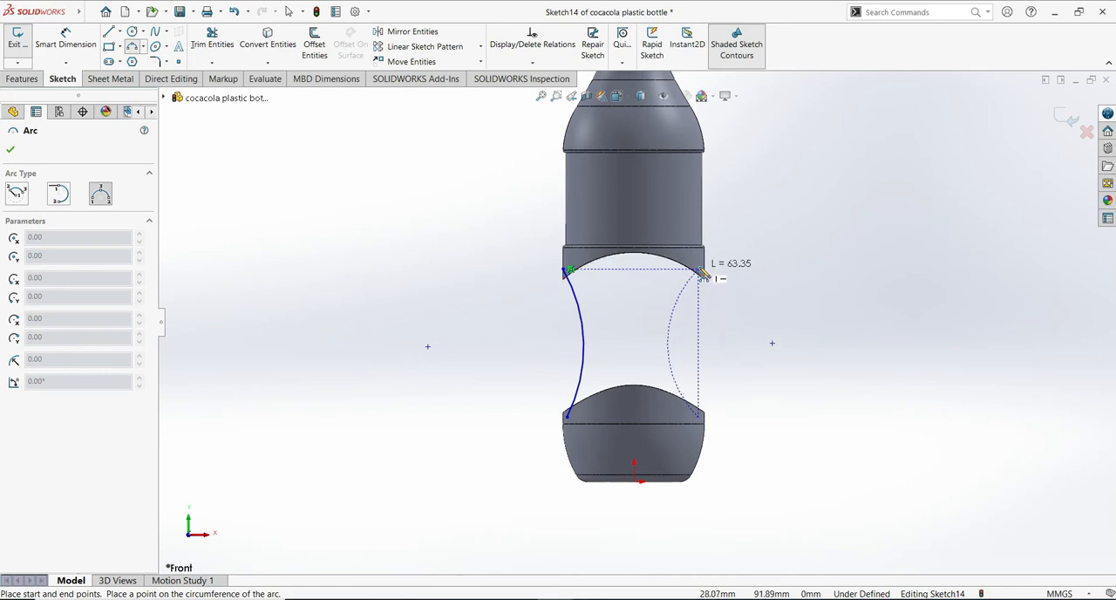
left_click(703, 272)
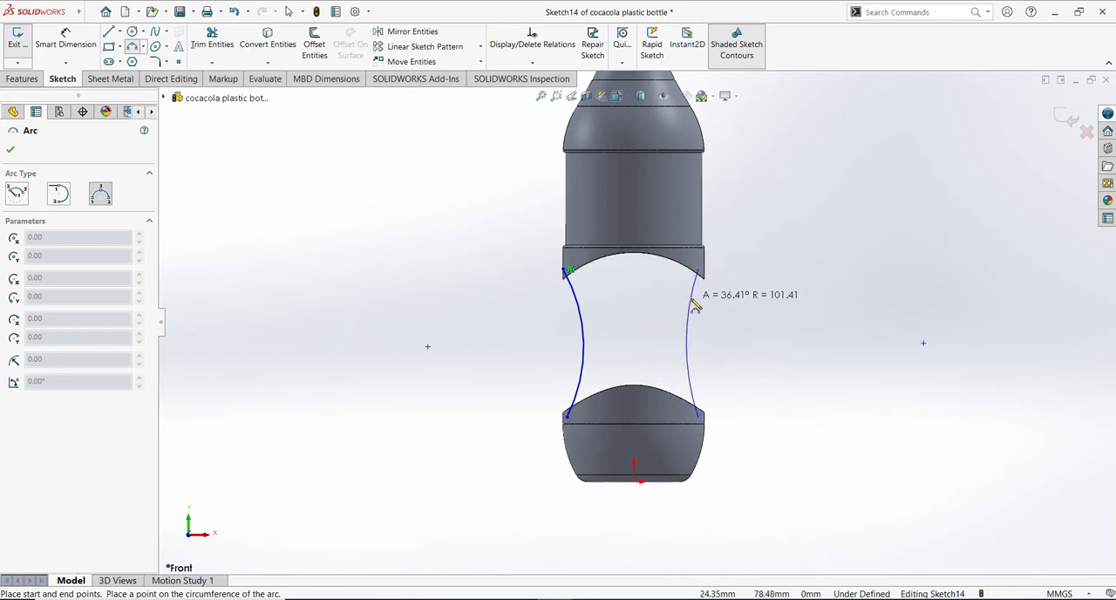
left_click(688, 303)
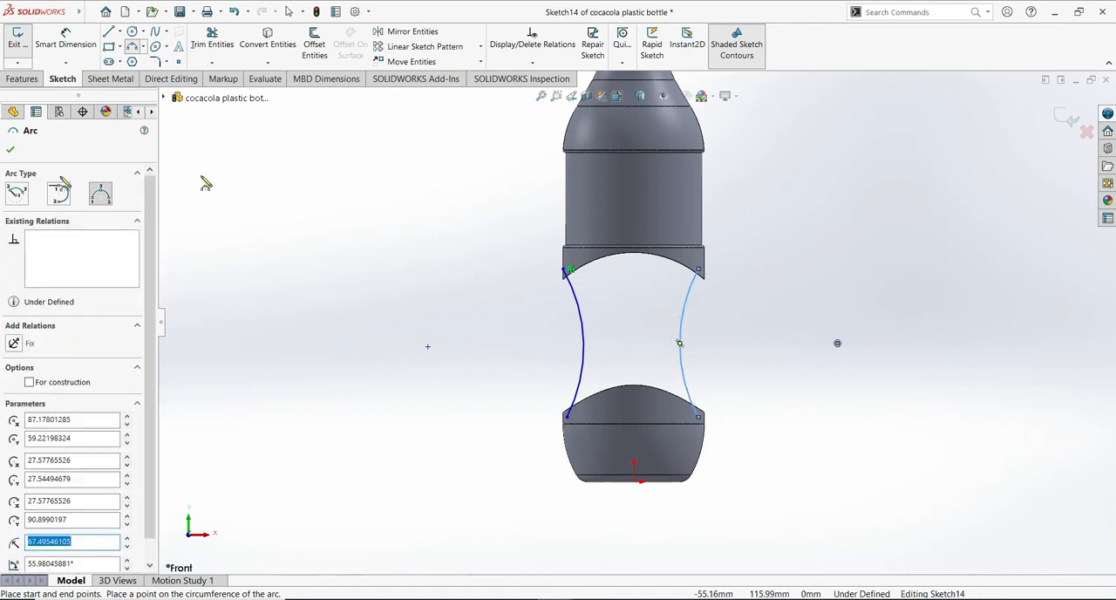
key("Escape")
key("Escape")
- Add a Pierce relation between the left arc's upper endpoint and the split edge on the upper body's underside
middle_click_drag(797, 375, 795, 323, "shift")
mouse_move(621, 353)
middle_mouse_down()
mouse_move(618, 323)
mouse_move(608, 326)
mouse_move(589, 282)
mouse_move(607, 279)
middle_mouse_up()
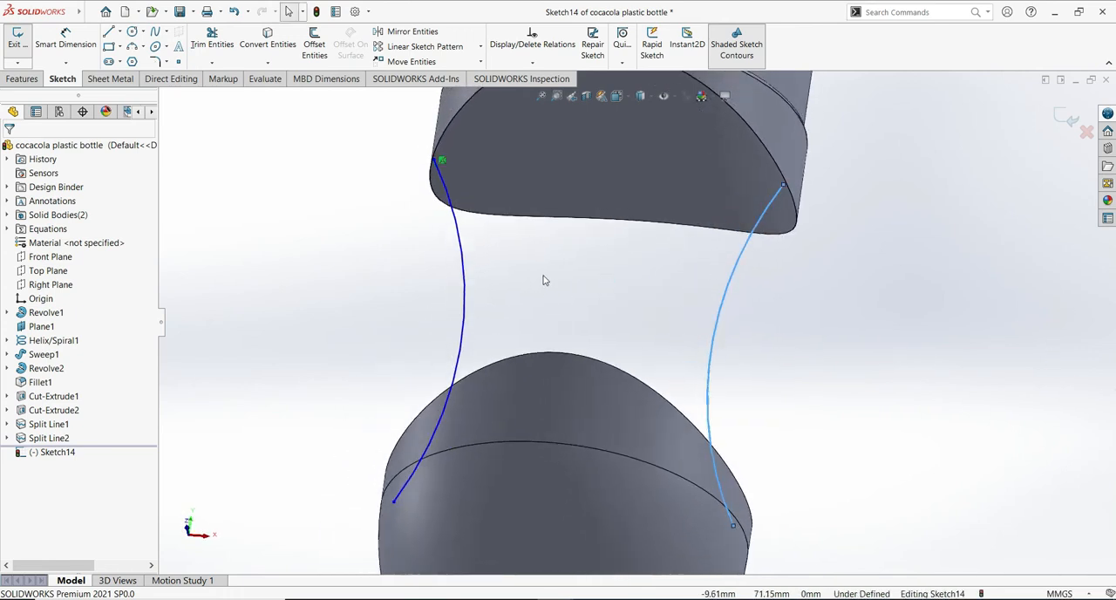
left_click(593, 163)
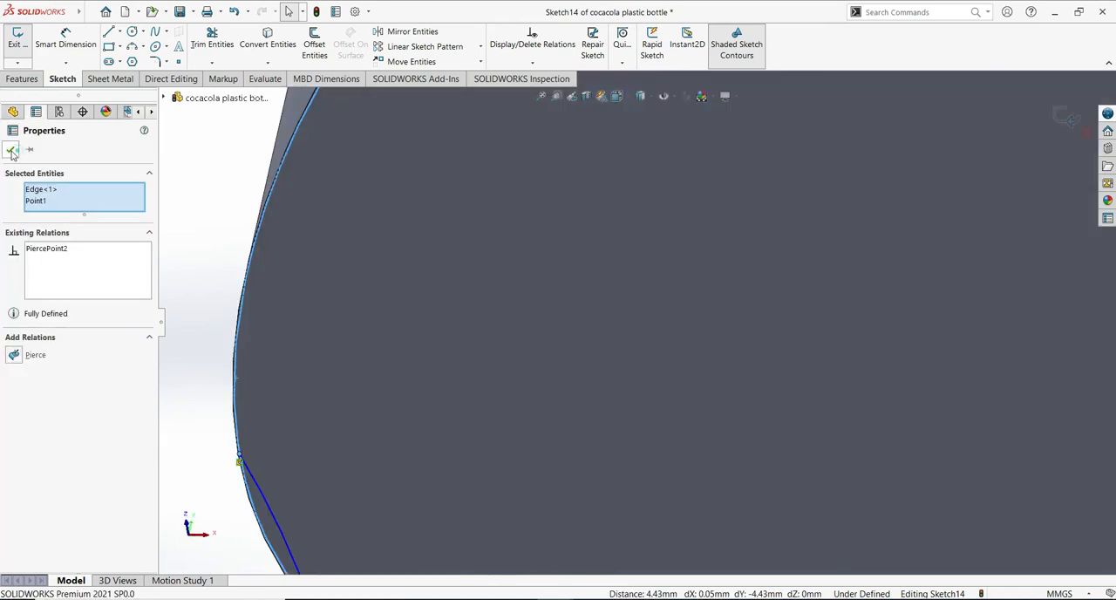
left_click(11, 151)
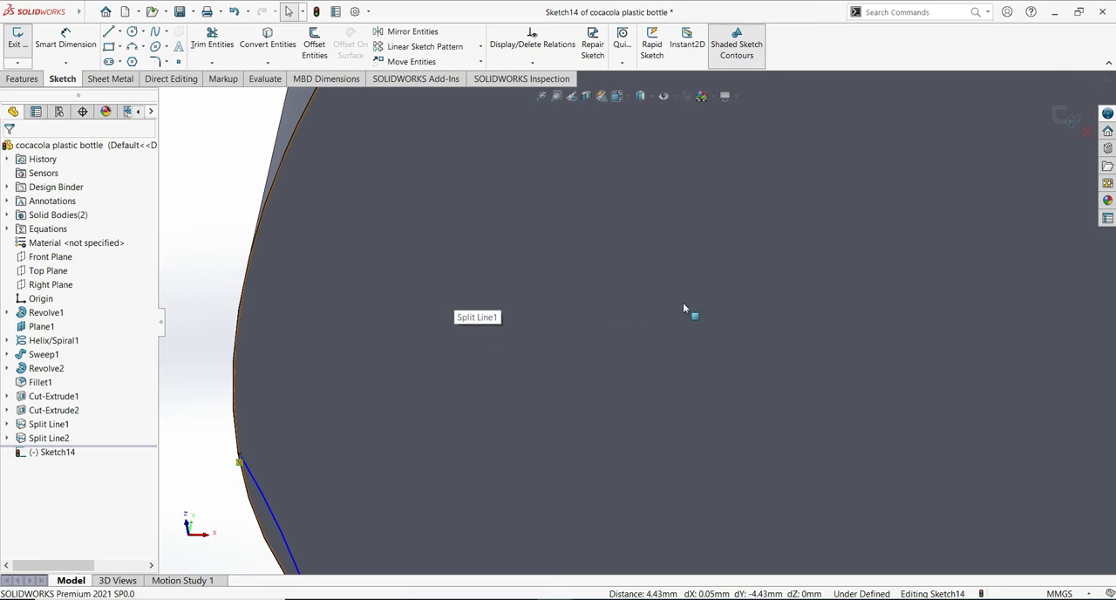
- Add a Pierce relation between the right arc's upper endpoint and the split edge on the upper body's underside
scroll(678, 351, "up", 5)
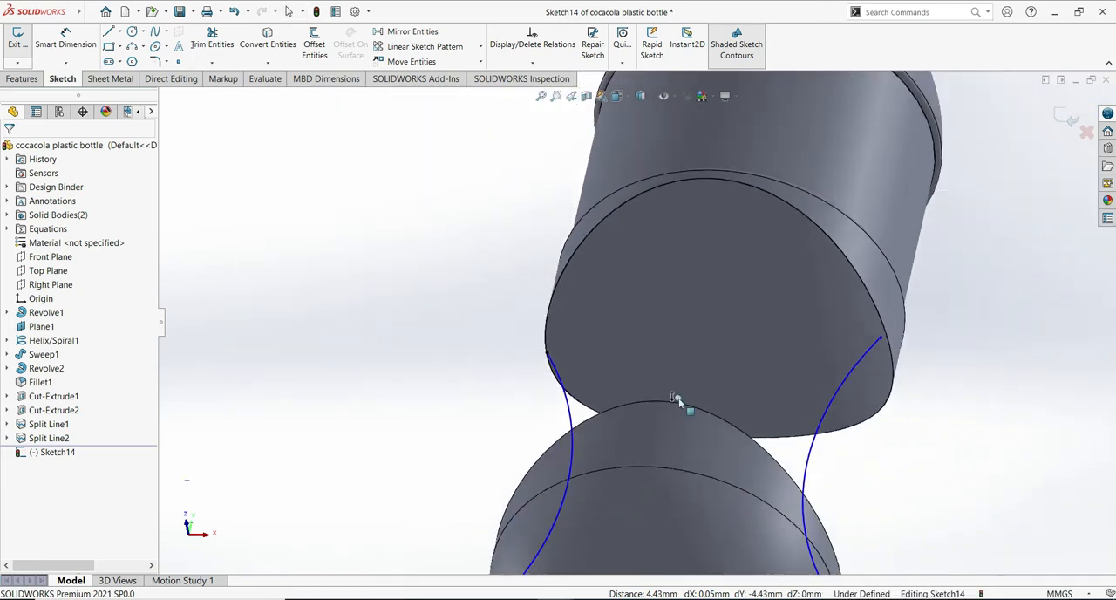
middle_click_drag(475, 434, 487, 482)
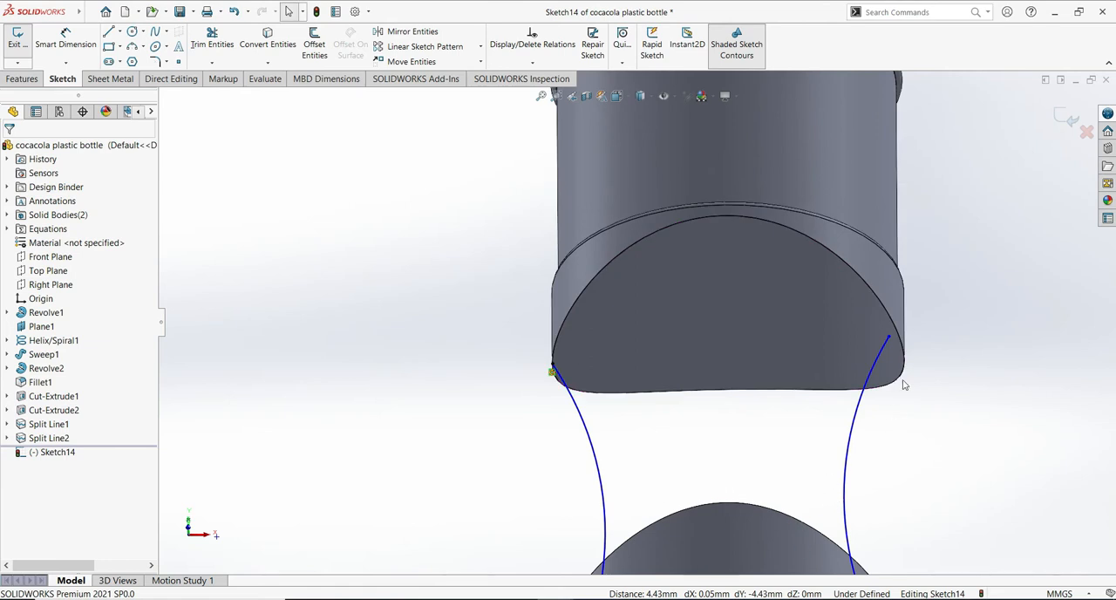
scroll(907, 440, "up", 3)
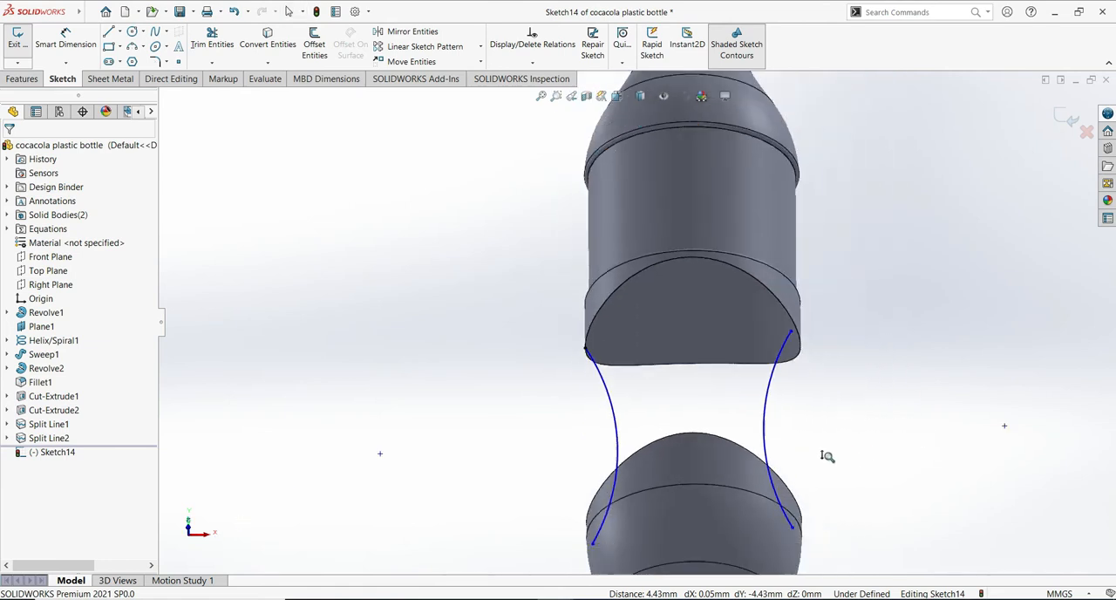
scroll(837, 419, "down", 4)
scroll(933, 451, "down", 2)
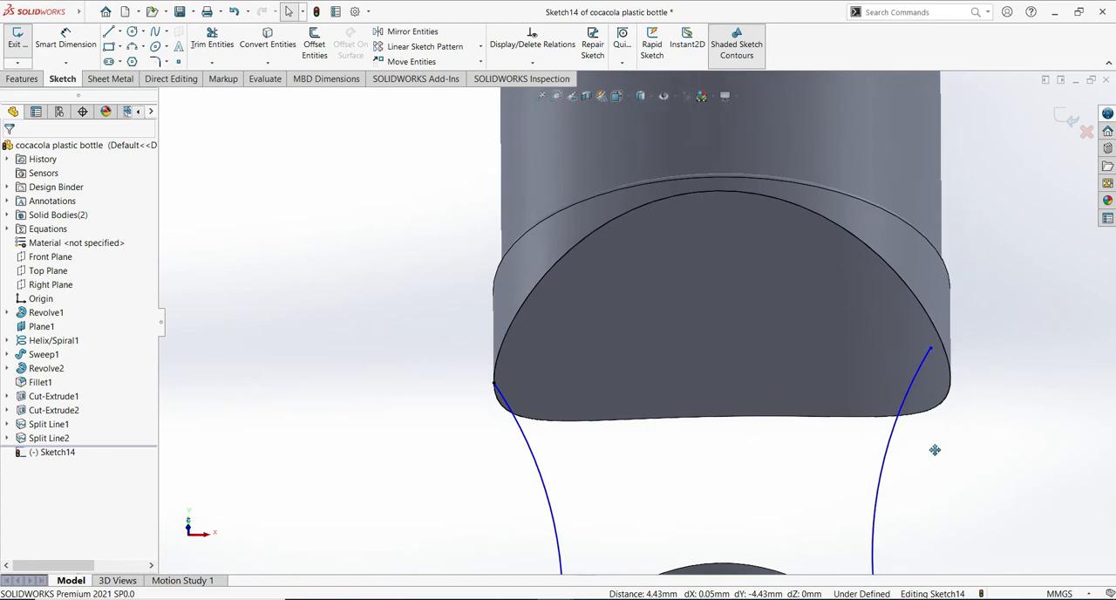
scroll(845, 451, "down", 3)
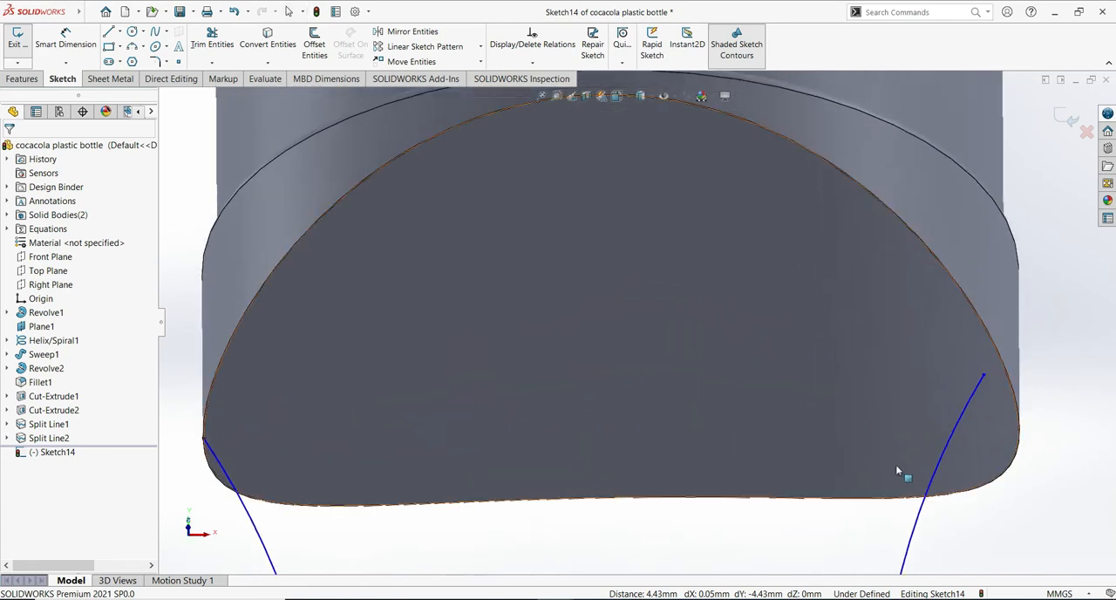
scroll(822, 459, "down", 4)
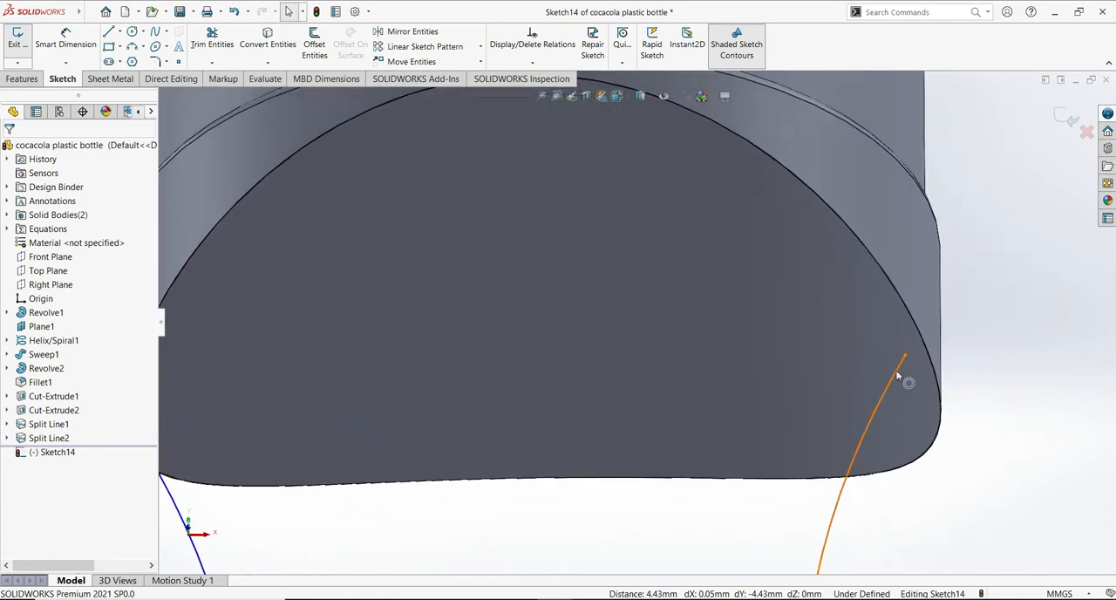
left_click(904, 355)
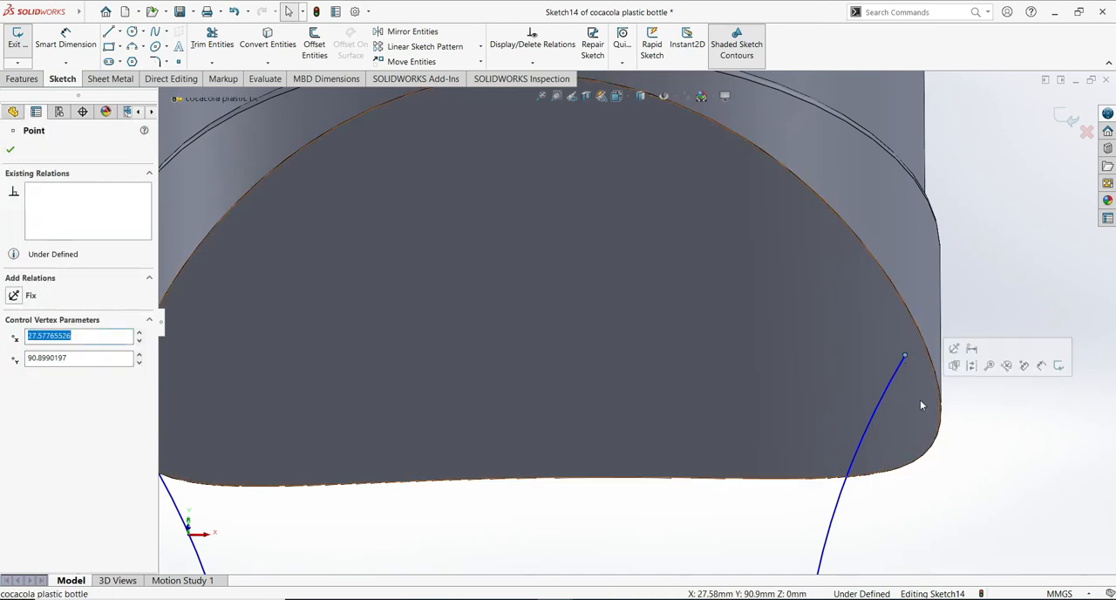
scroll(931, 467, "down", 5)
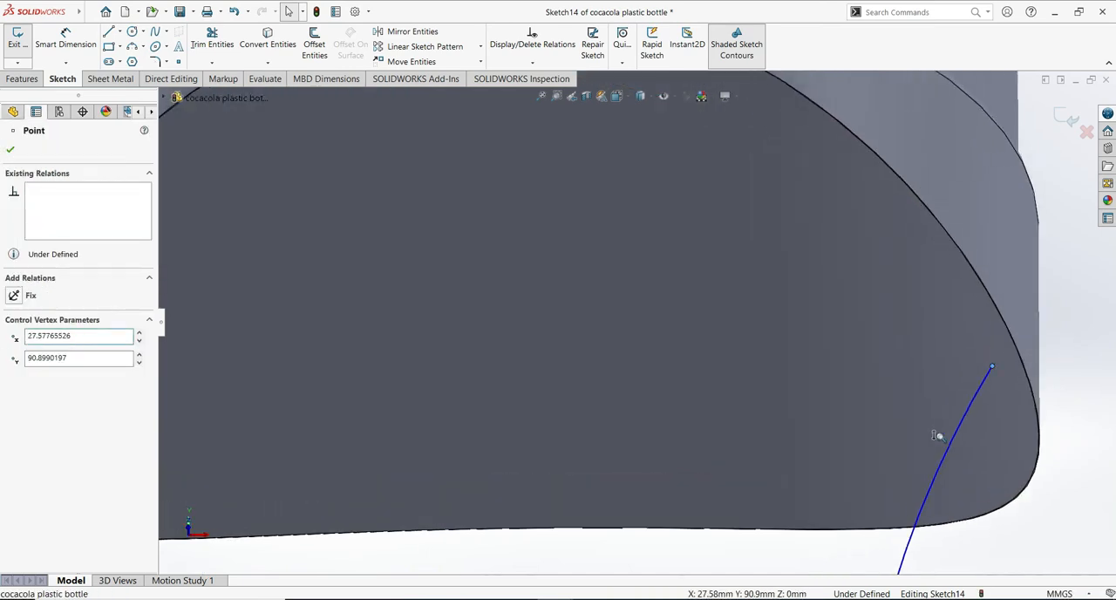
middle_click_drag(845, 429, 707, 416, "ctrl")
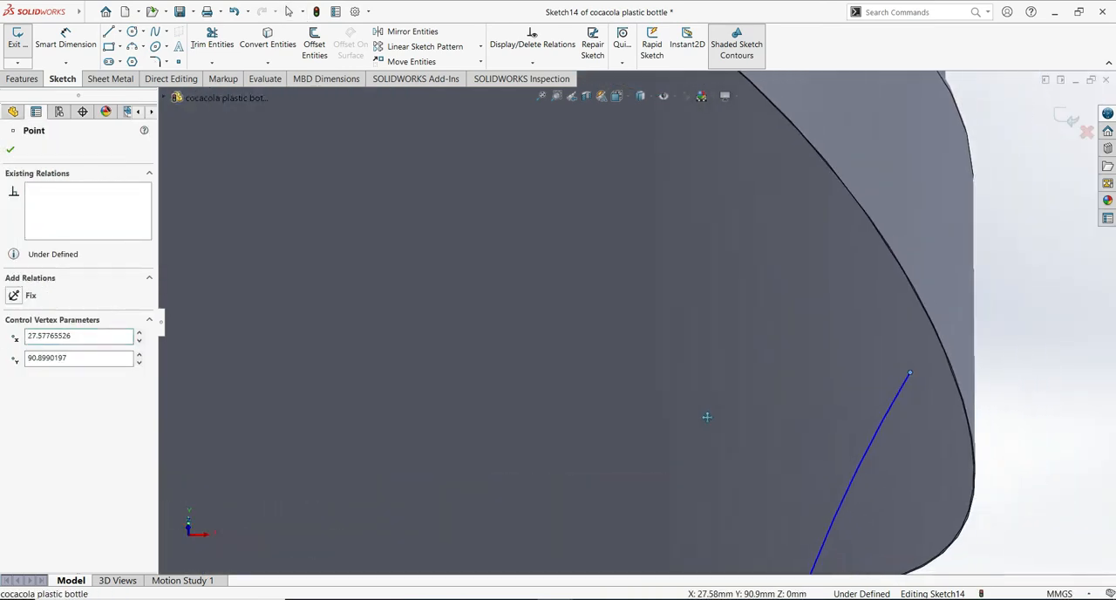
left_click(955, 392, "ctrl")
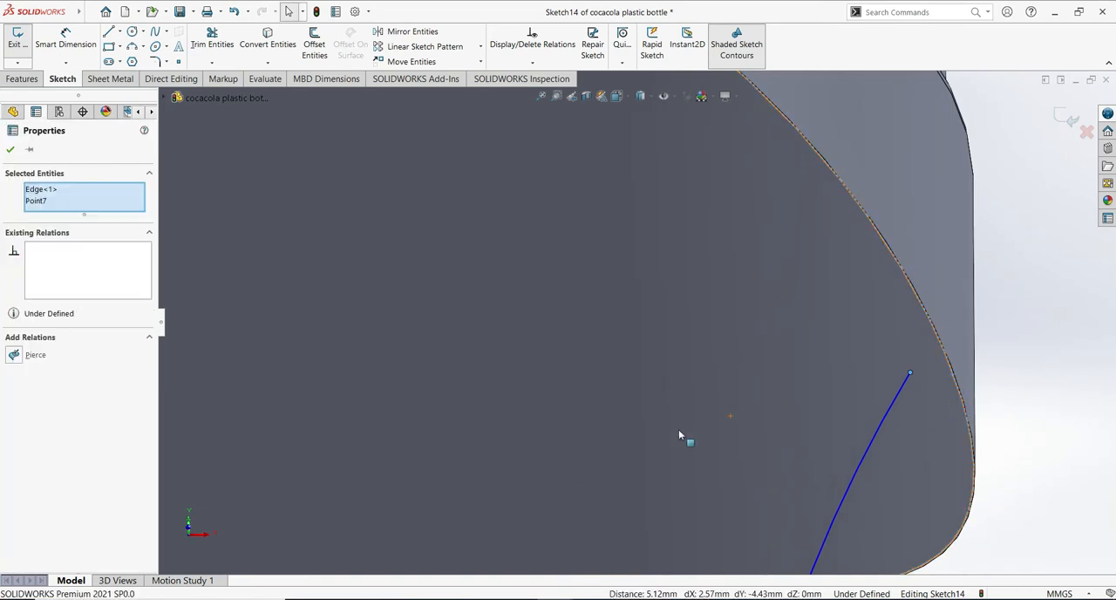
left_click(34, 356)
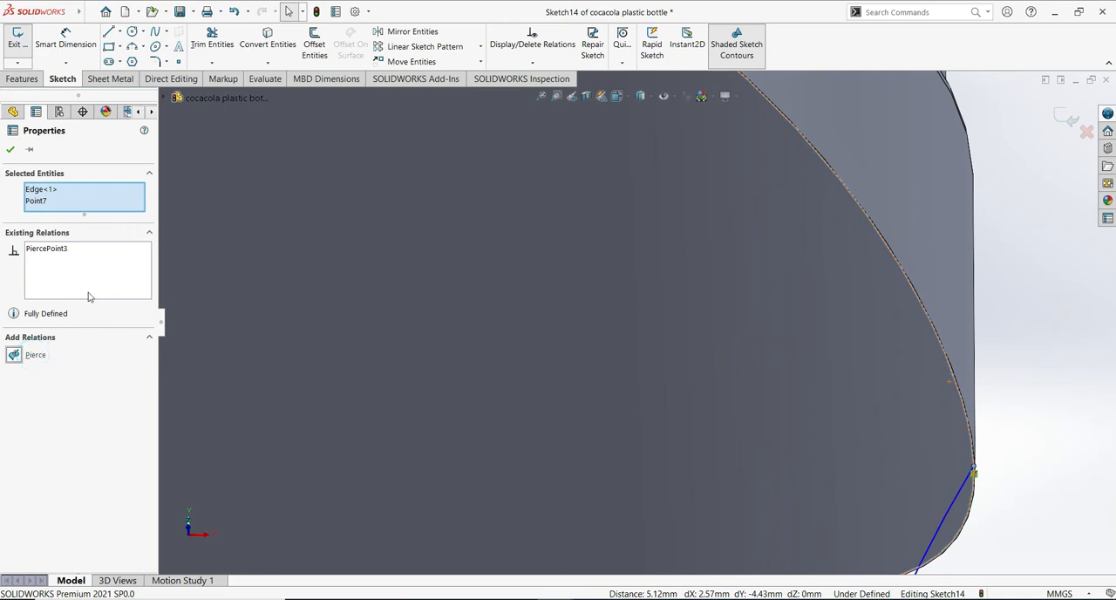
left_click(10, 151)
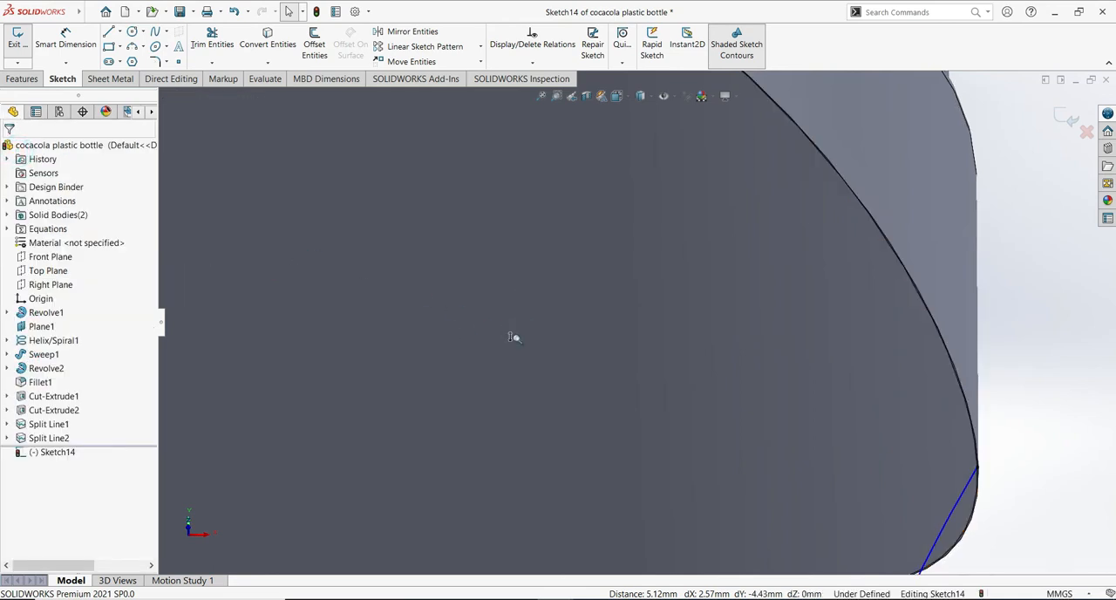
scroll(511, 375, "up", 10)
mouse_move(515, 407)
middle_mouse_down()
mouse_move(558, 434)
mouse_move(550, 346)
mouse_move(574, 516)
middle_mouse_up()
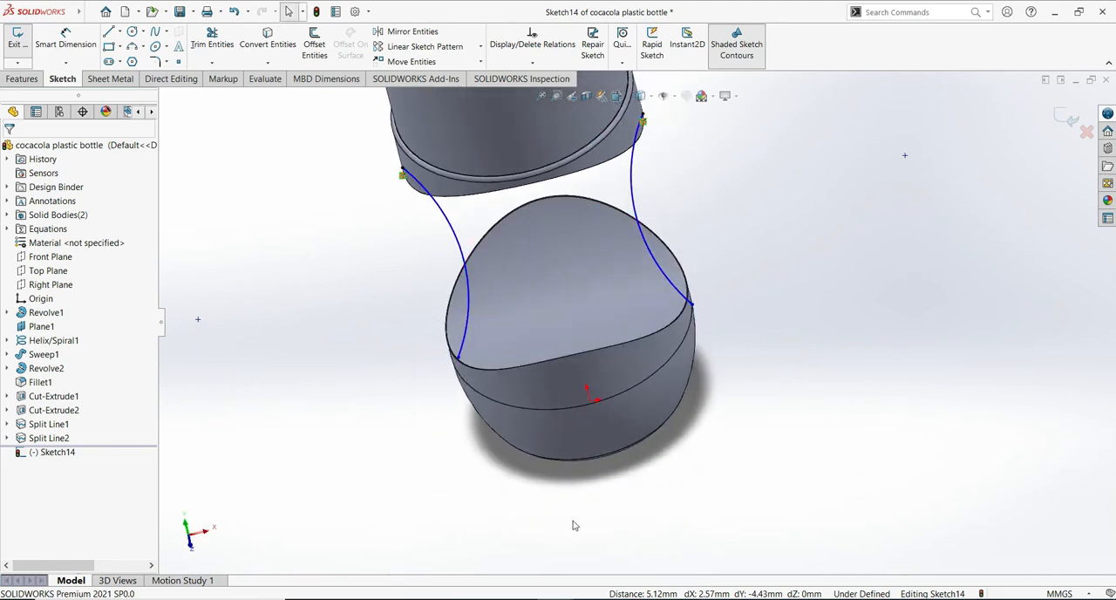
- Add a Pierce relation between the left arc's lower endpoint and the split edge on the lower body's top face
scroll(581, 473, "down", 8)
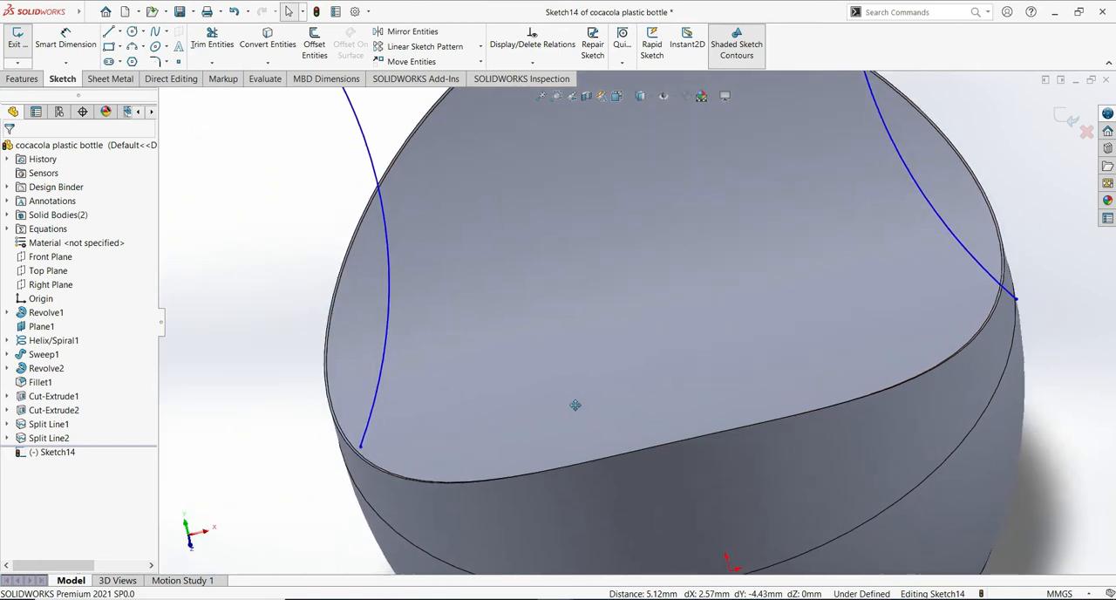
scroll(352, 453, "down", 3)
left_click(343, 461)
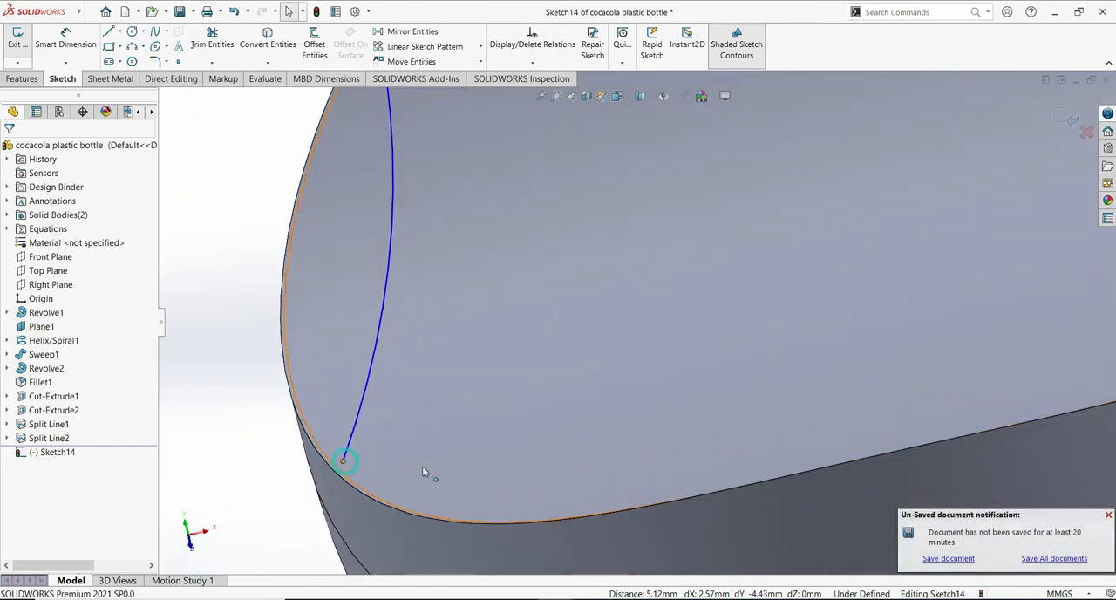
left_click(348, 478, "ctrl")
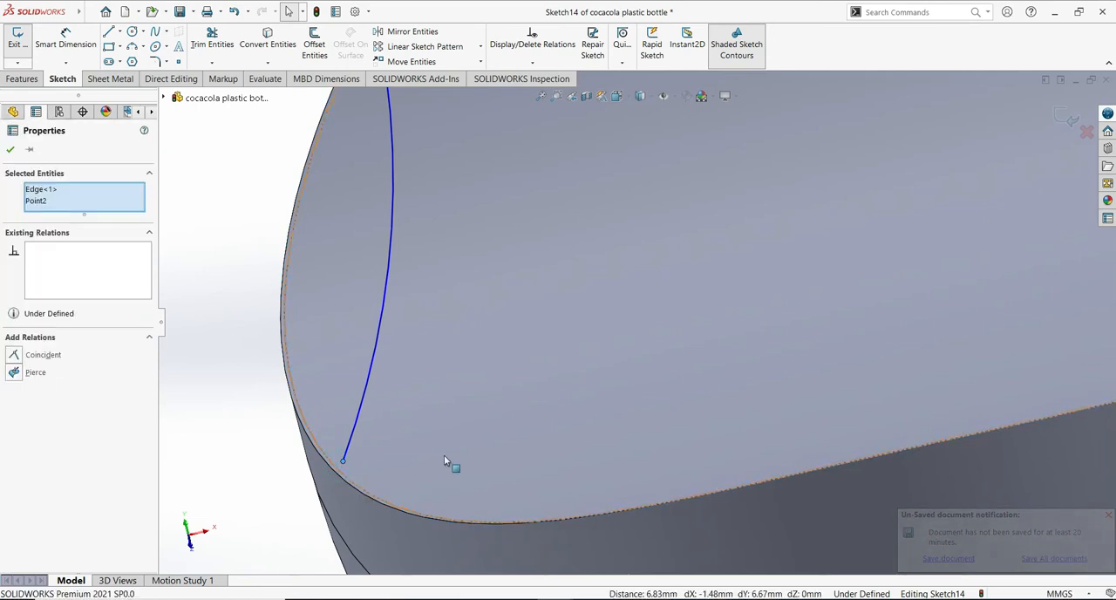
left_click(35, 373)
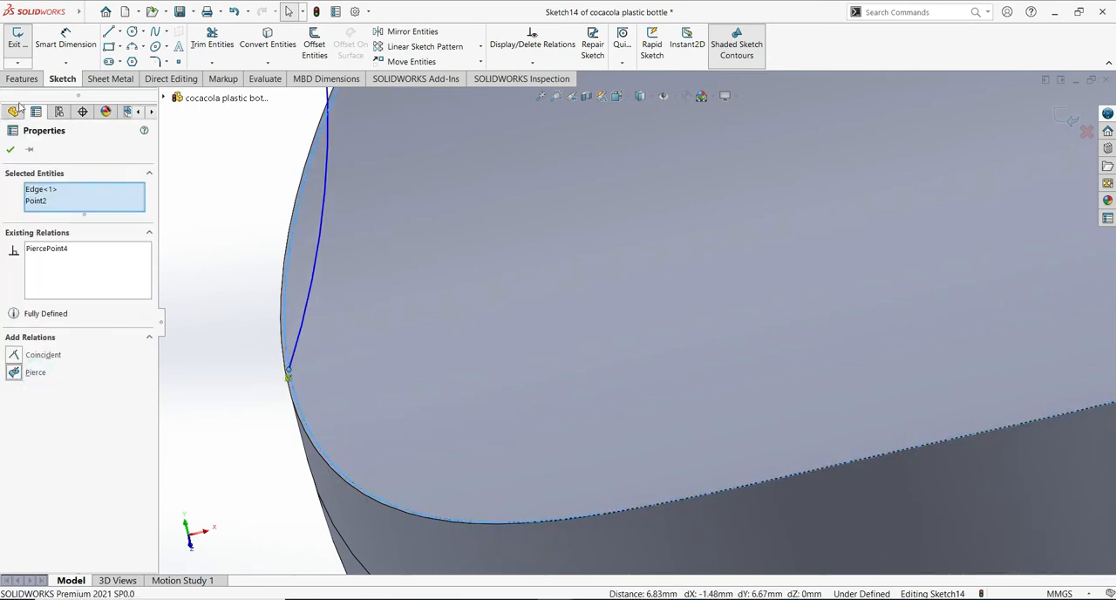
left_click(13, 150)
- Move the right arc's lower endpoint close to the lower body's split edge and add a Pierce relation between them
scroll(656, 292, "up", 2)
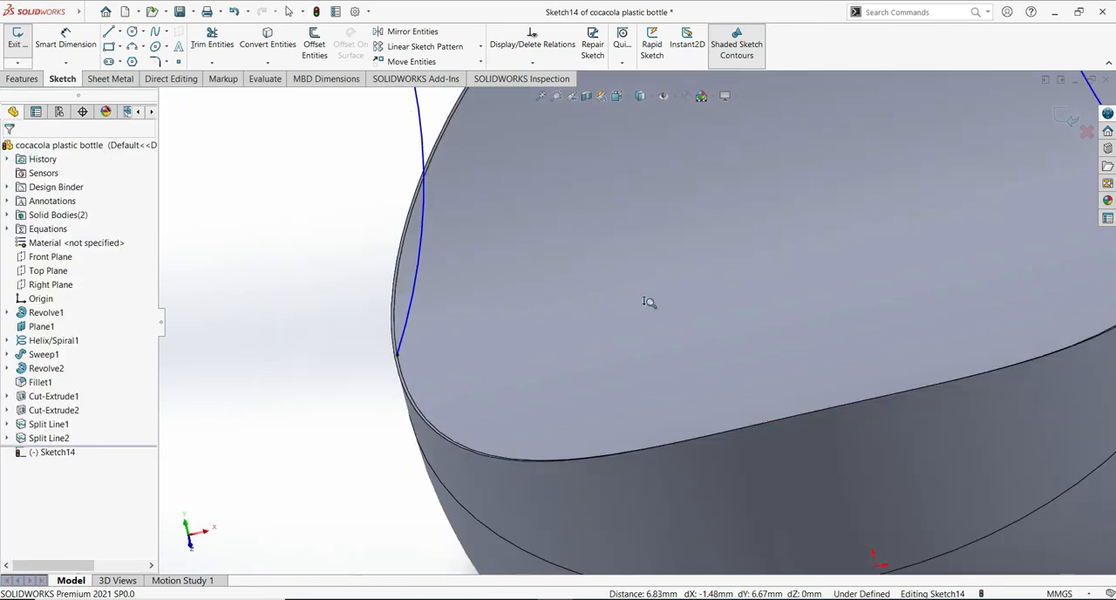
scroll(697, 358, "down", 5)
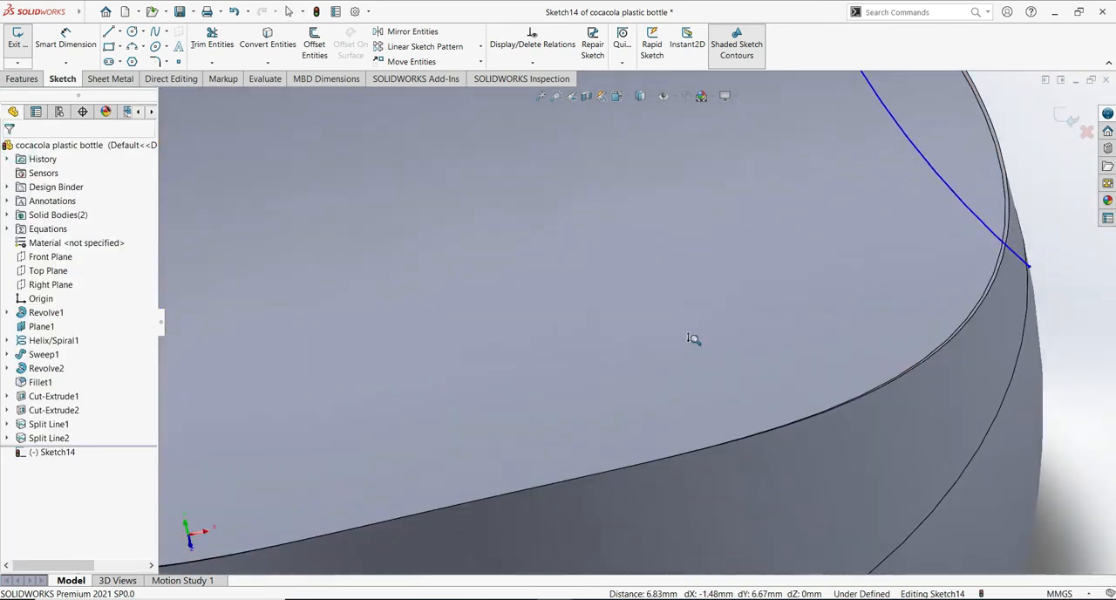
scroll(596, 345, "up", 2)
scroll(601, 351, "down", 1)
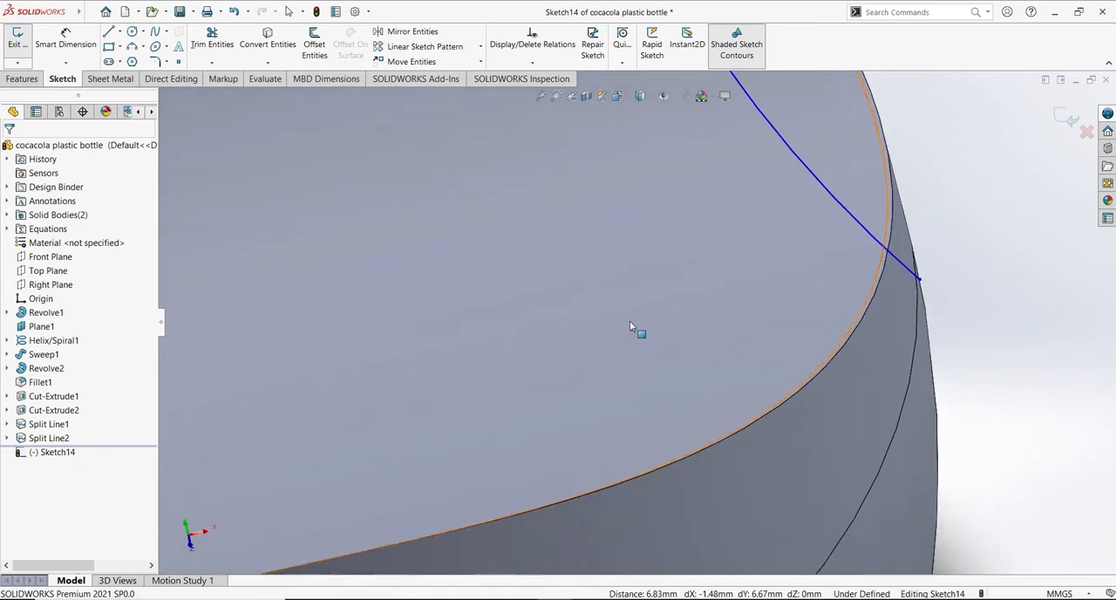
scroll(567, 332, "up", 2)
scroll(811, 316, "down", 1)
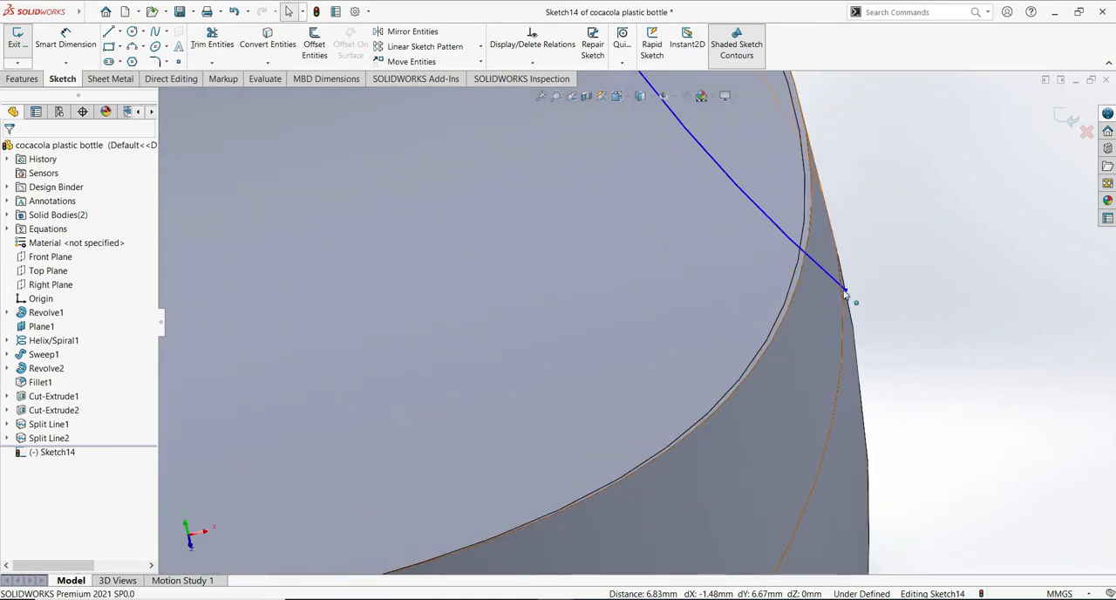
left_click(844, 290)
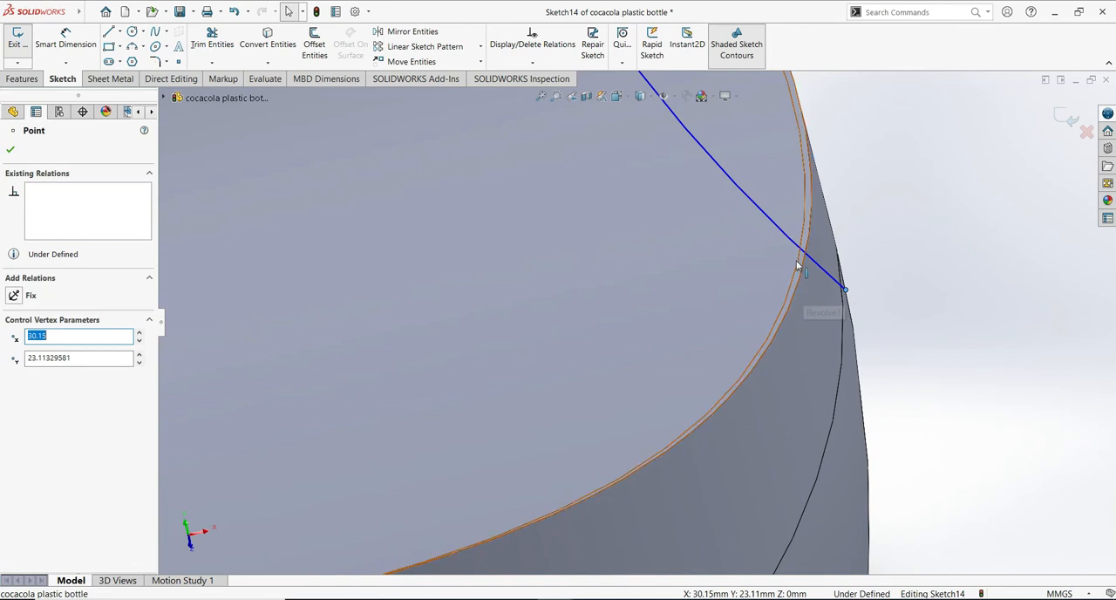
left_click(315, 375, "ctrl")
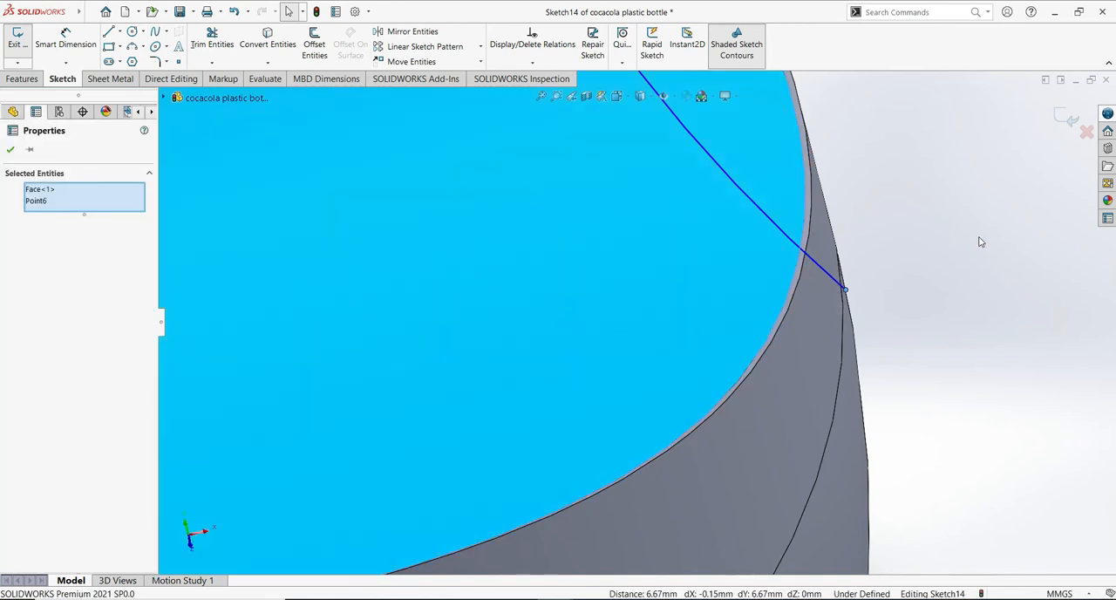
left_click(900, 279)
left_click_drag(844, 290, 794, 267)
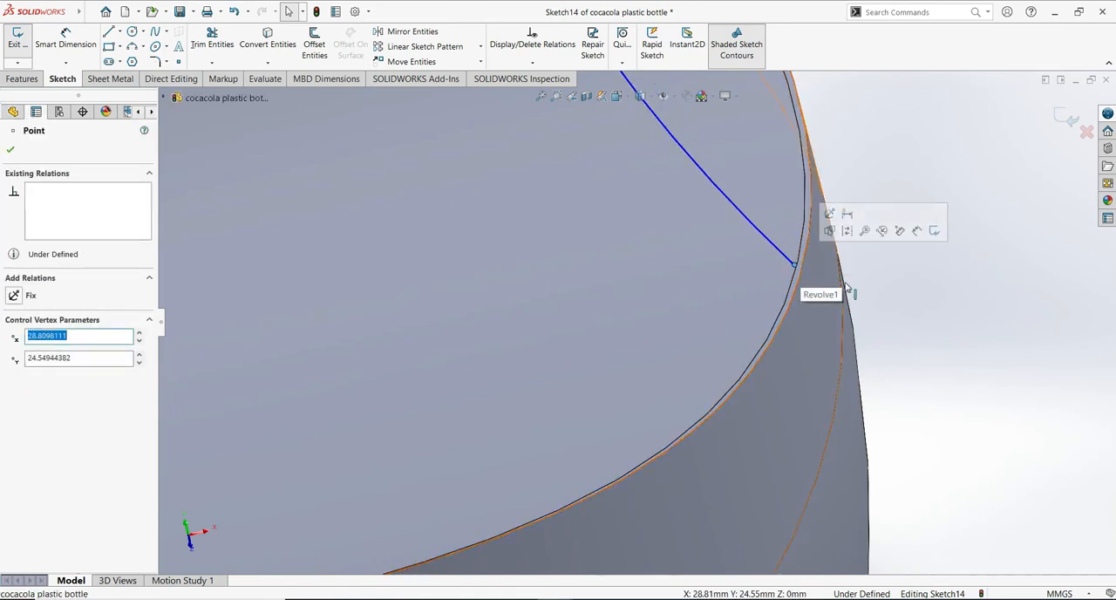
left_click(800, 258, "ctrl")
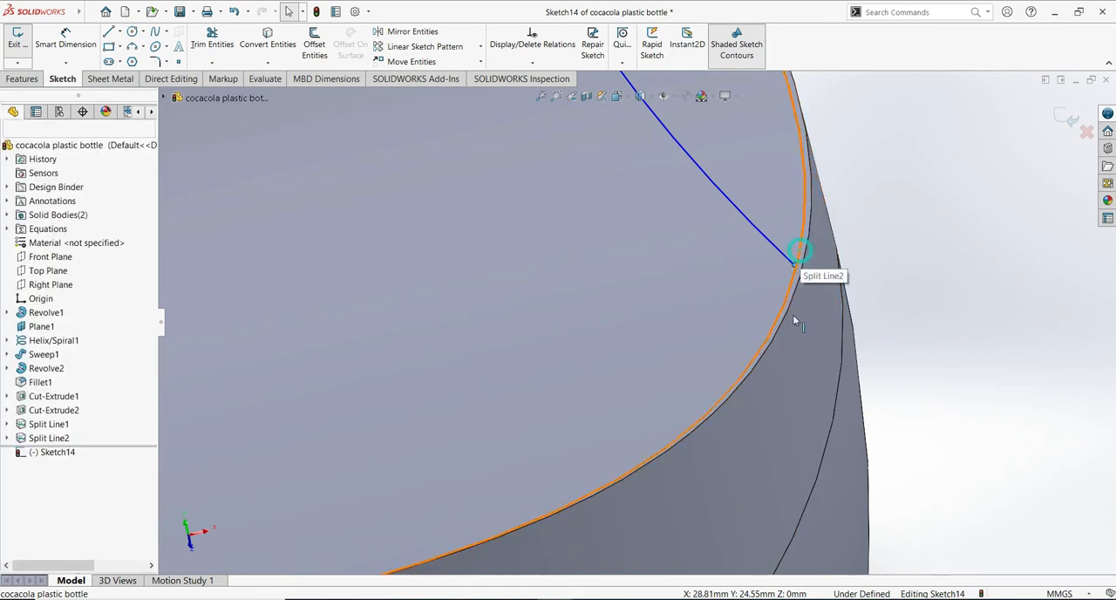
left_click(39, 372)
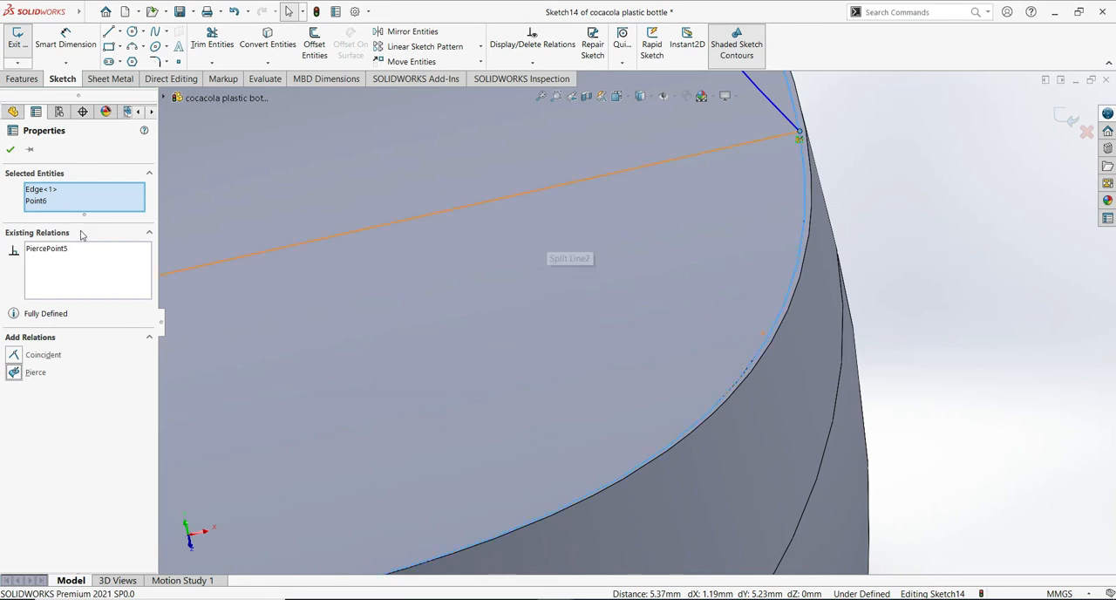
left_click(11, 150)
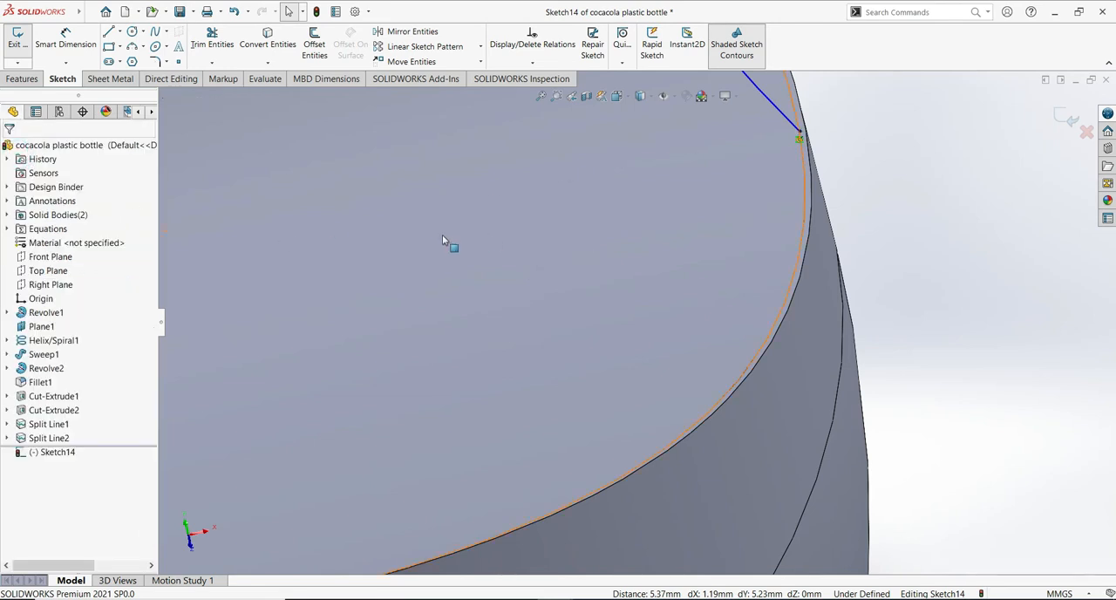
- Dimension the right arc's radius and set it to 77 mm
scroll(637, 243, "up", 6)
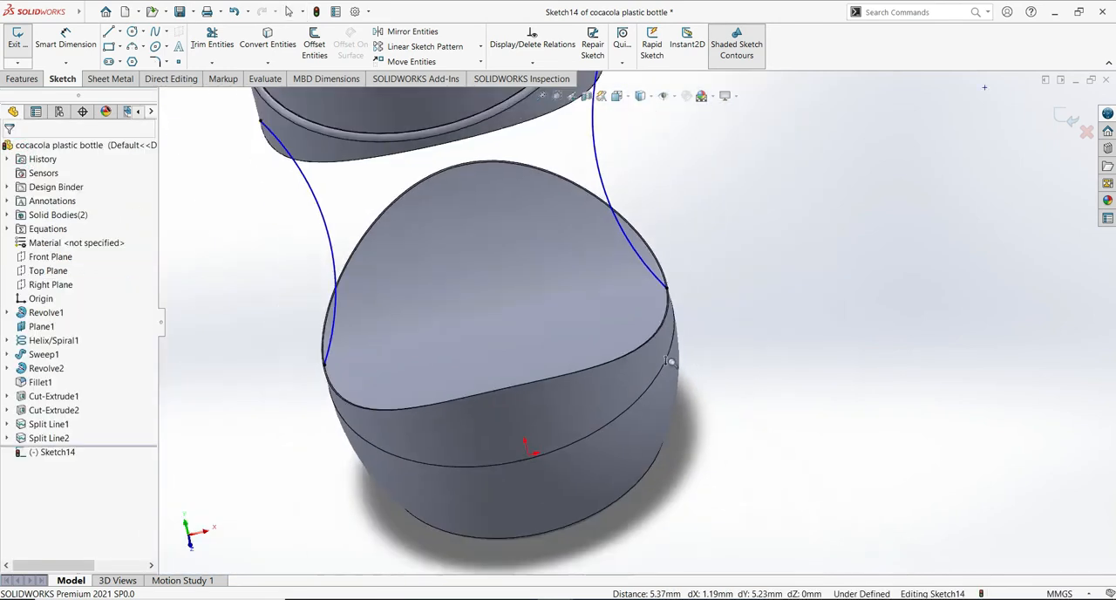
middle_click_drag(526, 295, 590, 266)
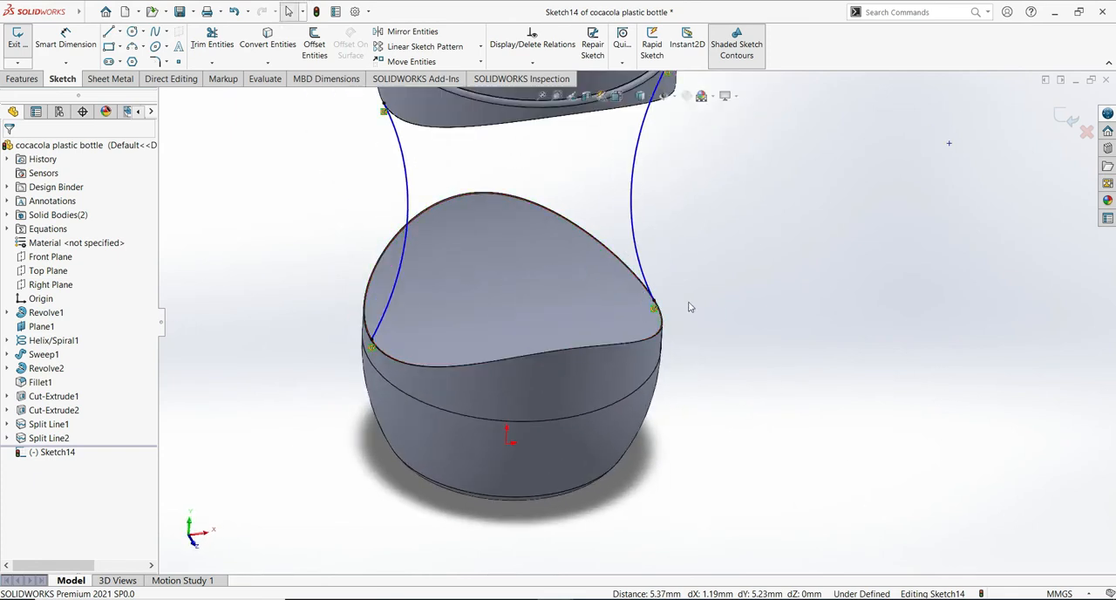
middle_click_drag(720, 172, 736, 211, "ctrl")
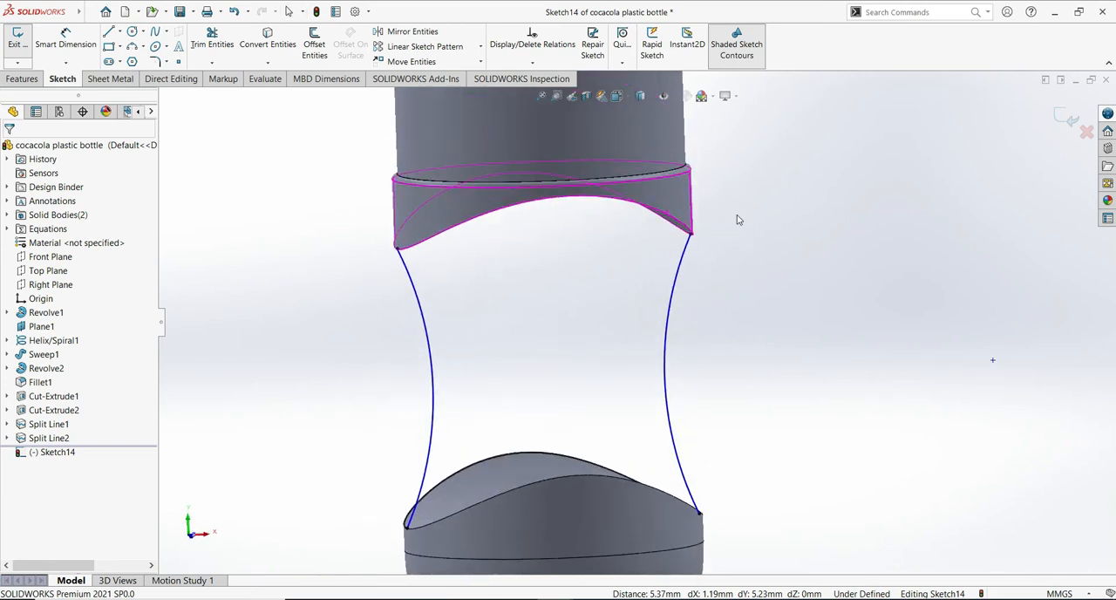
left_click(65, 35)
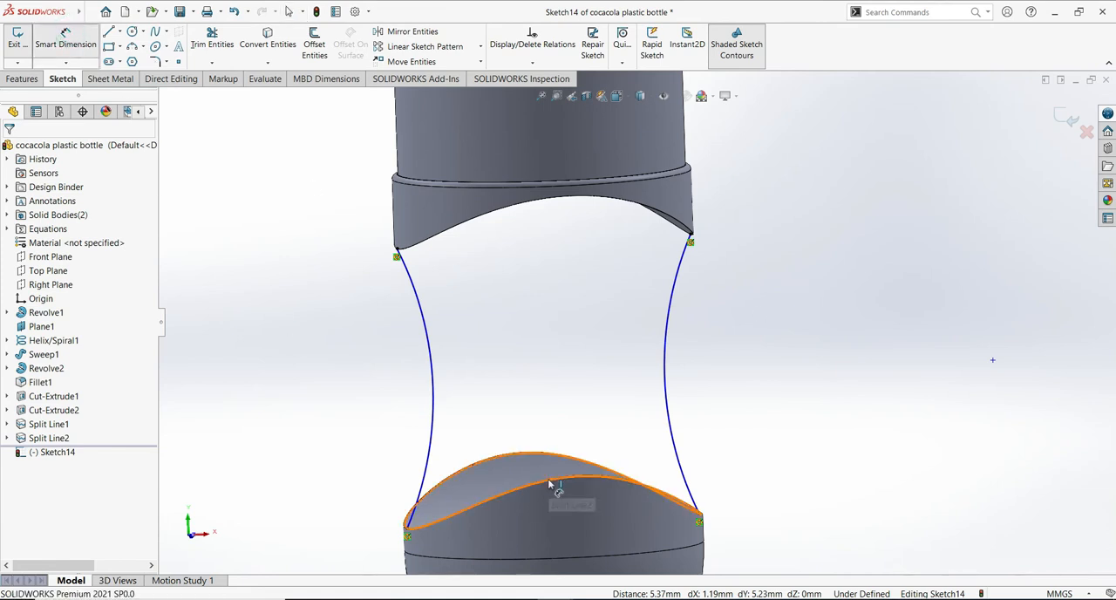
left_click(669, 370)
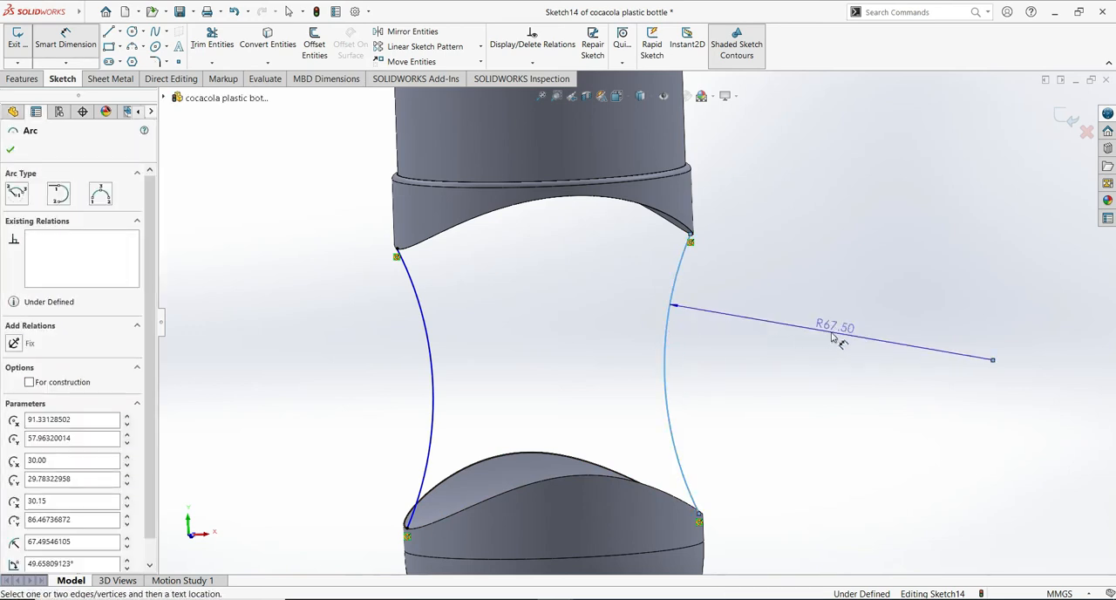
left_click(821, 356)
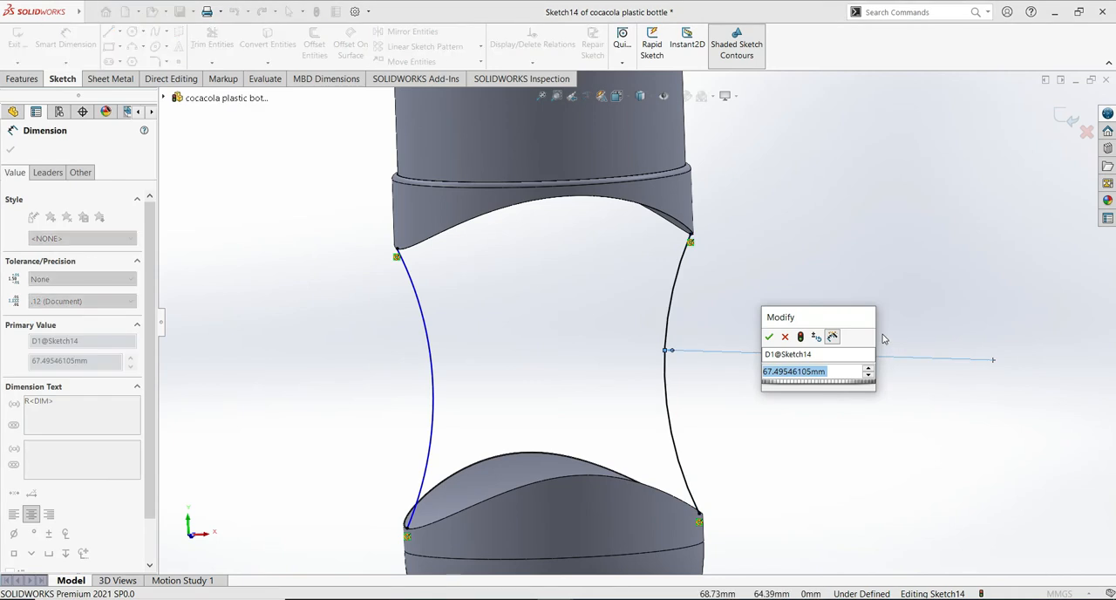
type("77")
left_click(771, 338)
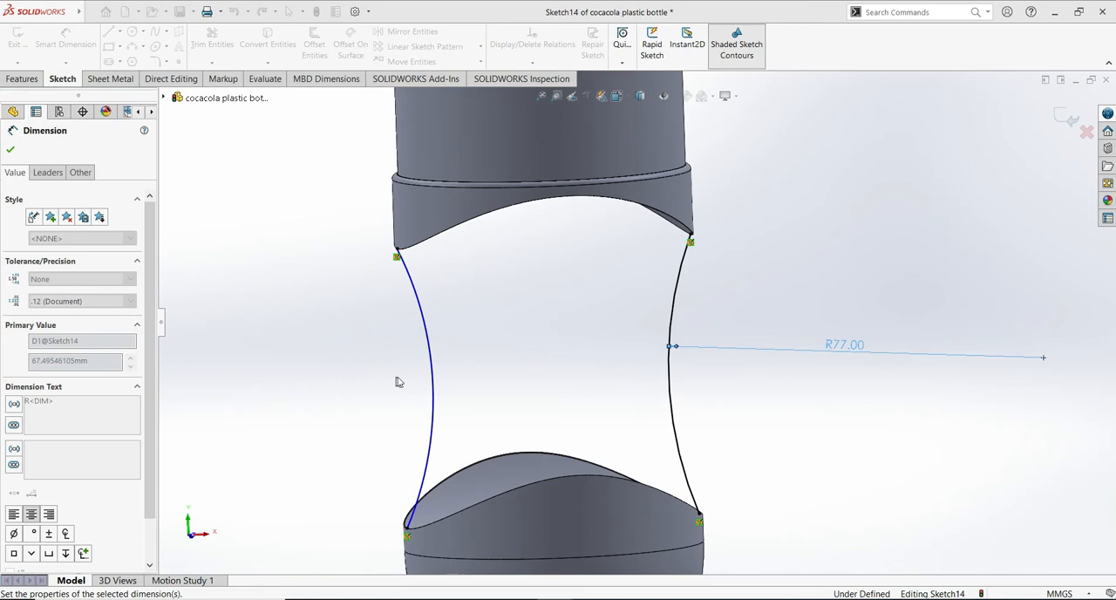
- Dimension the left arc's radius at 77 mm and finish dimensioning
left_click(433, 366)
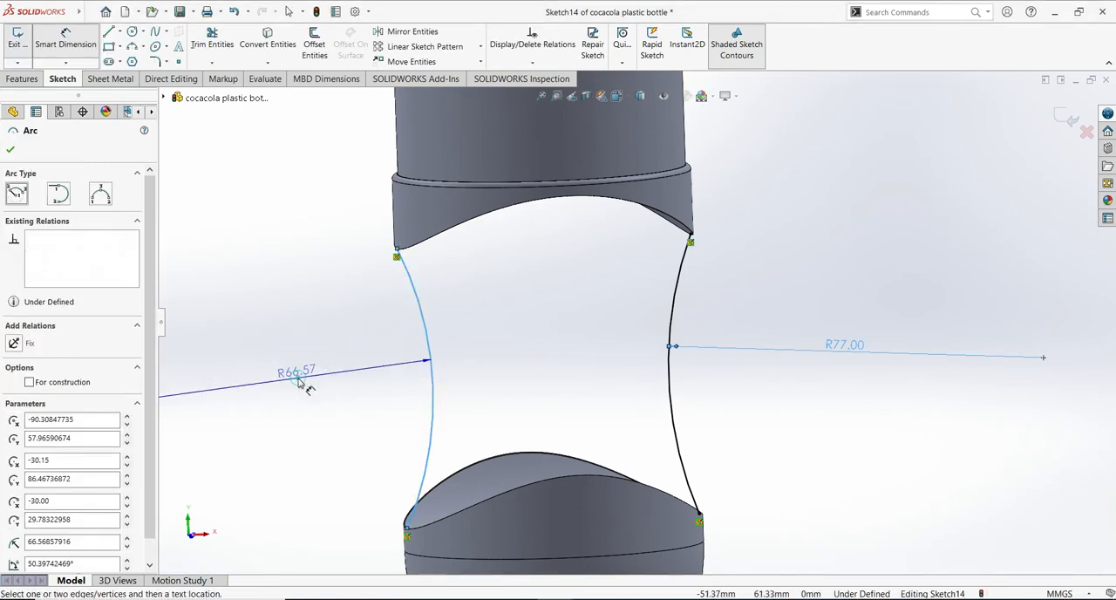
left_click(299, 384)
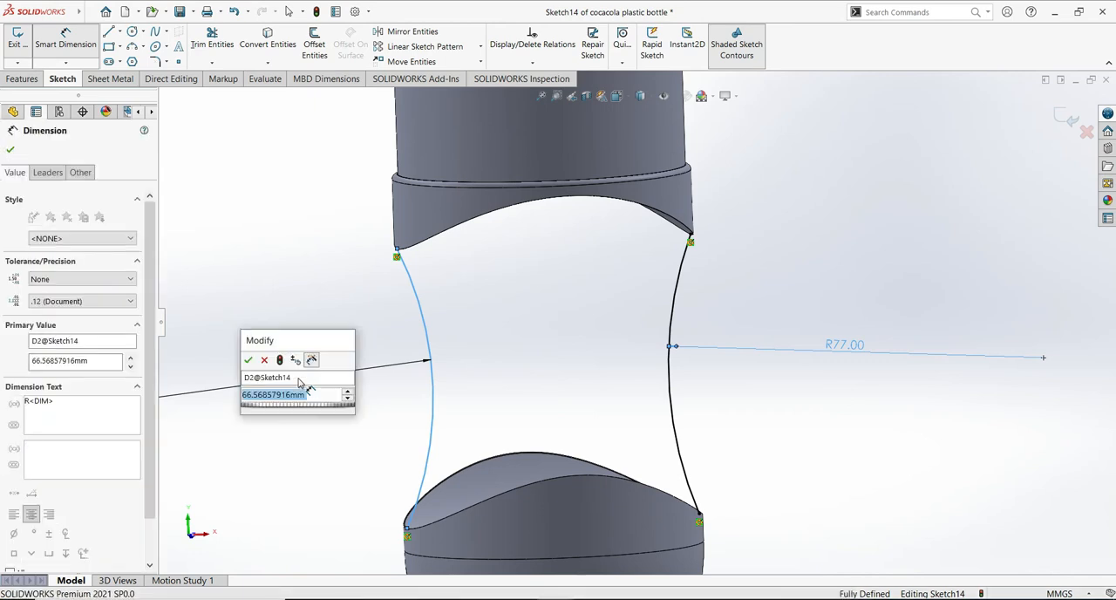
type("77")
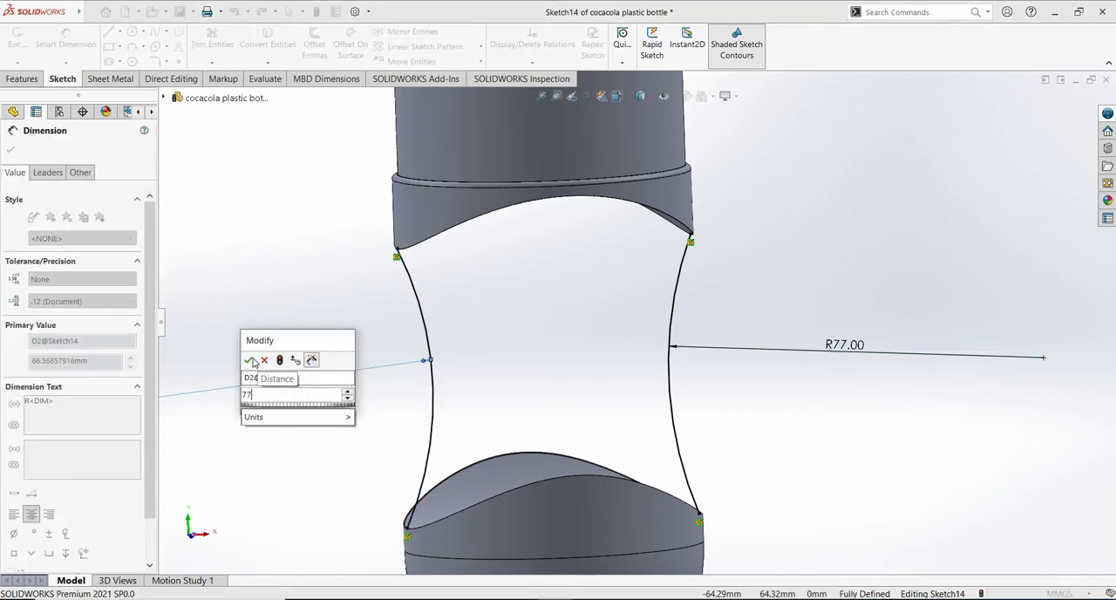
key("Escape")
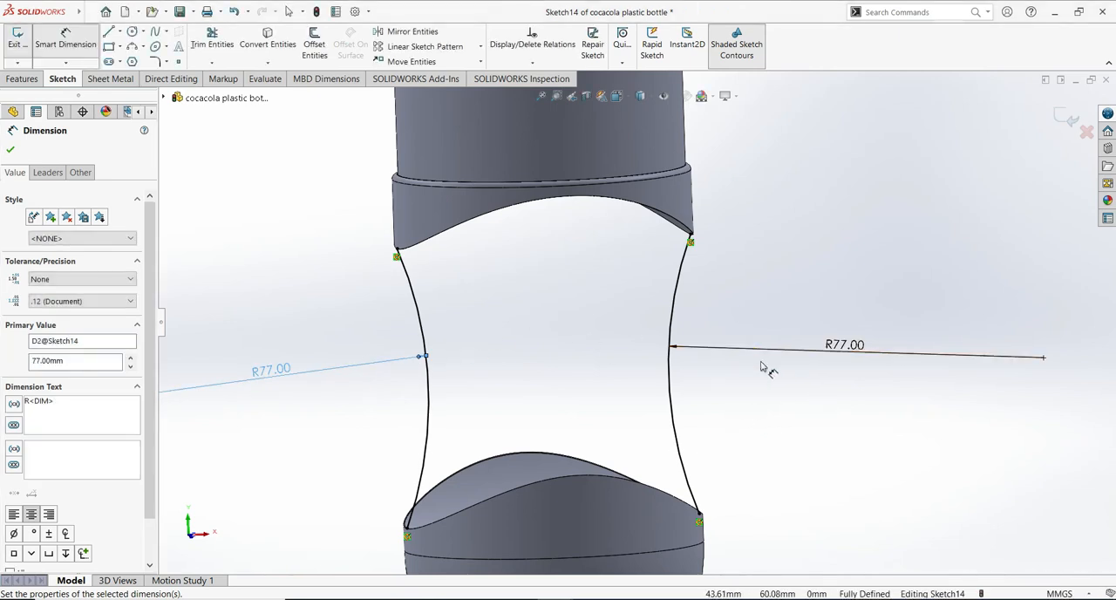
left_click(11, 150)
- Exit the sketch with the two bridging arcs and orient the view normal to the Front Plane
middle_click_drag(905, 416, 937, 475)
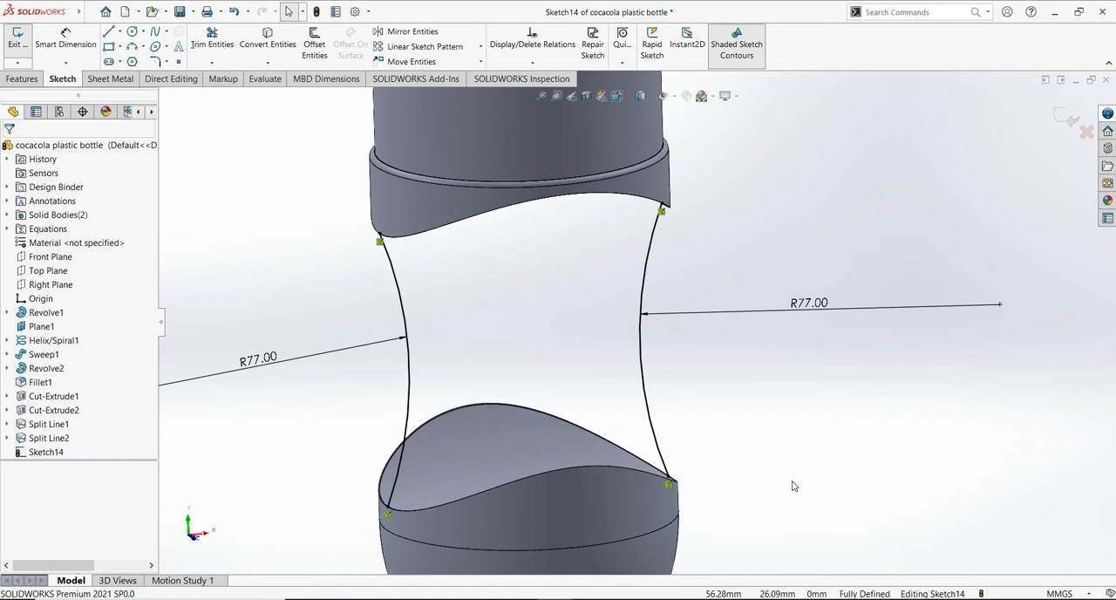
scroll(792, 486, "up", 4)
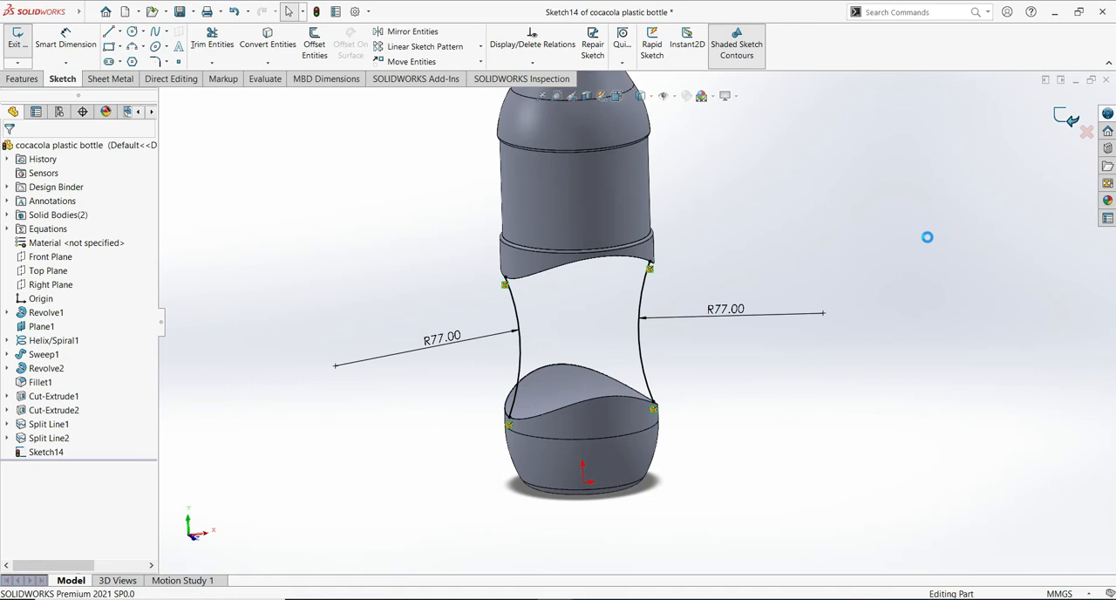
middle_click_drag(850, 349, 797, 326)
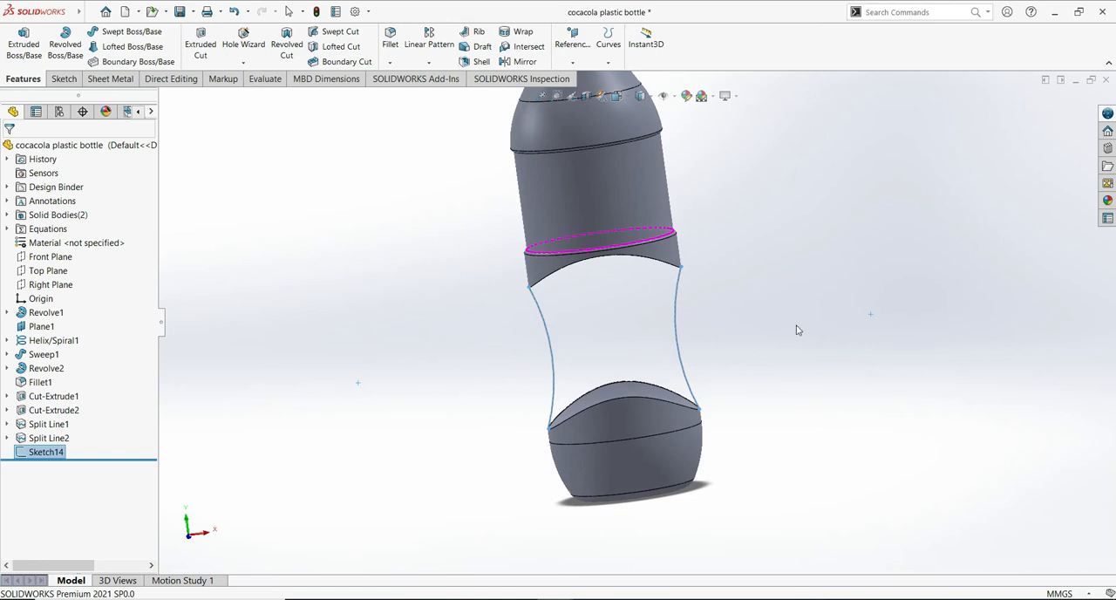
left_click(50, 256)
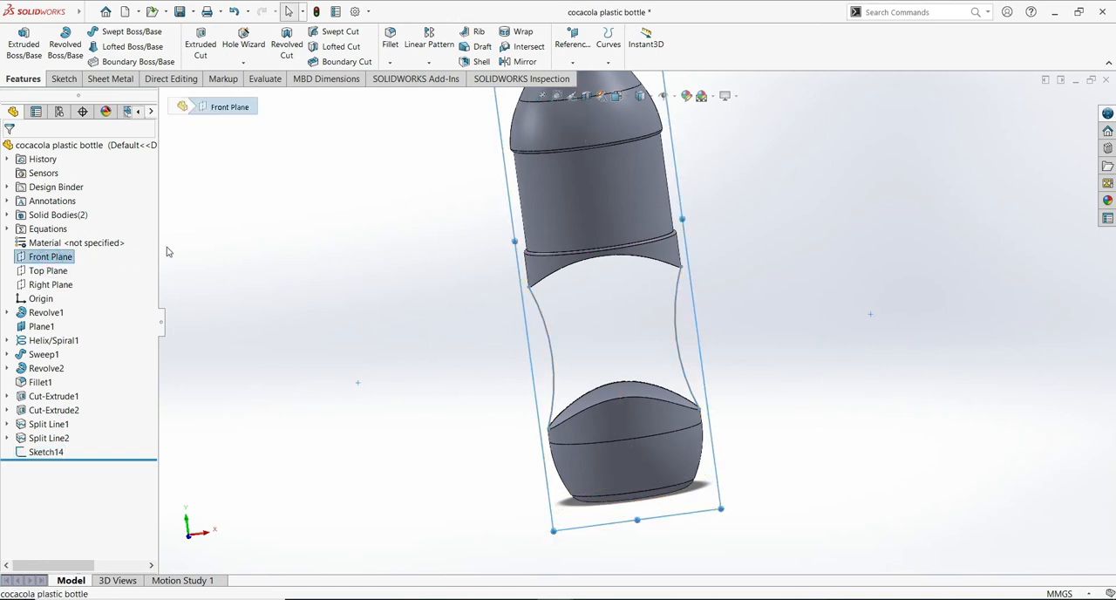
right_click(60, 262)
left_click(90, 248)
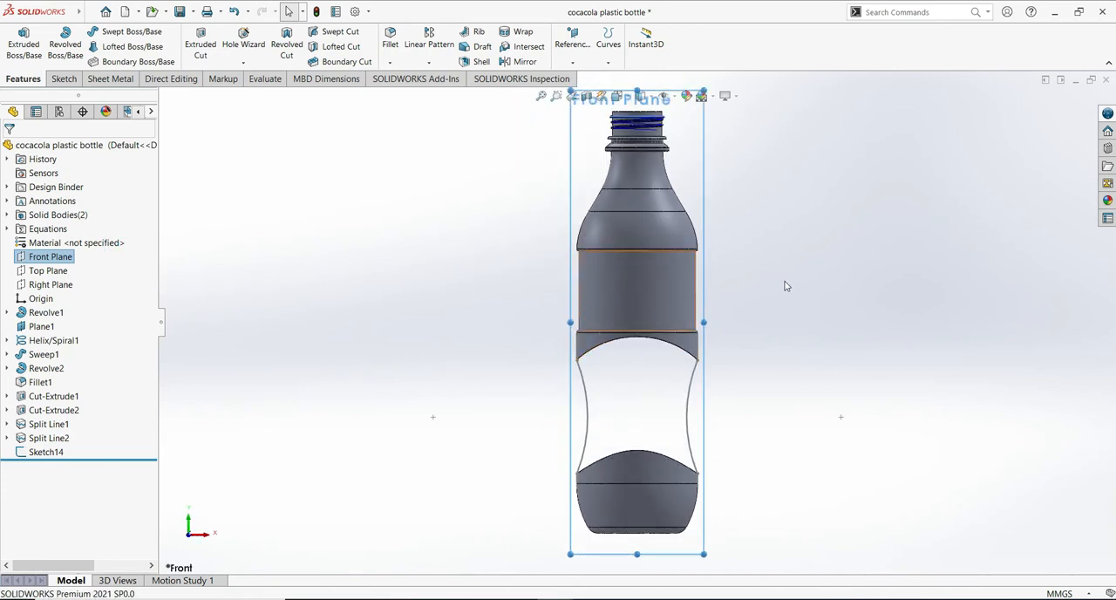
- Start a sketch on the Right Plane and draw an inward-curved three-point arc of about 79 mm radius bridging both halves on the left side
left_click(59, 285)
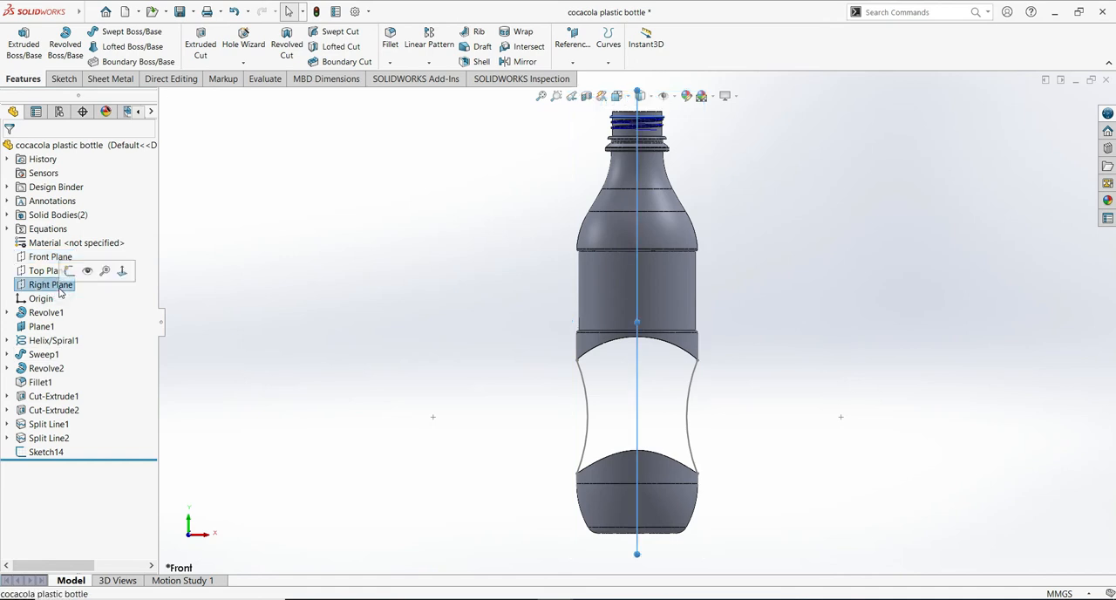
left_click(69, 271)
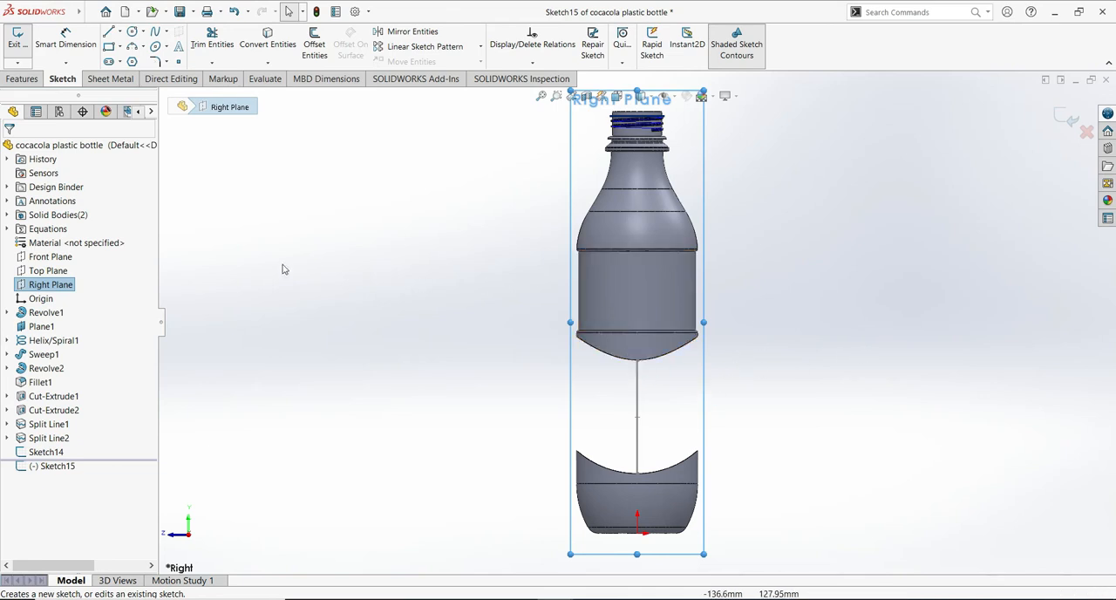
middle_click_drag(786, 490, 788, 442, "shift")
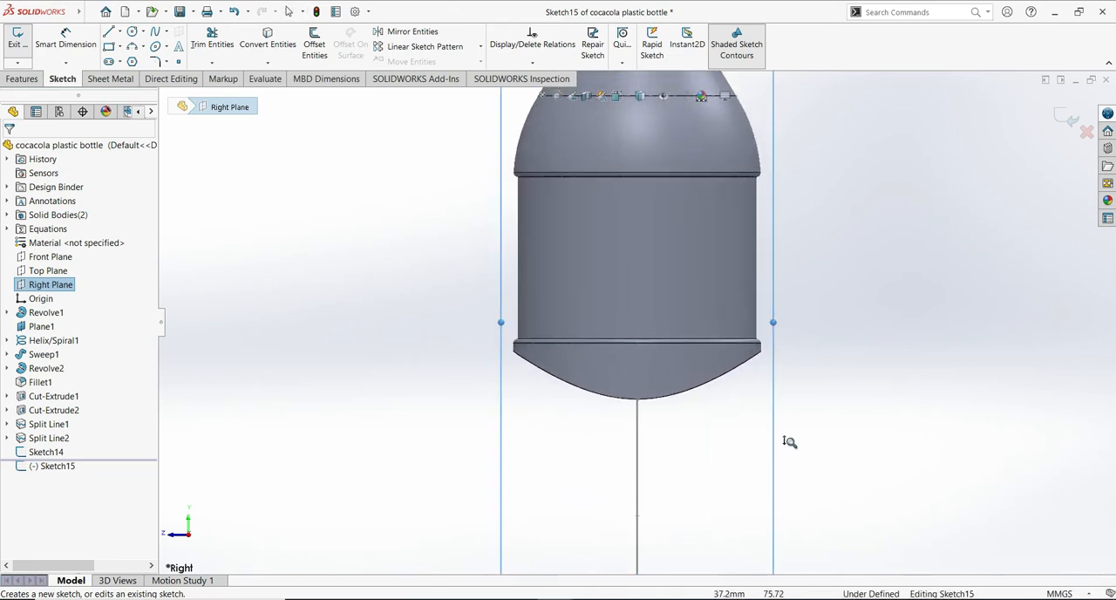
middle_click_drag(882, 495, 854, 354, "ctrl")
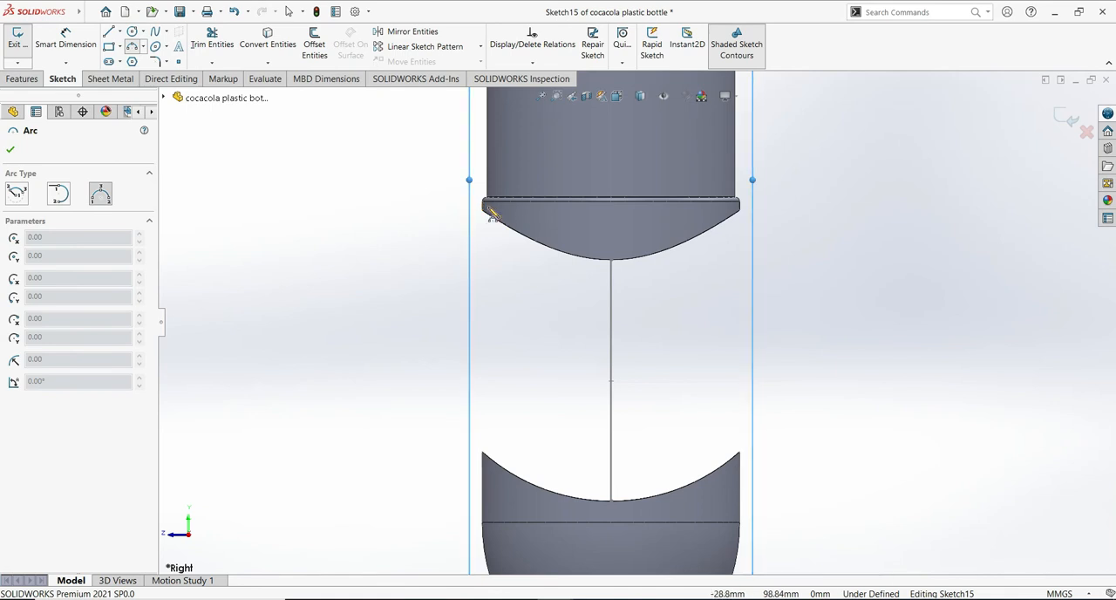
left_click(490, 211)
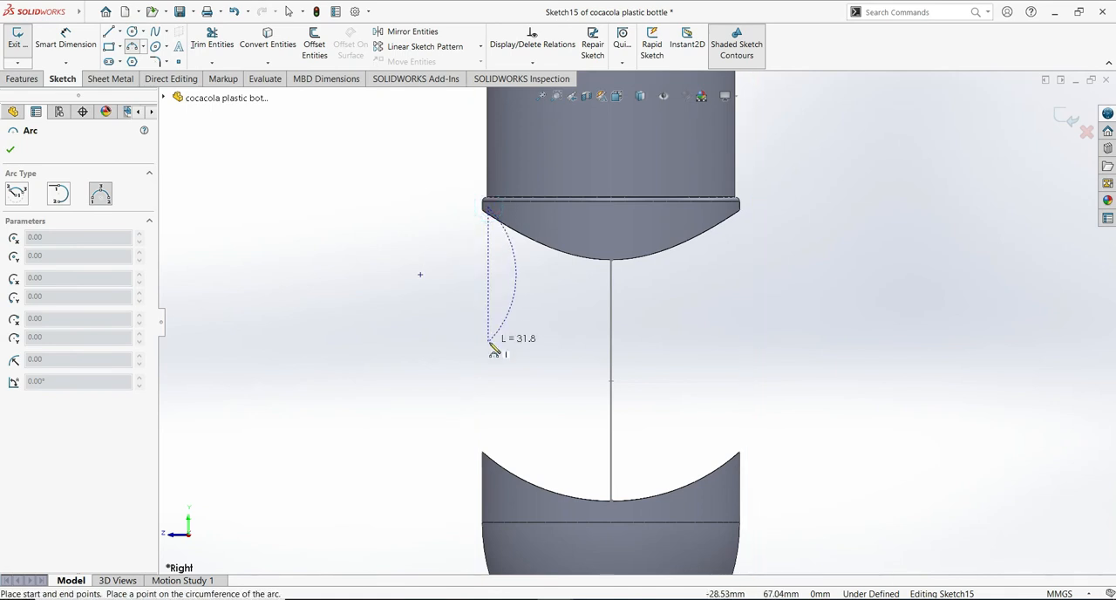
left_click(490, 478)
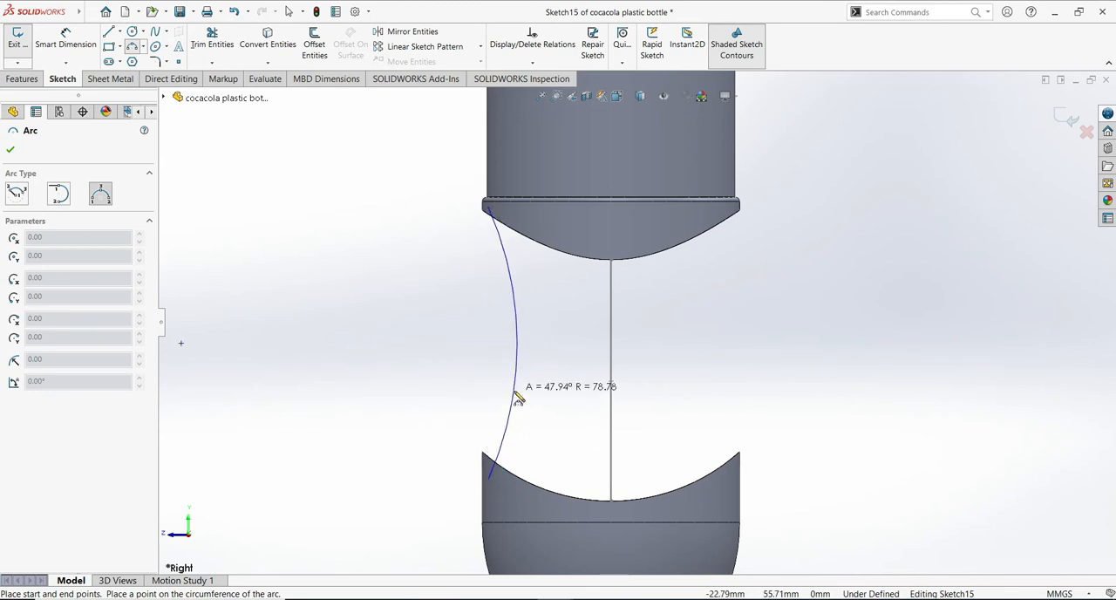
left_click(518, 397)
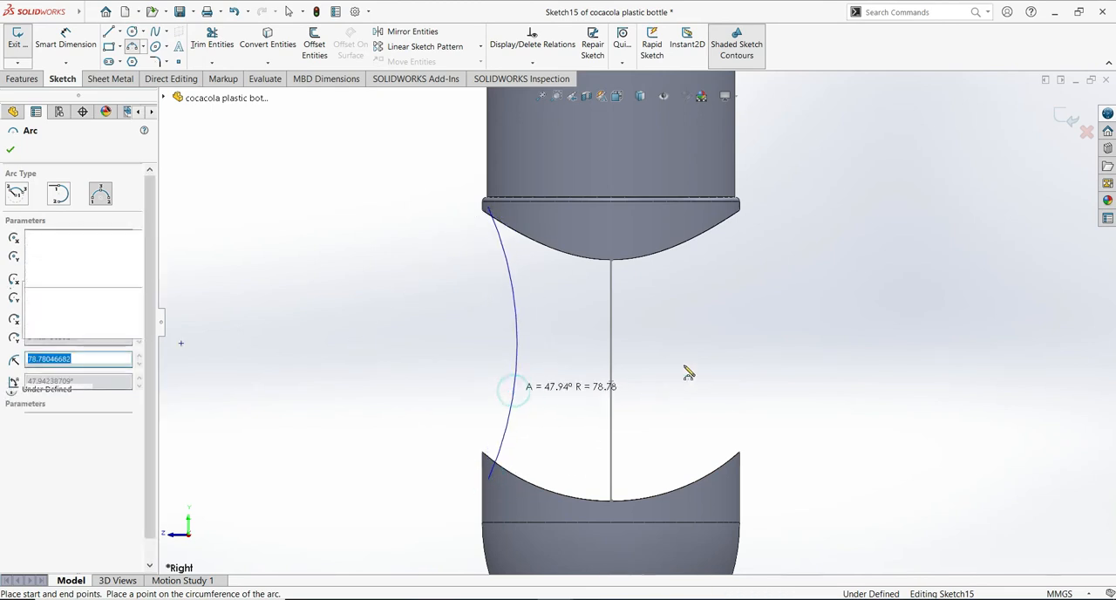
- Draw a matching inward-curved three-point arc of about 74 mm radius between the bottle halves on the right side
left_click(735, 479)
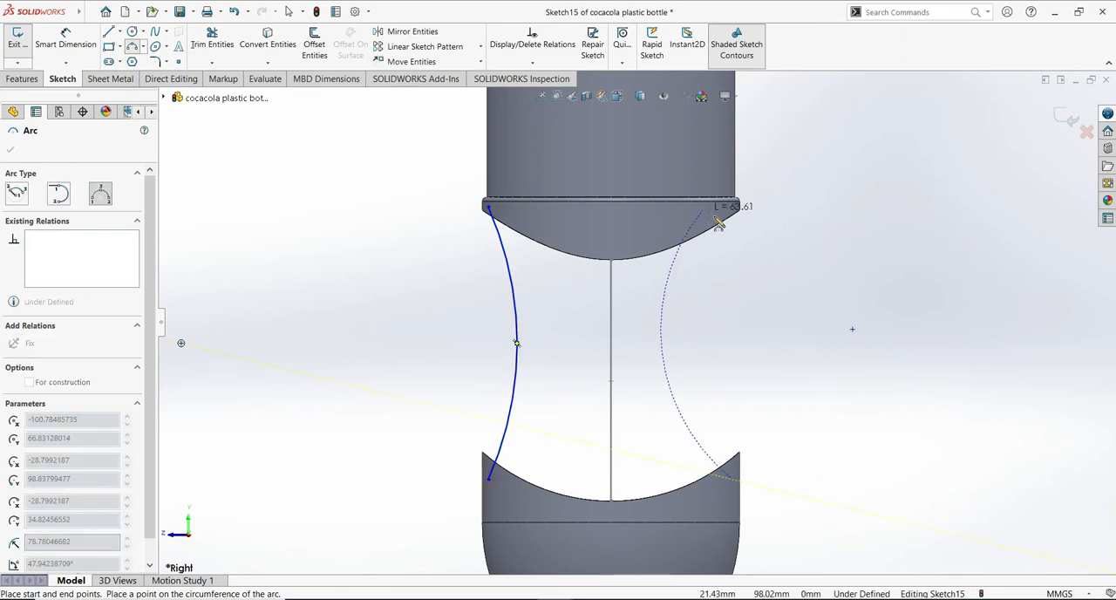
left_click(729, 212)
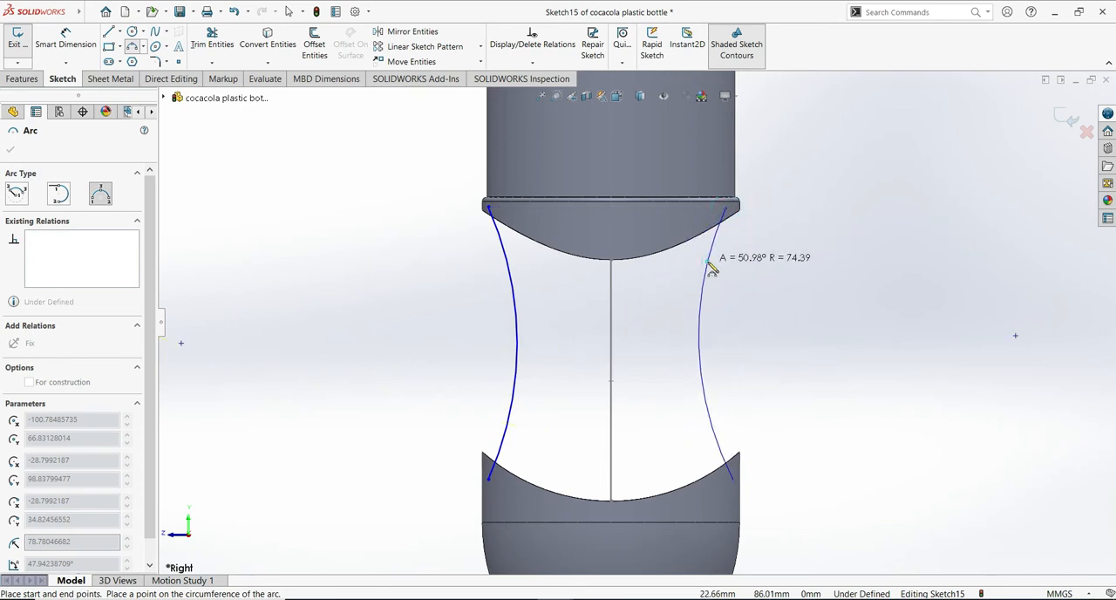
left_click(710, 264)
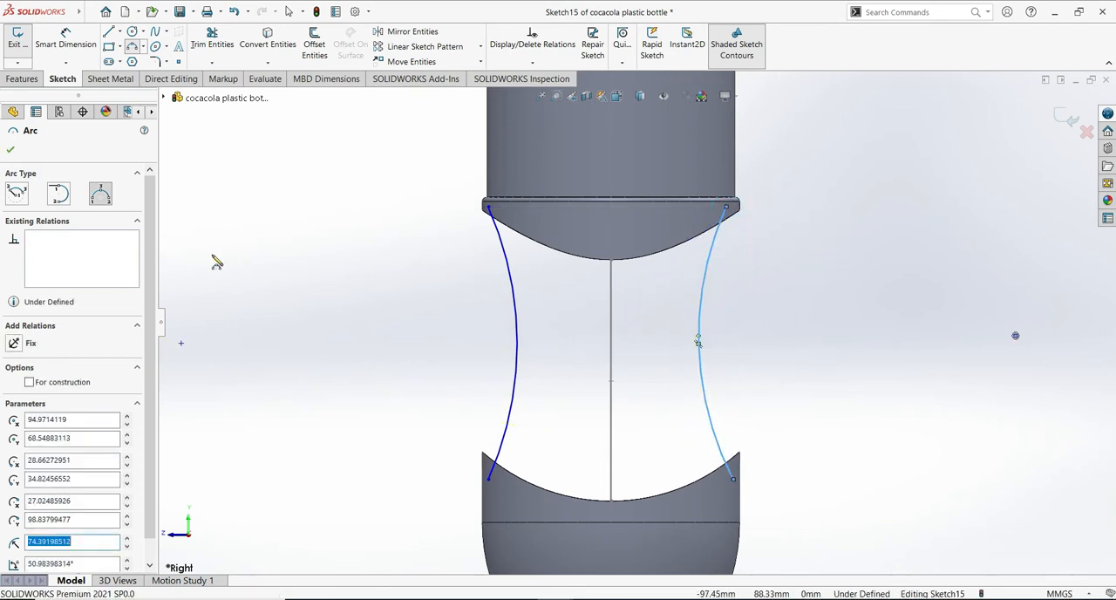
left_click(10, 153)
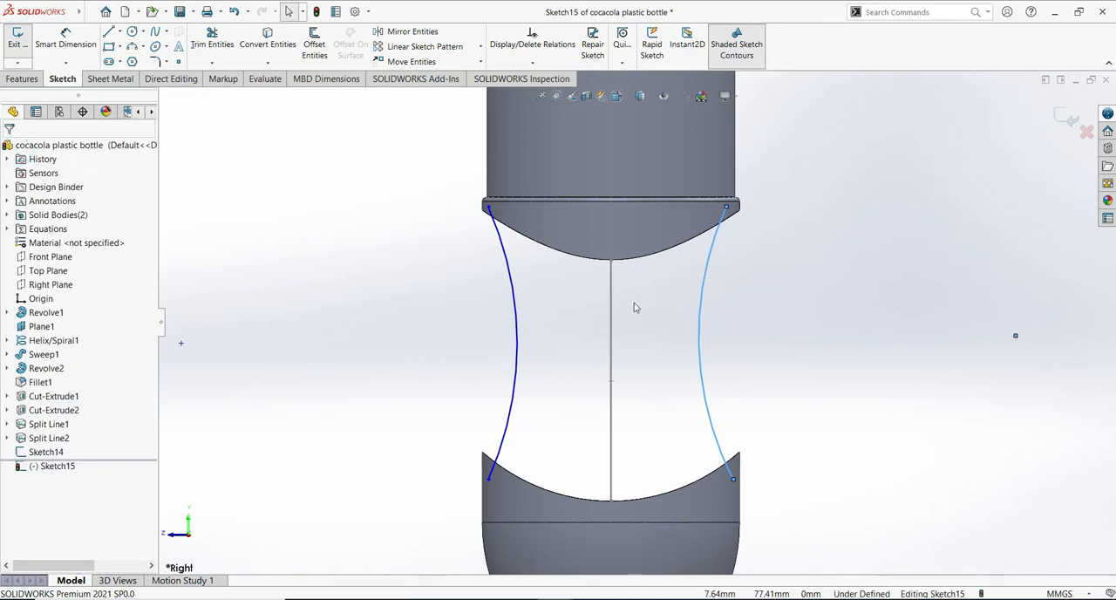
- Add a Pierce relation between the left arc's upper endpoint and the upper body's split edge
middle_click_drag(587, 284, 585, 249)
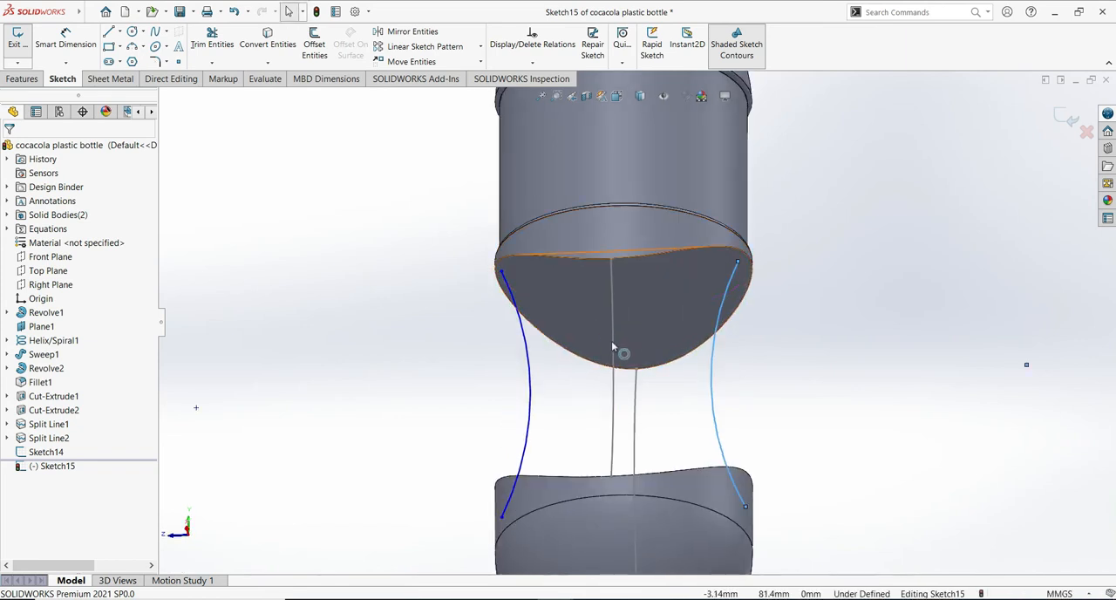
scroll(627, 314, "down", 3)
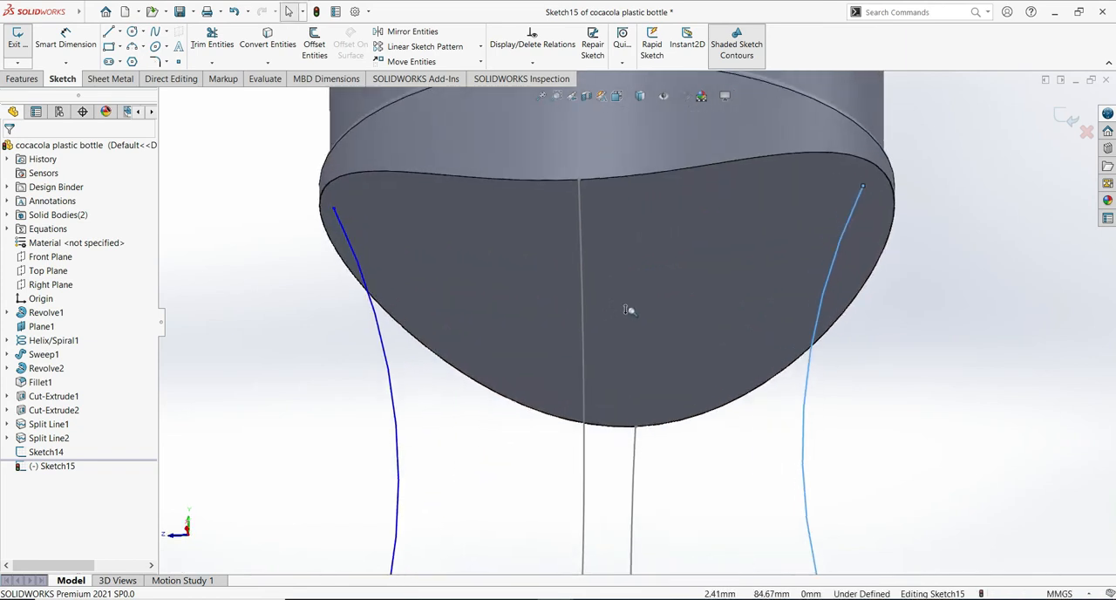
scroll(628, 310, "down", 2)
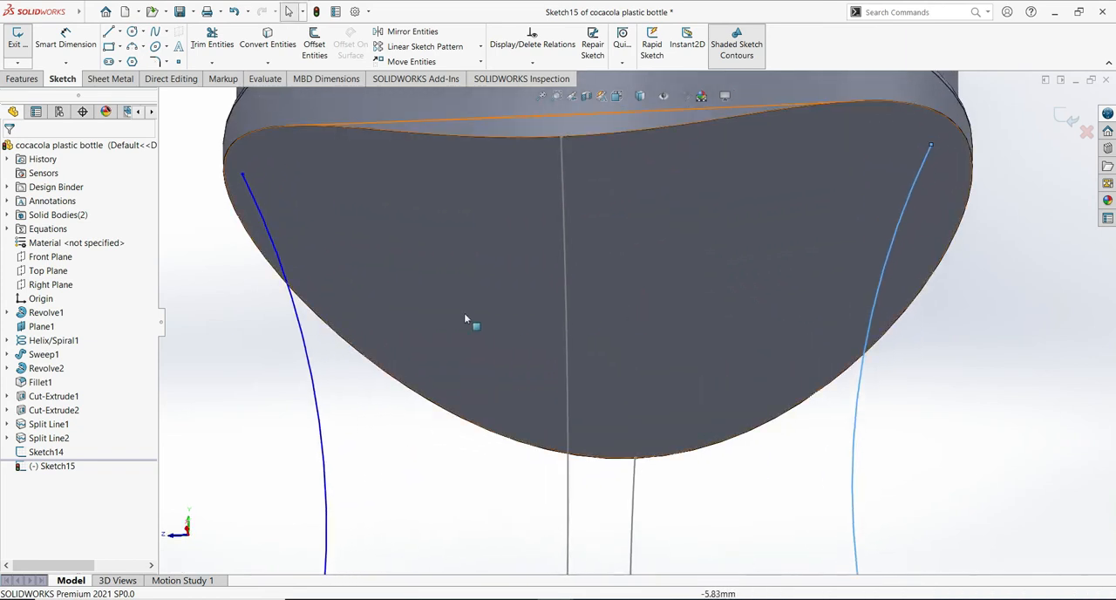
left_click(243, 174)
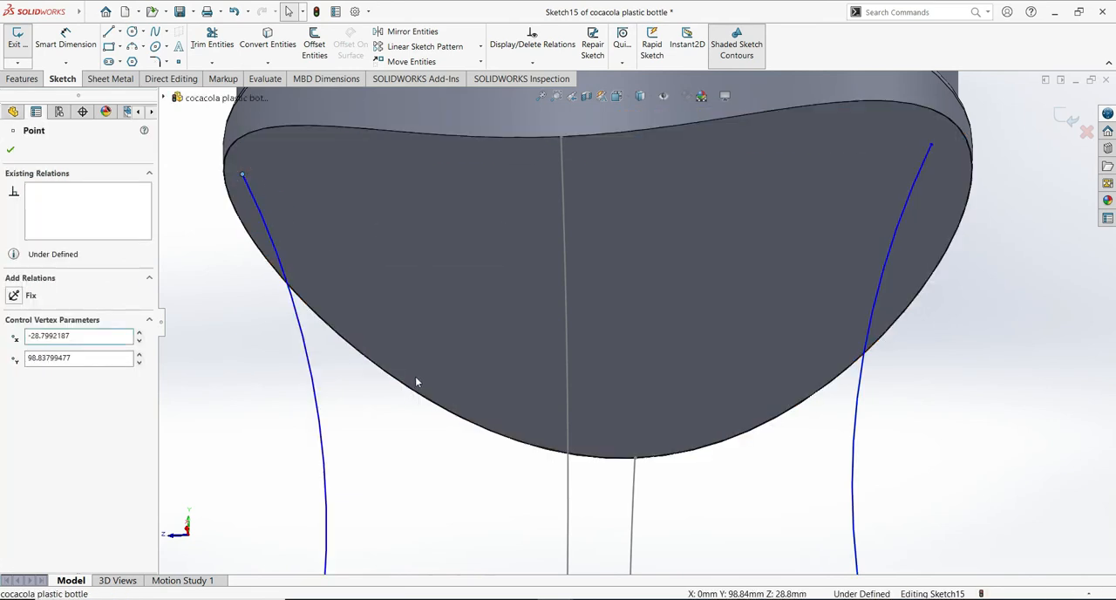
scroll(418, 371, "down", 2)
middle_click_drag(321, 349, 667, 297, "ctrl")
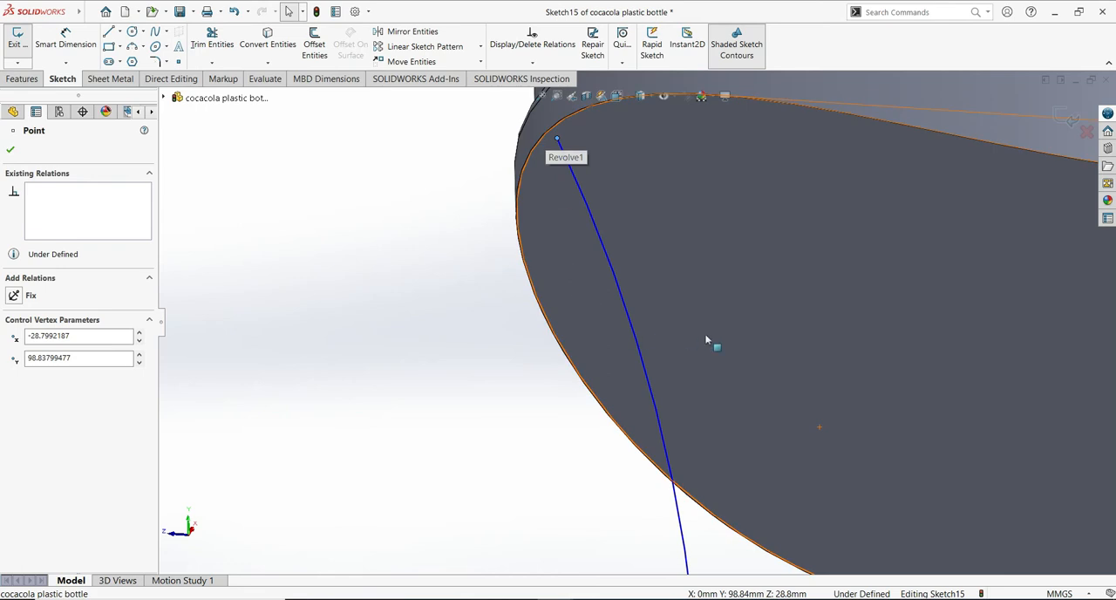
middle_click_drag(756, 341, 789, 310)
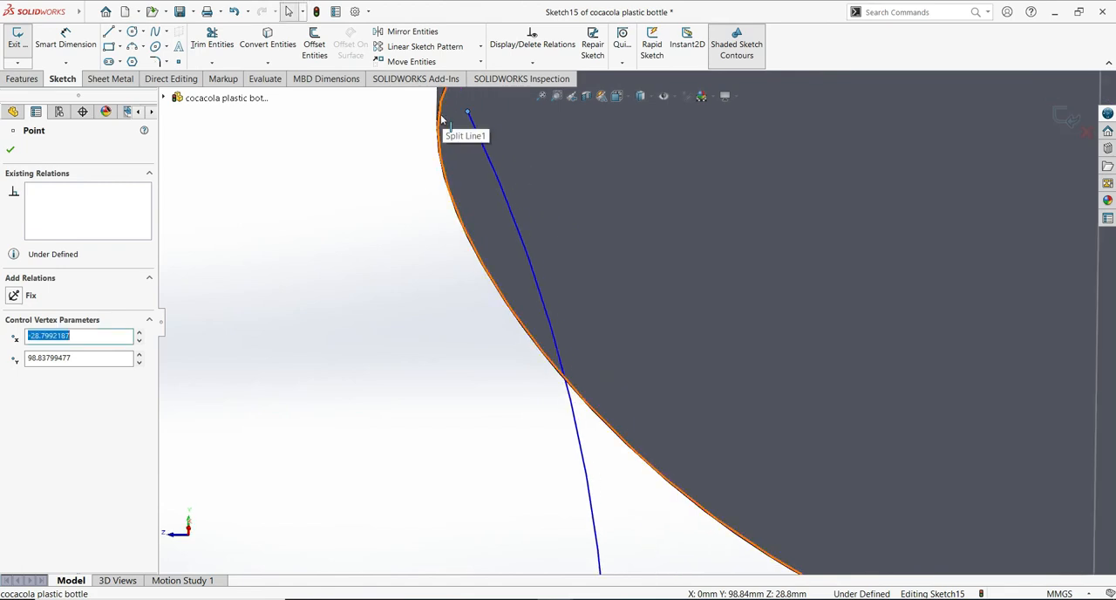
left_click(441, 119, "ctrl")
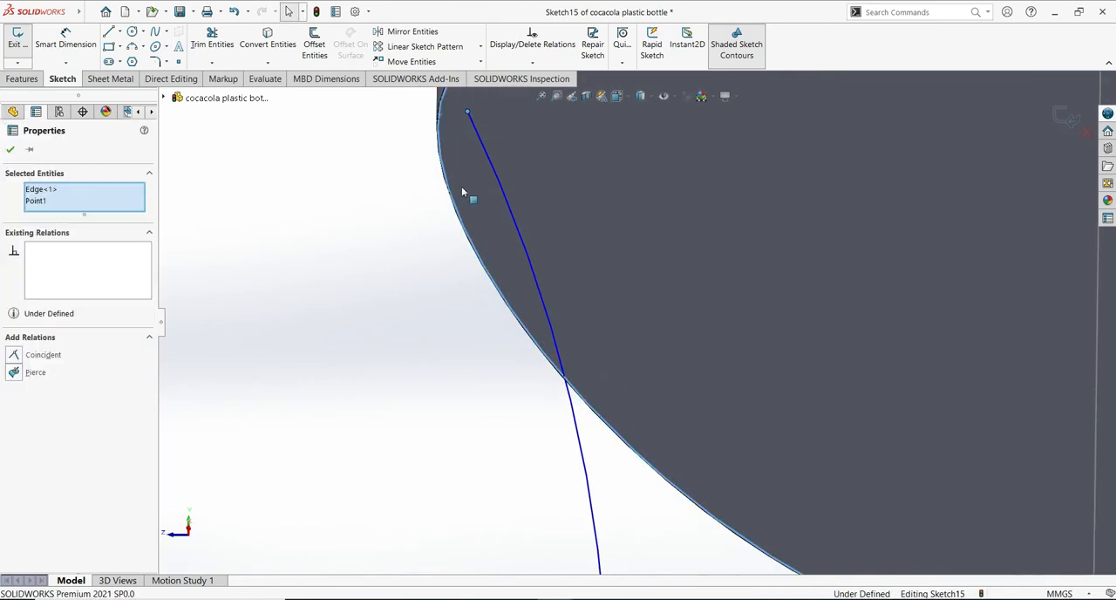
left_click(35, 373)
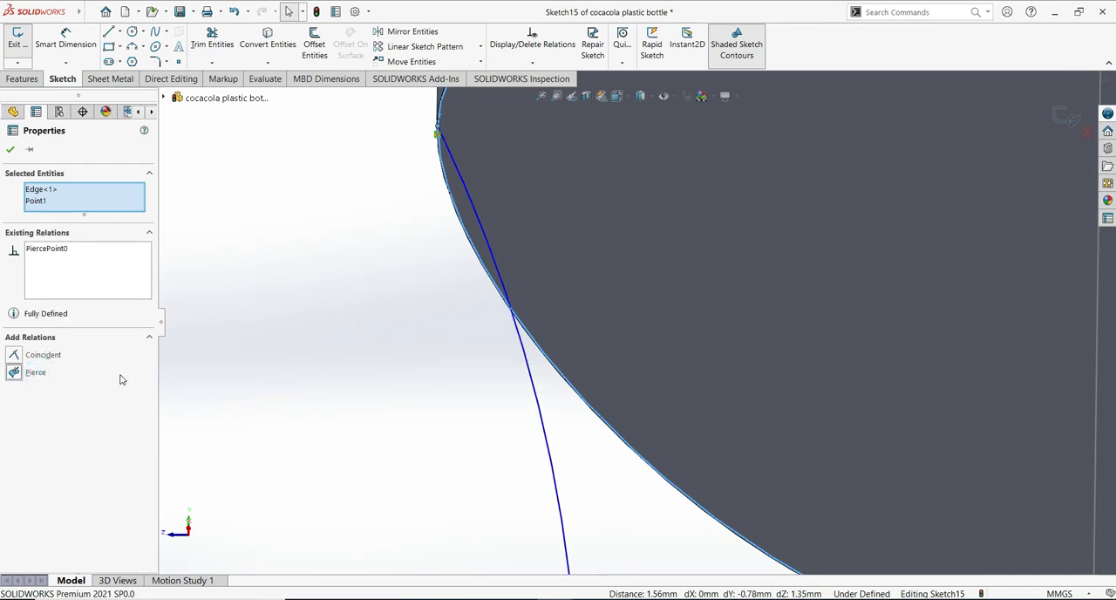
left_click(10, 151)
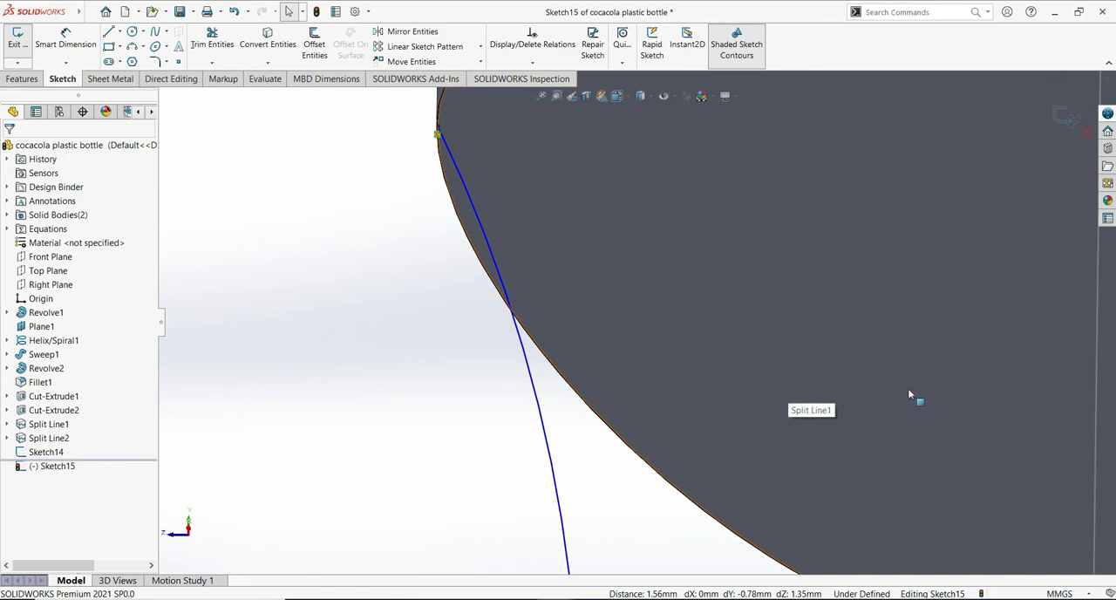
- Add a Pierce relation between the right arc's upper endpoint and the upper body's split edge
middle_click_drag(671, 419, 311, 415)
middle_click_drag(704, 395, 610, 395, "ctrl")
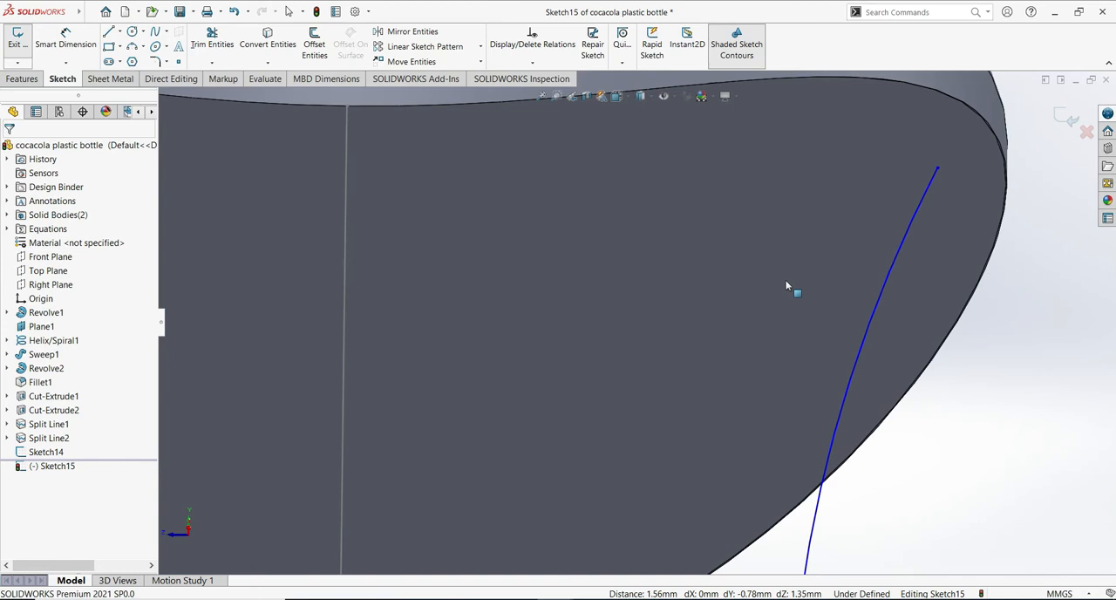
left_click(994, 257)
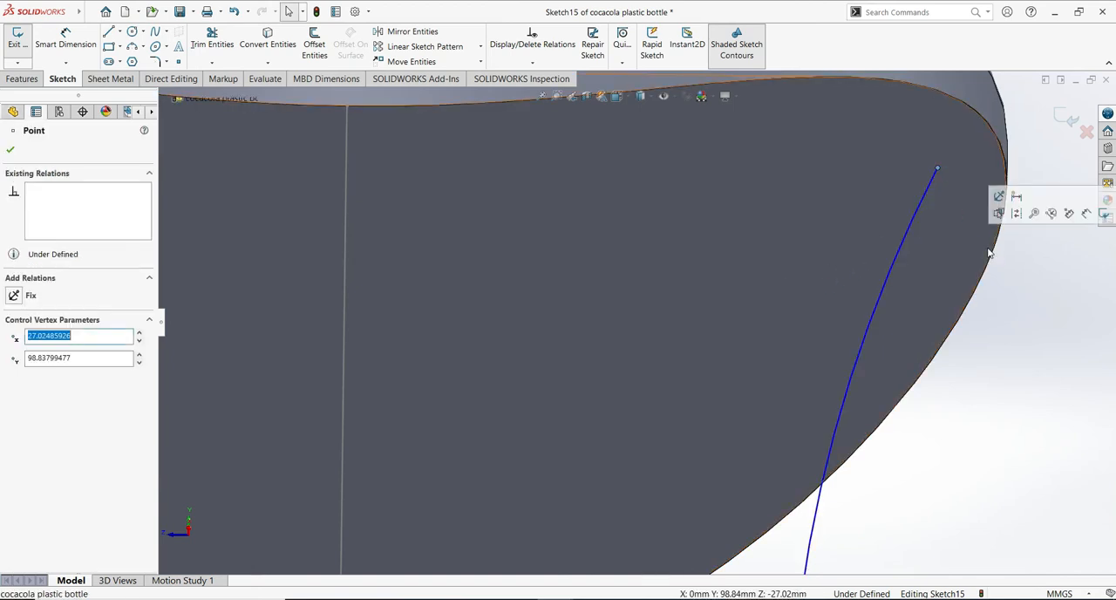
left_click(1003, 168, "ctrl")
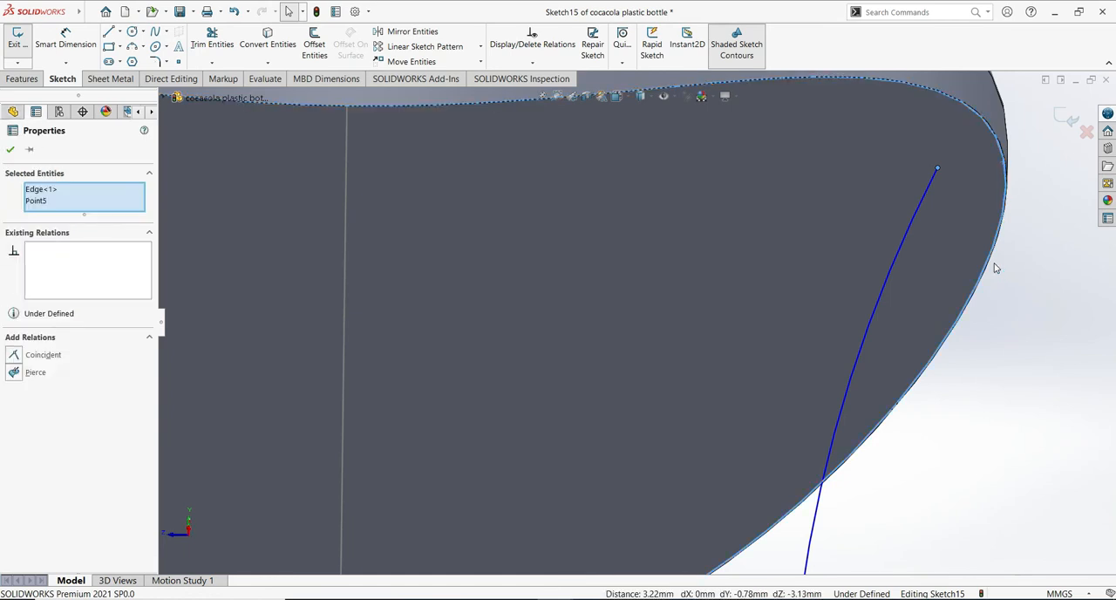
left_click(34, 372)
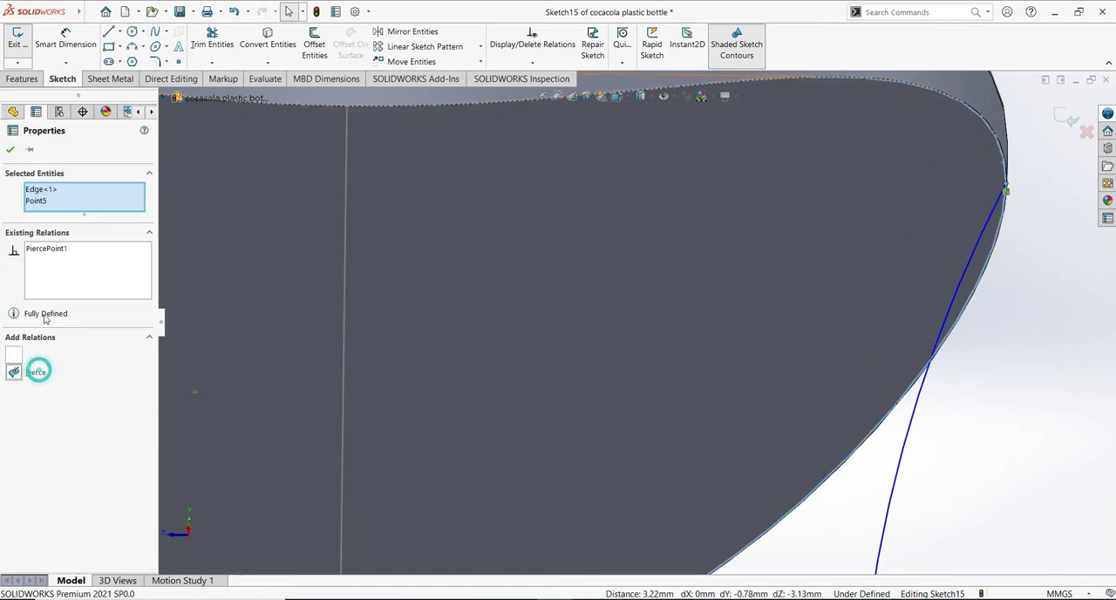
left_click(12, 150)
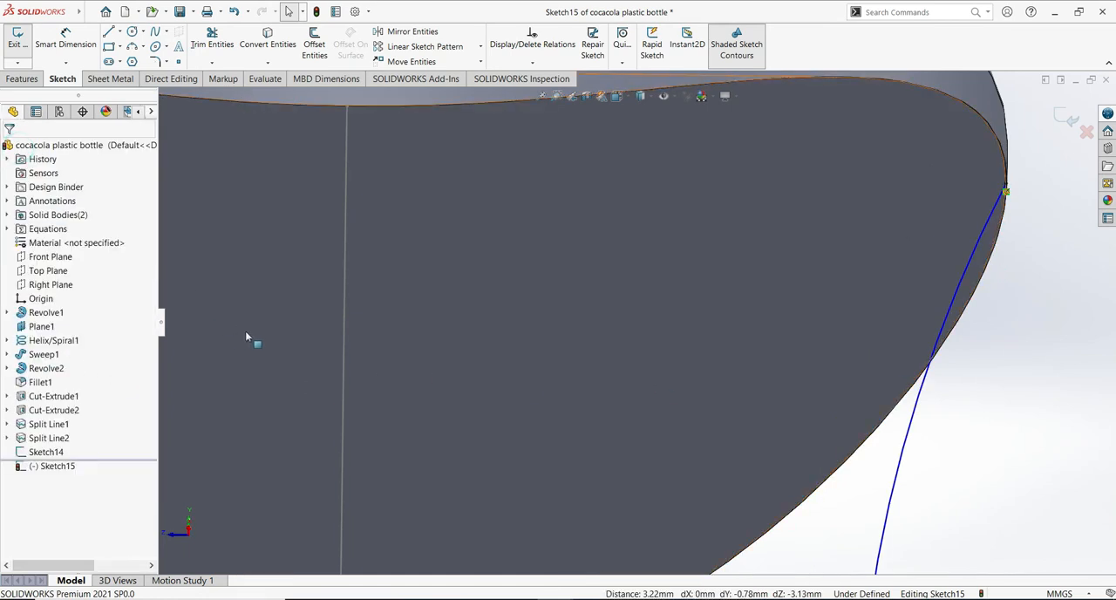
- Add a Pierce relation between the left arc's lower endpoint and the lower body's split edge
scroll(586, 392, "up", 5)
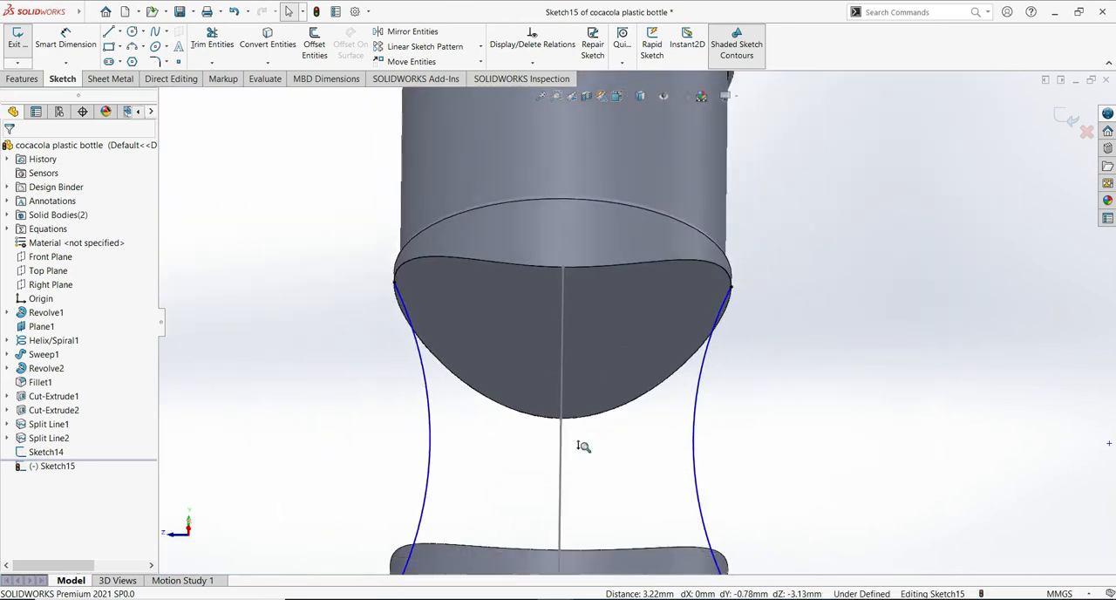
middle_click_drag(558, 489, 560, 431)
scroll(562, 414, "down", 8)
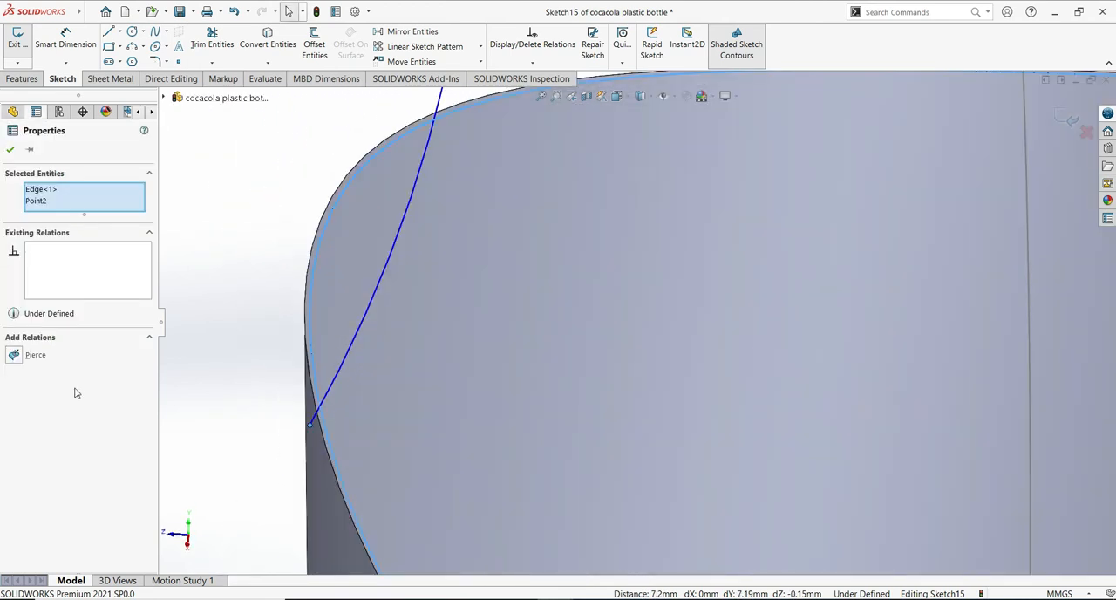
left_click(14, 356)
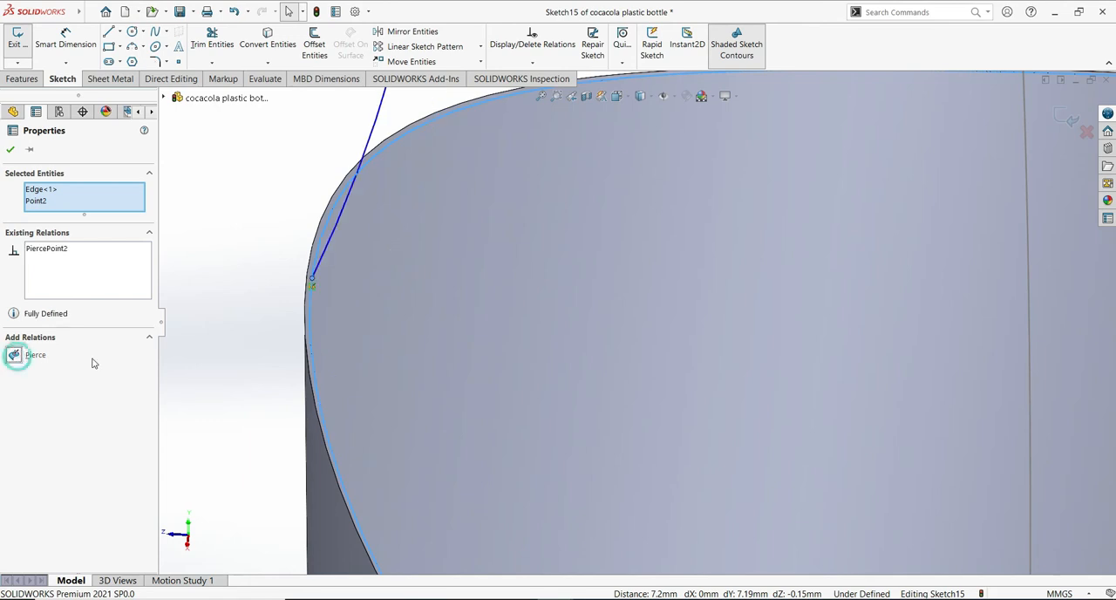
left_click(11, 151)
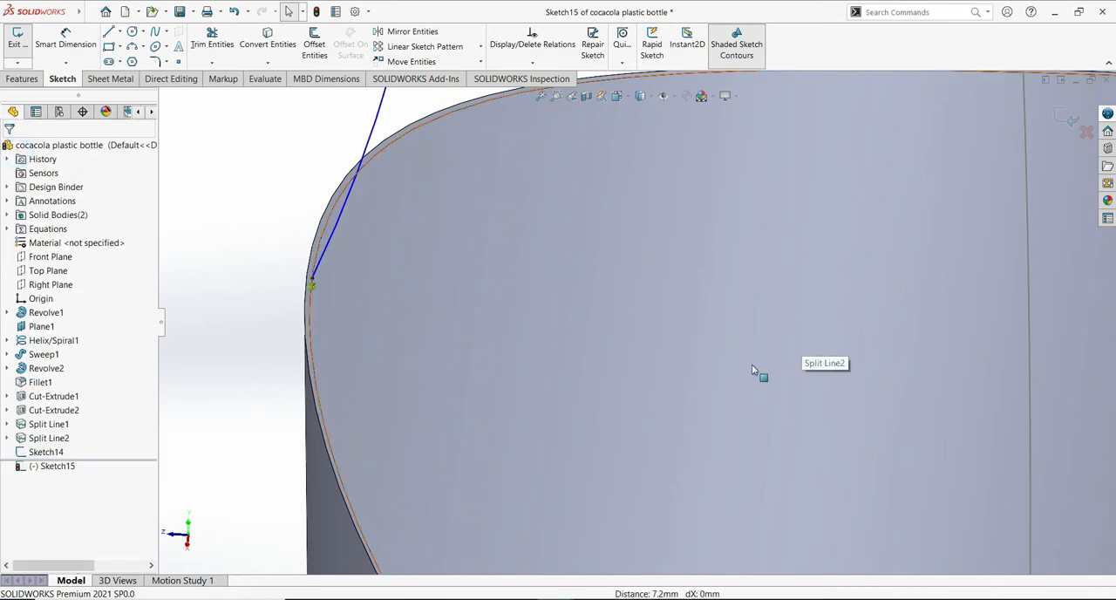
- Add a Pierce relation between the right arc's lower endpoint and the lower body's split edge
middle_click_drag(751, 363, 428, 315)
middle_click_drag(770, 361, 391, 299)
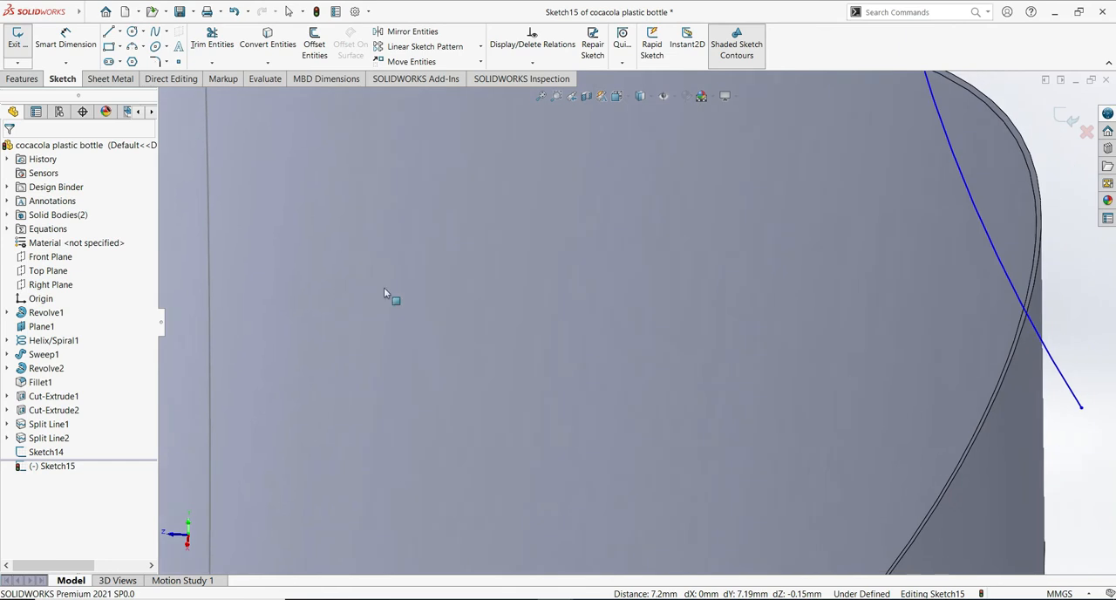
scroll(620, 326, "up", 3)
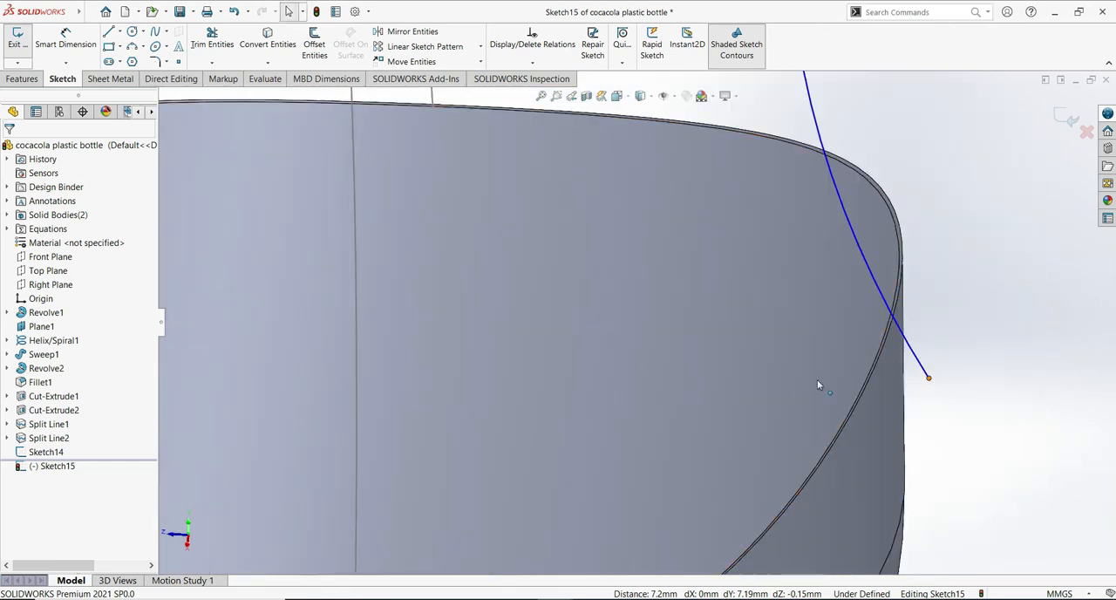
left_click(928, 378)
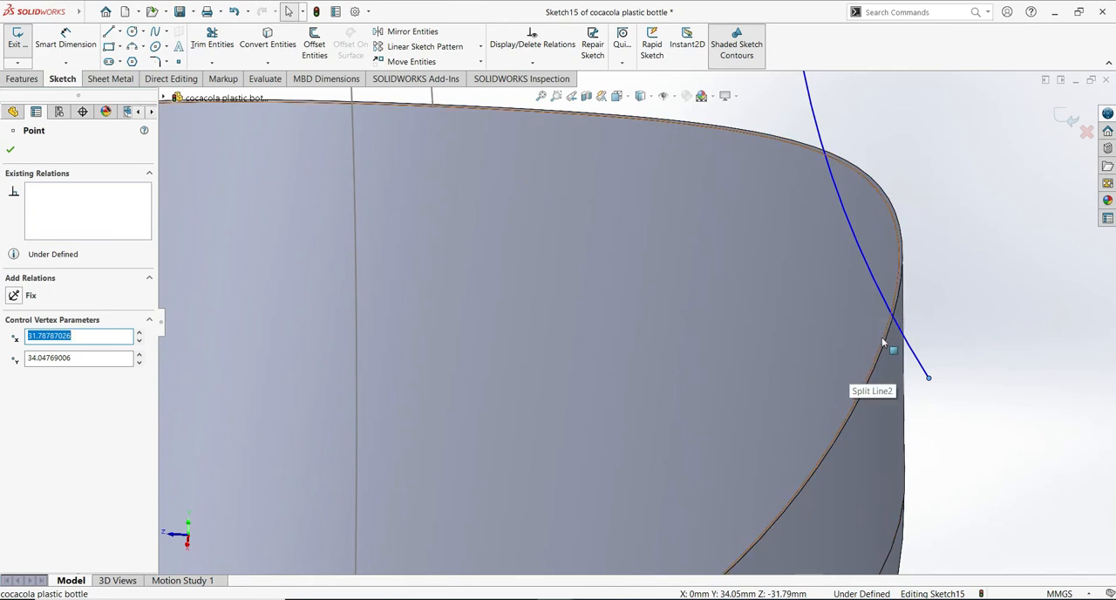
left_click(833, 392, "ctrl")
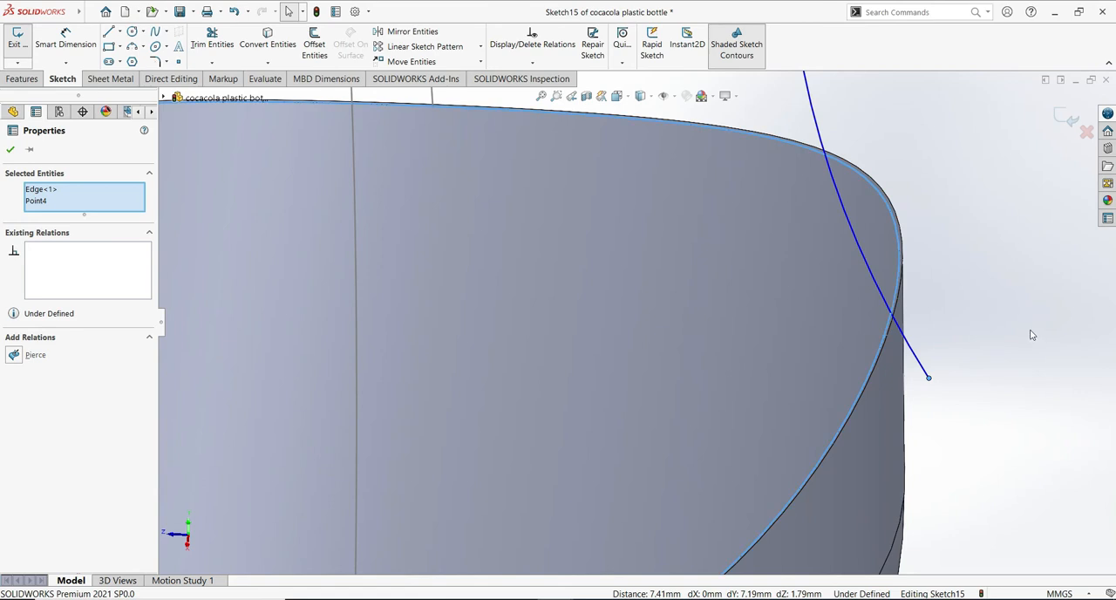
left_click(34, 357)
left_click(11, 152)
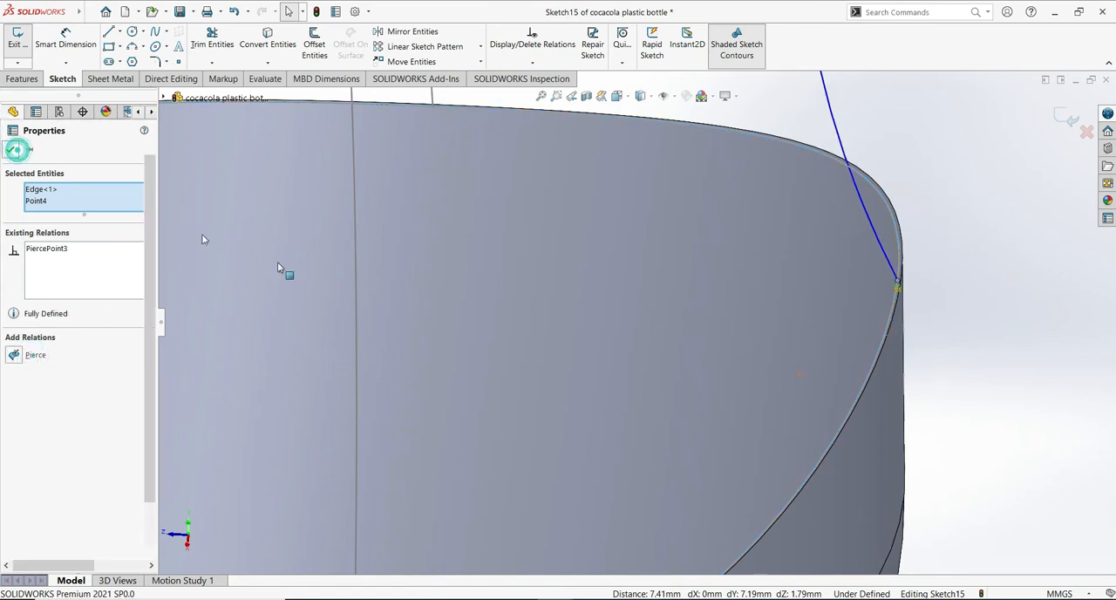
scroll(672, 361, "up", 5)
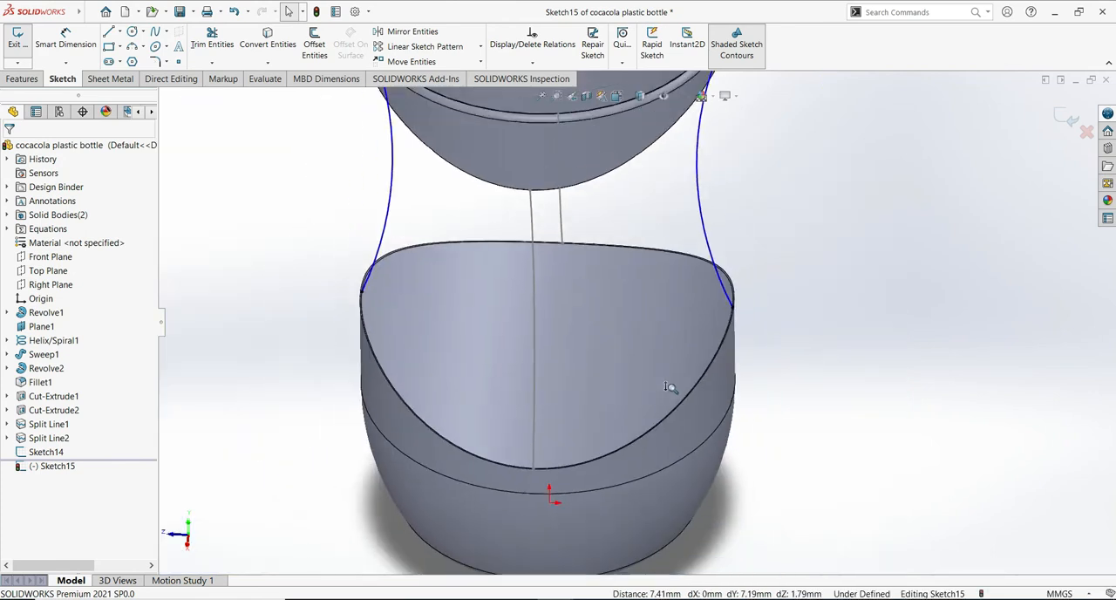
- Dimension the right guide arc in the Right Plane sketch with a radius of 109 mm
middle_click_drag(792, 353, 792, 264)
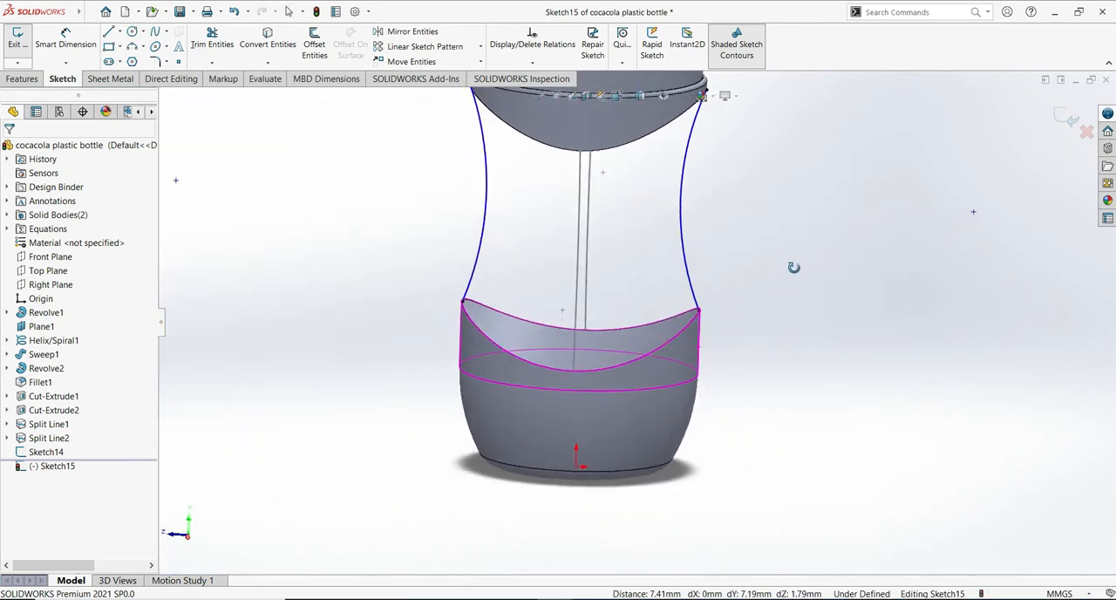
left_click(54, 43)
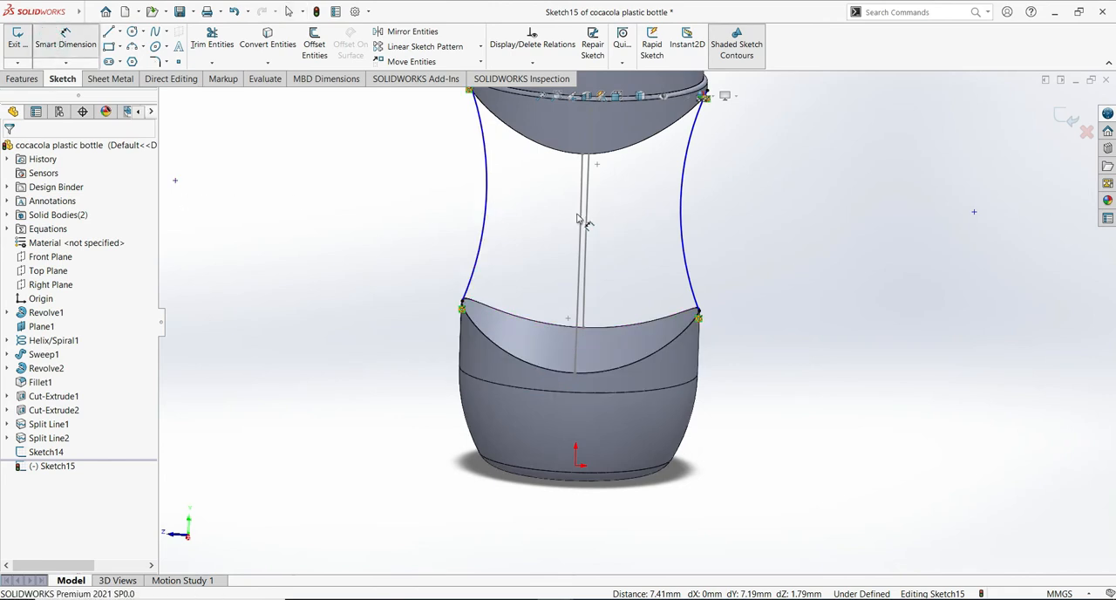
left_click(686, 203)
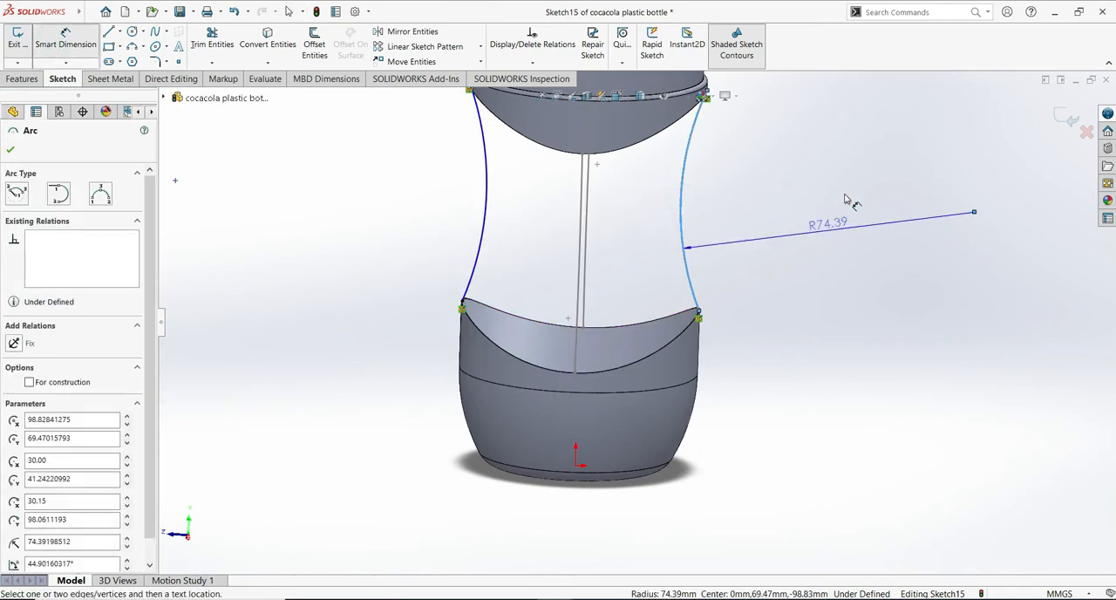
left_click(835, 216)
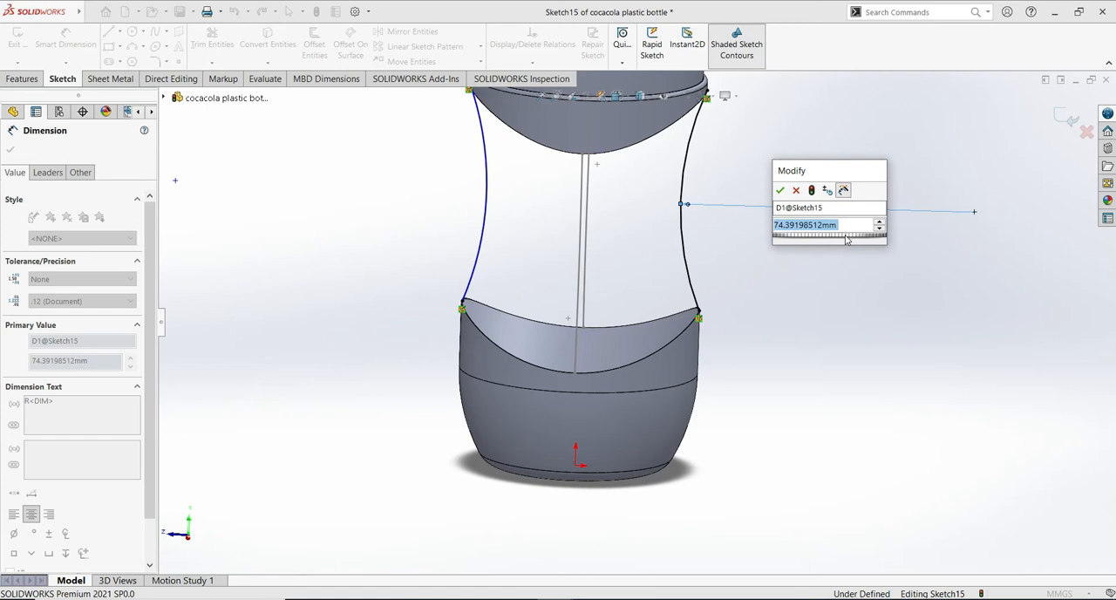
type("75")
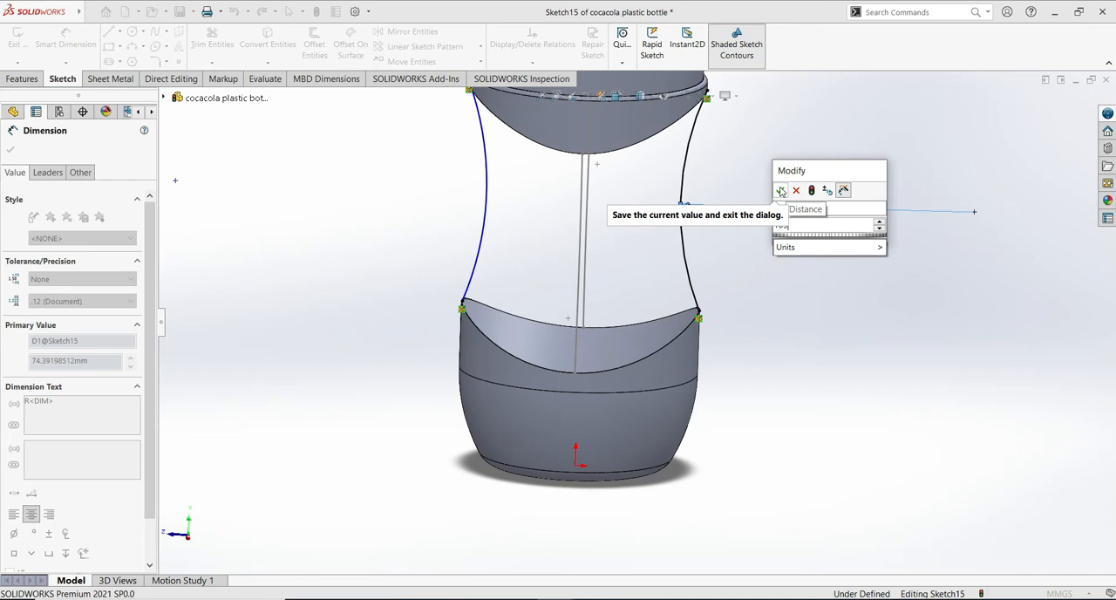
left_click(781, 191)
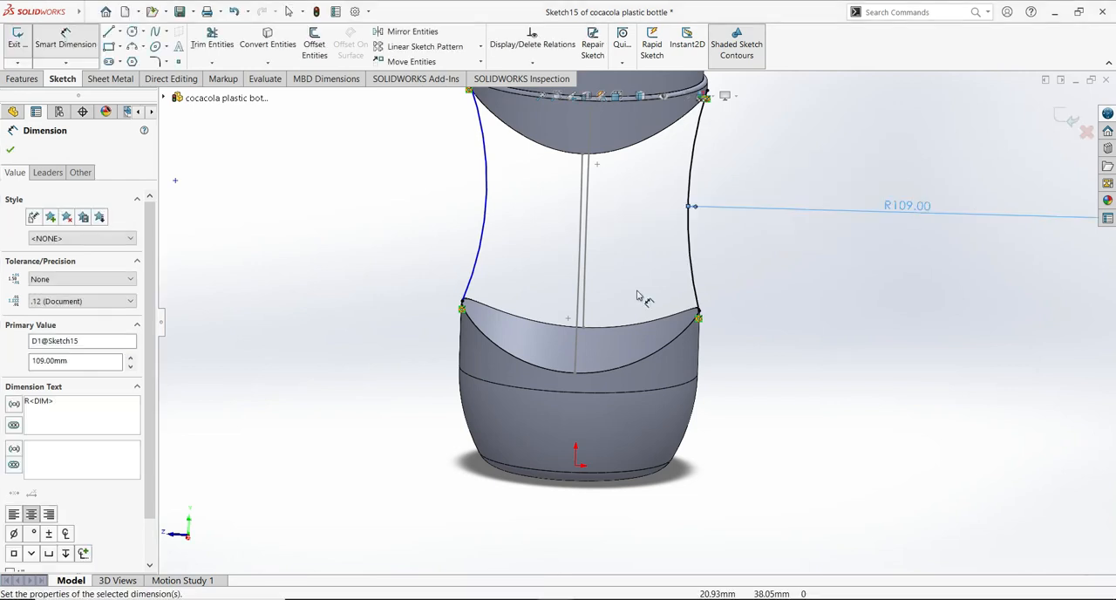
left_click(12, 150)
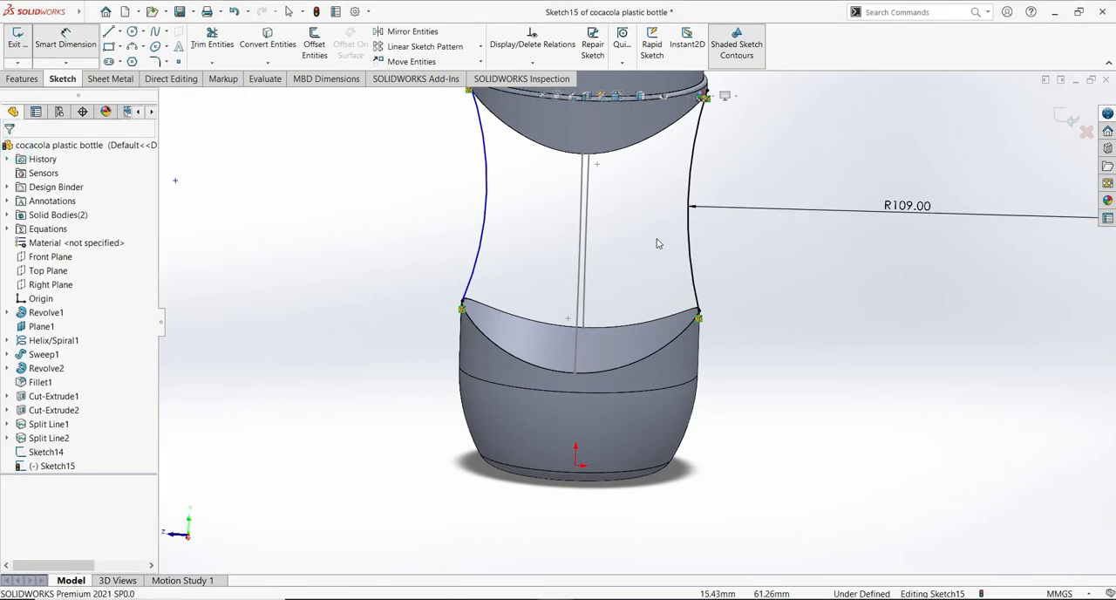
- Add an Equal relation between the left and right guide arcs
left_click(688, 250)
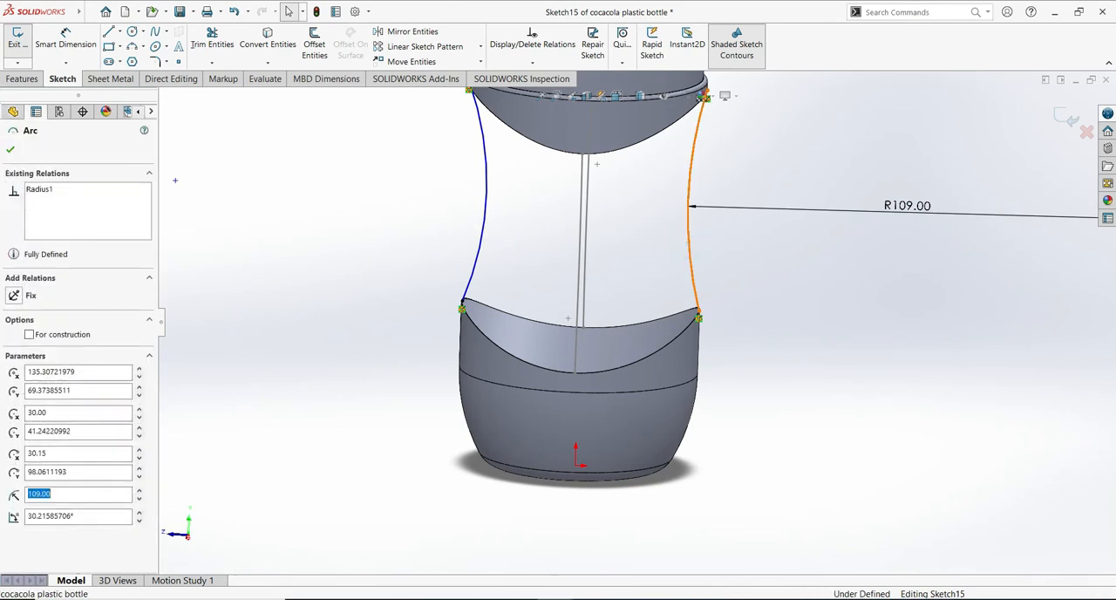
left_click(455, 302, "ctrl")
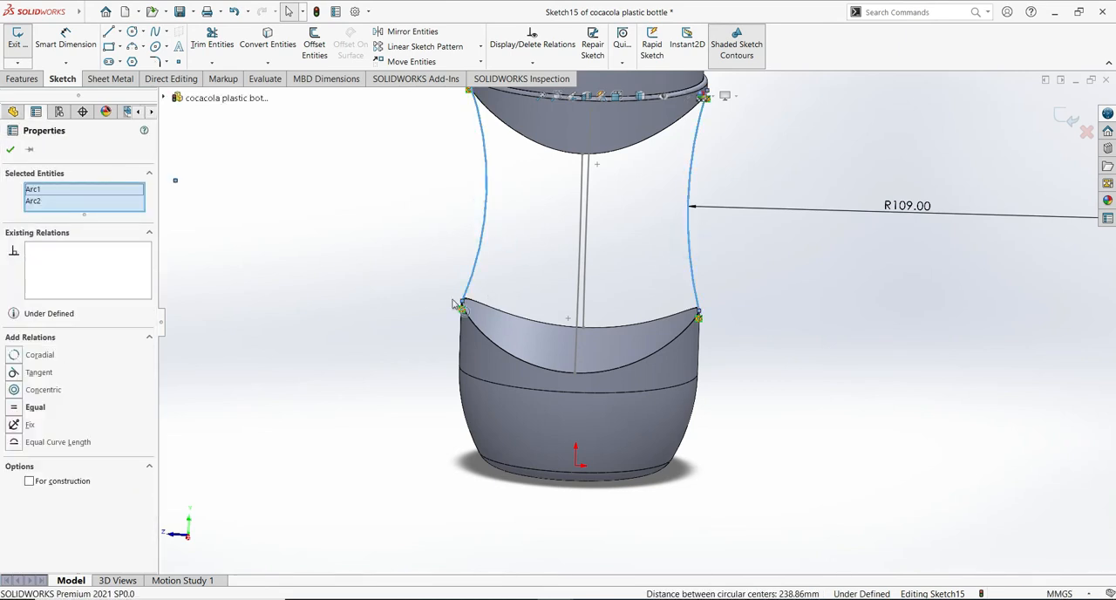
left_click(50, 407)
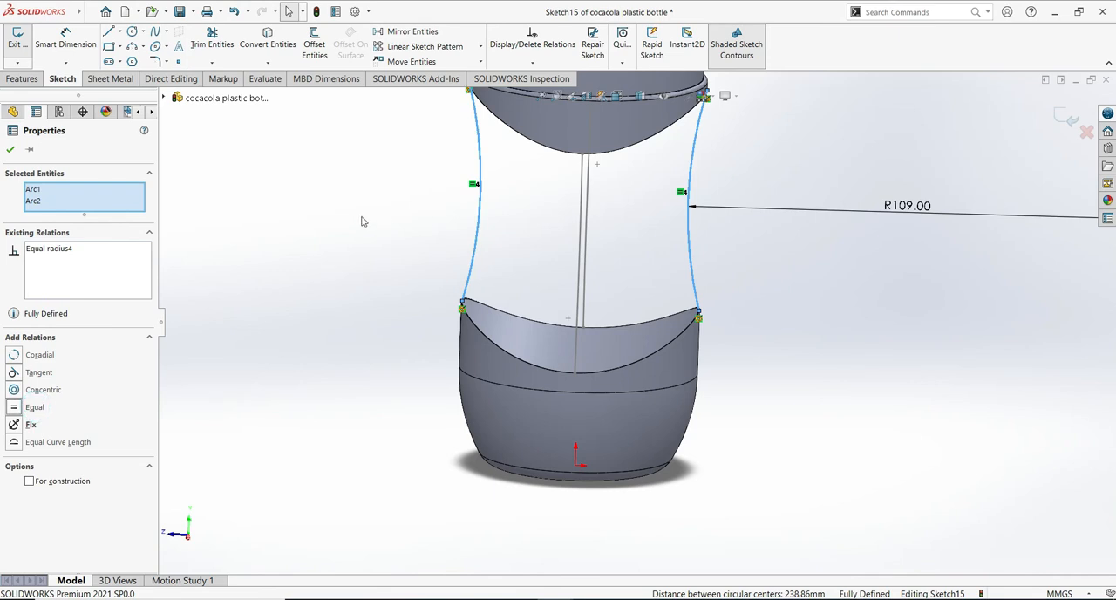
left_click(11, 151)
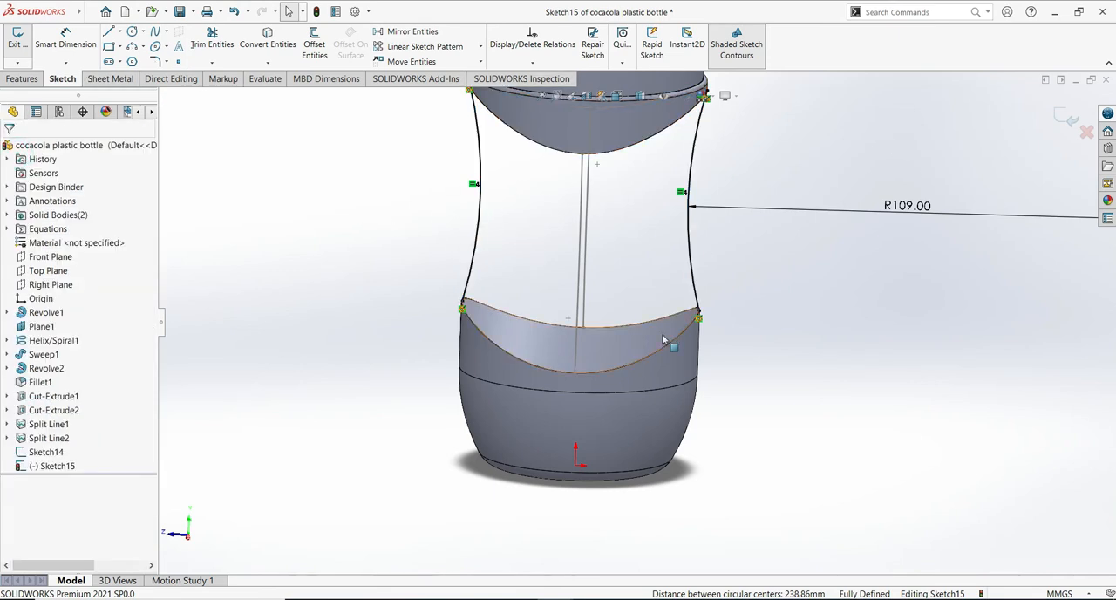
- Check the guide arcs normal to the Right Plane and exit the sketch
middle_click_drag(737, 409, 737, 381)
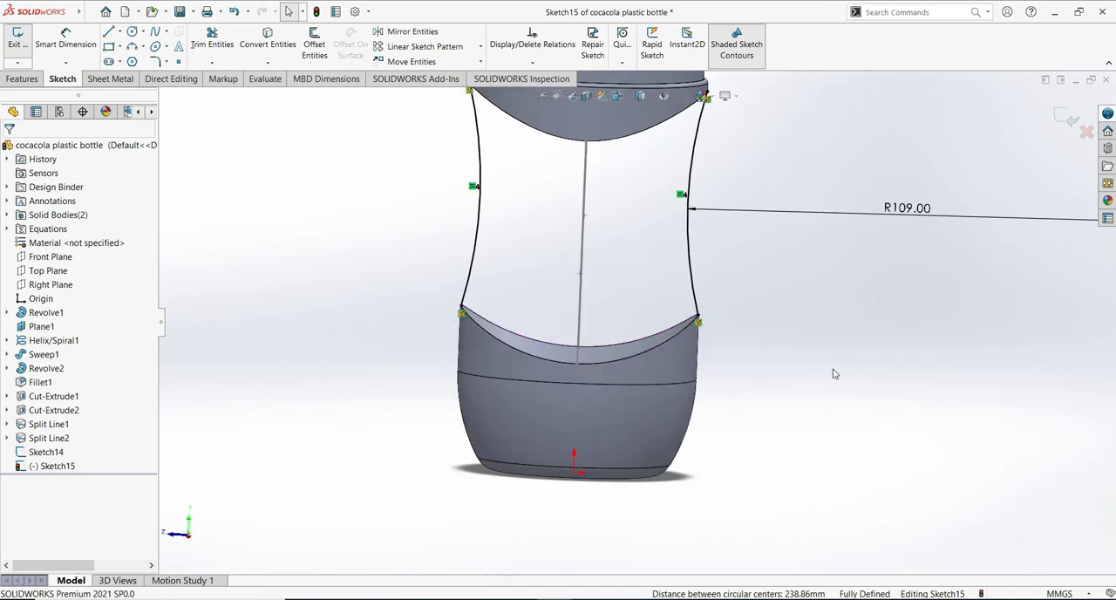
middle_click_drag(835, 423, 856, 345, "shift")
middle_click_drag(923, 275, 919, 392, "shift")
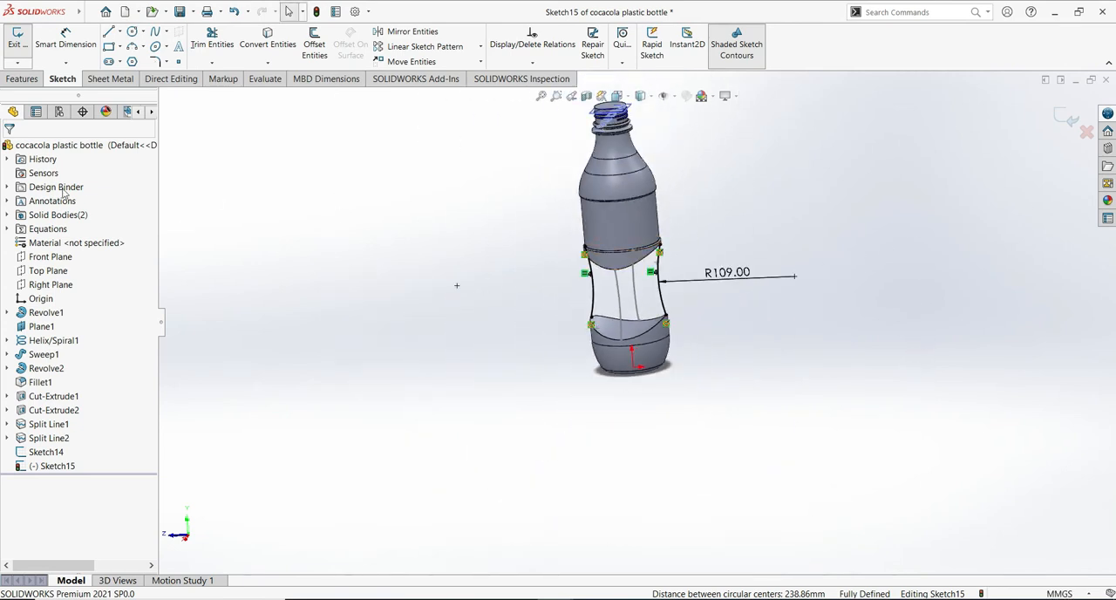
left_click(59, 284)
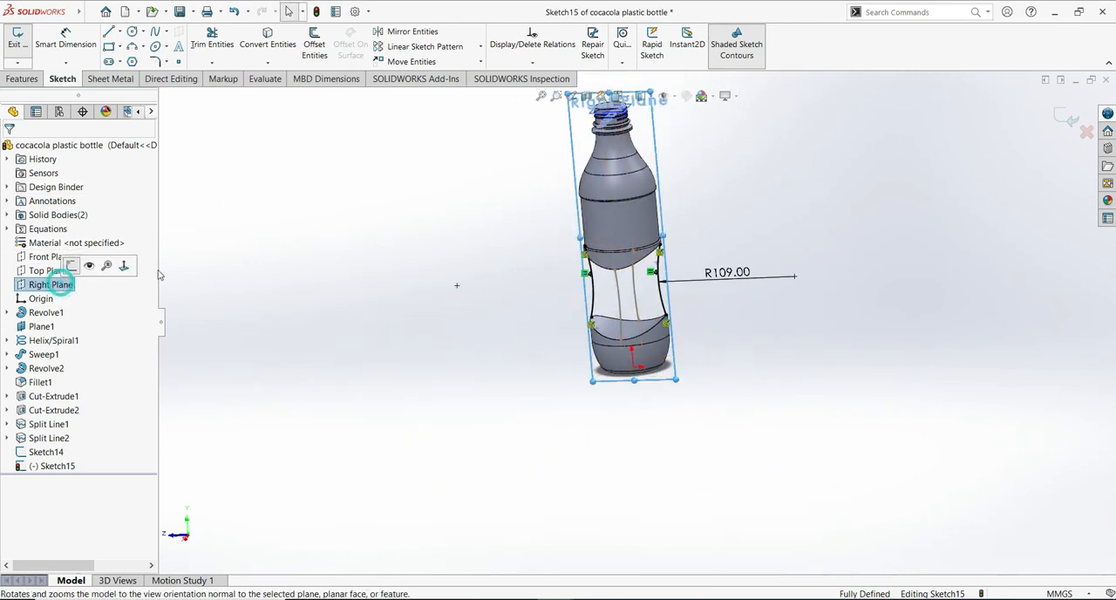
left_click(67, 285)
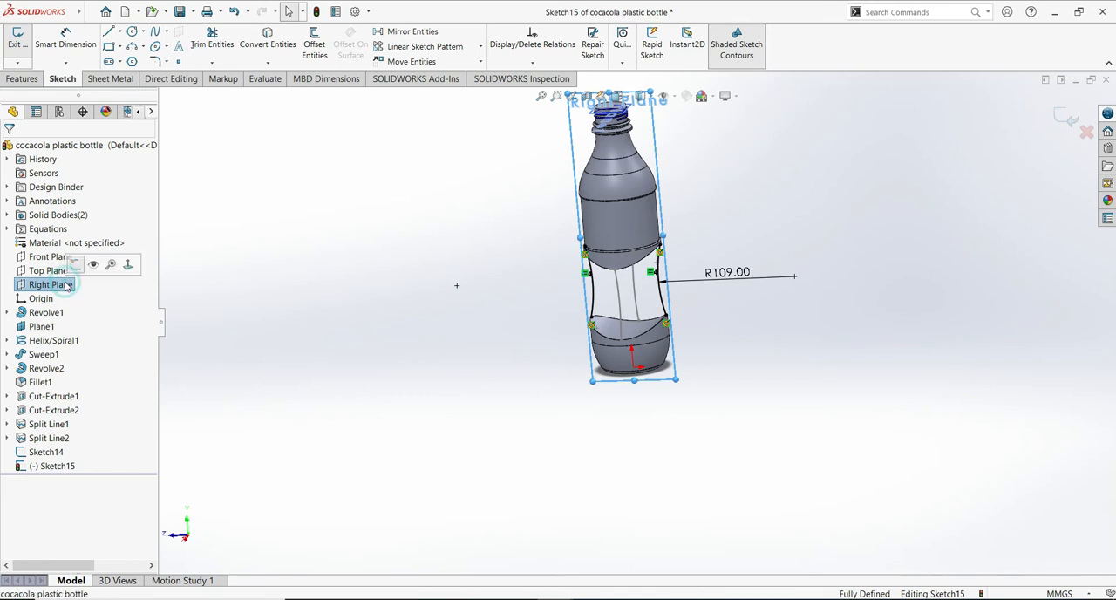
left_click(164, 276)
left_click(291, 267)
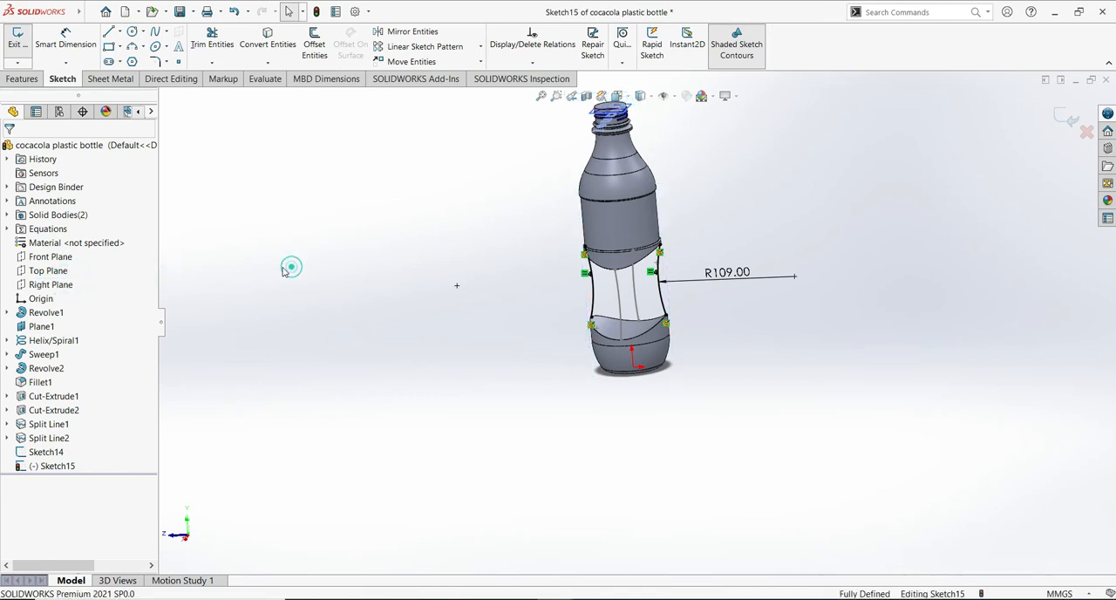
left_click(63, 288)
left_click(124, 269)
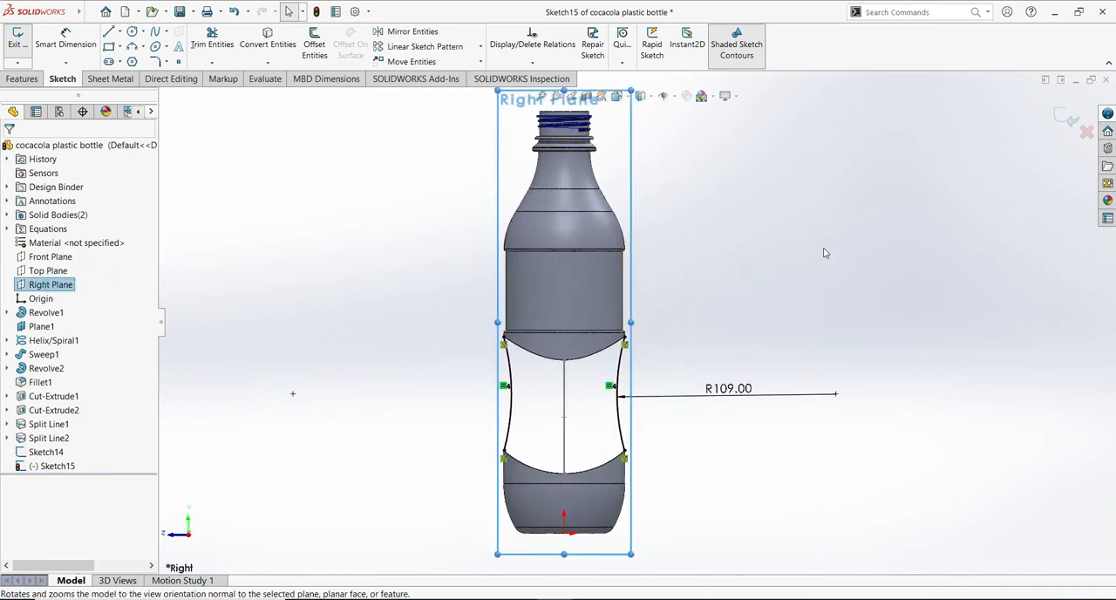
scroll(824, 251, "up", 3)
scroll(821, 251, "down", 2)
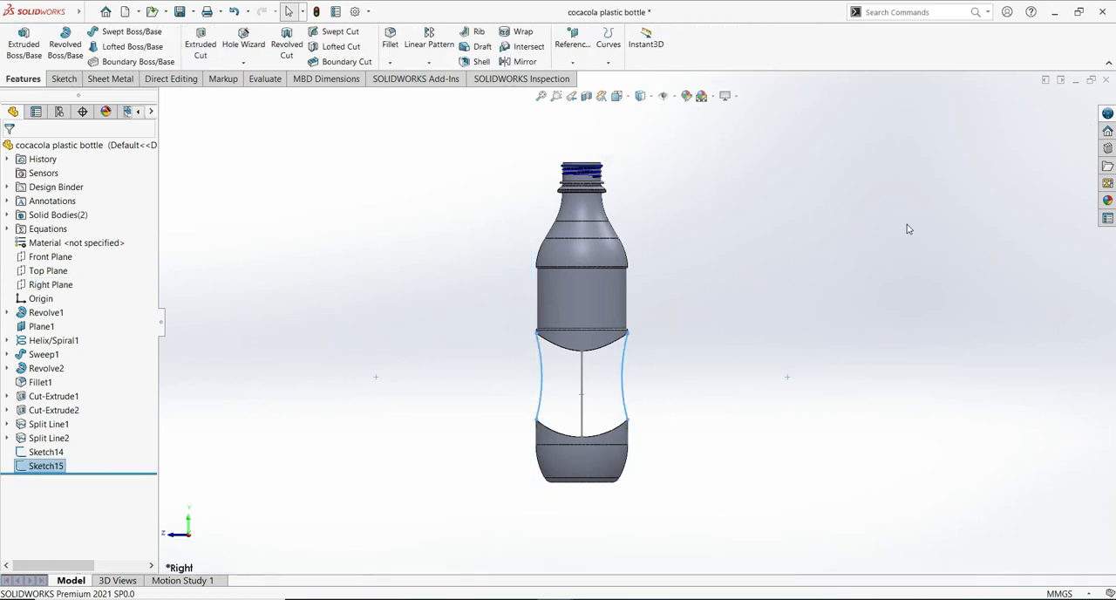
- Start a Lofted Boss/Base using the upper body's lower split edge and the lower body's curved top face as profiles
middle_click_drag(864, 315, 817, 336)
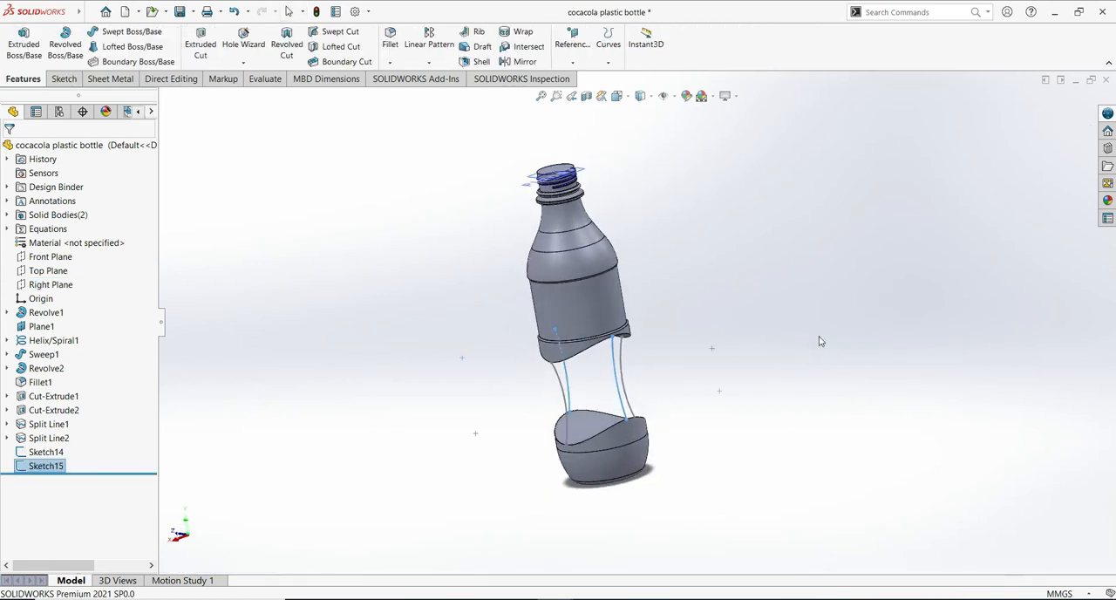
middle_click_drag(755, 303, 801, 296)
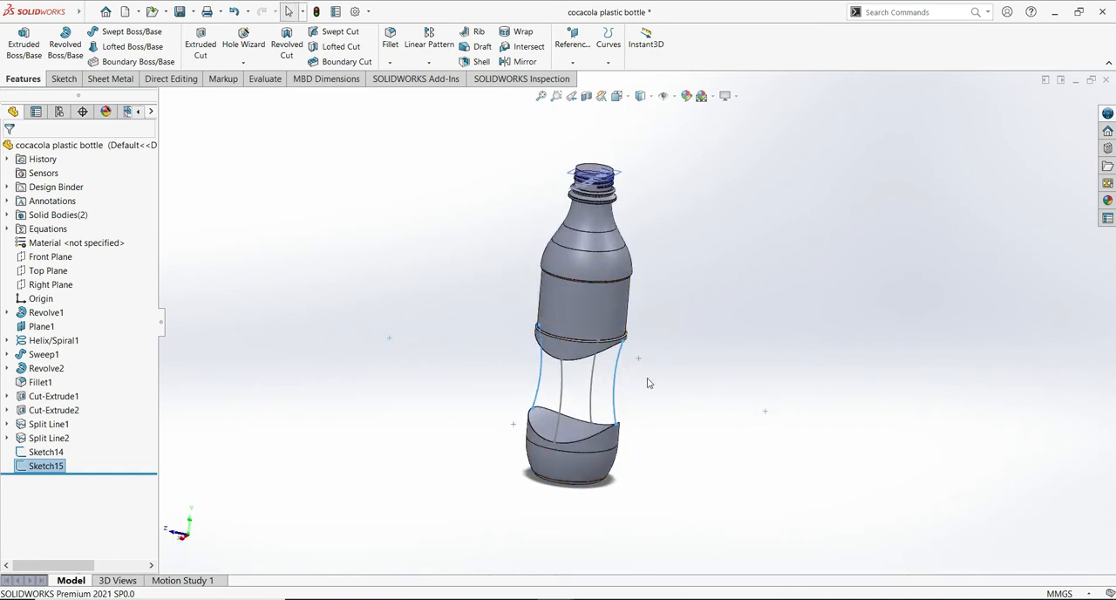
middle_click_drag(927, 309, 887, 205)
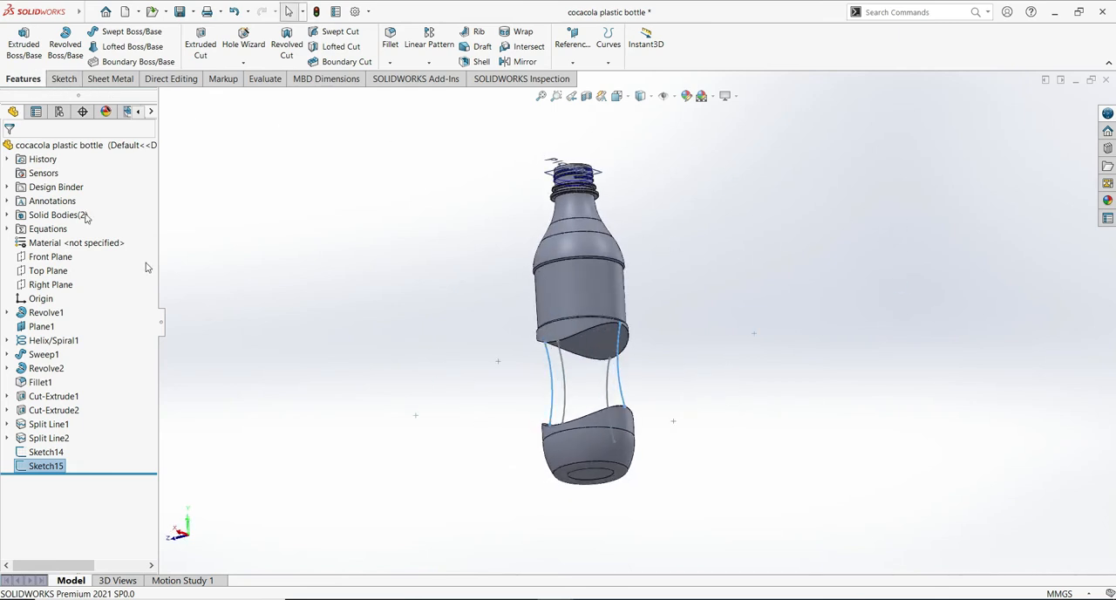
left_click(122, 52)
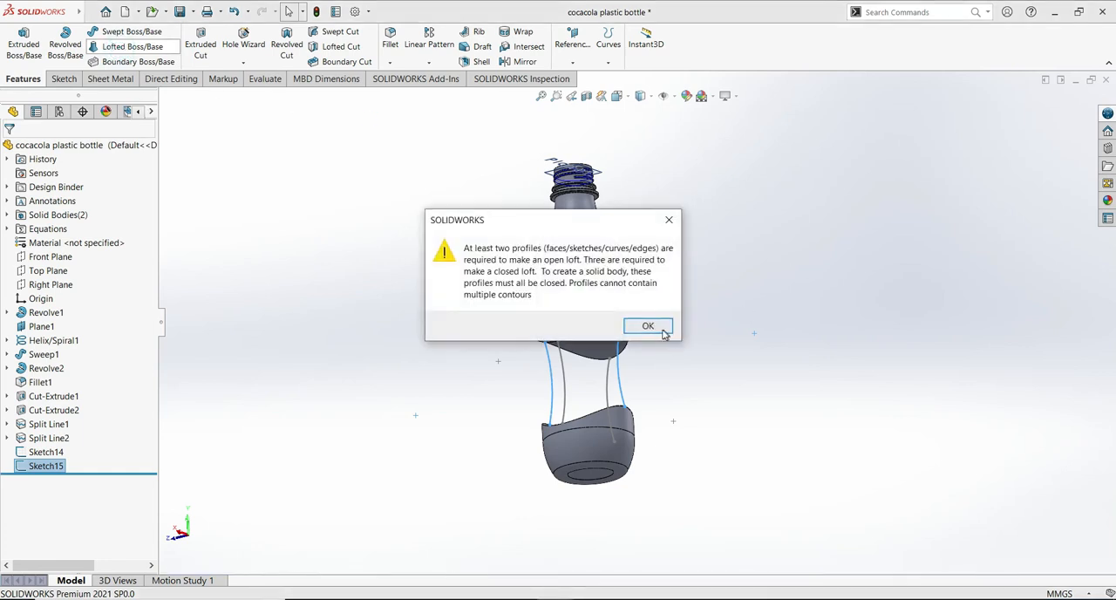
left_click(659, 329)
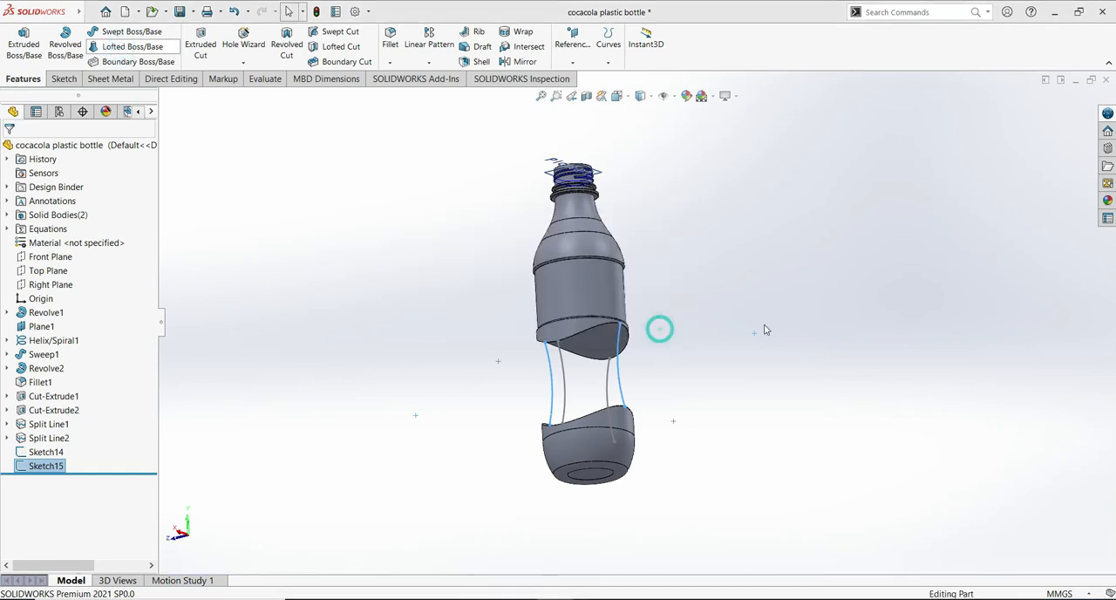
left_click(593, 335)
middle_click_drag(766, 334, 736, 314)
left_click(611, 431)
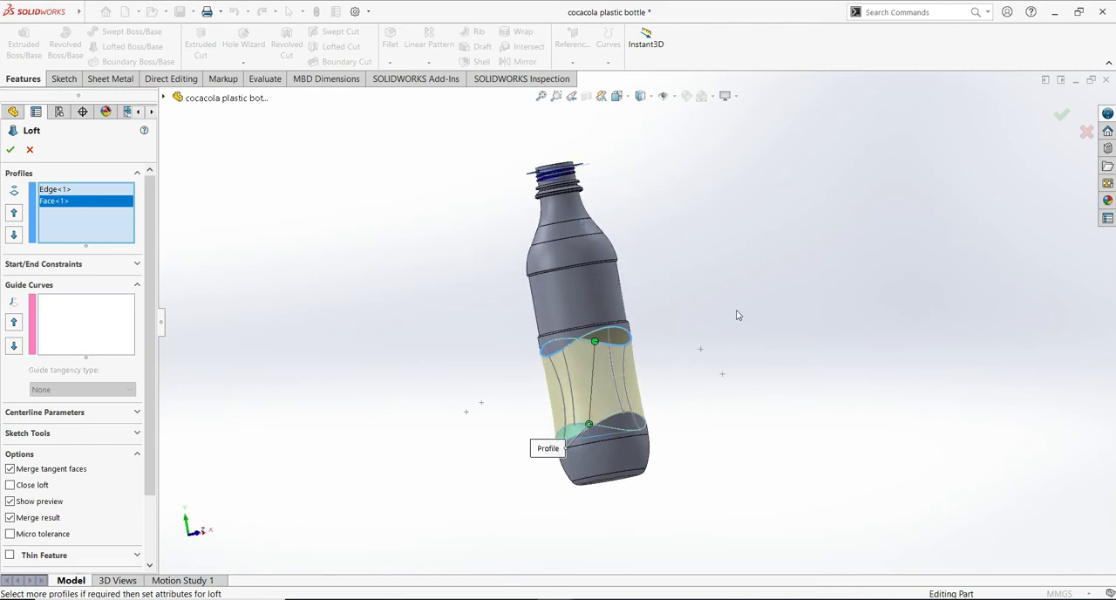
- Complete the loft between the upper and lower bodies without guide curves, keeping Merge result enabled
scroll(799, 351, "down", 5)
scroll(795, 374, "up", 3)
middle_click_drag(805, 380, 758, 437)
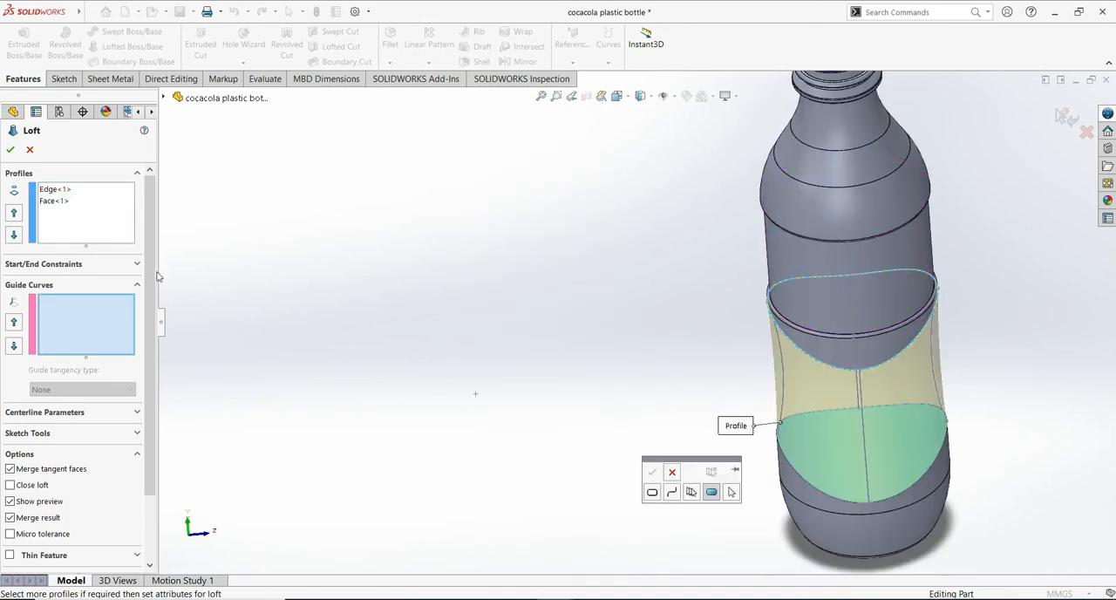
left_click(101, 218)
middle_click_drag(1026, 426, 637, 344, "ctrl")
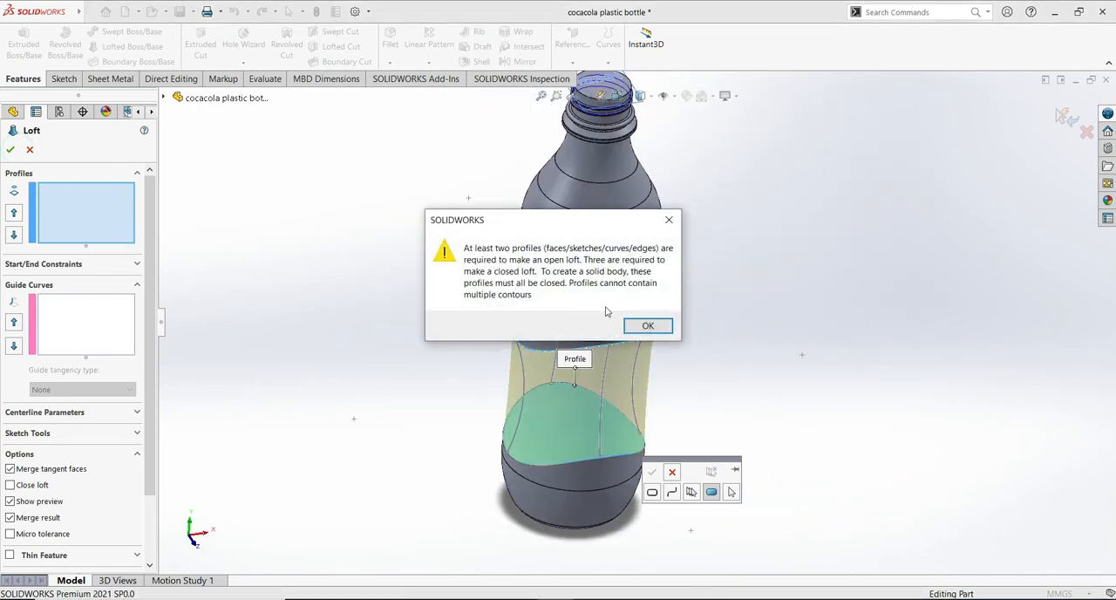
left_click(647, 326)
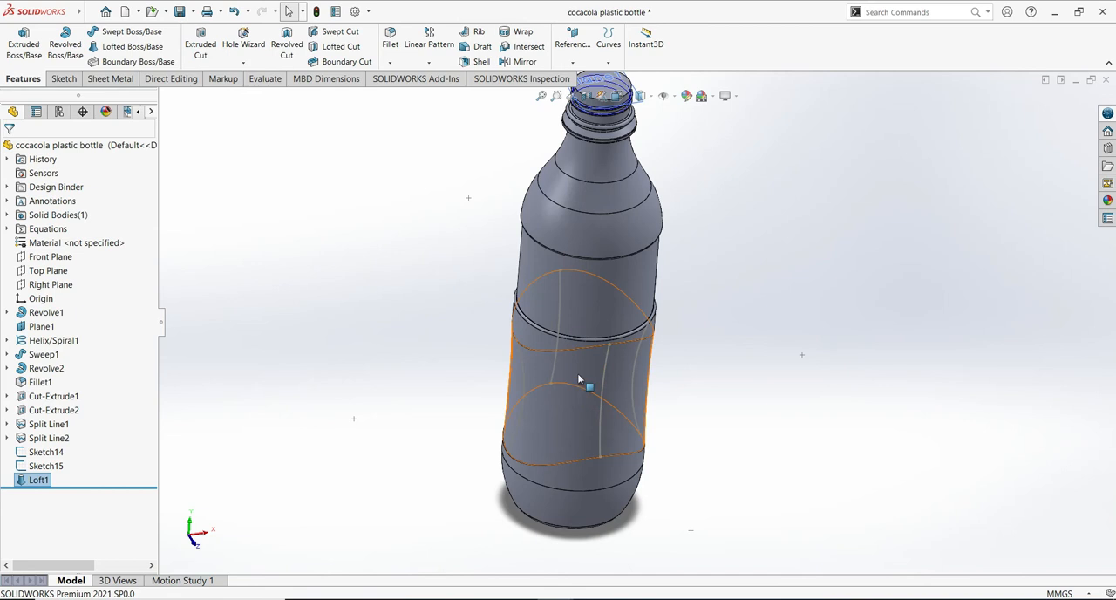
- Open the loft at the bottle's middle for feature editing
left_click(580, 375)
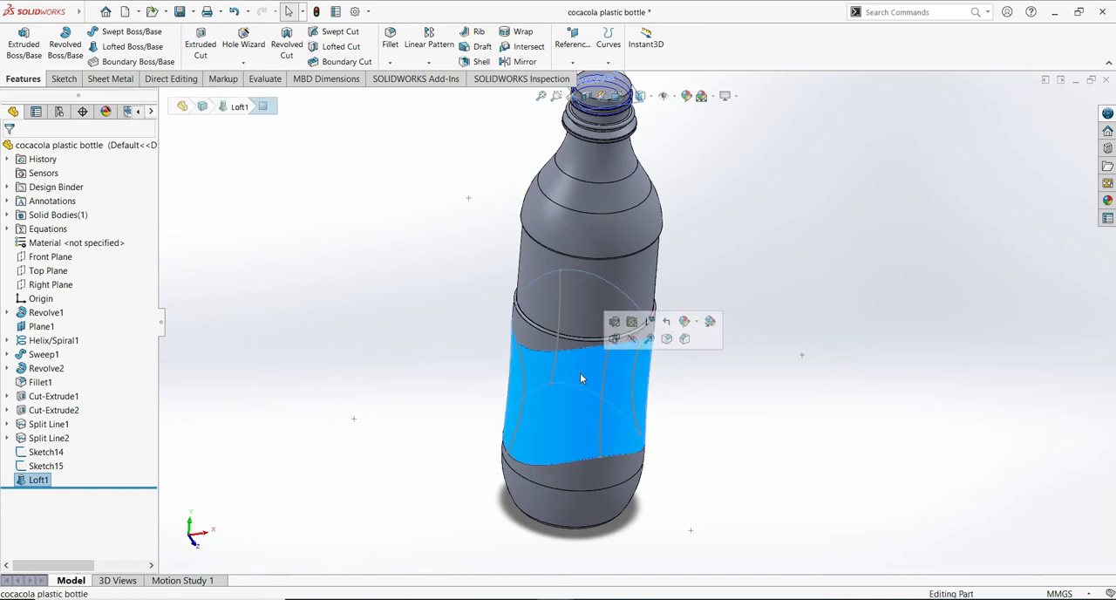
left_click(616, 328)
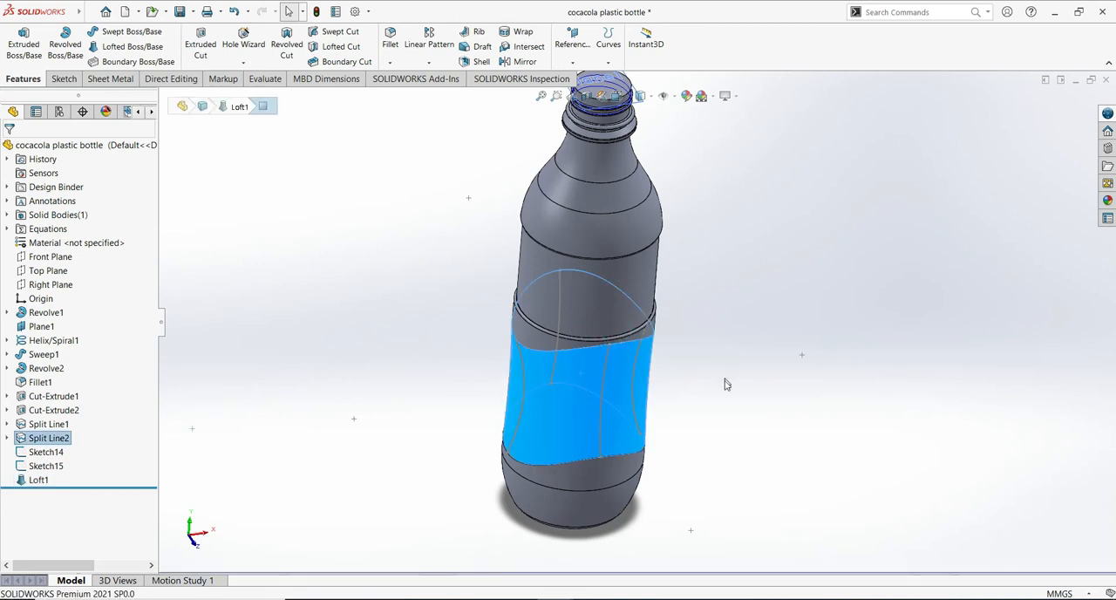
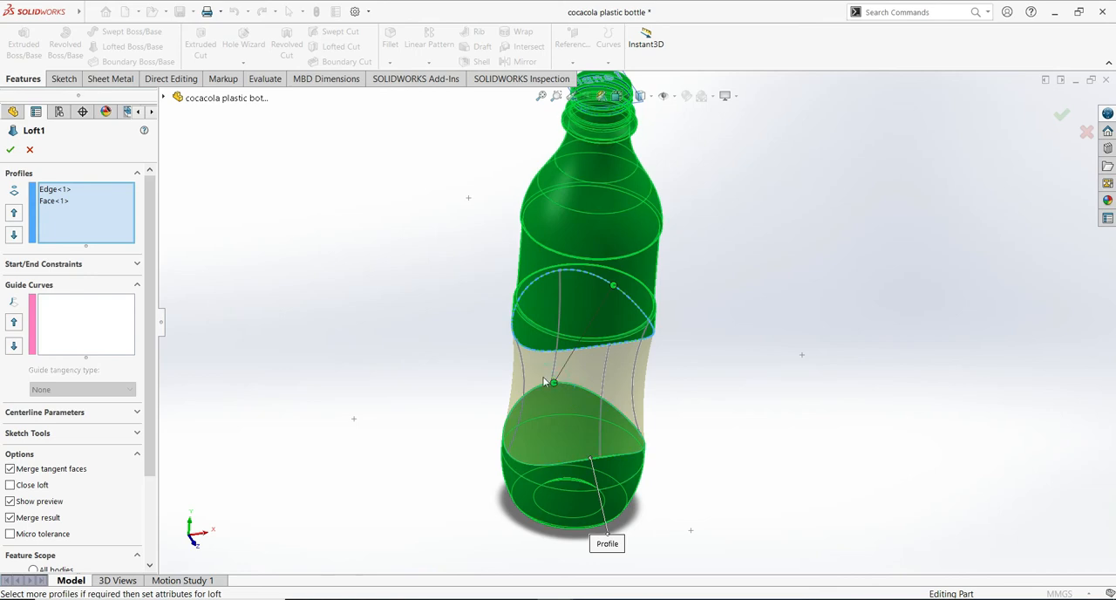
- Reposition the loft connector point on the lower profile and accept the loft edit
mouse_move(542, 385)
left_mouse_down()
mouse_move(551, 389)
mouse_move(538, 387)
left_mouse_up()
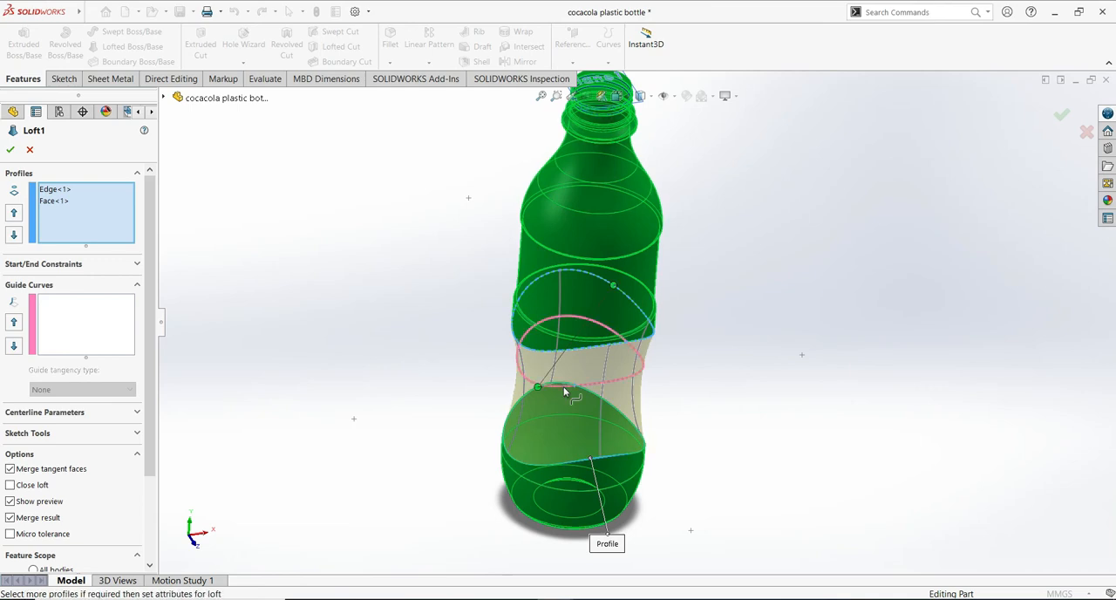
middle_click_drag(803, 401, 766, 427)
mouse_move(800, 266)
middle_mouse_down()
mouse_move(779, 366)
mouse_move(806, 285)
middle_mouse_up()
left_click(10, 150)
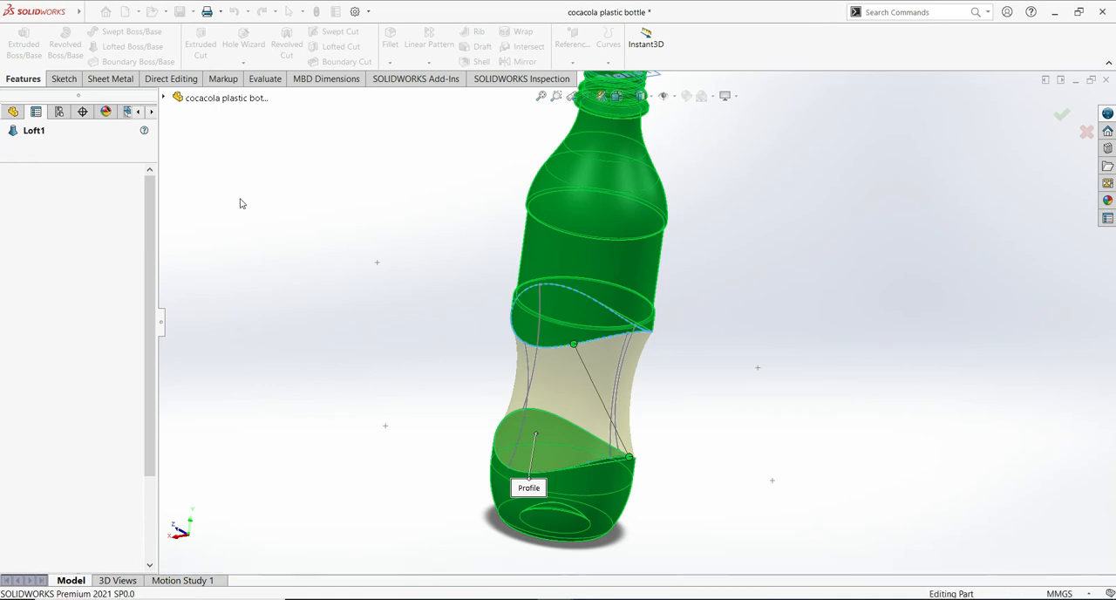
- Try to fillet the upper and lower boundary edges of the lofted middle section with a 1 mm radius
middle_click_drag(835, 307, 727, 216)
middle_click_drag(845, 297, 879, 248)
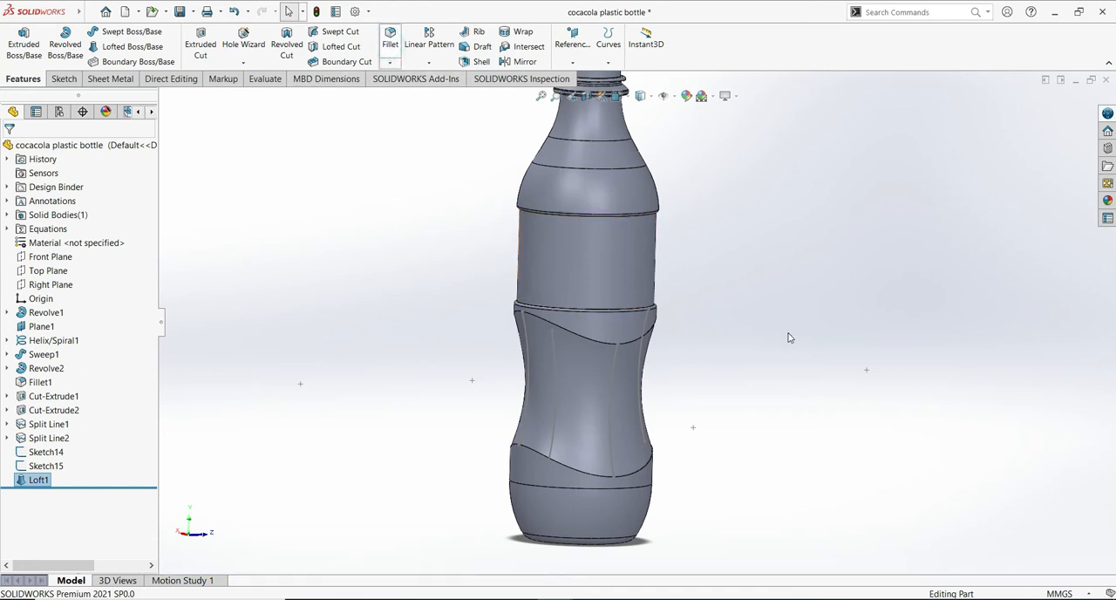
left_click(584, 338)
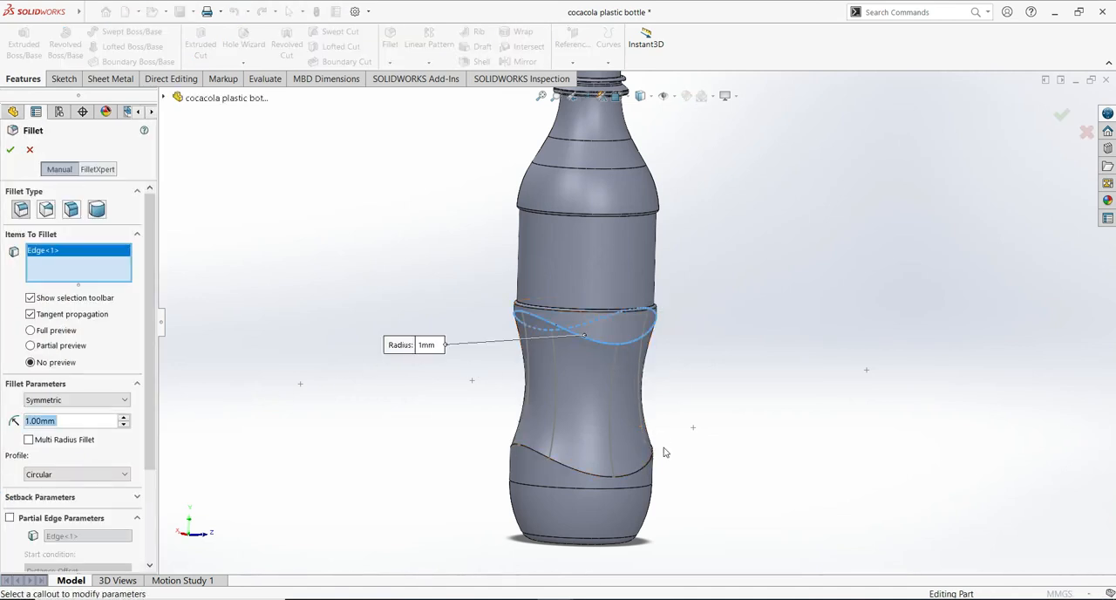
left_click(595, 473)
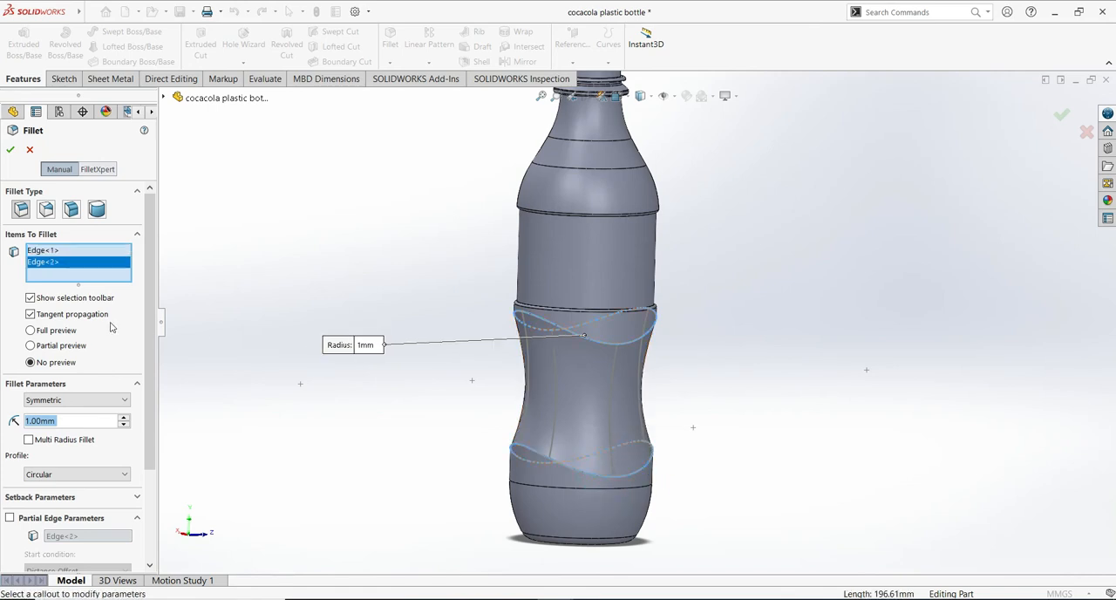
left_click(10, 151)
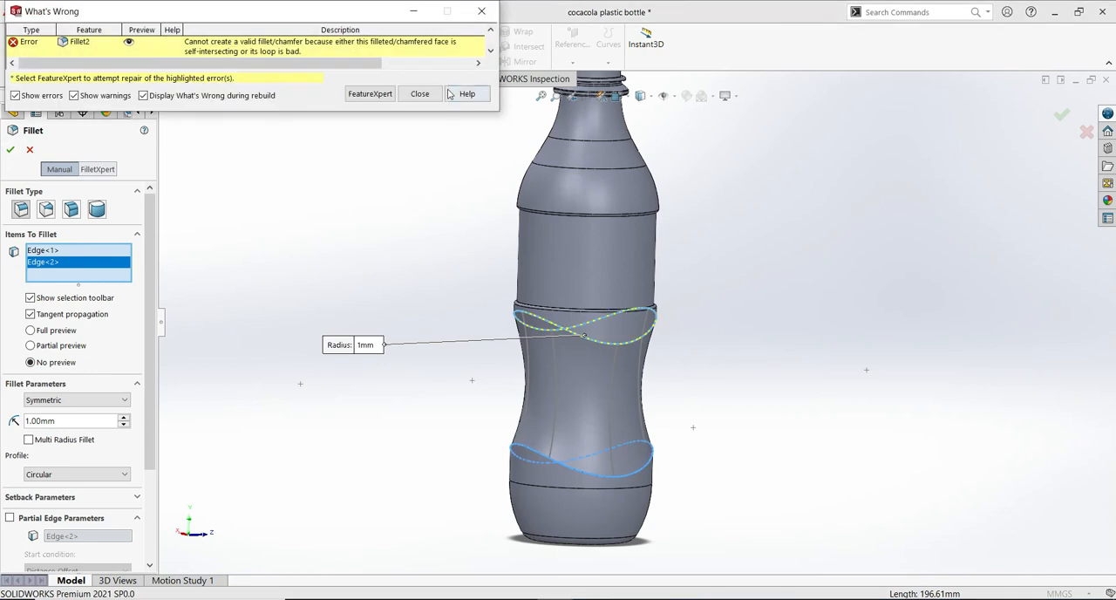
left_click(419, 94)
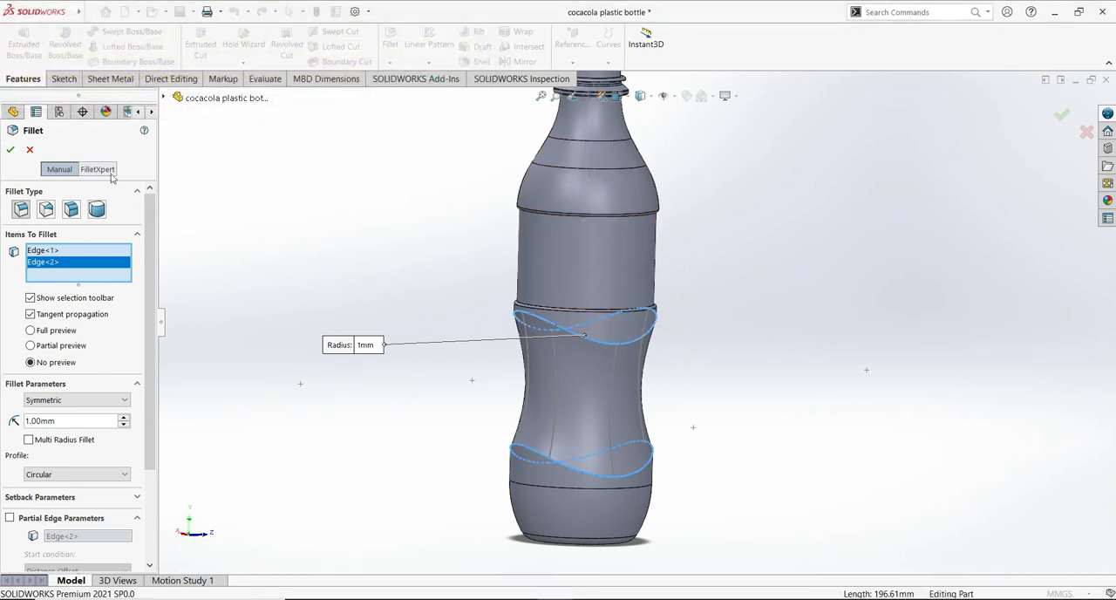
left_click(29, 150)
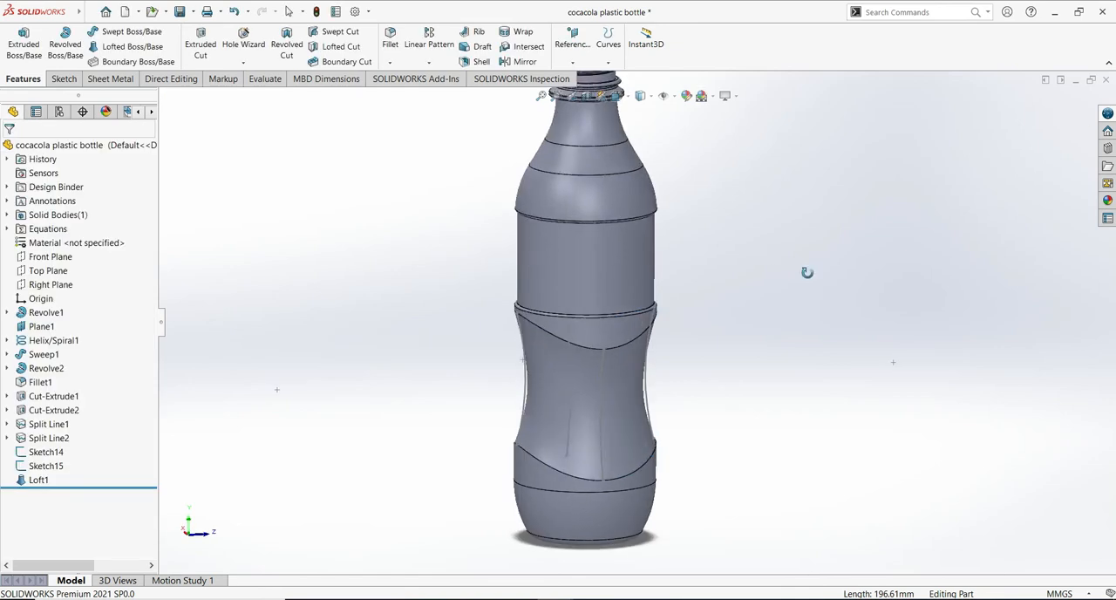
- On the Front Plane, sketch a line about 21.5 mm long rising outward from the right end of the bottle's lowest horizontal edge
middle_click_drag(813, 277, 850, 310)
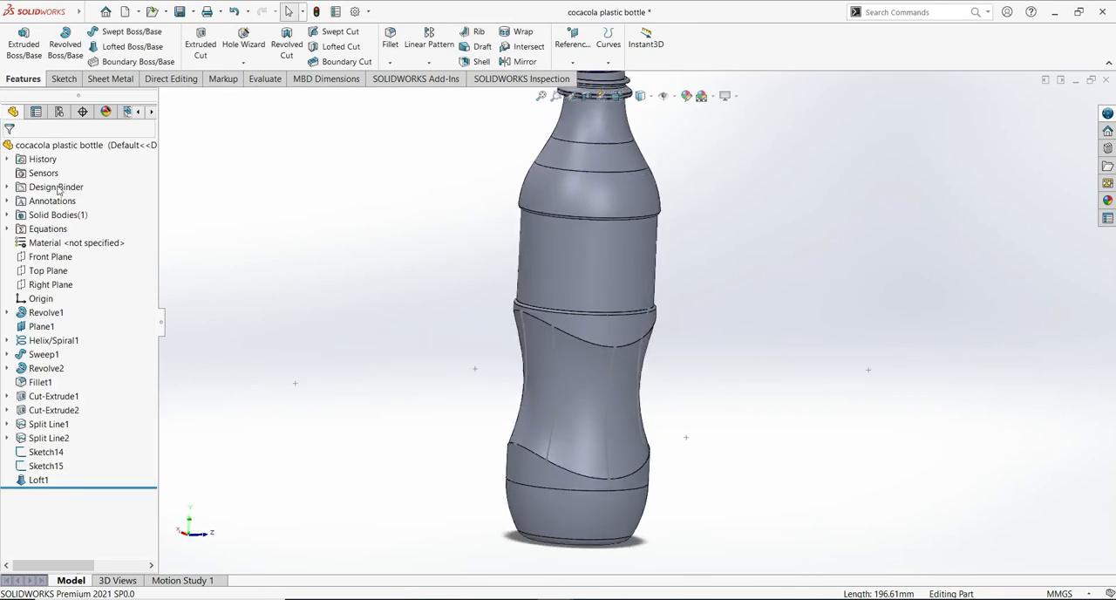
left_click(48, 257)
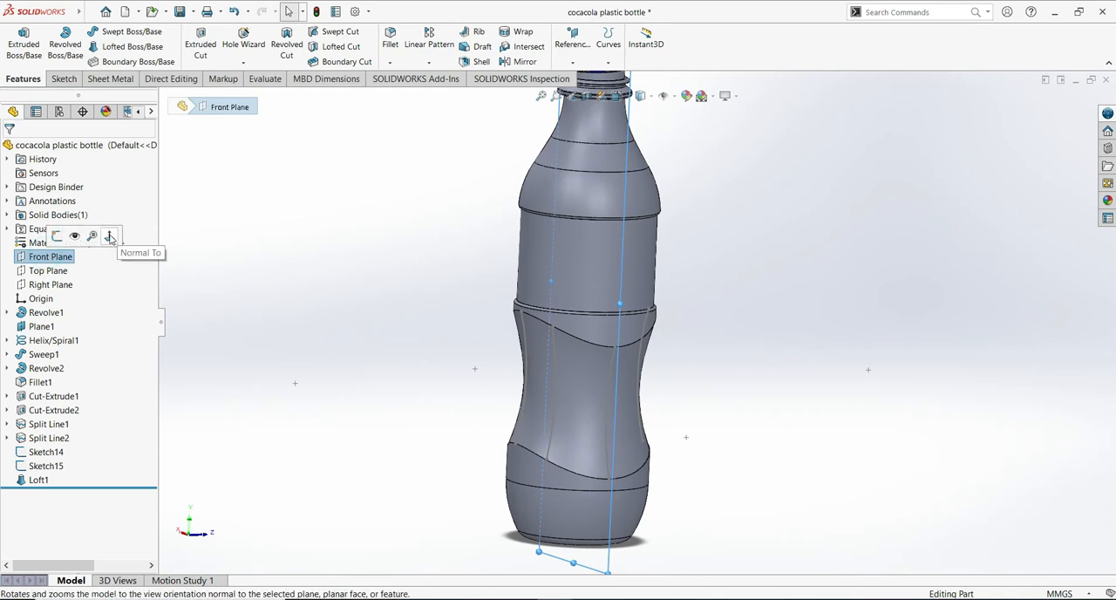
left_click(109, 238)
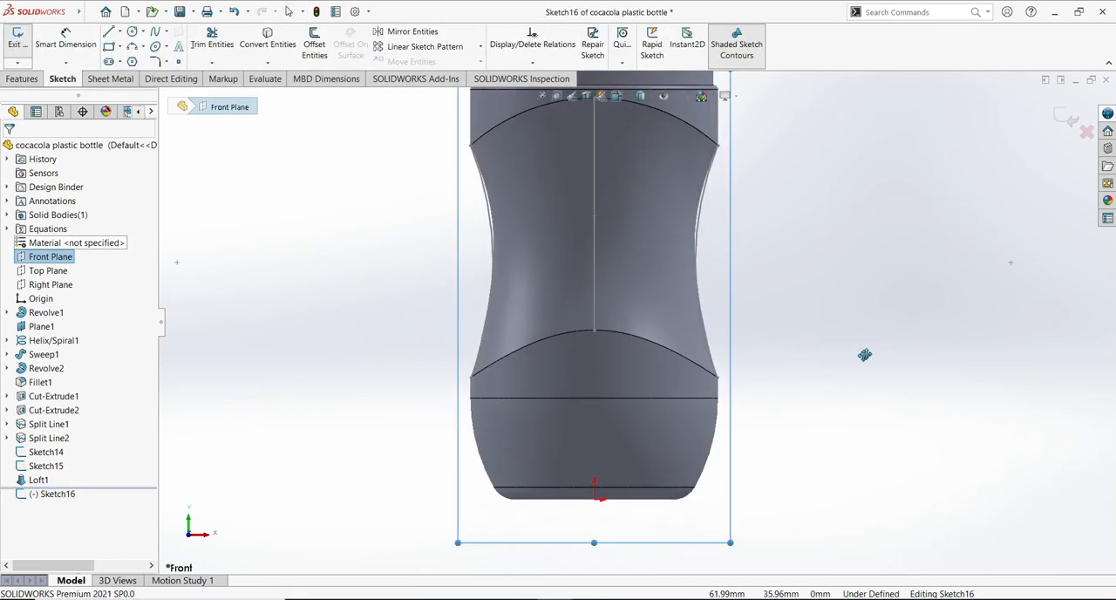
middle_click_drag(862, 354, 870, 351, "ctrl")
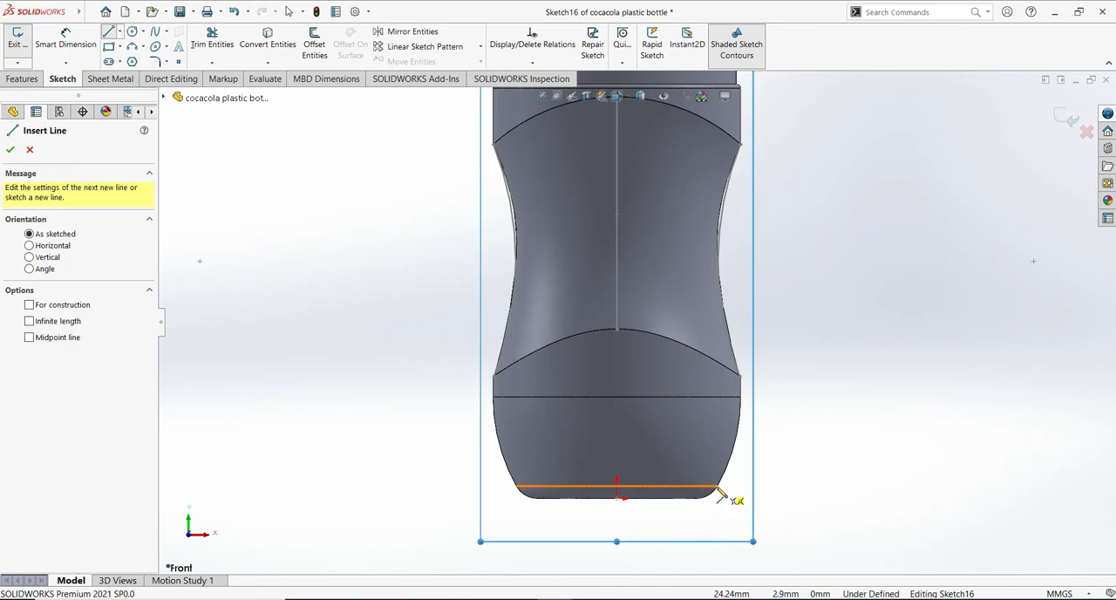
left_click(718, 489)
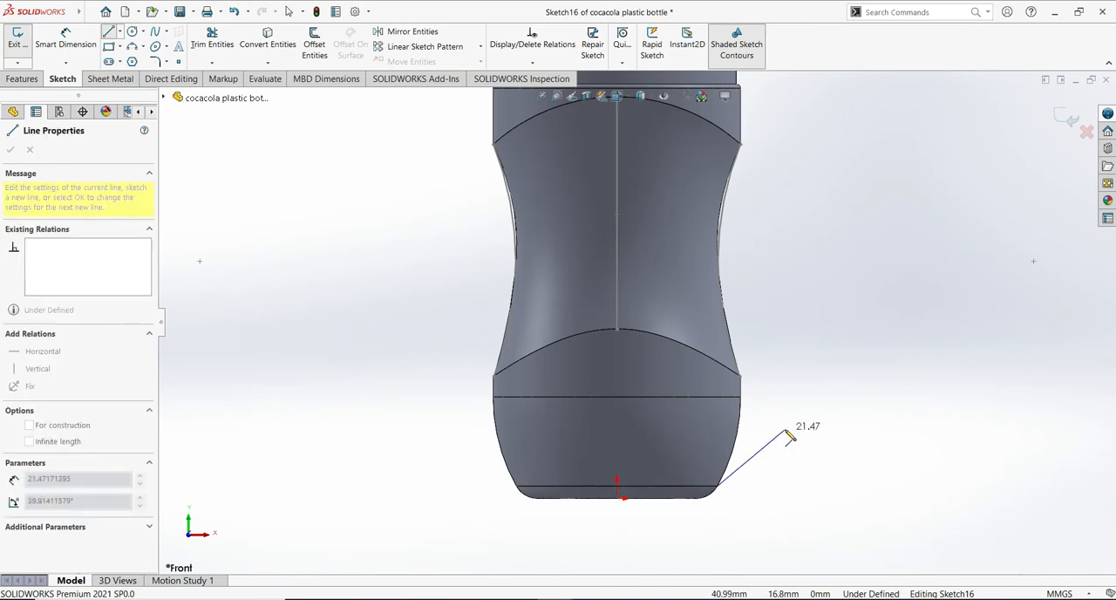
left_click(784, 429)
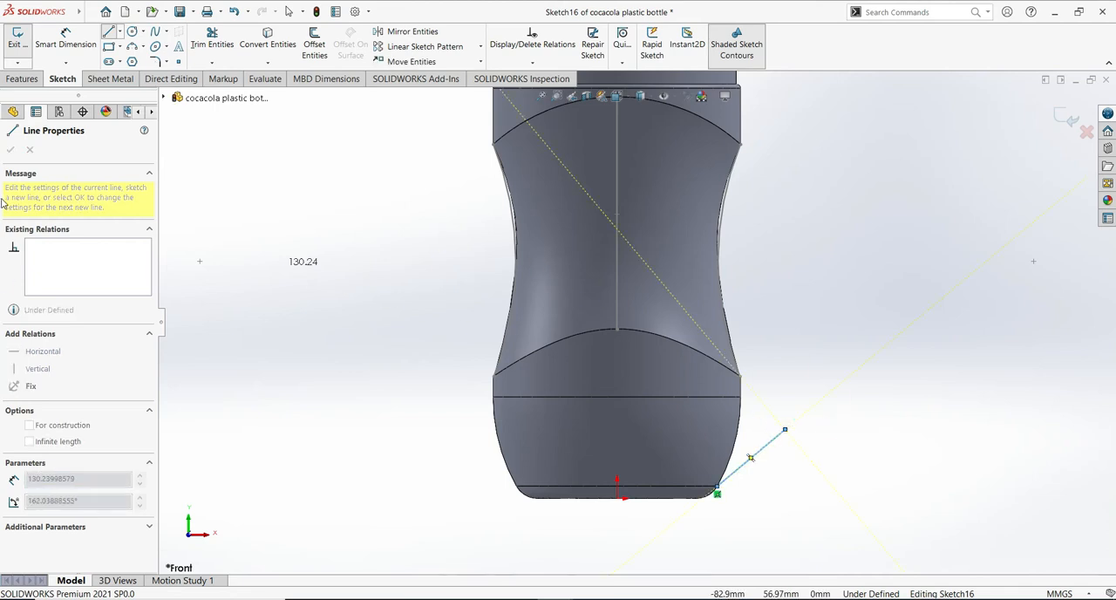
key("Escape")
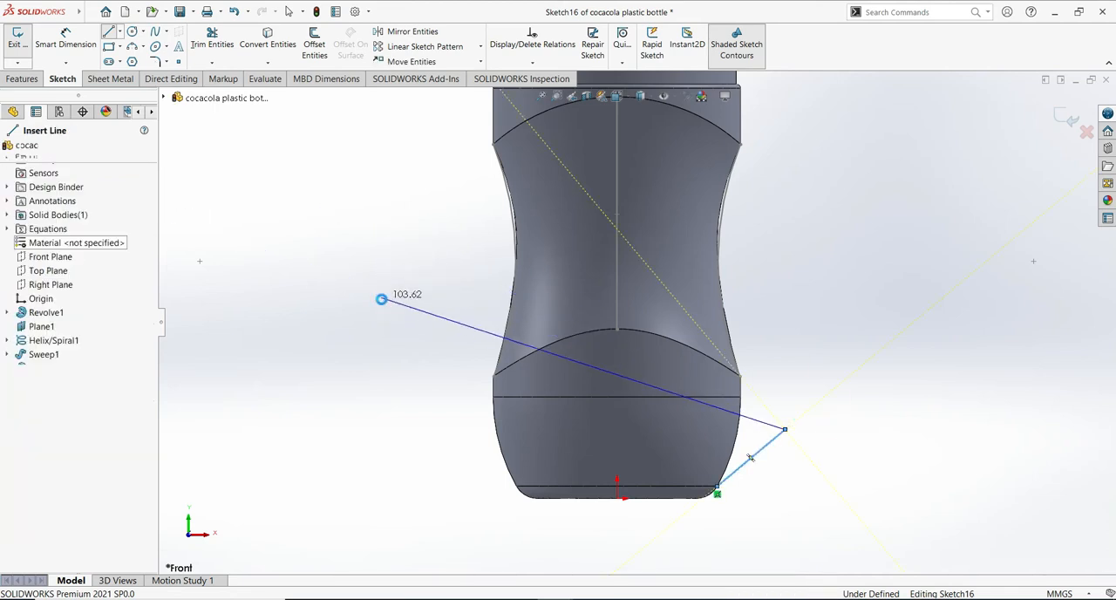
- Dimension the angle between the sloped line and the bottle's lowest horizontal edge as 123 degrees
left_click(67, 41)
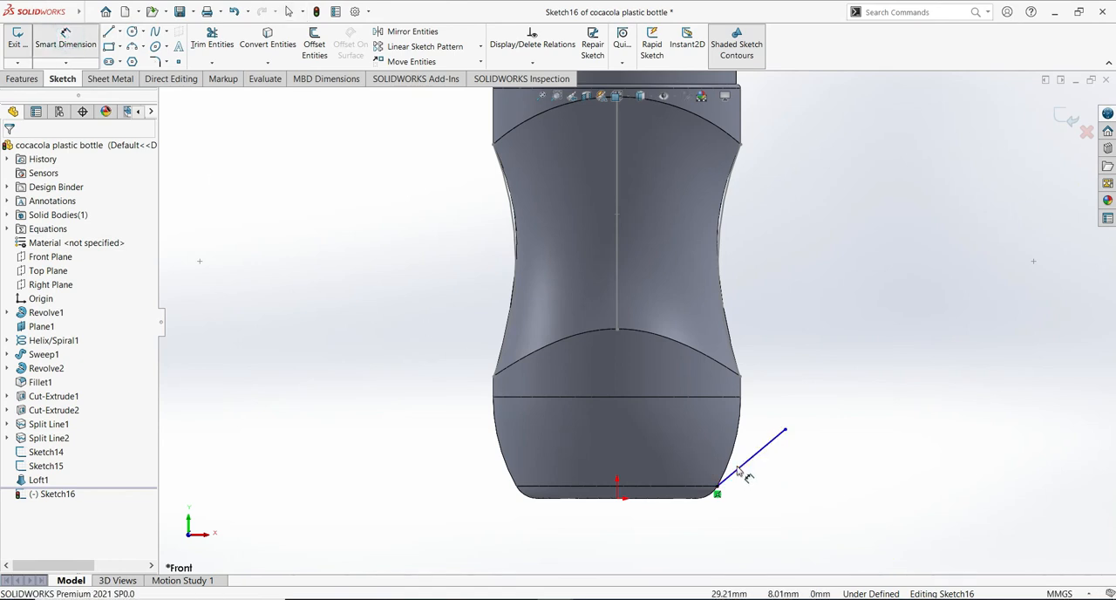
left_click(708, 485)
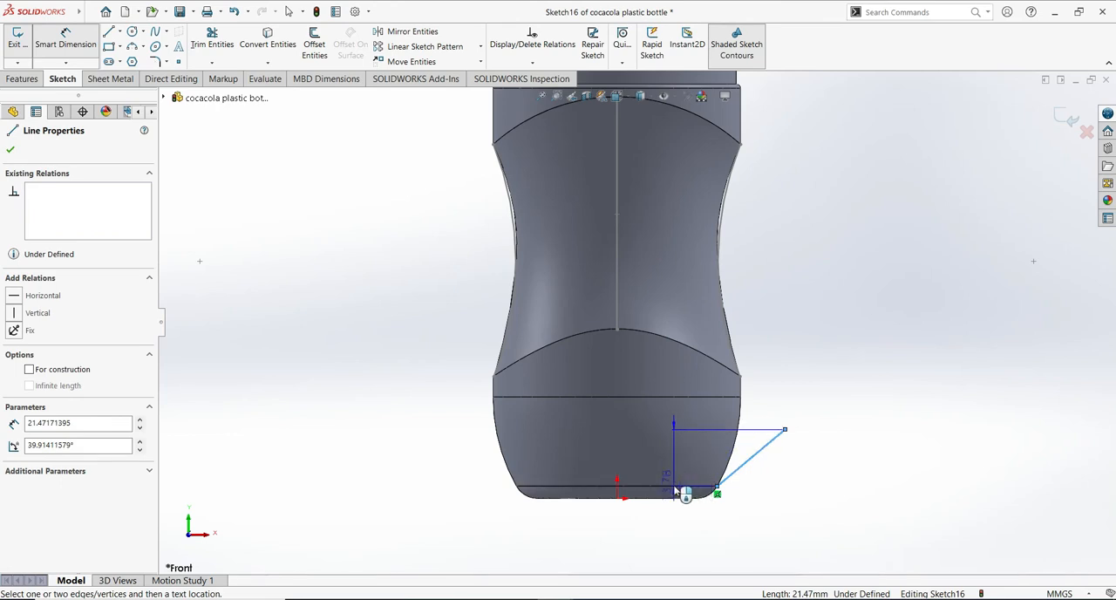
left_click(677, 492)
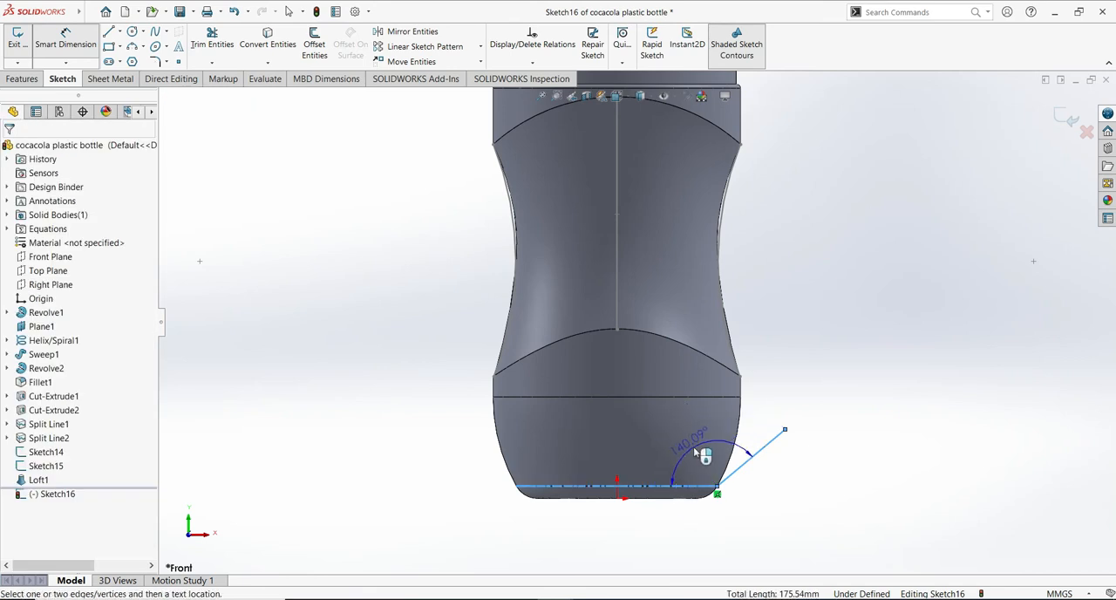
left_click(689, 447)
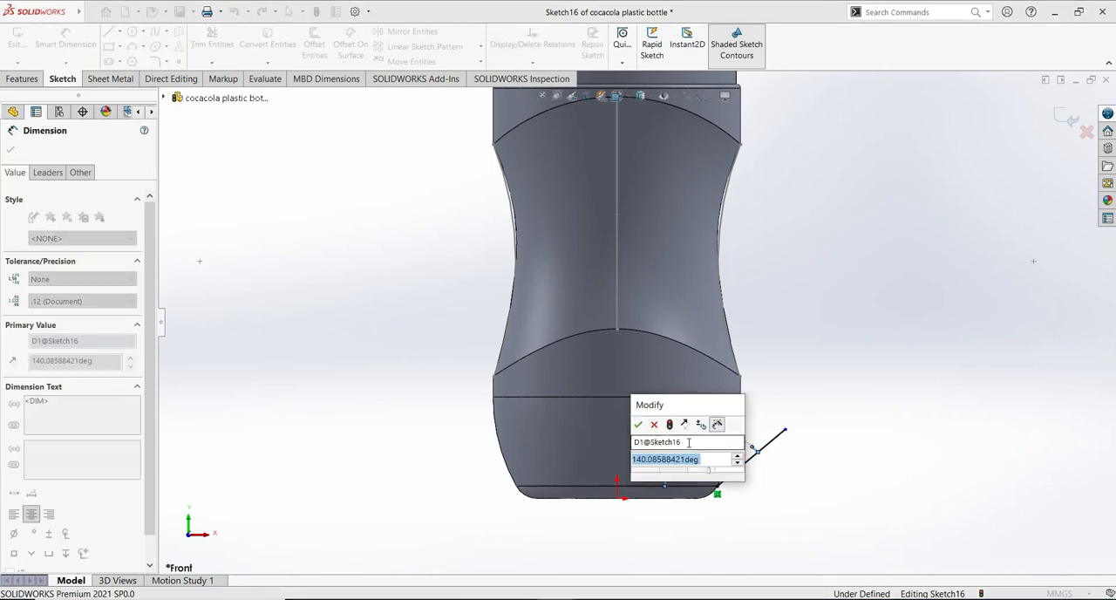
type("123")
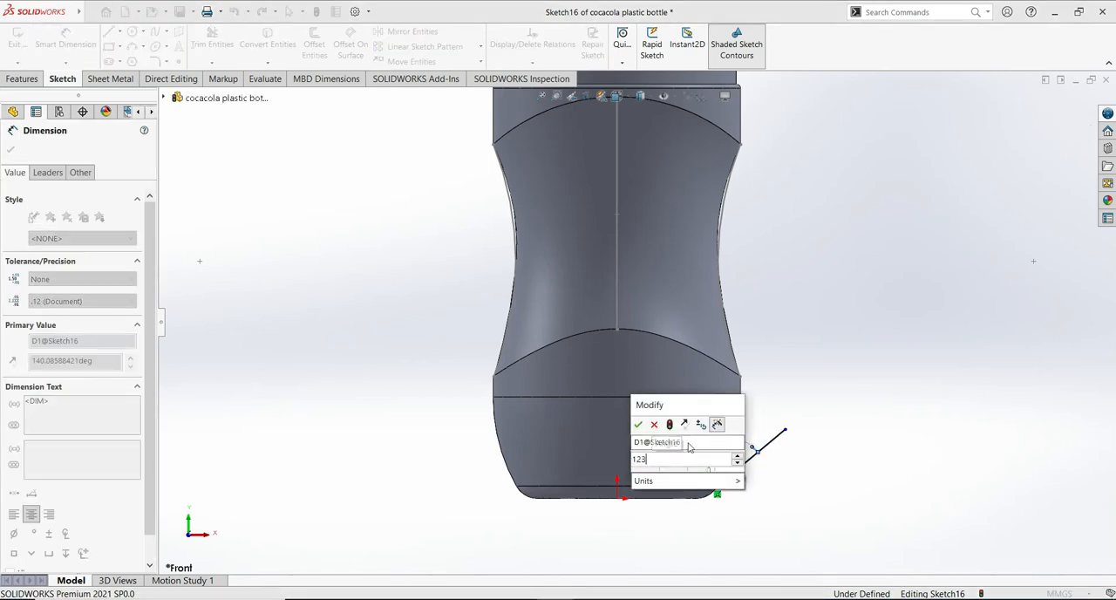
left_click(641, 427)
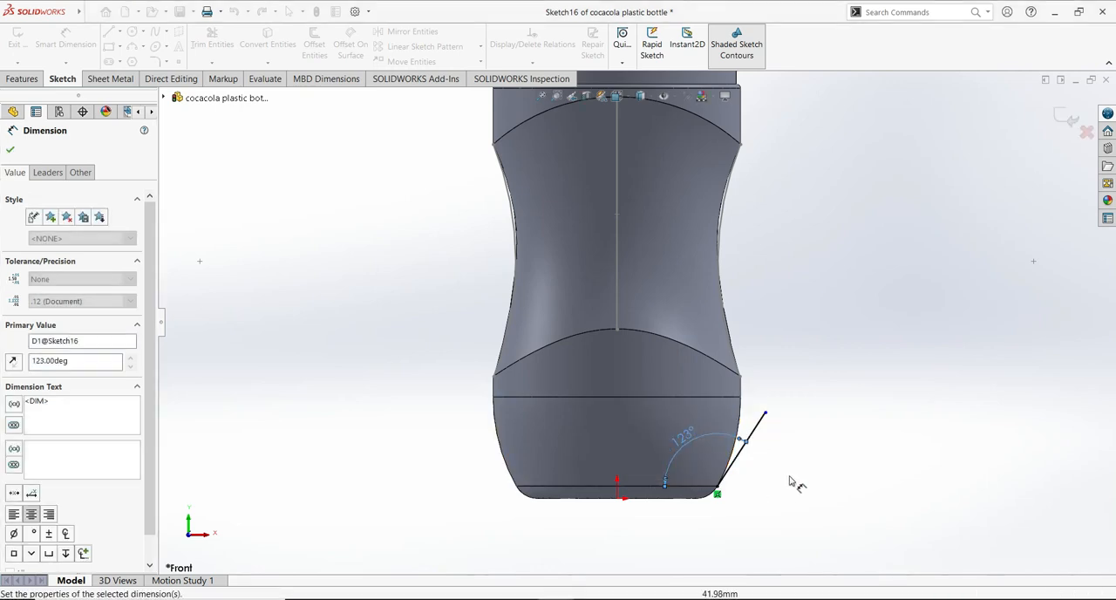
- Dimension the sloped line's length as 19.5 mm and exit the sketch
left_click(740, 460)
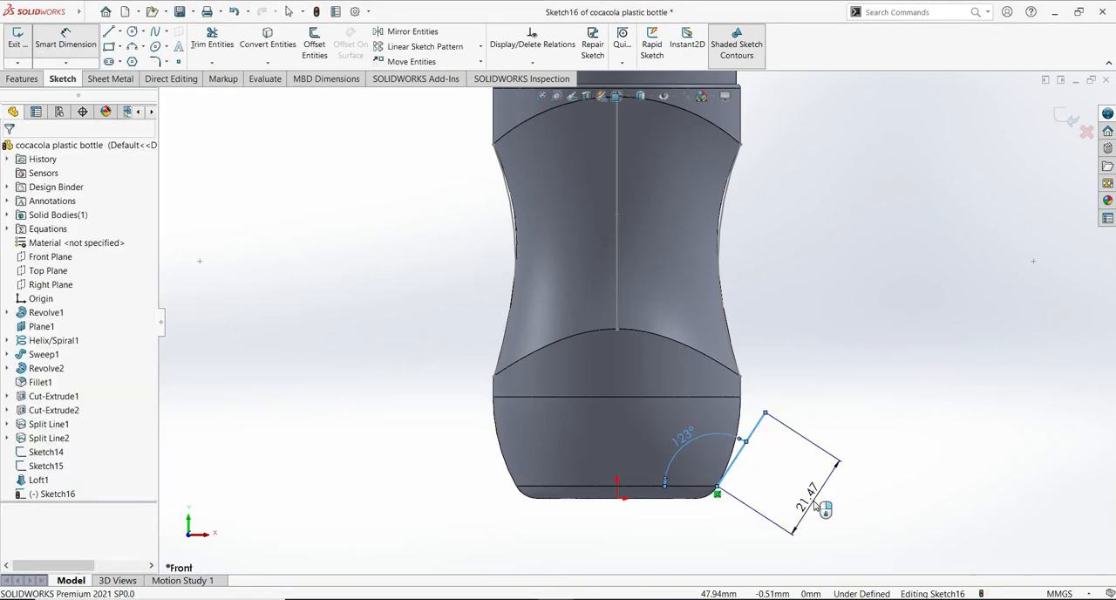
left_click(817, 504)
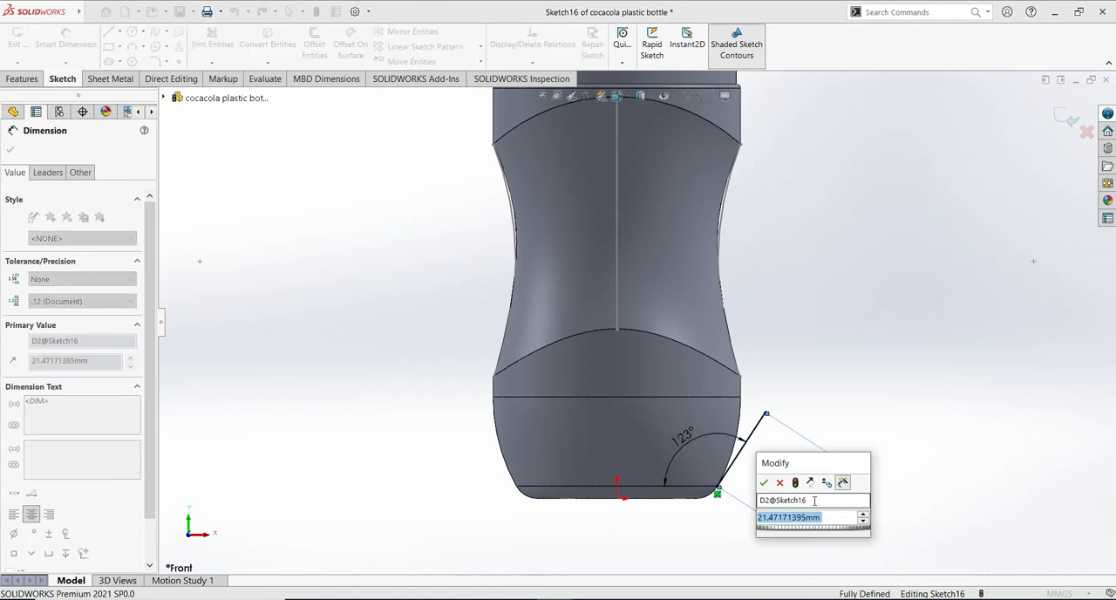
type("19.5")
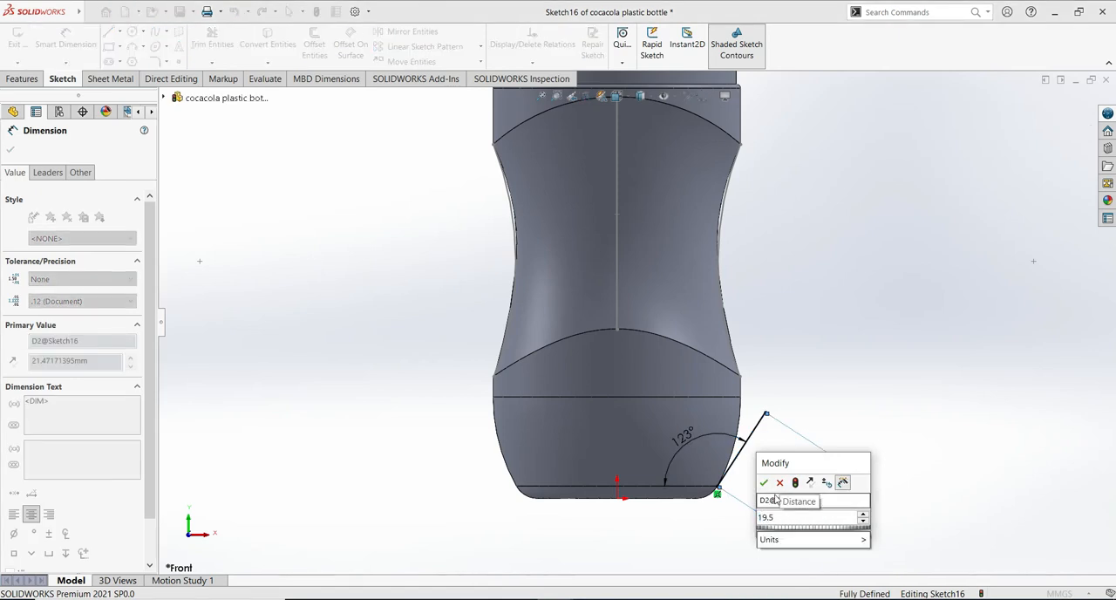
key("Escape")
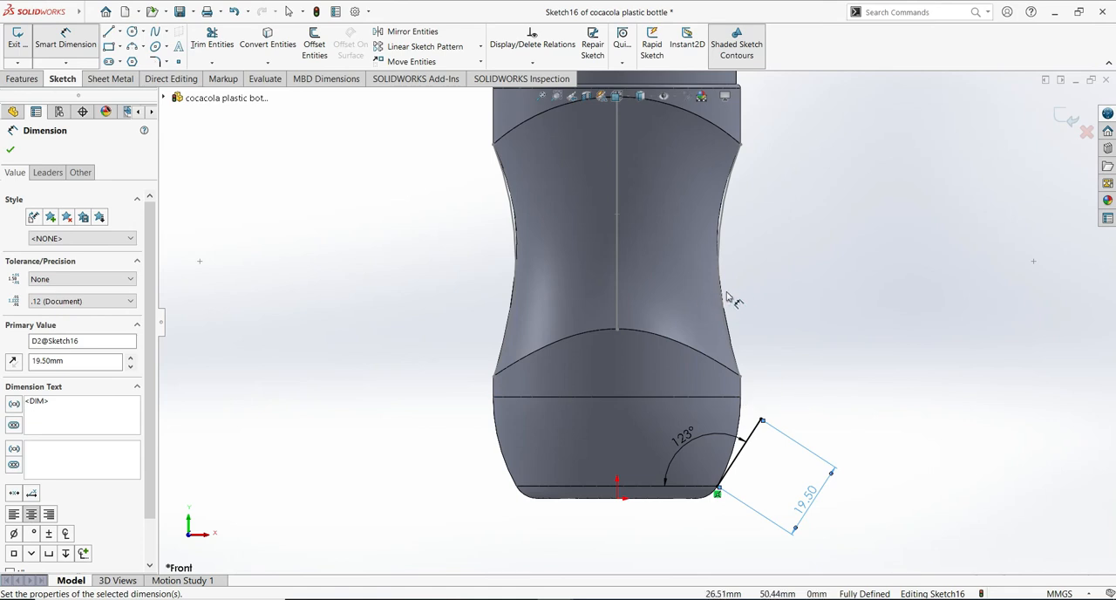
left_click(14, 151)
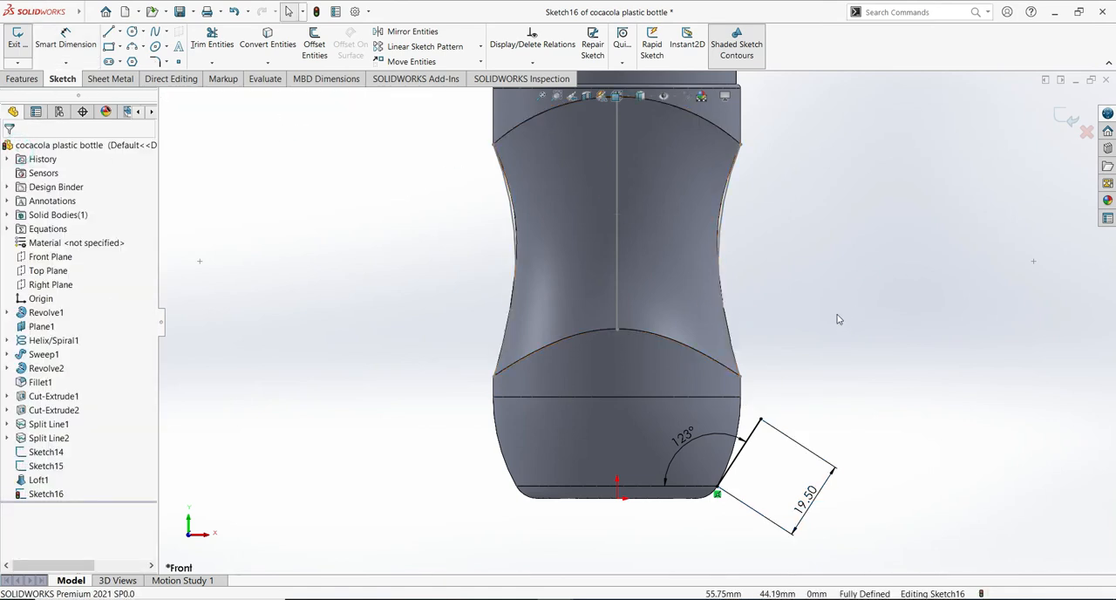
left_click(778, 431)
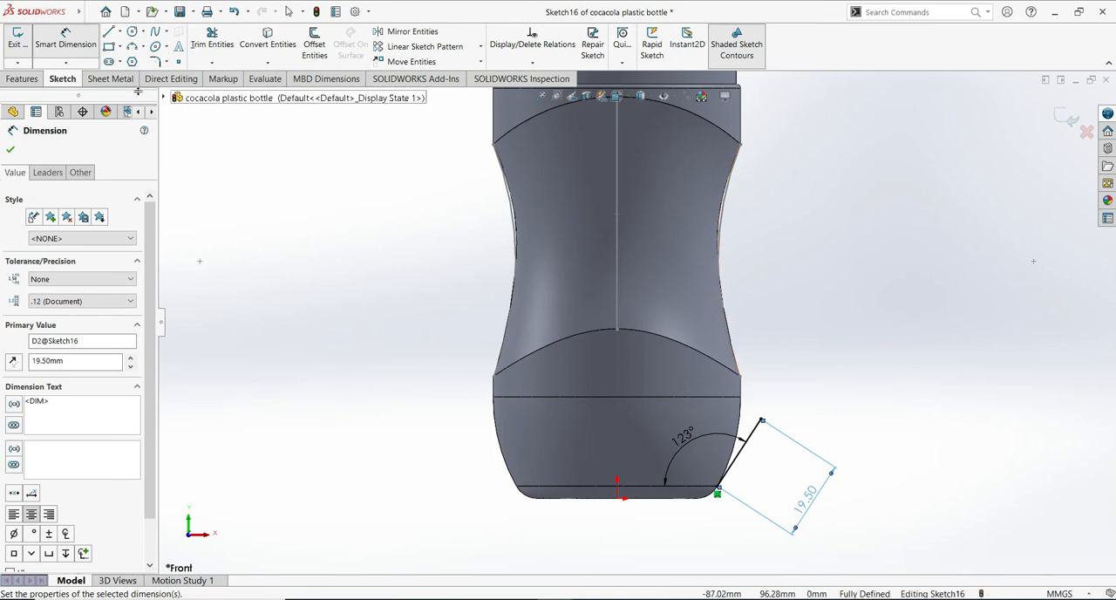
left_click(10, 152)
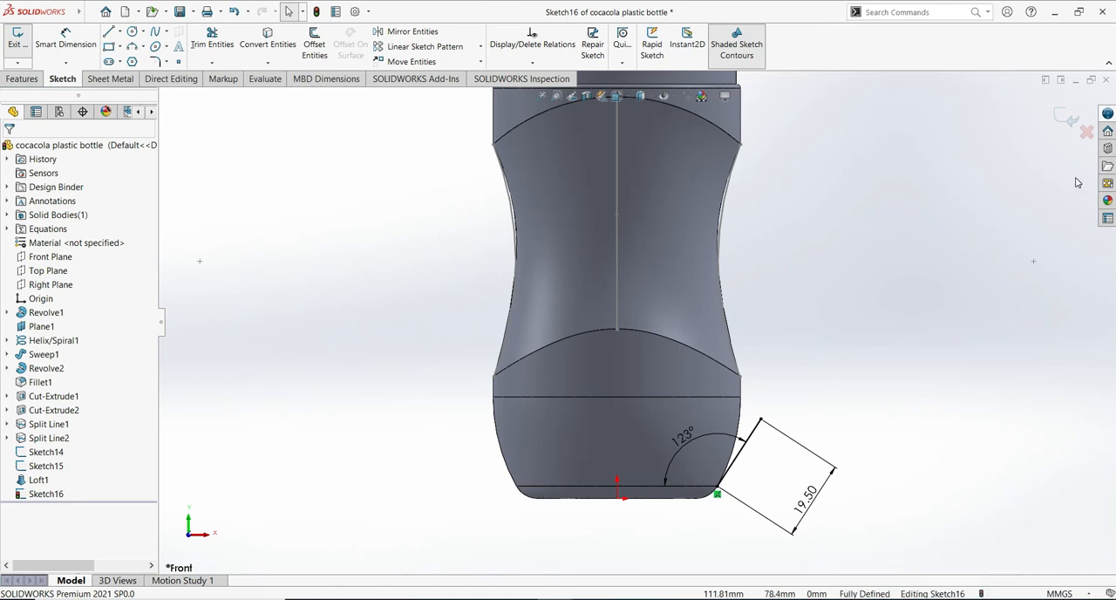
double_click(959, 299)
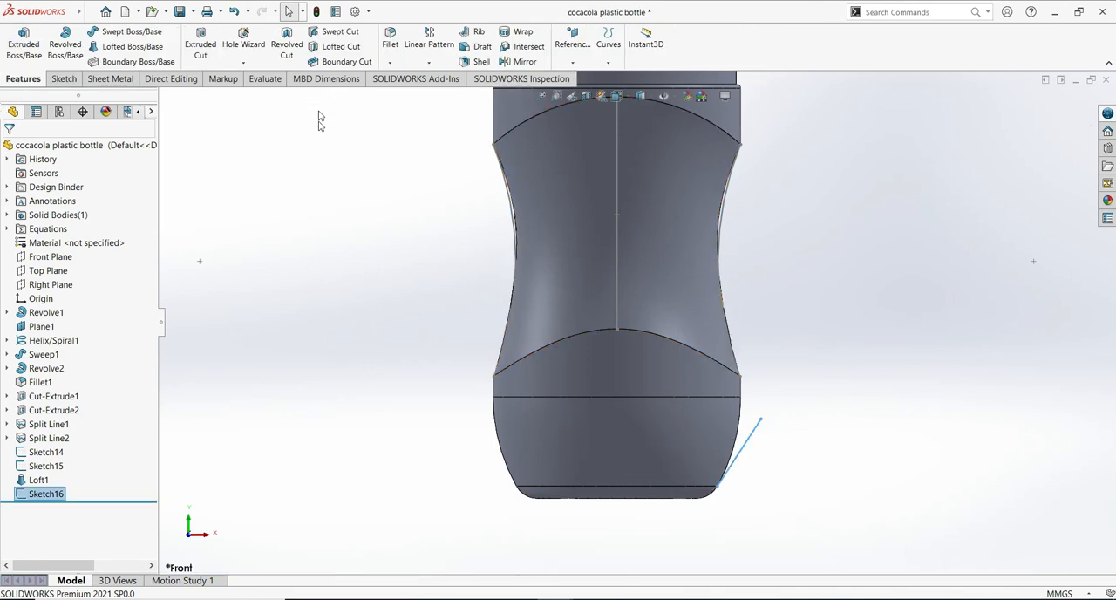
- Create a reference plane perpendicular to the sloped line and coincident with its outer endpoint
left_click(164, 12)
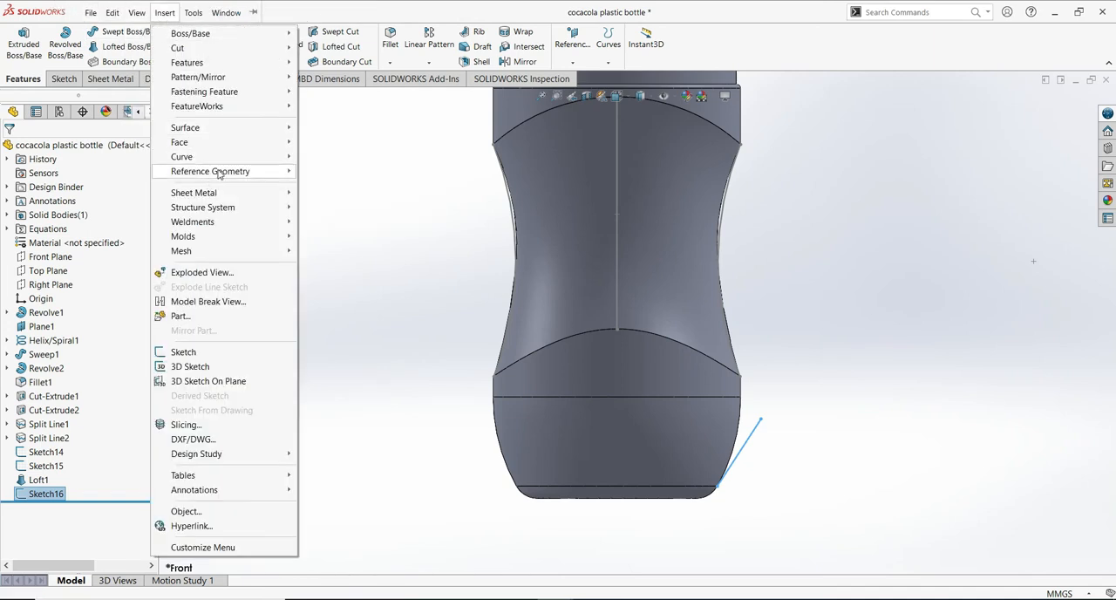
mouse_move(218, 174)
left_click(328, 172)
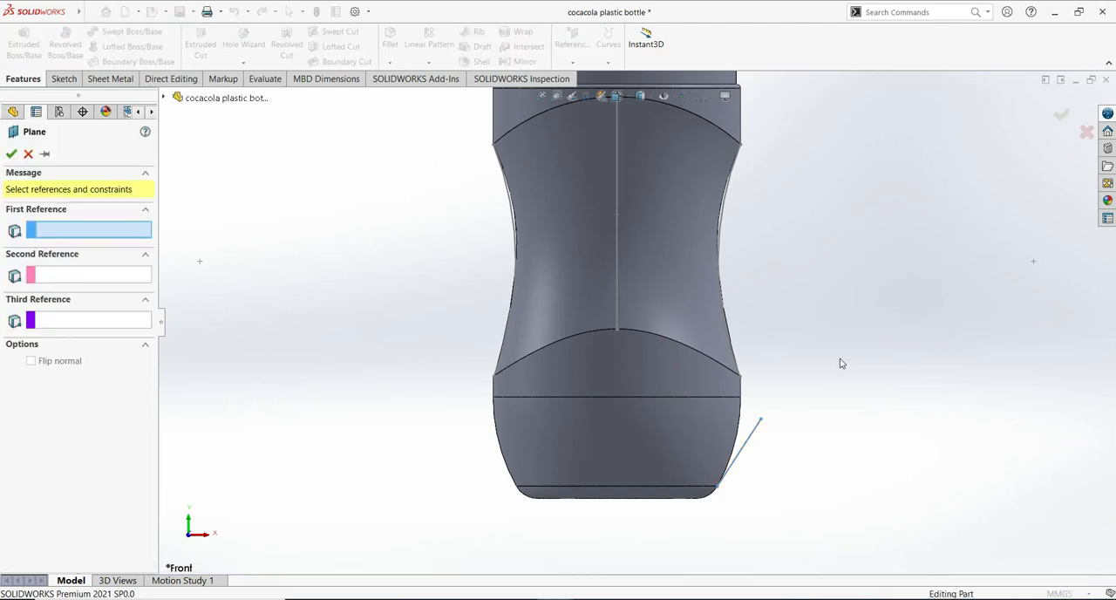
left_click(747, 446)
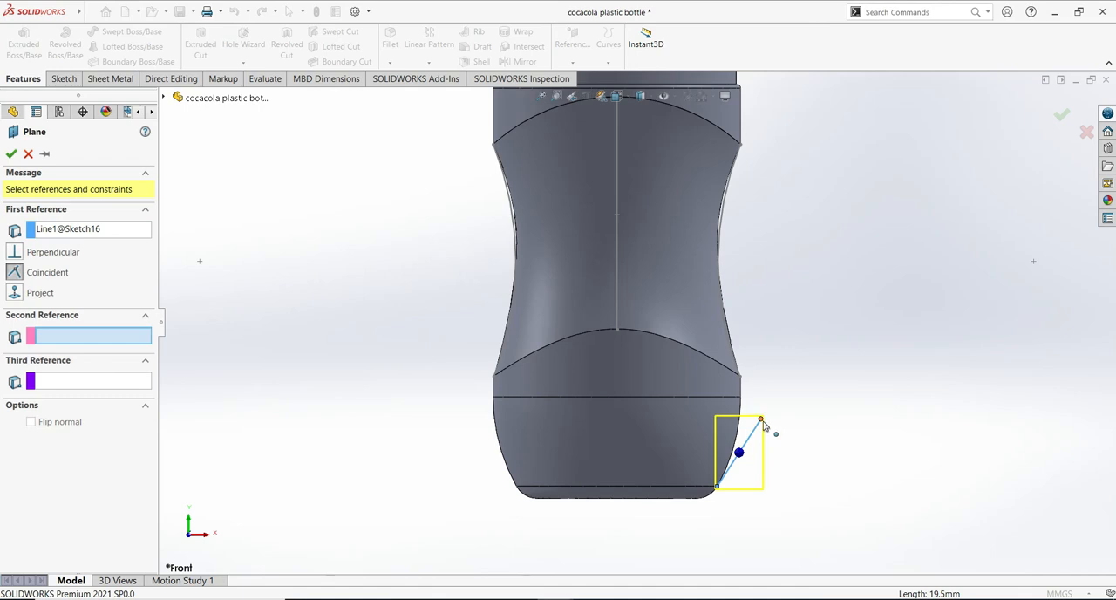
left_click(761, 420)
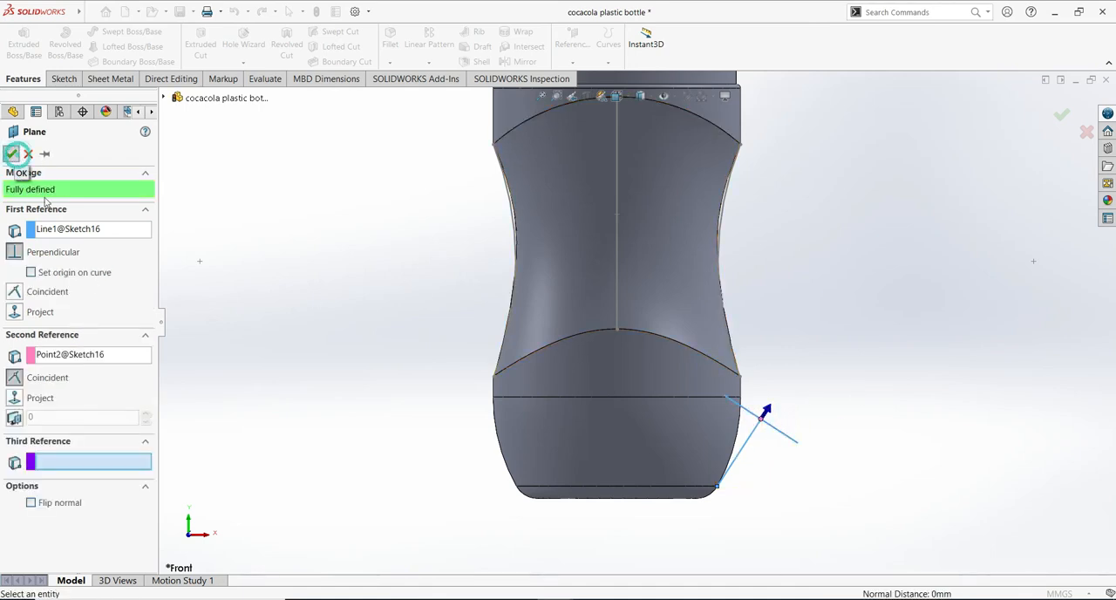
right_click(250, 223)
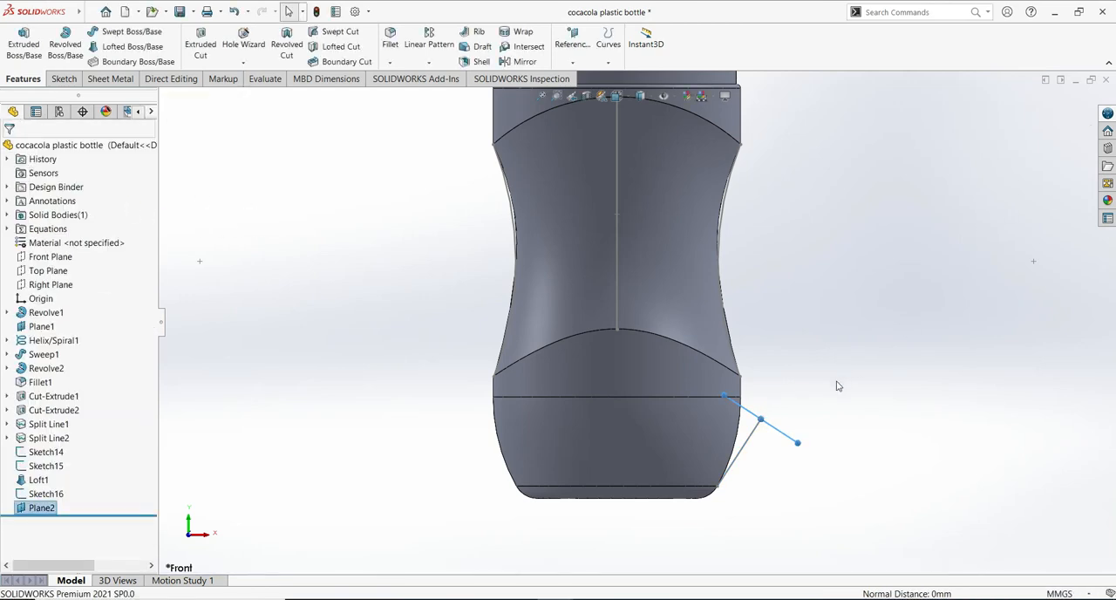
middle_click_drag(945, 371, 847, 448)
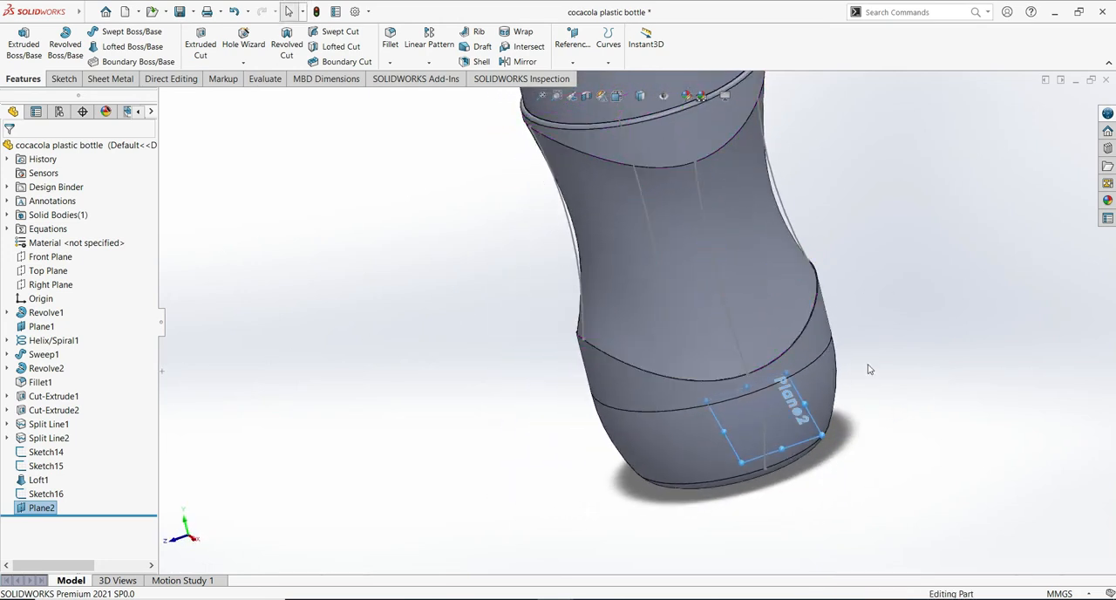
- Start a new sketch on the angled reference plane near the bottle's base
middle_click_drag(974, 417, 755, 392, "ctrl")
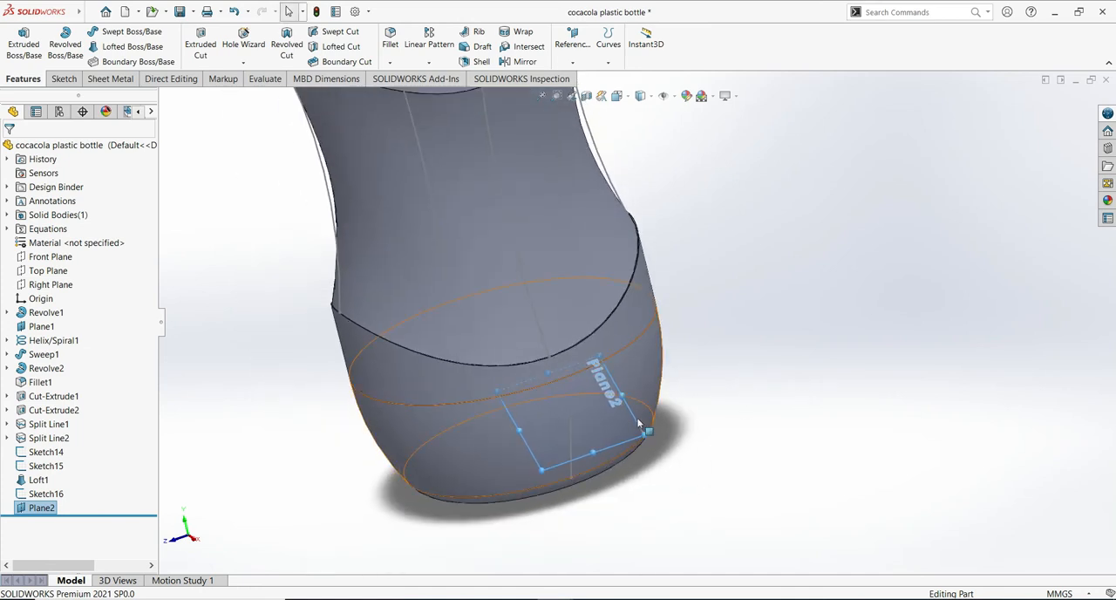
key("Escape")
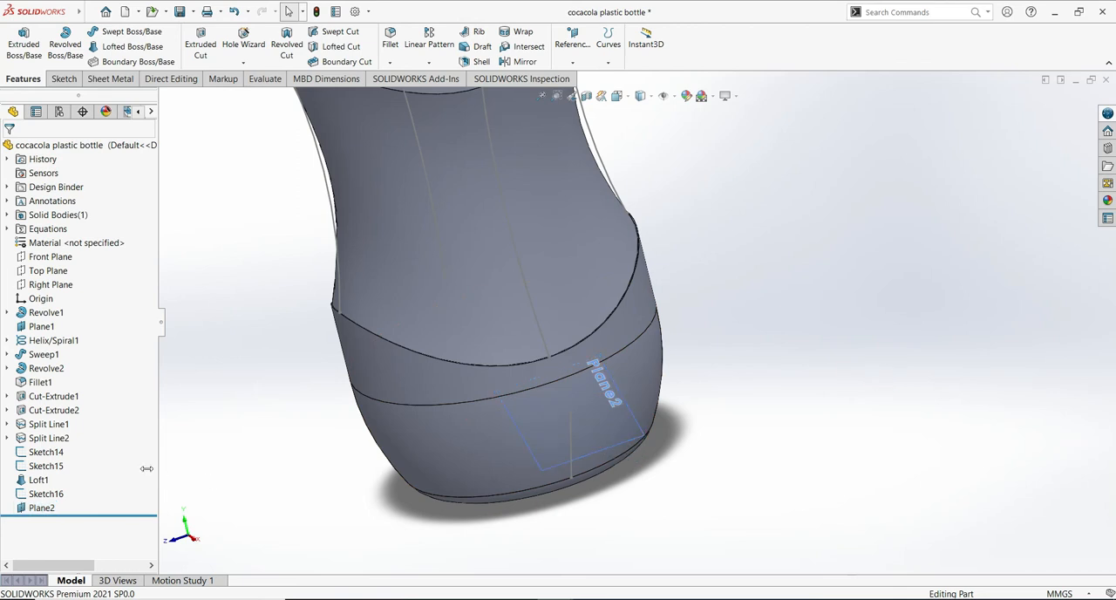
left_click(44, 508)
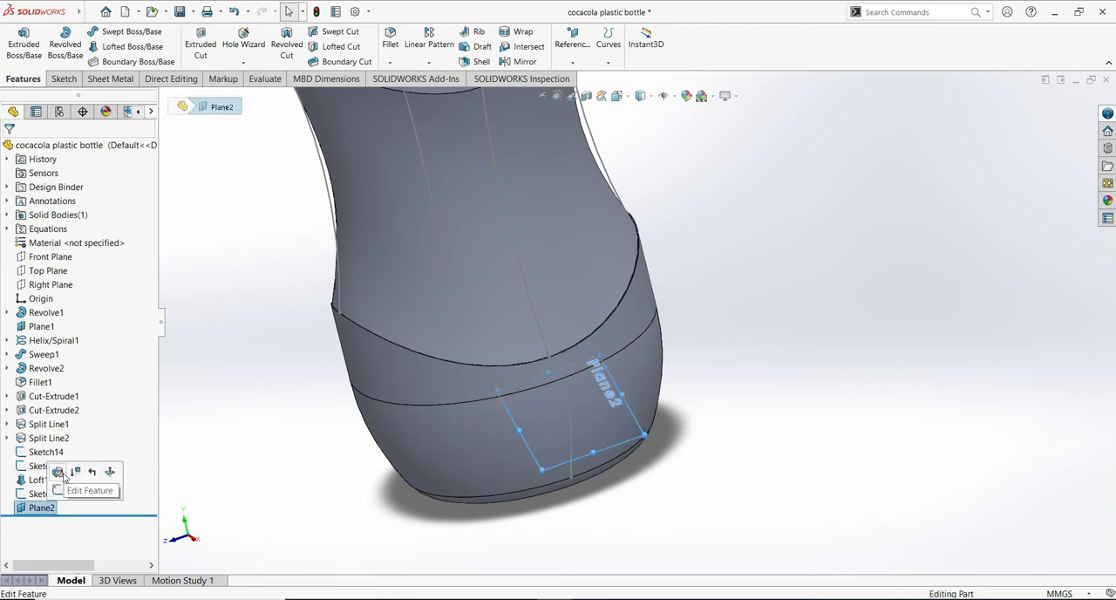
left_click(56, 490)
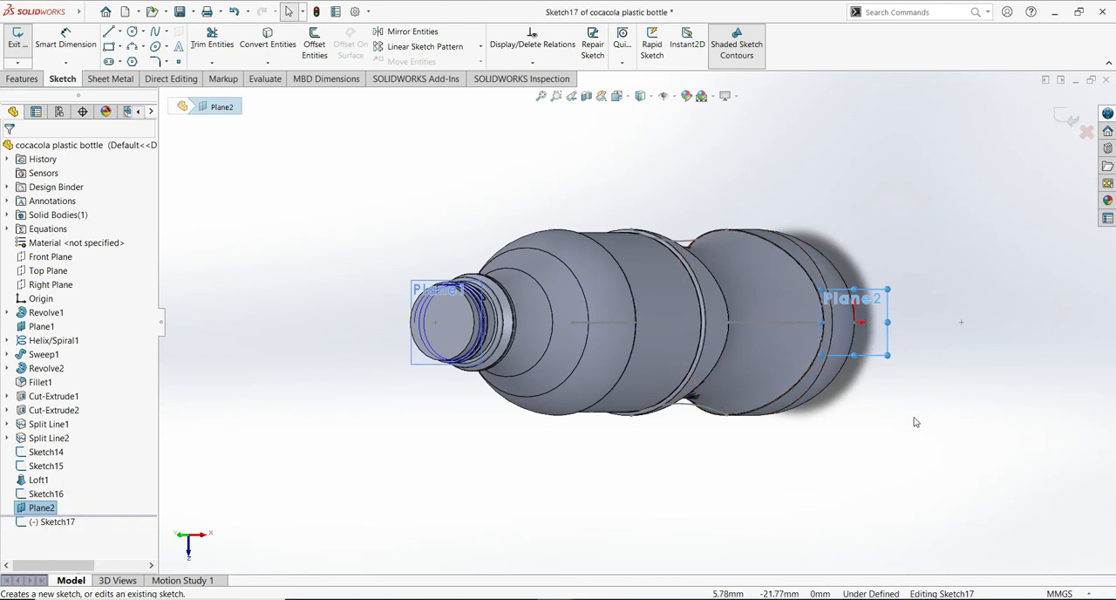
- Sketch a horizontal centerline about 8 mm long that passes through the sketch origin and extends to both sides of it
scroll(882, 473, "down", 5)
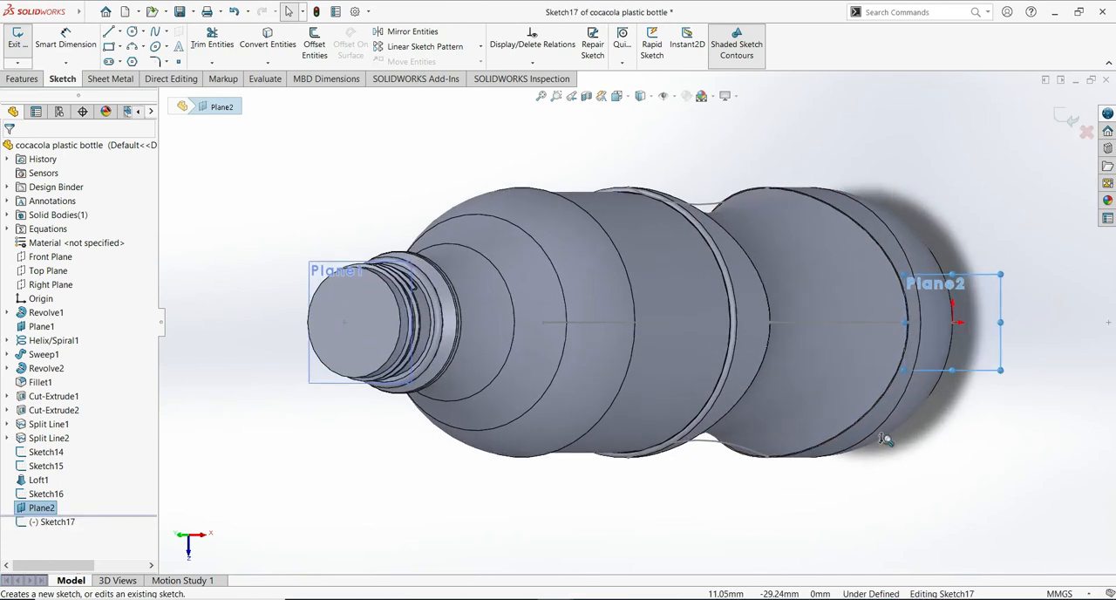
scroll(614, 475, "down", 2)
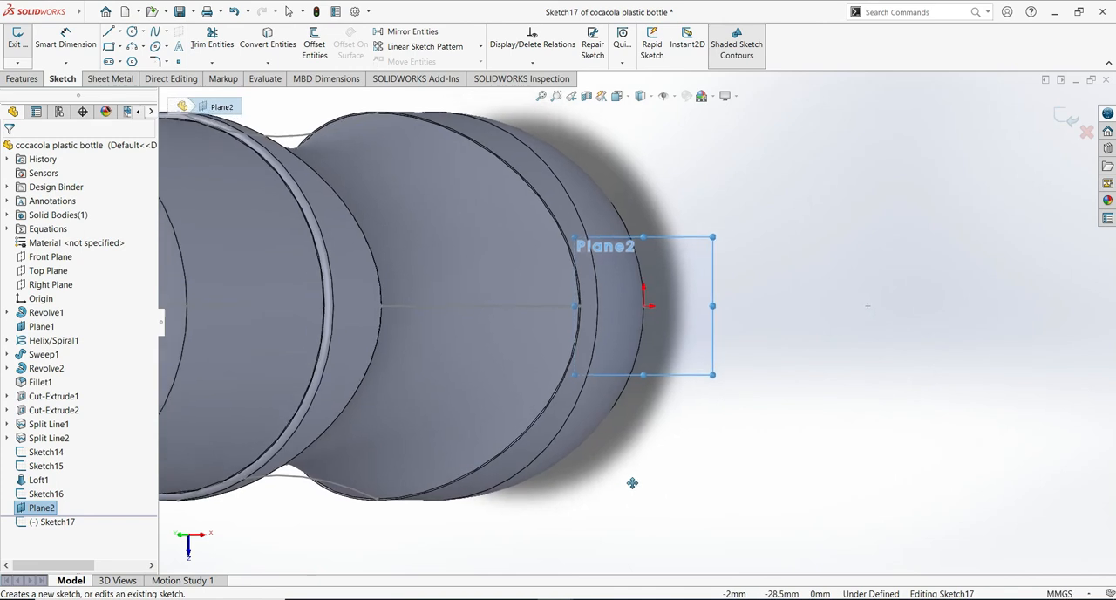
scroll(679, 435, "down", 2)
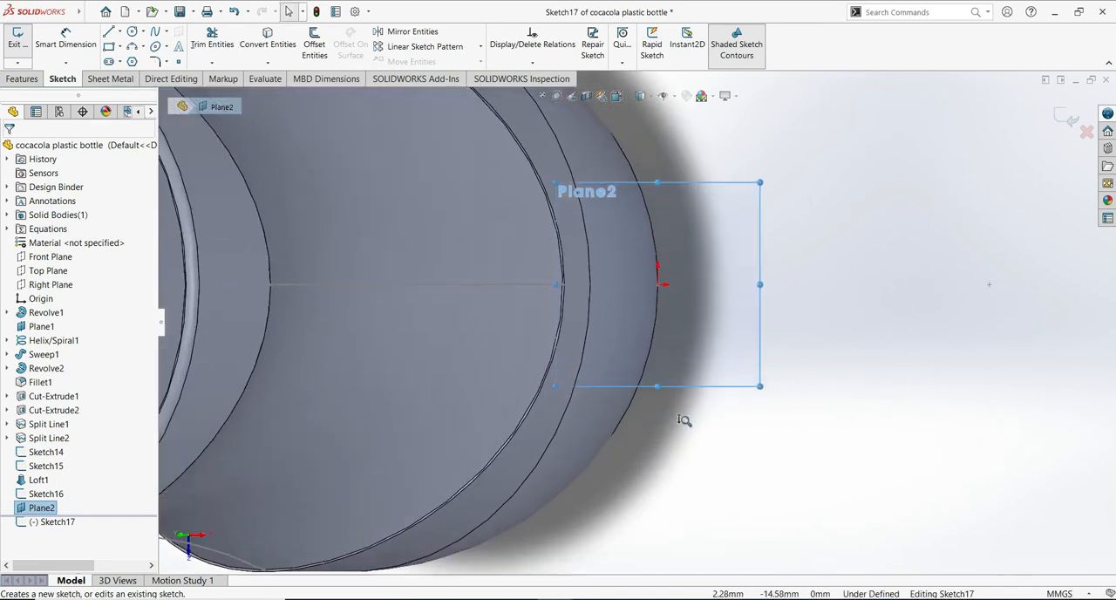
scroll(730, 493, "up", 2)
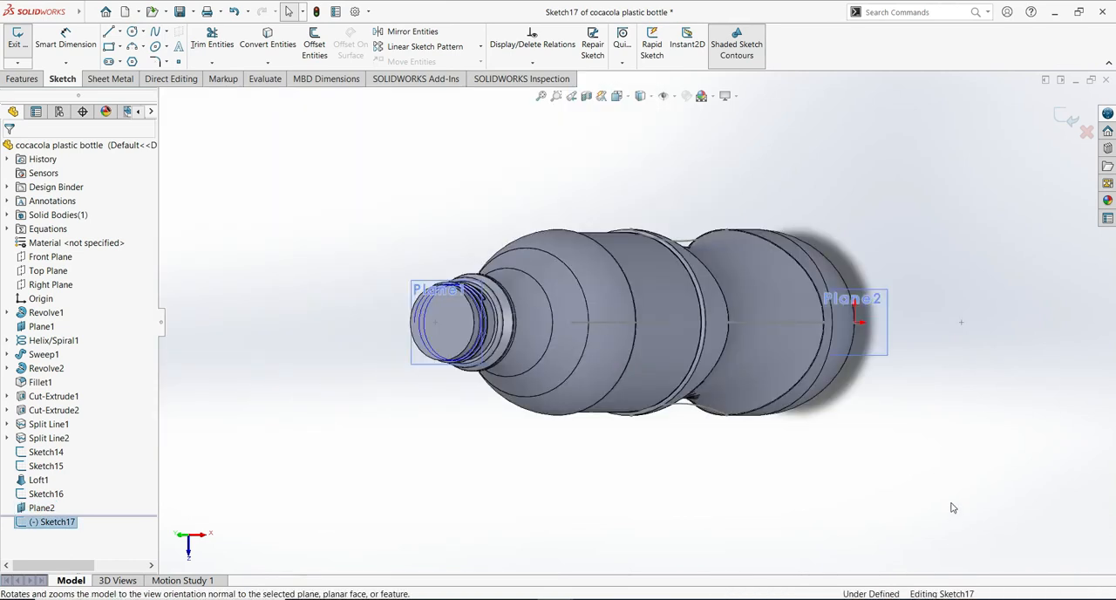
middle_click_drag(951, 506, 952, 447, "shift")
key("f")
middle_click_drag(1010, 478, 827, 439, "ctrl")
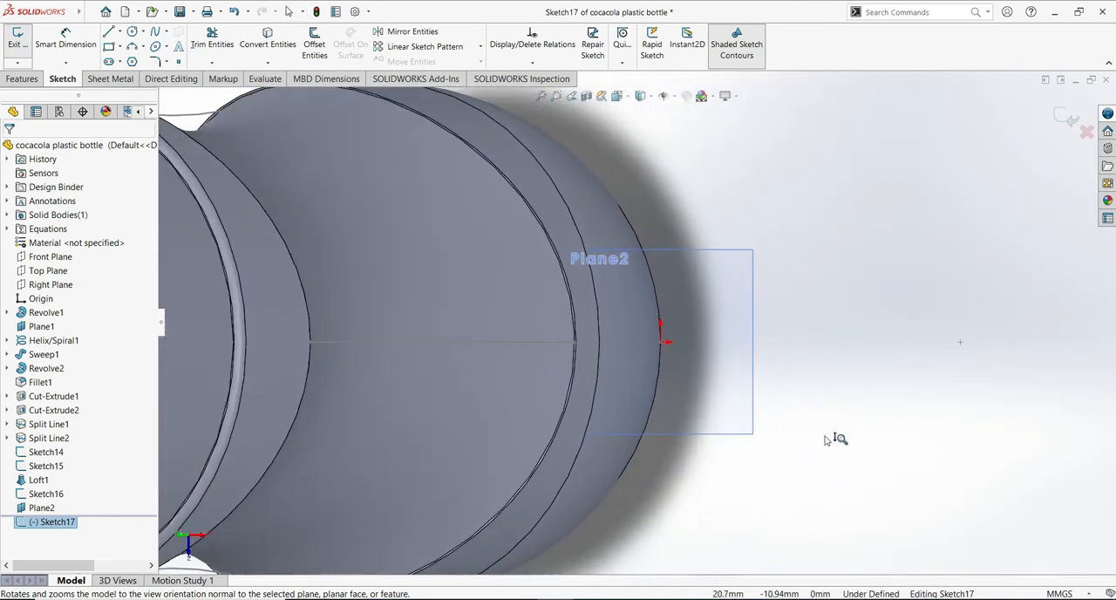
left_click(119, 33)
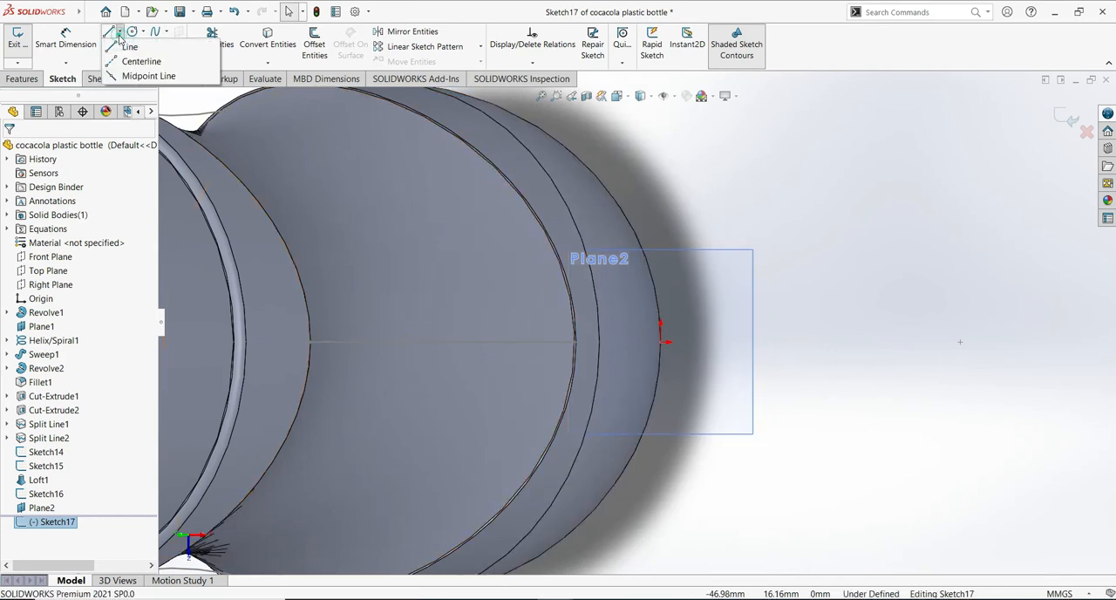
left_click(136, 61)
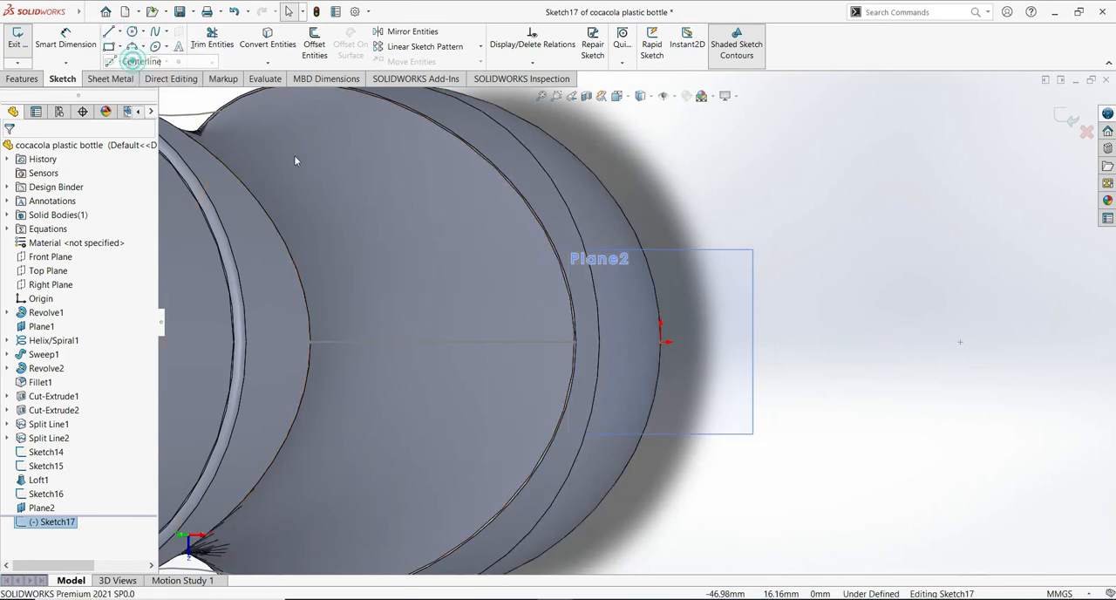
left_click(661, 343)
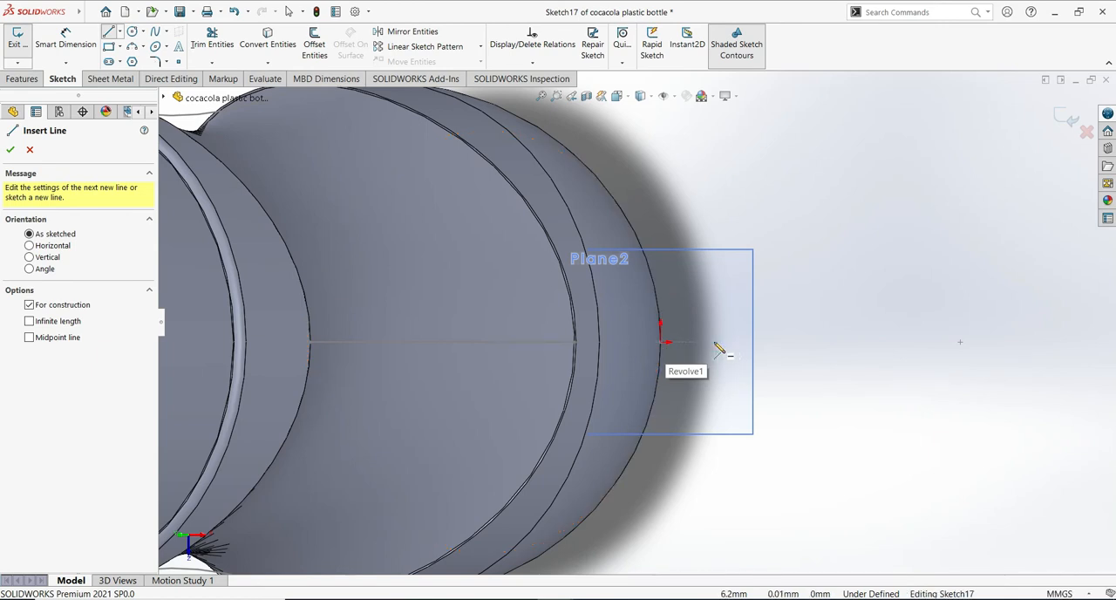
left_click(715, 342)
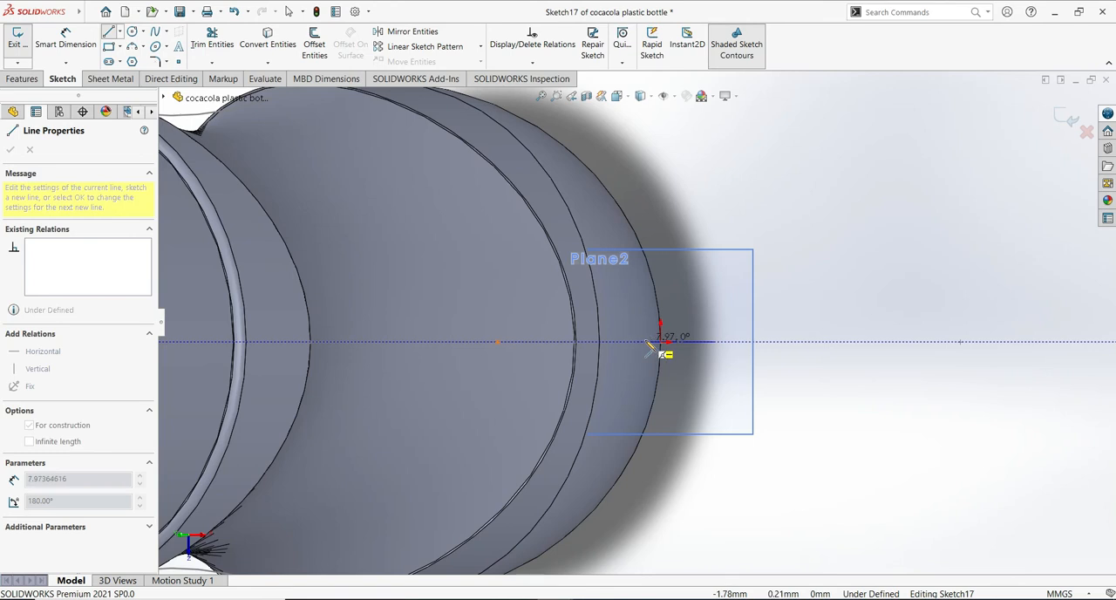
left_click(642, 341)
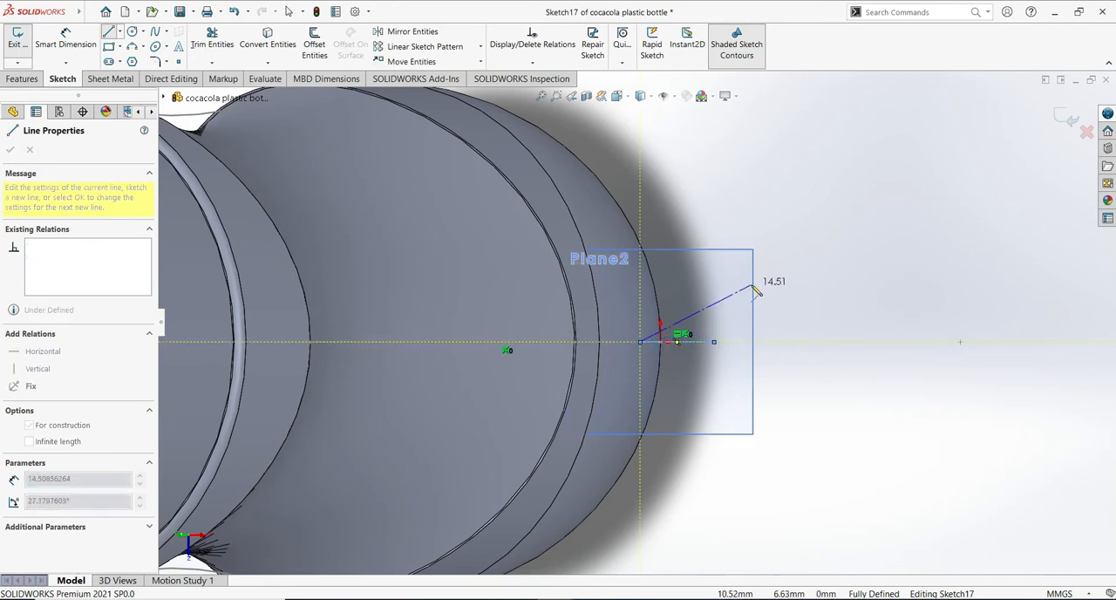
key("Escape")
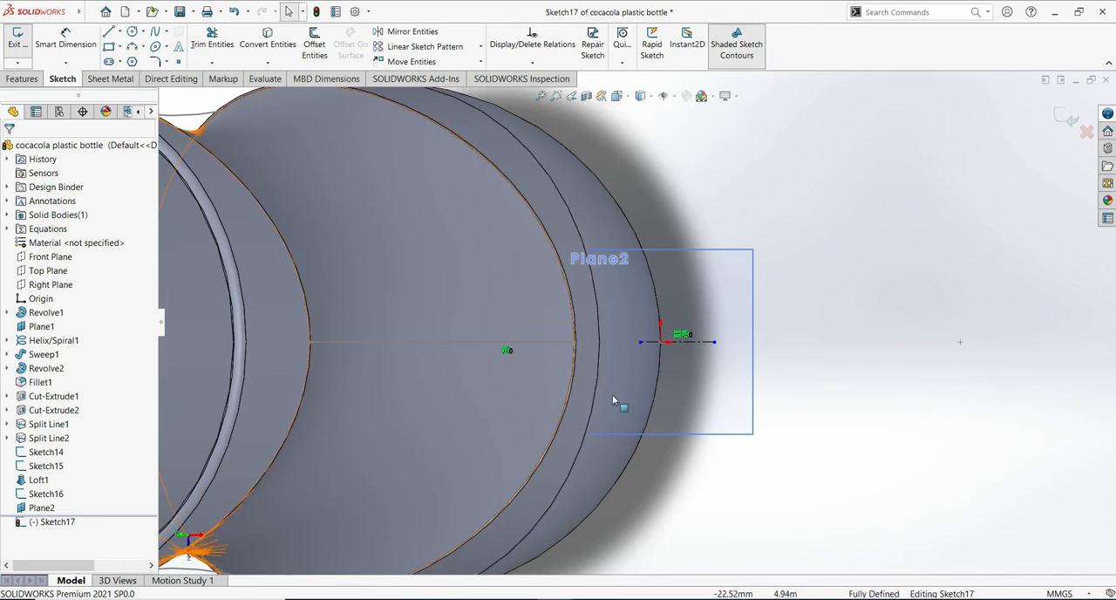
- Sketch a closed wedge around the centerline: two sloped lines about 8 mm long, a tangent arc of about 2.35 mm radius, and a vertical line about 10.5 mm long
left_click(711, 368)
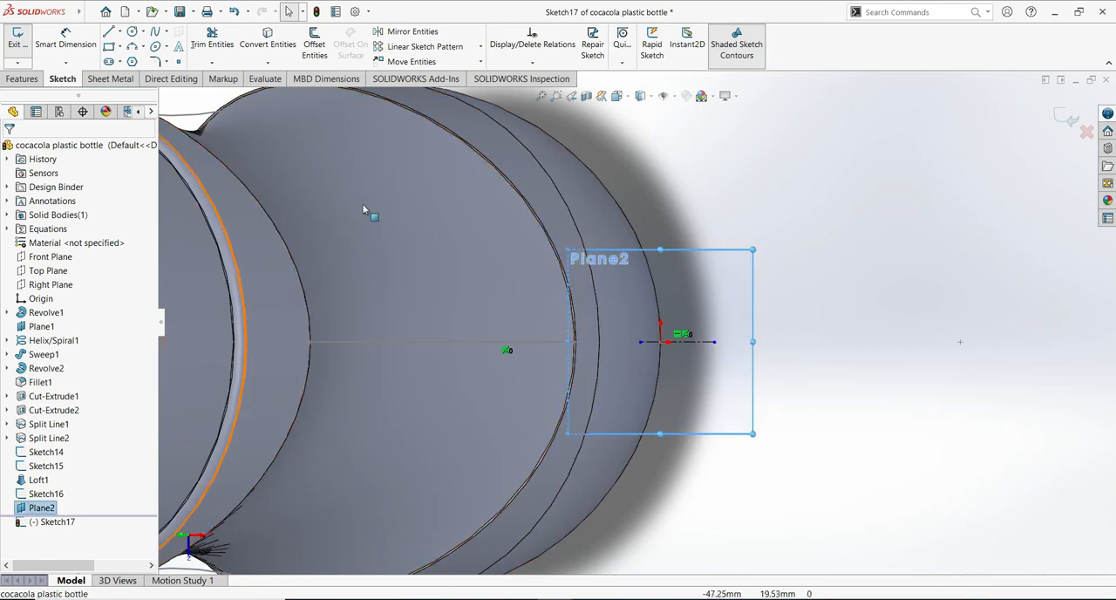
left_click(111, 32)
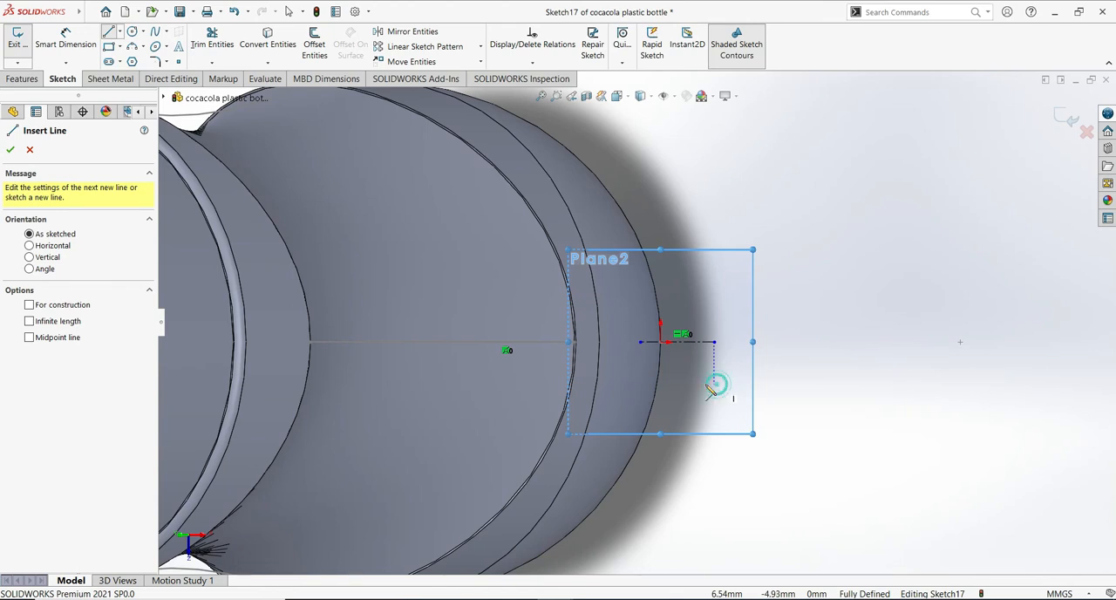
left_click(715, 383)
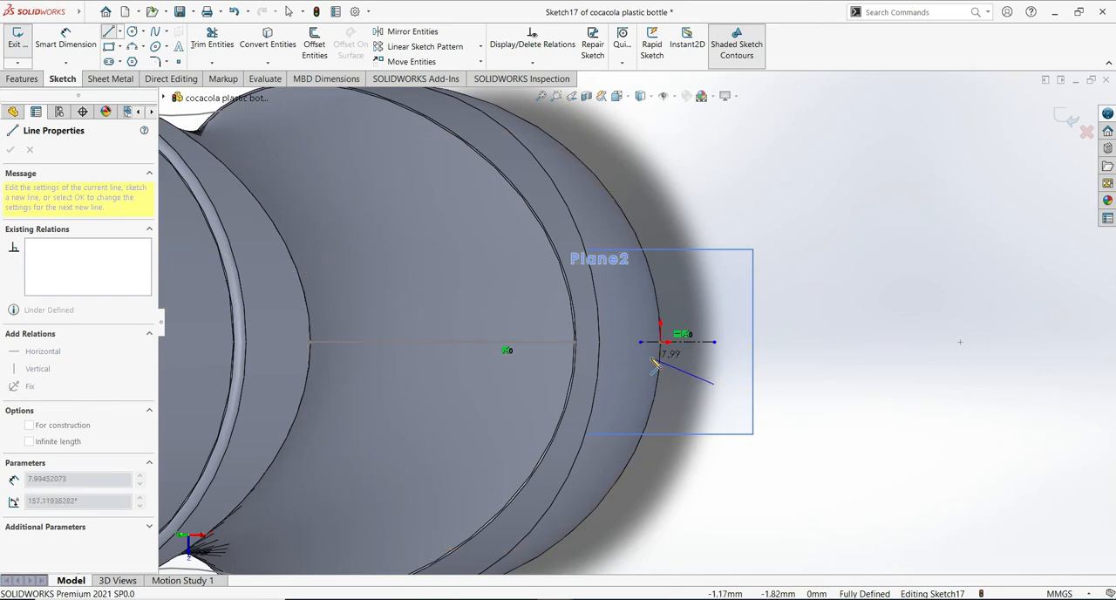
left_click(654, 364)
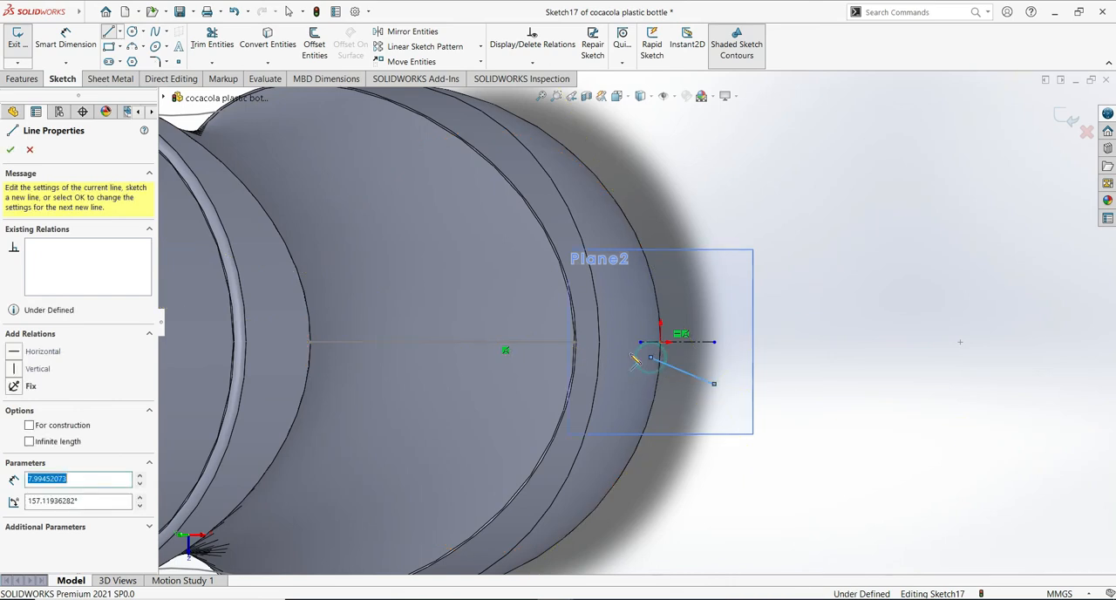
left_click(651, 359)
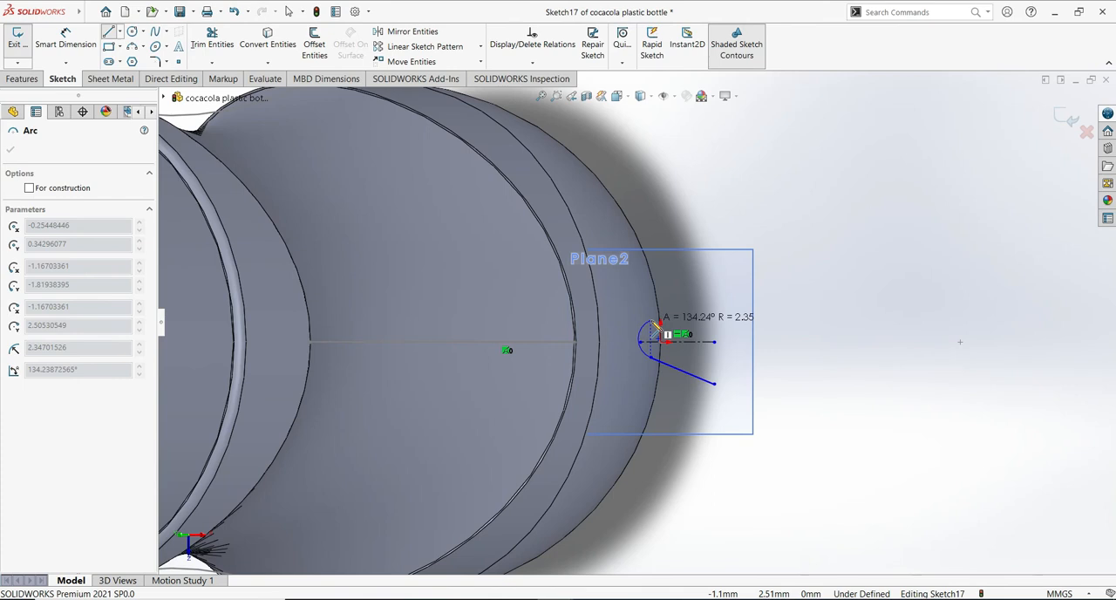
left_click(653, 323)
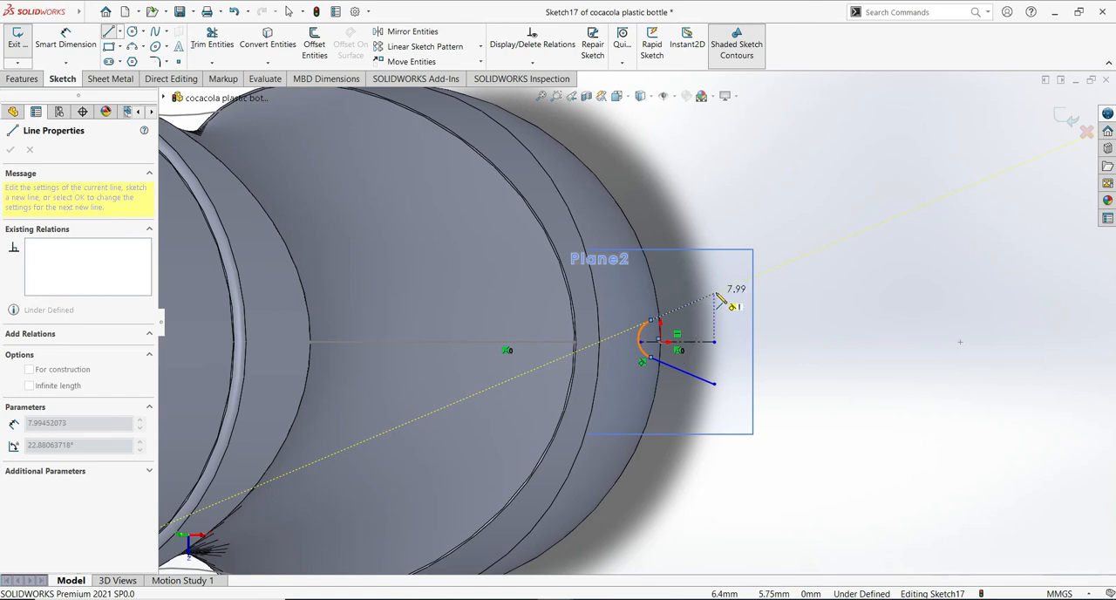
left_click(714, 293)
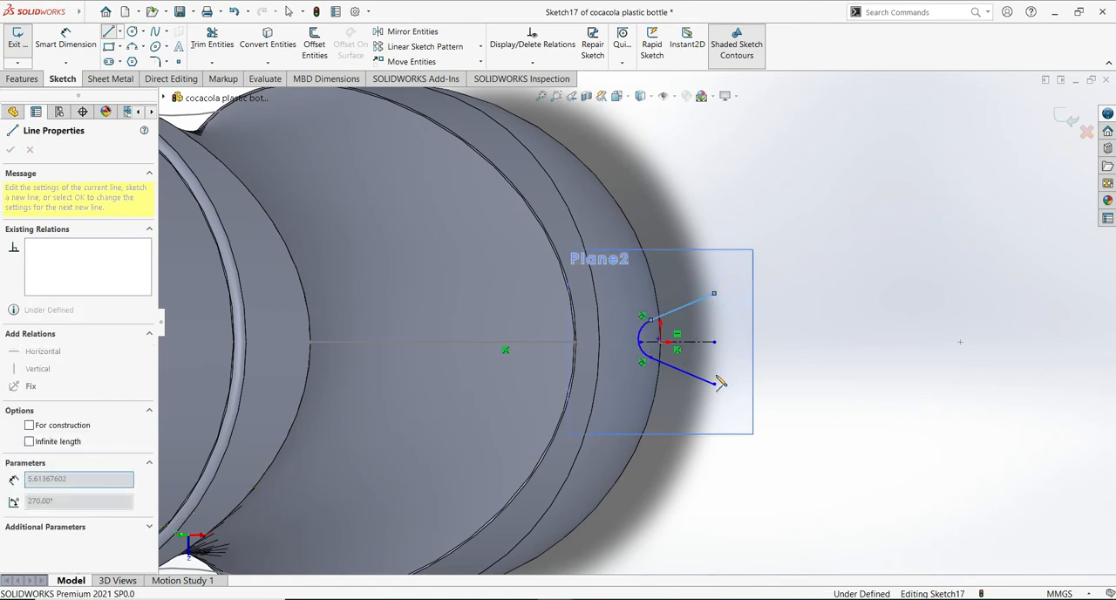
double_click(728, 389)
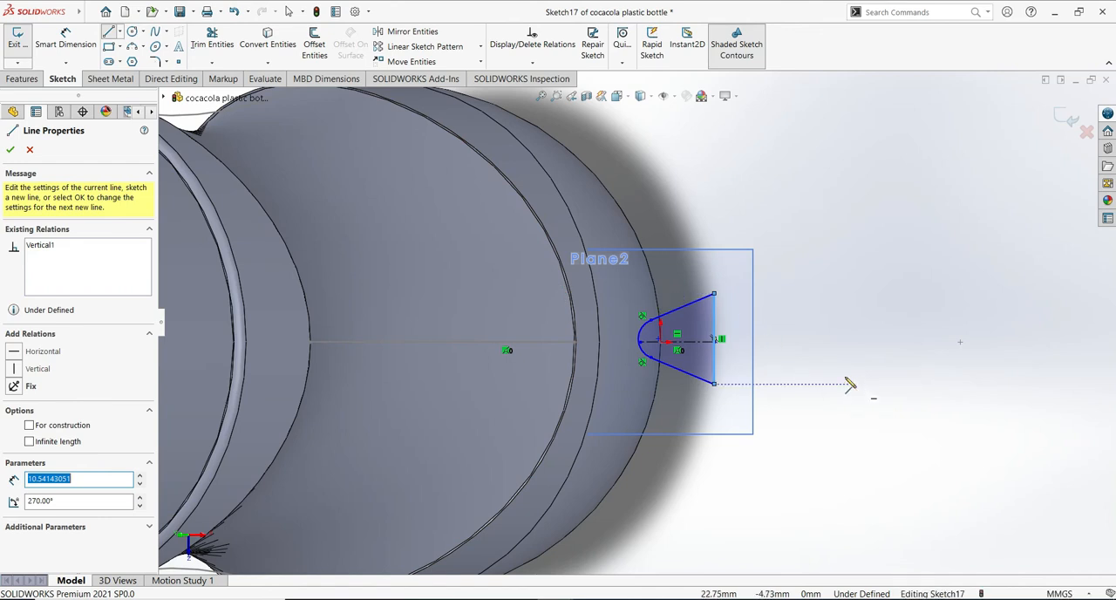
left_click(11, 150)
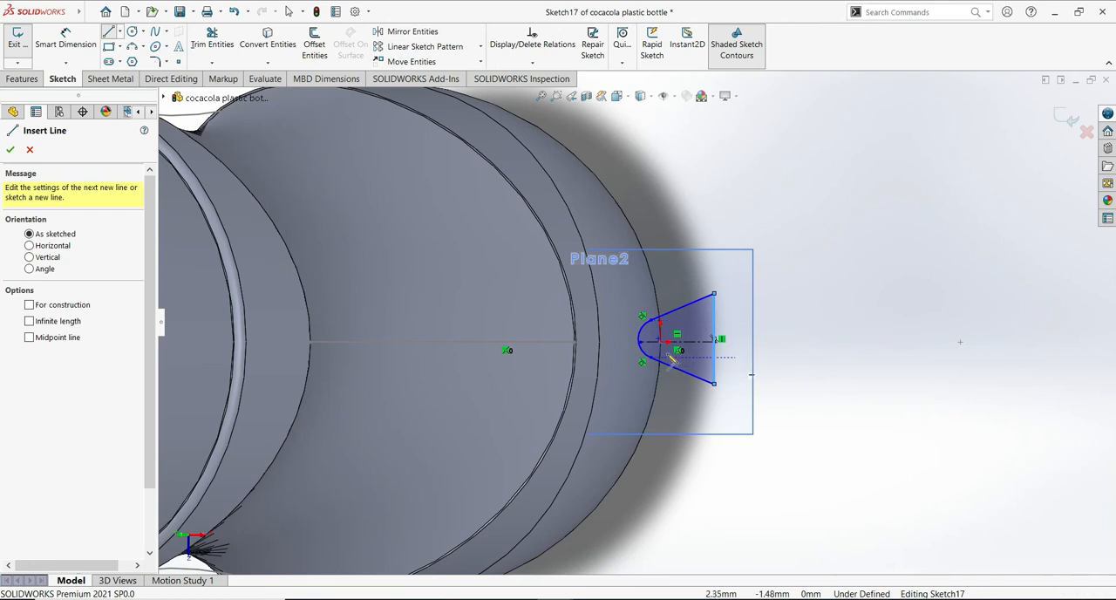
left_click(11, 149)
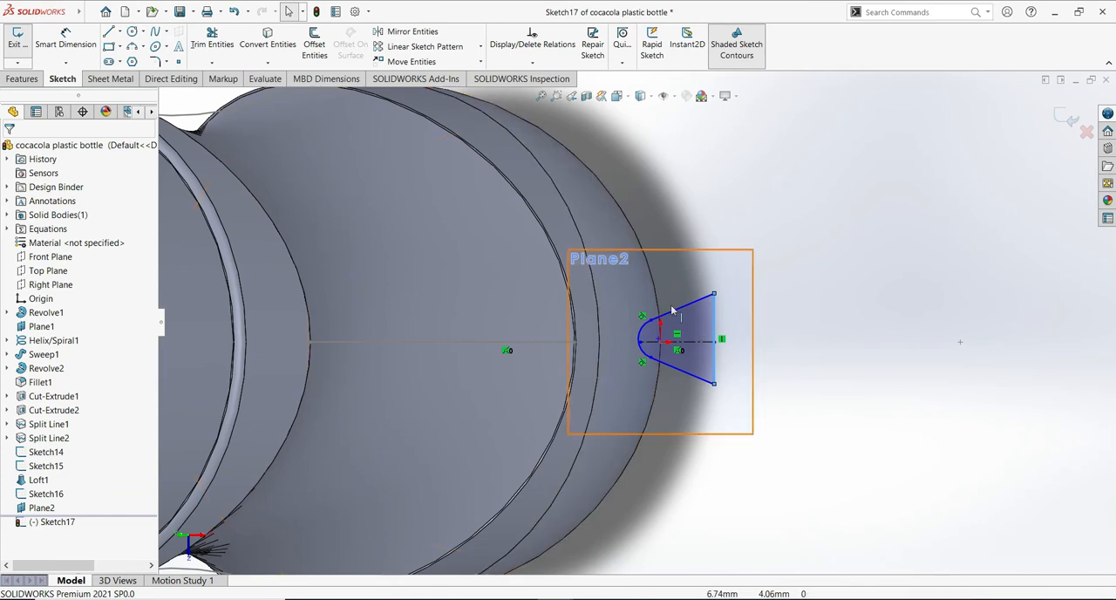
- Dimension the angle between the wedge's two sloped lines as 45 degrees
mouse_move(829, 427)
middle_mouse_down()
mouse_move(829, 201)
mouse_move(790, 215)
mouse_move(795, 232)
mouse_move(867, 265)
mouse_move(861, 202)
mouse_move(820, 230)
mouse_move(804, 259)
mouse_move(805, 164)
mouse_move(854, 438)
mouse_move(839, 412)
mouse_move(831, 462)
mouse_move(820, 446)
mouse_move(907, 390)
middle_mouse_up()
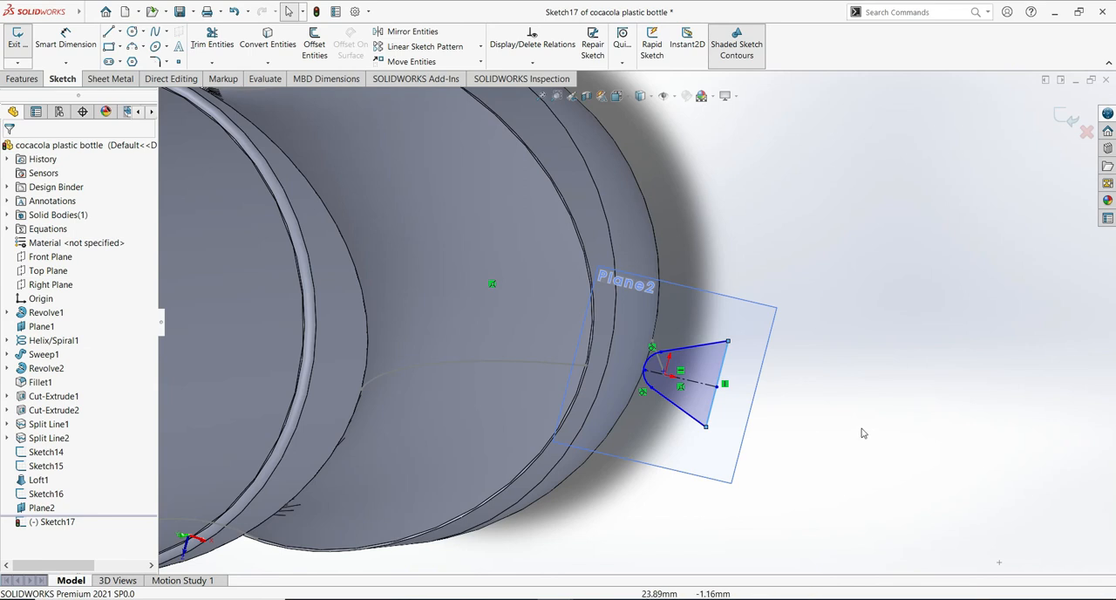
scroll(863, 430, "down", 3)
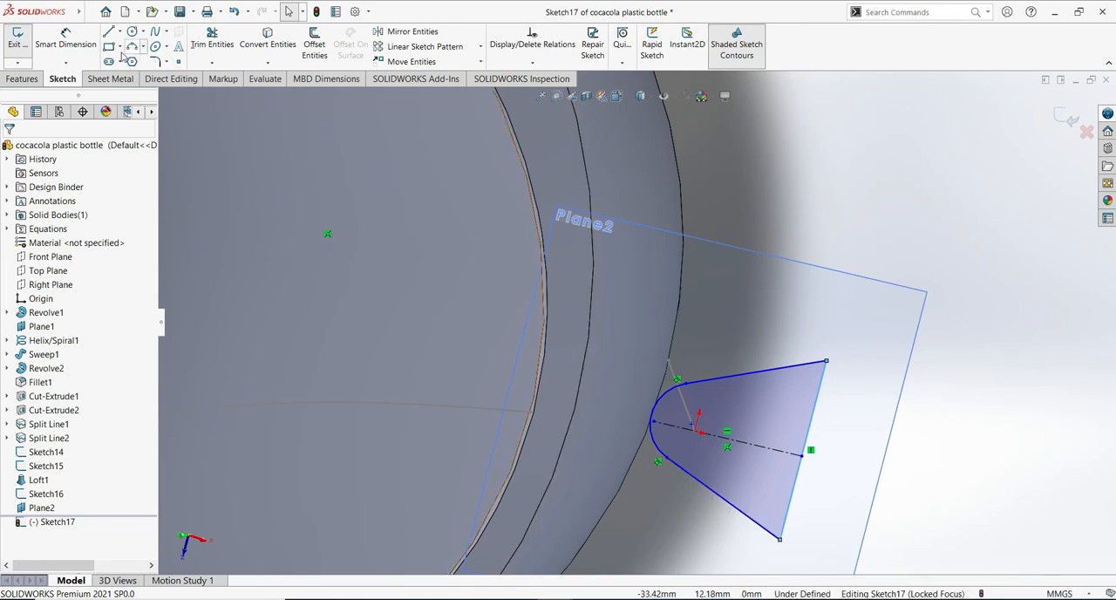
left_click(77, 39)
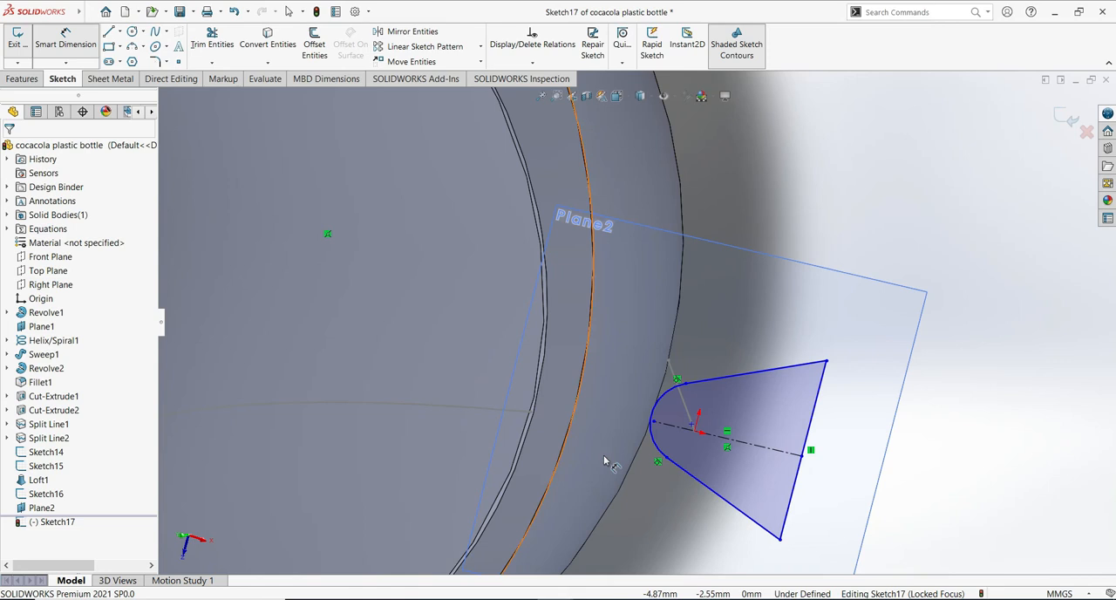
left_click(695, 476)
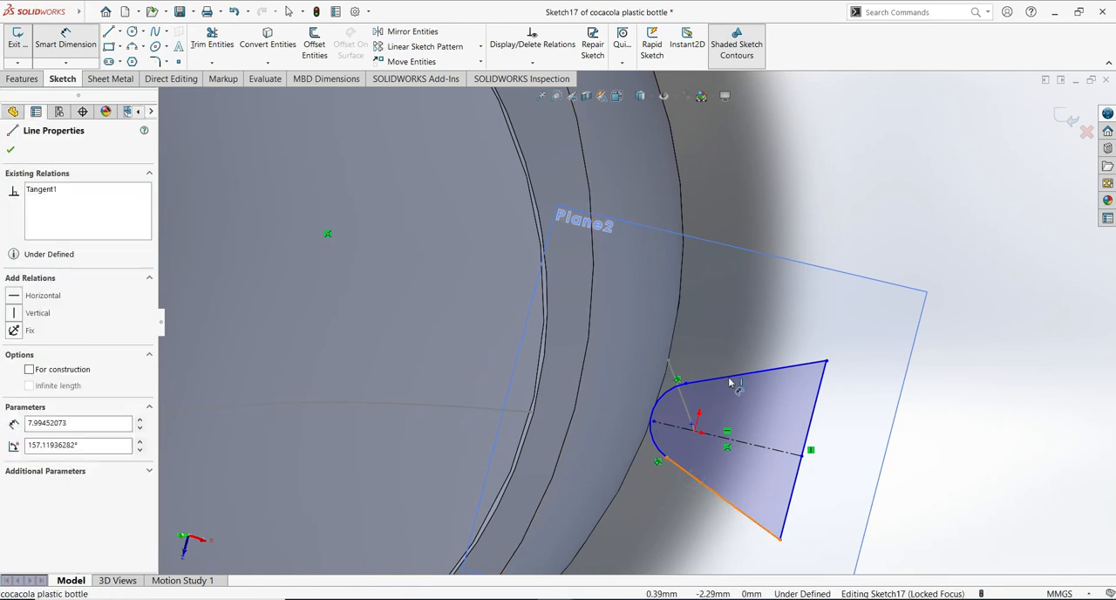
left_click(735, 377)
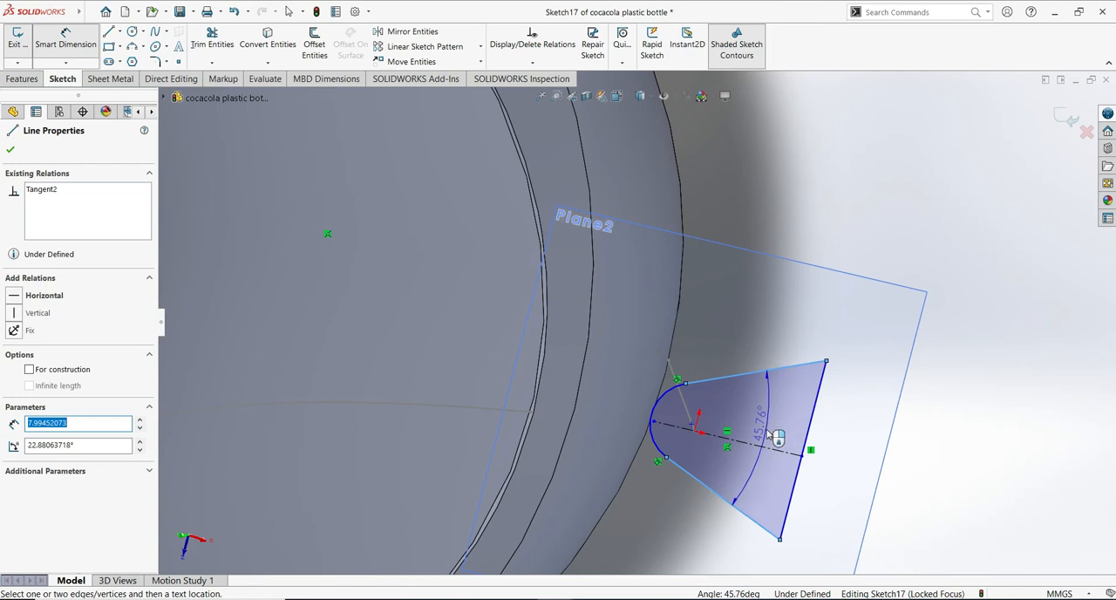
left_click(775, 421)
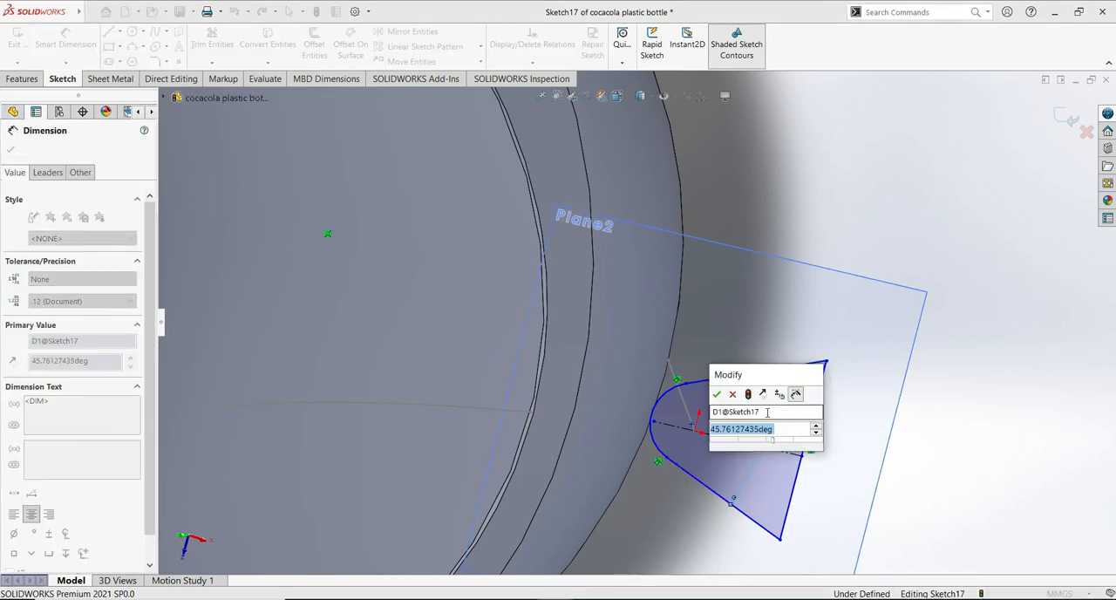
type("45")
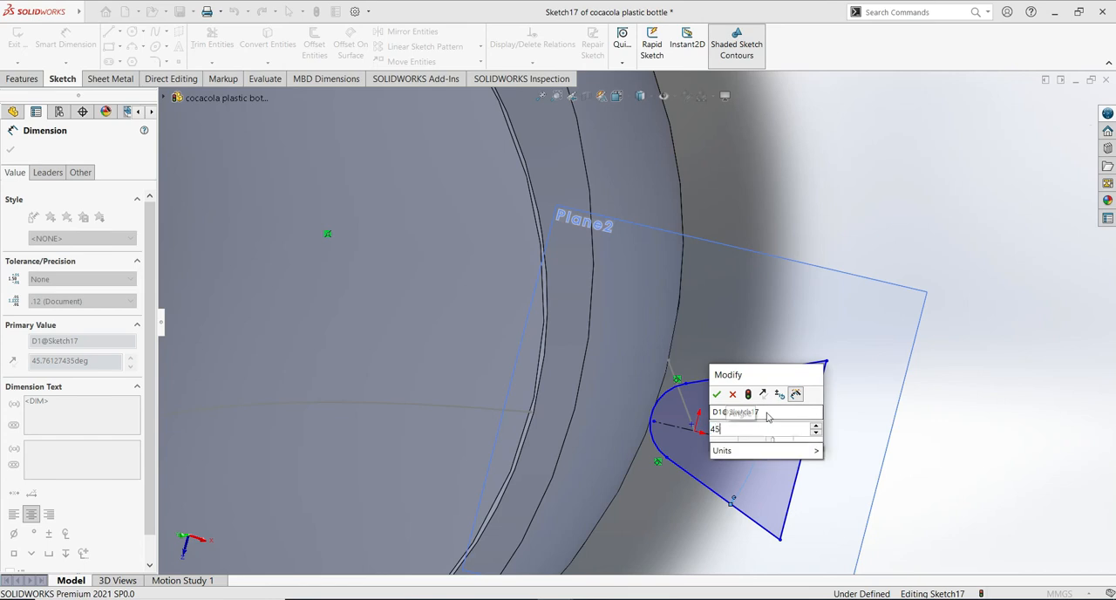
left_click(717, 395)
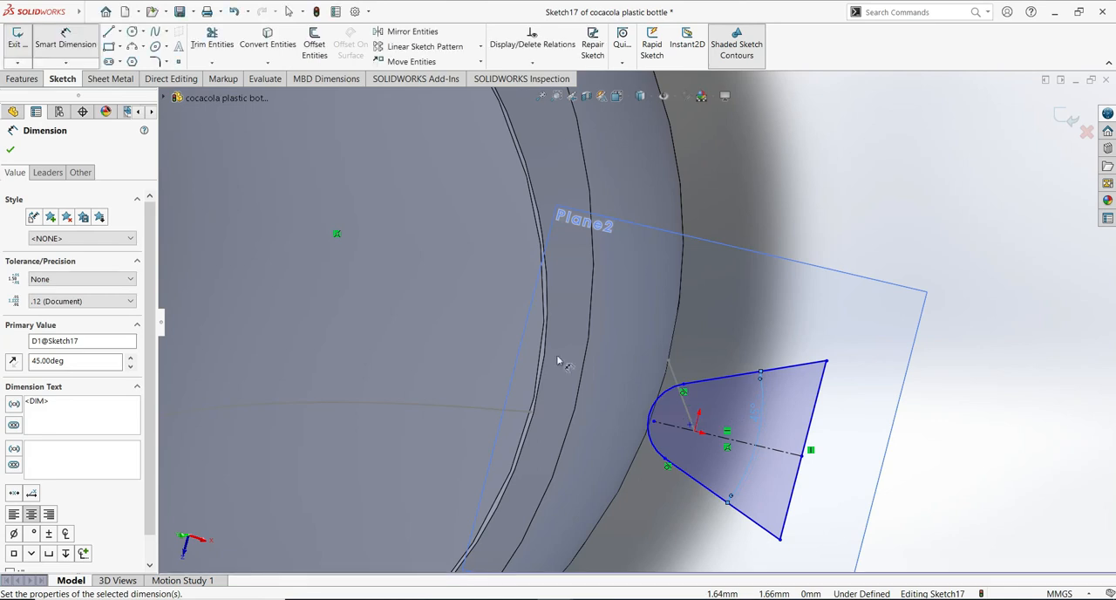
left_click(11, 152)
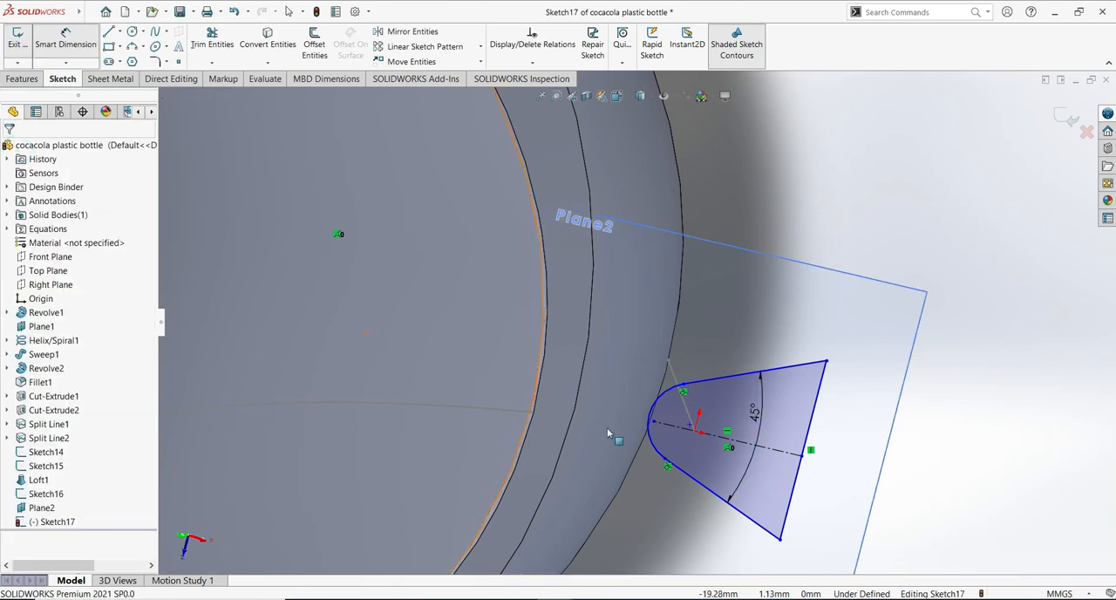
- Dimension the radius of the wedge's rounded end as 3 mm
left_click(658, 401)
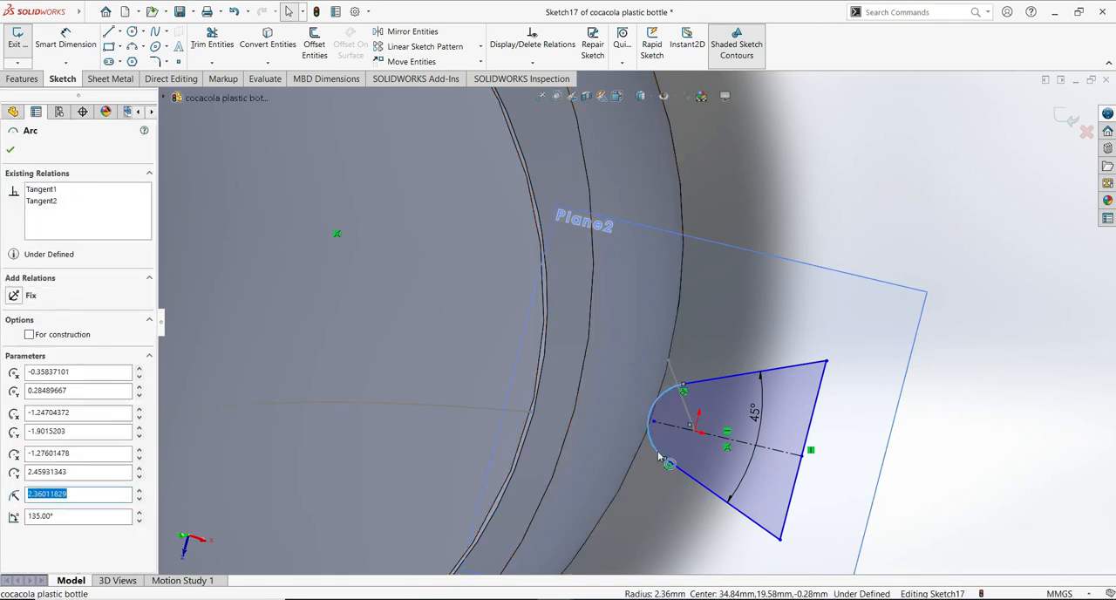
left_click(652, 449)
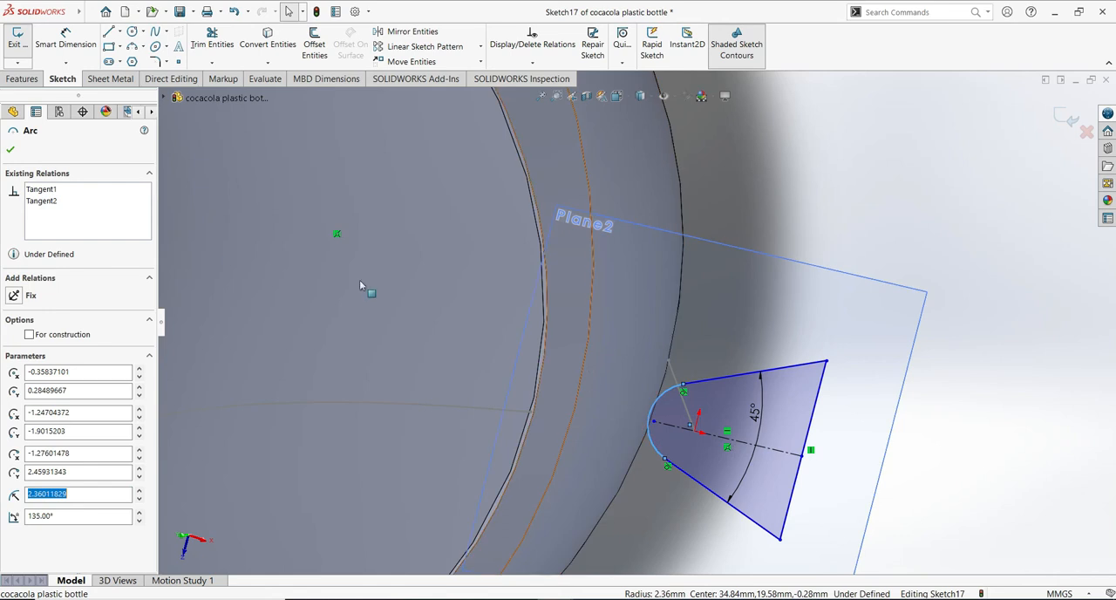
left_click(16, 148)
left_click(65, 40)
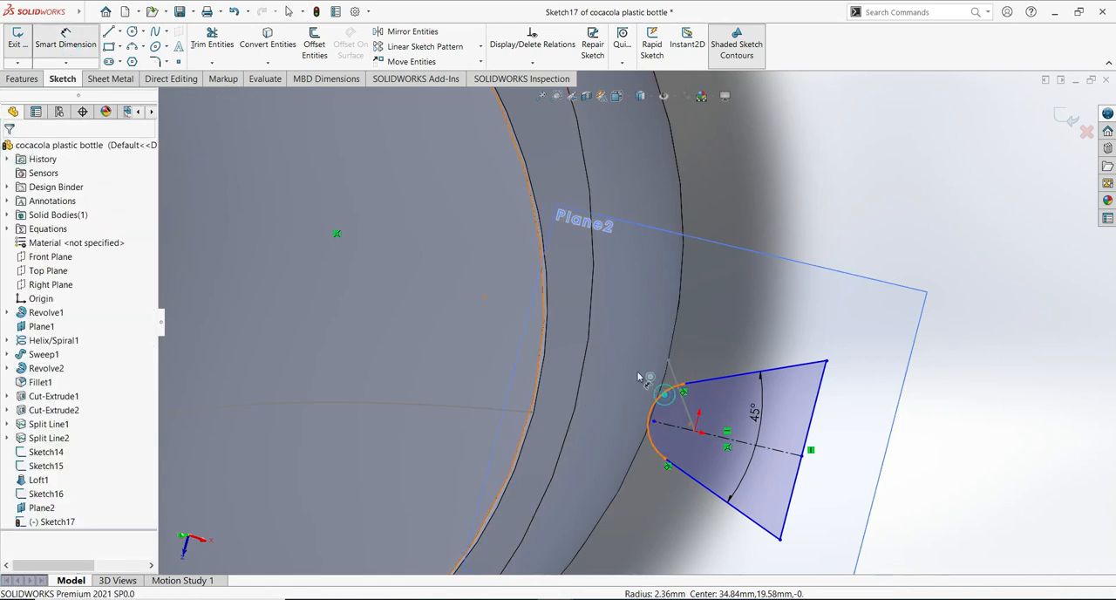
left_click(662, 406)
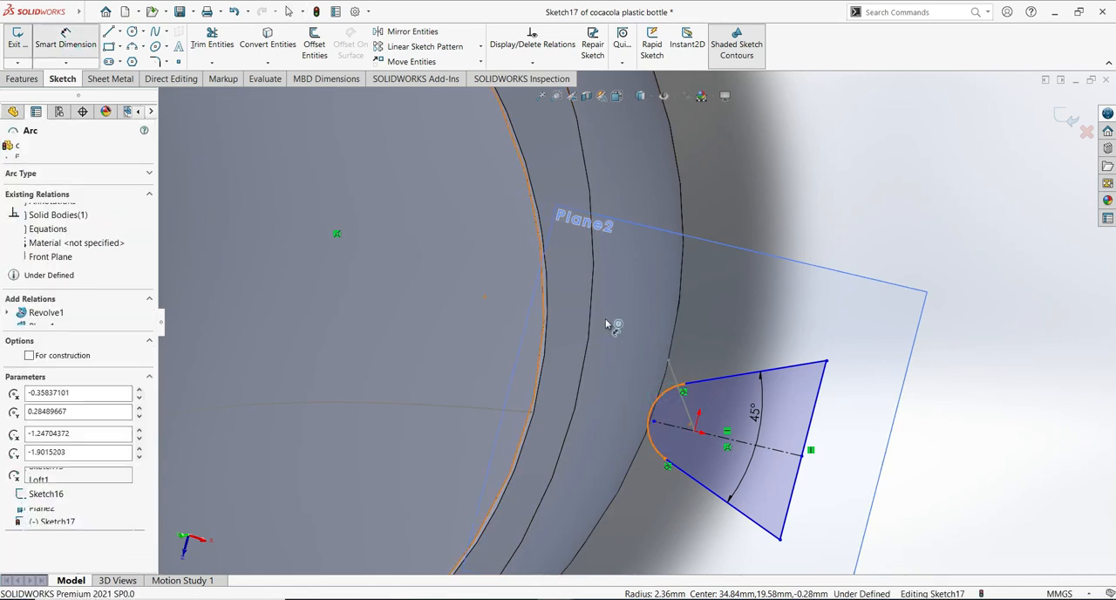
left_click(609, 390)
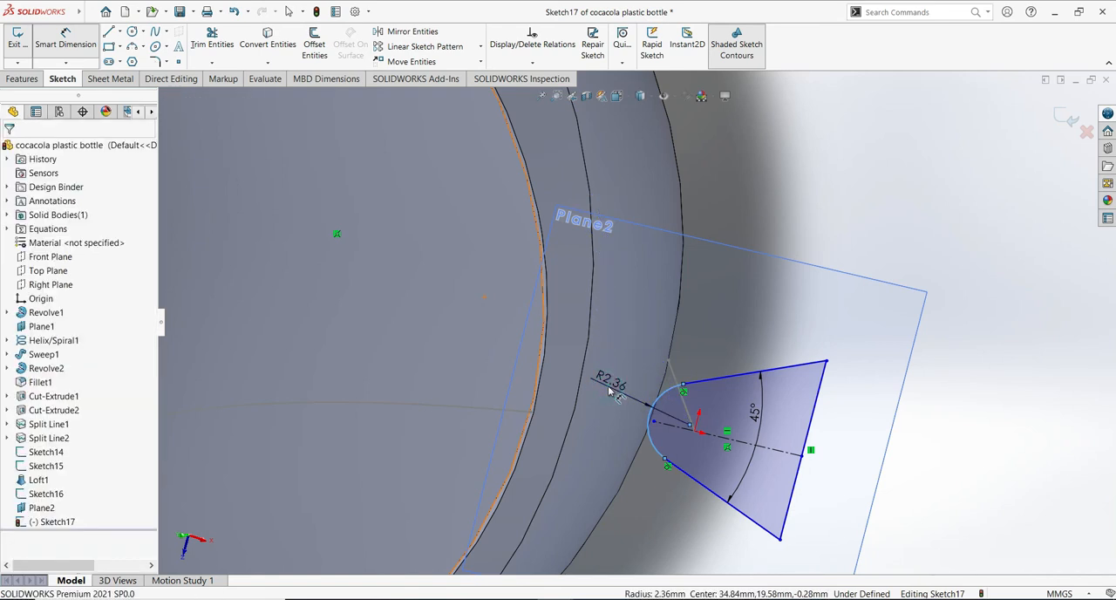
left_click(611, 391)
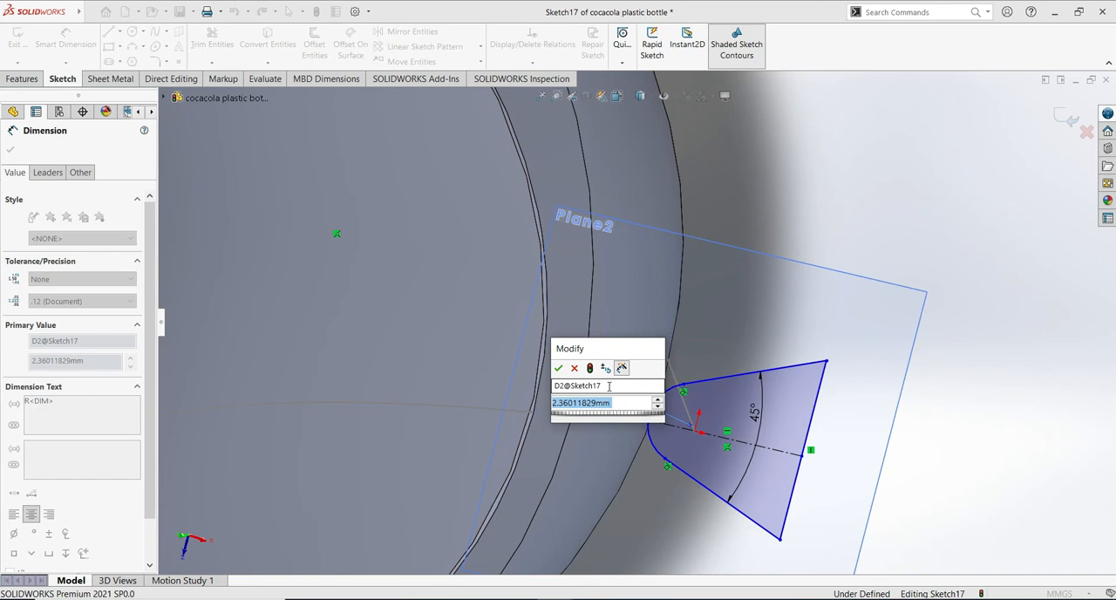
type("3")
left_click(559, 368)
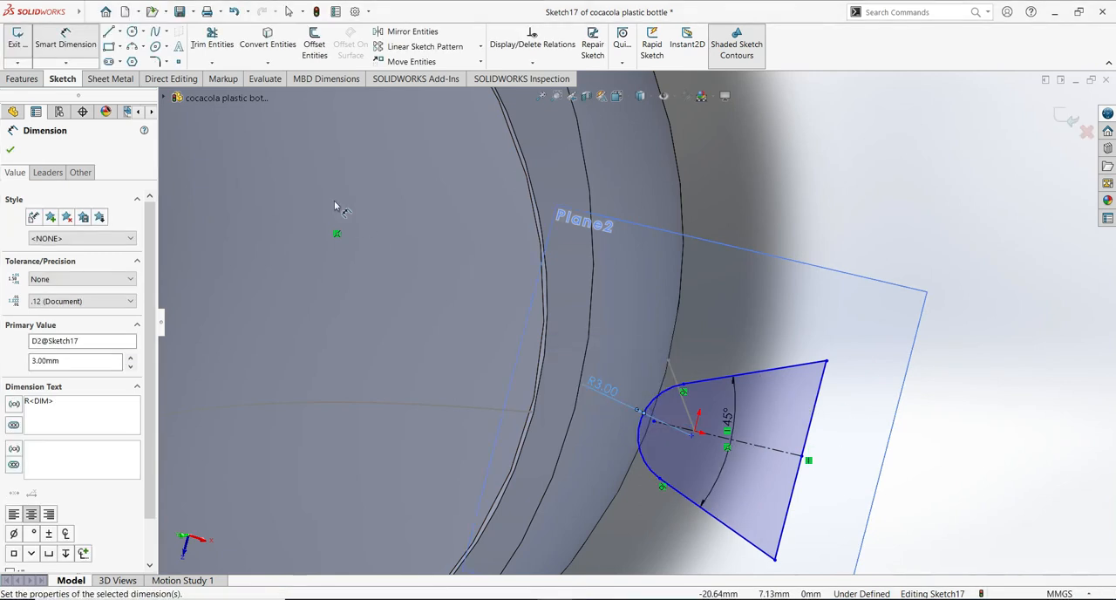
left_click(10, 152)
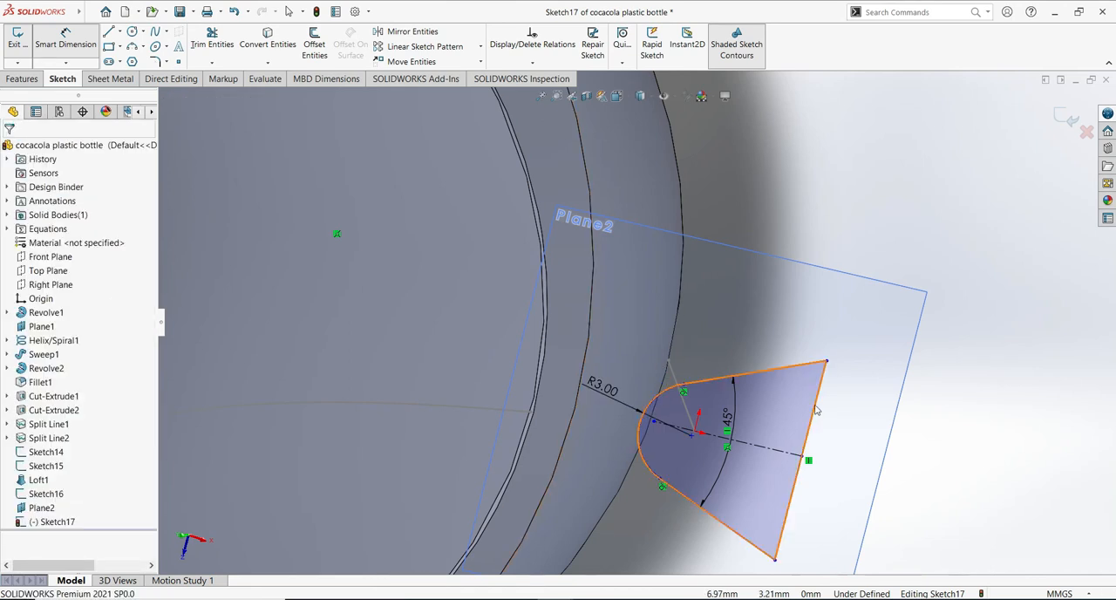
- Make the wedge's two sloped lines equal in length
left_click(765, 374)
left_click(713, 521, "ctrl")
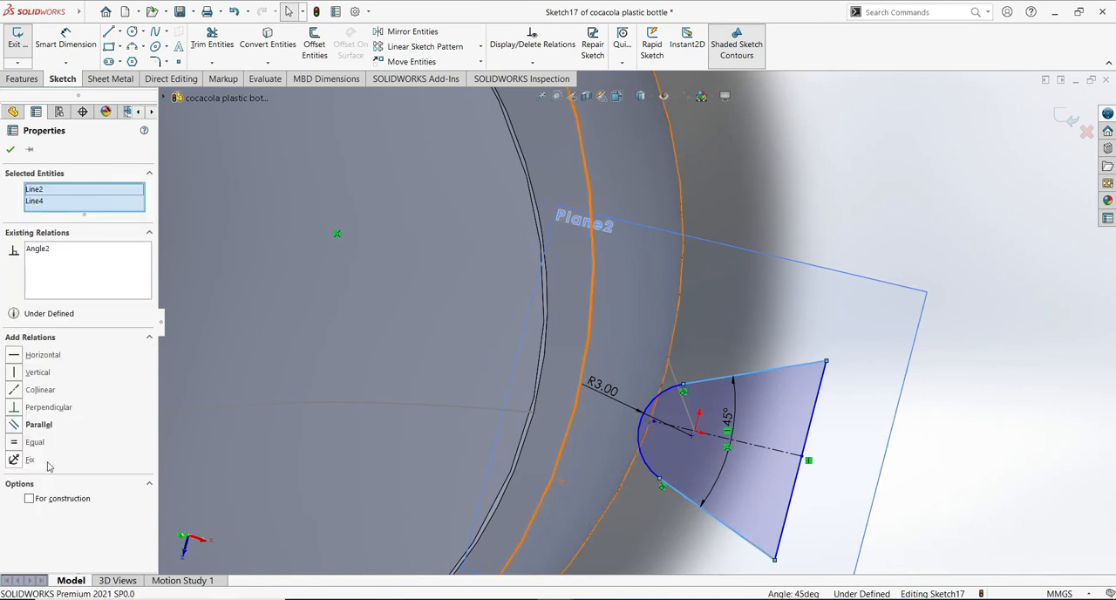
left_click(34, 442)
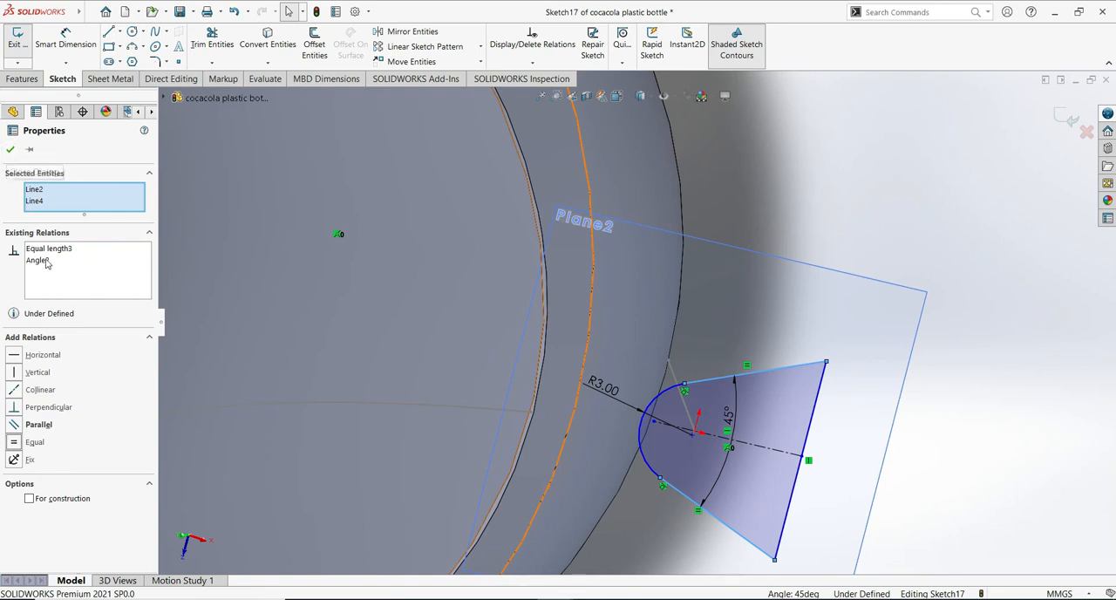
left_click(13, 151)
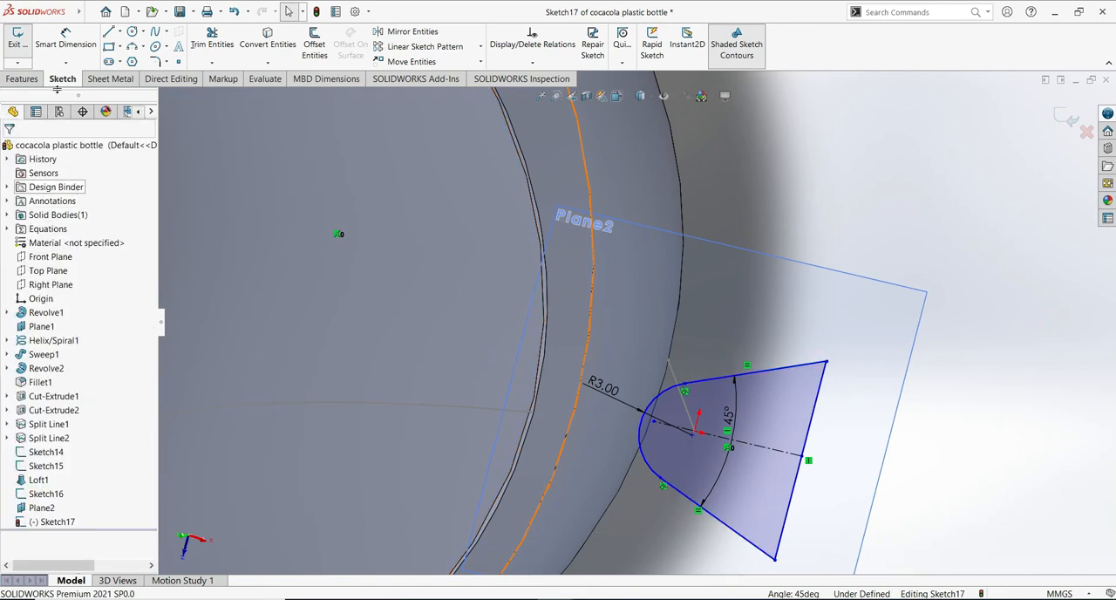
- Dimension the length of the wedge's upper sloped line as 8.5 mm
left_click(65, 39)
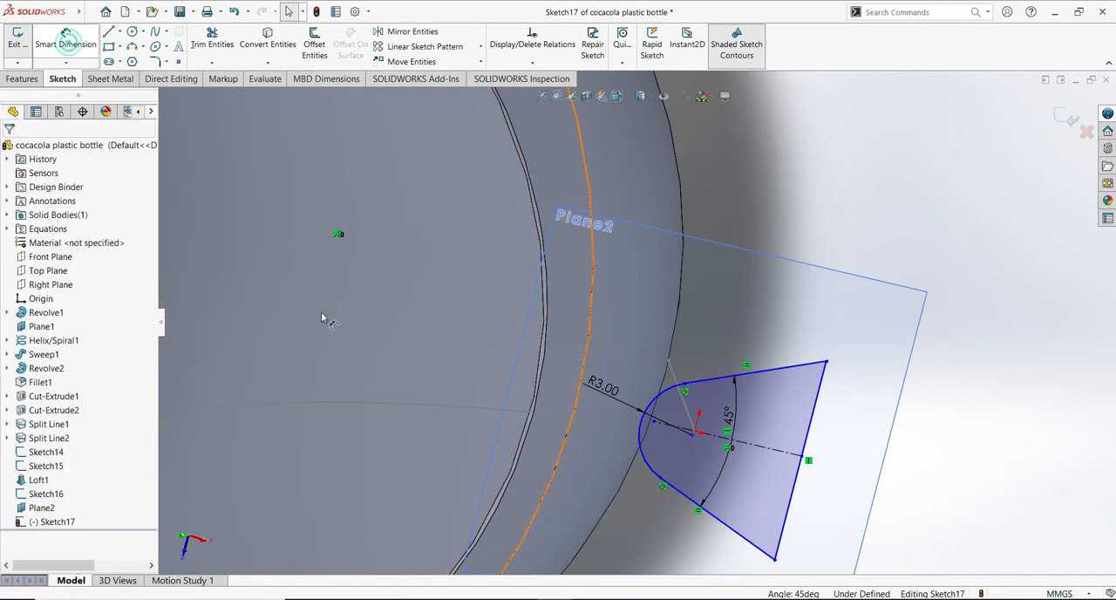
left_click(772, 370)
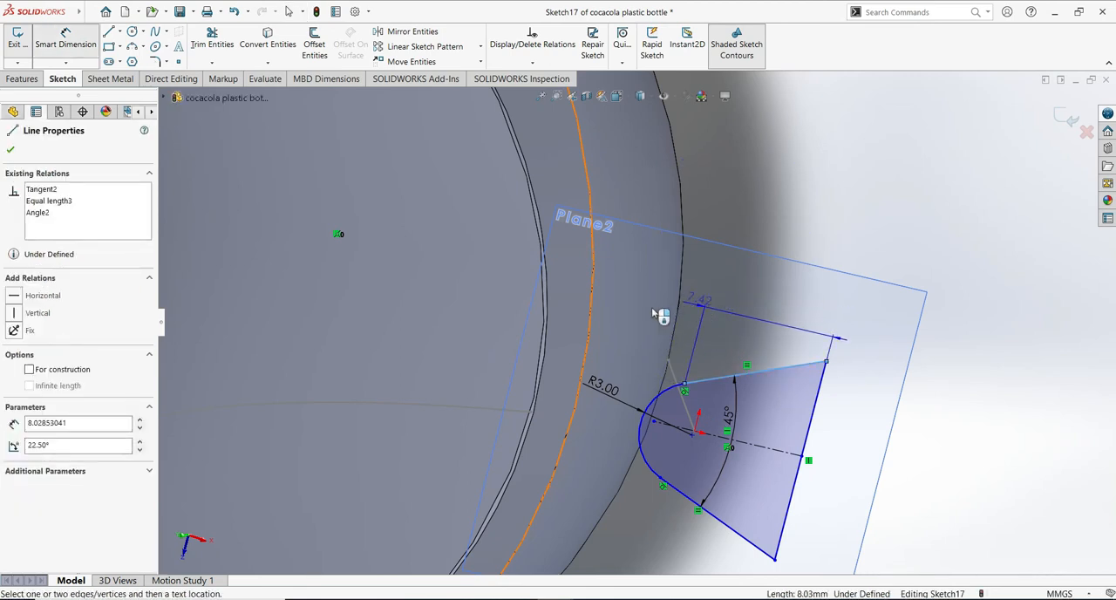
left_click(683, 326)
left_click(683, 326)
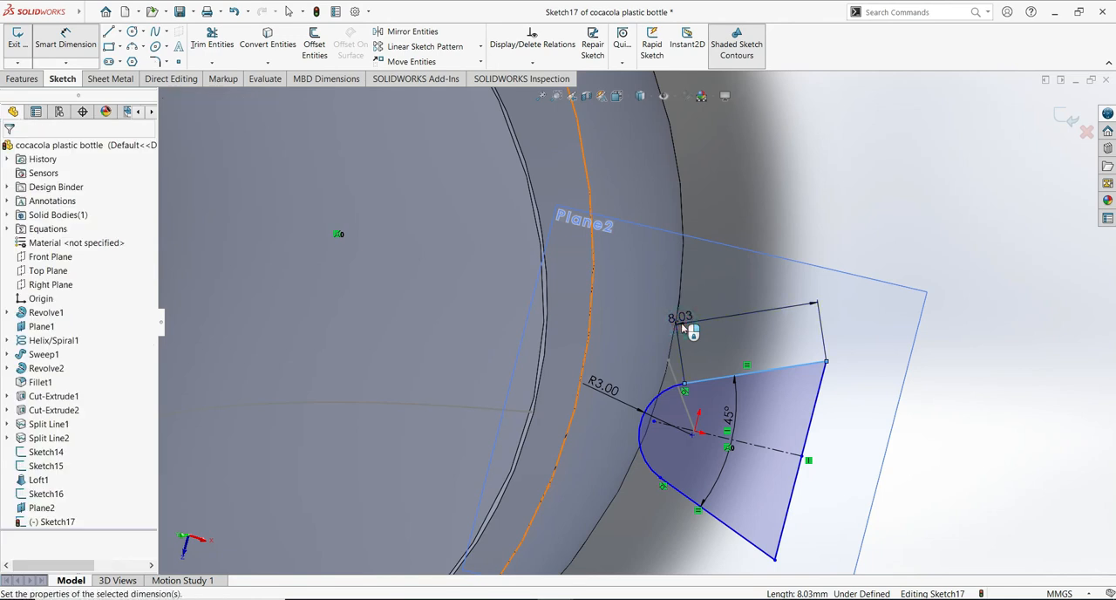
type("8")
key("Return")
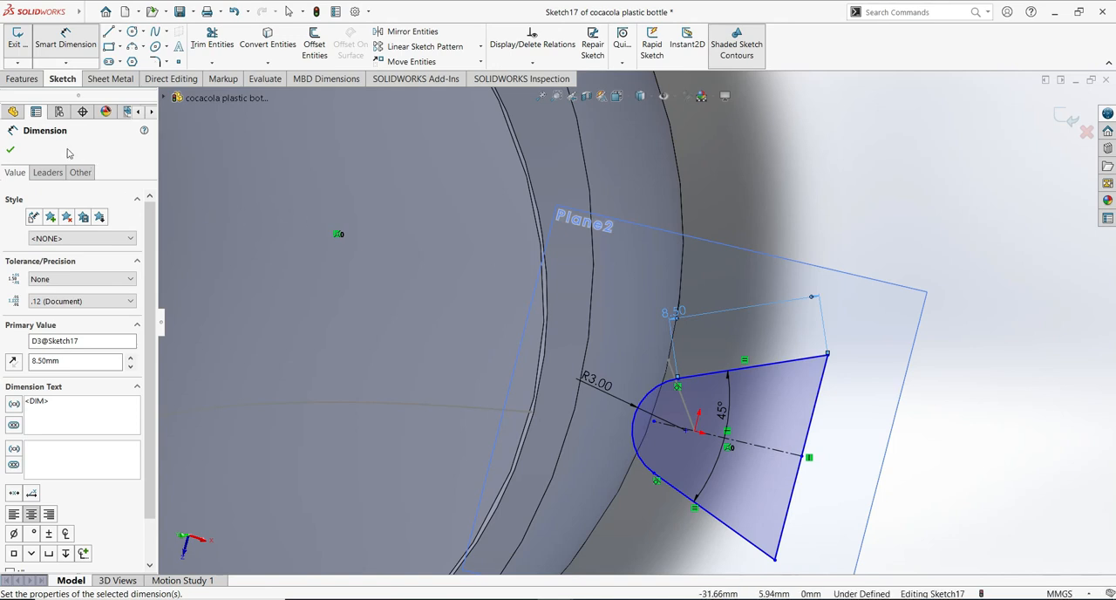
left_click(12, 151)
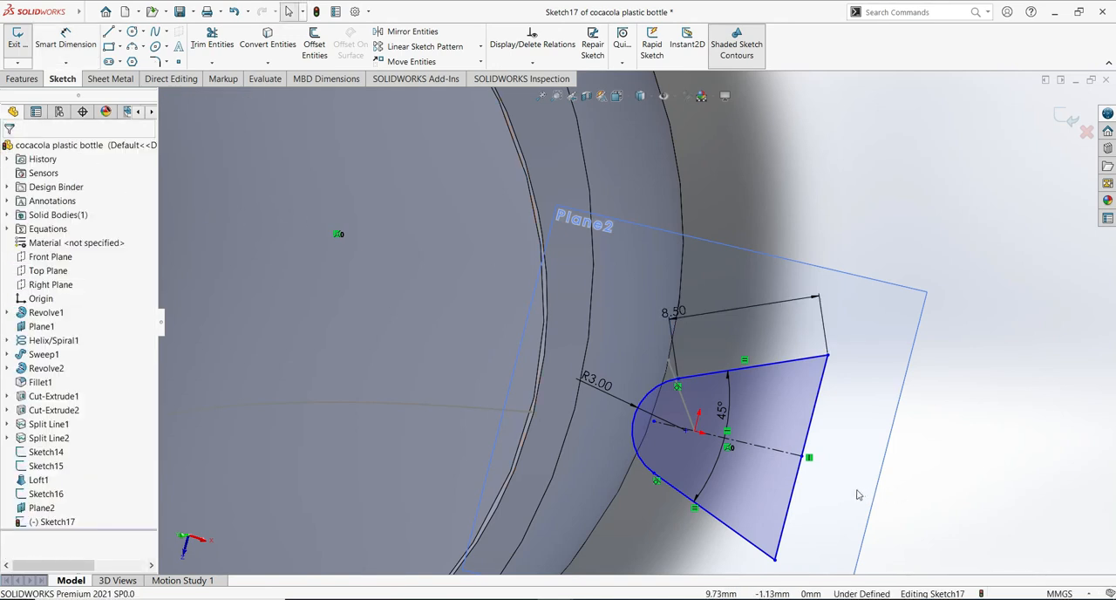
- Examine the wedge sketch on the angled plane against the bottle's lower wall from several angles and in plan view
mouse_move(847, 448)
middle_mouse_down()
mouse_move(855, 182)
mouse_move(863, 231)
middle_mouse_up()
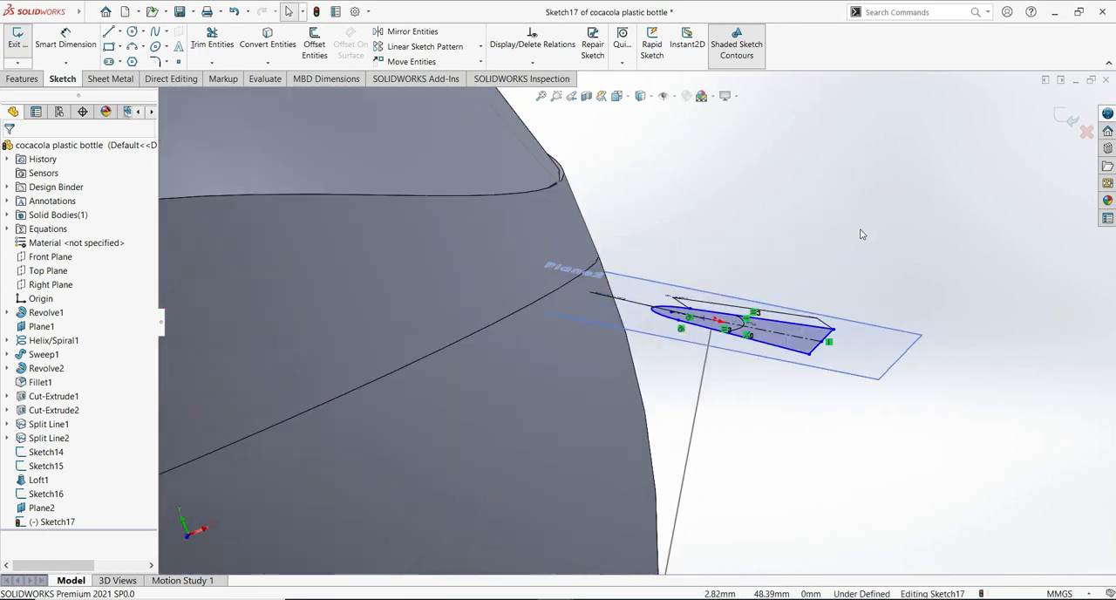
scroll(755, 261, "up", 5)
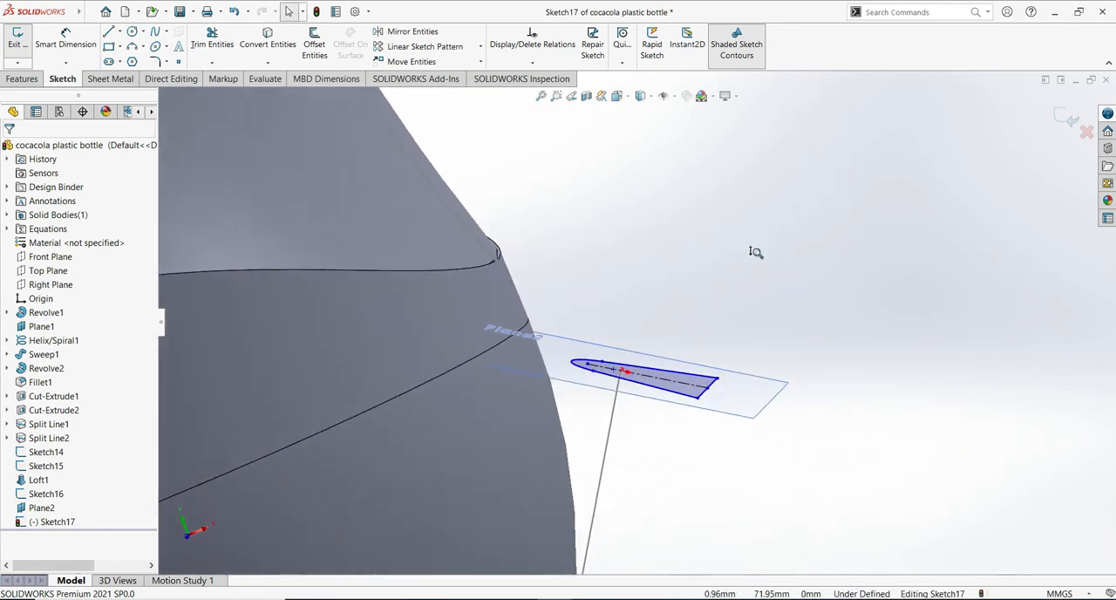
mouse_move(791, 412)
middle_mouse_down()
mouse_move(779, 436)
mouse_move(722, 465)
mouse_move(790, 340)
mouse_move(786, 390)
middle_mouse_up()
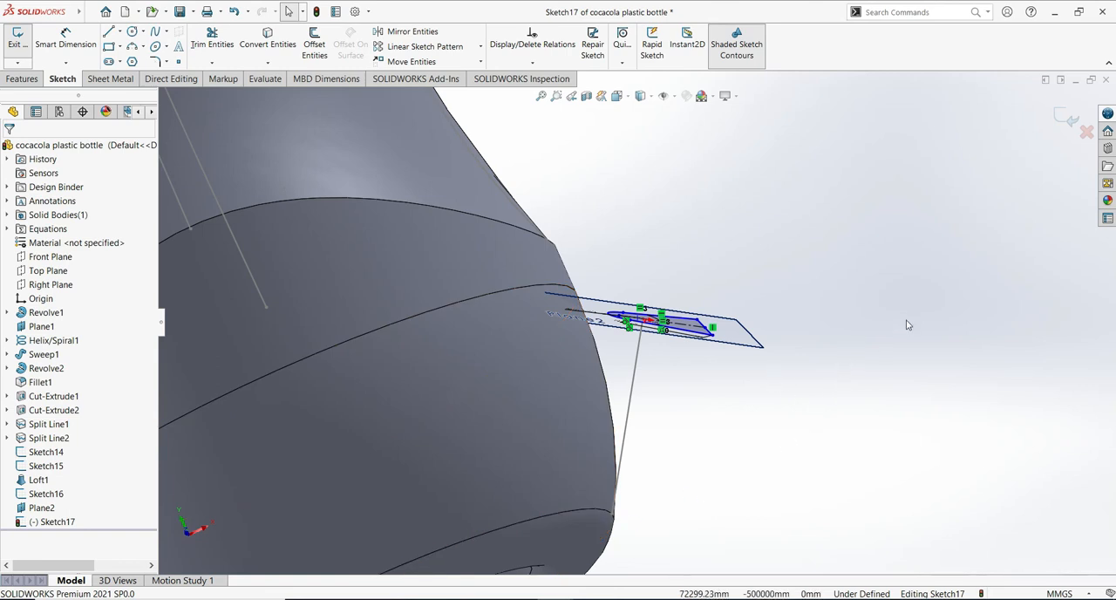
scroll(890, 344, "up", 3)
scroll(887, 353, "down", 3)
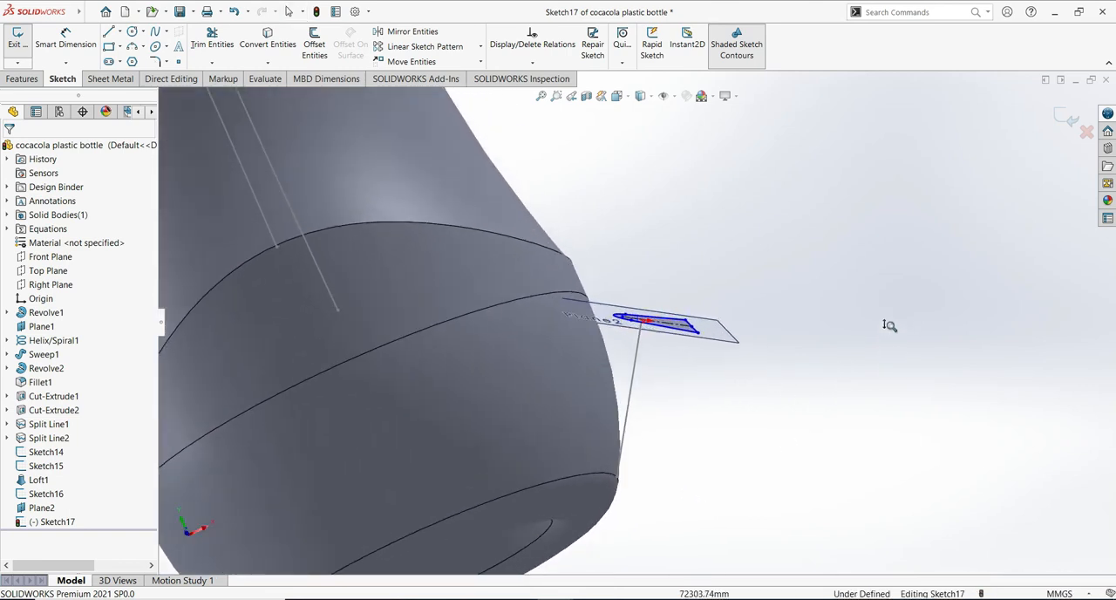
mouse_move(913, 246)
middle_mouse_down()
mouse_move(996, 375)
mouse_move(1012, 363)
mouse_move(993, 403)
mouse_move(994, 375)
mouse_move(967, 403)
mouse_move(967, 381)
middle_mouse_up()
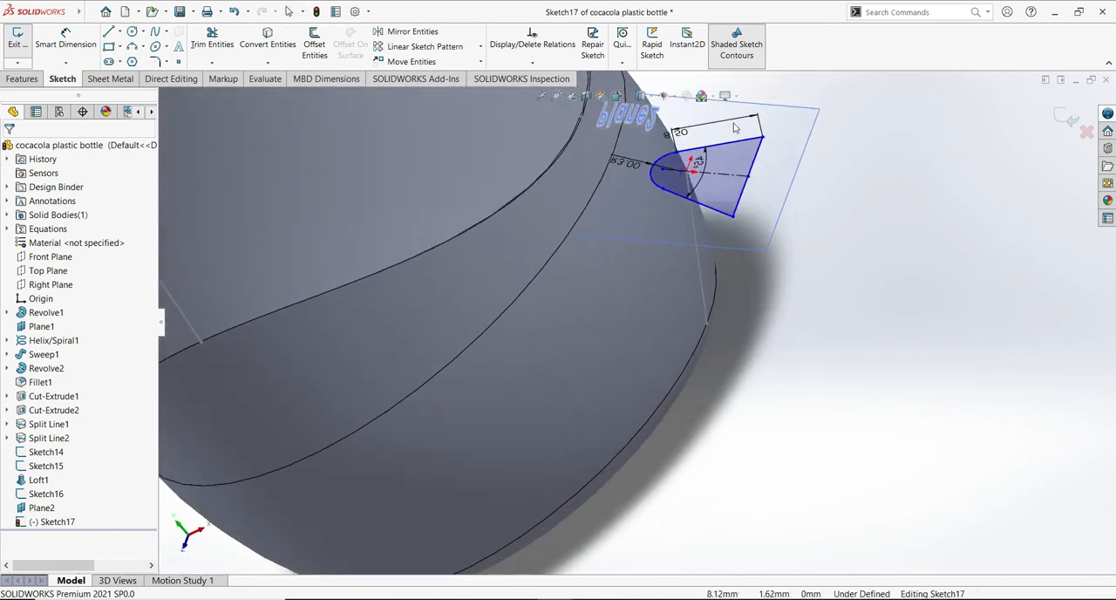
scroll(734, 128, "down", 1)
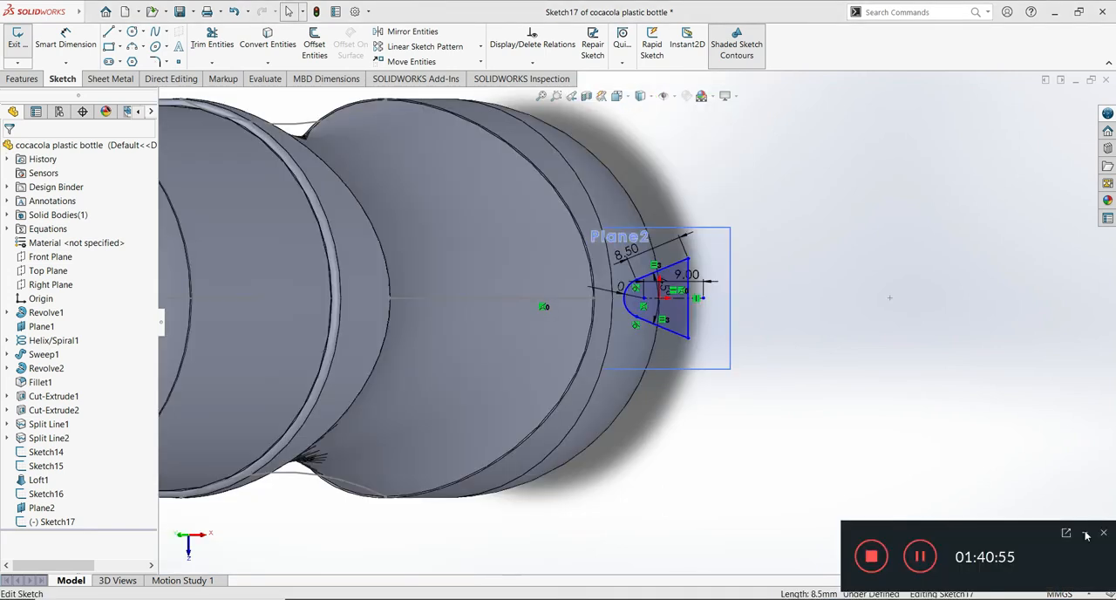
left_click(1085, 533)
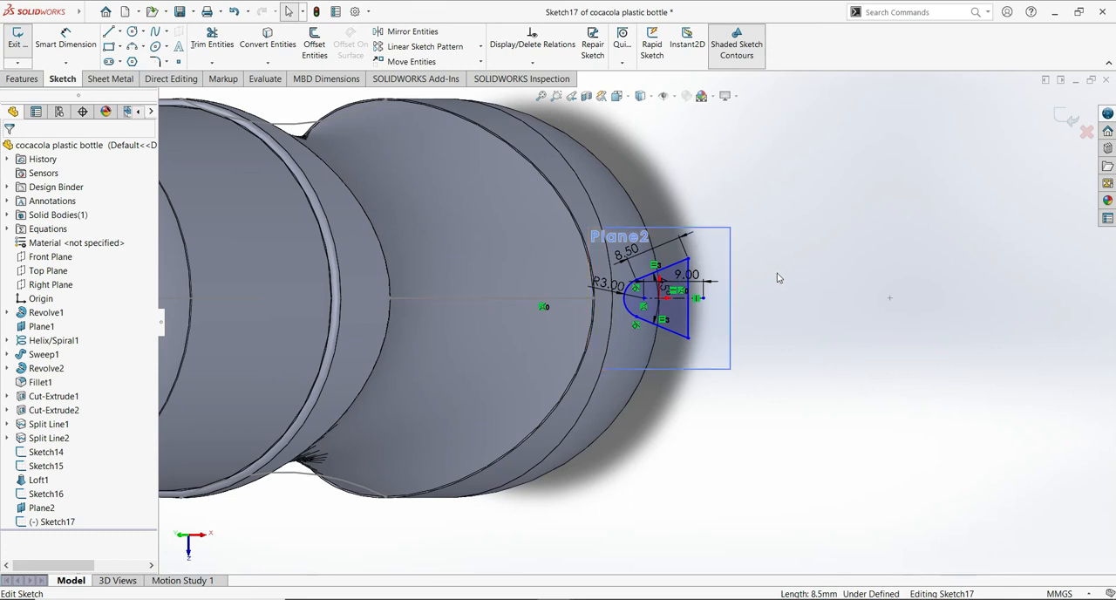
scroll(782, 305, "down", 3)
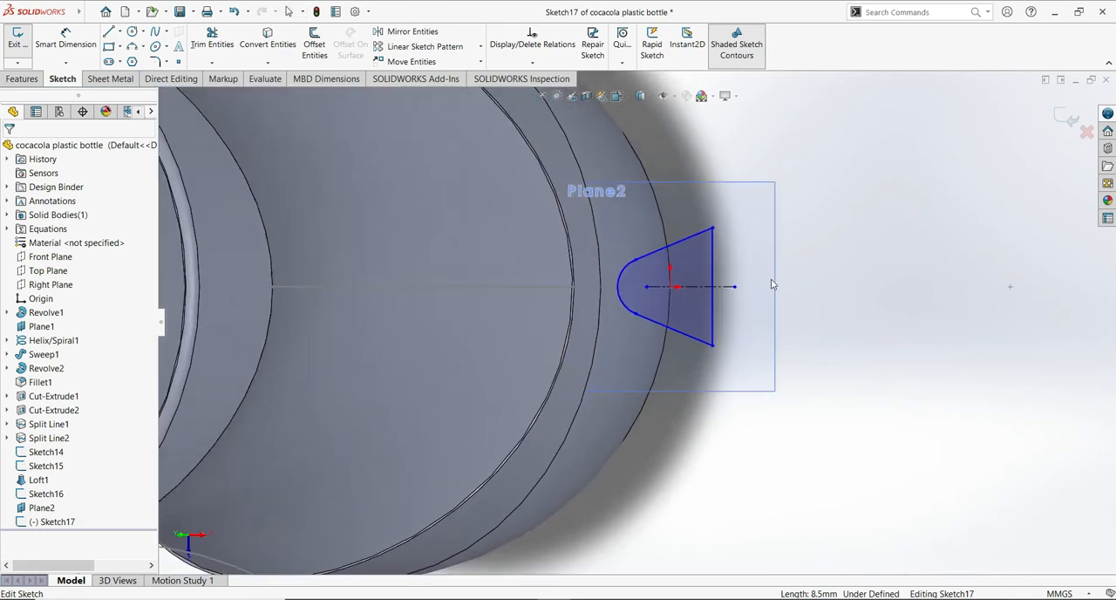
scroll(854, 279, "down", 2)
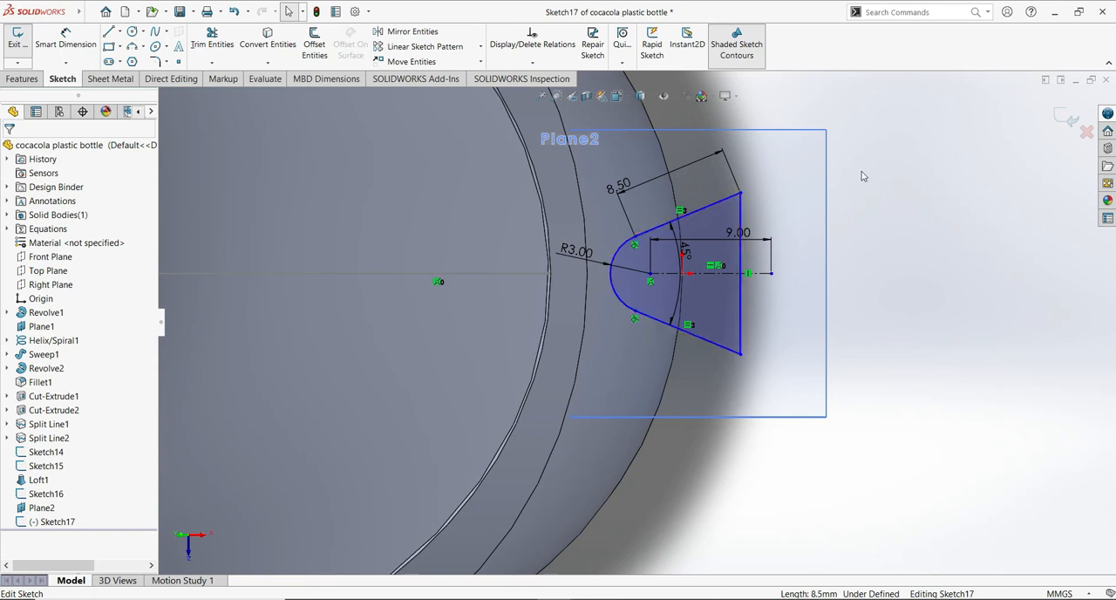
- Exit the wedge sketch and start a new sketch on the Front Plane
left_click(1067, 116)
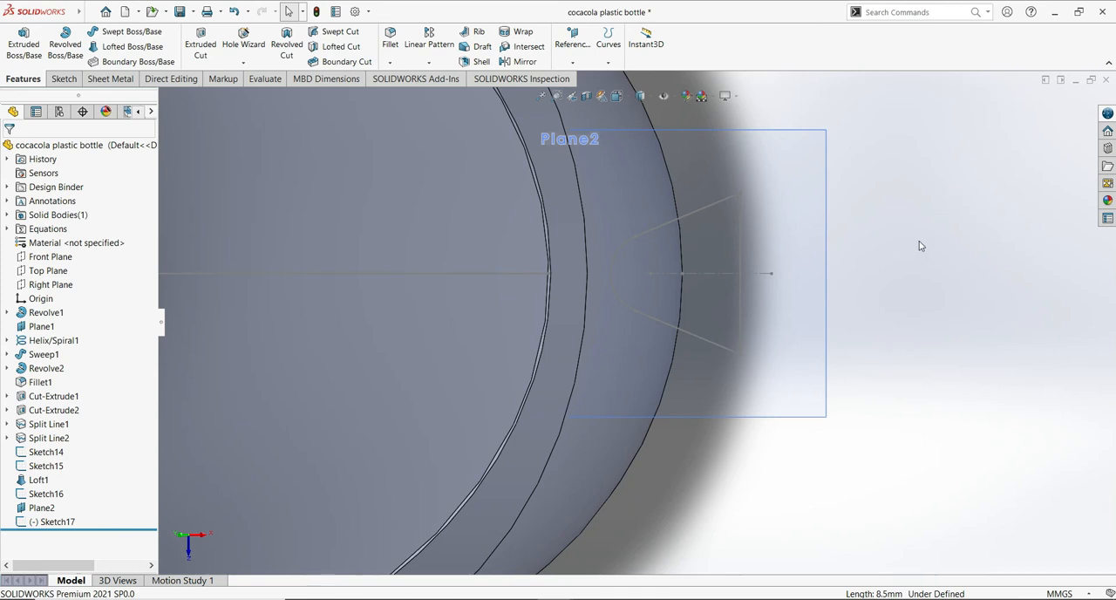
scroll(941, 218, "down", 1)
scroll(938, 252, "up", 9)
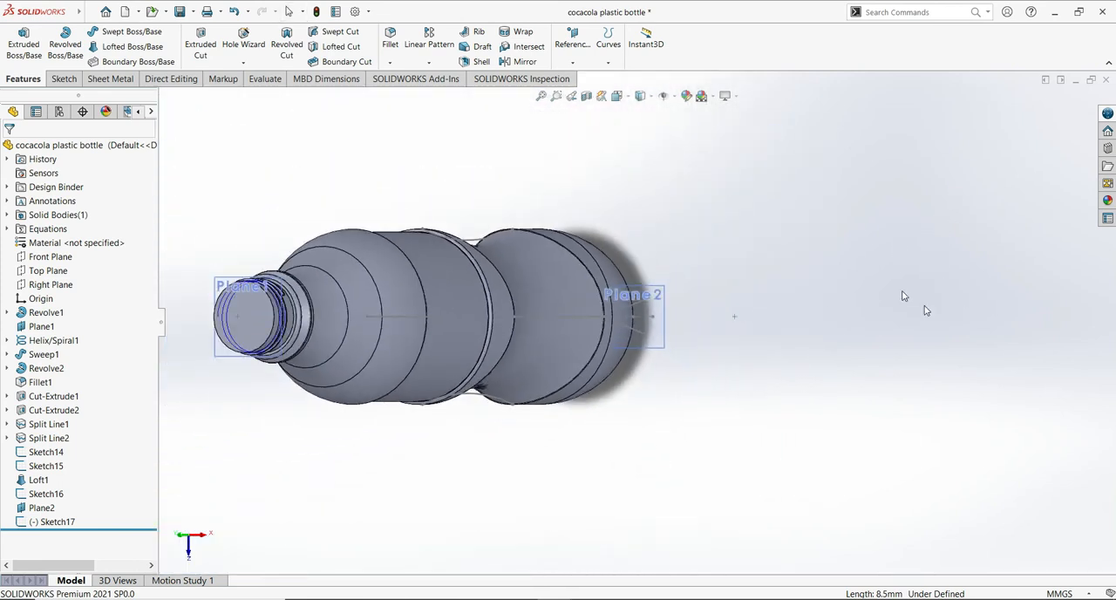
left_click(47, 259)
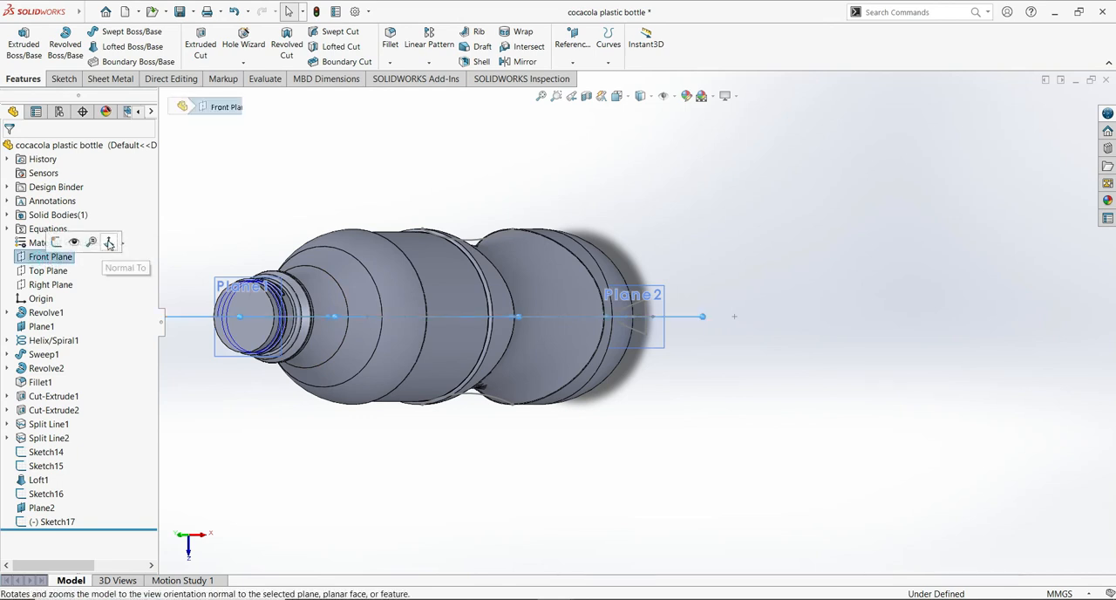
left_click(56, 243)
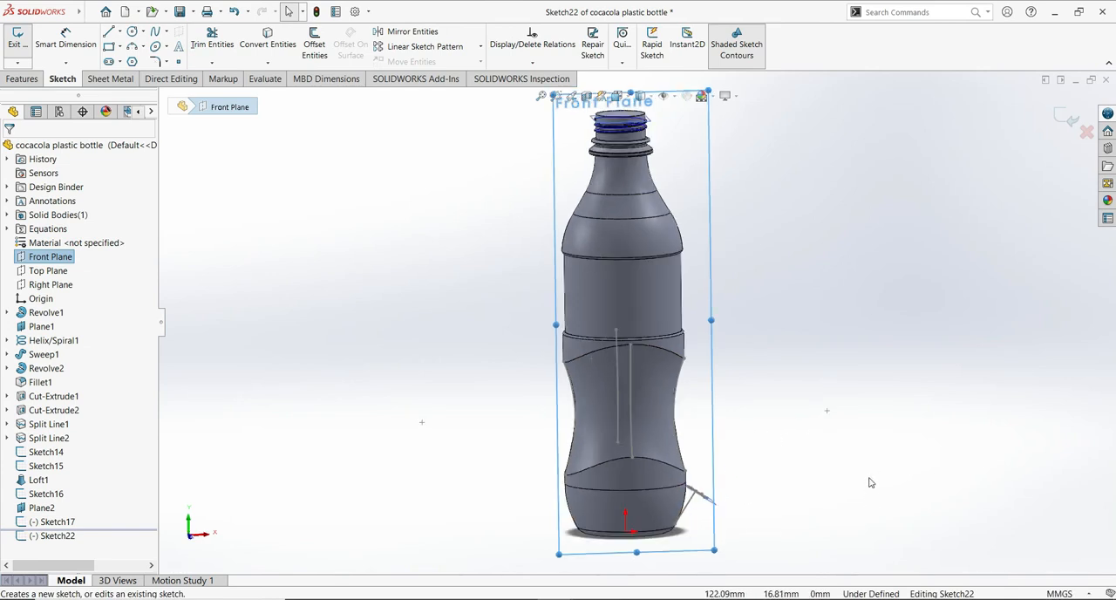
- Place a sketch point inside the wedge's rounded end, in line with its centerline, at about X 31.4 mm, Y 21.8 mm
scroll(875, 475, "down", 5)
middle_click_drag(875, 476, 898, 310, "ctrl")
scroll(898, 311, "down", 1)
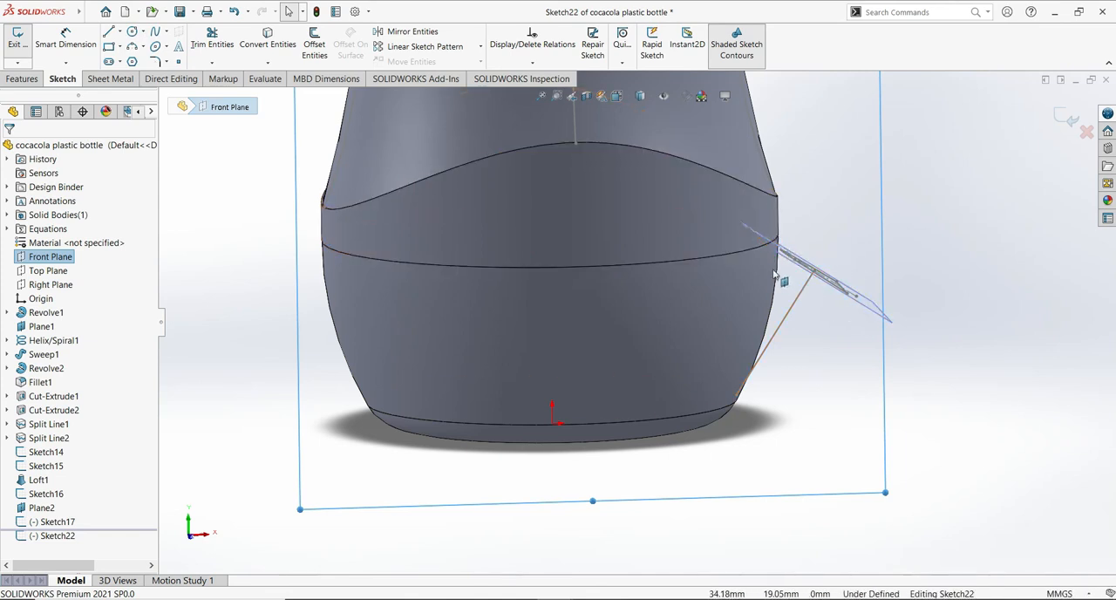
middle_click_drag(815, 317, 780, 385)
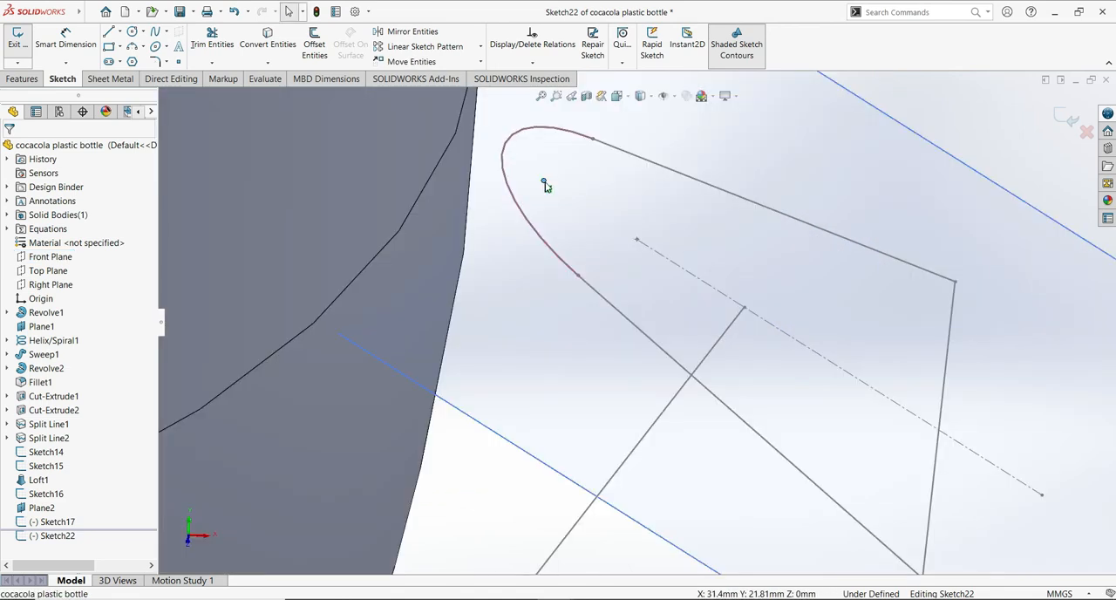
left_click(544, 182)
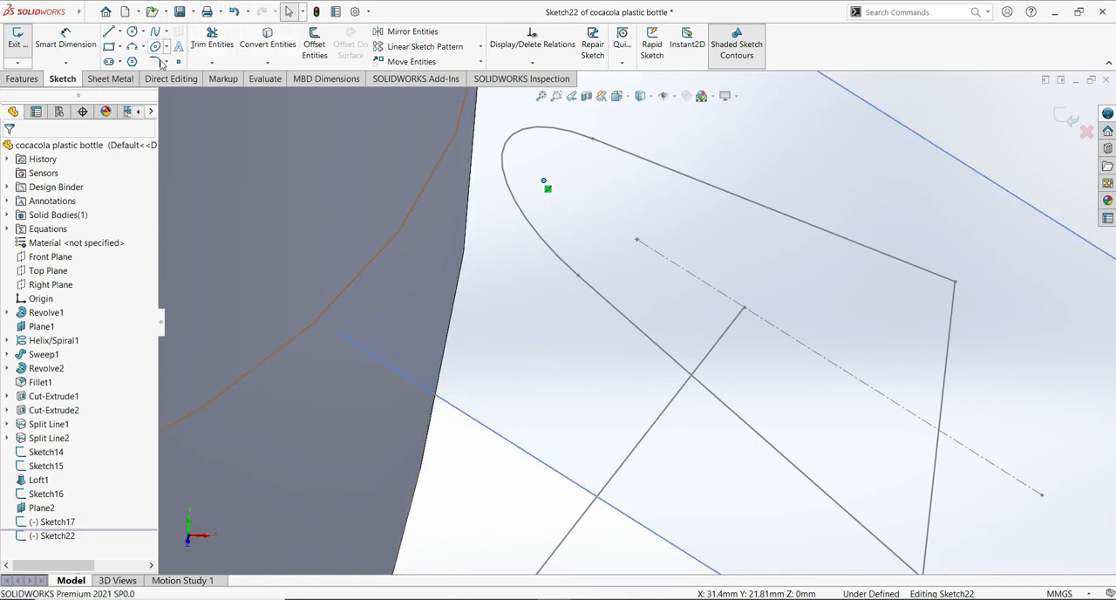
- Draw a three-point arc from the sketch point to a point about 7.8 mm directly above the origin, bulging downward with radius about 24.3 mm
left_click(132, 47)
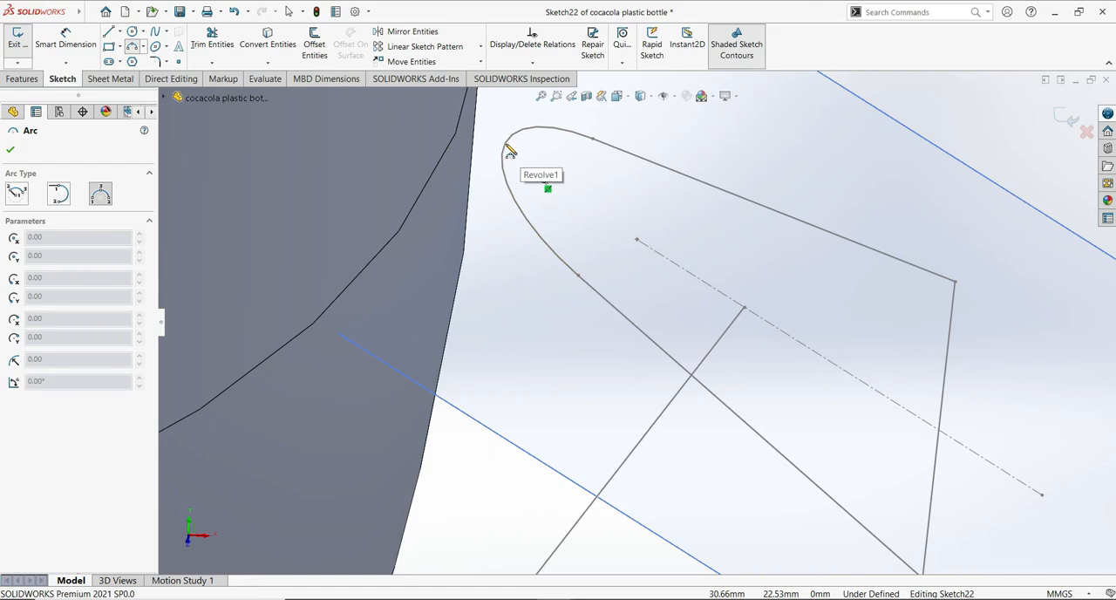
left_click(543, 181)
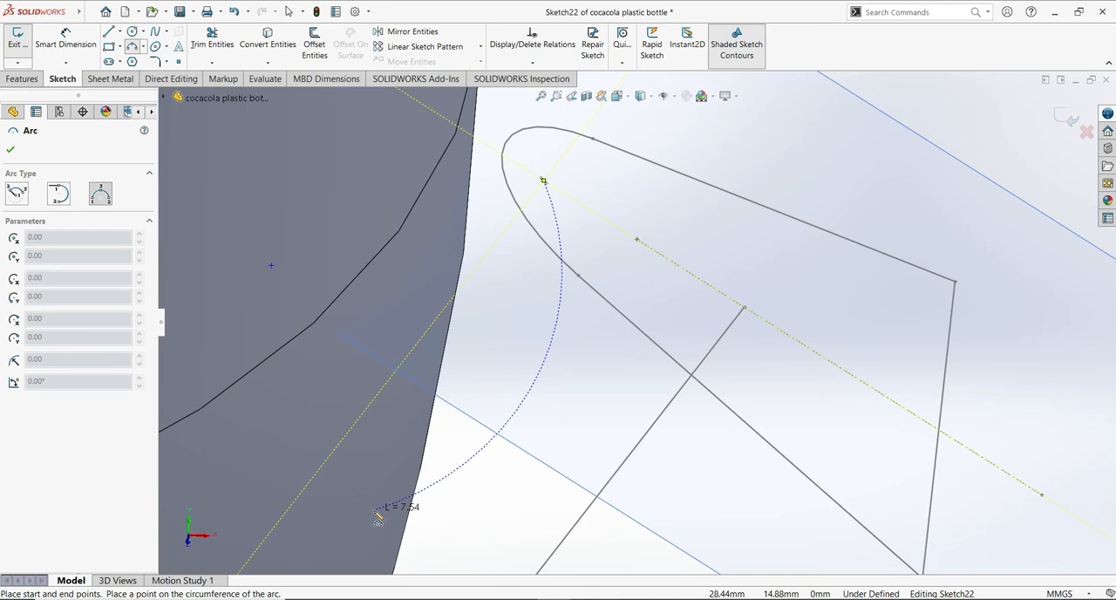
scroll(444, 416, "down", 8)
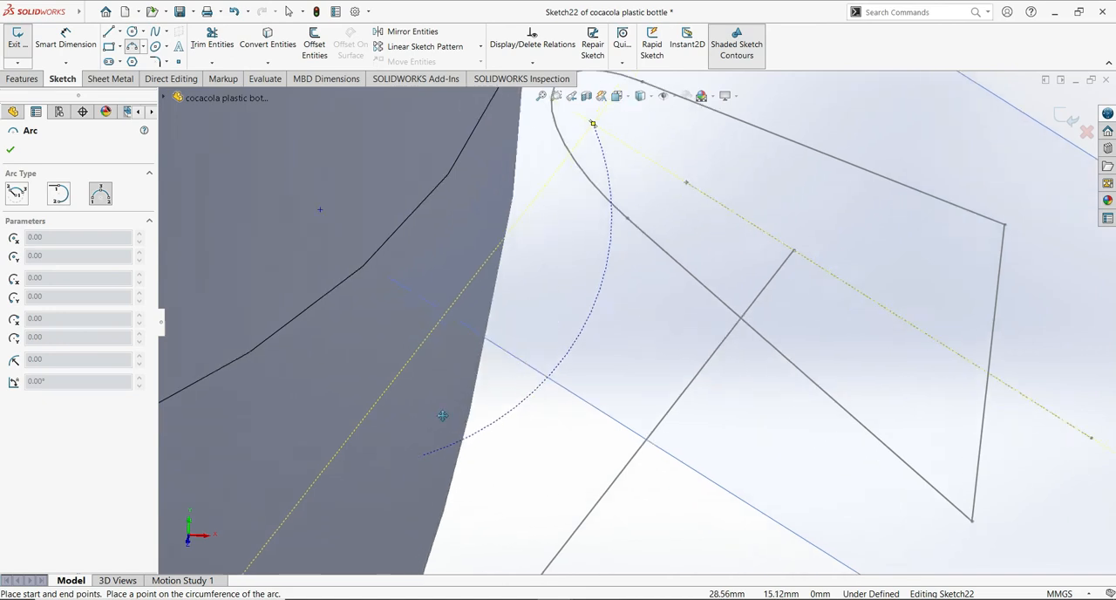
scroll(549, 234, "down", 8)
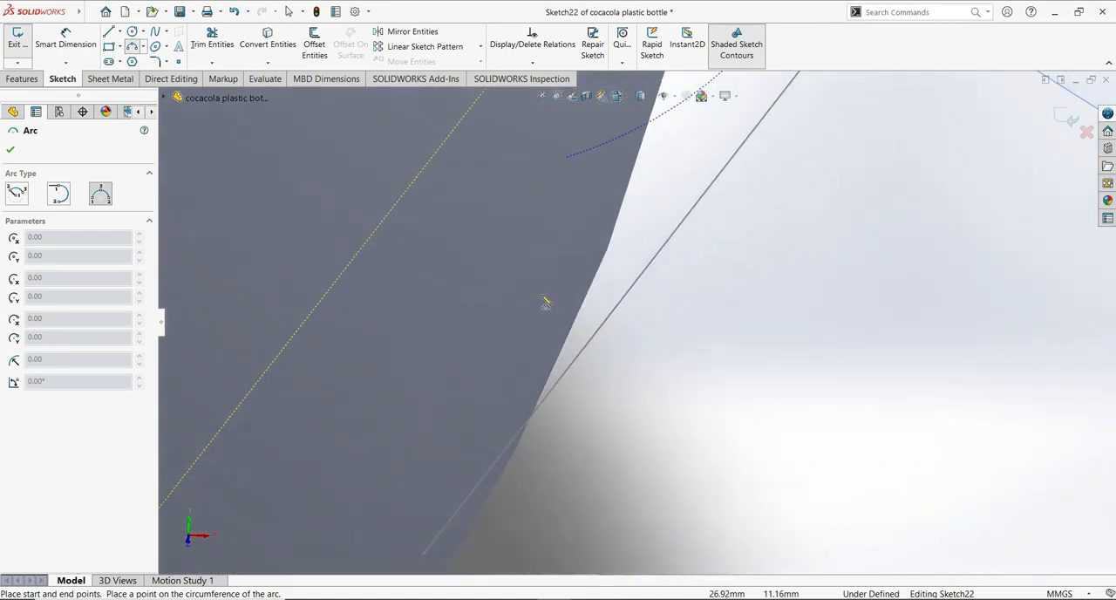
scroll(523, 261, "up", 6)
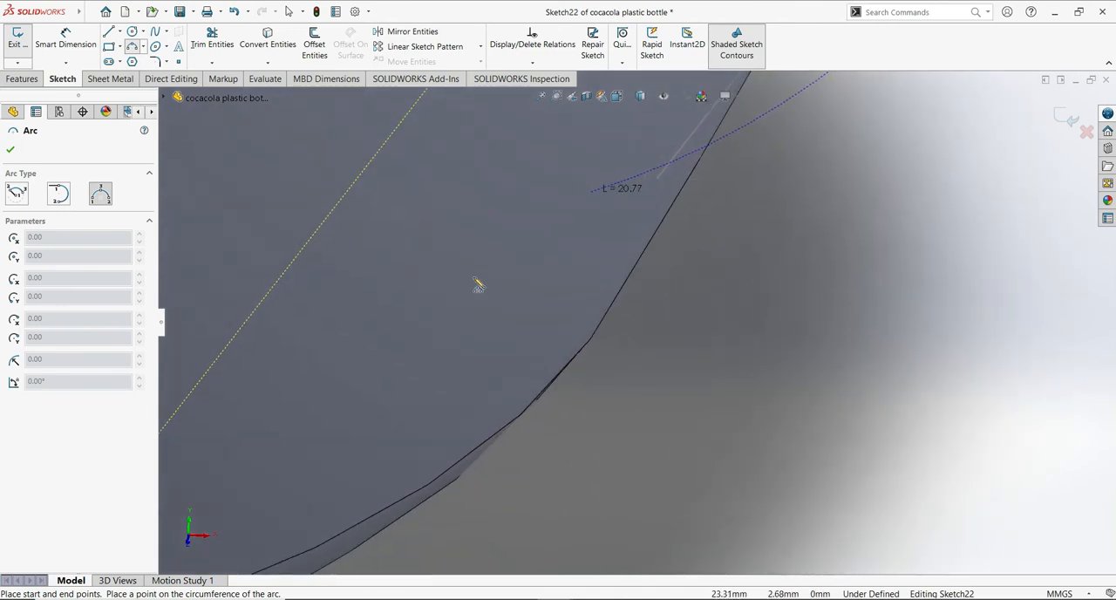
scroll(464, 324, "down", 5)
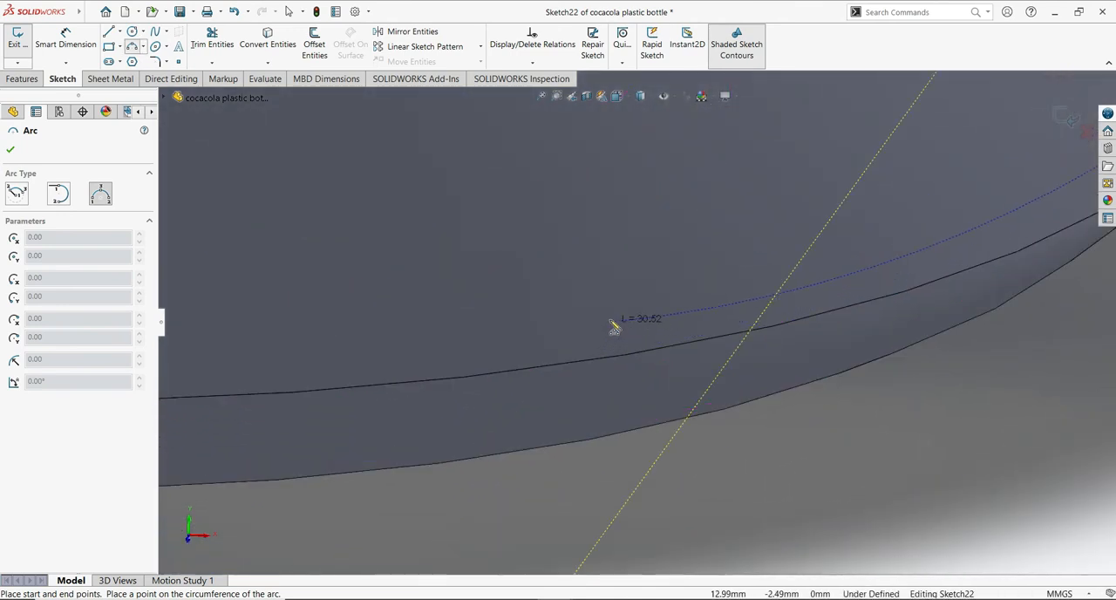
scroll(611, 323, "up", 6)
scroll(594, 395, "down", 3)
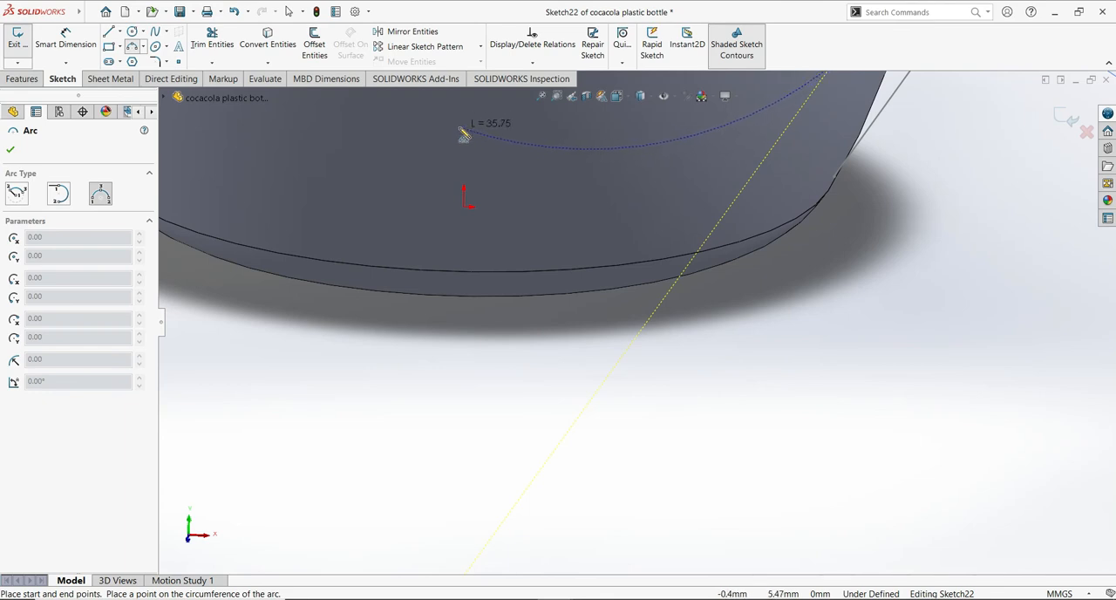
scroll(463, 134, "up", 5)
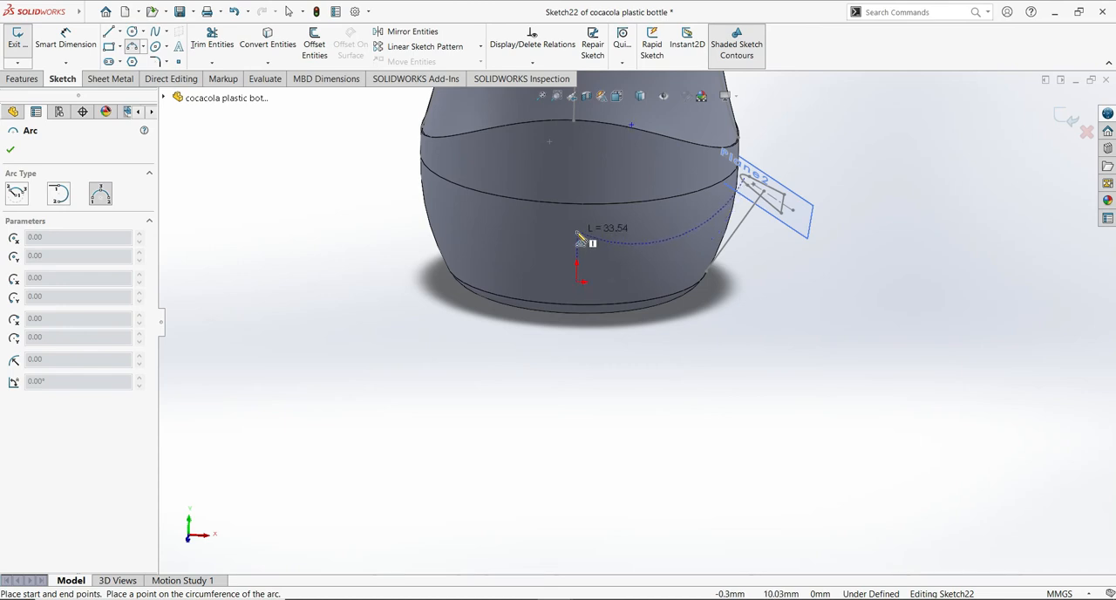
left_click(577, 242)
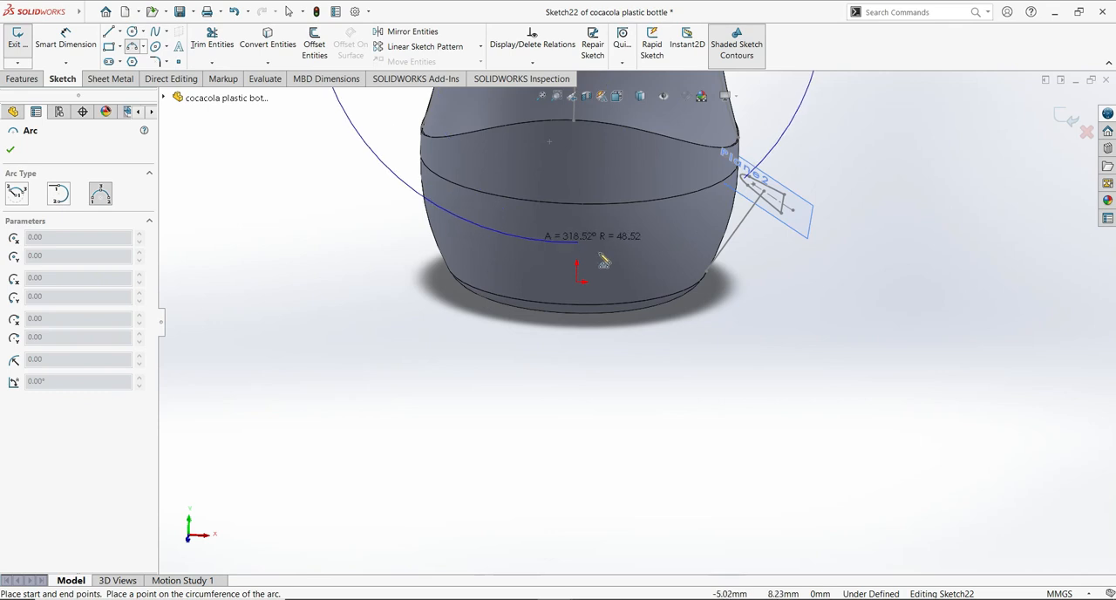
left_click(655, 257)
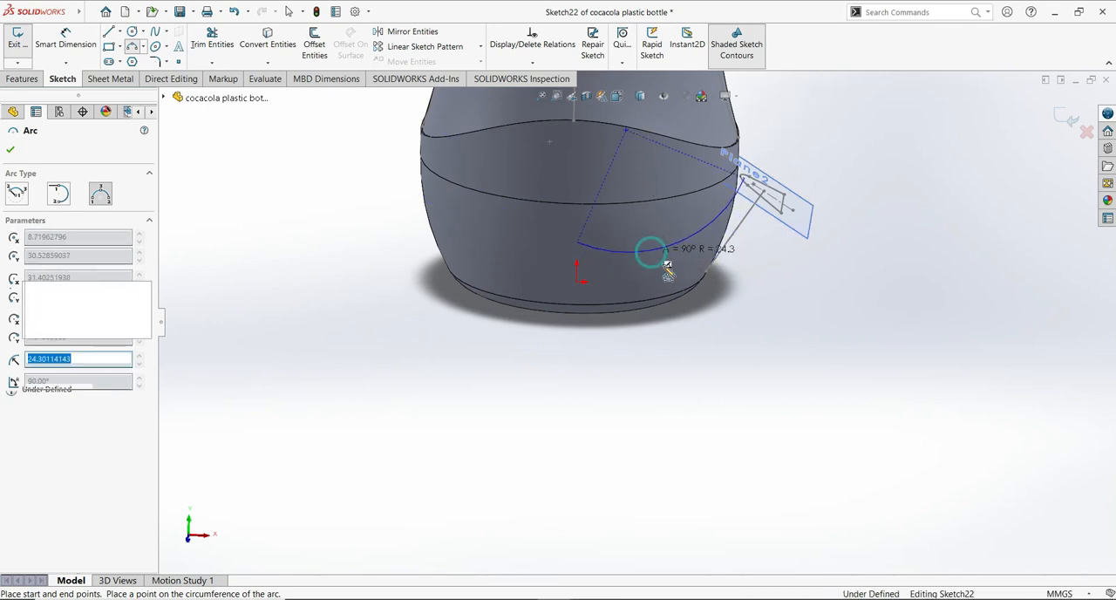
left_click(10, 150)
- Dimension the arc's radius as 25 mm
left_click(68, 35)
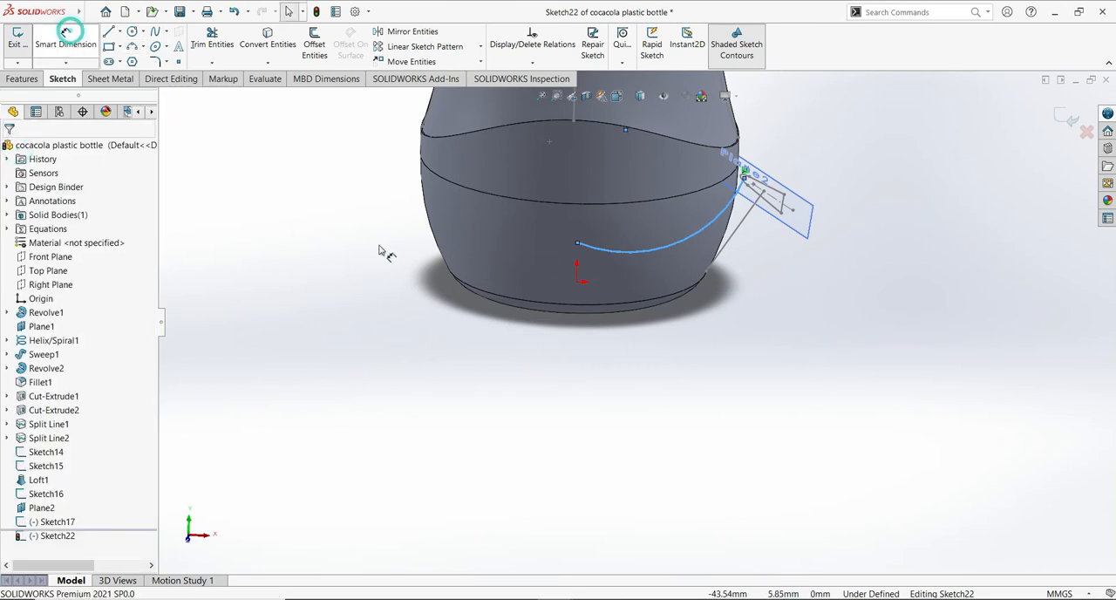
left_click(671, 242)
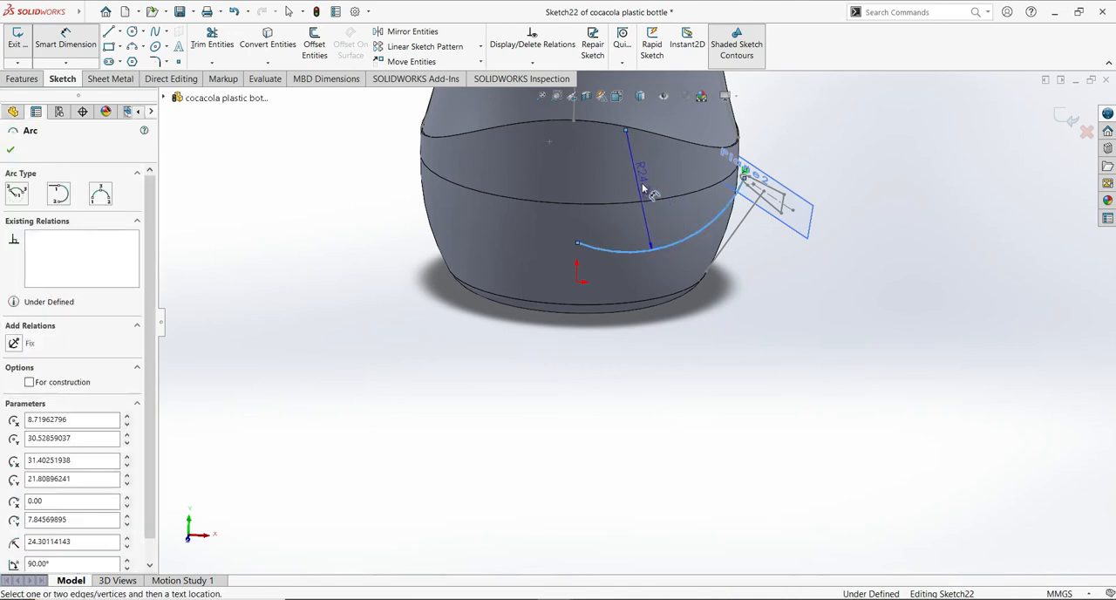
left_click(671, 302)
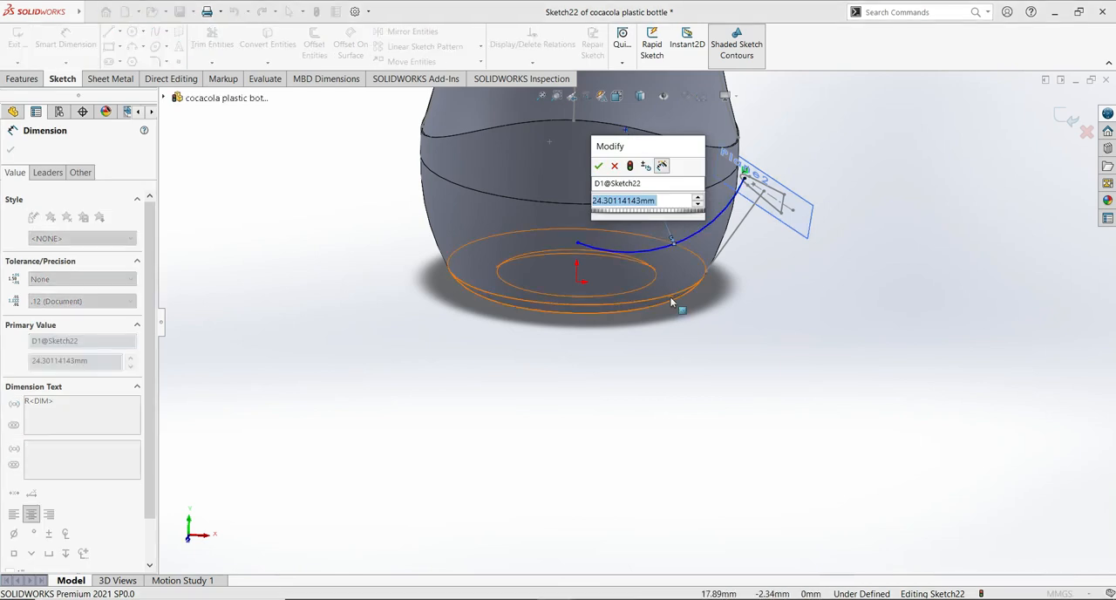
type("25")
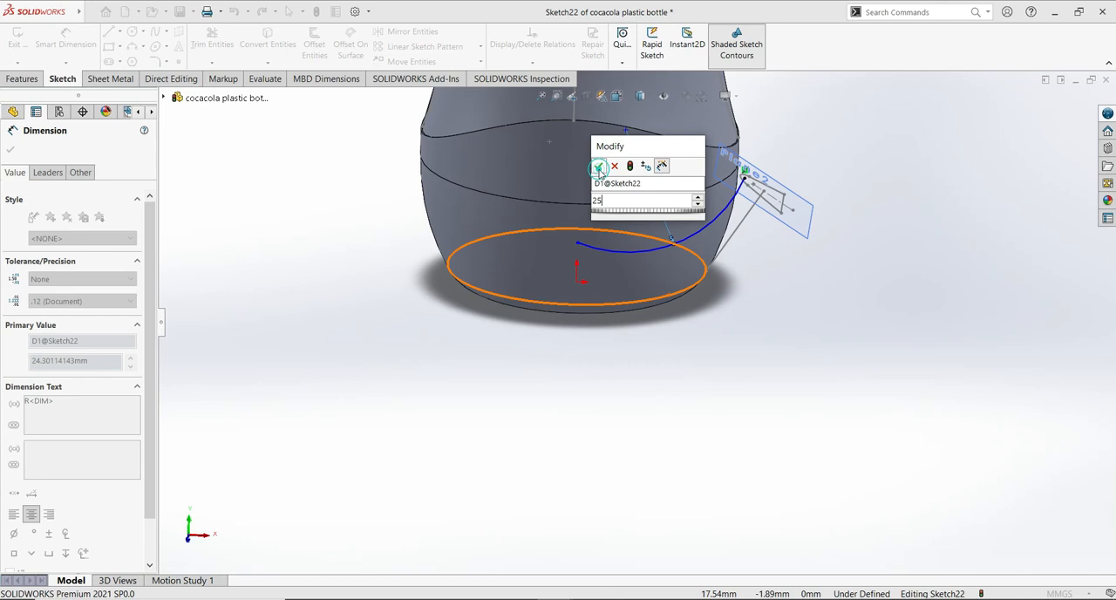
key("Escape")
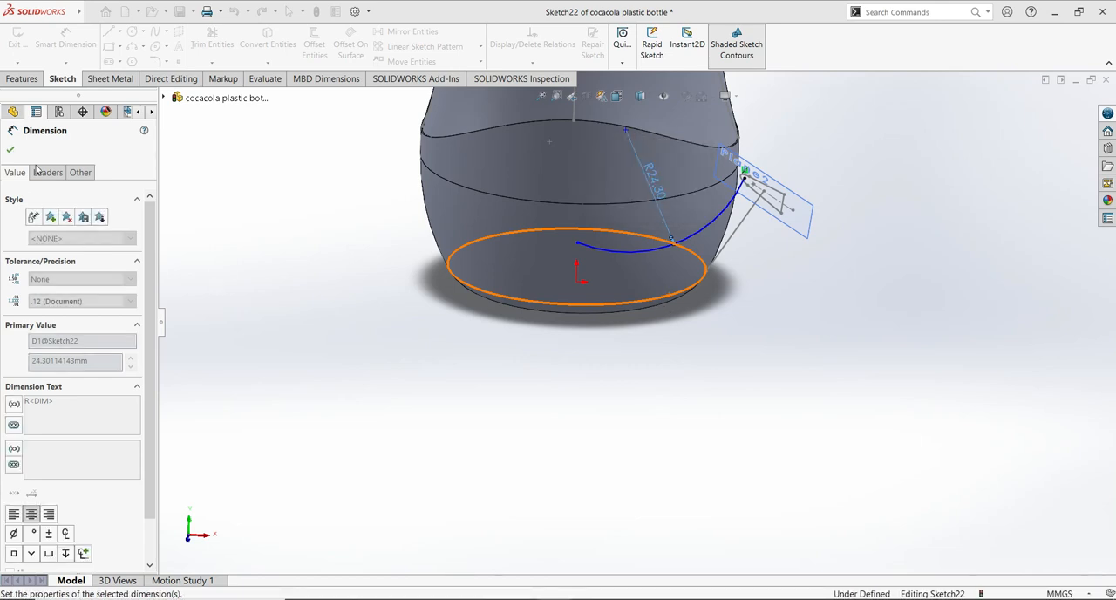
left_click(10, 149)
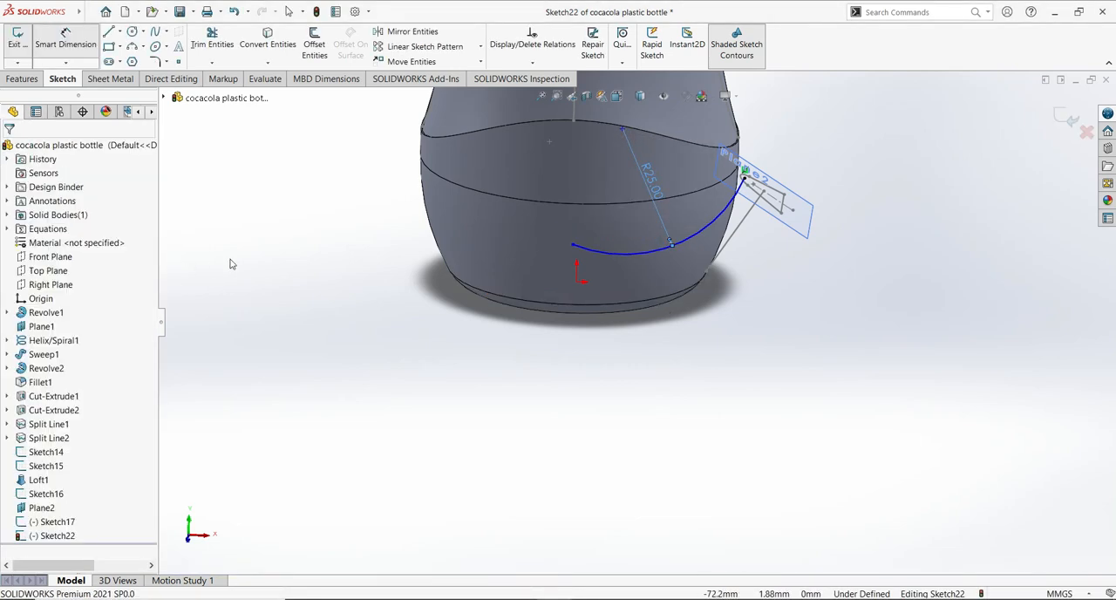
key("Escape")
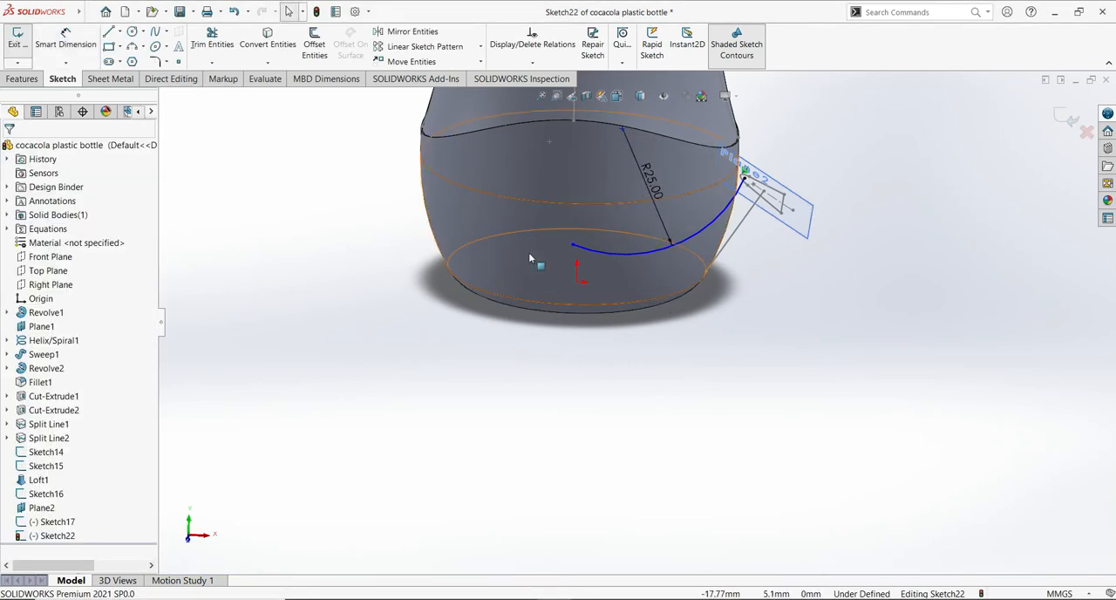
- Dimension the vertical distance from the origin to the arc's inner end as 7.5 mm and exit the sketch
left_click(66, 39)
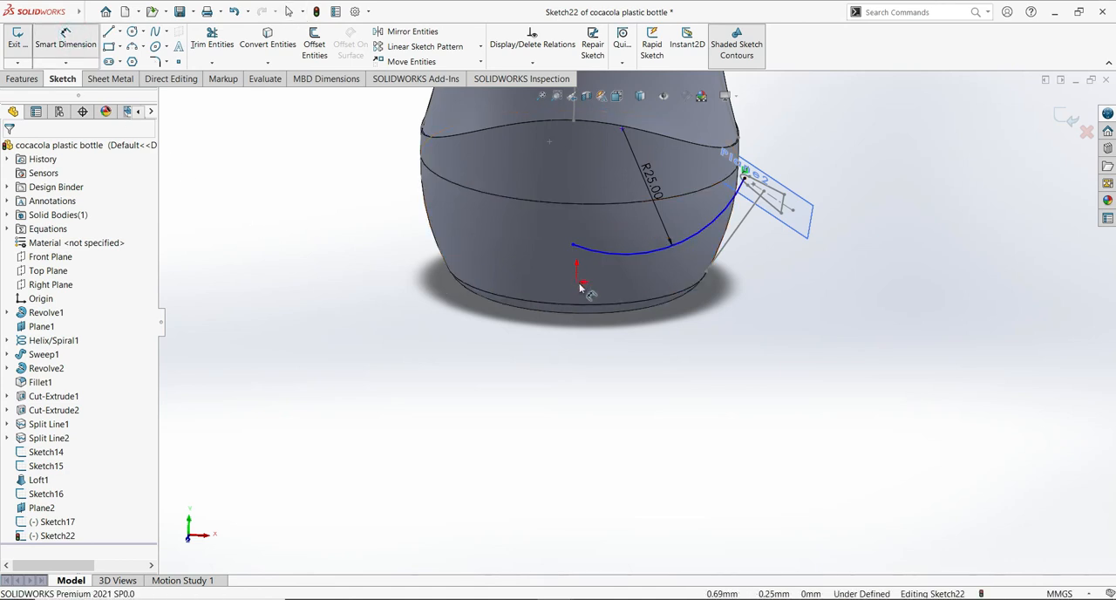
left_click(577, 281)
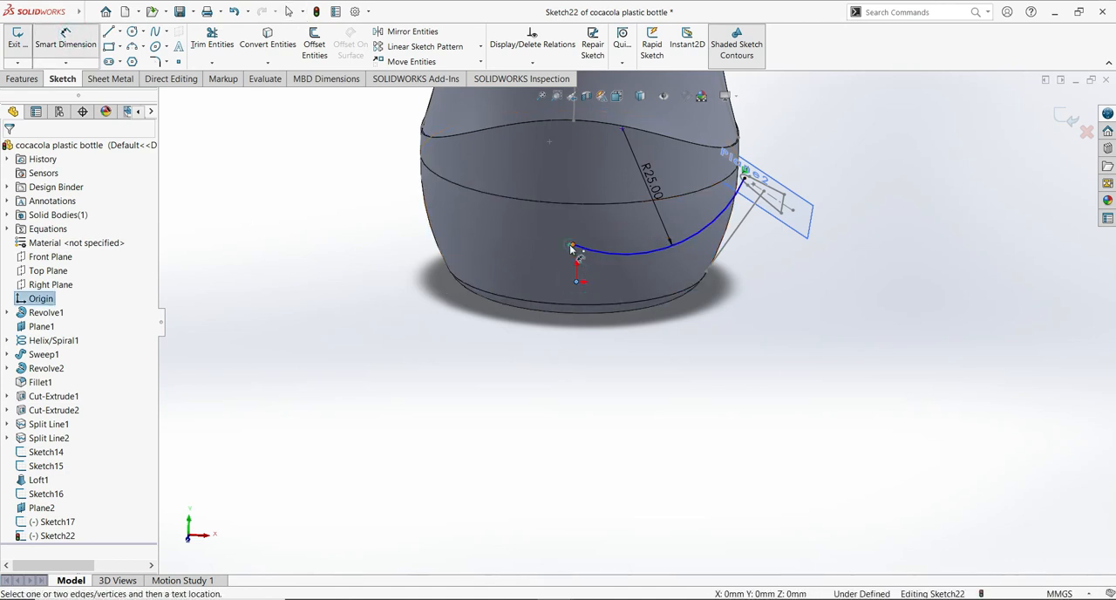
left_click(572, 246)
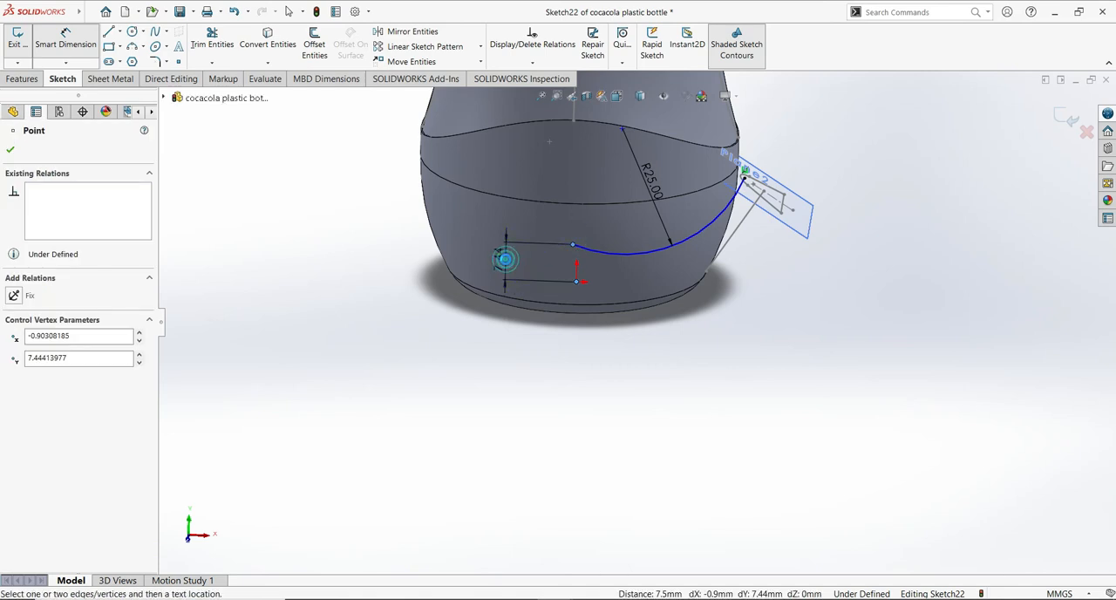
left_click(505, 258)
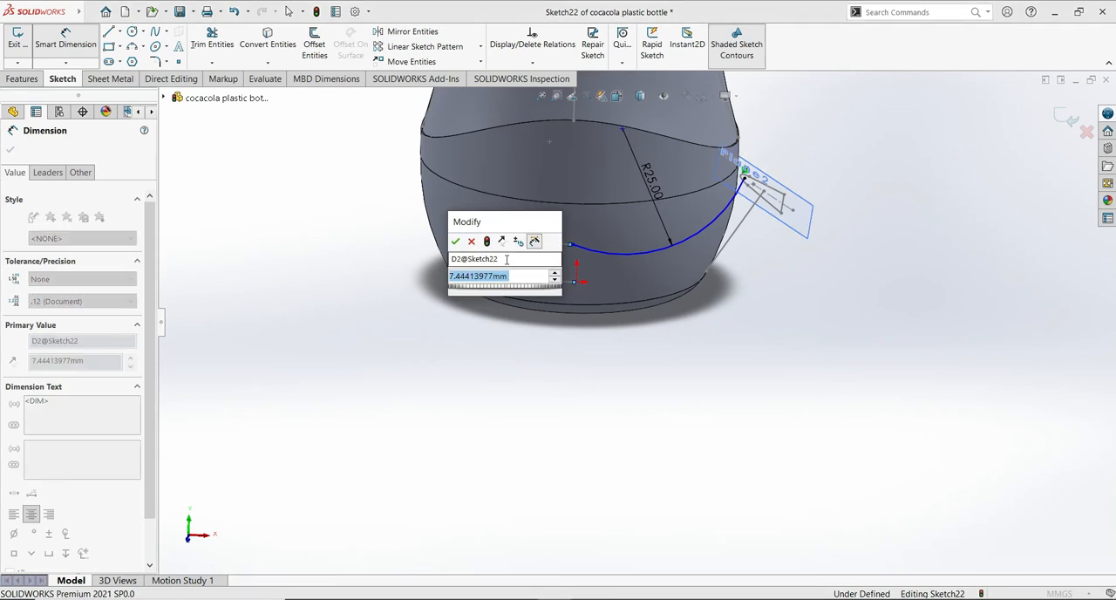
type("7.5")
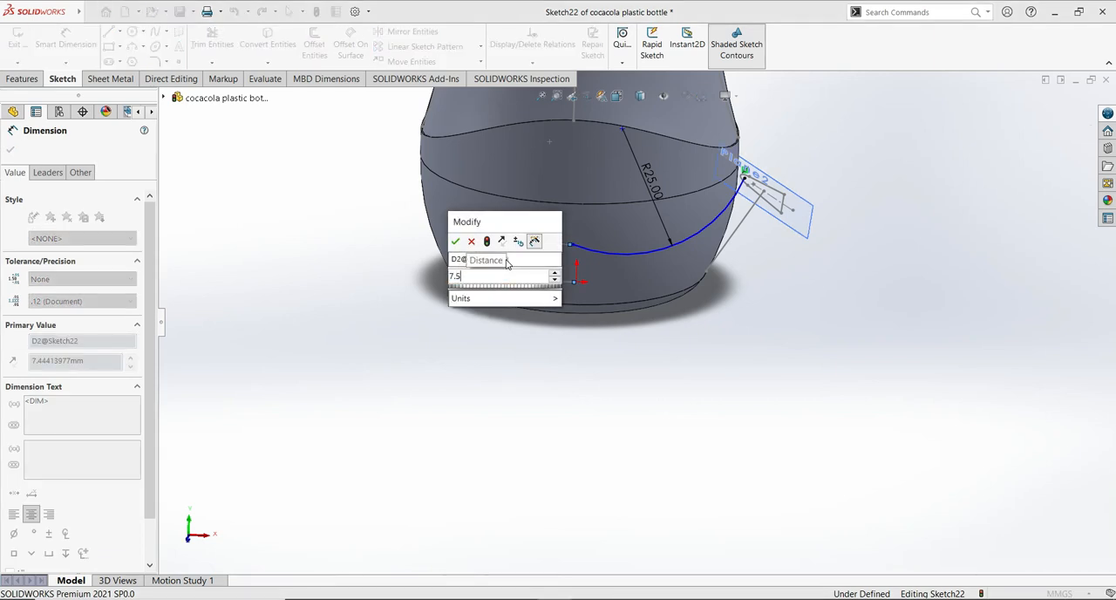
left_click(457, 246)
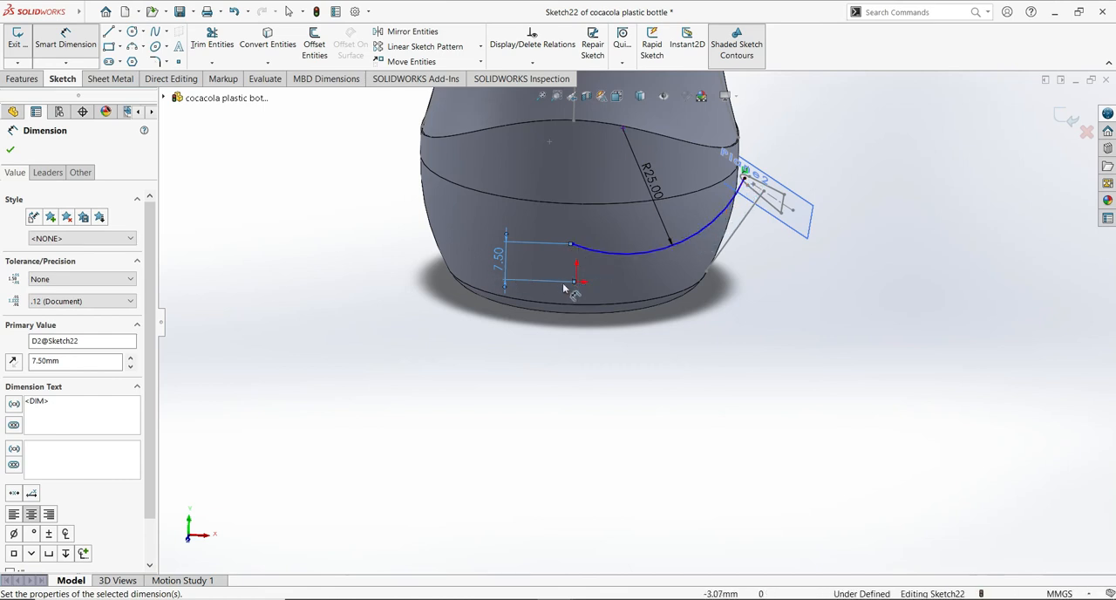
middle_click_drag(734, 424, 718, 131)
middle_click_drag(718, 218, 725, 413)
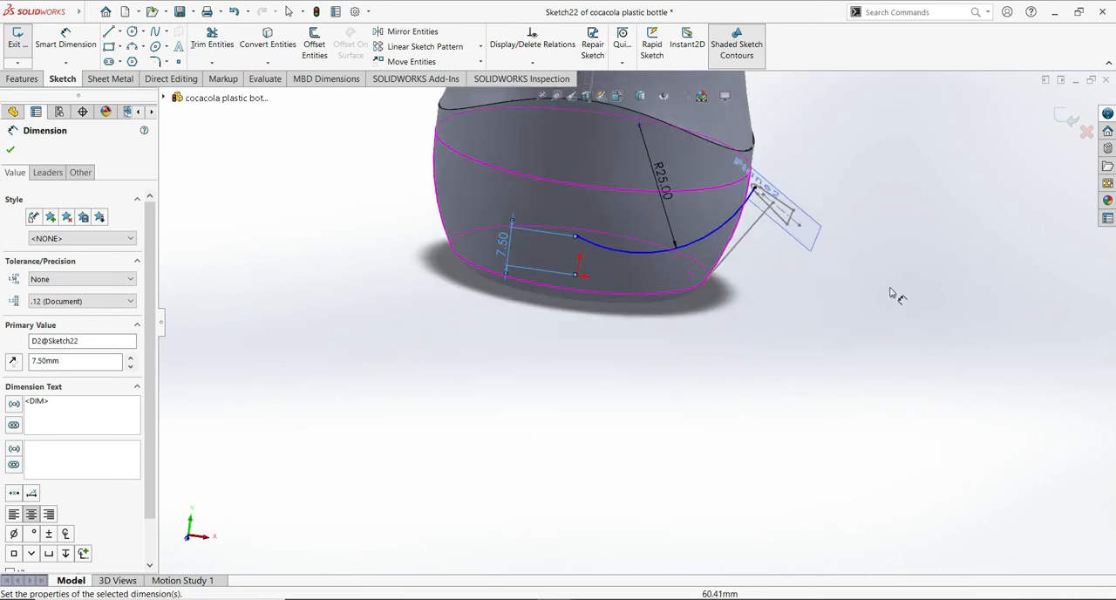
left_click(11, 149)
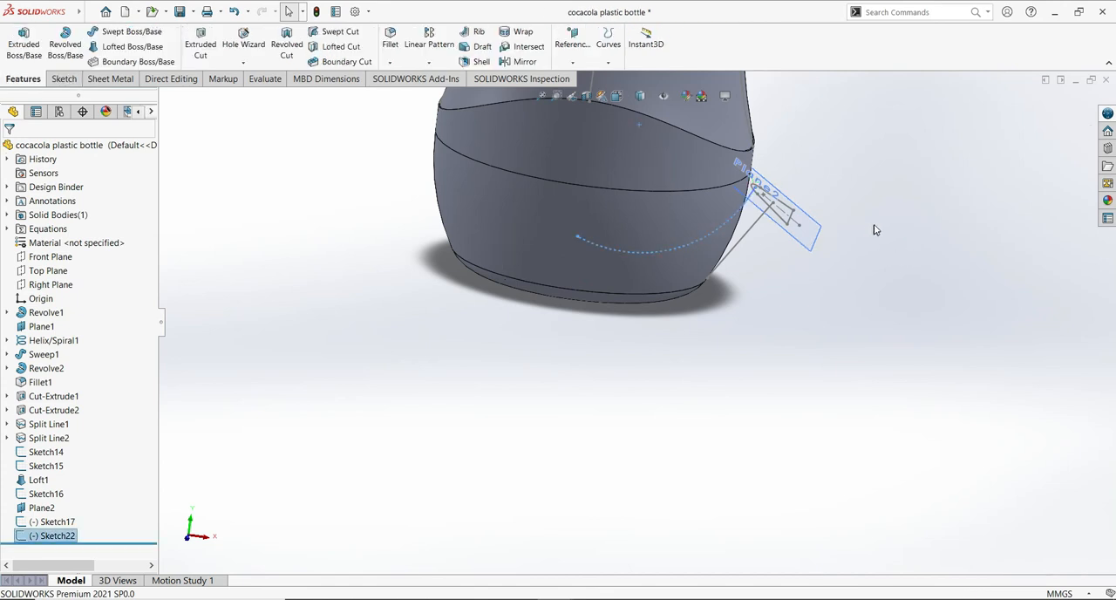
- Create a swept cut through the bottle's bottom using the wedge sketch as profile and the arc sketch as path
left_click(875, 227)
left_click(772, 208)
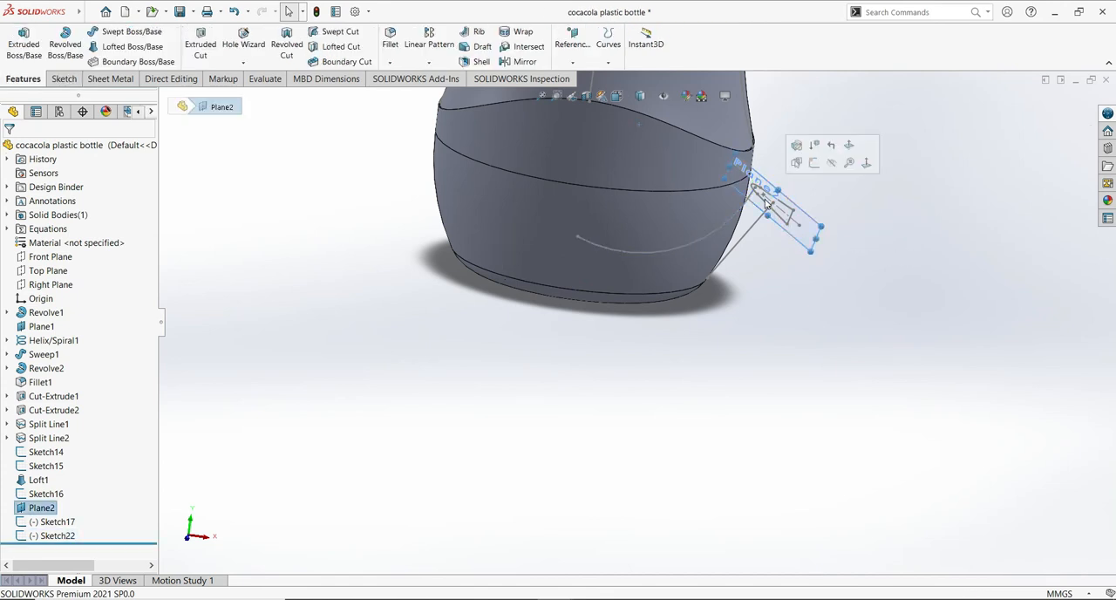
left_click(779, 218)
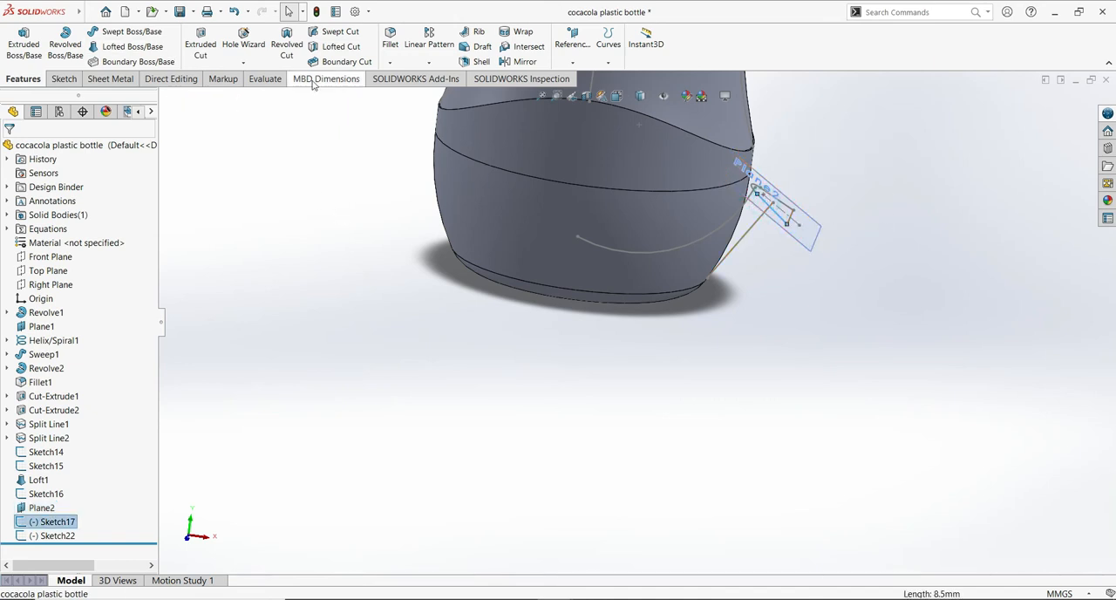
left_click(334, 35)
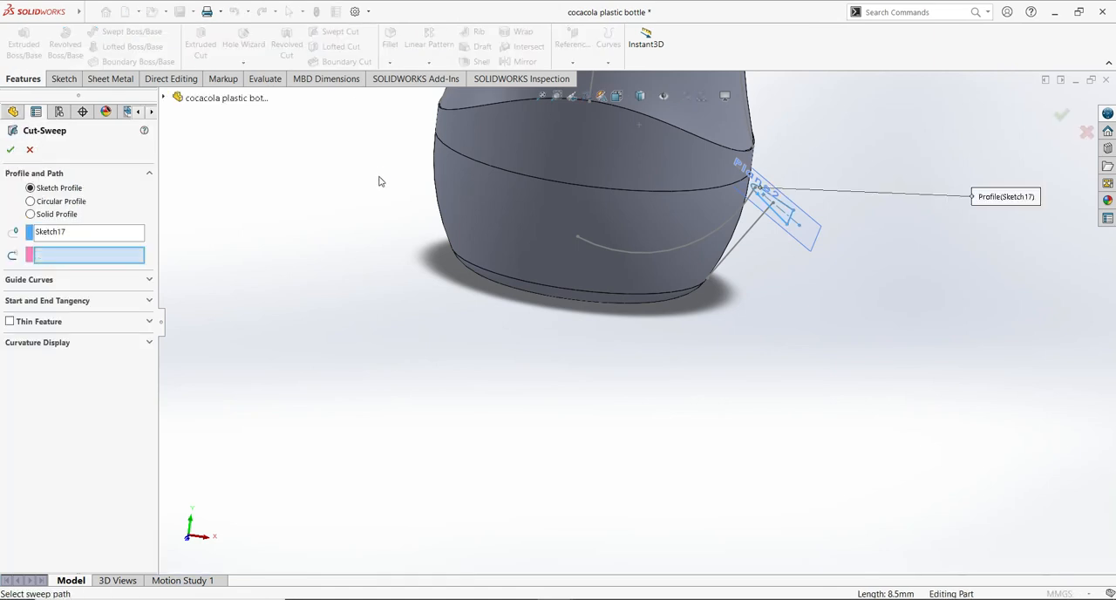
left_click(679, 244)
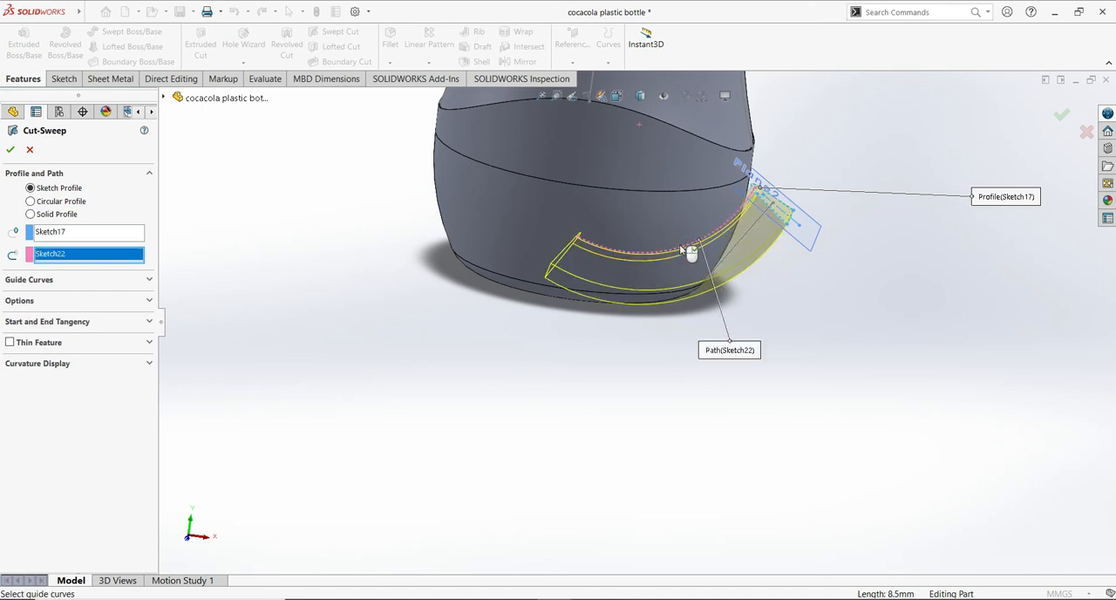
middle_click_drag(929, 393, 898, 367)
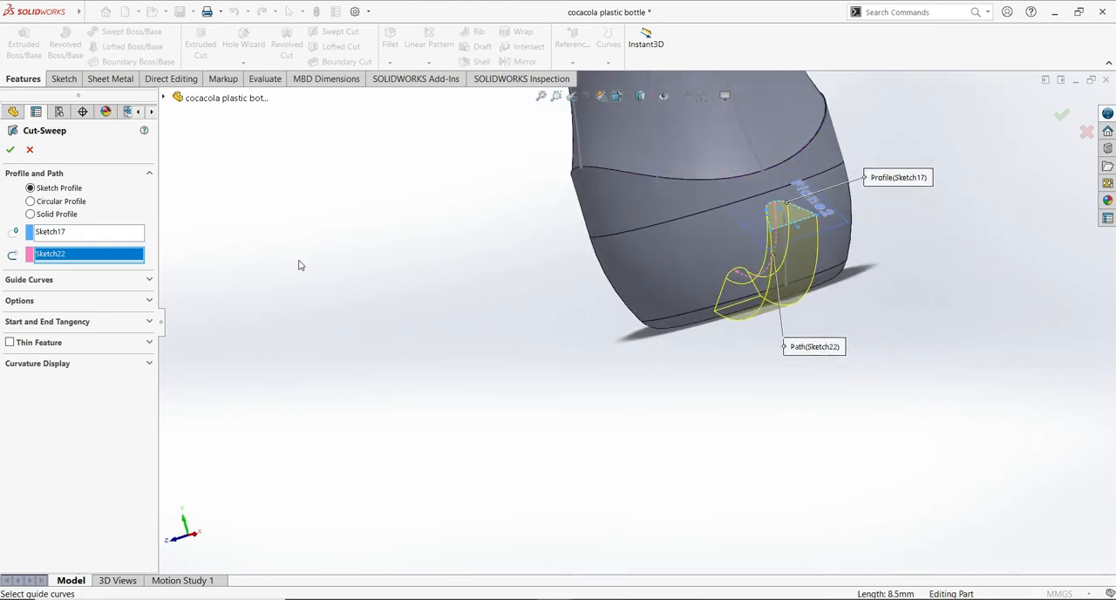
left_click(11, 151)
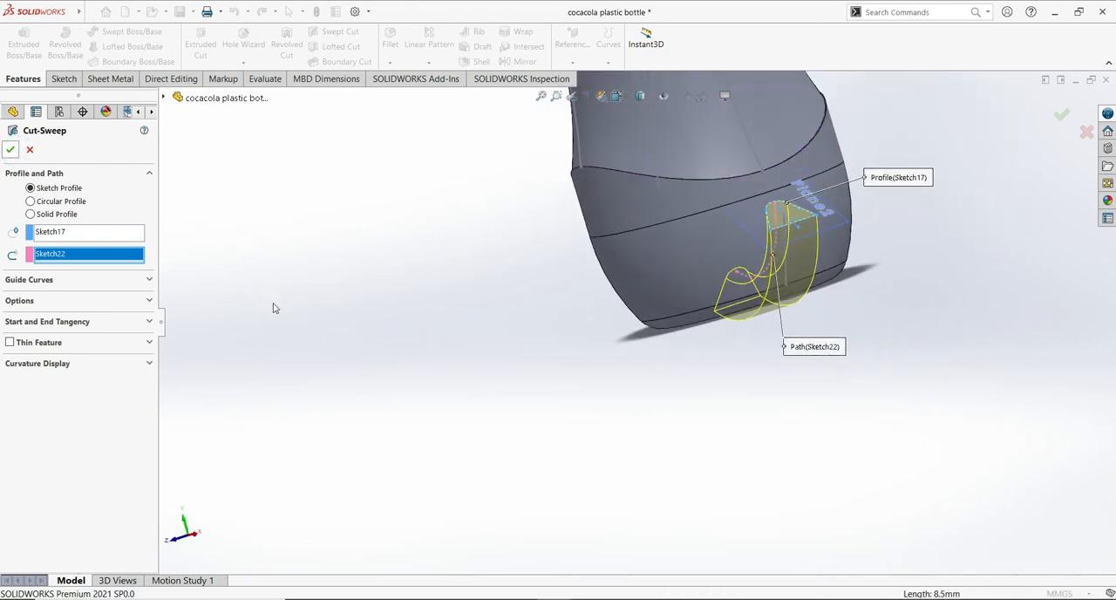
- Fillet the inner face of the swept cut at the bottle's bottom with a 5 mm radius
middle_click_drag(544, 342, 741, 296)
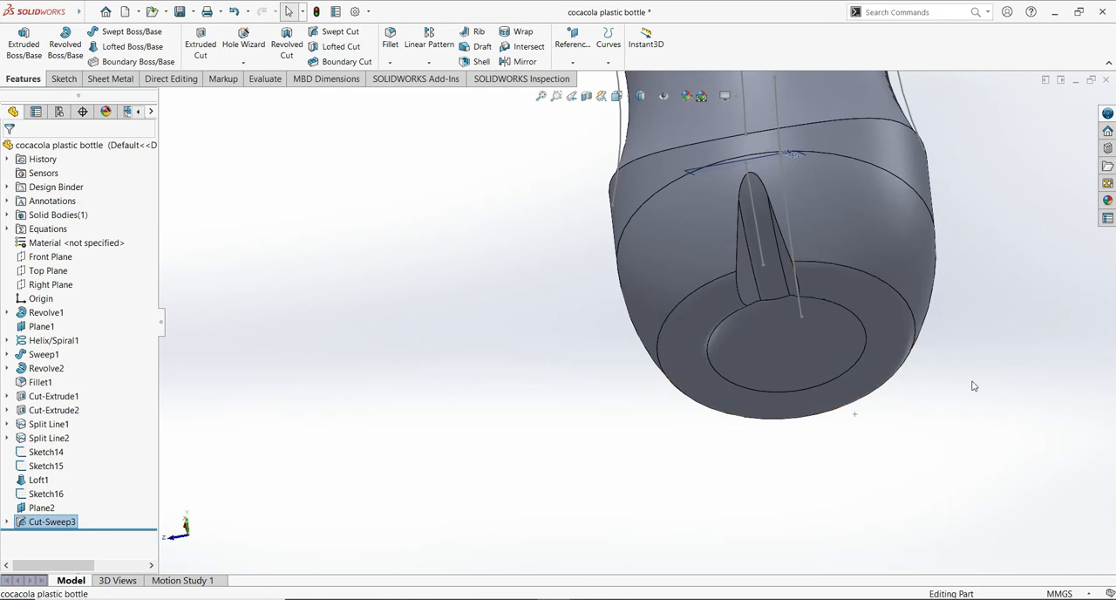
scroll(807, 416, "up", 3)
scroll(866, 374, "down", 6)
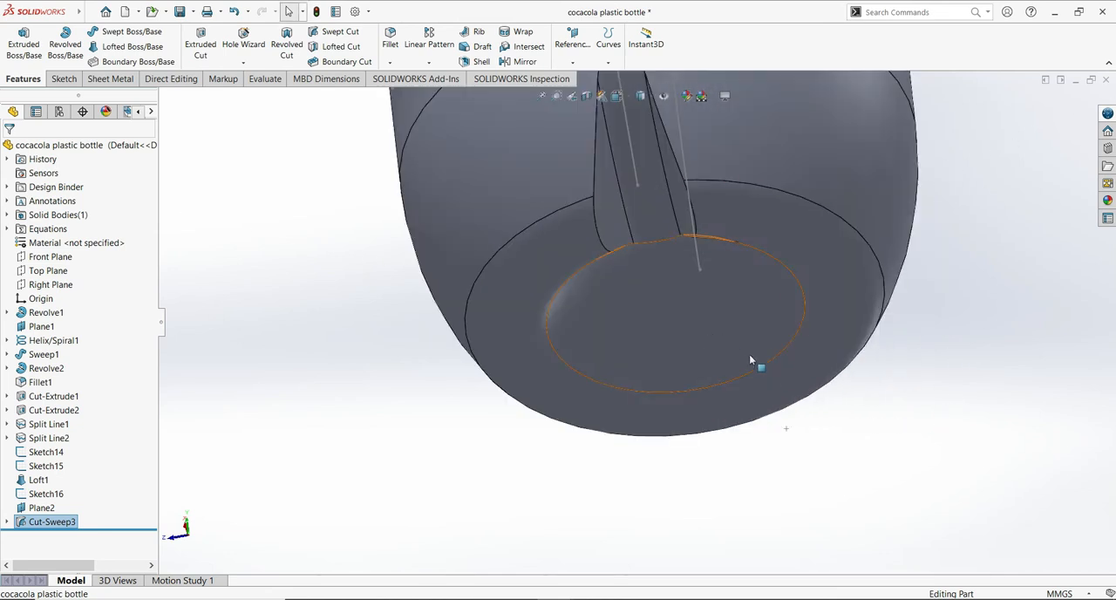
scroll(779, 369, "up", 2)
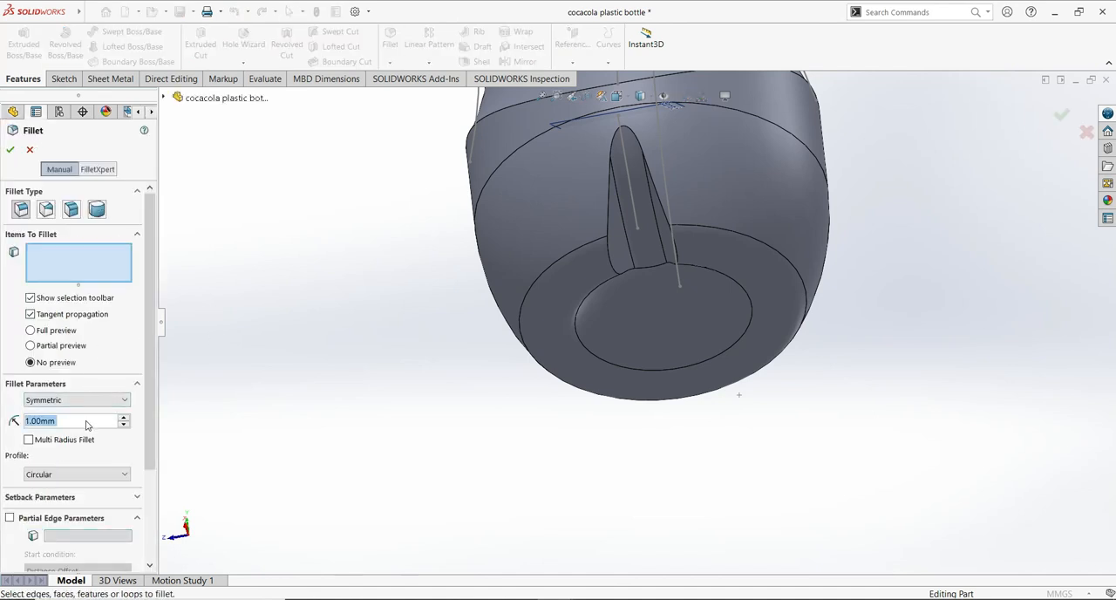
type("6")
key("BackSpace")
type("5")
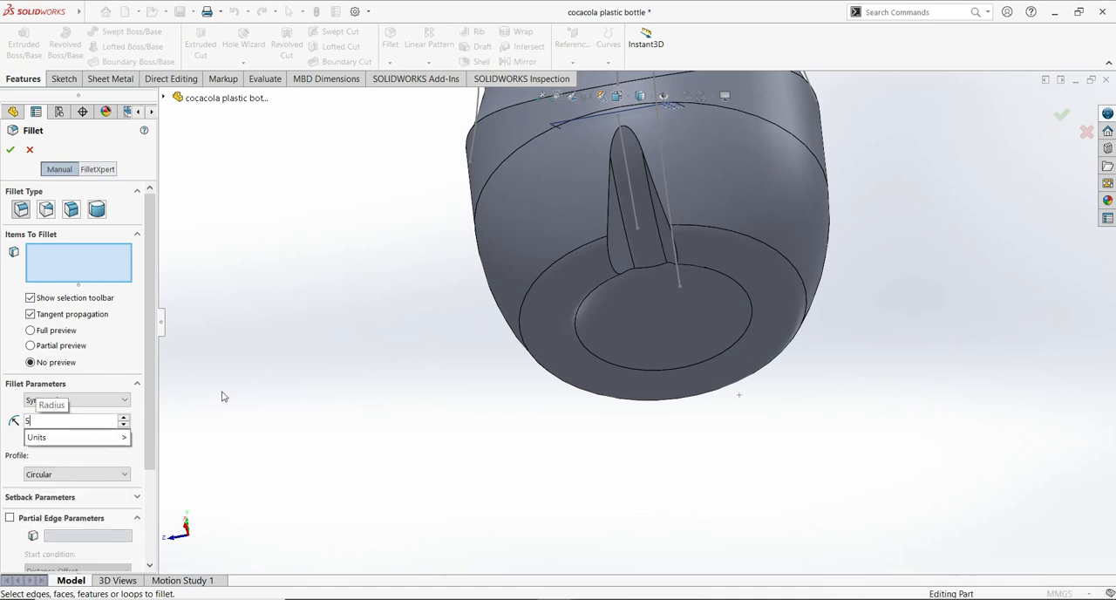
left_click(650, 240)
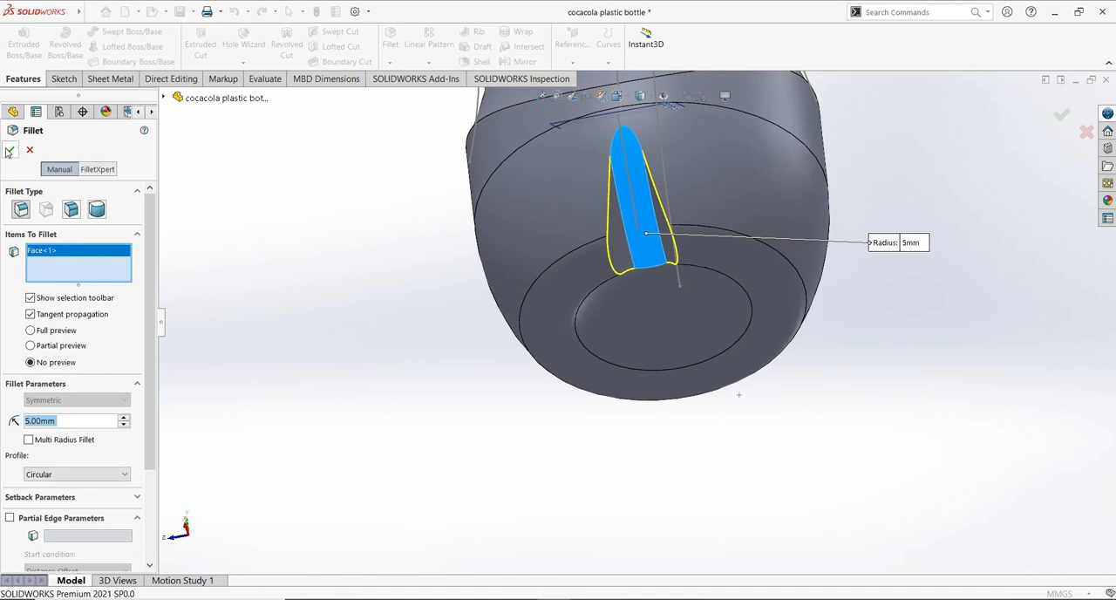
key("Return")
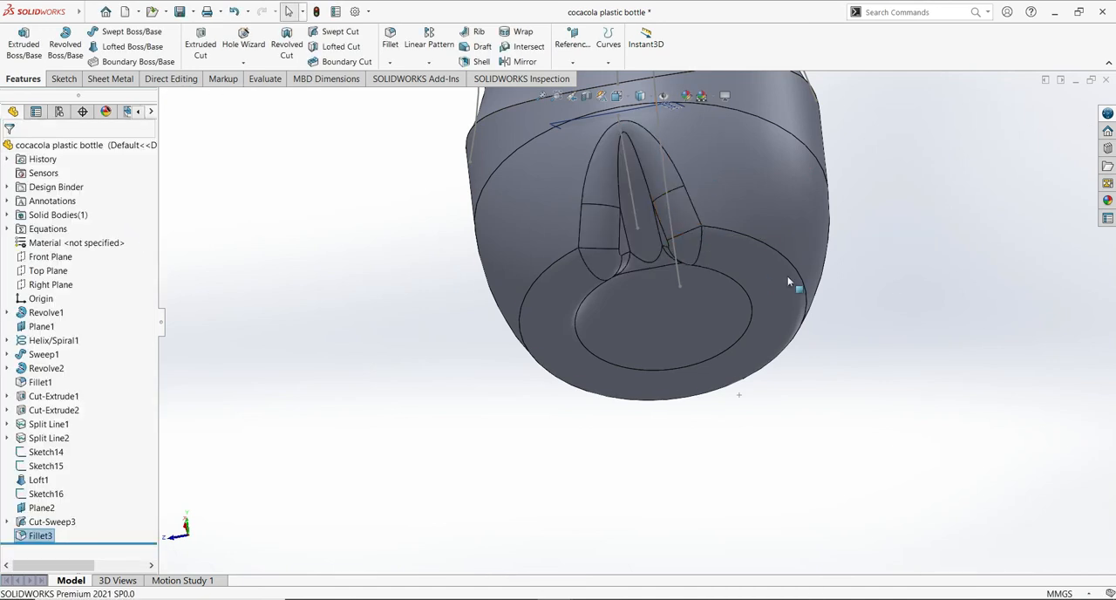
- Start a circular pattern of the swept cut and its fillet, using the circular edge above the base as direction reference
scroll(787, 276, "up", 3)
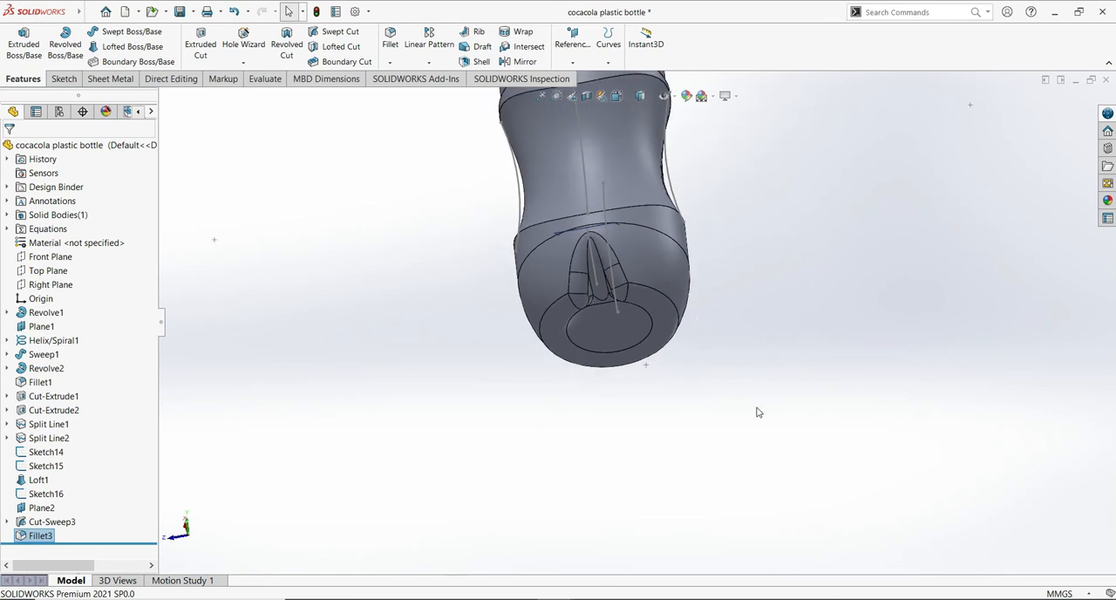
scroll(763, 401, "down", 2)
left_click(881, 205)
middle_click_drag(888, 179, 898, 193)
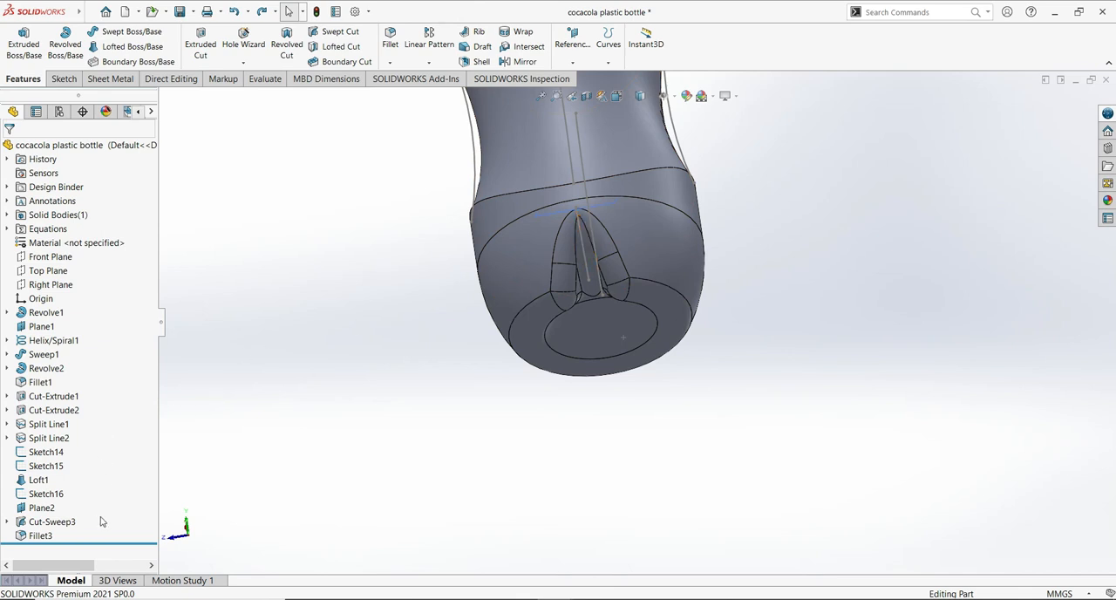
left_click(52, 522)
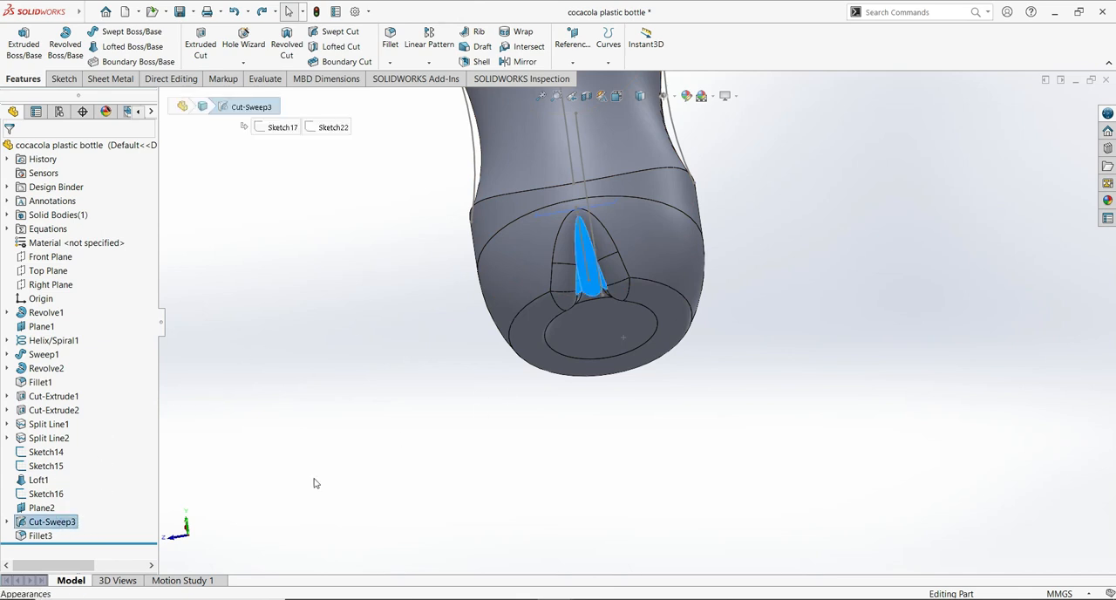
left_click(41, 536)
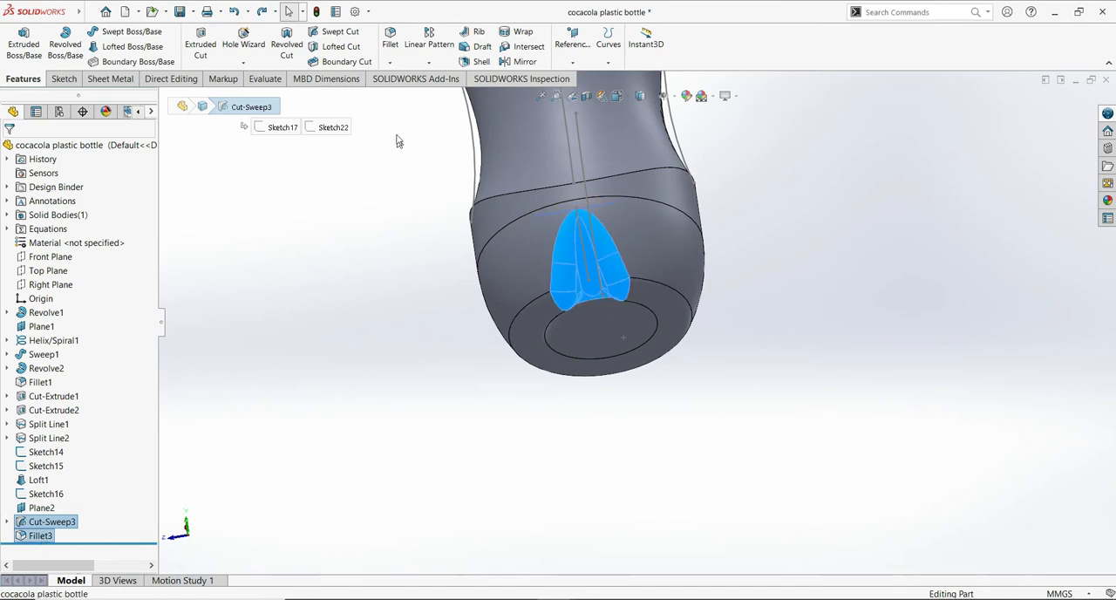
left_click(429, 62)
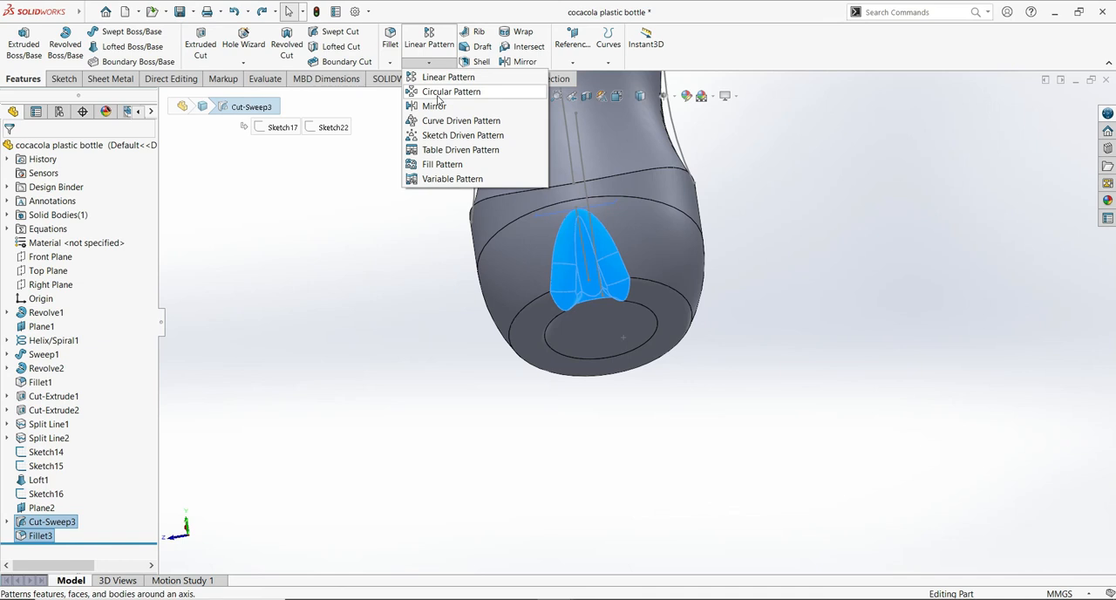
left_click(445, 91)
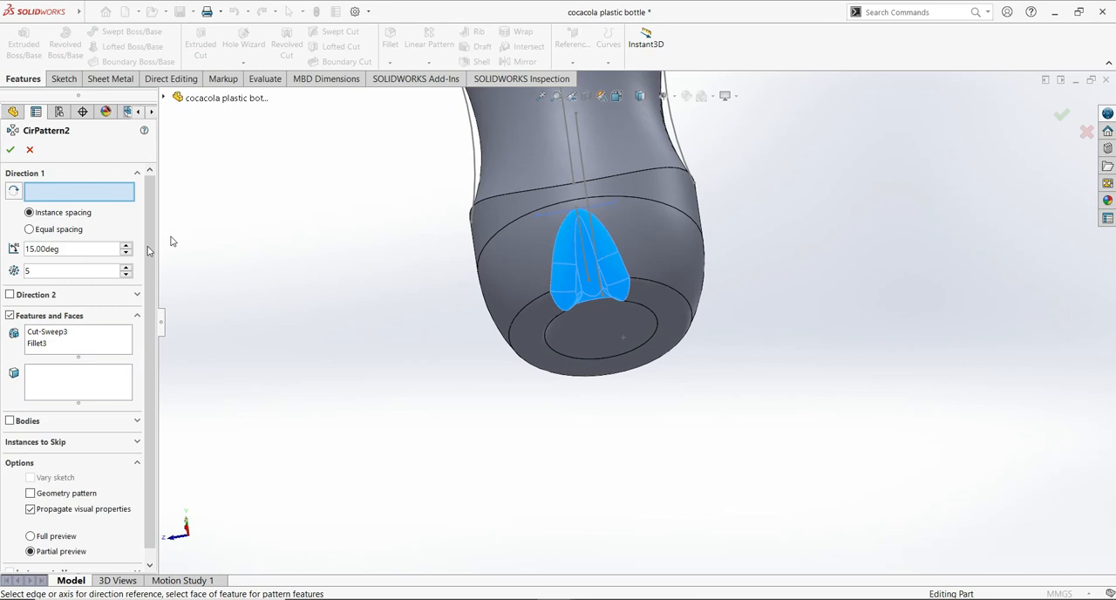
left_click(507, 228)
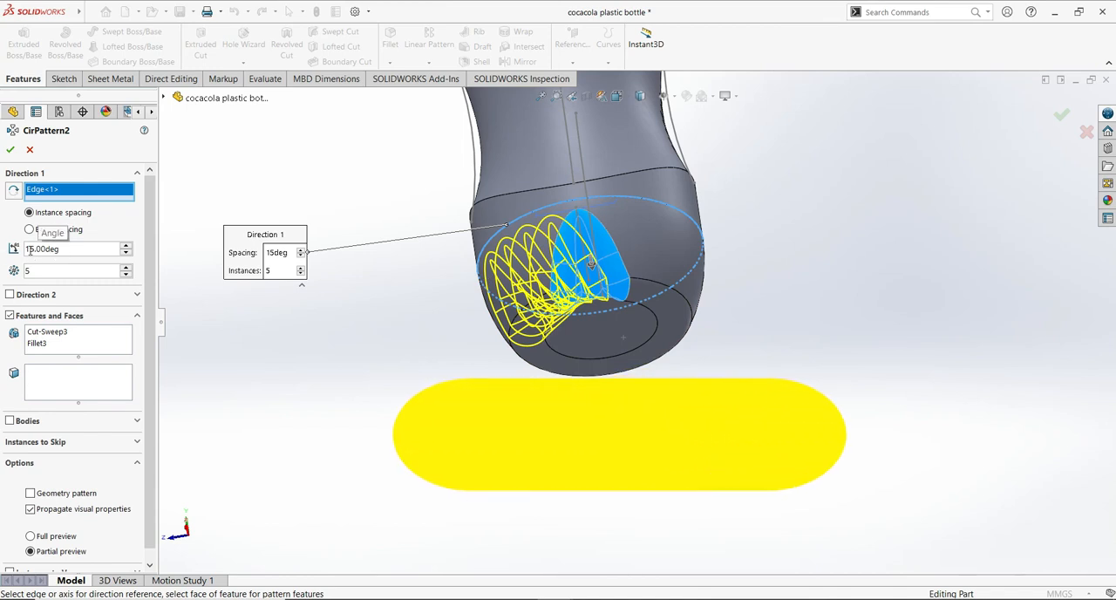
- Set the circular pattern's instance spacing to 75 degrees, keep 5 instances, and create the pattern
left_click(31, 250)
left_click(48, 273)
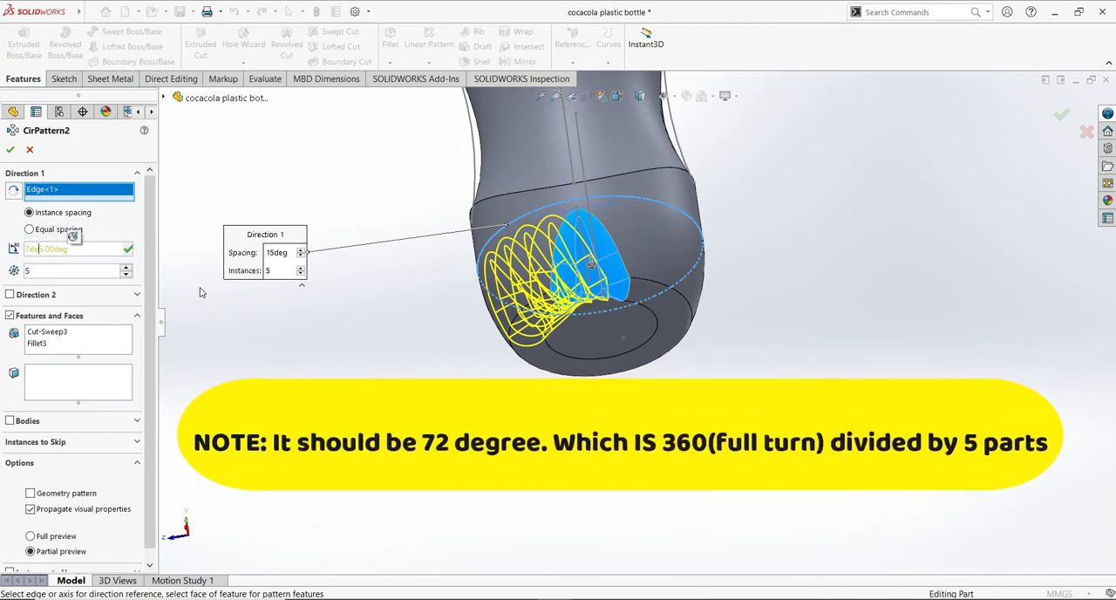
left_click_drag(79, 249, 21, 250)
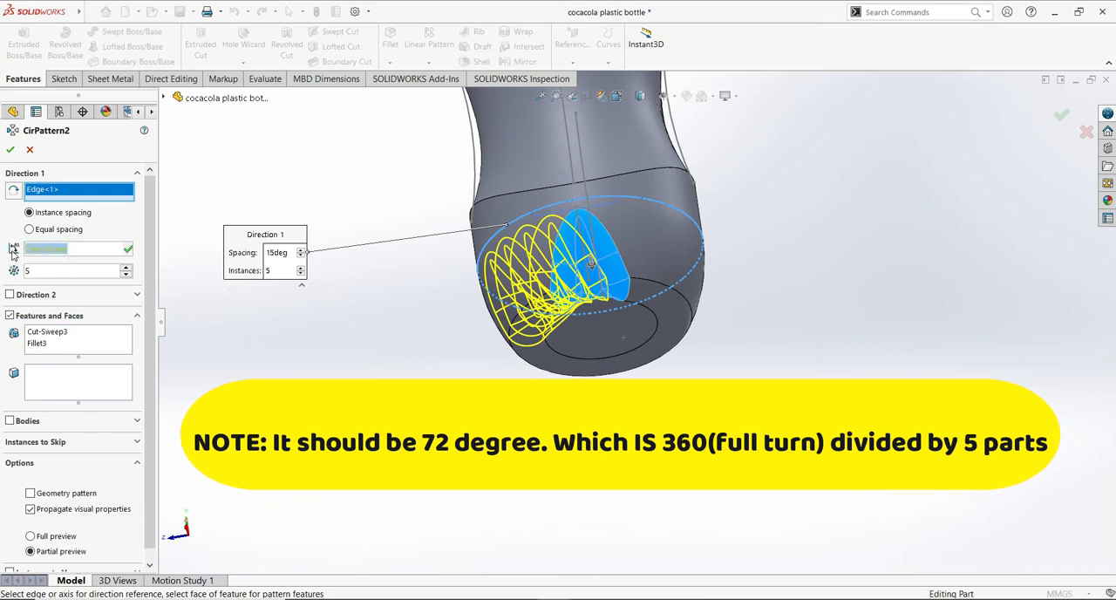
type("75")
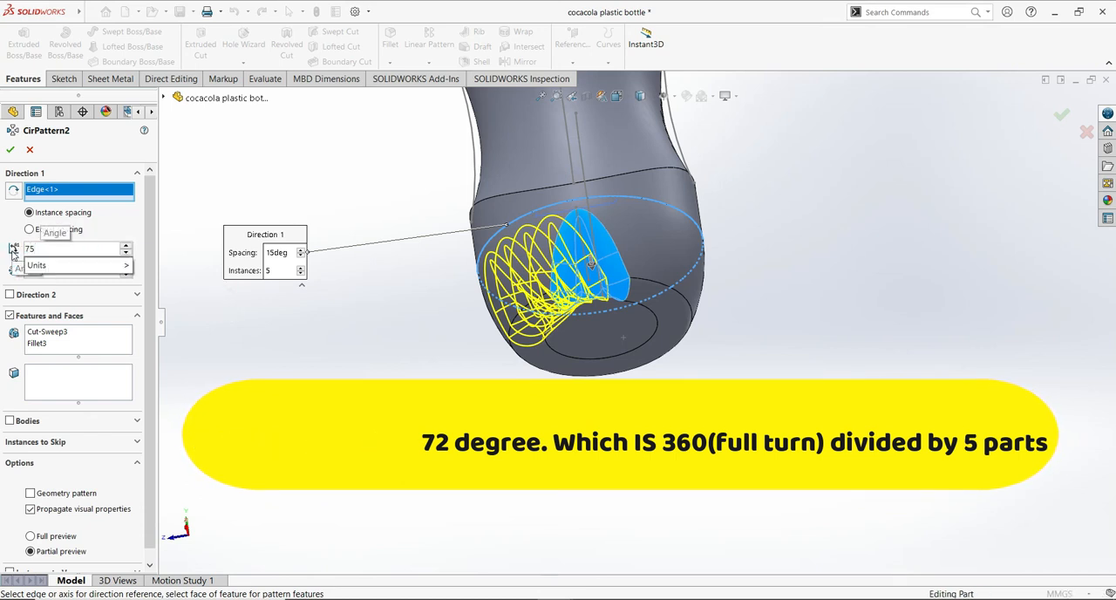
mouse_move(114, 269)
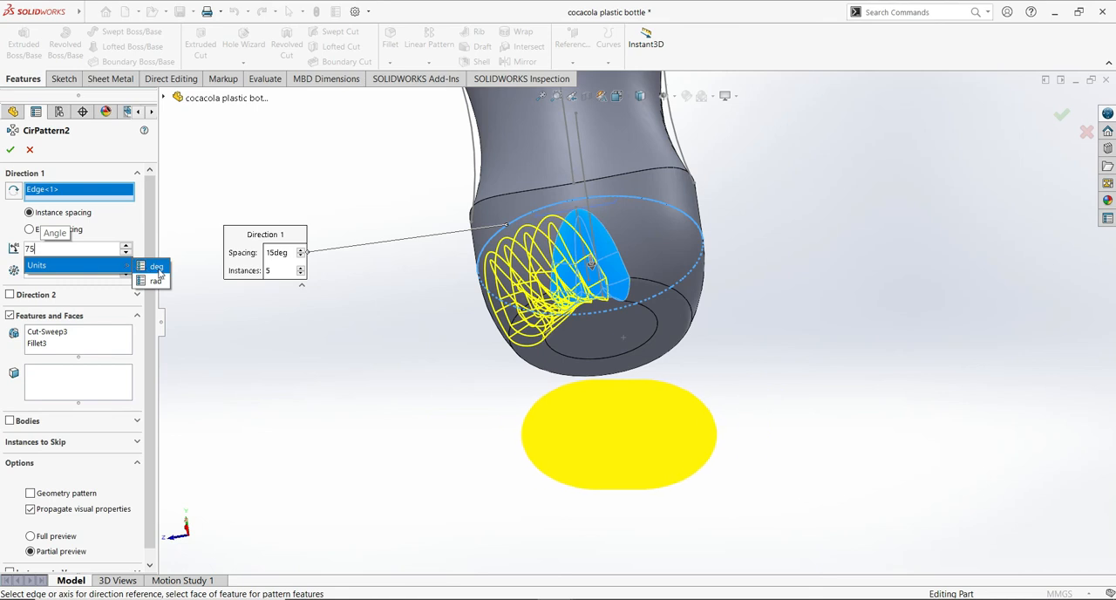
left_click(154, 267)
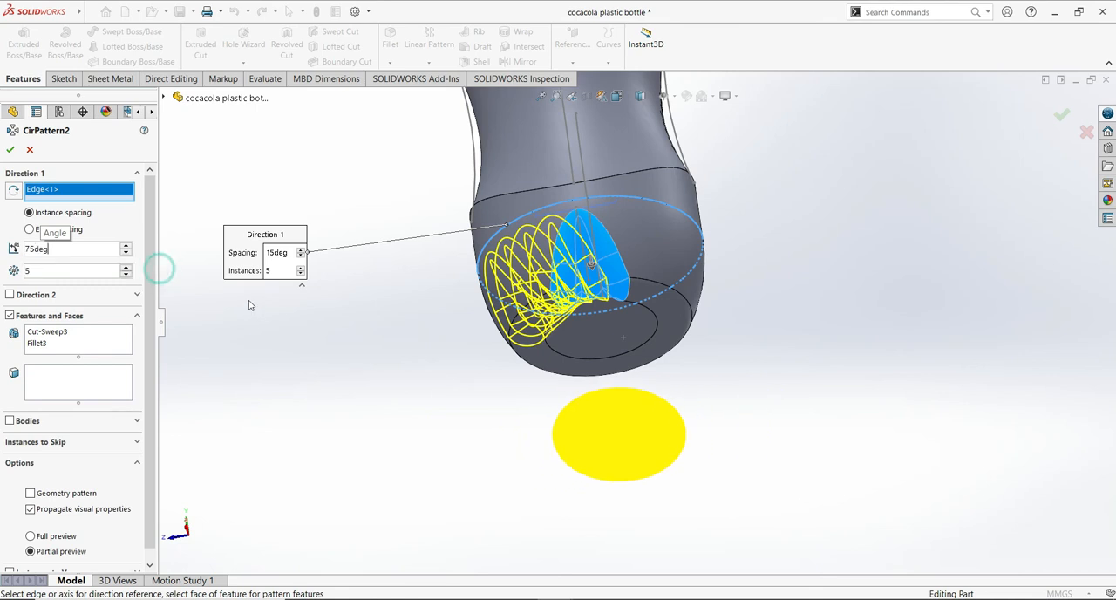
left_click(305, 373)
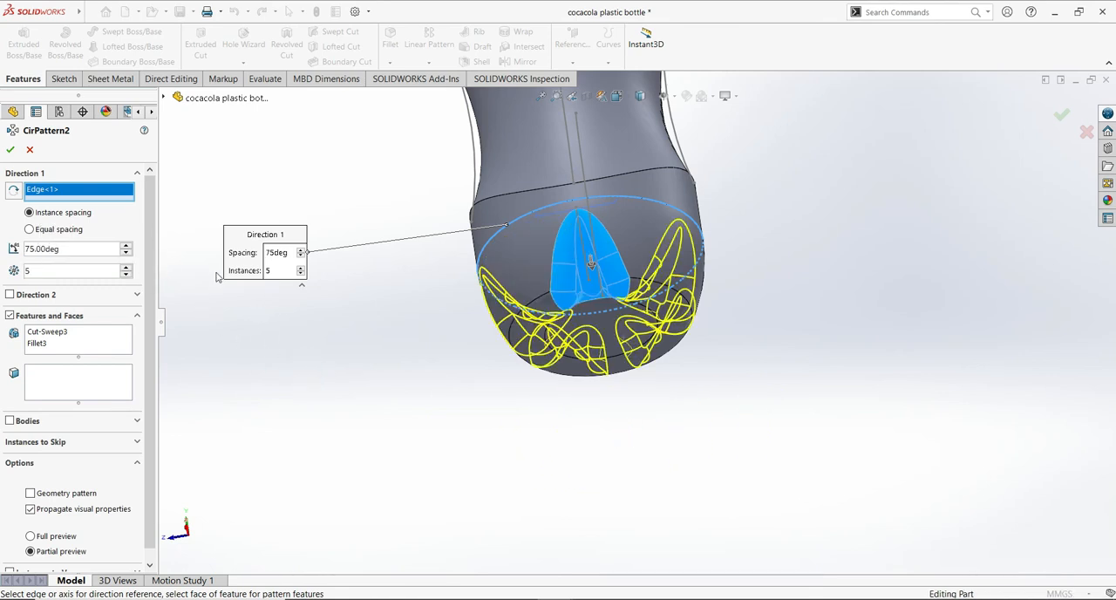
left_click(12, 150)
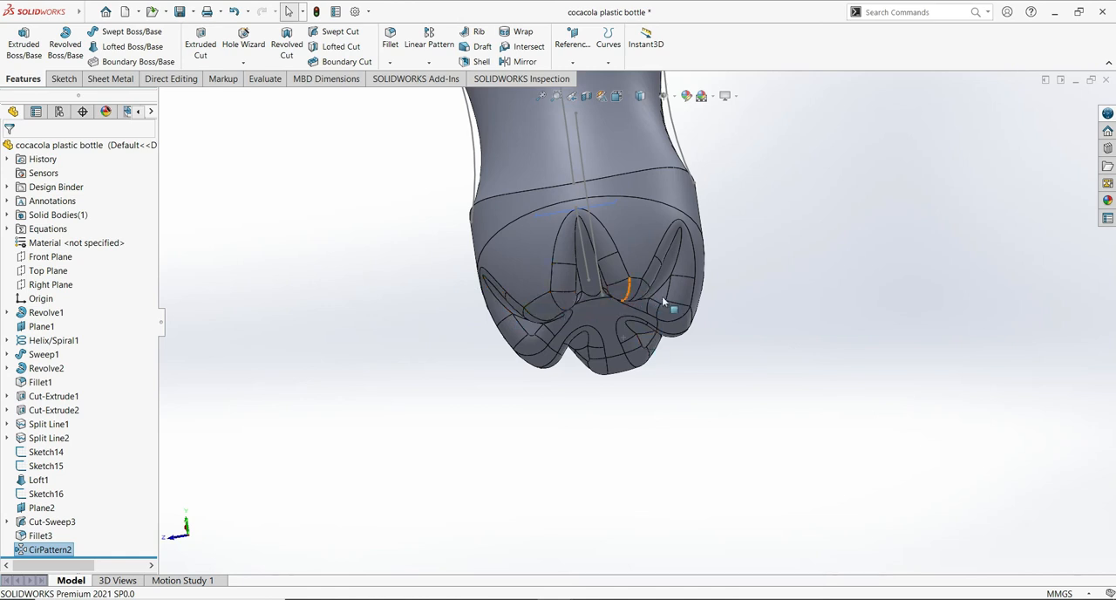
- Examine the patterned cuts around the bottle's base and the overall bottle shape from several angles
middle_click_drag(845, 285, 837, 349)
scroll(810, 334, "up", 4)
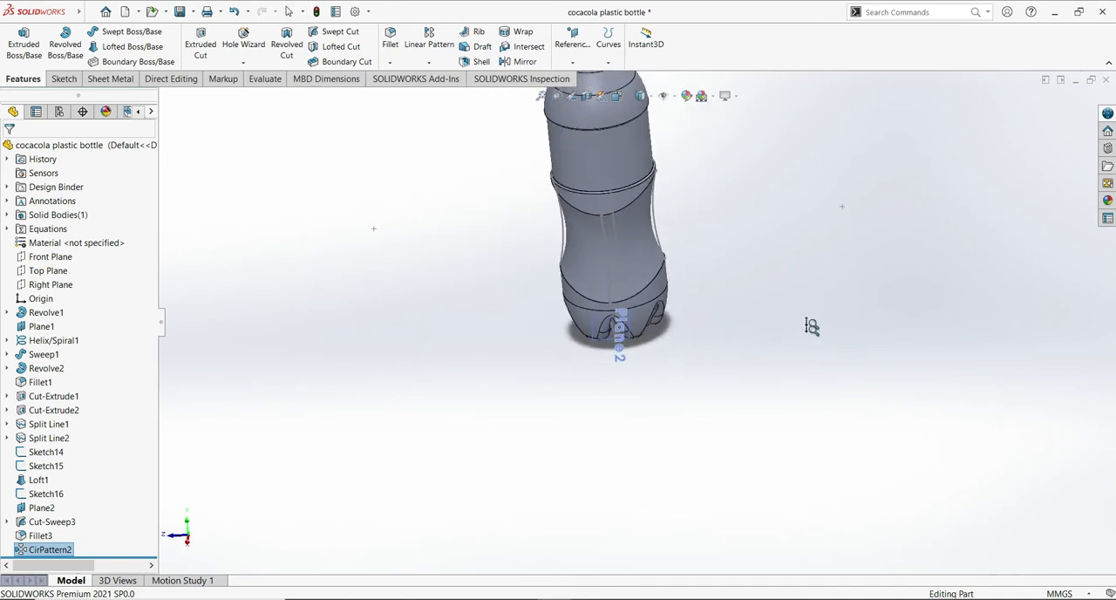
scroll(803, 262, "down", 6)
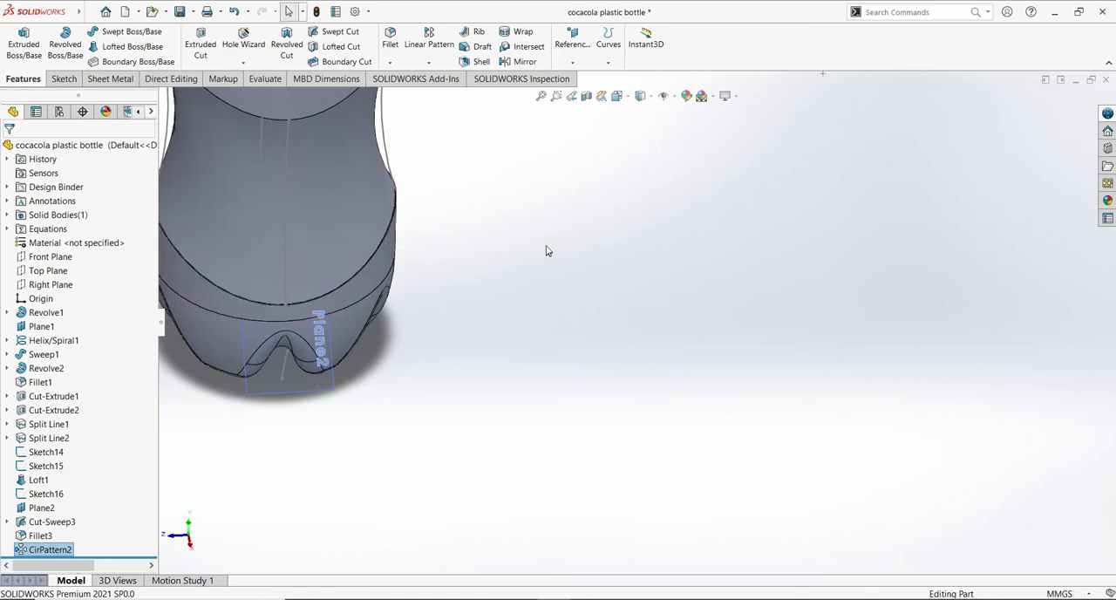
scroll(626, 336, "up", 3)
middle_click_drag(837, 338, 853, 272)
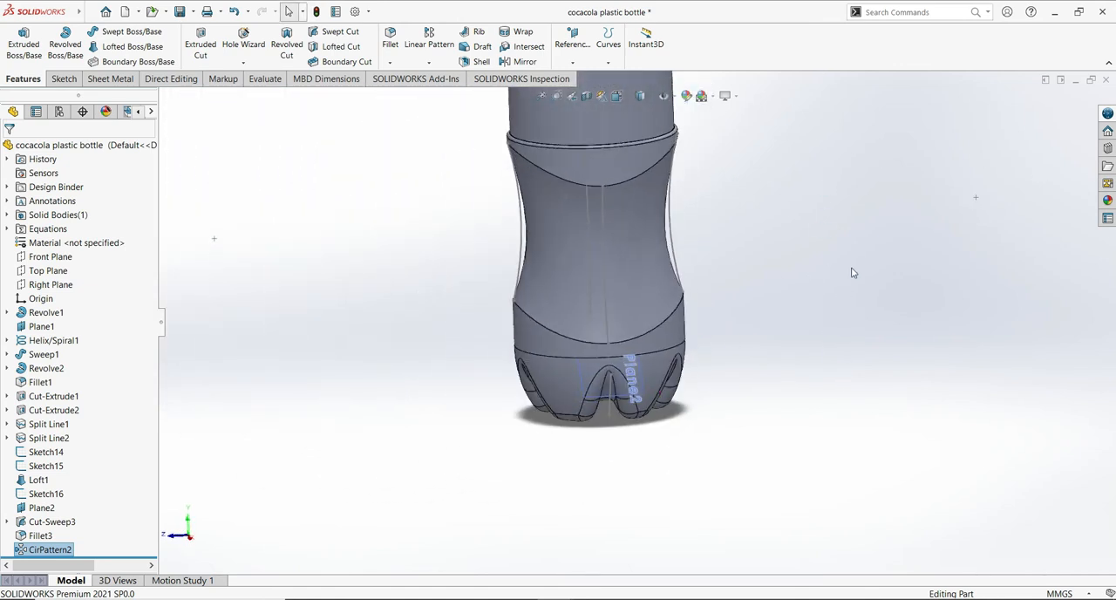
scroll(850, 288, "up", 4)
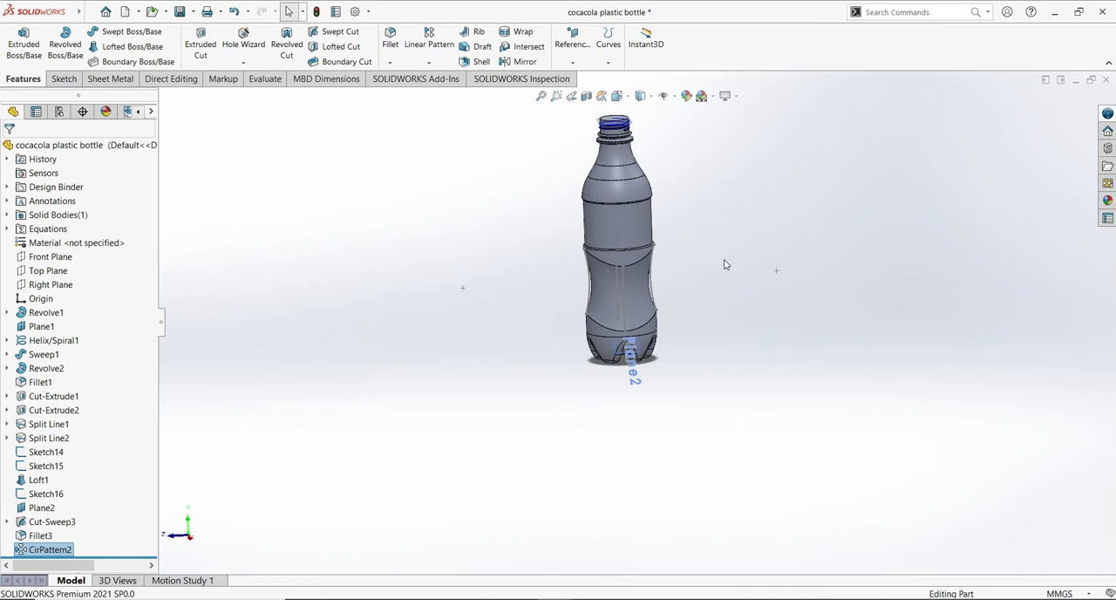
scroll(790, 327, "down", 5)
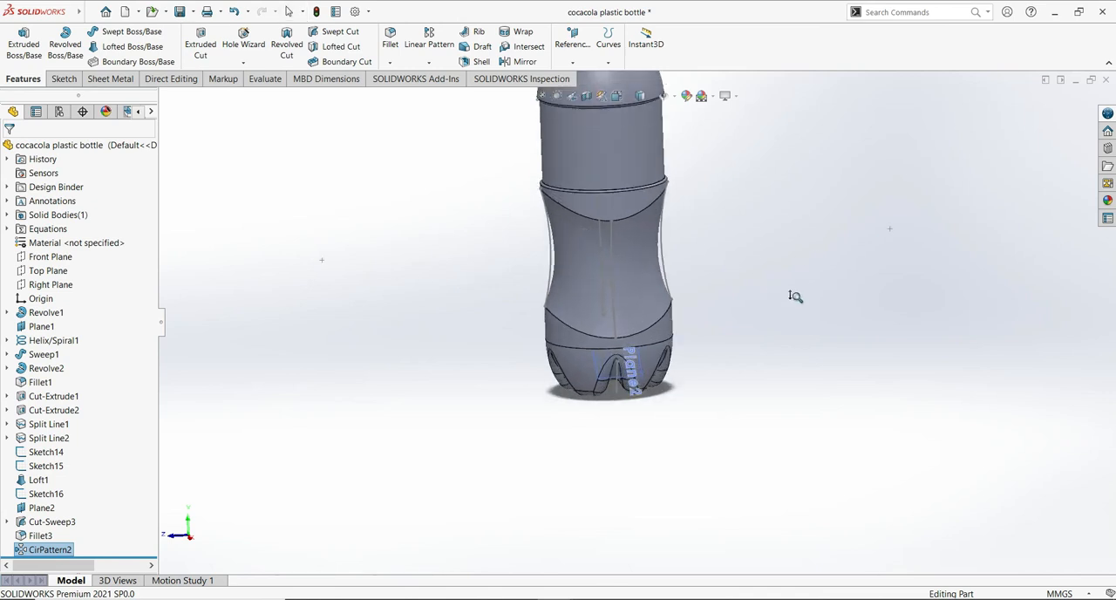
scroll(741, 310, "down", 2)
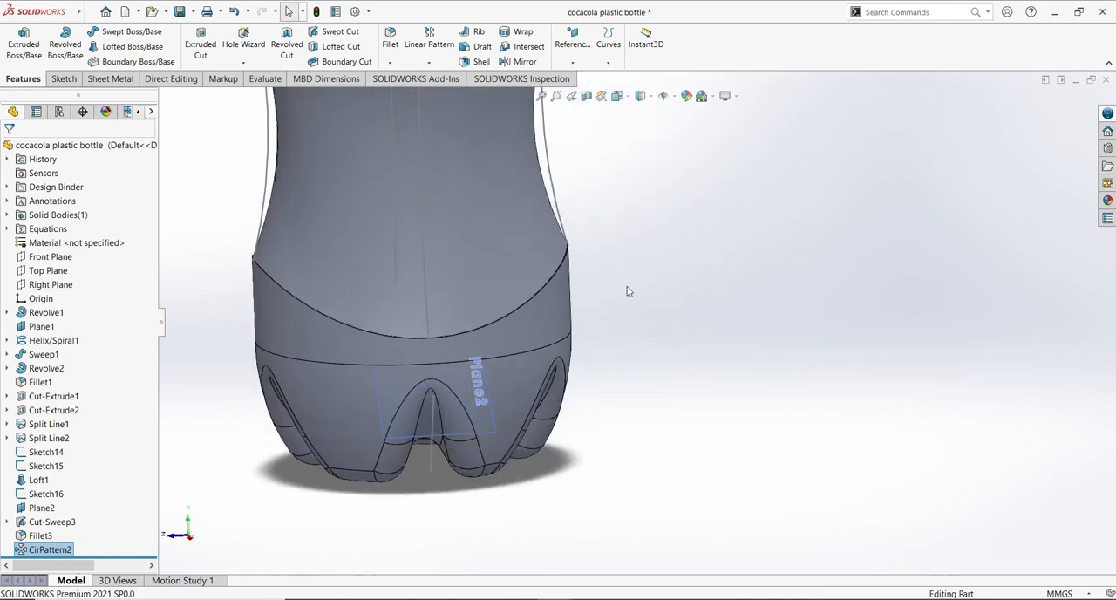
- Fillet the upper and lower curved edges of the lofted middle section with a 0.5 mm radius
middle_click_drag(627, 291, 790, 379, "ctrl")
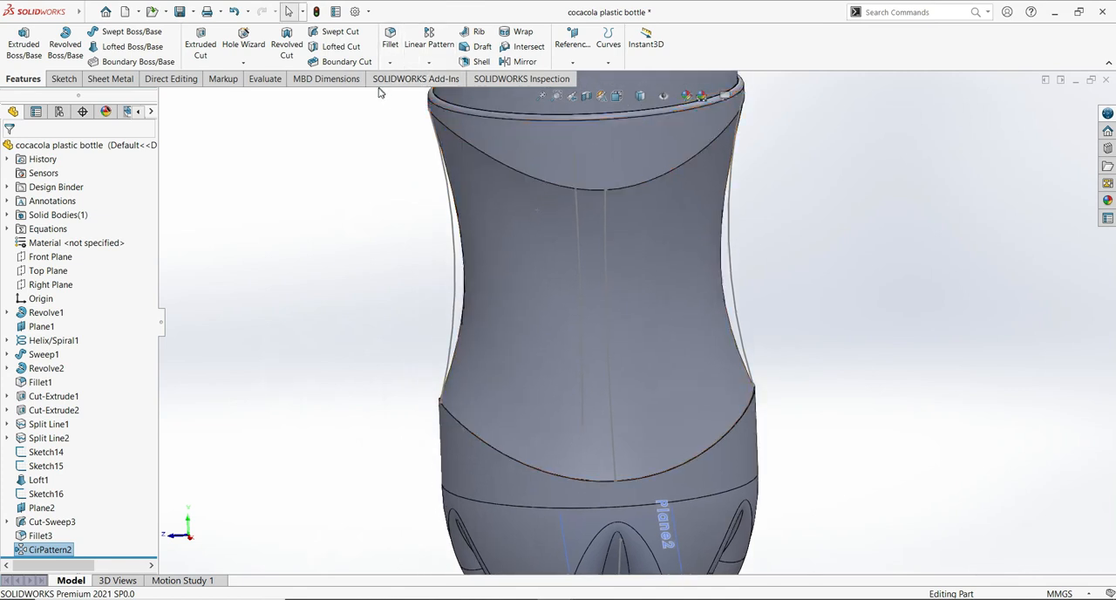
left_click(391, 47)
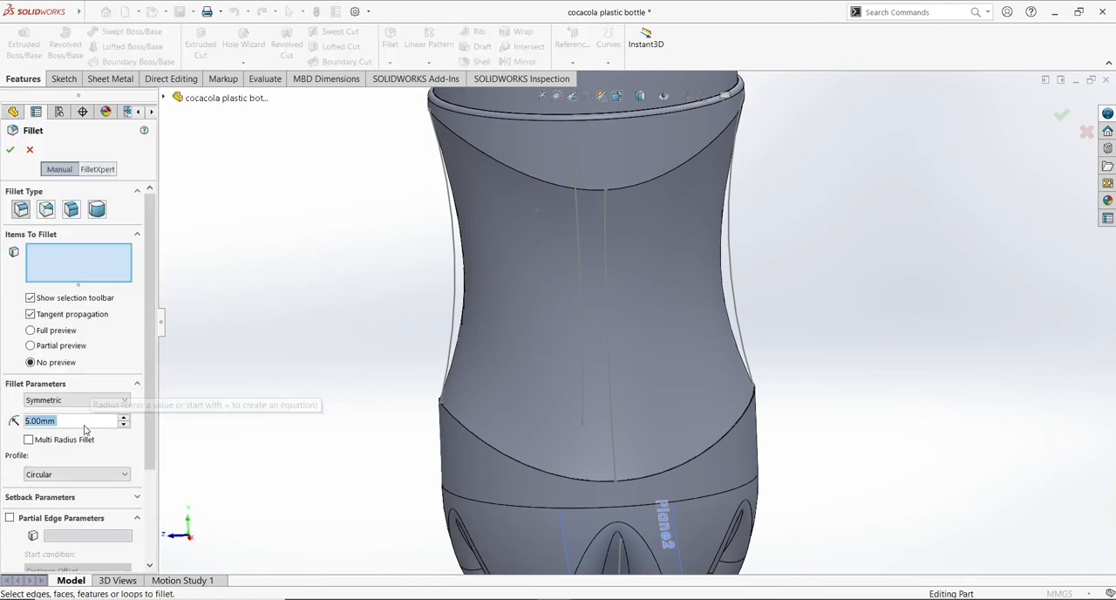
type("0.")
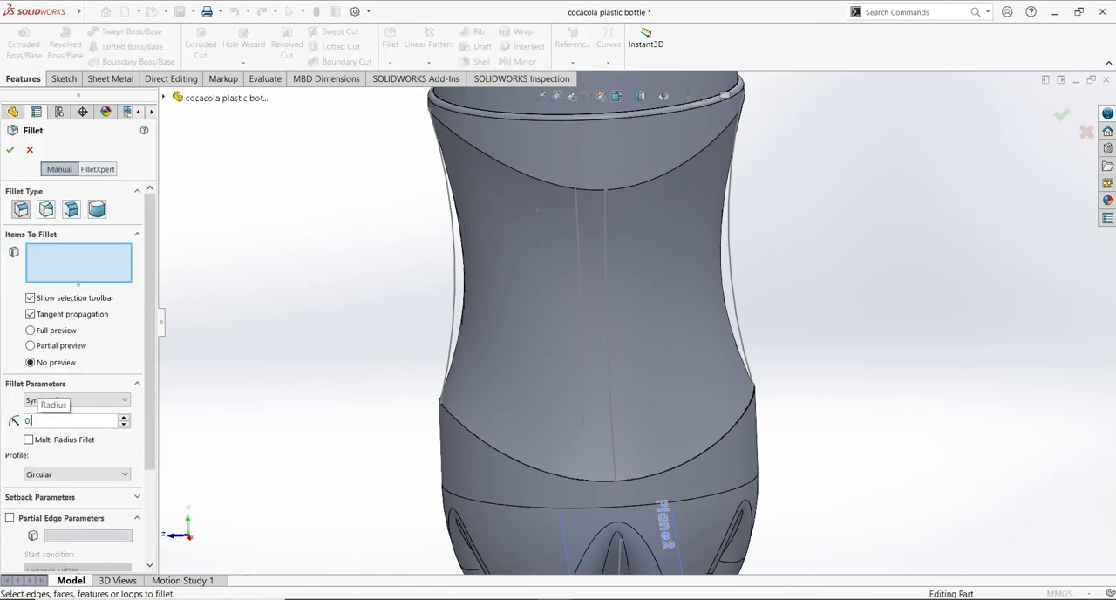
type("5")
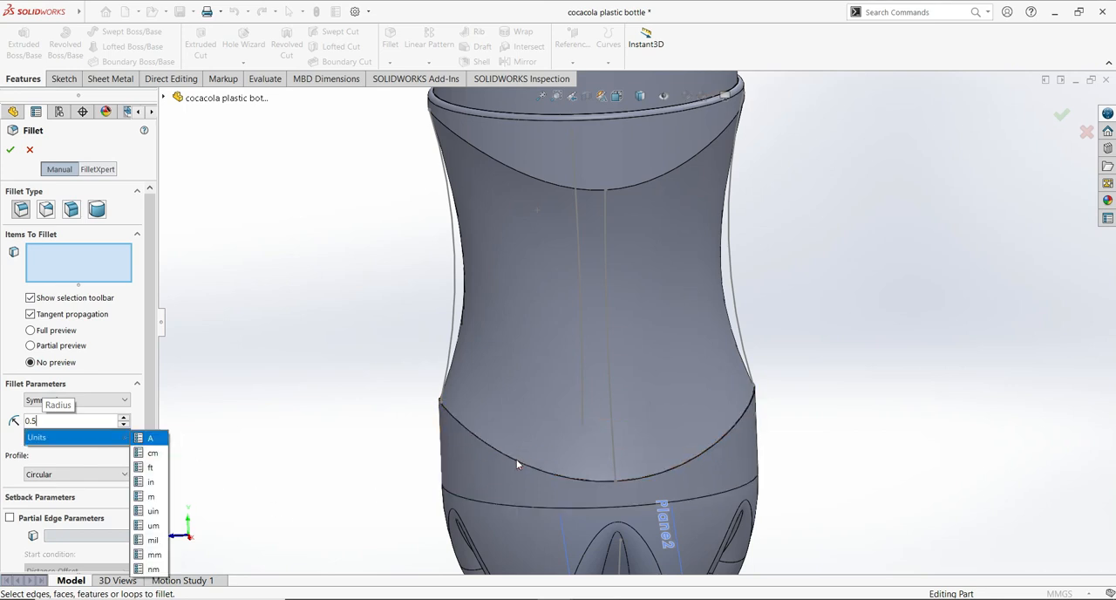
left_click(516, 459)
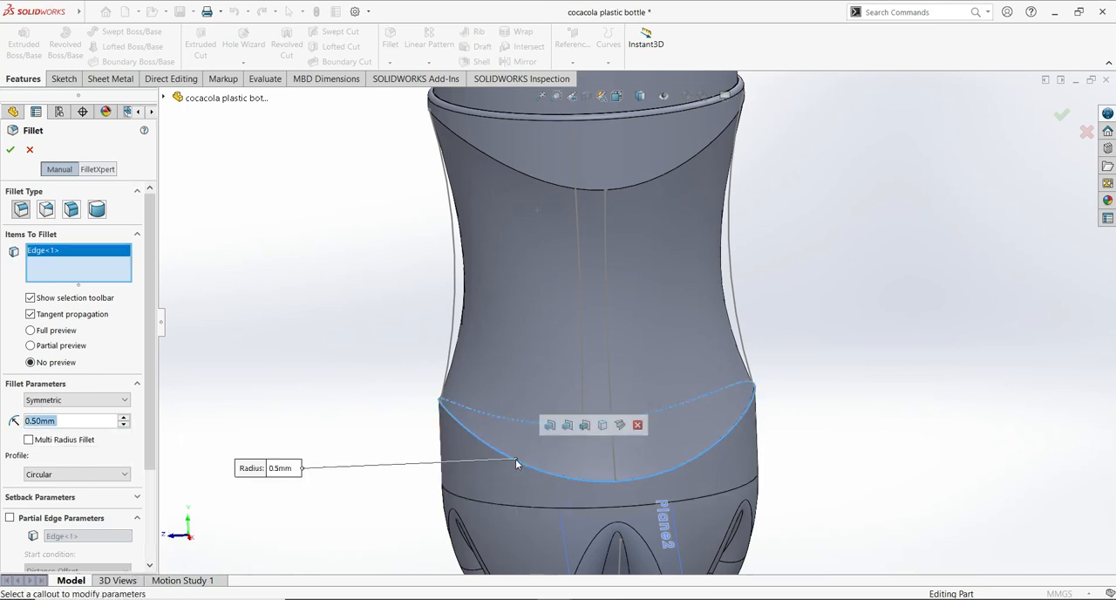
left_click(545, 180)
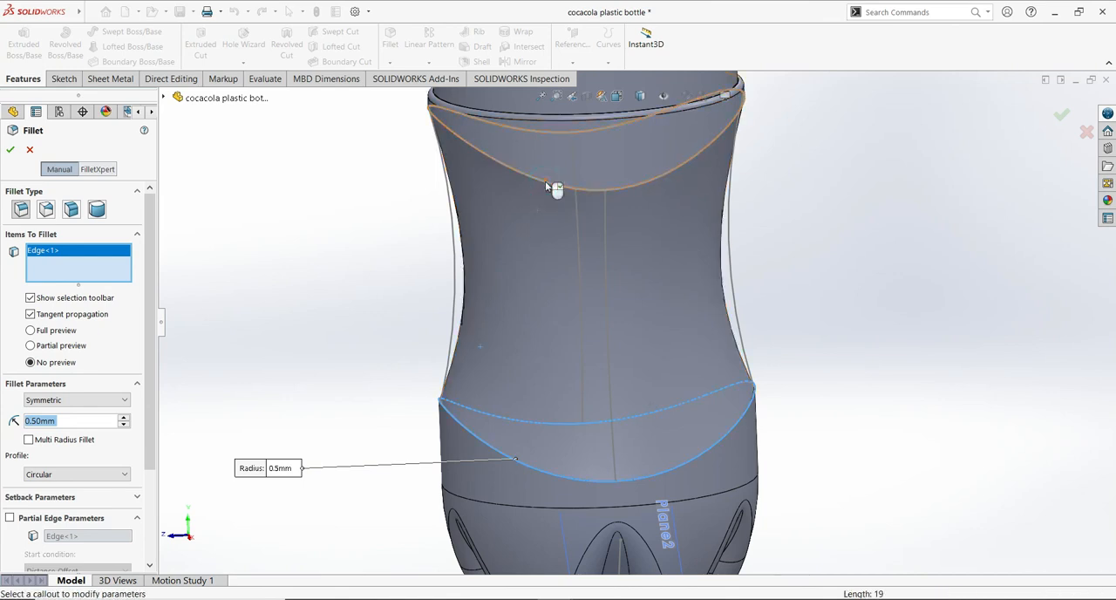
left_click(9, 151)
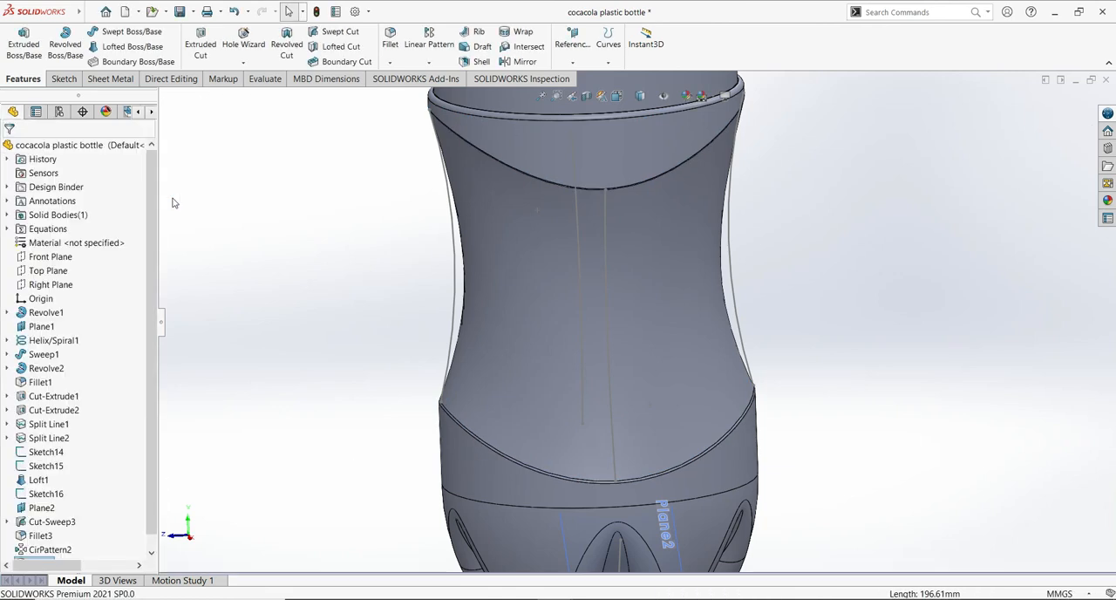
middle_click_drag(932, 439, 917, 386)
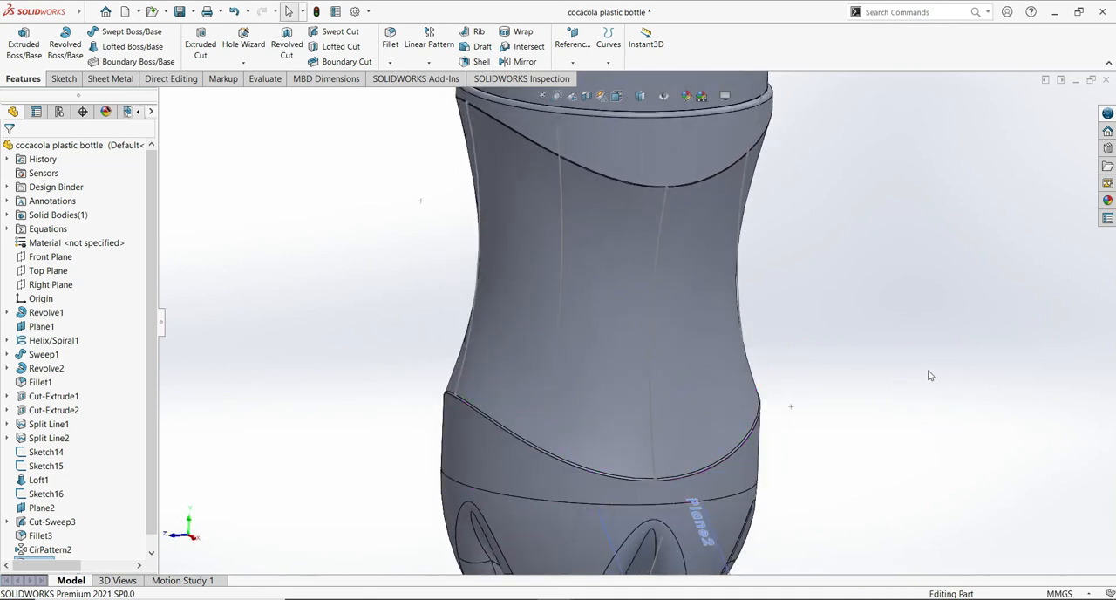
scroll(925, 401, "up", 5)
middle_click_drag(914, 428, 988, 348)
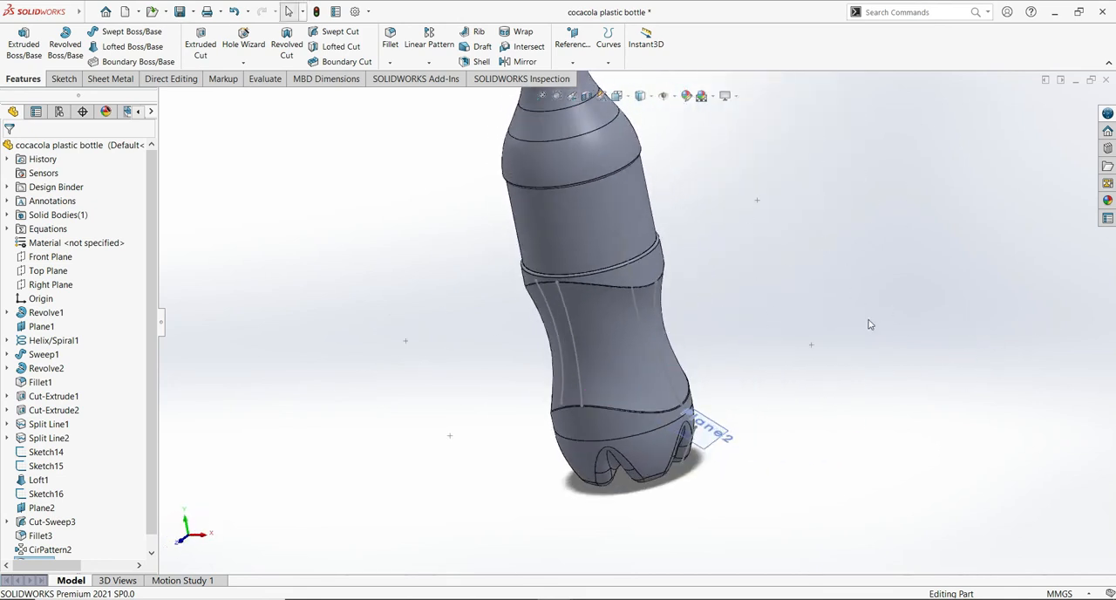
- Save the bottle part document
middle_click_drag(868, 324, 897, 306)
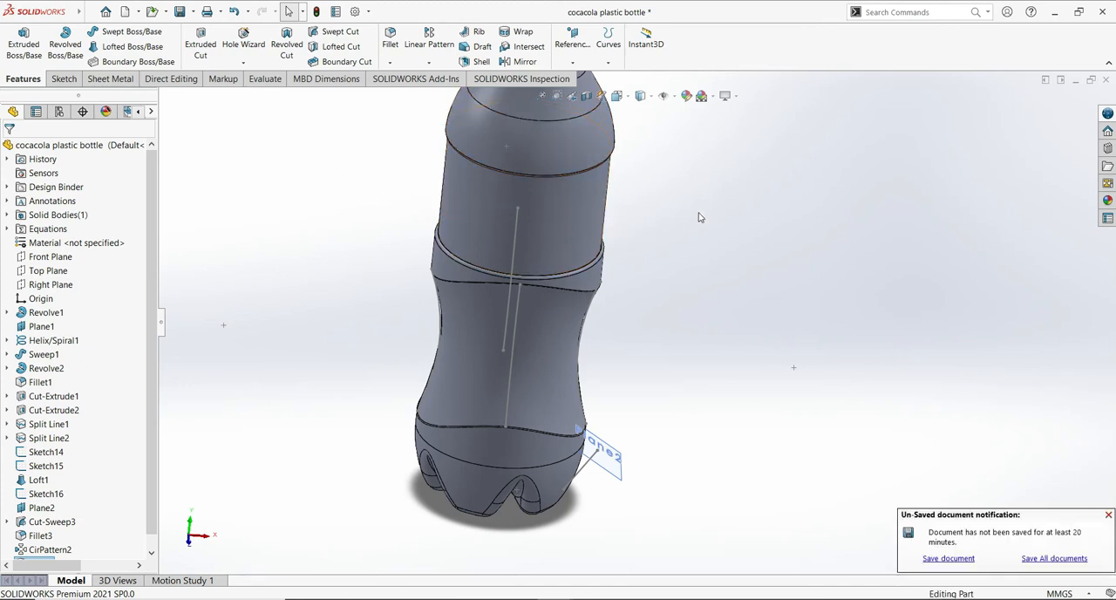
left_click(178, 11)
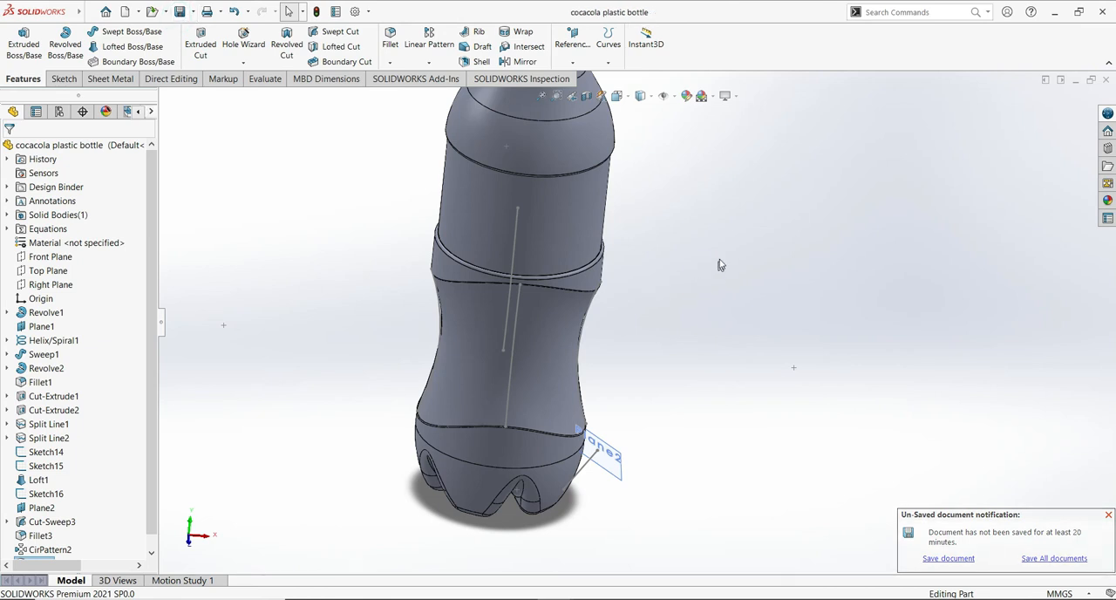
- Examine the bottle from several angles, from the patterned base up to the threaded neck
scroll(723, 279, "up", 2)
mouse_move(723, 278)
middle_mouse_down("shift")
mouse_move(723, 308)
mouse_move(723, 296)
middle_mouse_up("shift")
scroll(580, 253, "down", 3)
middle_click_drag(713, 202, 668, 310)
left_click(843, 304)
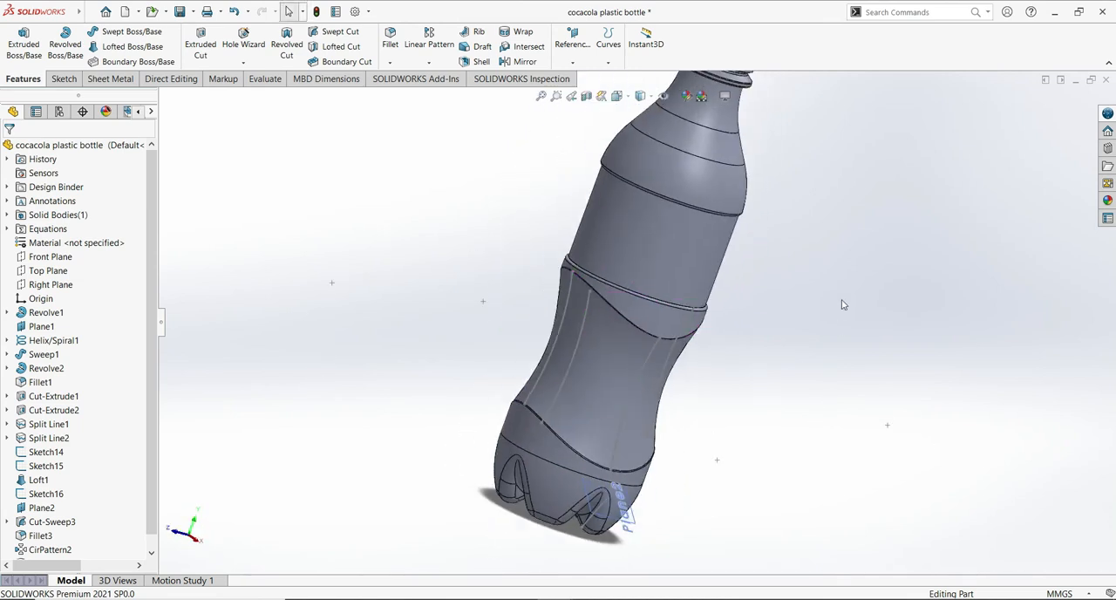
middle_click_drag(898, 288, 789, 364, "ctrl")
middle_click_drag(593, 401, 655, 131)
scroll(890, 370, "down", 1)
middle_click_drag(891, 370, 880, 340)
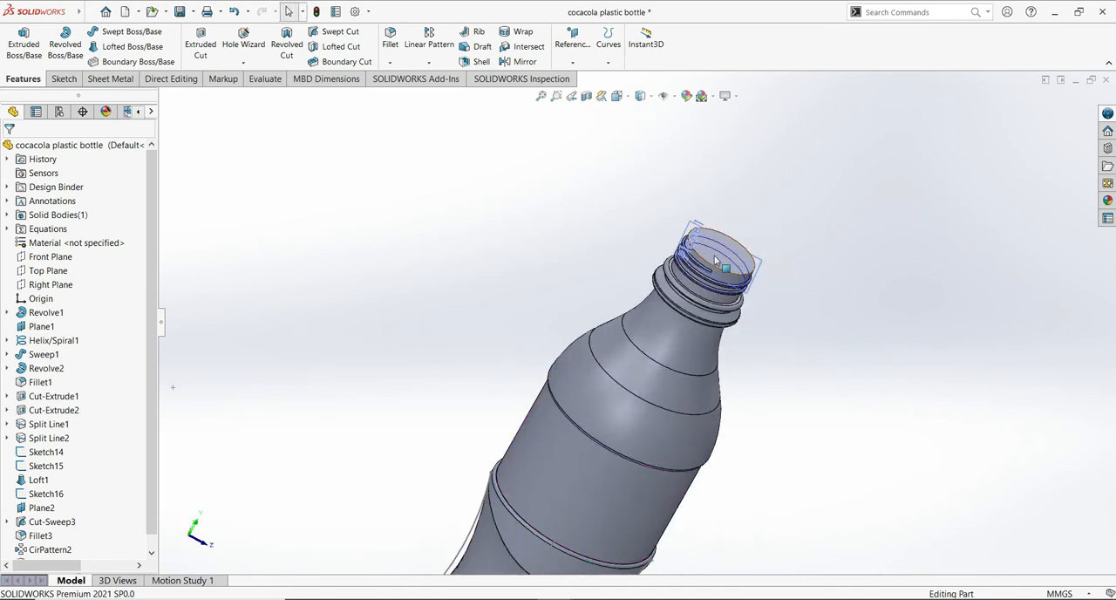
middle_click_drag(866, 413, 745, 349)
middle_click_drag(745, 306, 697, 314)
left_click(540, 231)
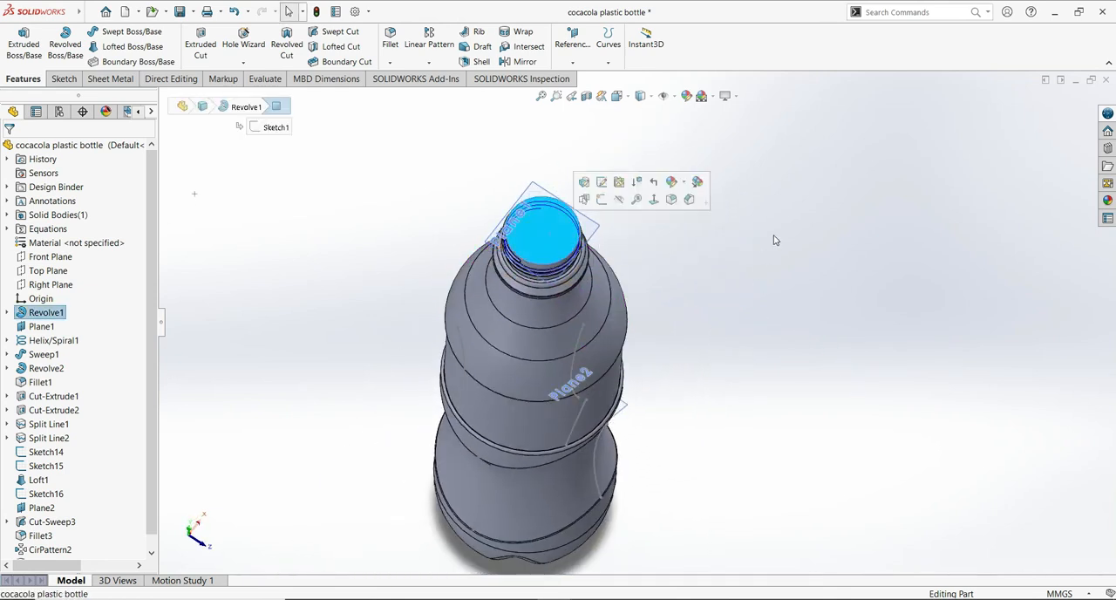
left_click(478, 61)
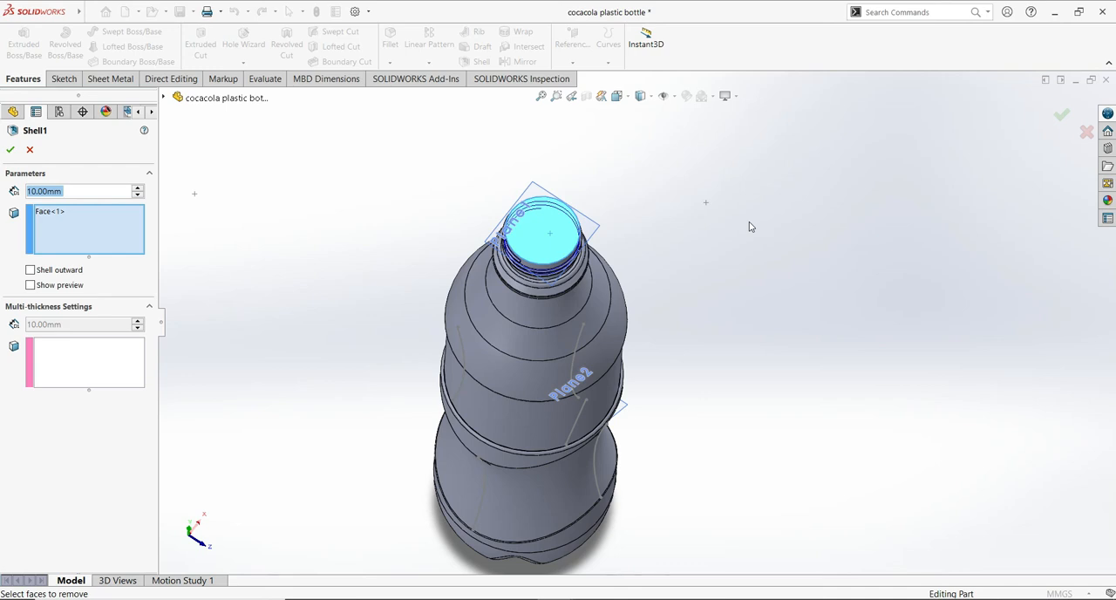
key("Escape")
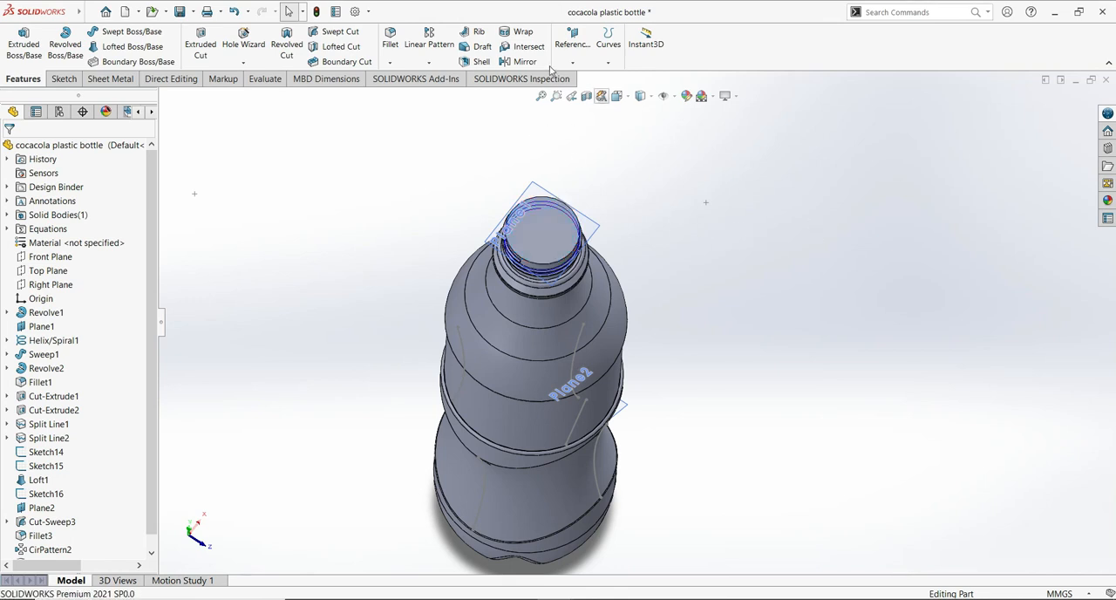
- Inspect the bottle's interior and profile in a temporary planar section view at the Front Plane
left_click(586, 96)
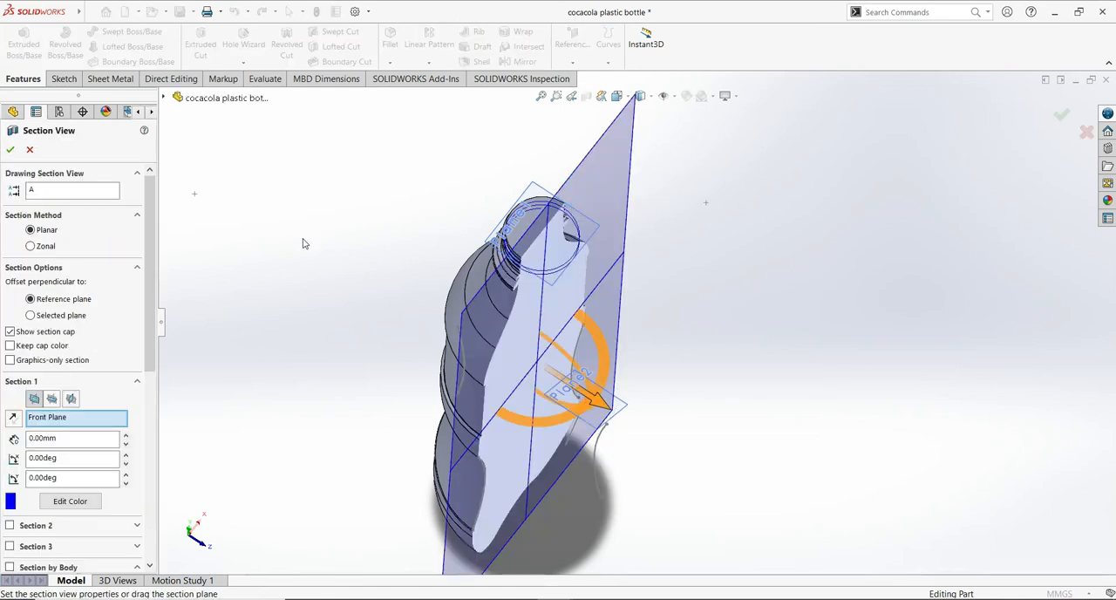
left_click(10, 151)
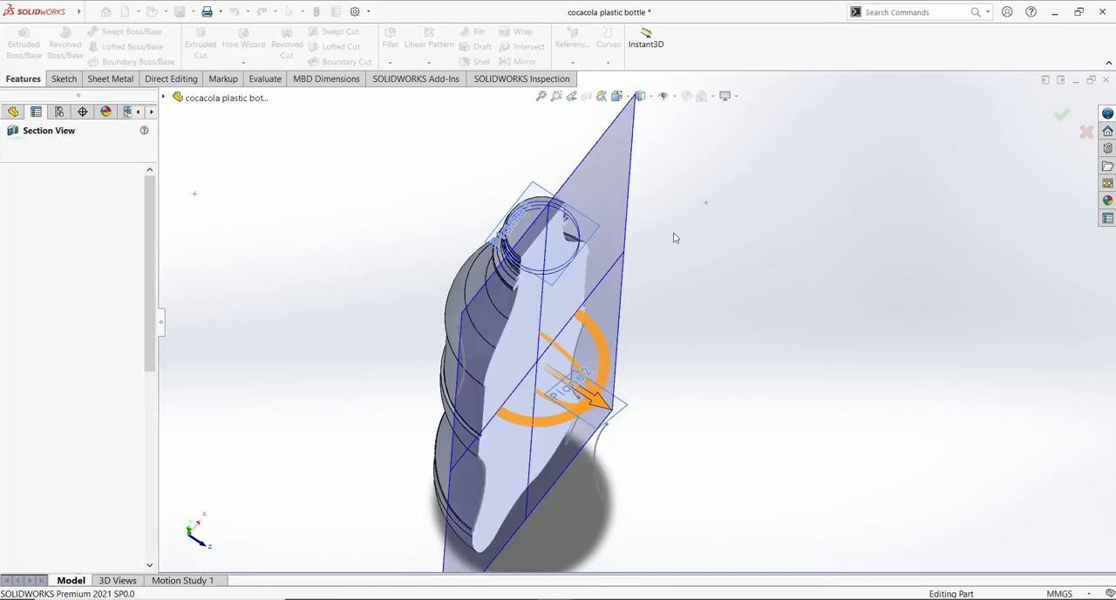
middle_click_drag(842, 255, 516, 295)
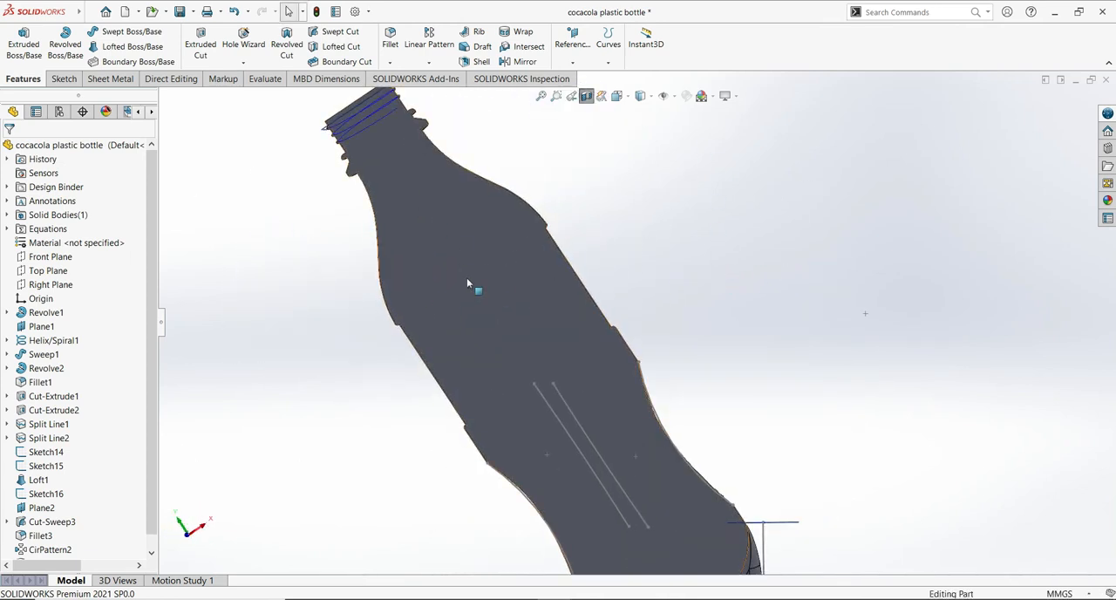
middle_click_drag(940, 276, 923, 276)
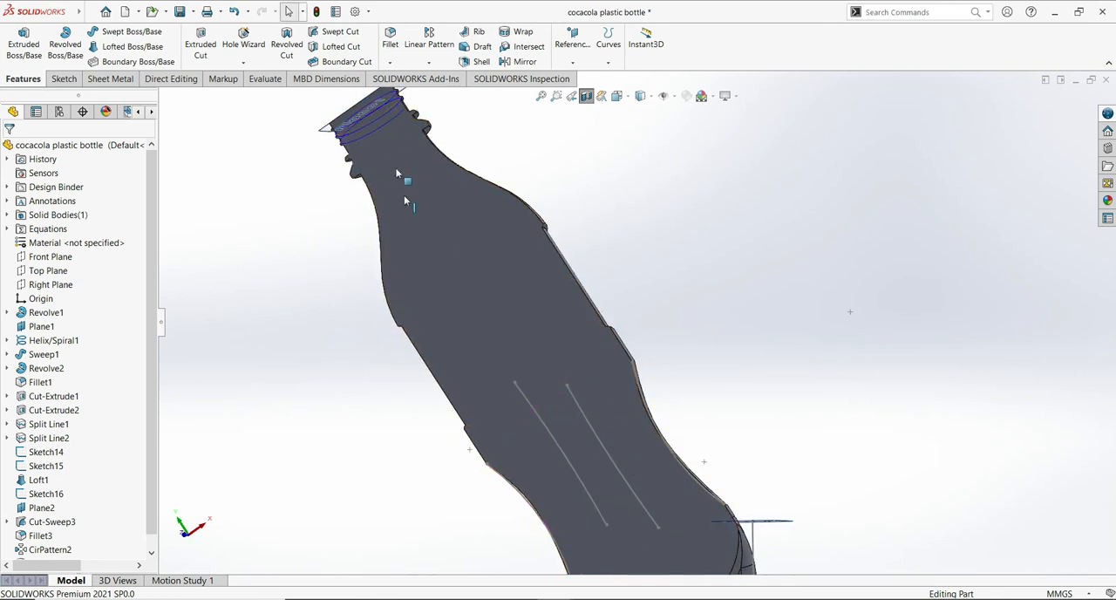
mouse_move(891, 344)
middle_mouse_down()
mouse_move(864, 336)
mouse_move(905, 369)
mouse_move(874, 353)
mouse_move(934, 326)
mouse_move(810, 370)
middle_mouse_up()
scroll(803, 373, "down", 3)
middle_click_drag(693, 384, 760, 436, "ctrl")
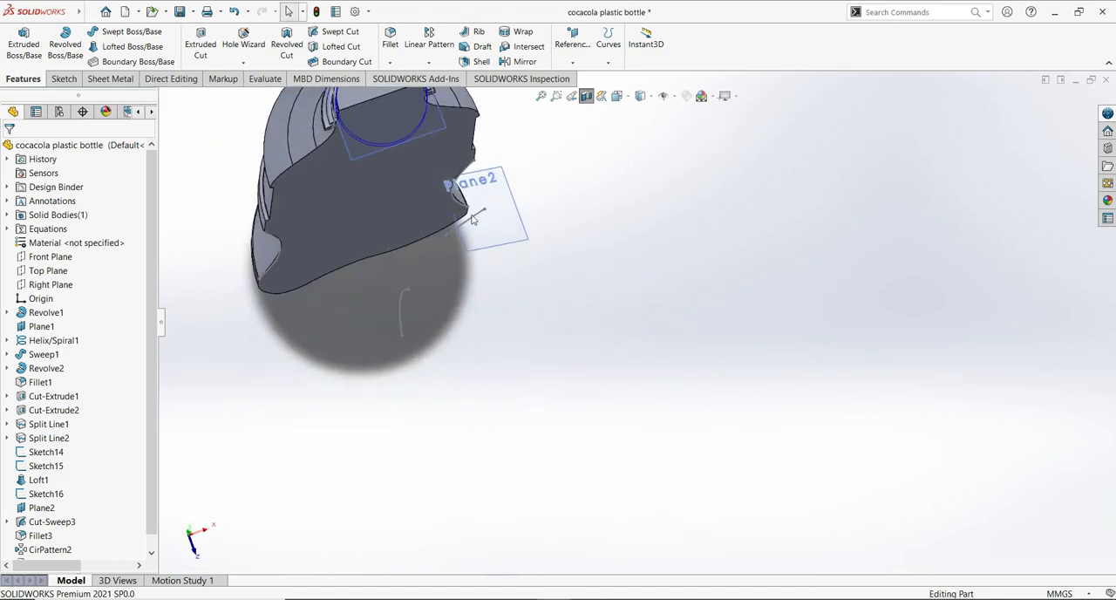
left_click(305, 128)
left_click(729, 215)
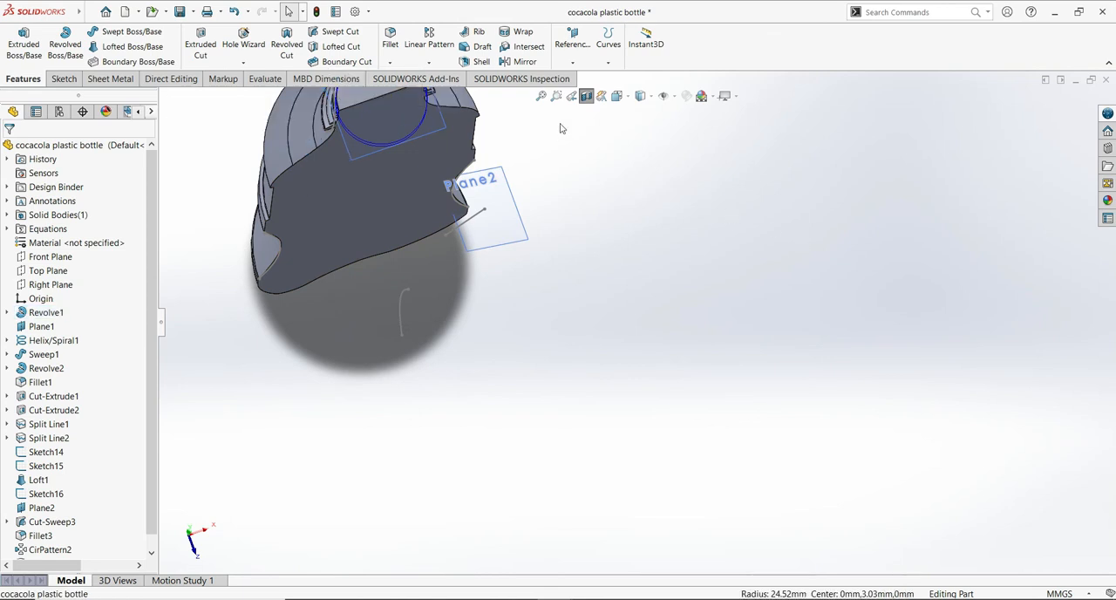
left_click(586, 96)
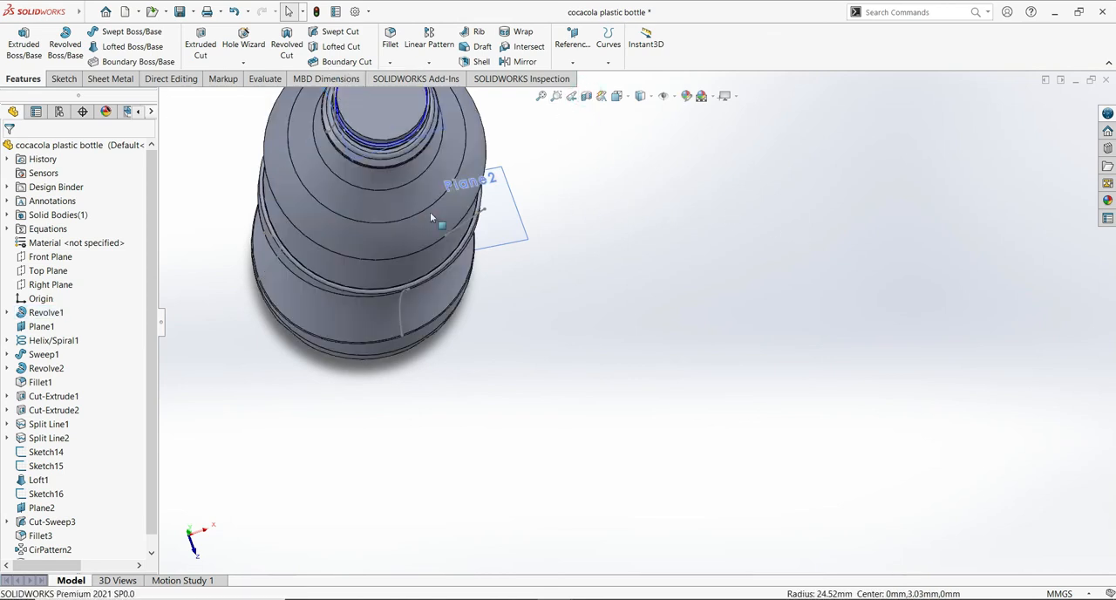
- Shell the bottle to a 0.5 mm wall with the neck's top face open and a 0.75 mm thickness for the threaded neck's cylindrical face
middle_click_drag(677, 278, 614, 227)
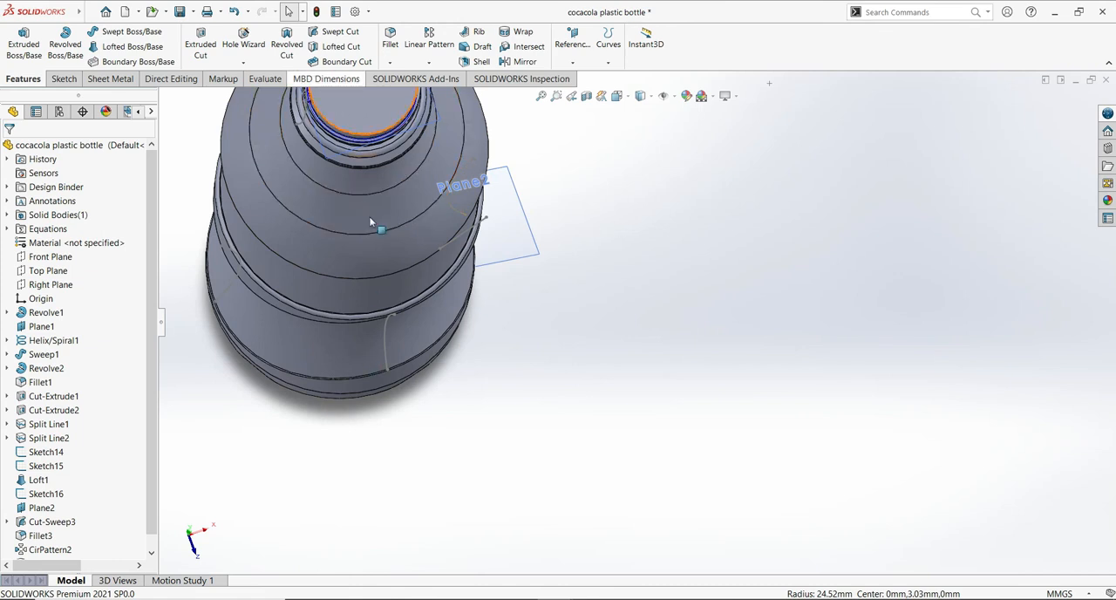
middle_click_drag(591, 222, 747, 279, "ctrl")
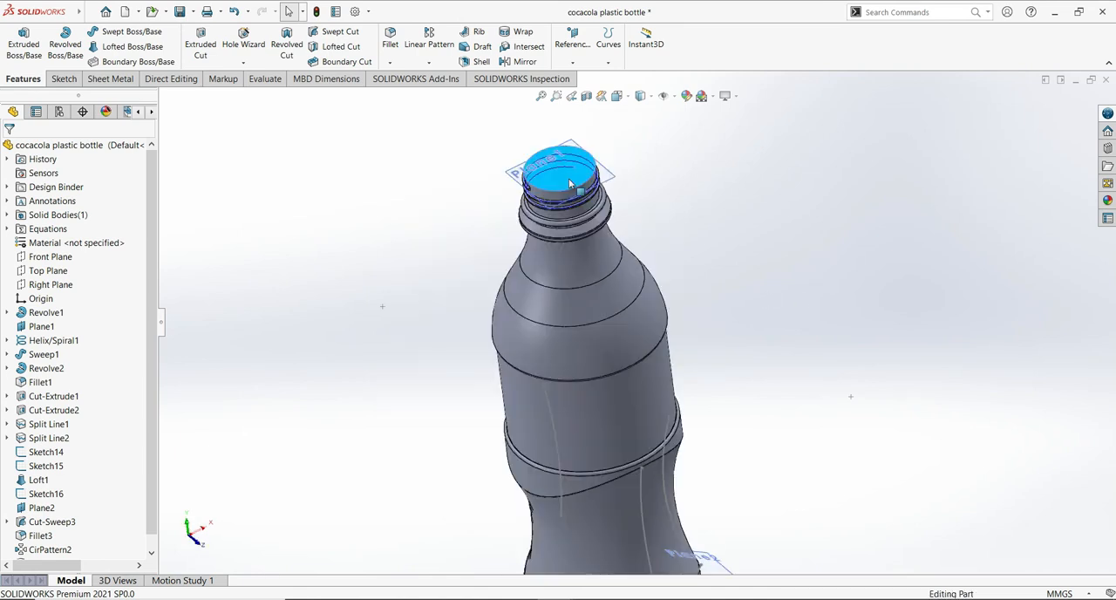
left_click(477, 63)
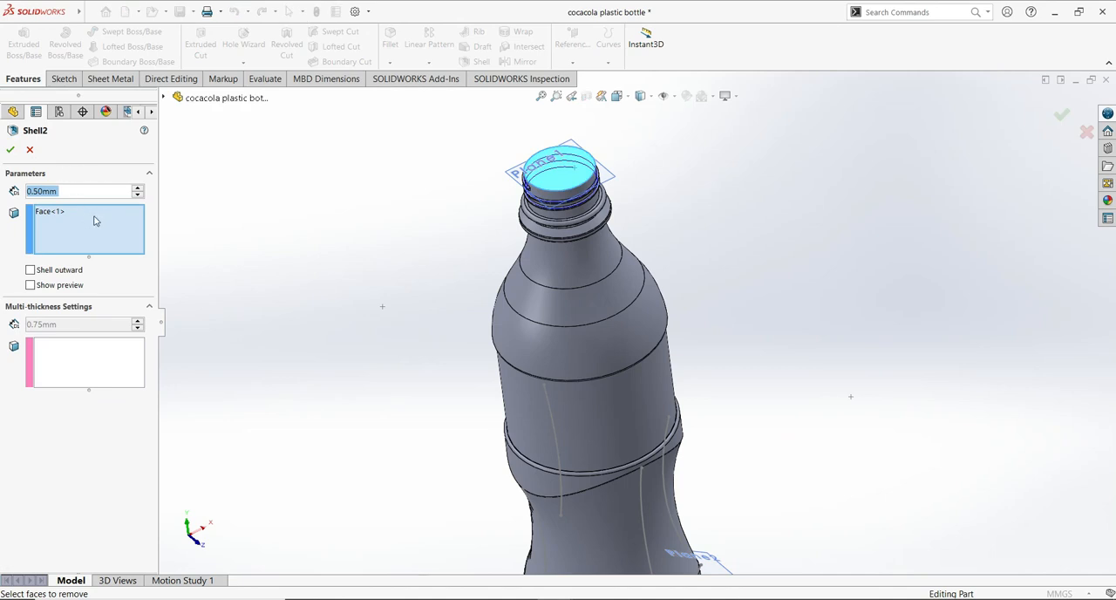
left_click(95, 361)
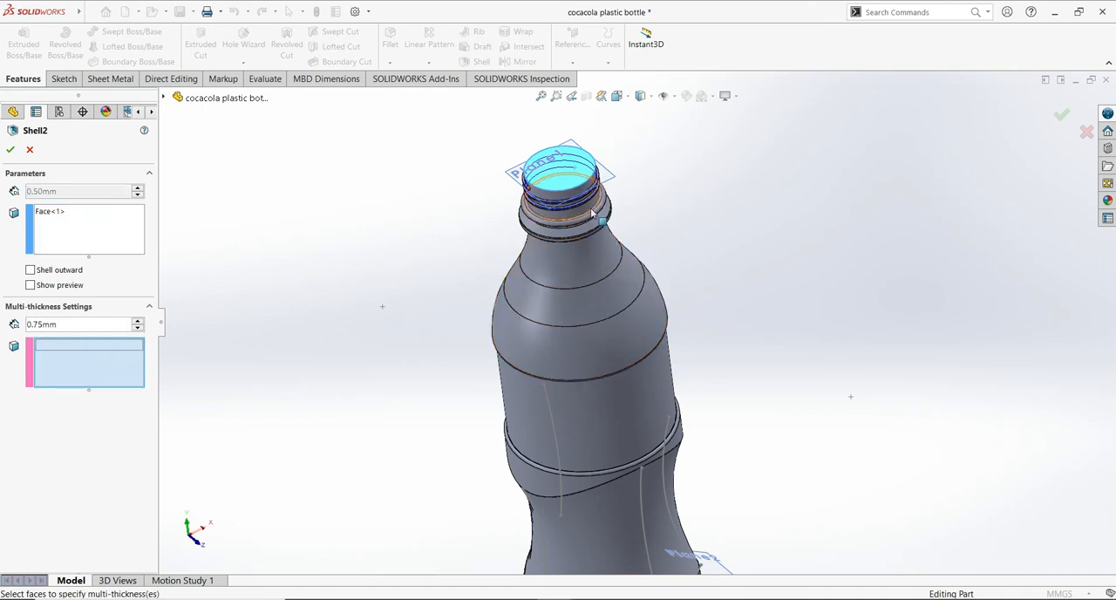
middle_click_drag(784, 319, 725, 212)
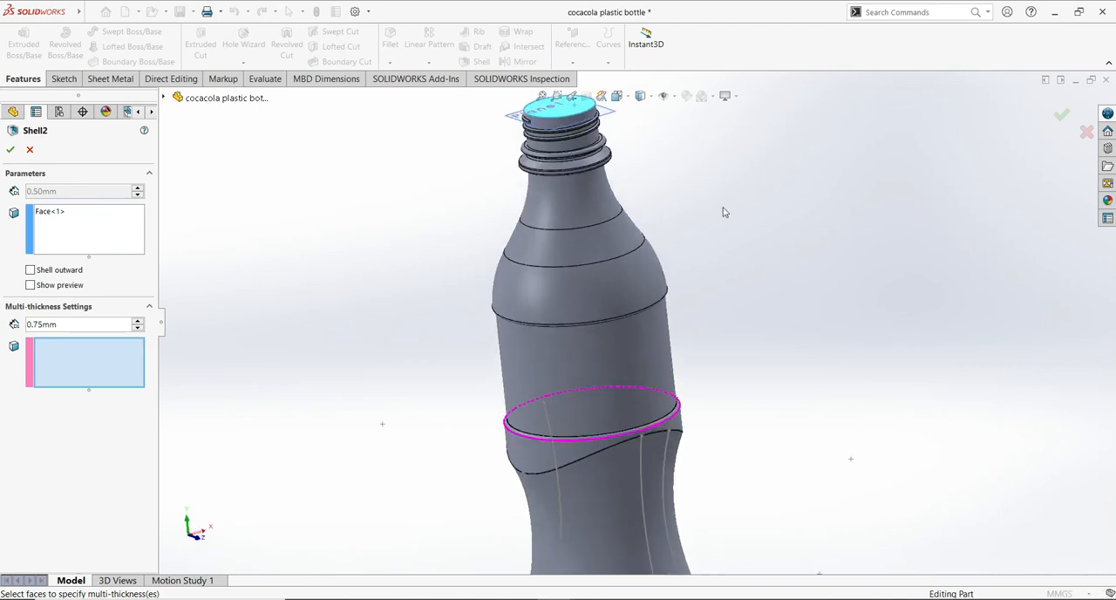
left_click(585, 142)
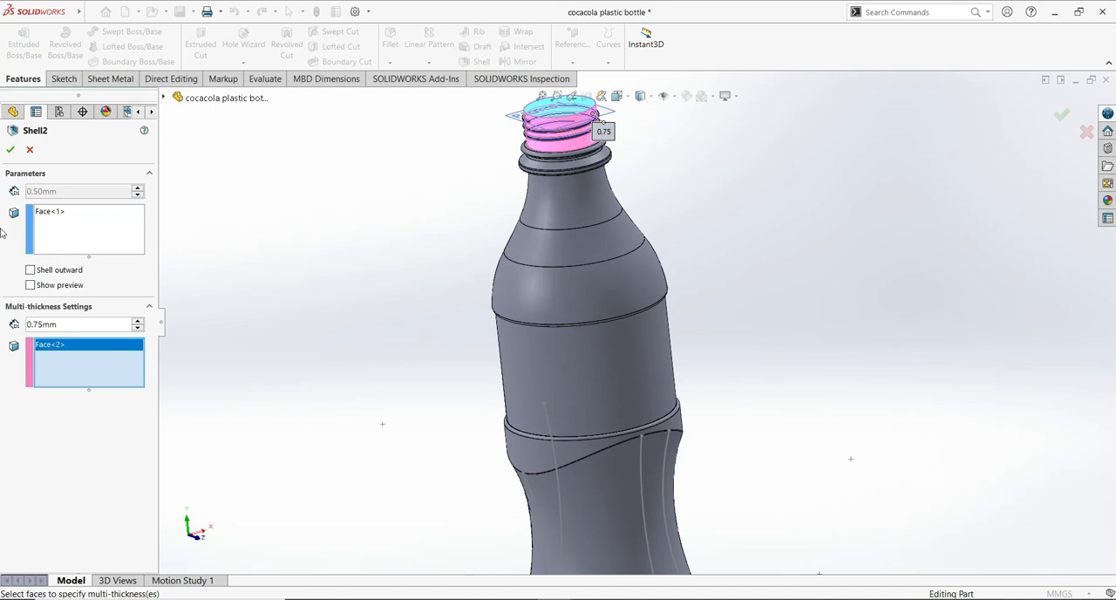
left_click(11, 150)
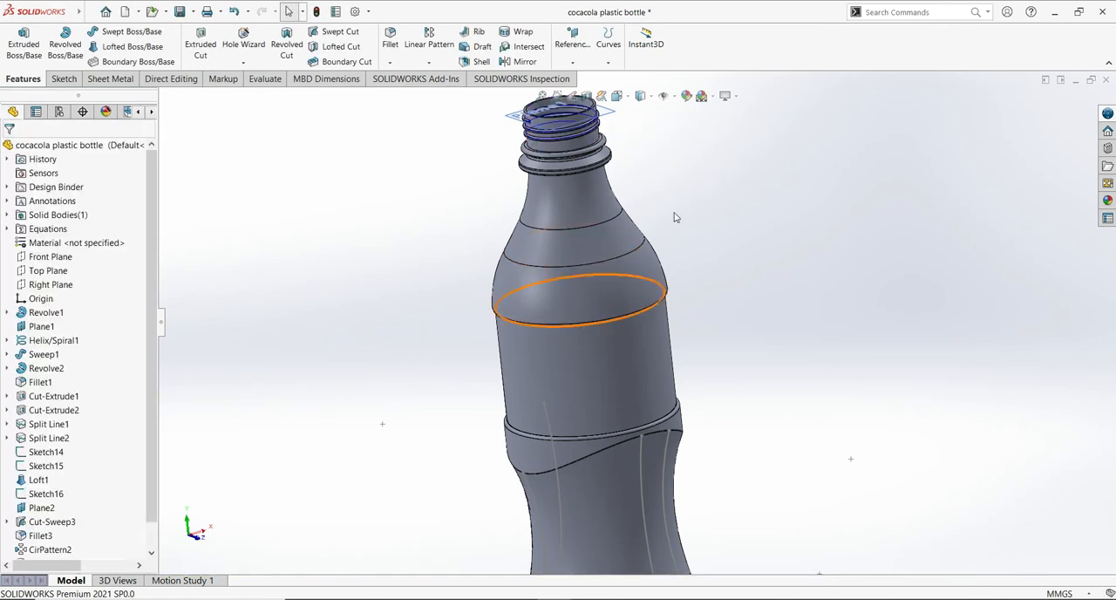
- Examine the shelled bottle through its open neck and in a temporary section view at the Front Plane
middle_click_drag(718, 323, 716, 422)
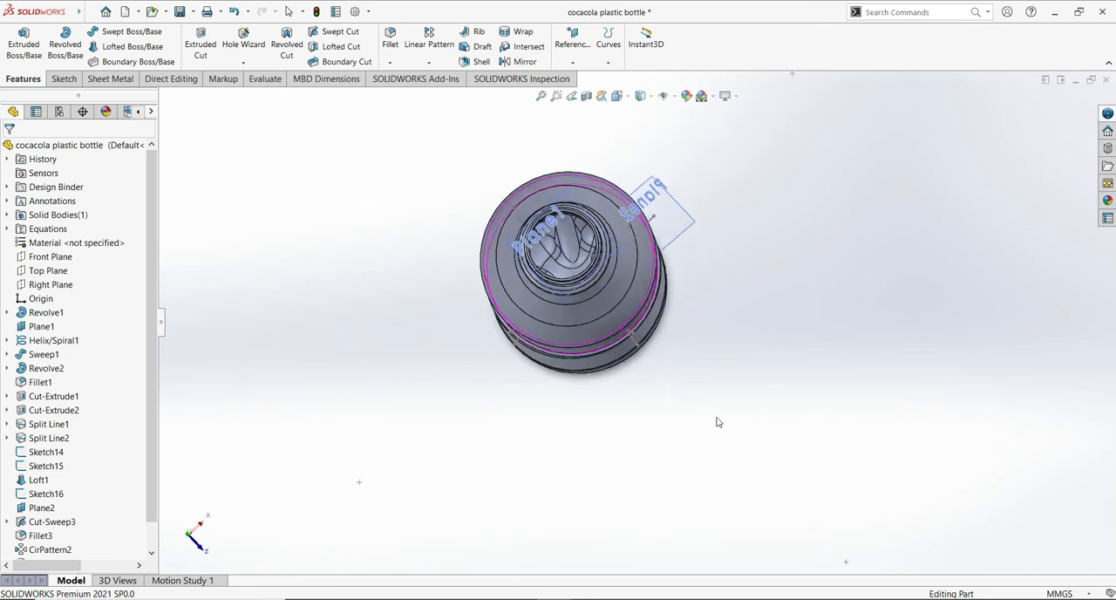
scroll(789, 375, "up", 1)
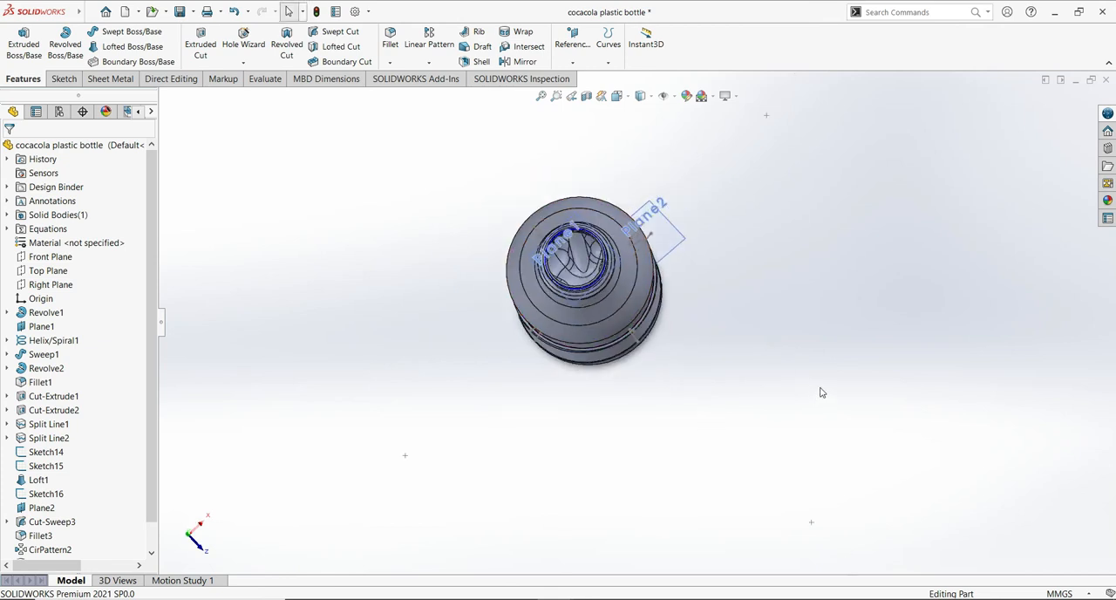
scroll(823, 375, "down", 4)
middle_click_drag(732, 197, 840, 237)
middle_click_drag(832, 379, 866, 274)
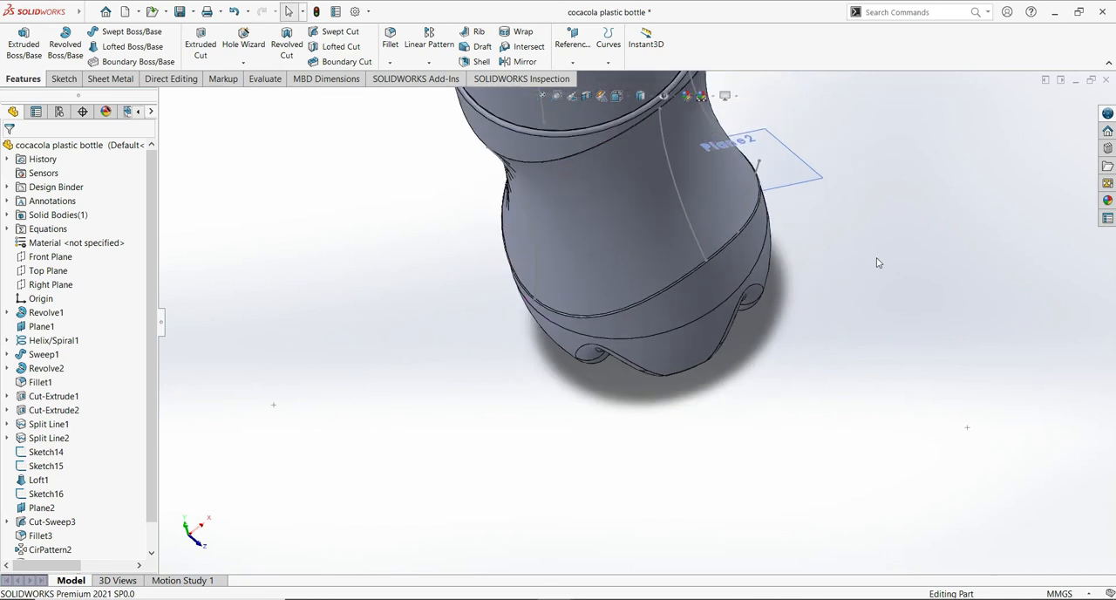
scroll(884, 309, "up", 6)
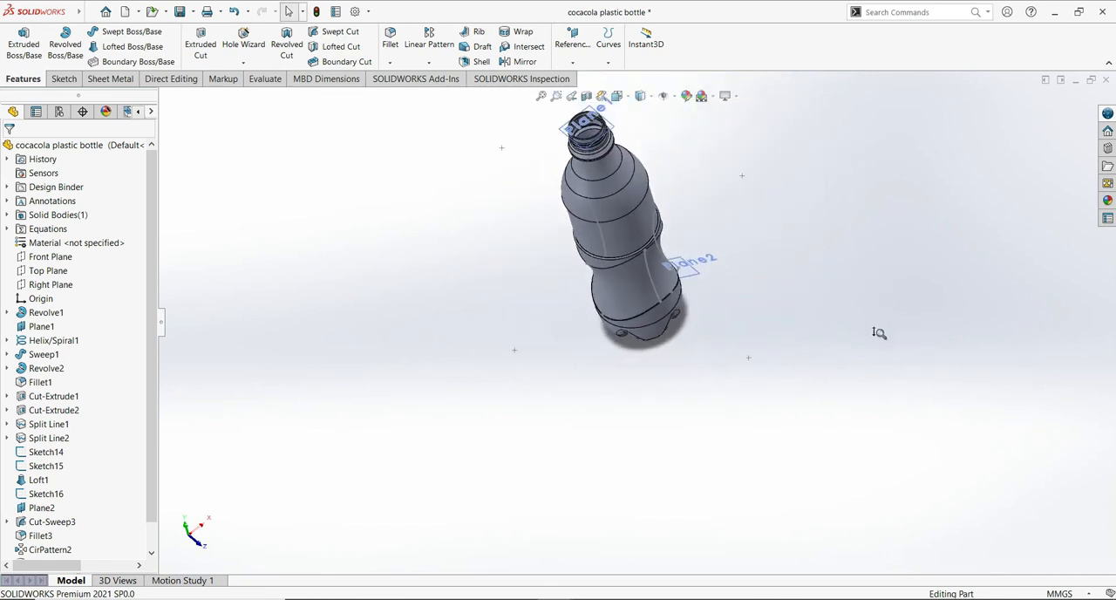
left_click(585, 96)
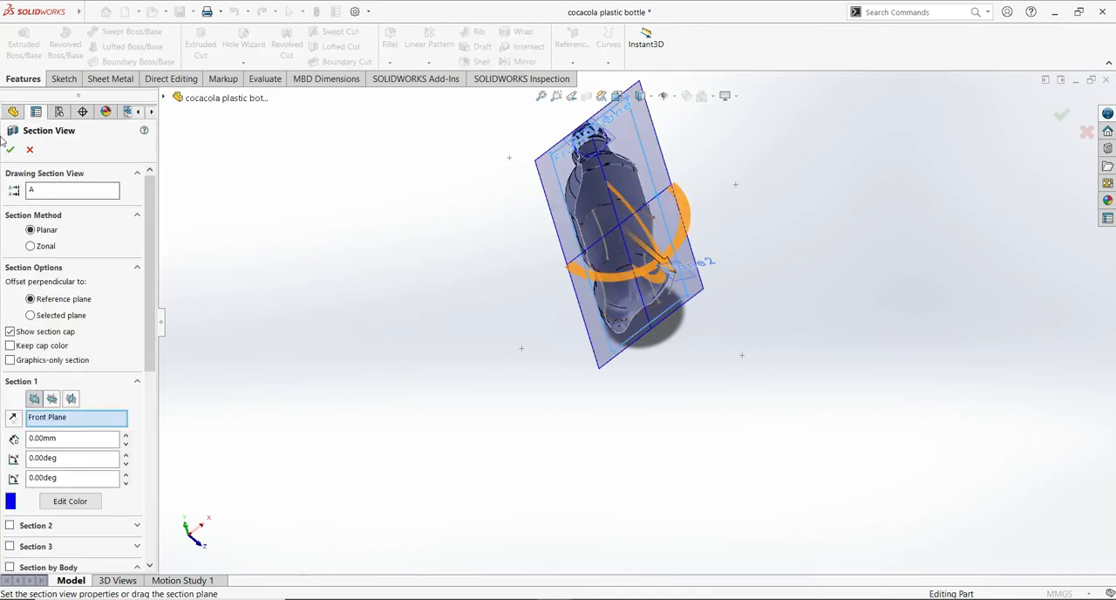
left_click(10, 150)
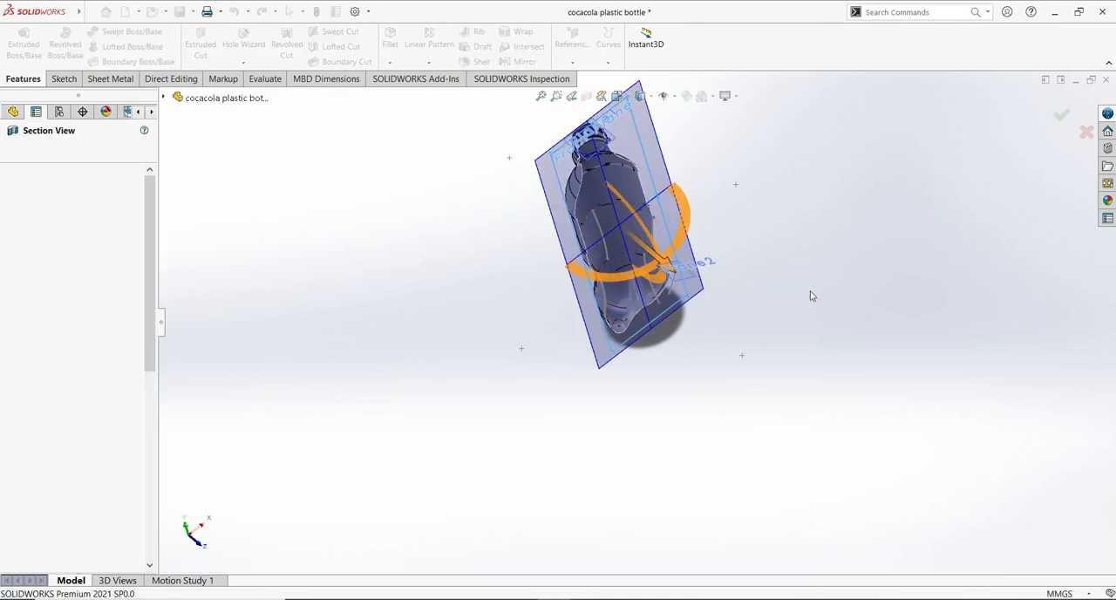
middle_click_drag(837, 287, 790, 248)
middle_click_drag(1024, 297, 1035, 323)
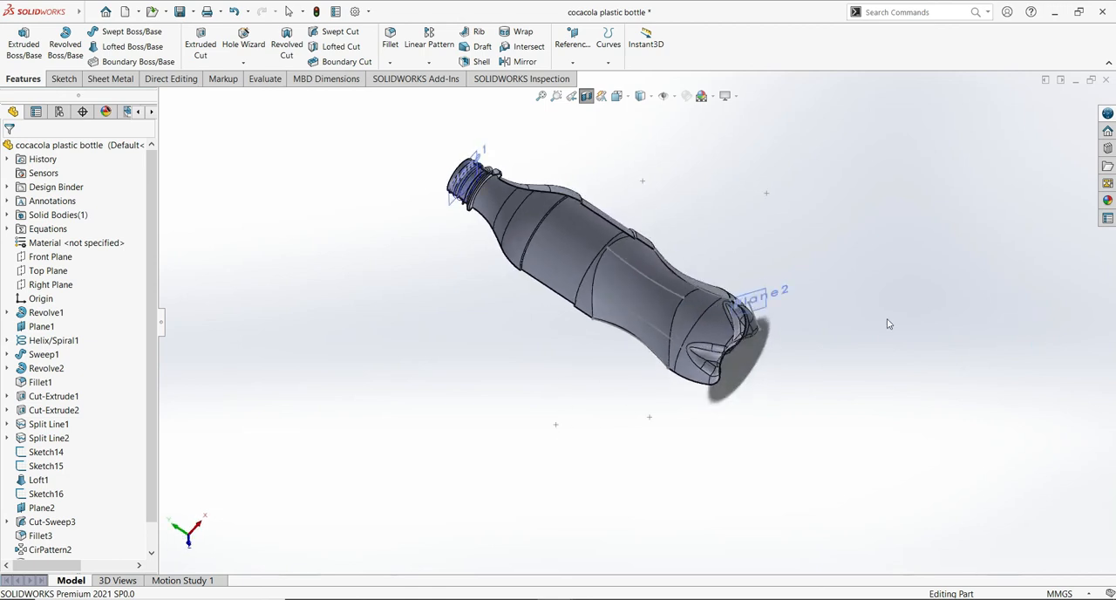
middle_click_drag(909, 294, 879, 285)
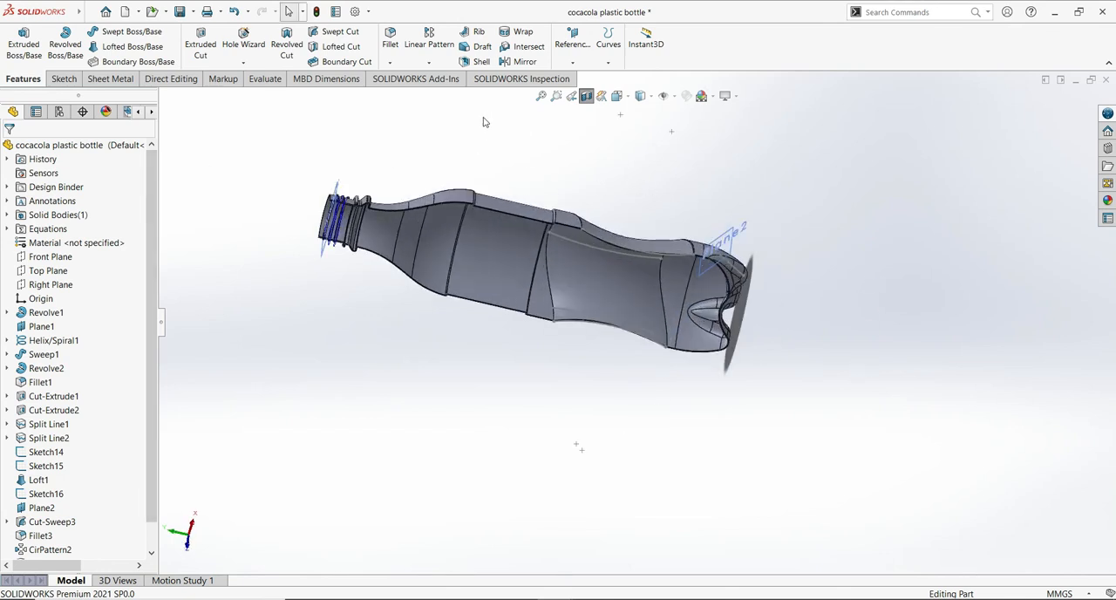
left_click(585, 97)
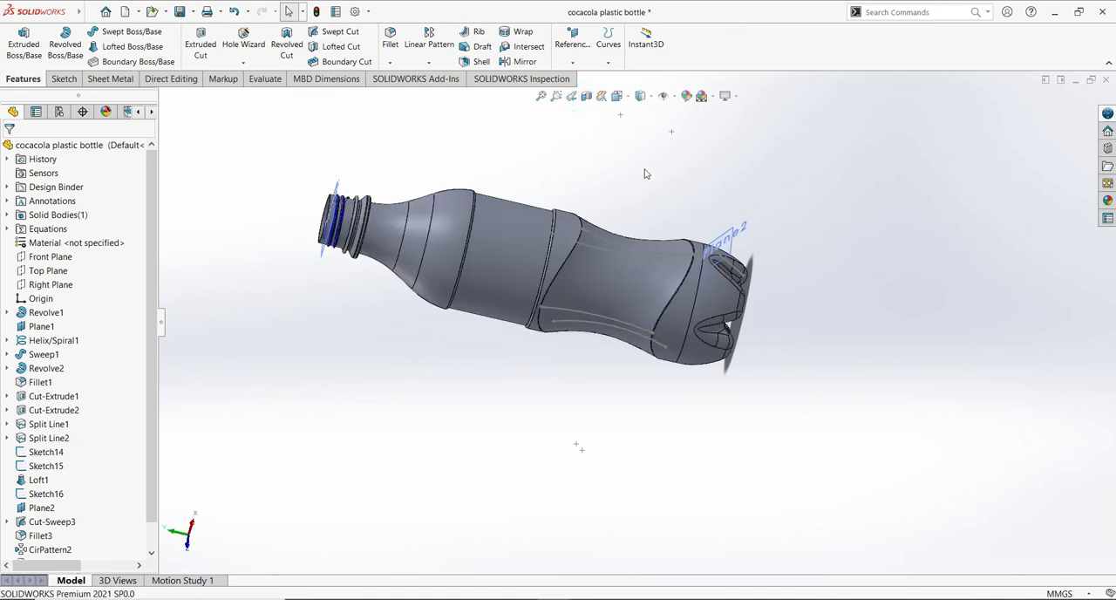
- Examine the shelled bottle from several angles, covering its open neck, side profile and patterned base
middle_click_drag(690, 204, 810, 163)
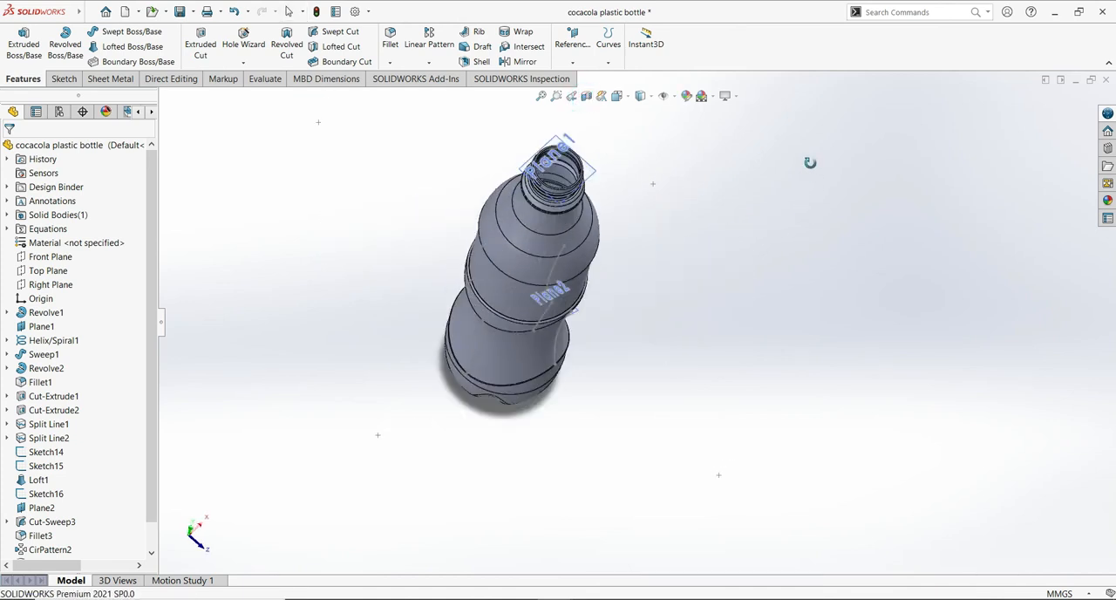
middle_click_drag(764, 351, 755, 225)
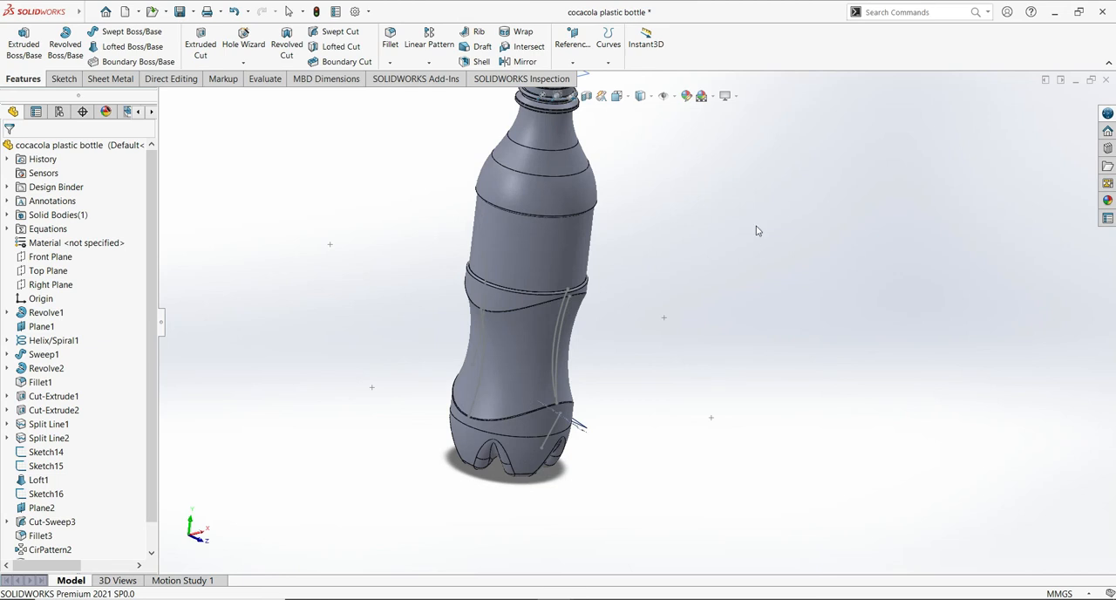
scroll(759, 234, "up", 5)
middle_click_drag(769, 245, 758, 262)
scroll(758, 262, "down", 2)
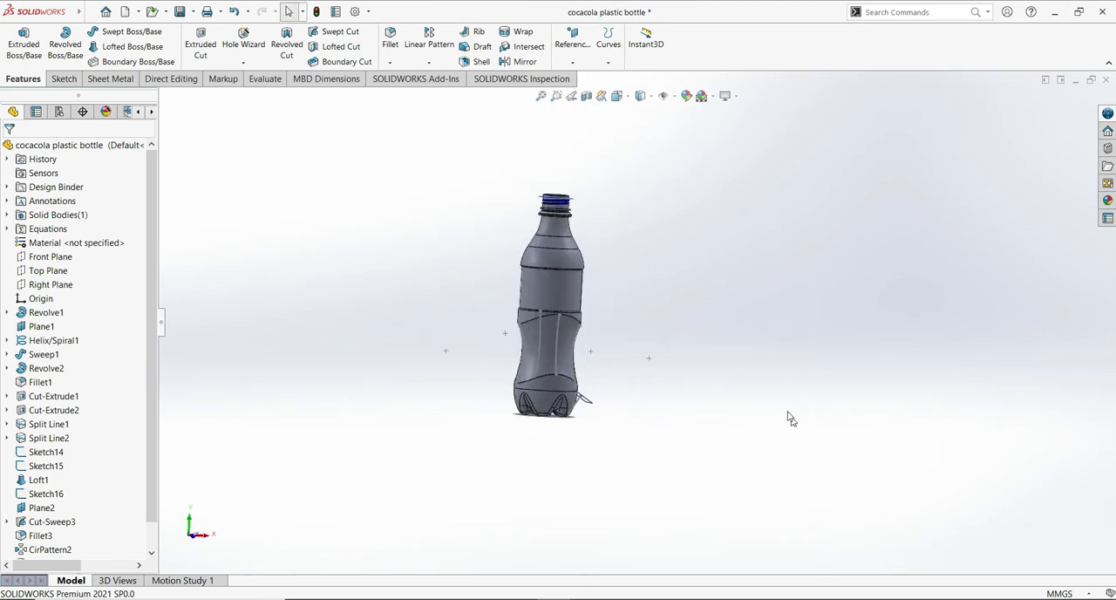
scroll(793, 405, "down", 2)
scroll(785, 404, "up", 1)
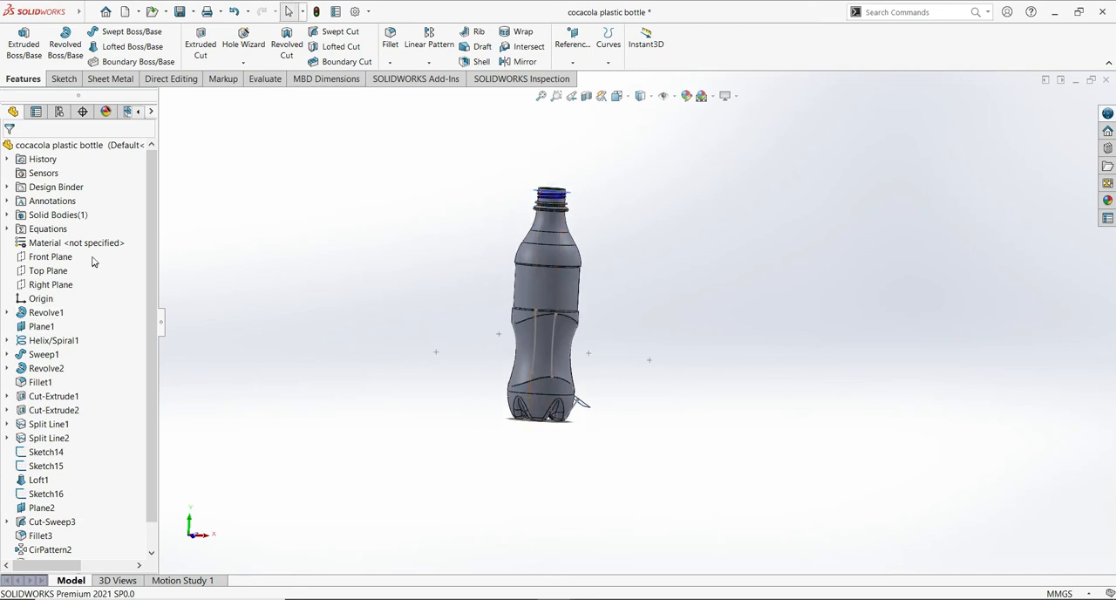
- Apply the polypropylene plastic appearance from the Clear Plastic category to the bottle's solid body and features
left_click(60, 215)
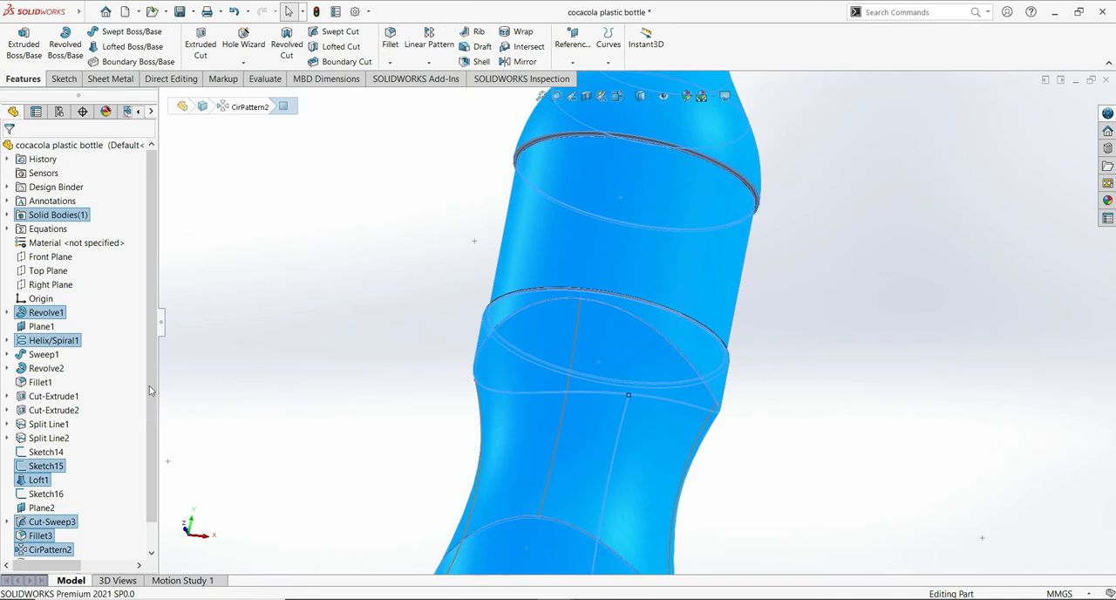
left_click(46, 451, "shift")
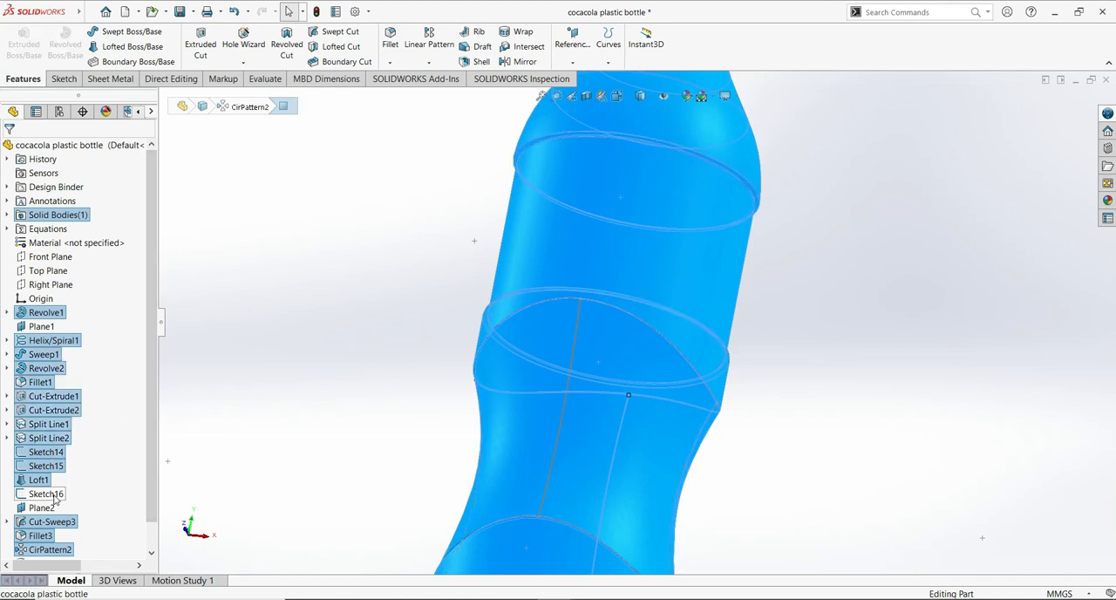
left_click(48, 495, "ctrl")
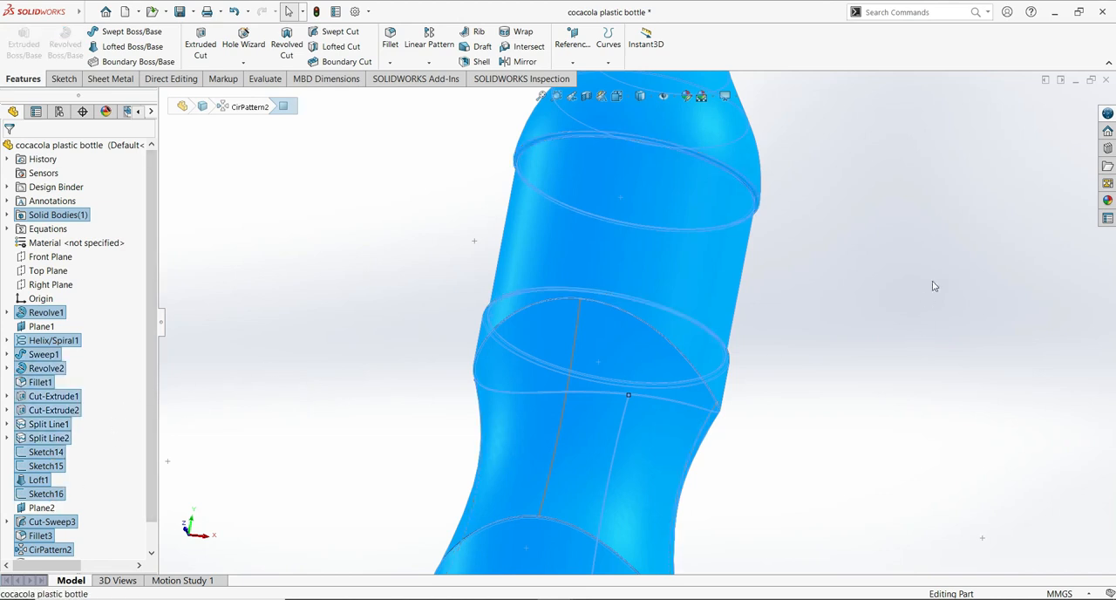
left_click(1106, 201)
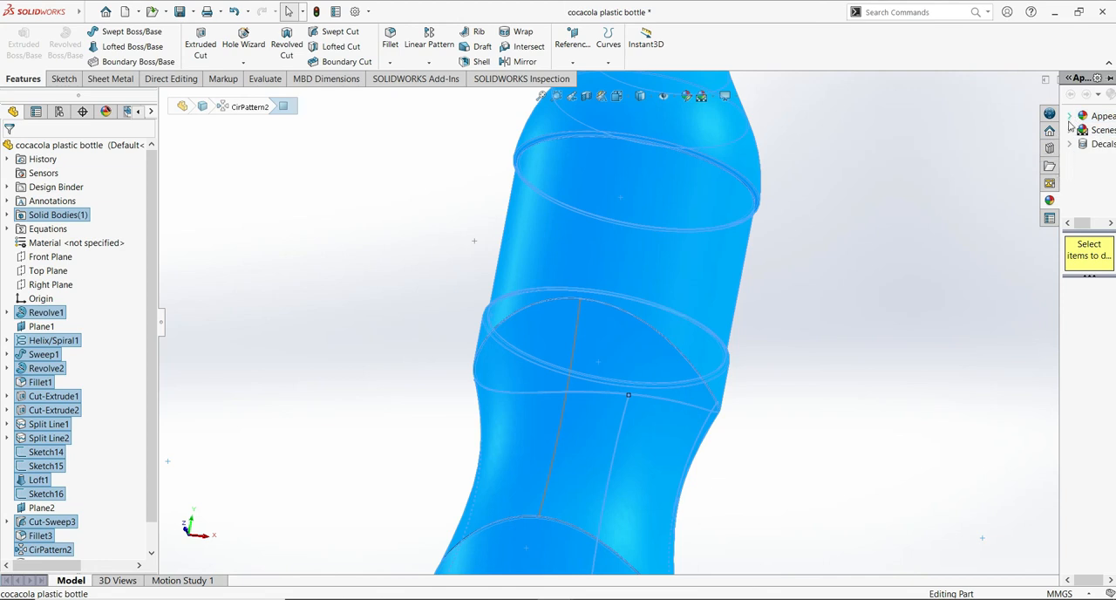
left_click(1070, 122)
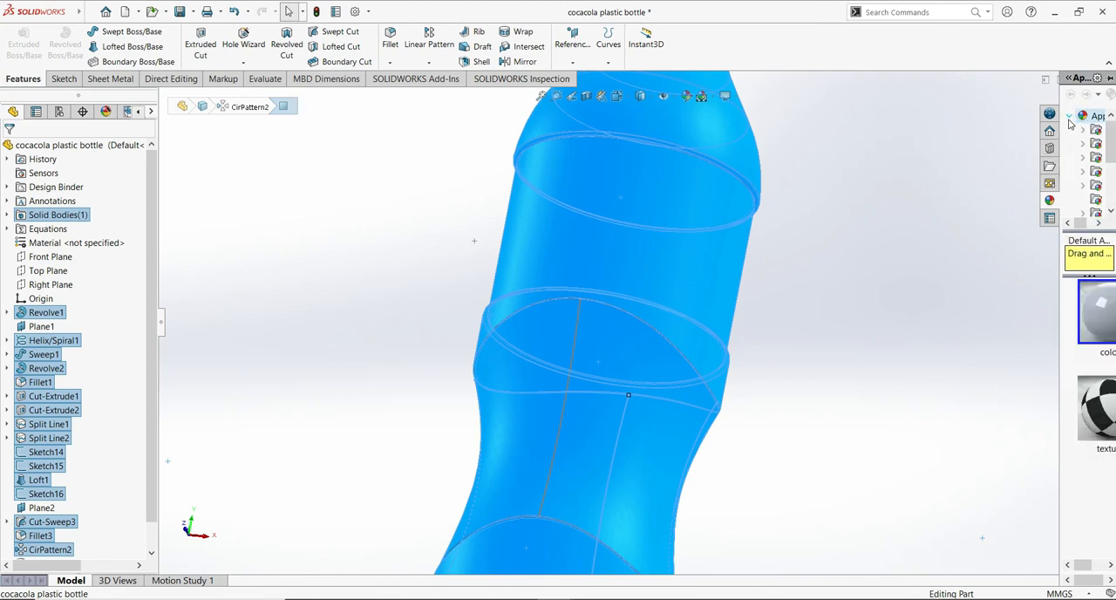
left_click_drag(1056, 273, 989, 273)
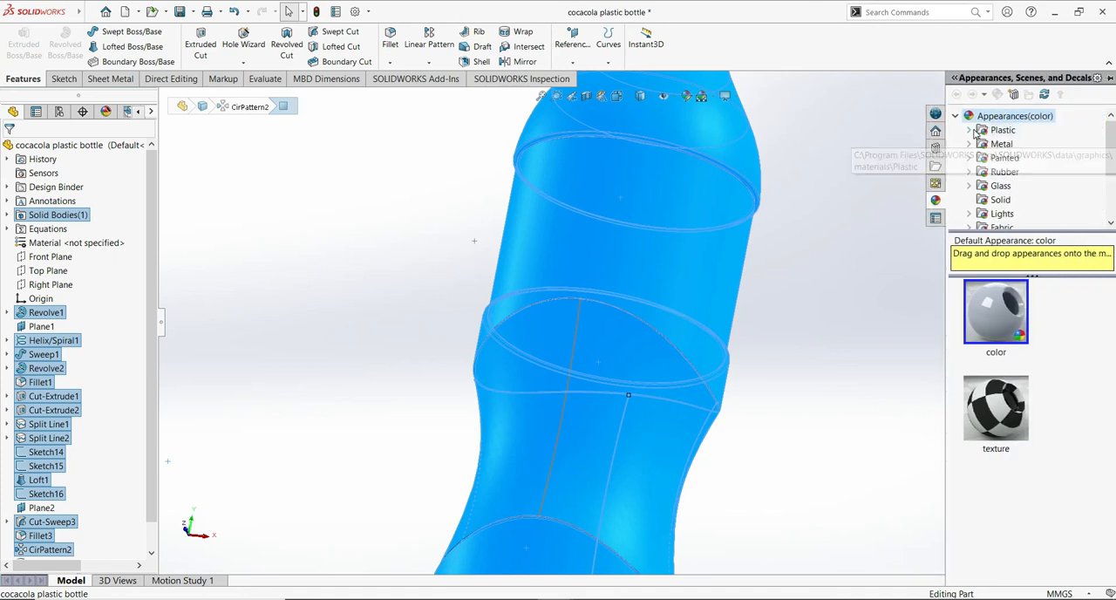
left_click(969, 131)
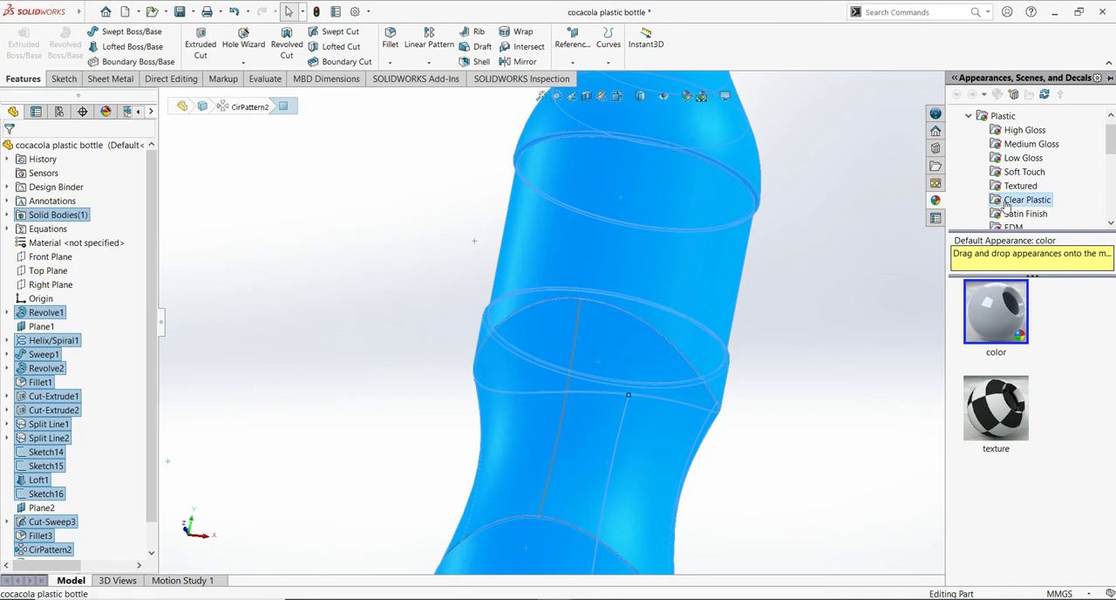
left_click(1007, 203)
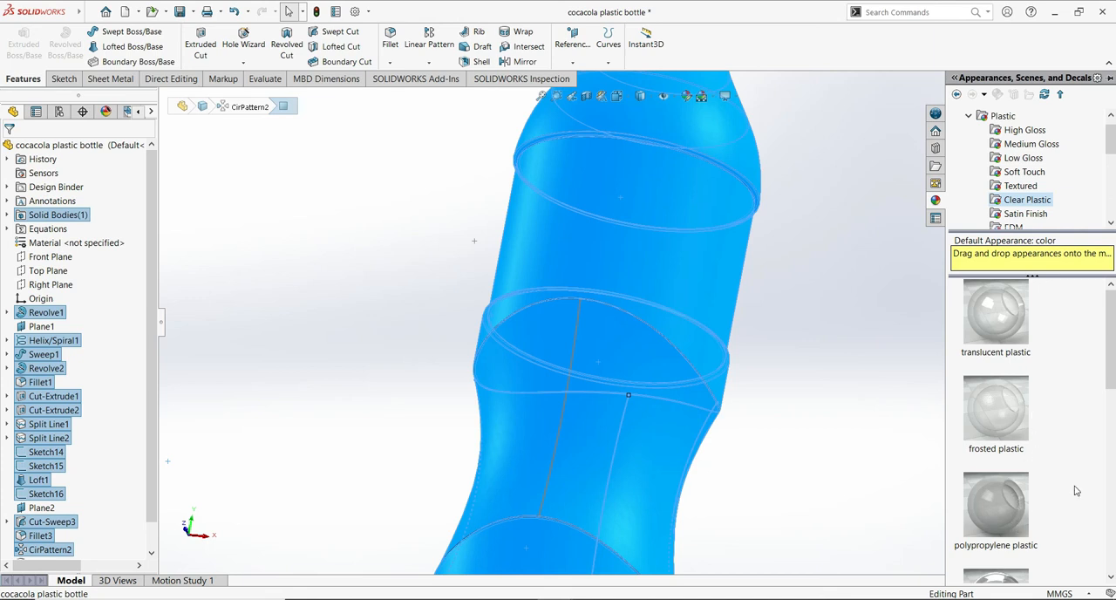
left_click(1011, 512)
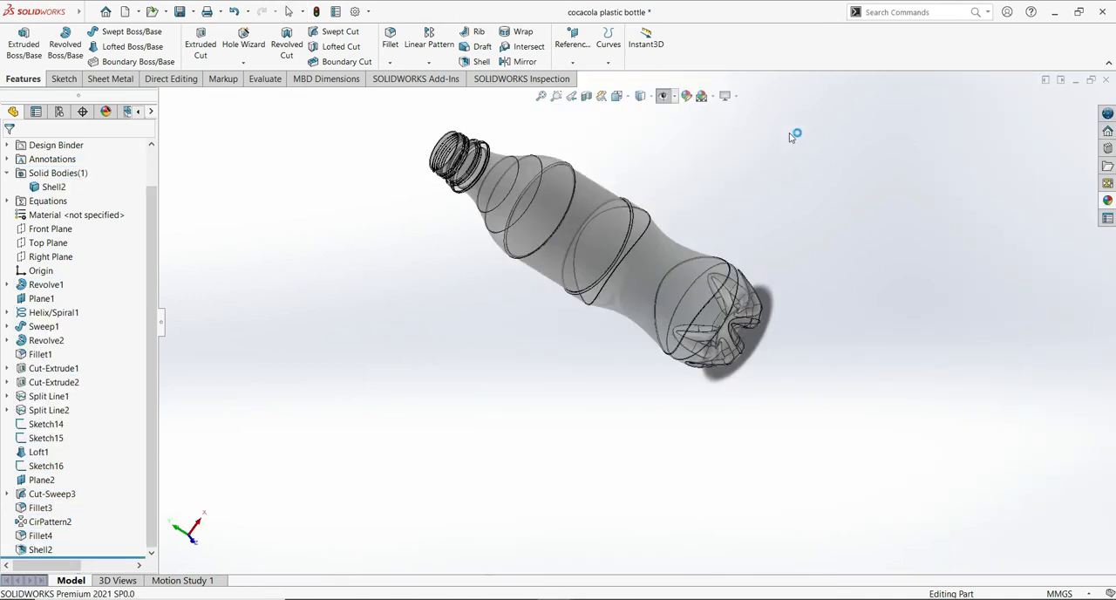
middle_click_drag(789, 133, 662, 318)
key("ctrl+1")
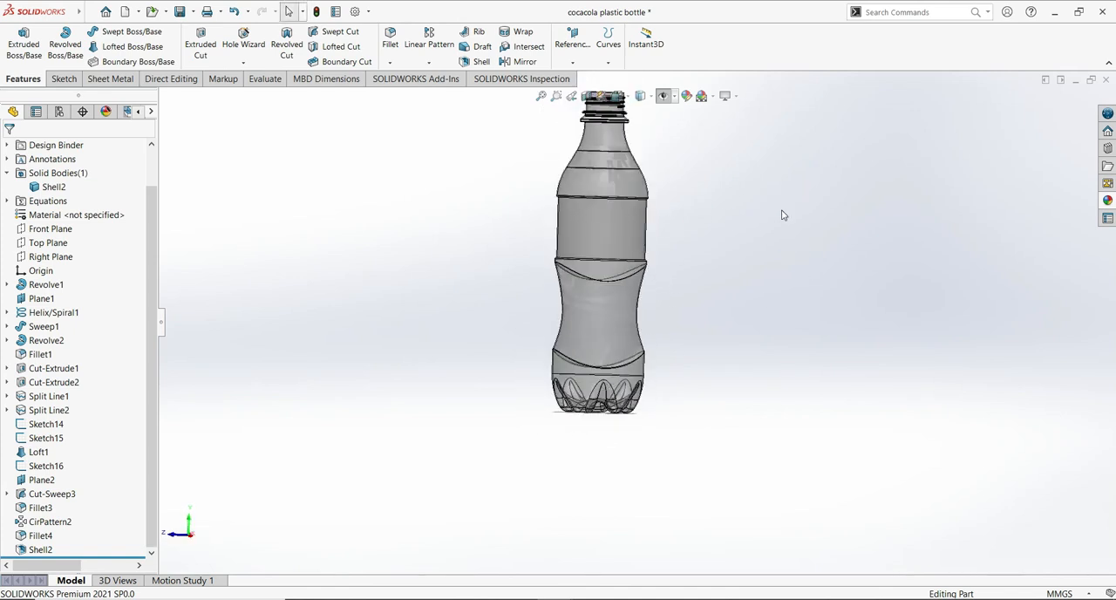
- Start adding a new decal for the cylindrical label band below the bottle's shoulder
left_click(635, 237)
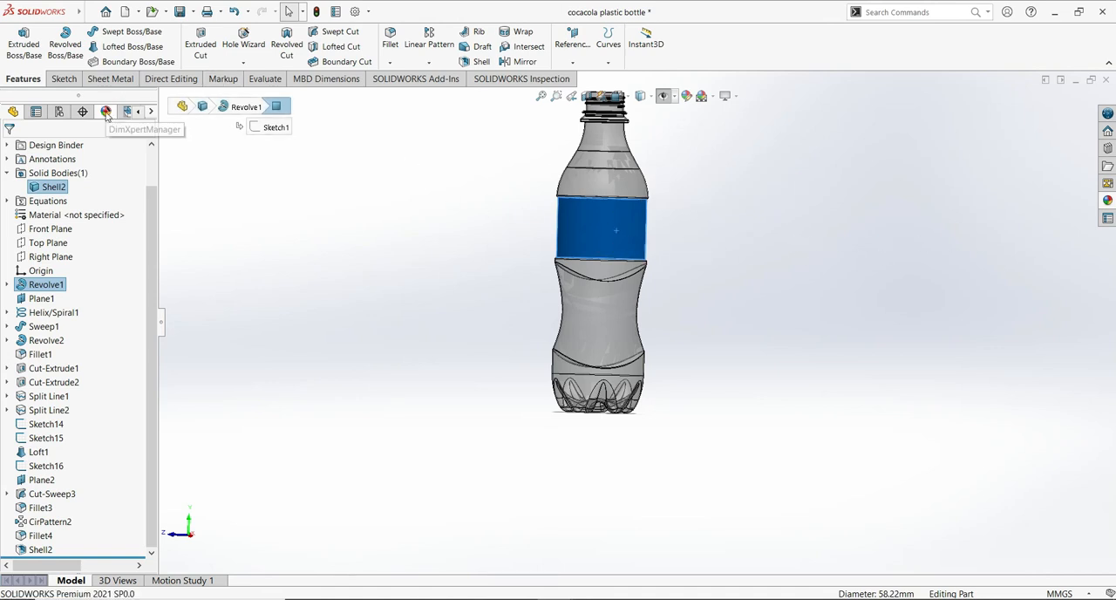
left_click(105, 113)
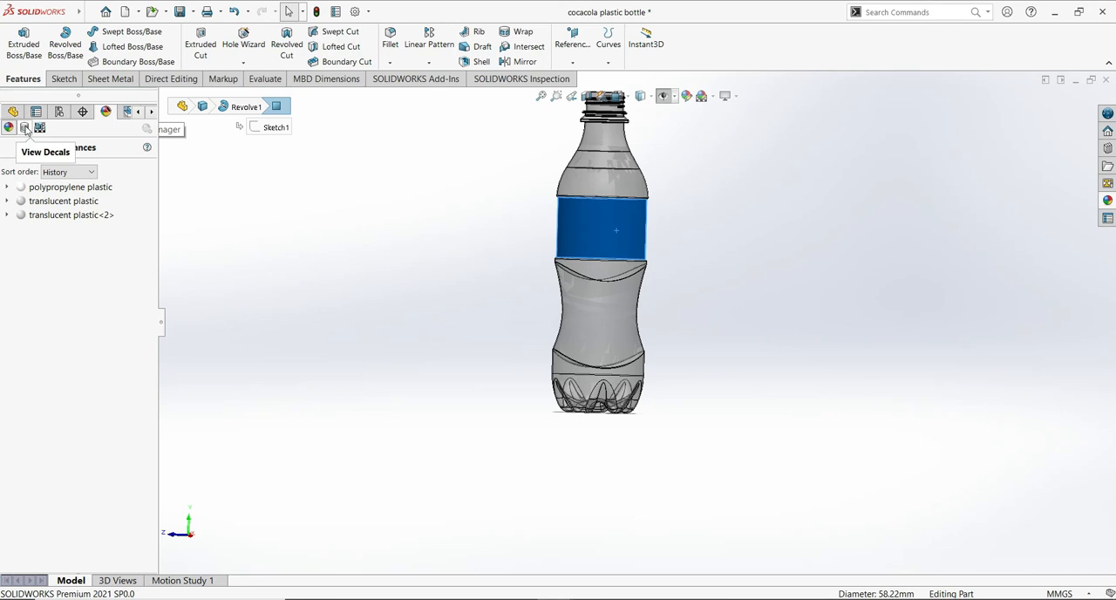
left_click(25, 129)
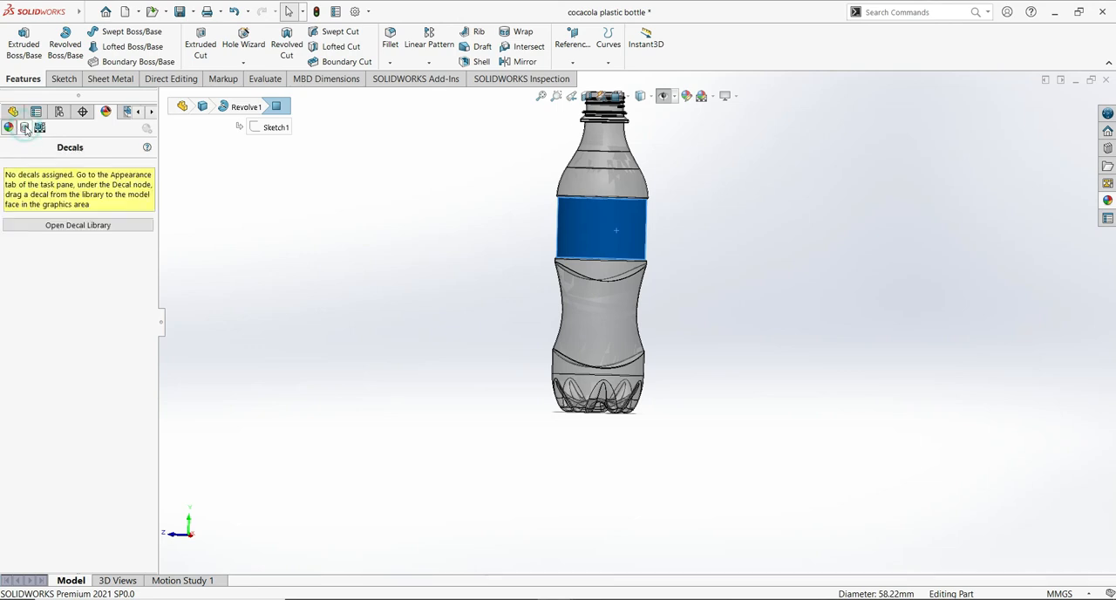
right_click(75, 188)
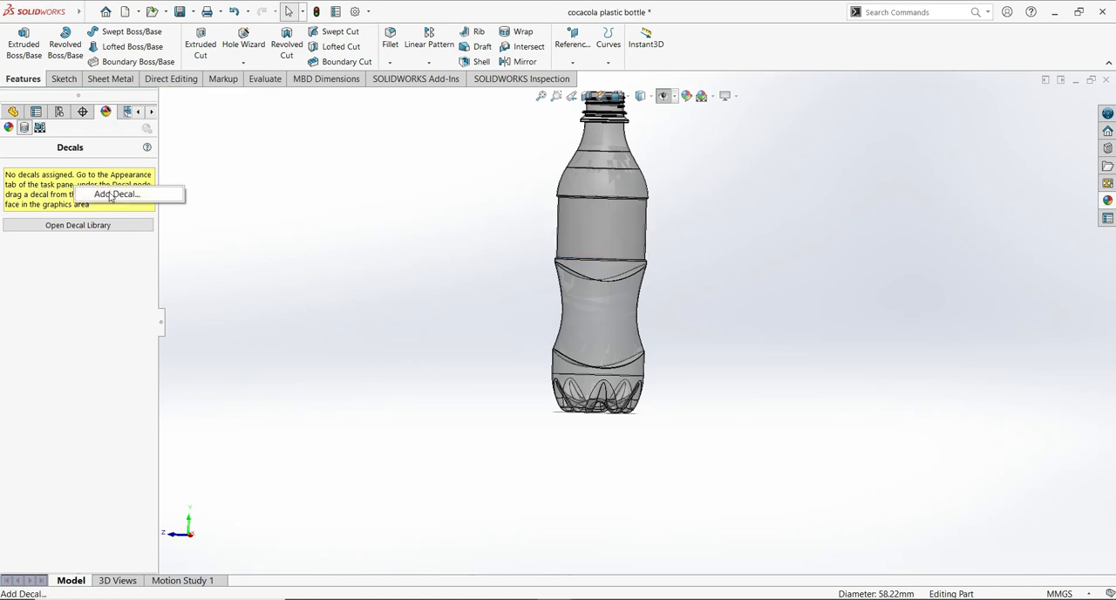
left_click(108, 193)
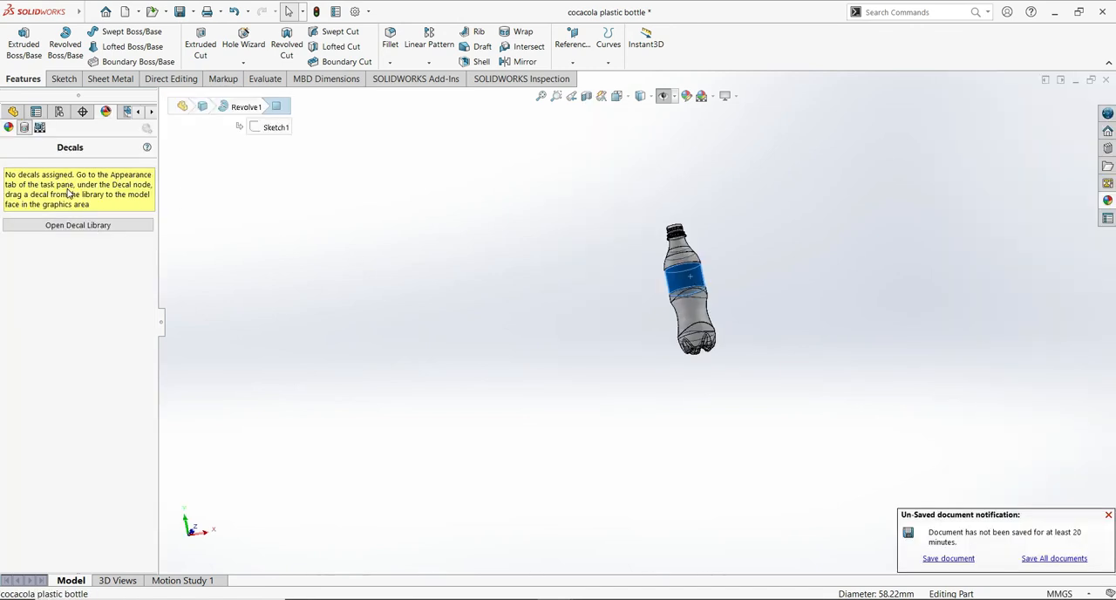
right_click(68, 193)
left_click(108, 194)
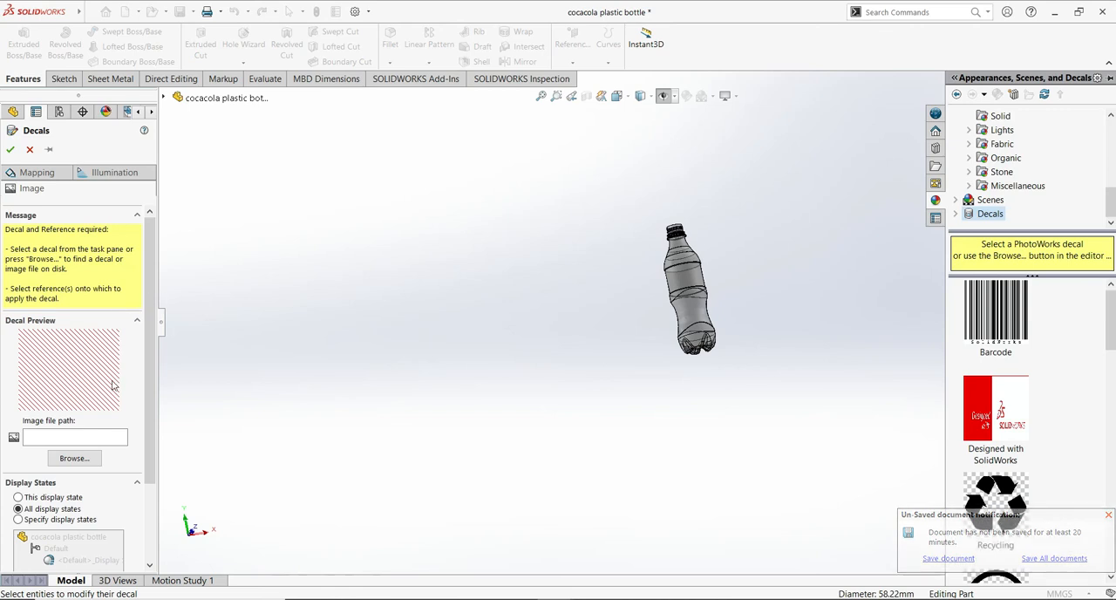
- Load the red Mengineer 10 label image from the youtube project folder as the decal image
left_click(72, 459)
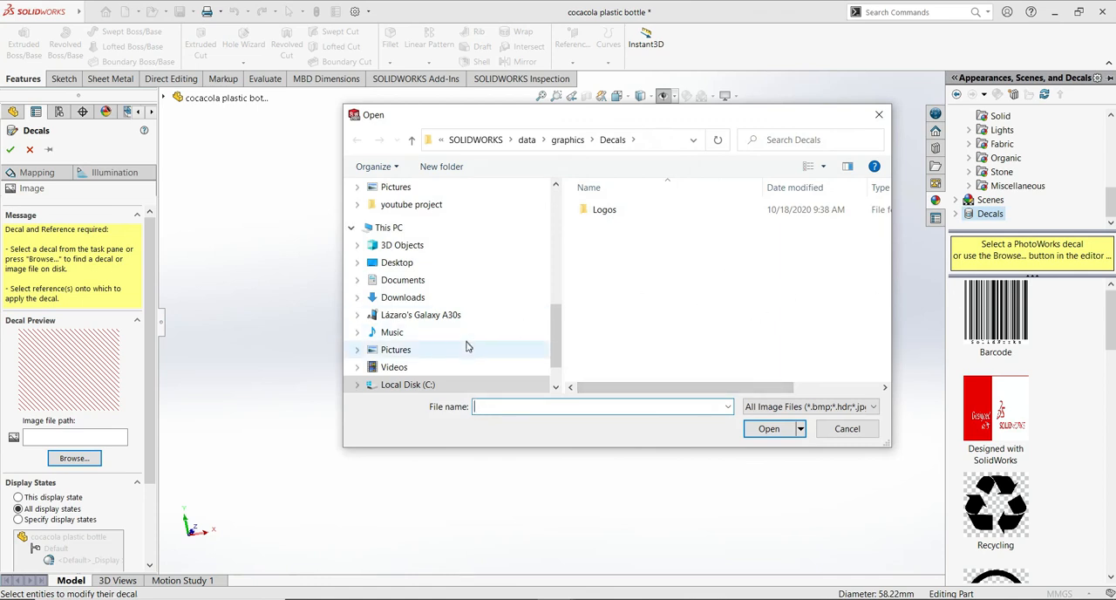
scroll(424, 292, "up", 1)
scroll(427, 292, "down", 4)
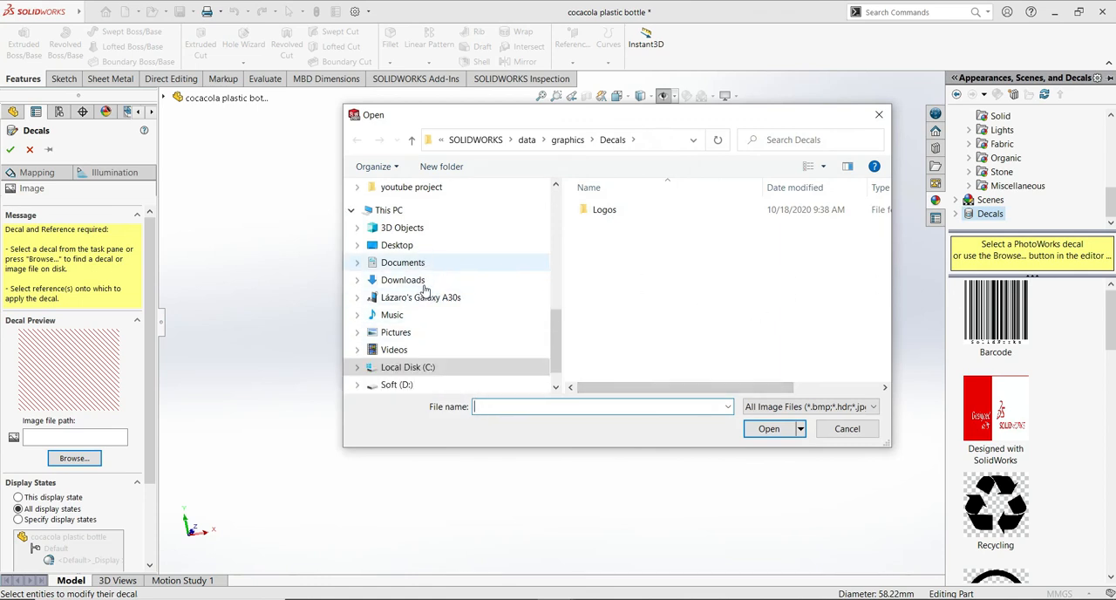
scroll(438, 291, "up", 6)
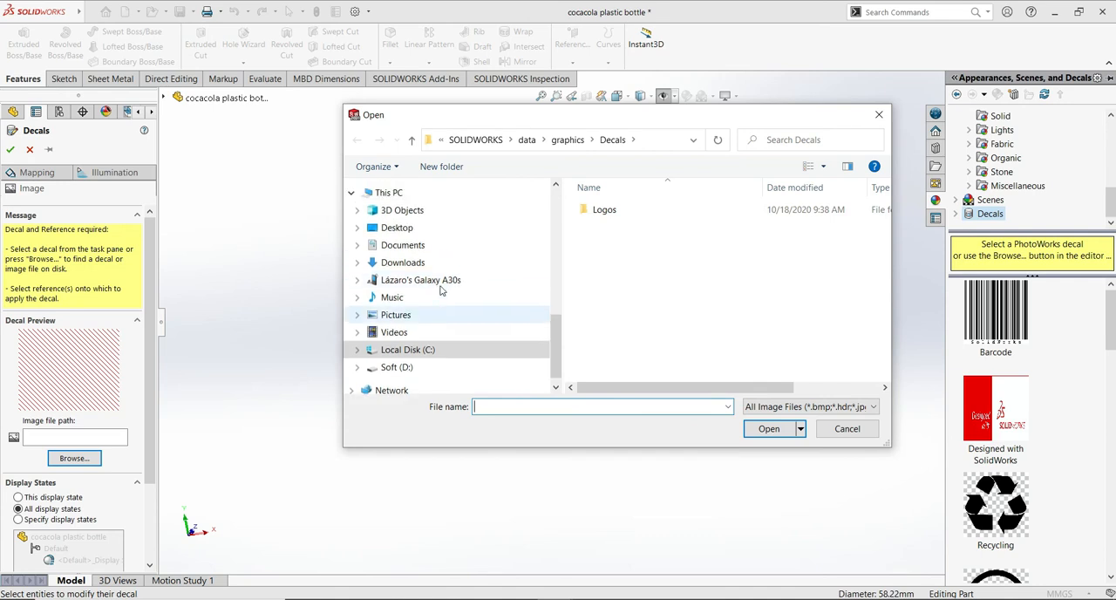
left_click(417, 261)
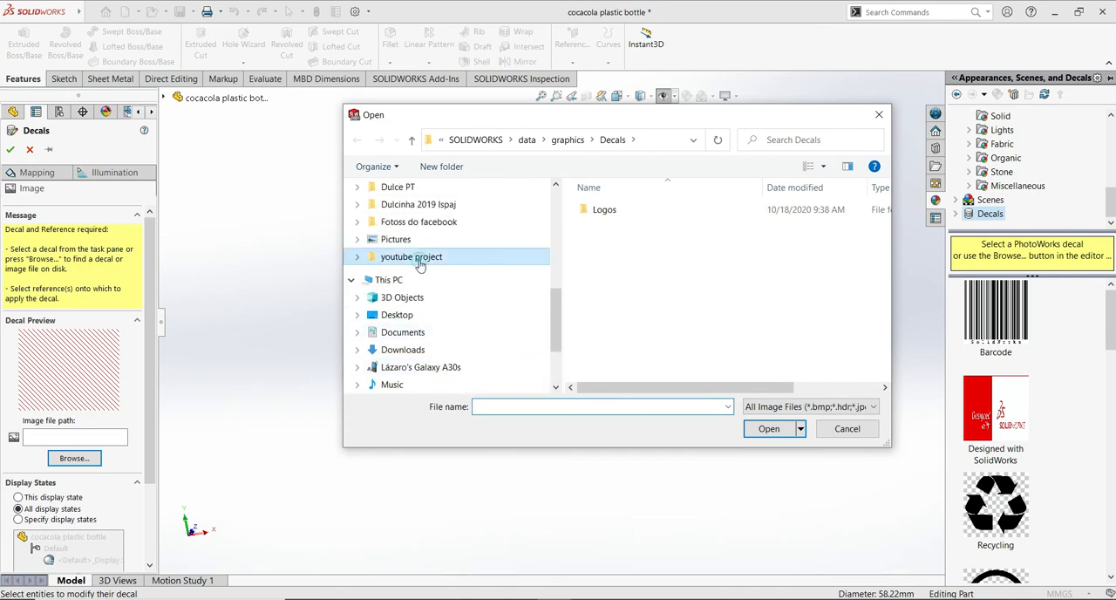
left_click(833, 211)
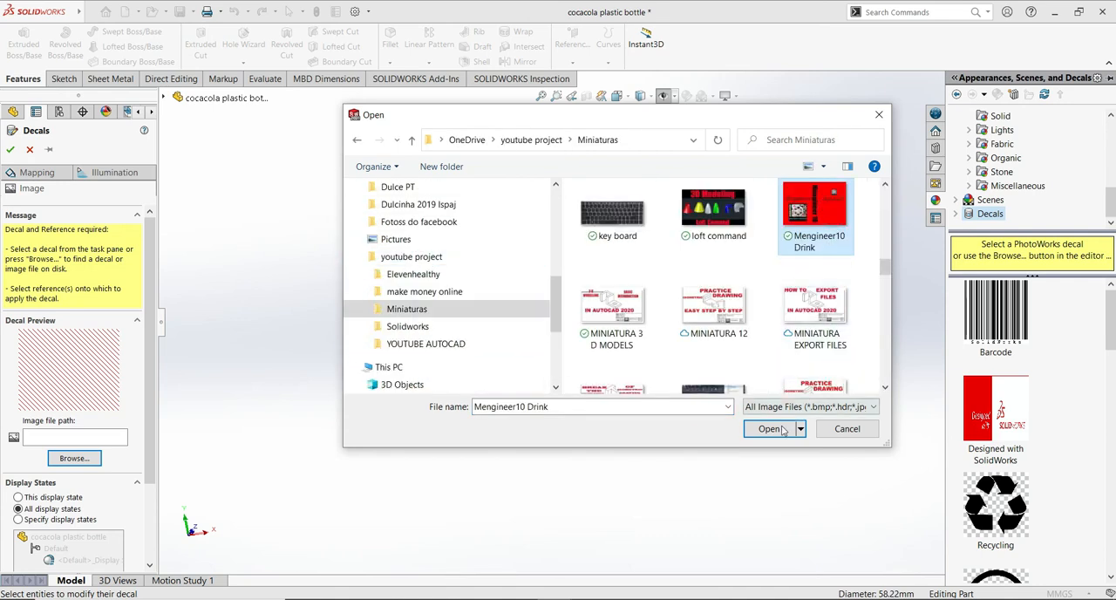
left_click(778, 428)
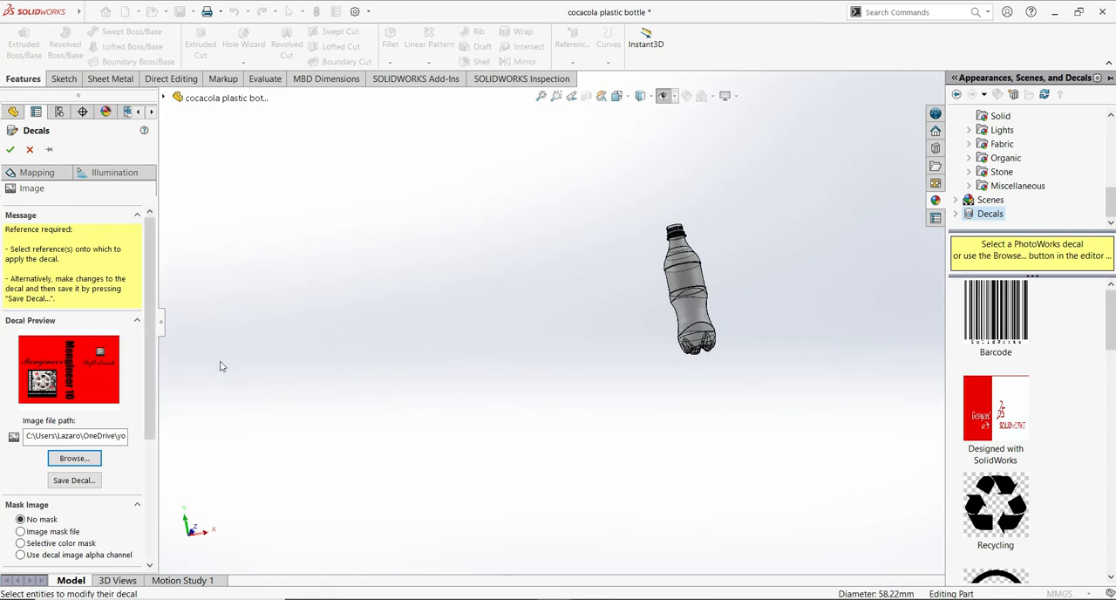
- Place the decal on the cylindrical band below the bottle's shoulder and set its mapping to Label
left_click(695, 280)
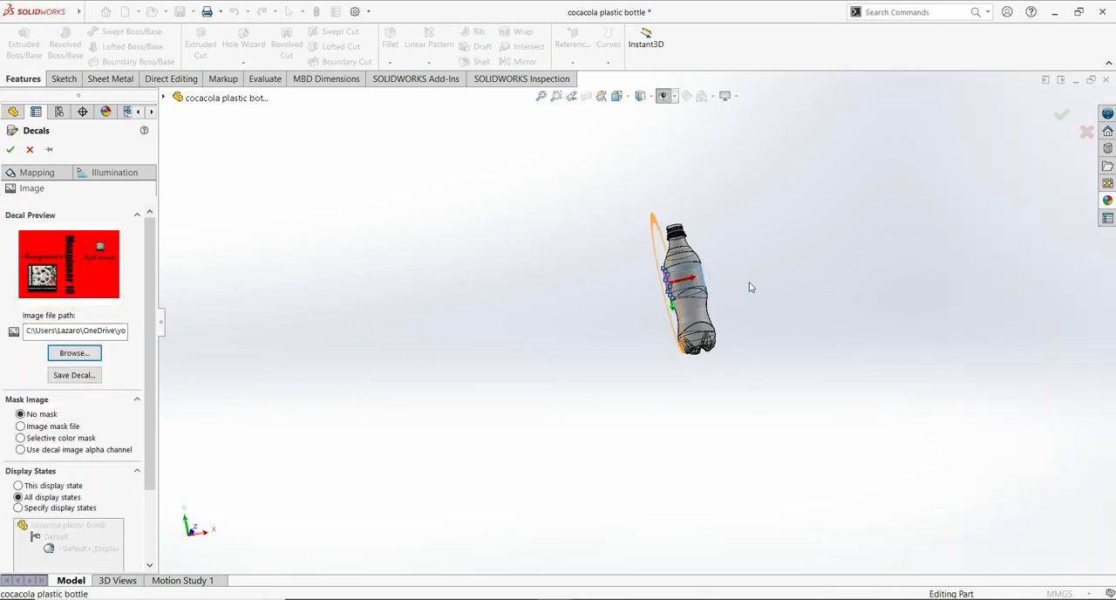
middle_click_drag(766, 308, 616, 358)
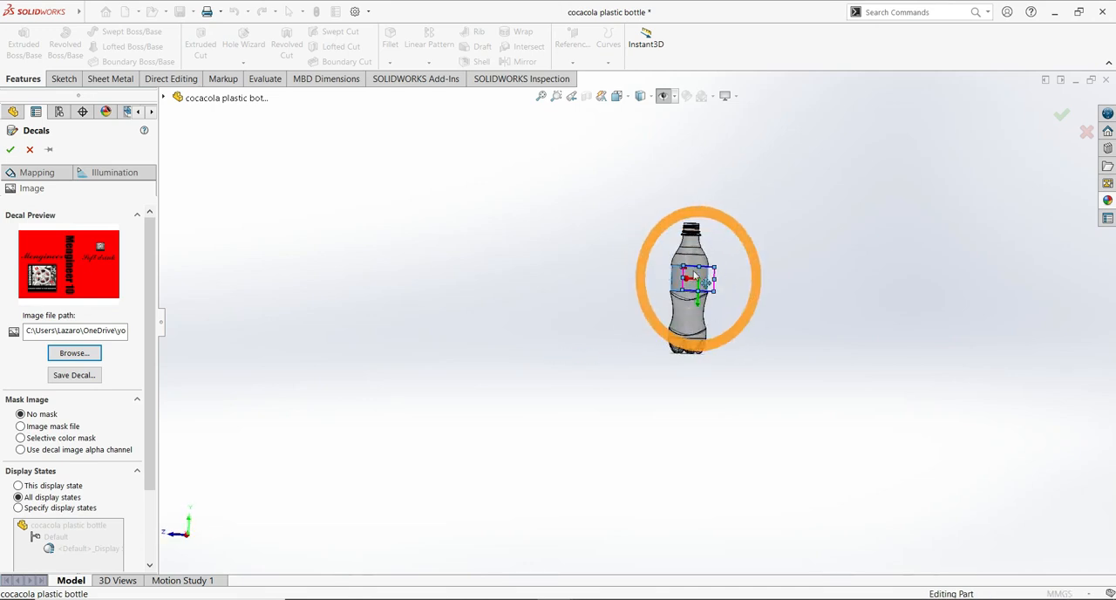
scroll(715, 418, "down", 6)
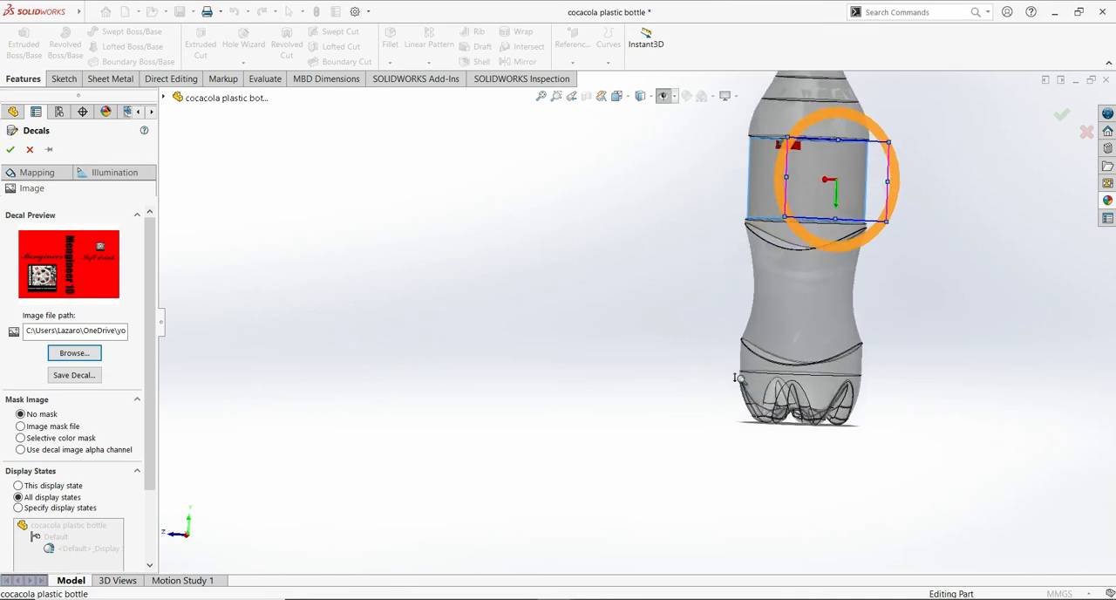
middle_click_drag(680, 345, 434, 472, "ctrl")
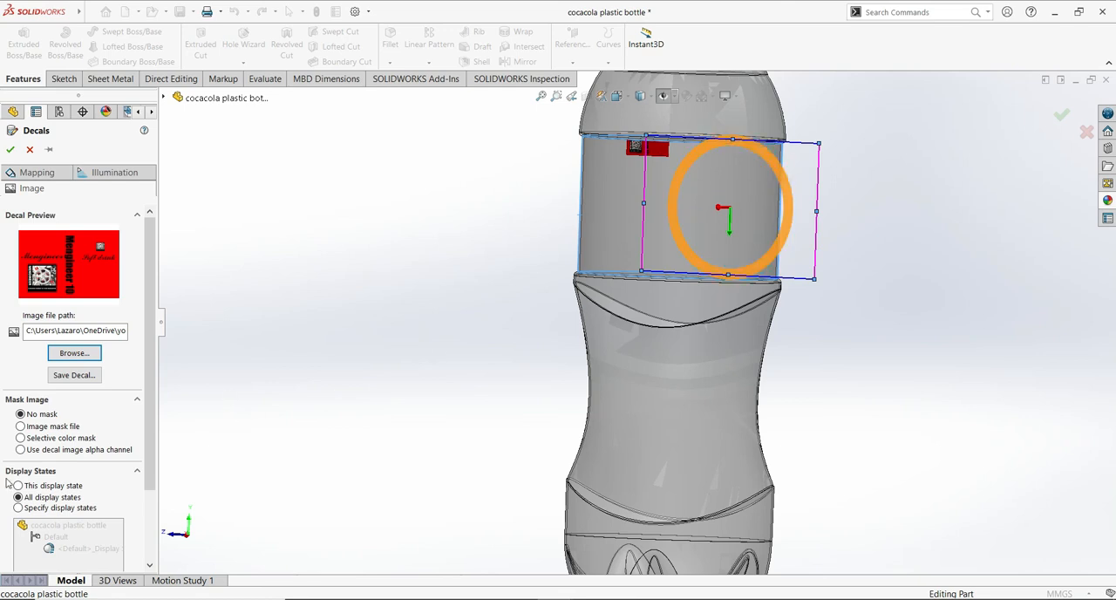
left_click(37, 172)
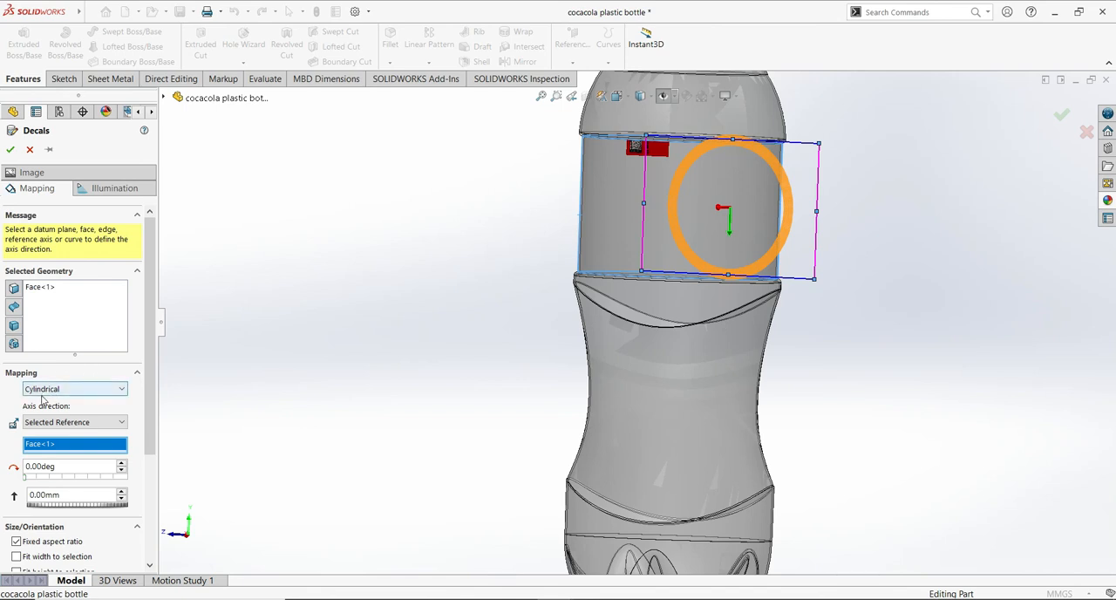
left_click(122, 393)
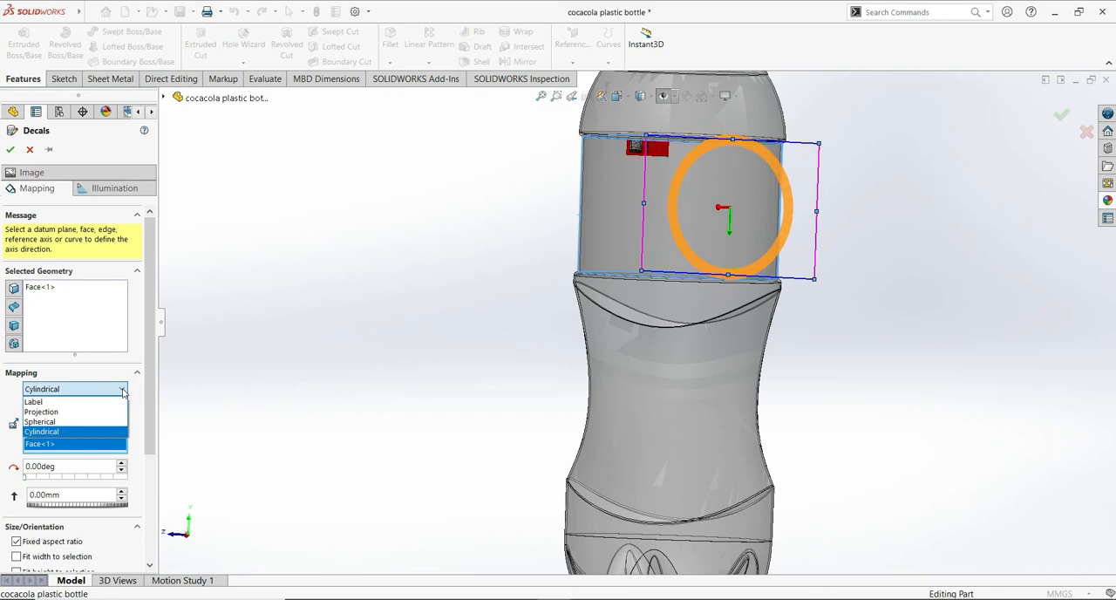
left_click(51, 402)
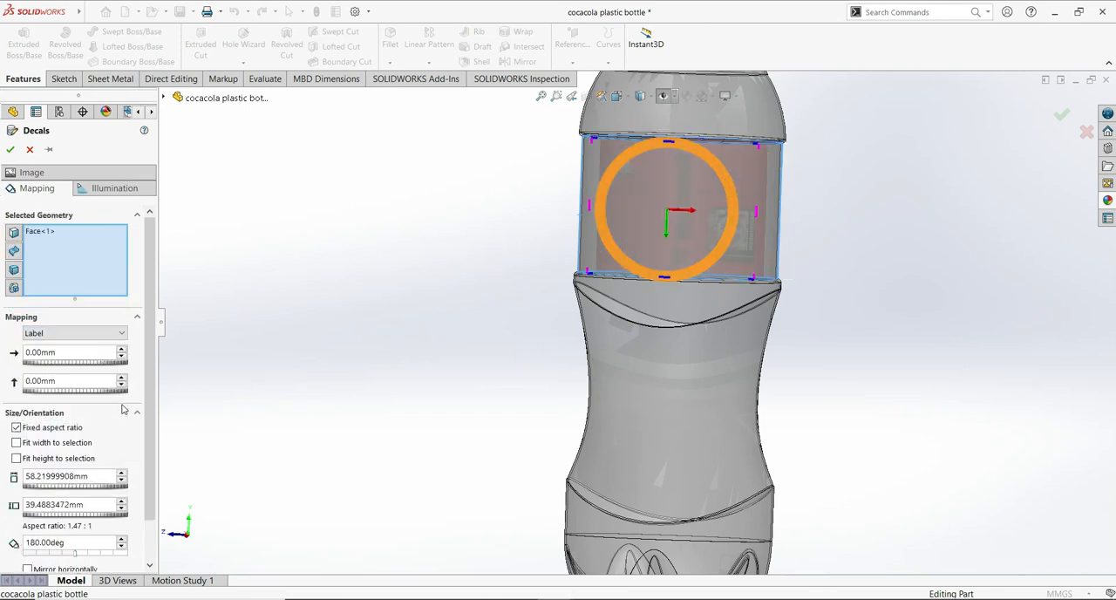
- Try shifting the label decal around the cylindrical band with a horizontal offset of -40 mm
middle_click_drag(837, 321, 641, 387)
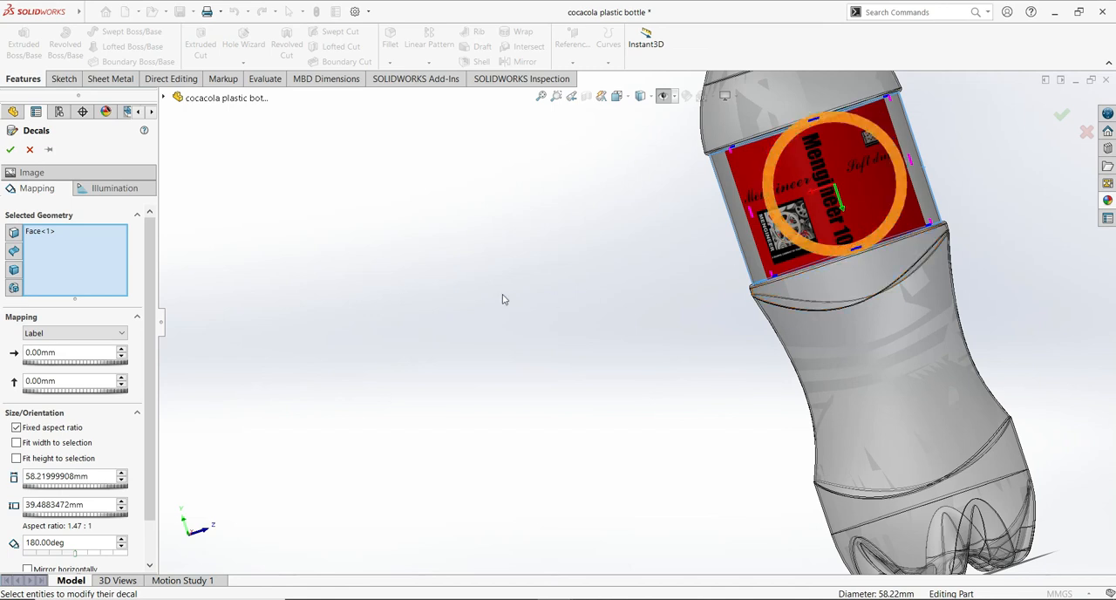
middle_click_drag(499, 328, 266, 319, "ctrl")
middle_click_drag(843, 281, 763, 190)
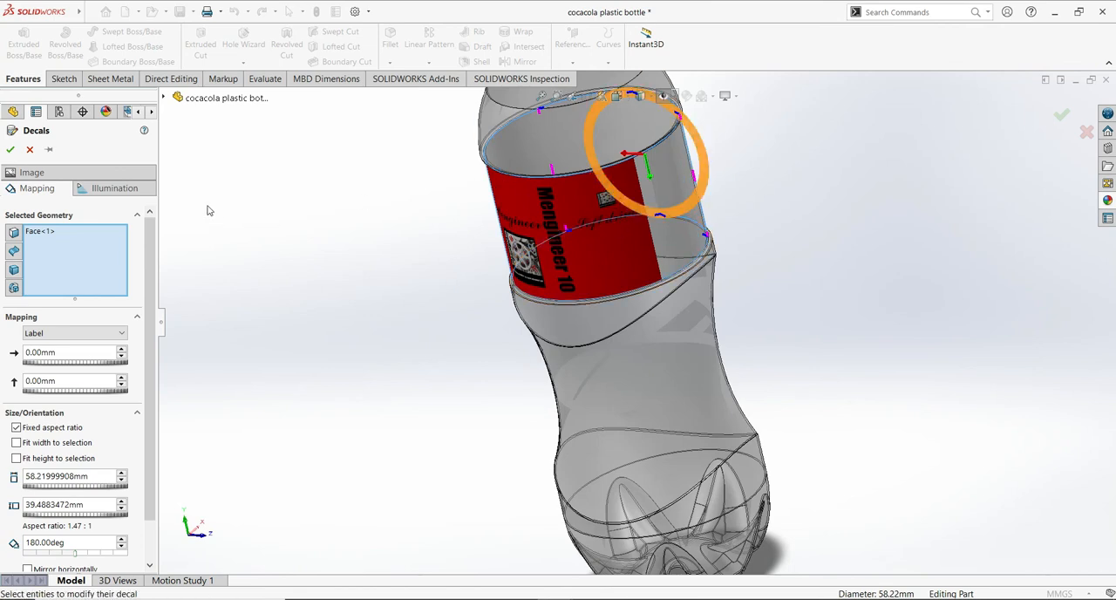
scroll(105, 349, "down", 4)
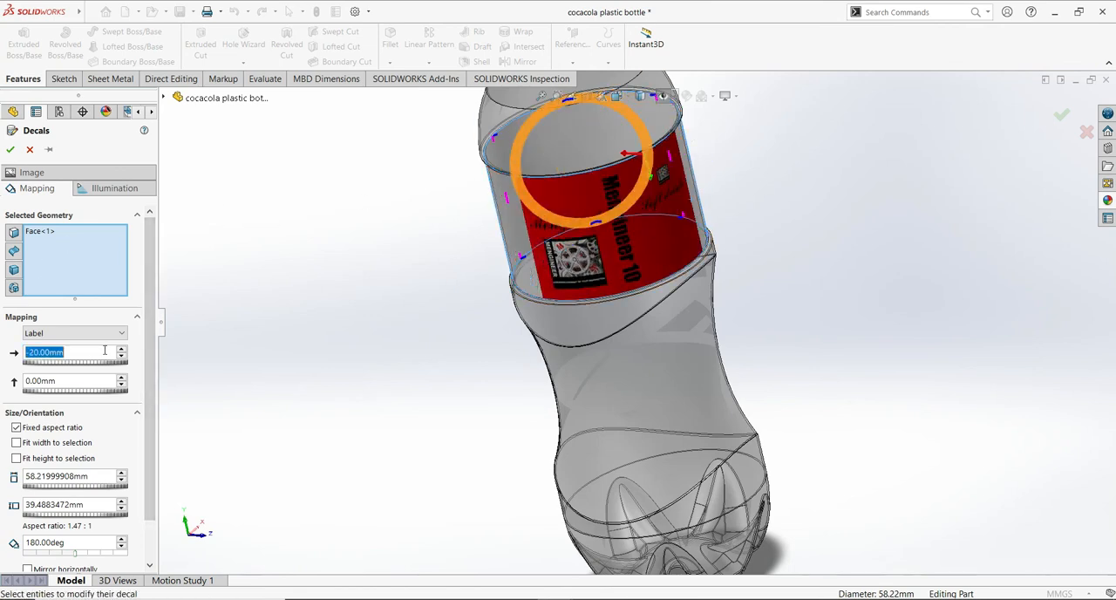
scroll(146, 318, "down", 1)
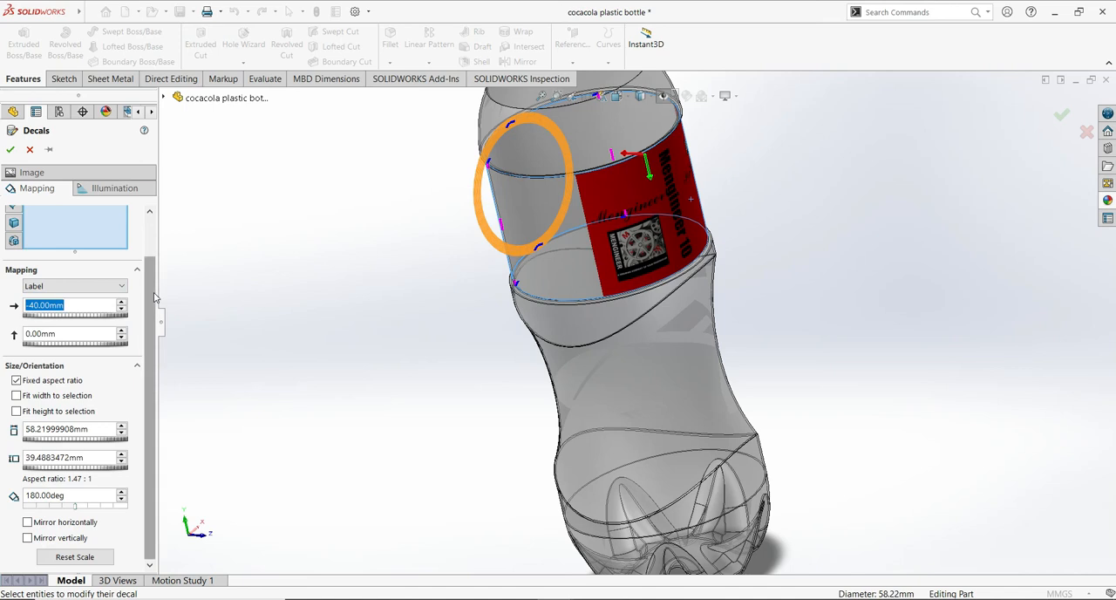
left_click(156, 293)
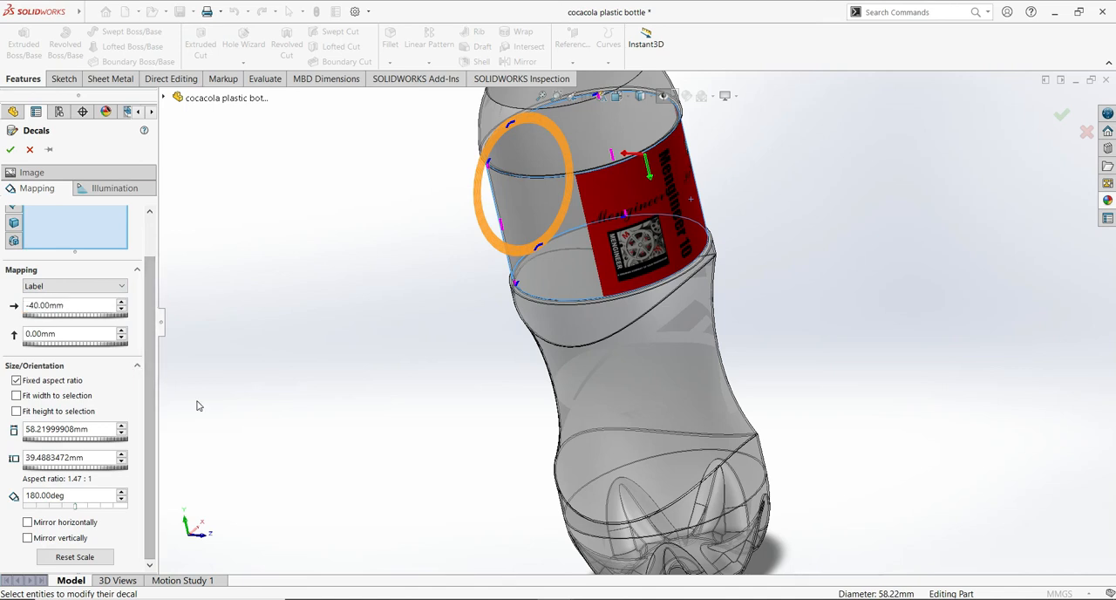
- Fit the decal's width and height to the selected cylindrical band and accept the decal
left_click(16, 396)
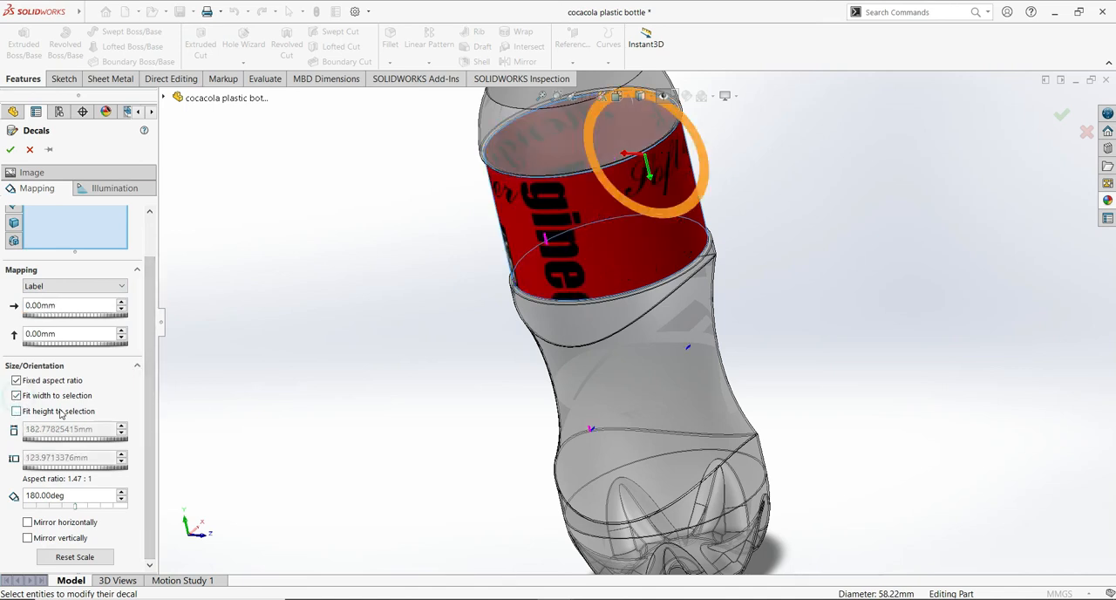
left_click(17, 410)
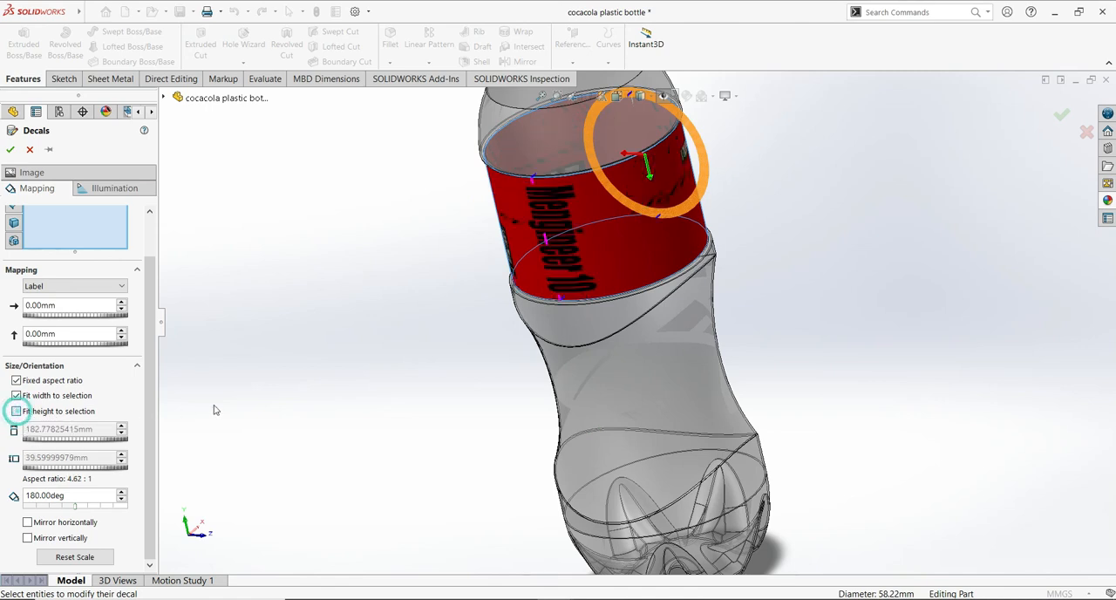
middle_click_drag(410, 404, 418, 371)
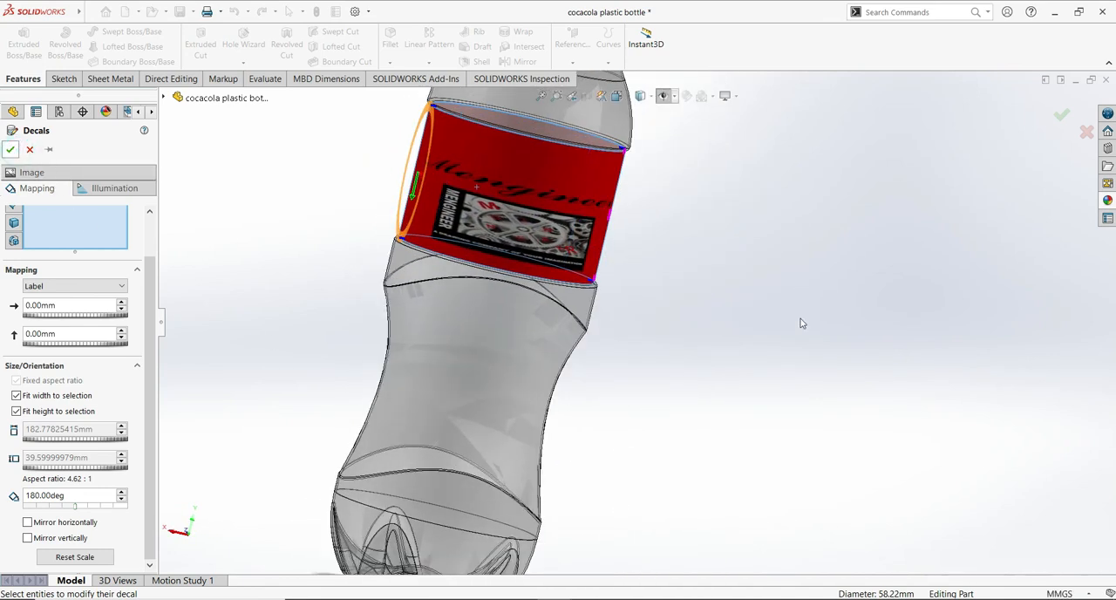
- Examine the wrapped label decal from several sides, up close and with the whole bottle in view
middle_click_drag(761, 227, 716, 273)
scroll(855, 328, "up", 5)
scroll(829, 320, "down", 6)
middle_click_drag(609, 328, 832, 421, "ctrl")
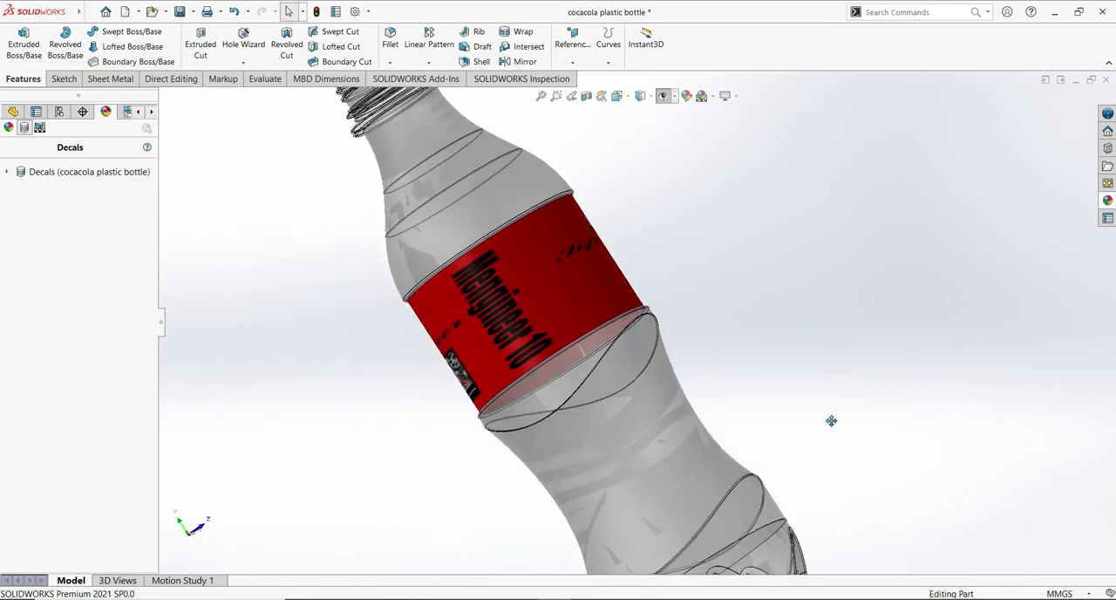
middle_click_drag(767, 288, 863, 338)
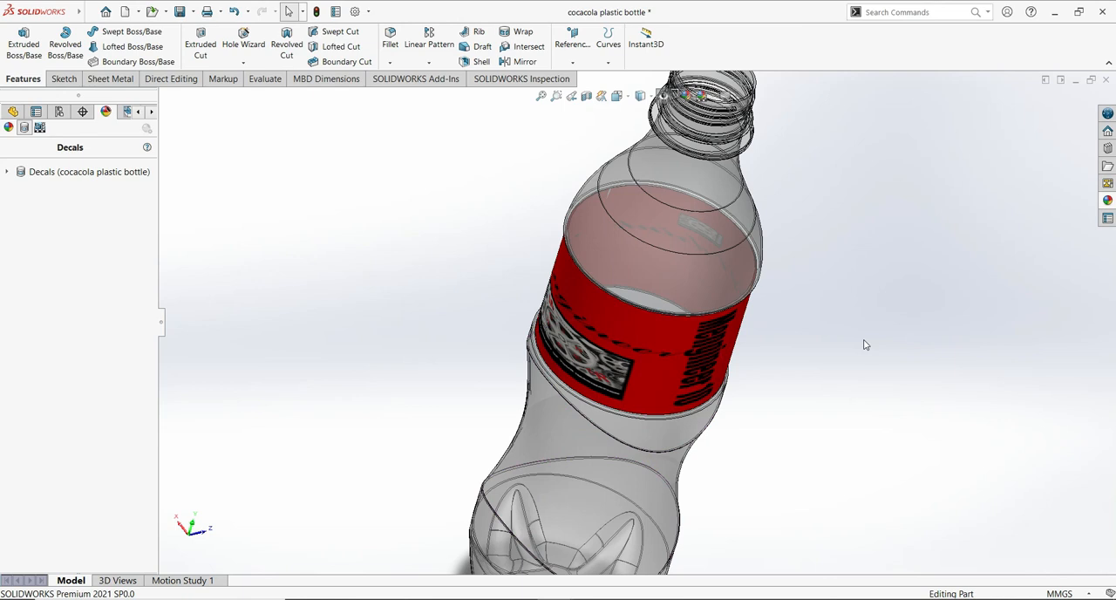
mouse_move(869, 308)
middle_mouse_down()
mouse_move(797, 364)
mouse_move(578, 386)
mouse_move(392, 348)
mouse_move(326, 281)
mouse_move(473, 261)
mouse_move(836, 308)
middle_mouse_up()
middle_click_drag(1029, 350, 853, 205, "ctrl")
scroll(781, 356, "down", 3)
scroll(929, 319, "up", 3)
scroll(894, 323, "down", 4)
key("f")
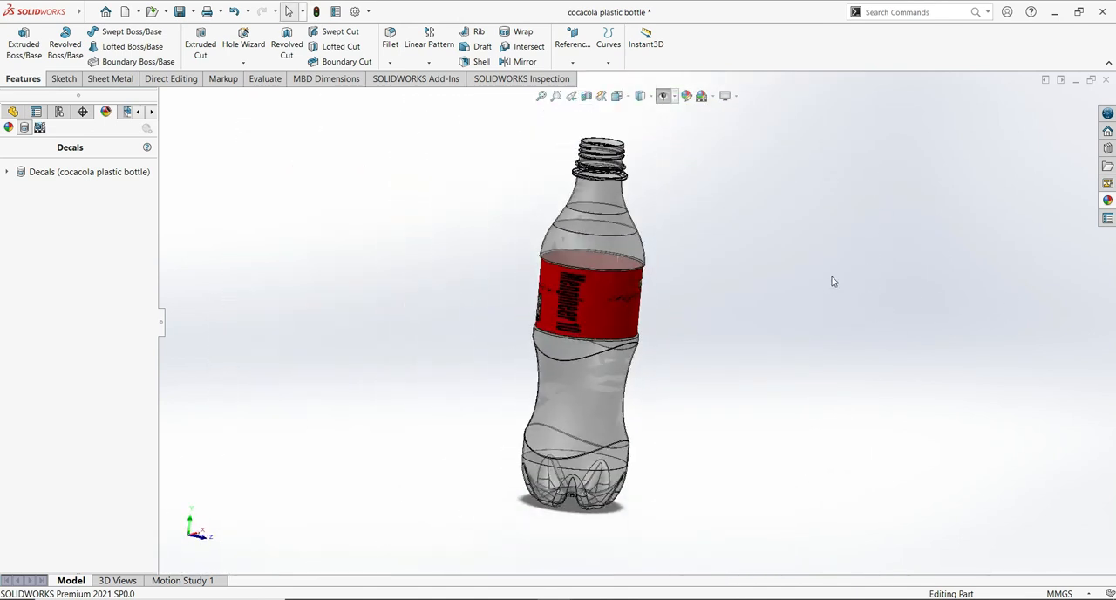